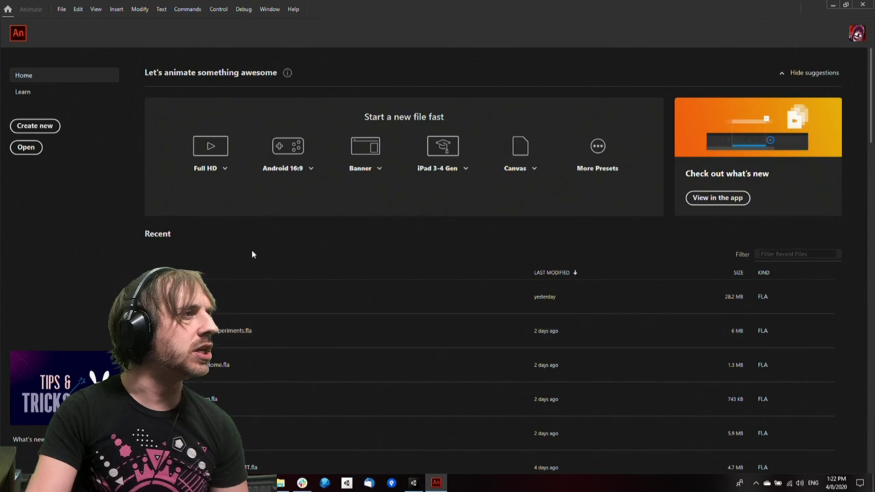
Create a new Full HD ActionScript 3.0 document at 1920 x 1080 and 30 fps
click(61, 9)
click(80, 22)
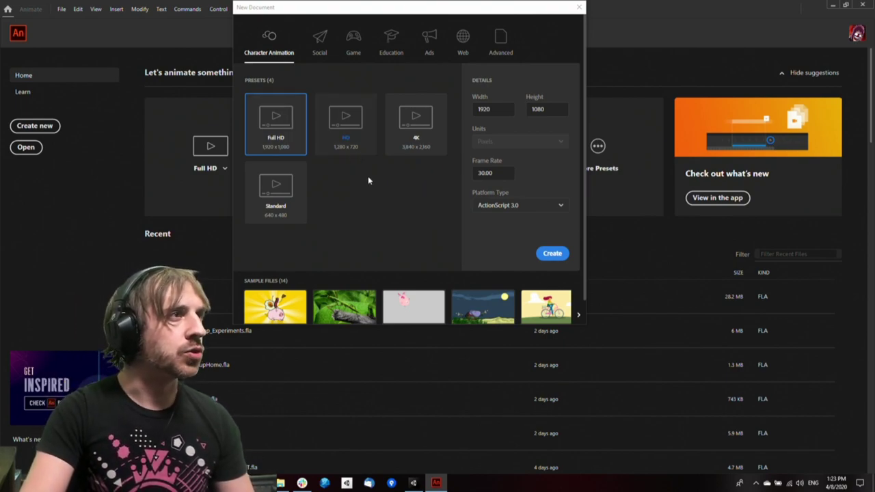
drag(443, 10, 470, 27)
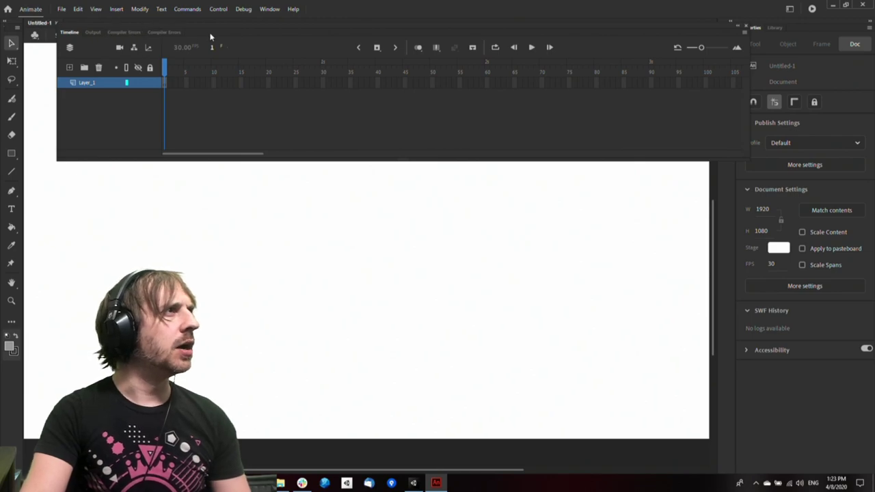
Dock the floating timeline above the stage, reduce its height, and show the whole stage at 25% zoom
drag(210, 34, 164, 20)
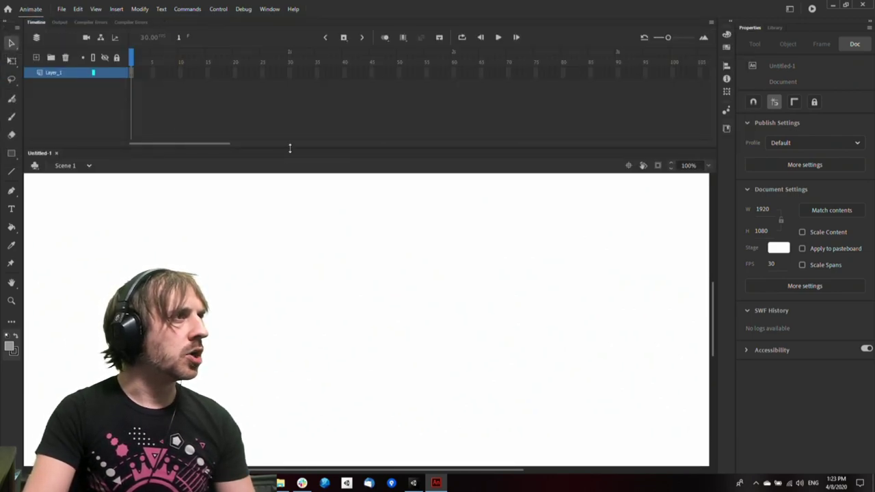
drag(290, 149, 292, 114)
ctrl+alt+click(317, 330)
alt+click(317, 329)
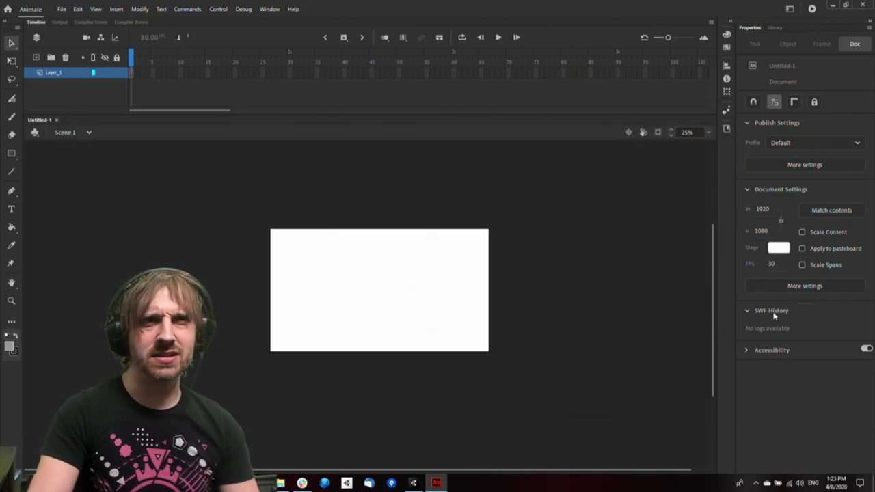
Open IX_Interfaces.fla from the fla folder to check its document size, dismissing the font mapping, and close it again
click(283, 485)
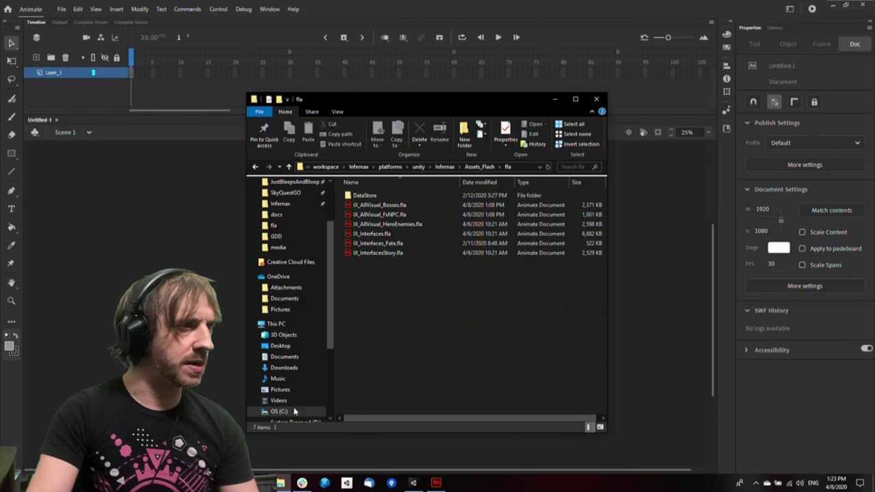
double_click(389, 234)
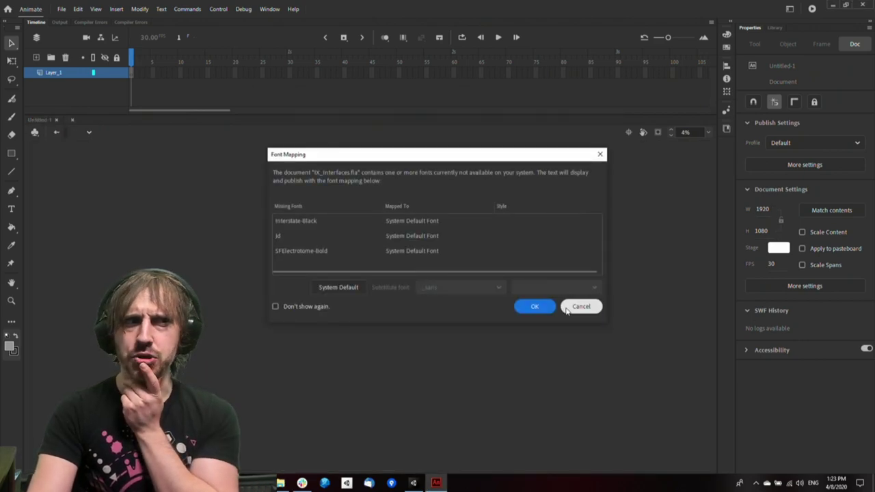
click(567, 307)
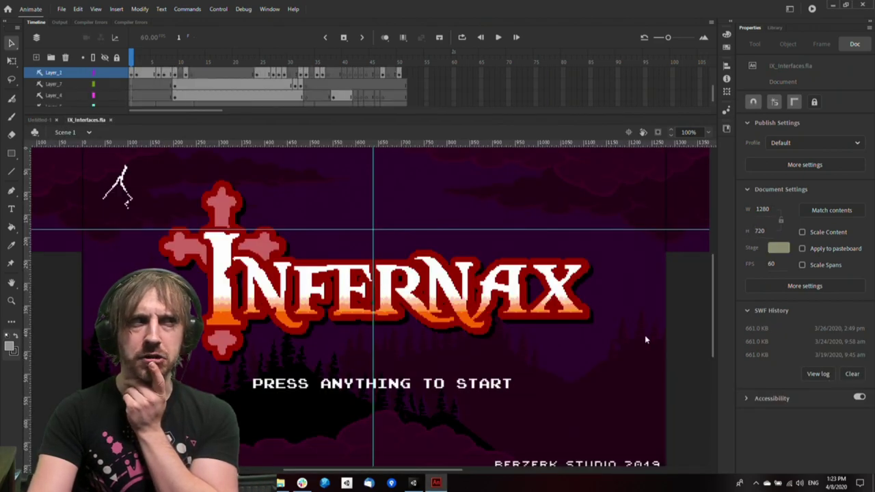
click(110, 121)
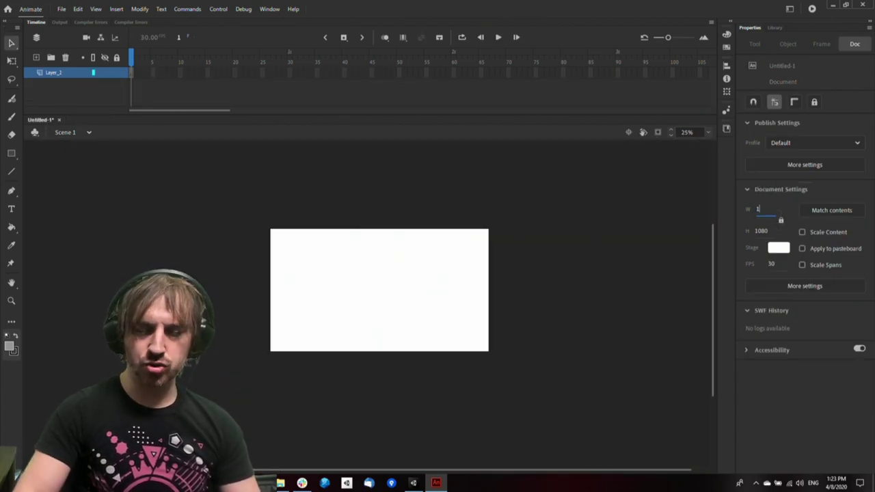
Set the new document's stage size to 1280 x 720
key(Return)
ctrl+click(312, 282)
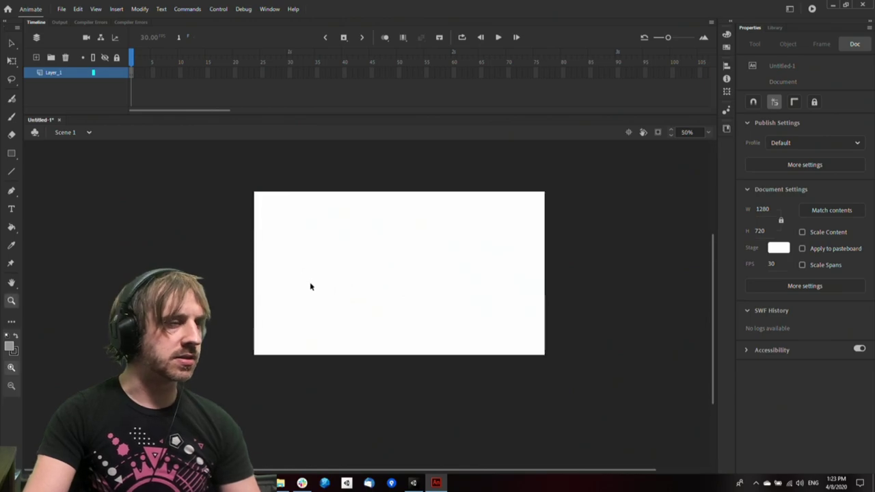
drag(423, 277, 406, 305)
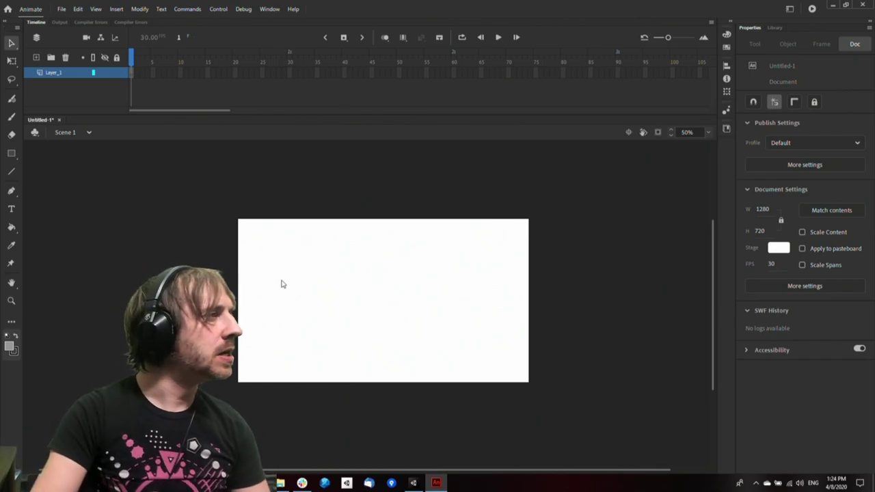
Save the document as IX_Interfaces_Bestiary.fla in the fla folder of the Infernax Assets_Flash project
key(ctrl+s)
scroll(79, 147, up, 4)
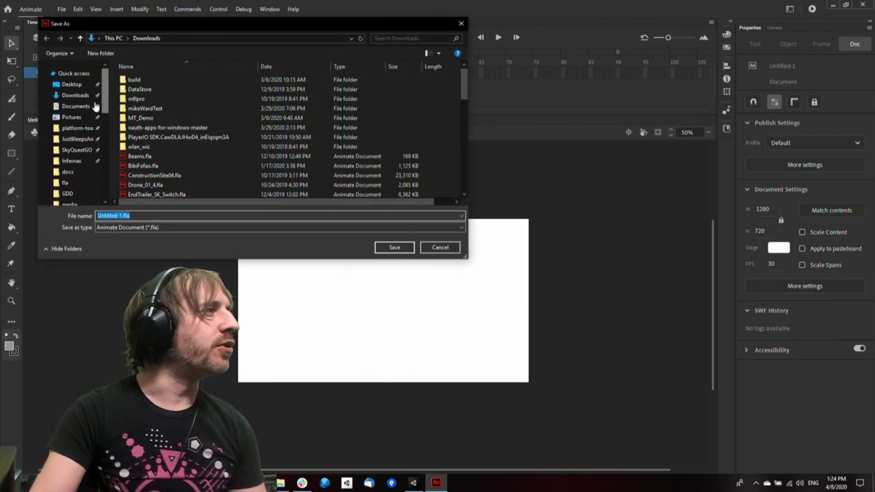
click(74, 163)
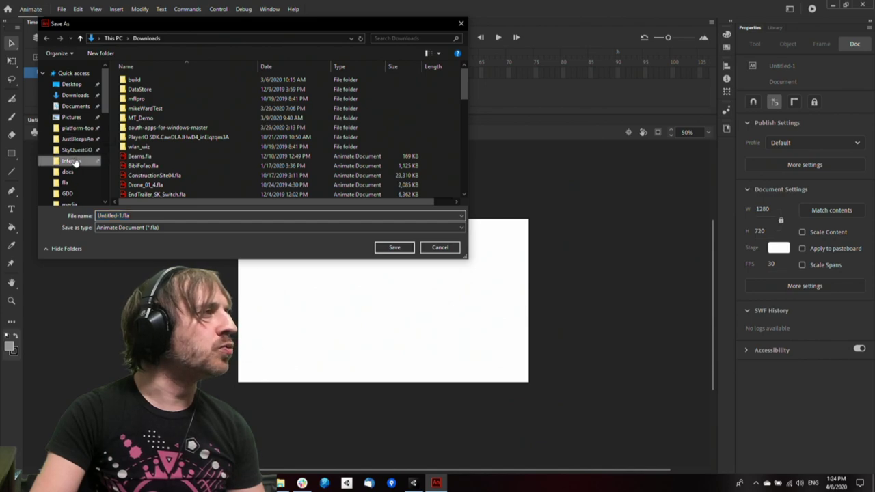
double_click(154, 109)
double_click(138, 82)
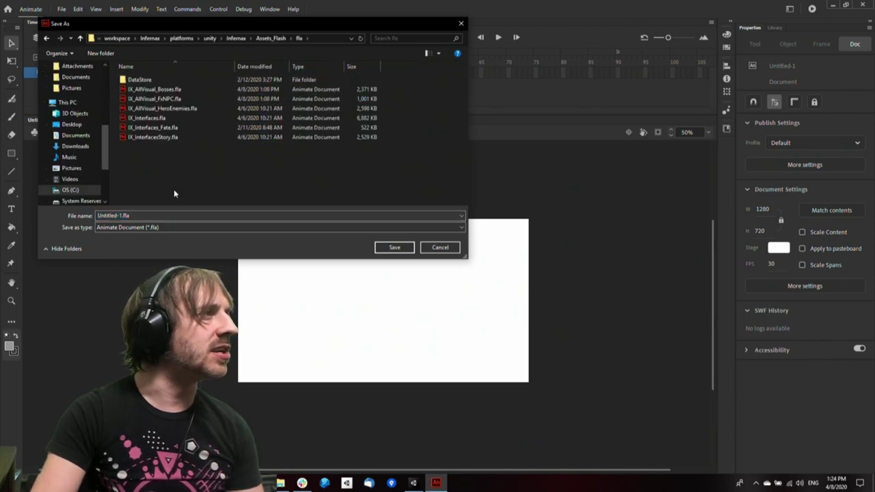
click(115, 216)
drag(121, 216, 18, 222)
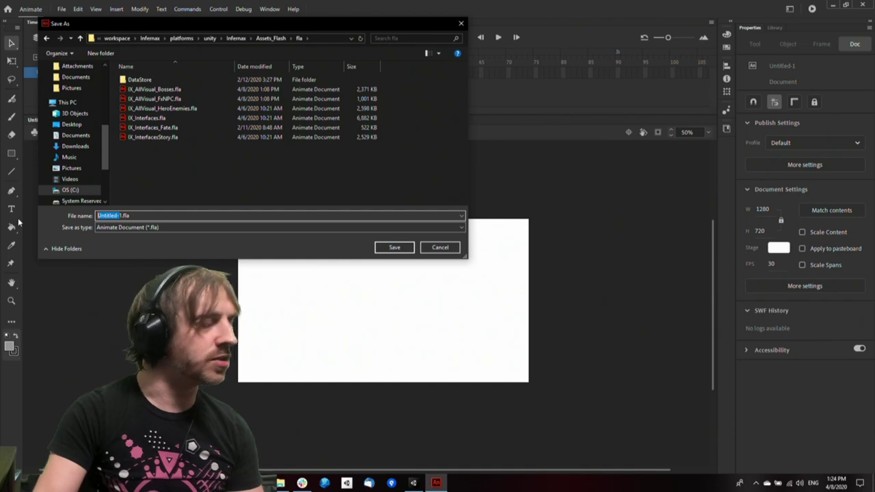
key(BackSpace)
text(IX_)
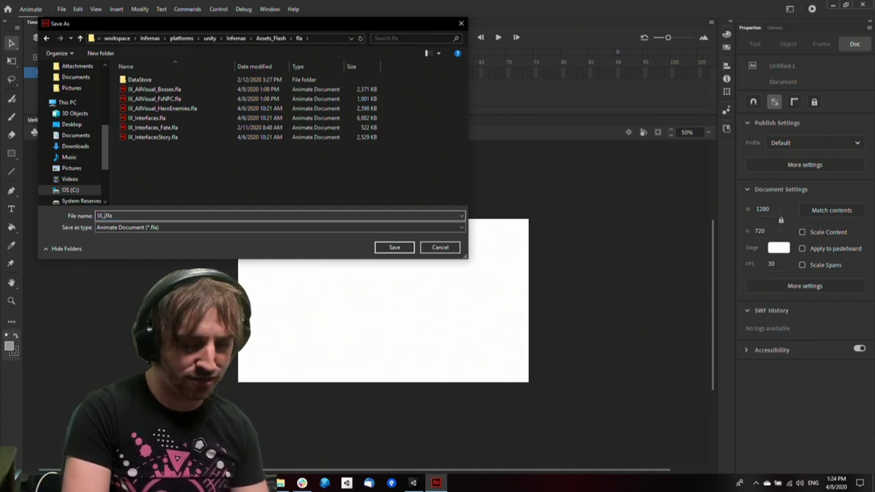
text(Interface)
text(s_Bestiary)
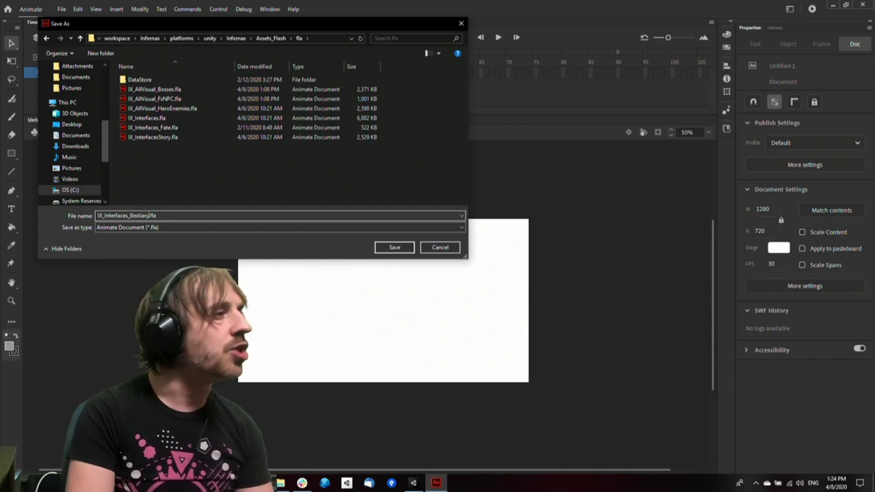
key(Return)
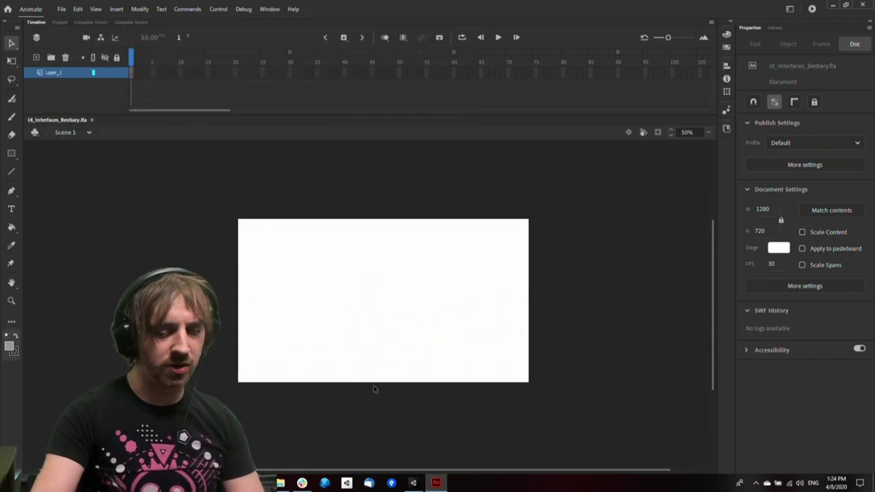
Set the publish output to ../swfs/IX_Interfaces_Bestiary and turn off the HTML Wrapper format
key(ctrl+shift+F12)
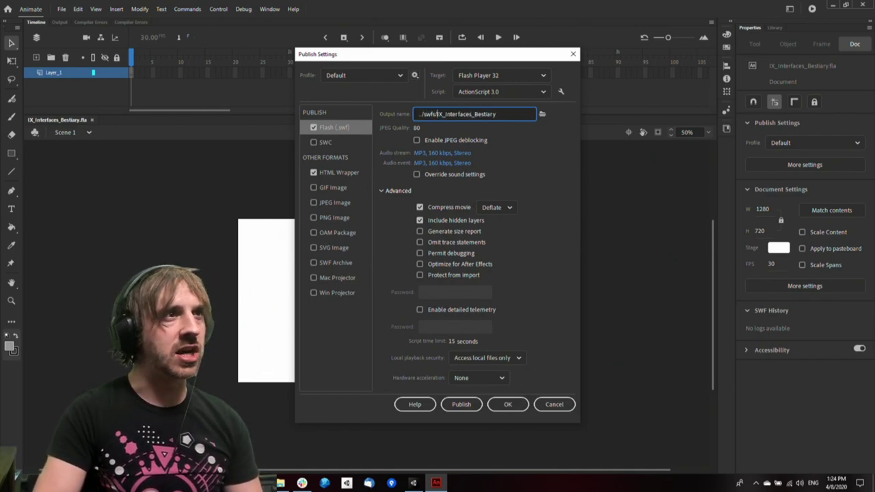
click(314, 174)
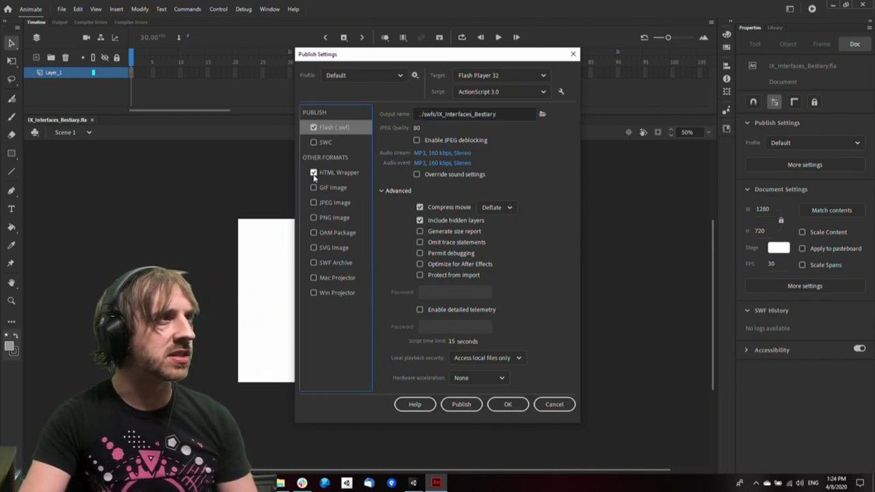
click(426, 113)
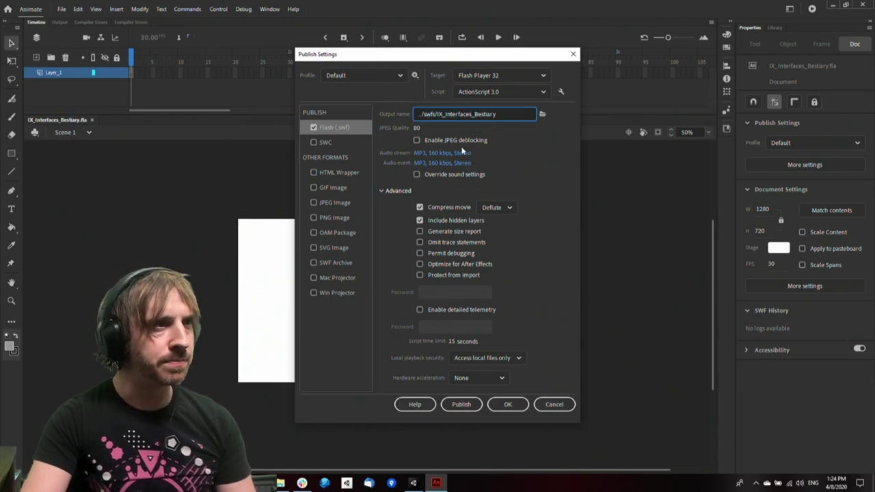
click(507, 404)
Test the movie to generate its SWF, and close the preview
key(ctrl+Return)
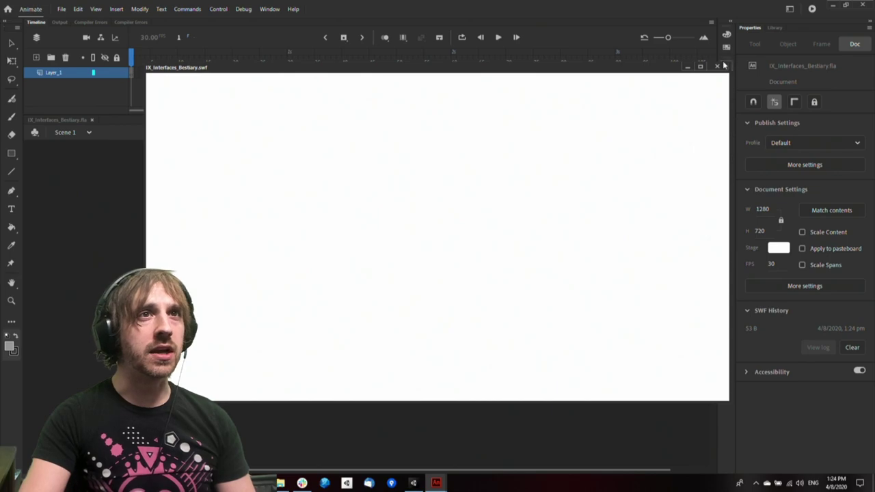
click(724, 65)
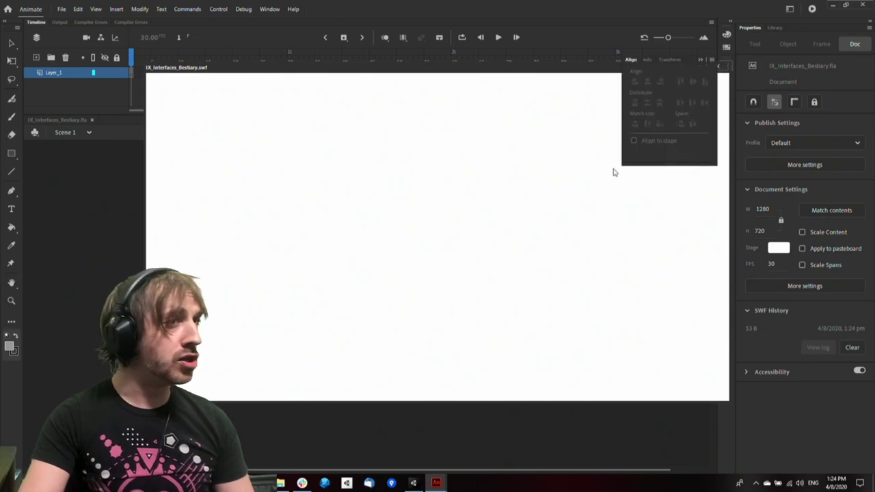
click(725, 66)
click(716, 66)
Check the Assets_Flash swfs folder in File Explorer for the published file, and return to the Animate document
click(280, 483)
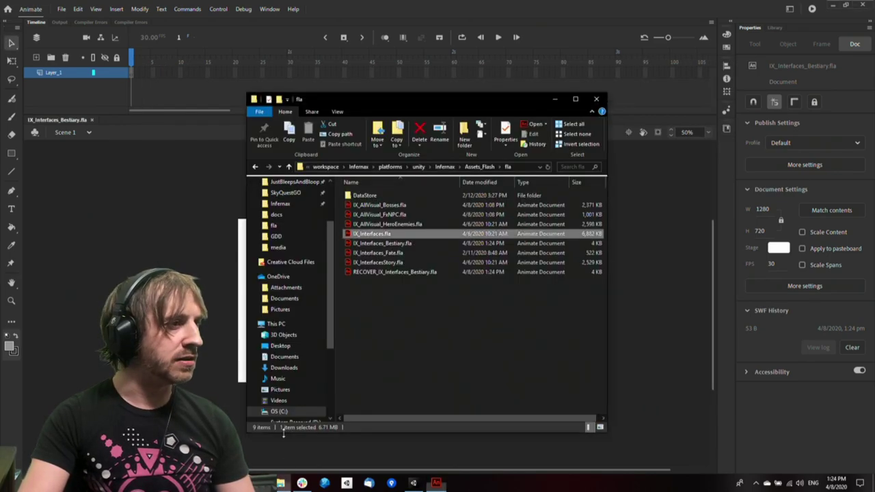
click(481, 167)
double_click(377, 205)
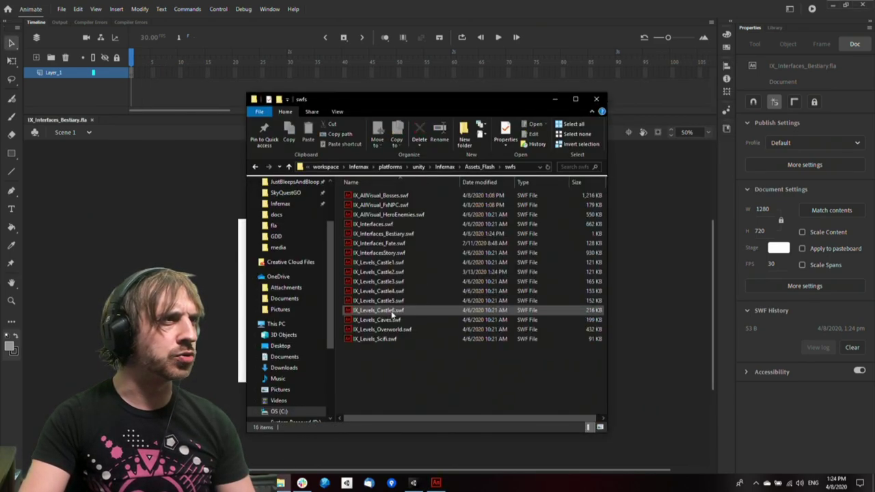
key(ctrl+a)
click(443, 357)
click(695, 259)
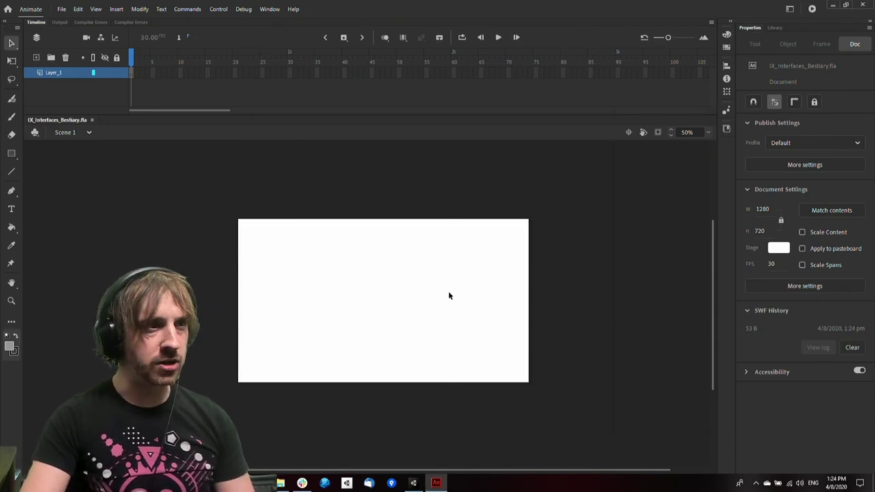
Scribble a looping test stroke in the middle of the stage with the Classic Brush
key(b)
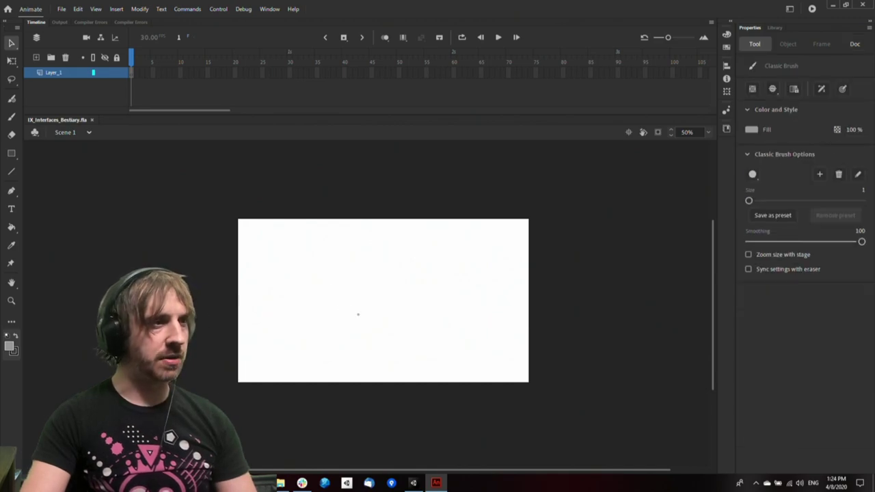
mouse_move(344, 318)
mouse_down()
mouse_move(394, 297)
mouse_move(390, 276)
mouse_up()
key(v)
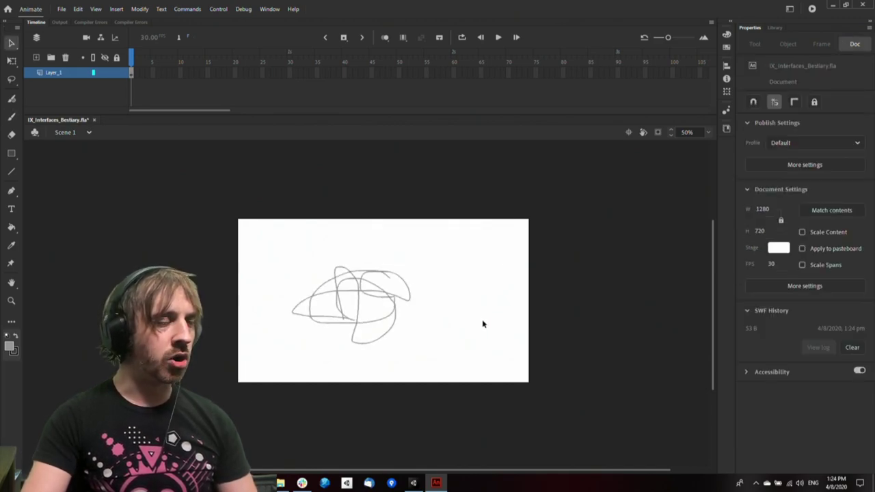
Set the stage colour to black and delete the test scribble
click(771, 248)
click(665, 298)
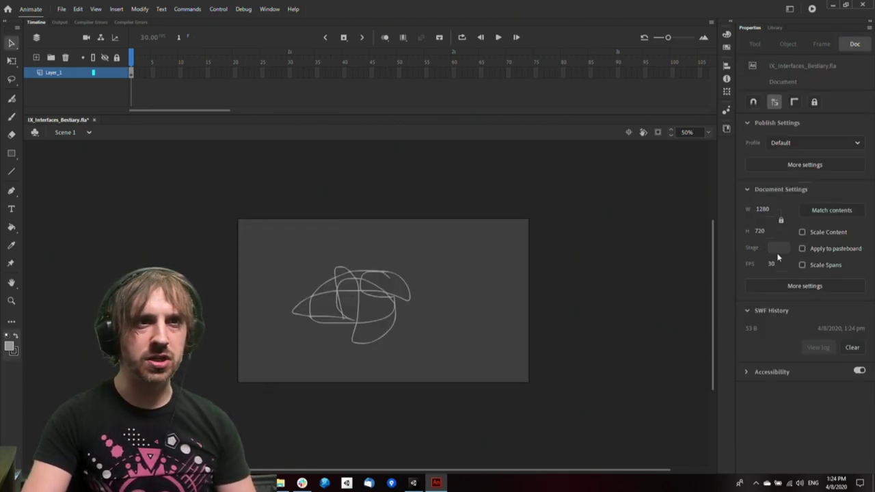
click(778, 251)
click(634, 308)
click(785, 249)
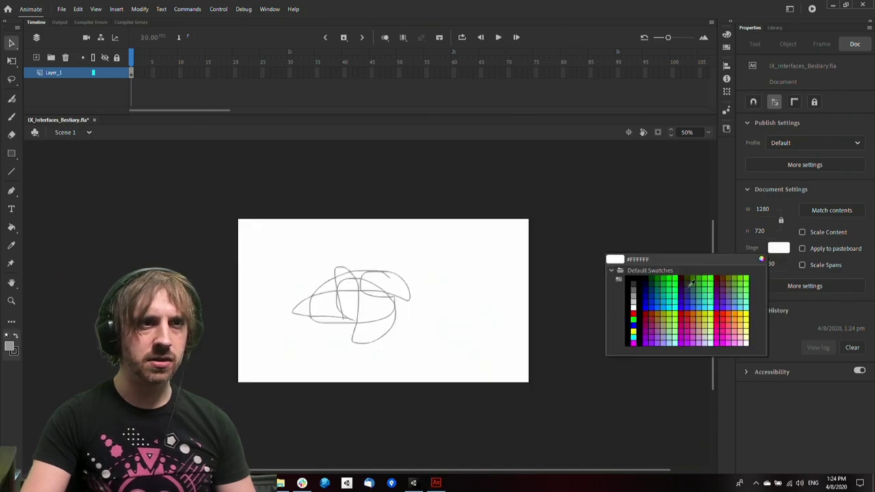
click(640, 304)
drag(597, 253, 145, 367)
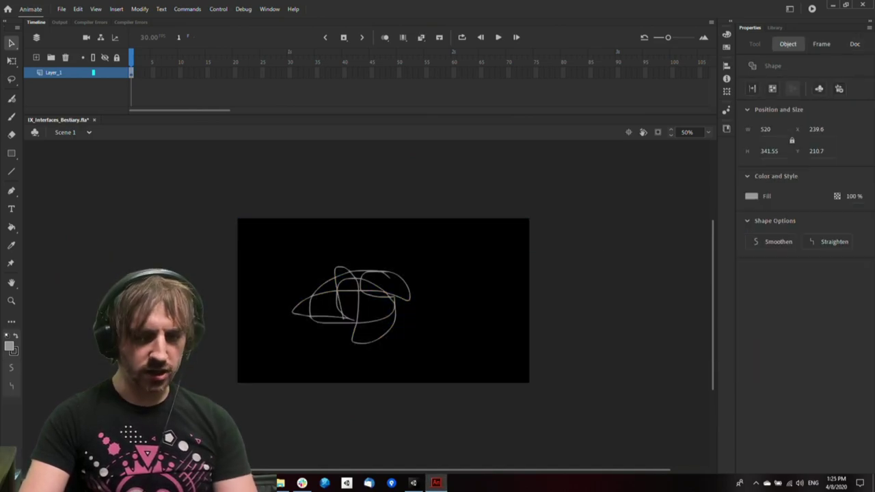
key(Delete)
Try a Classic Brush stroke on the pasteboard beside the stage and undo it
key(b)
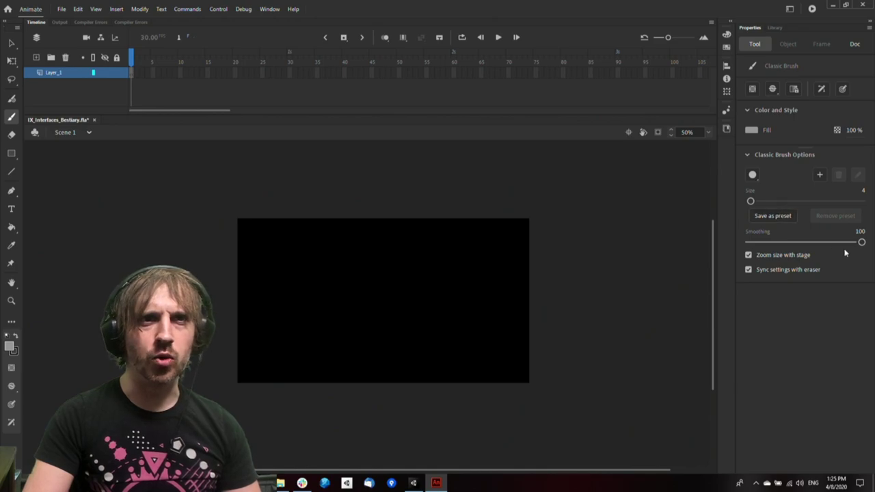
drag(587, 286, 580, 235)
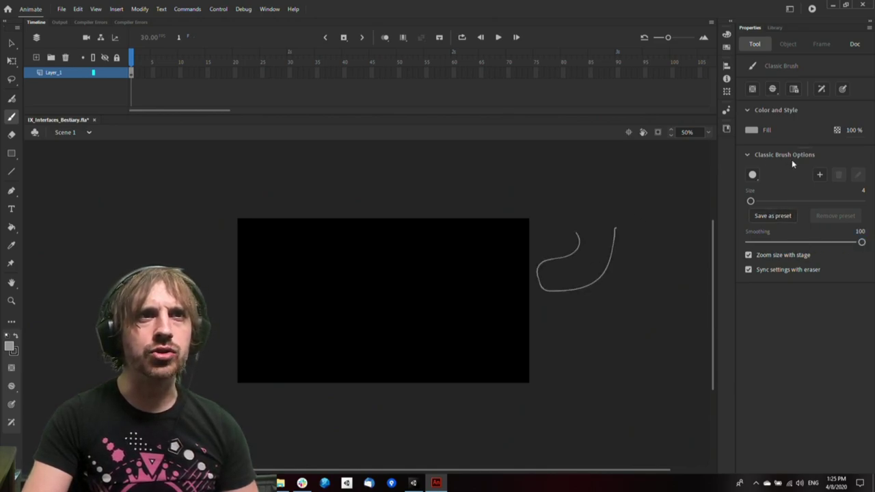
key(ctrl+z)
Set the Classic Brush size to 17 and sketch two eyes with pupils and a long U-shaped nose on the stage
click(755, 177)
click(806, 192)
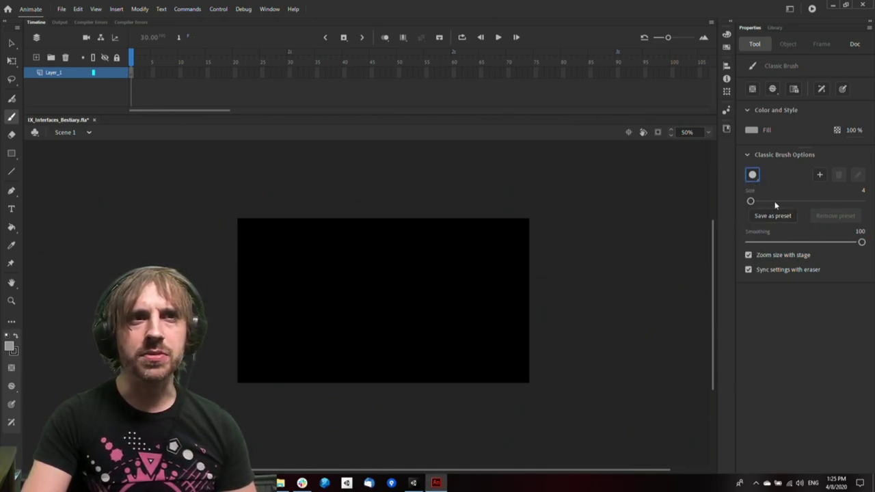
drag(775, 204, 772, 204)
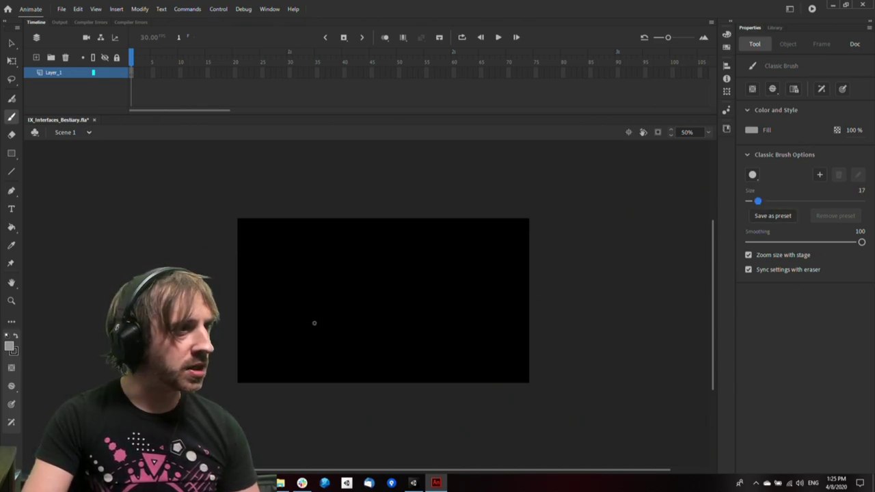
drag(328, 262, 348, 258)
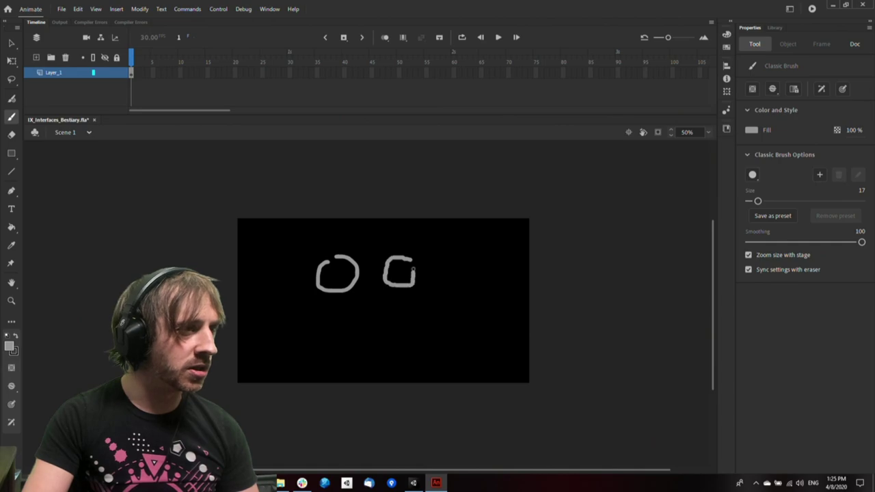
drag(348, 300, 402, 287)
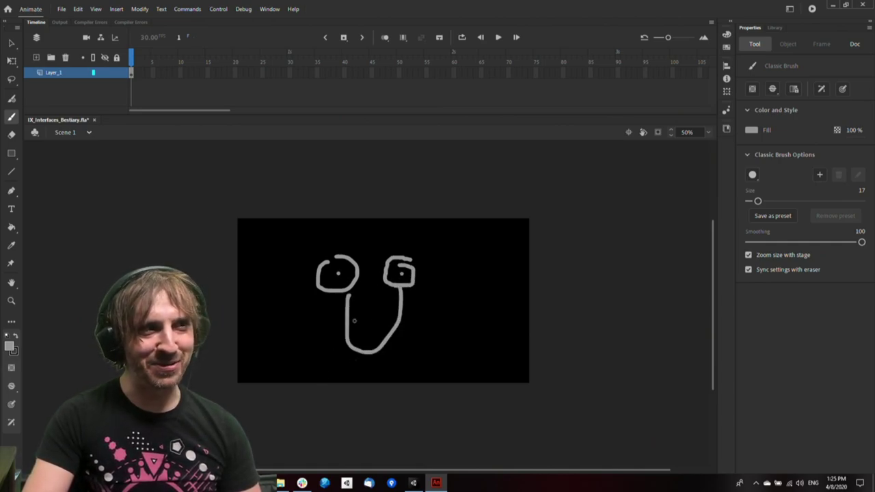
Draw scribbled strands of hair above both eyes of the face with the Classic Brush
mouse_move(432, 313)
mouse_down()
mouse_move(453, 334)
mouse_move(447, 345)
mouse_up()
ctrl+click(419, 327)
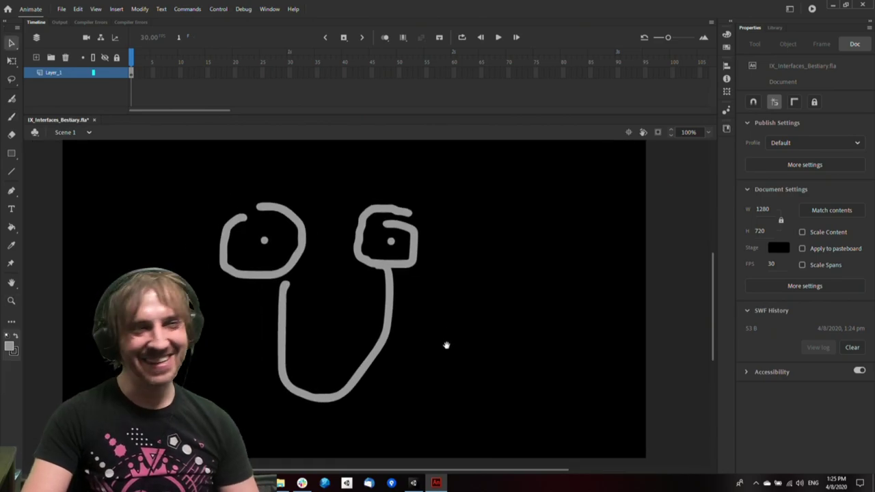
key(b)
drag(343, 248, 363, 292)
mouse_move(290, 222)
mouse_down()
mouse_move(264, 158)
mouse_move(242, 176)
mouse_up()
mouse_move(355, 201)
mouse_down()
mouse_move(381, 162)
mouse_move(392, 178)
mouse_up()
drag(398, 220, 466, 162)
drag(341, 219, 281, 181)
drag(259, 218, 199, 172)
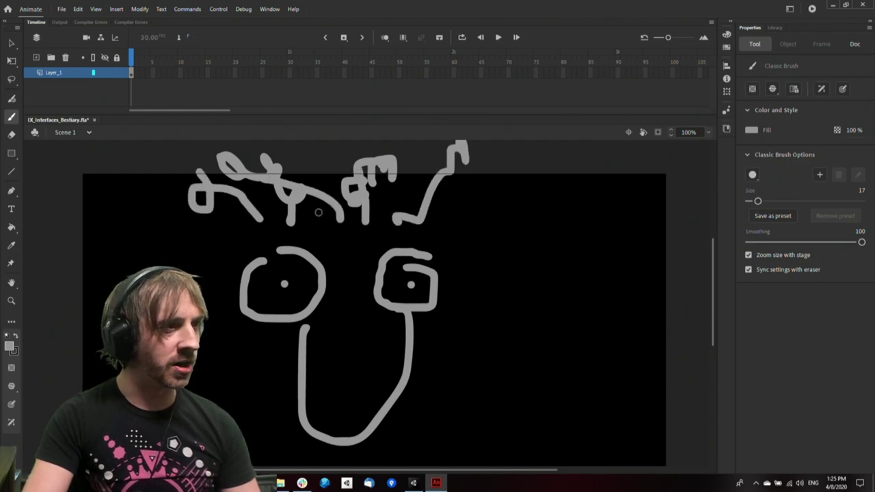
drag(319, 212, 353, 167)
mouse_move(429, 212)
mouse_down()
mouse_move(462, 180)
mouse_move(442, 186)
mouse_up()
Draw a wide curved smile below the nose
drag(503, 342, 511, 240)
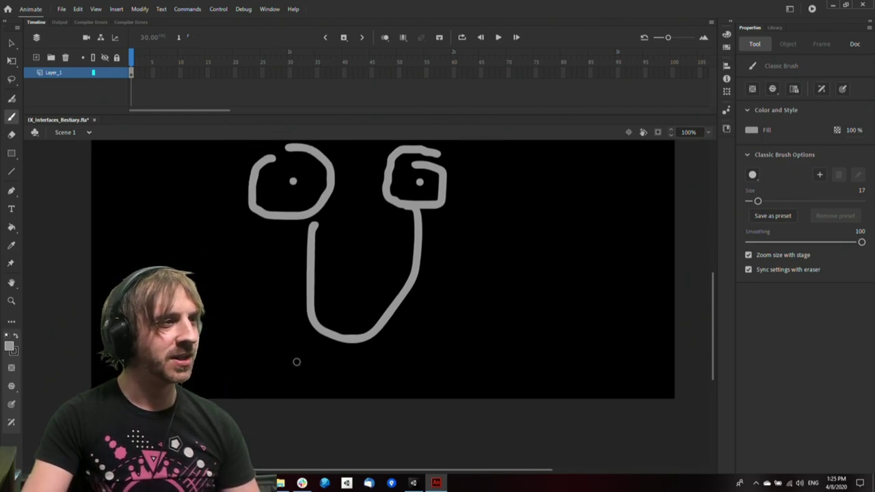
mouse_move(242, 323)
mouse_down()
mouse_move(383, 372)
mouse_move(464, 320)
mouse_up()
key(v)
drag(525, 324, 534, 365)
ctrl+shift+click(524, 366)
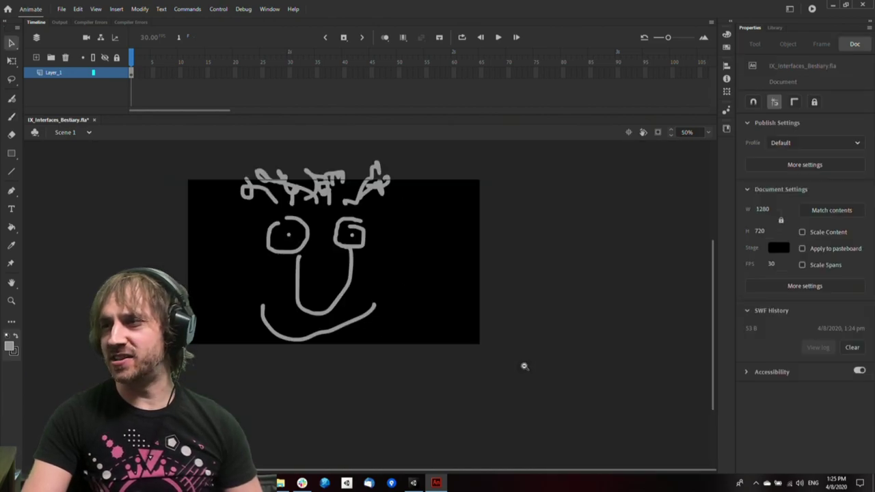
Select the whole face drawing and convert it to a texture symbol
key(ctrl+a)
drag(485, 284, 489, 313)
click(463, 322)
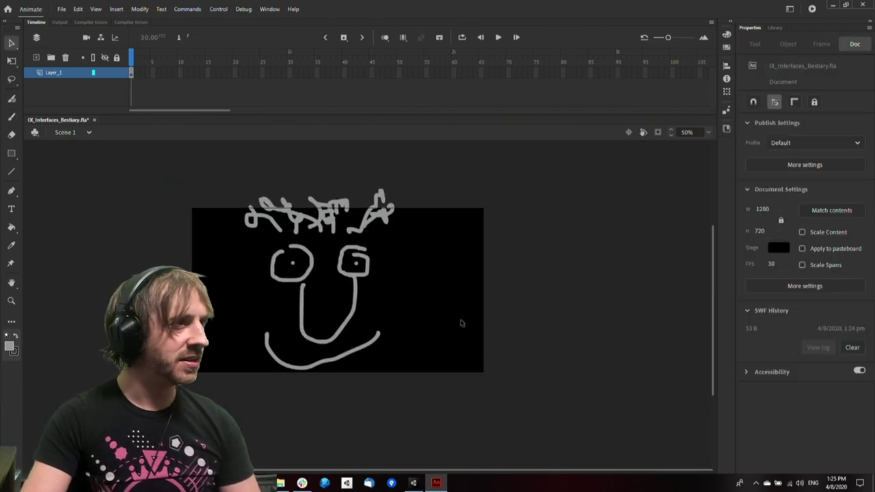
key(ctrl+a)
key(F8)
click(470, 329)
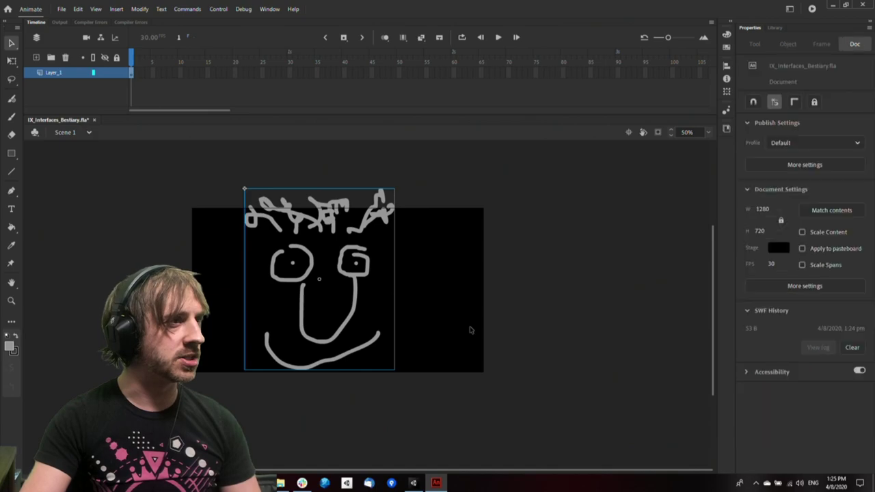
Open the texture symbol for editing and scale the face drawing down to about 362 x 438
click(353, 280)
double_click(353, 281)
key(q)
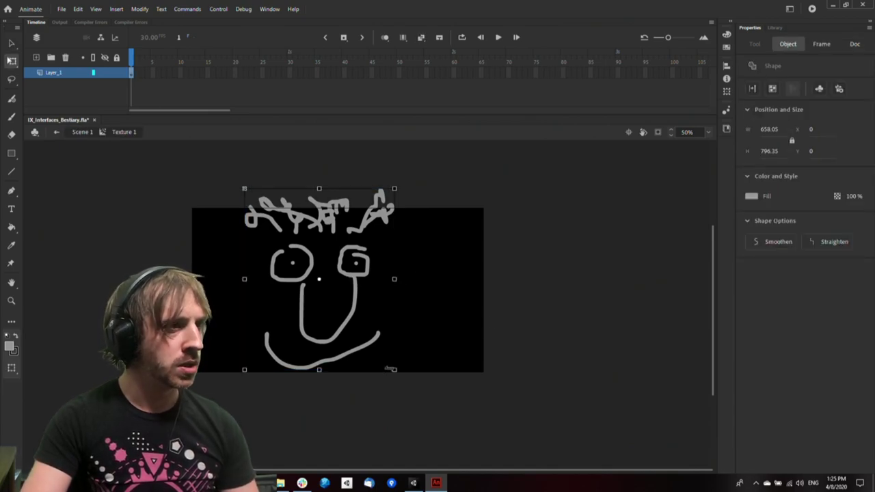
alt+shift+drag(395, 371, 361, 330)
Set the face shape's position inside the texture symbol to X 0 and Y 0
key(v)
drag(228, 367, 447, 168)
click(817, 128)
text(0)
click(817, 151)
text(0)
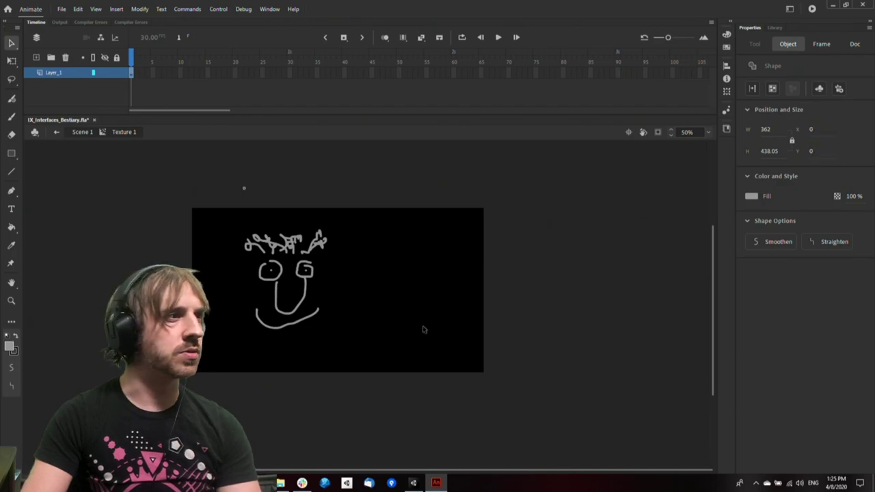
Return to the main scene and move the face symbol to about X 413, Y 132 on the stage
double_click(383, 371)
drag(278, 244, 319, 293)
click(369, 333)
key(q)
click(362, 330)
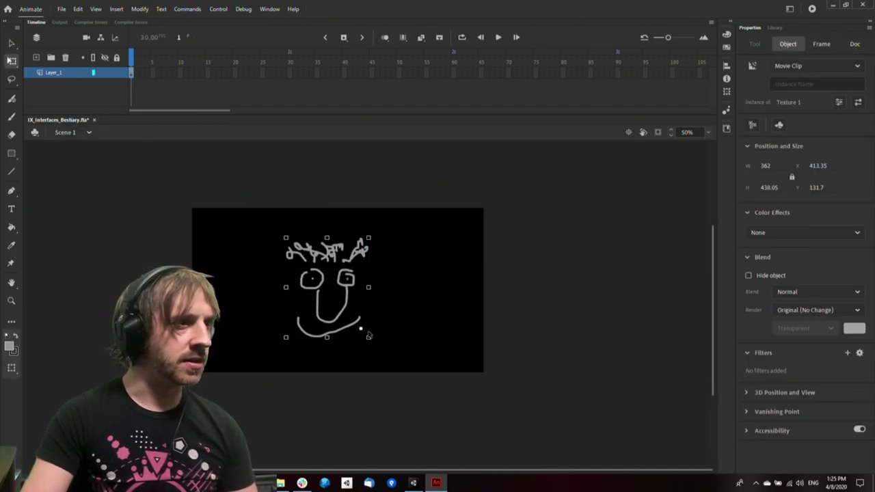
click(393, 328)
key(v)
click(350, 295)
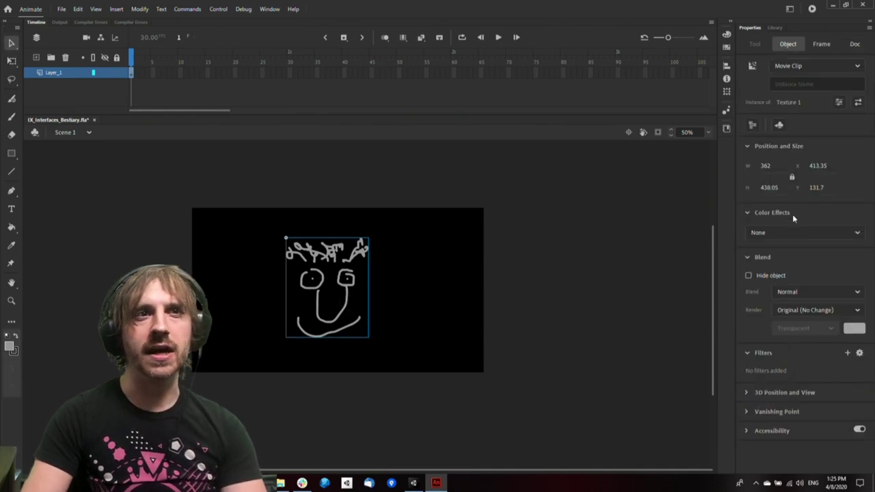
Set the face symbol's position on the stage to X 0 and Y 0
click(822, 167)
text(0)
key(Tab)
text(0)
key(Return)
click(285, 268)
click(259, 262)
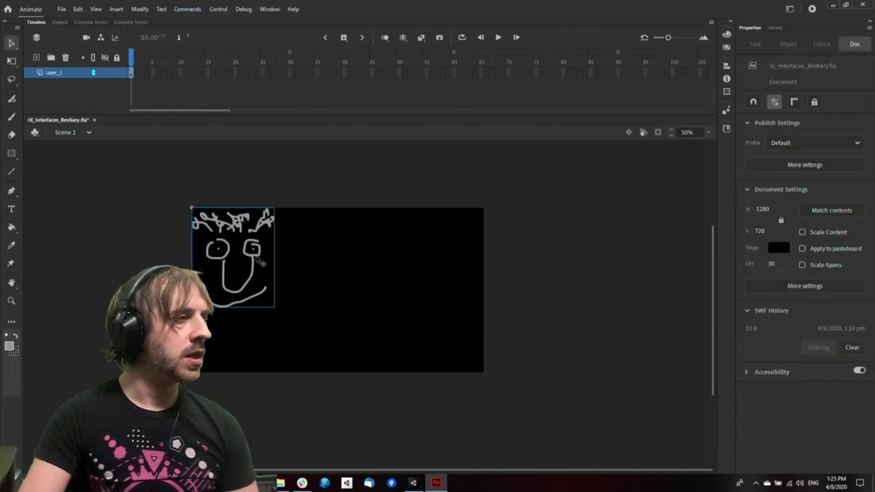
Convert the face instance to a movie clip symbol named UI_BESTIARY
drag(362, 361, 170, 210)
key(F8)
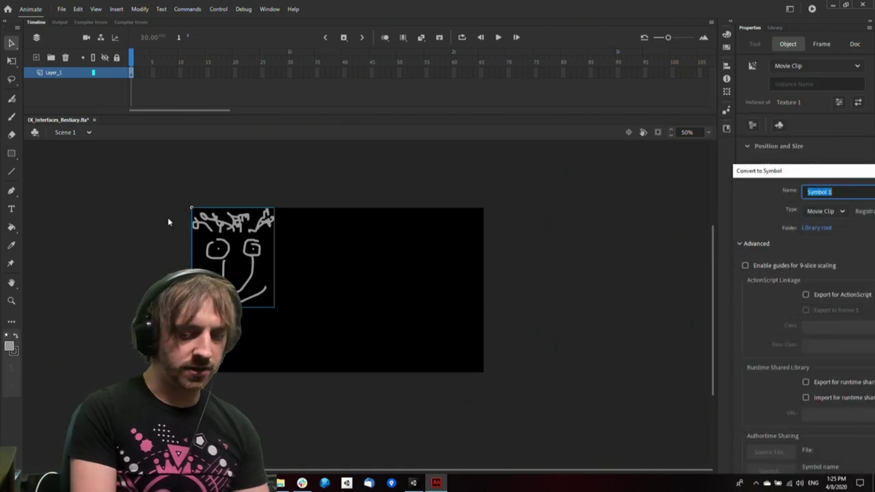
text(UI_)
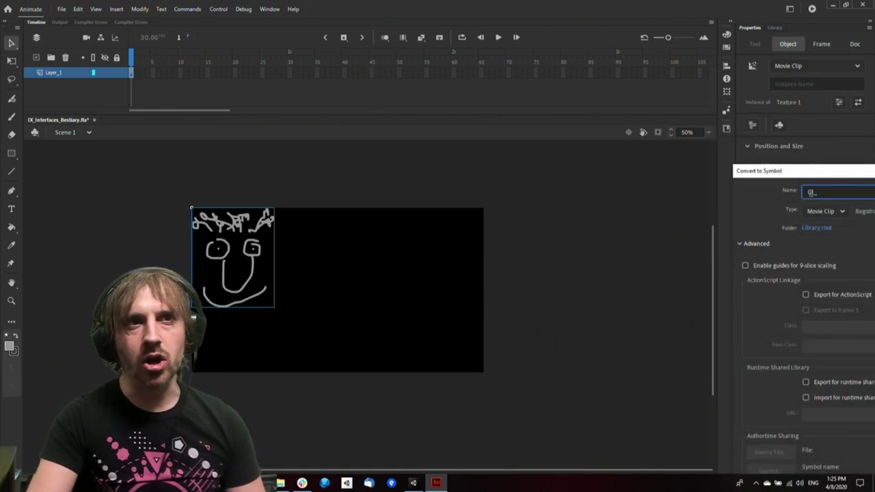
drag(841, 171, 537, 130)
text(IN)
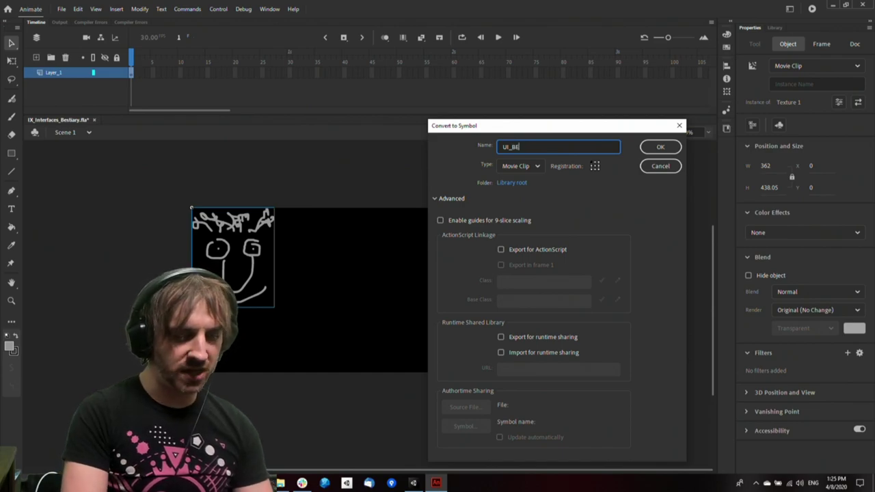
key(Return)
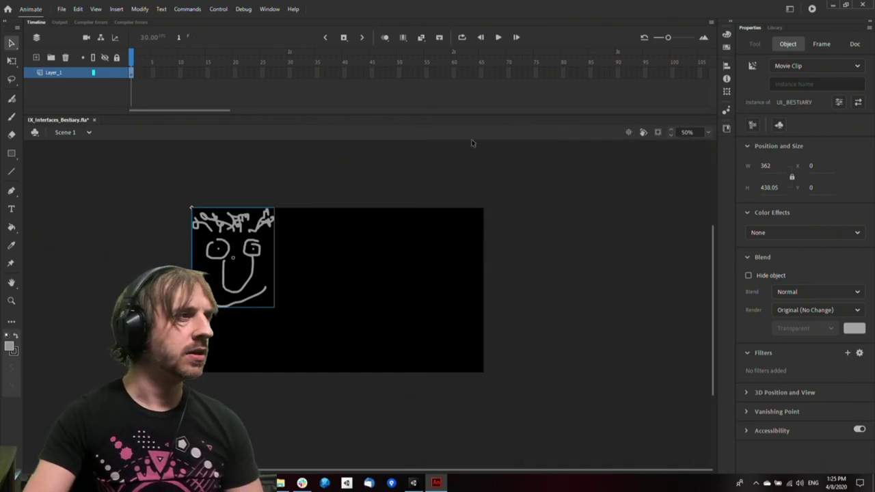
Locate UI_BESTIARY in the library, create a folder named exported, and move the symbol into it
right_click(229, 266)
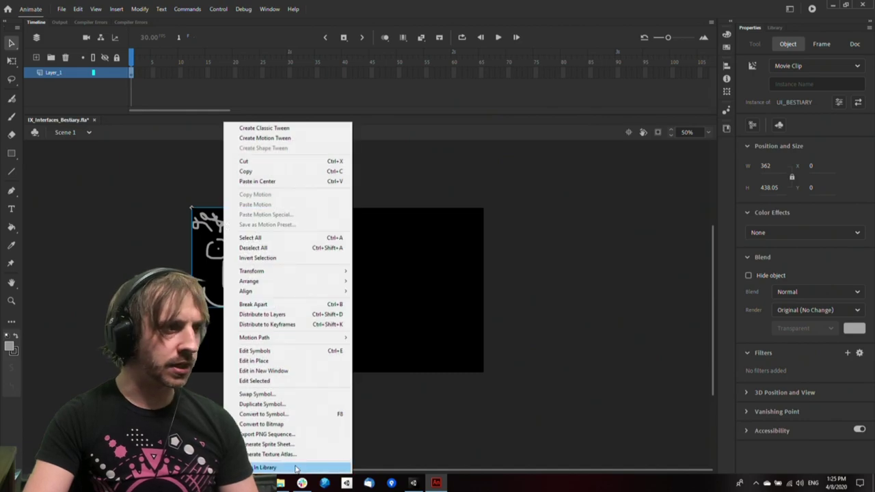
click(274, 467)
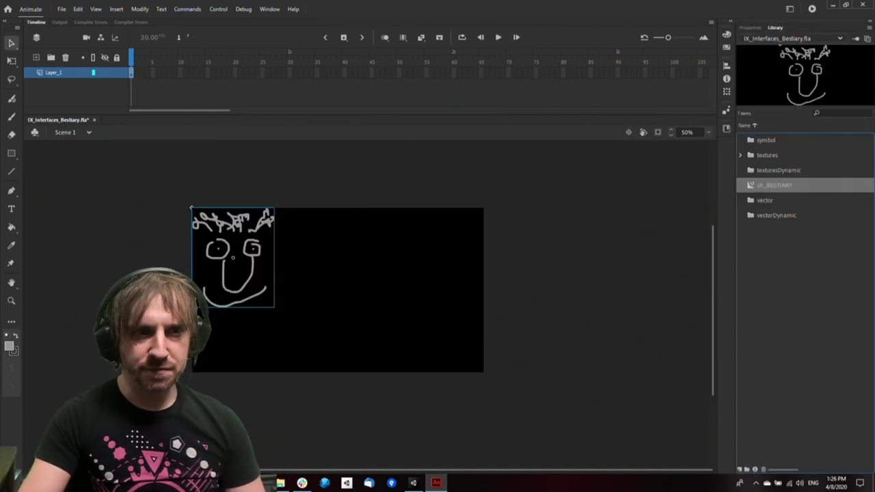
click(748, 469)
text(exported)
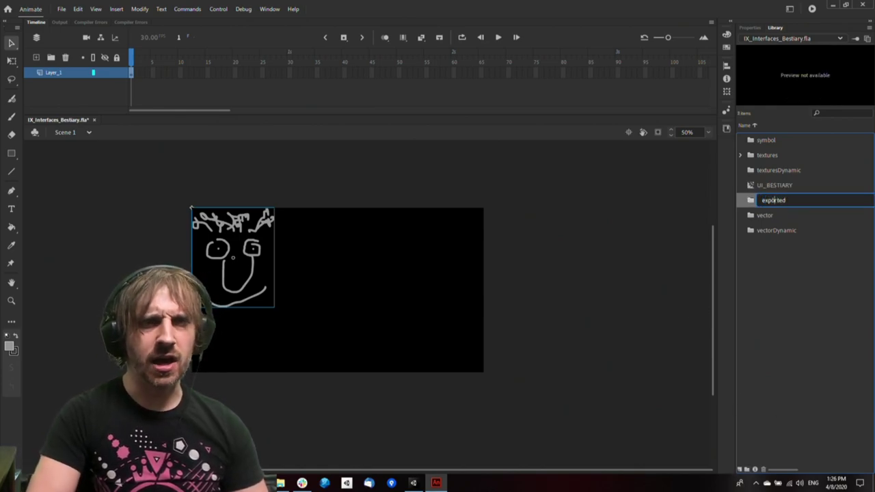
click(780, 407)
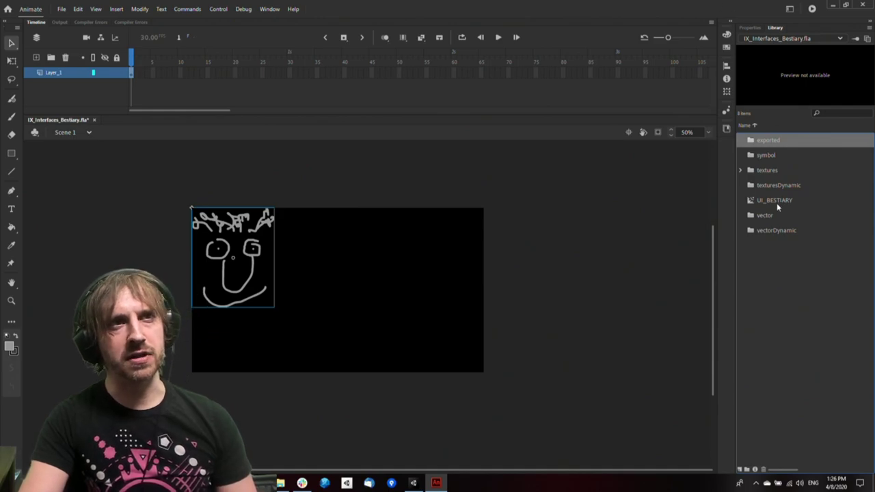
drag(777, 206, 769, 140)
click(550, 267)
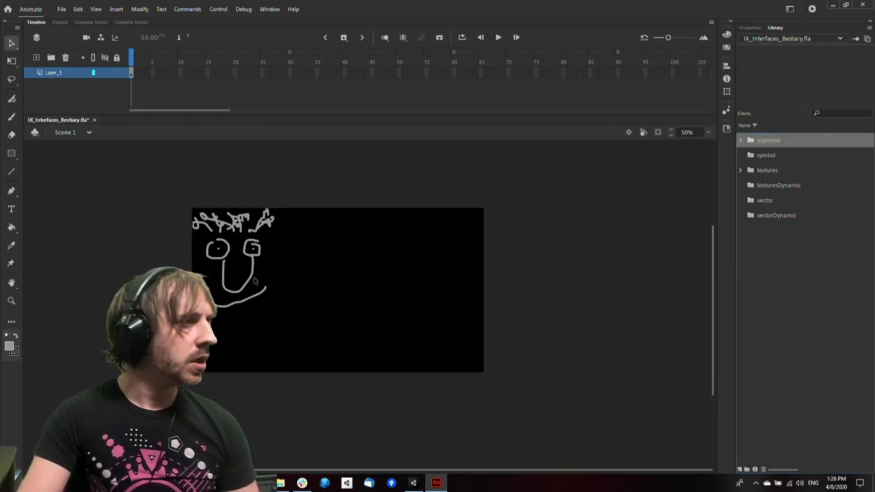
Inside the UI_BESTIARY symbol, move the face near the centre of the stage, and return to the main scene
double_click(261, 261)
drag(262, 263, 357, 295)
click(441, 328)
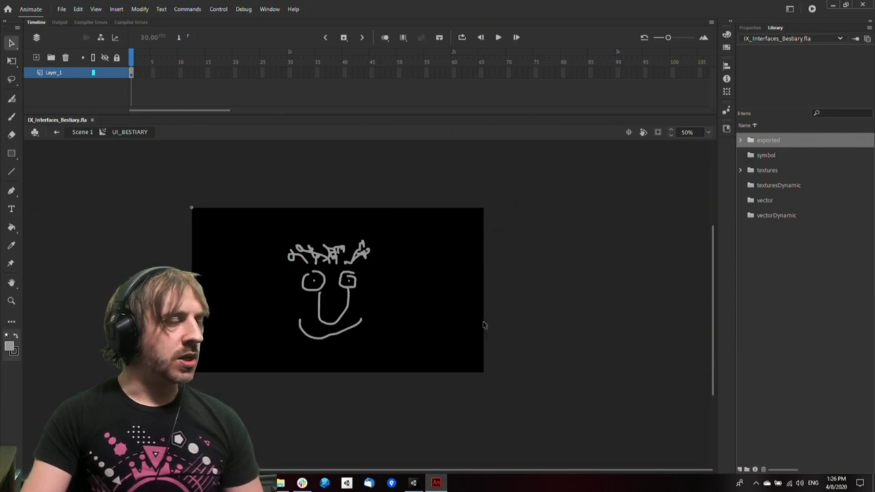
double_click(453, 341)
click(457, 347)
Run the Link Library Items ModelAnimation script on UI_BESTIARY in the exported folder and copy the generated code line
click(771, 155)
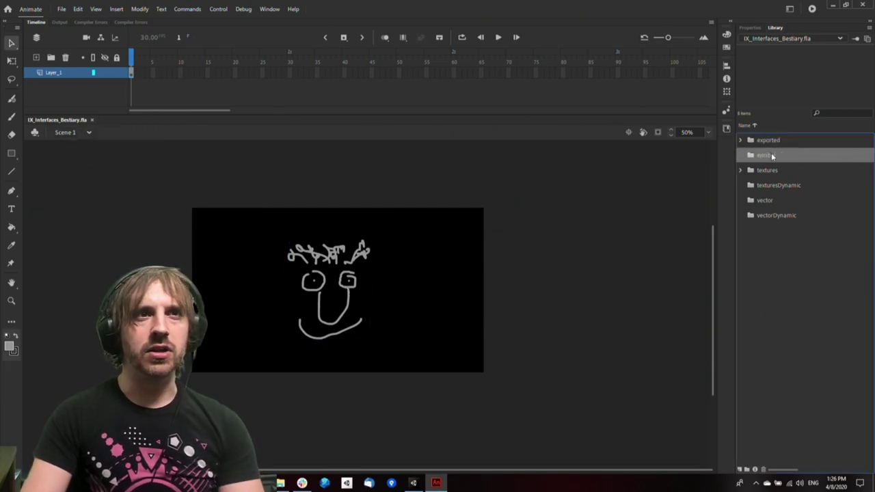
double_click(770, 142)
click(785, 156)
click(183, 9)
click(203, 42)
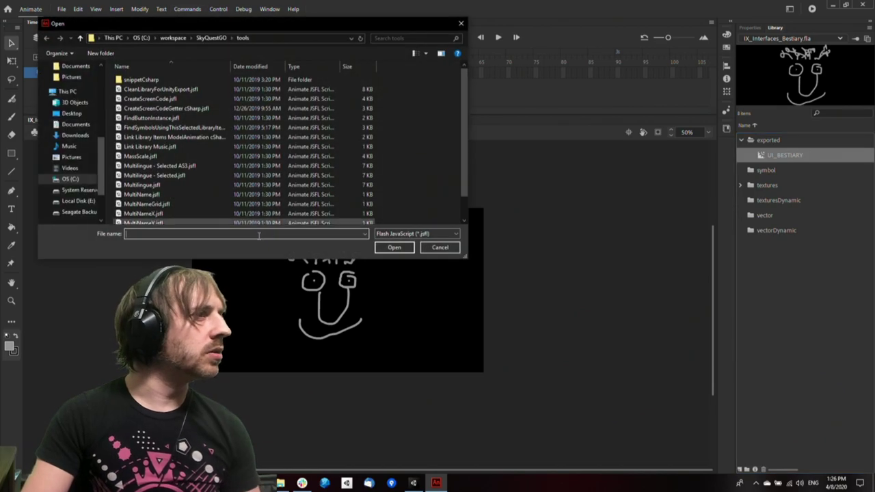
double_click(202, 141)
click(296, 98)
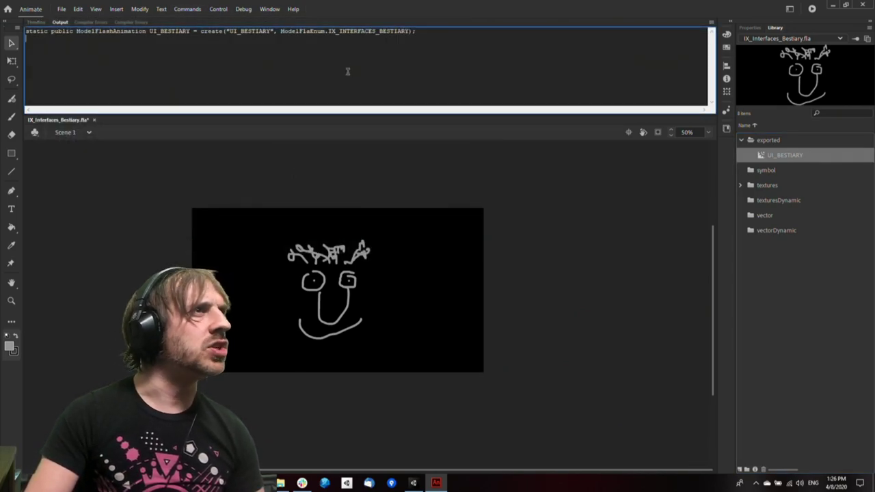
key(ctrl+a)
key(ctrl+c)
Switch to the Infernax project in Unity and open one of its C# scripts in Visual Studio
click(413, 485)
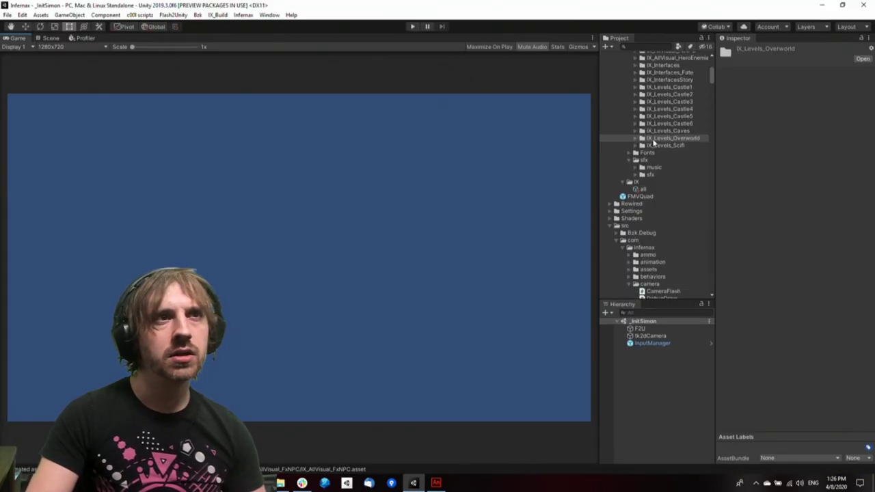
click(663, 117)
scroll(676, 246, down, 6)
double_click(679, 251)
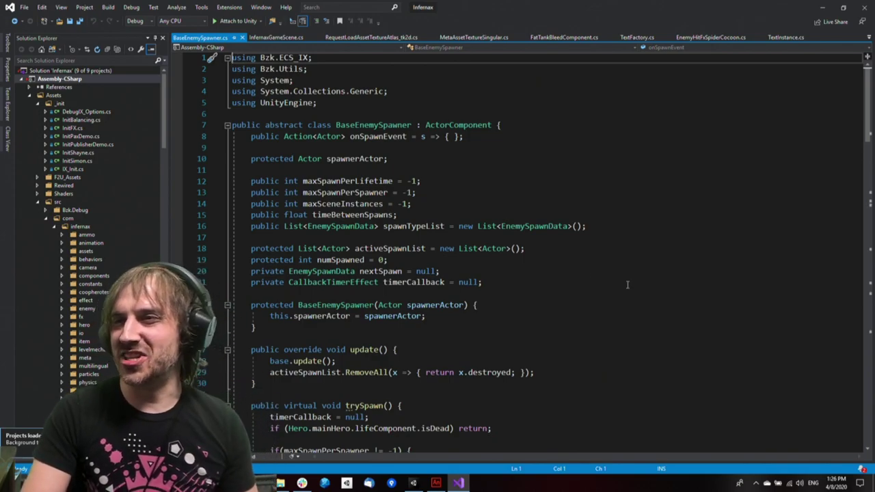
click(564, 283)
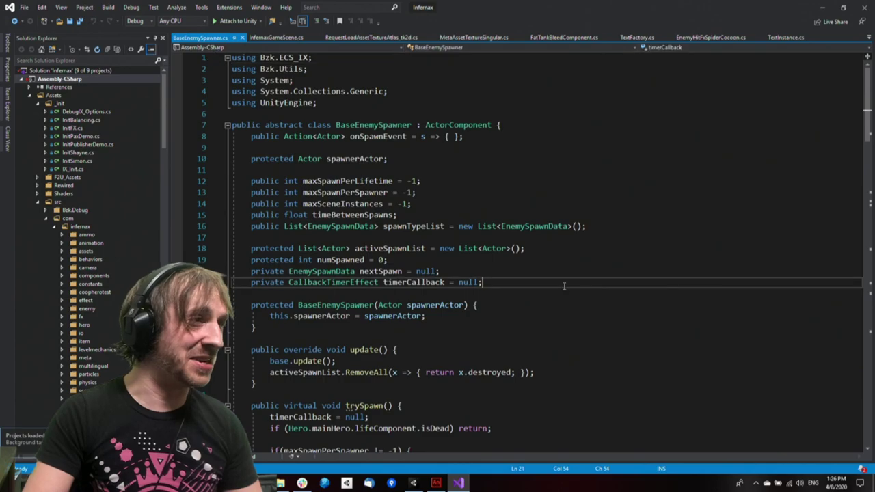
click(621, 317)
key(Down)
key(Down)
click(595, 329)
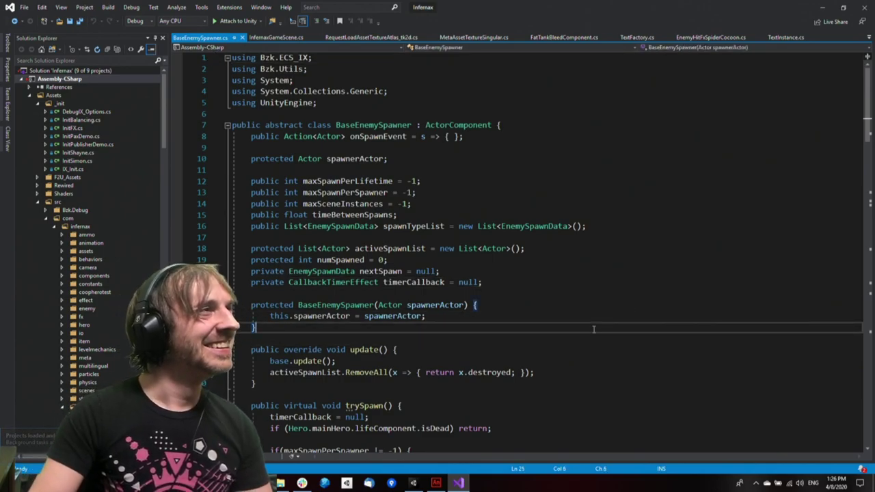
Find ModelFlashAnimationEnum.cs through a solution-wide search for ModelFlas and open it
key(ctrl+t)
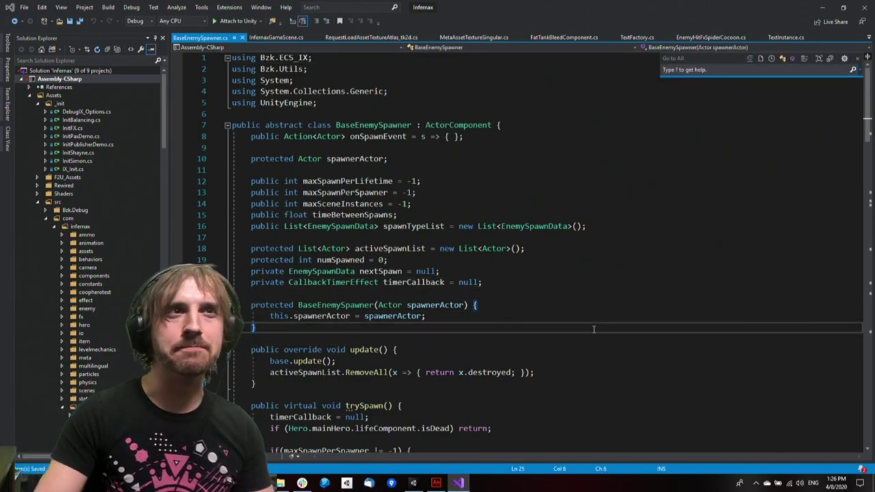
key(Escape)
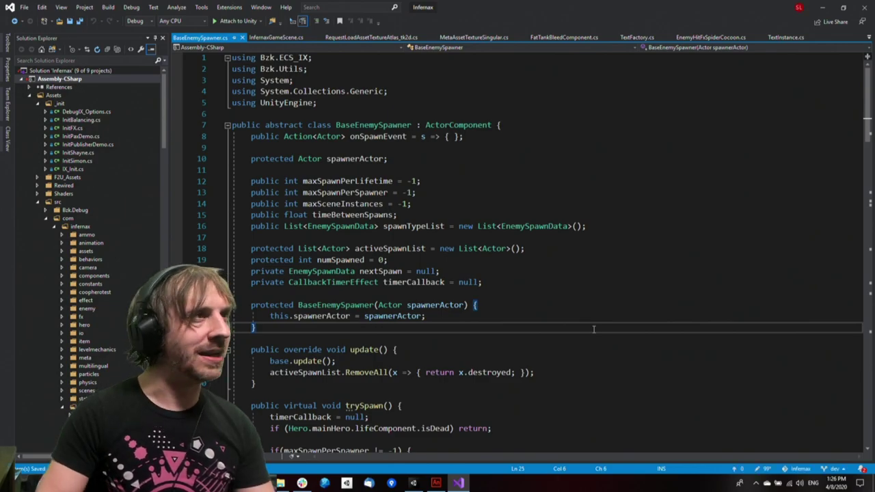
key(ctrl+t)
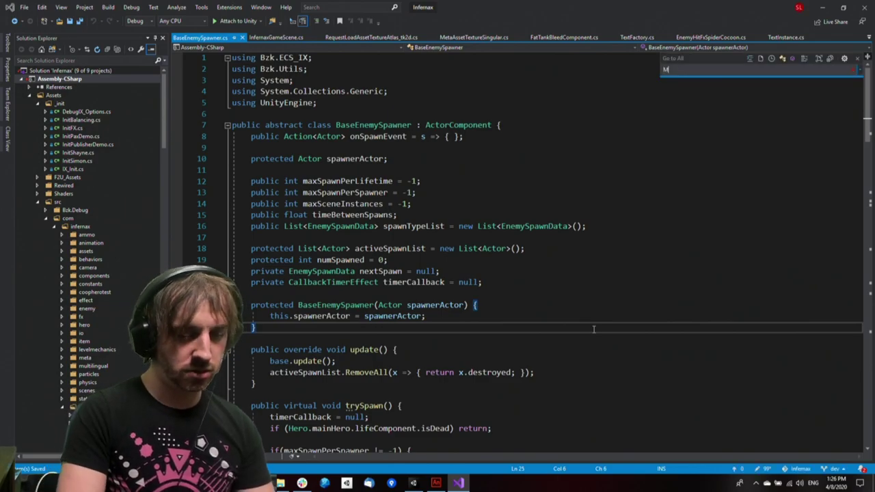
text(ModelFlas)
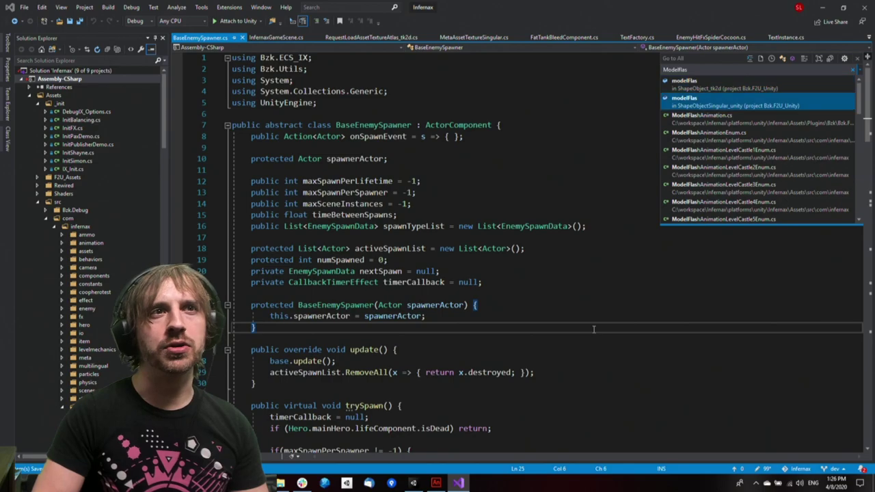
key(Return)
Paste the copied UI_BESTIARY declaration below the UI_KONAMILOL line, add a blank line after it, and save the file
click(445, 204)
key(ctrl+v)
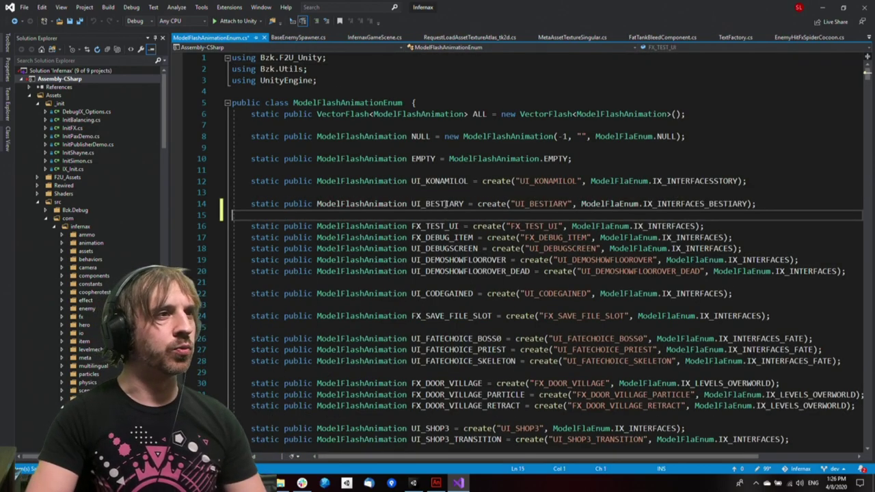
key(Return)
key(Up)
key(Up)
key(End)
key(ctrl+s)
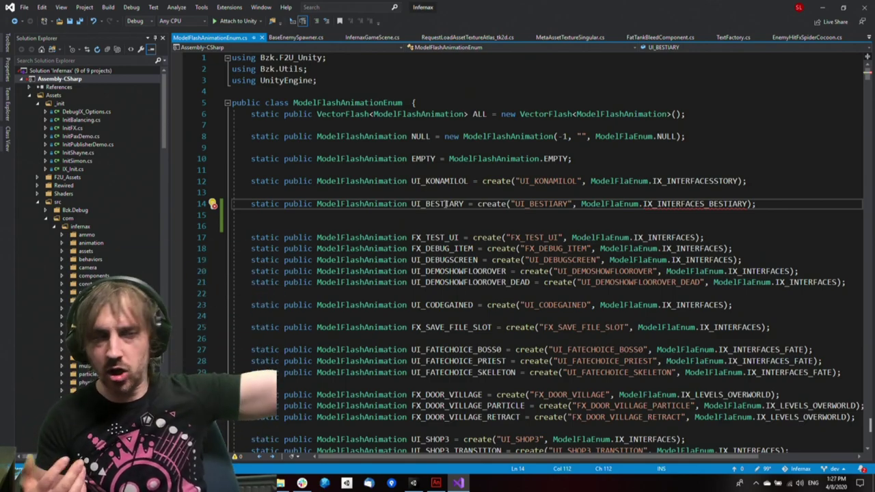
Examine the IX_INTERFACES_BESTIARY reference in the new UI_BESTIARY line, and check the file list in Flash2Unity
click(637, 217)
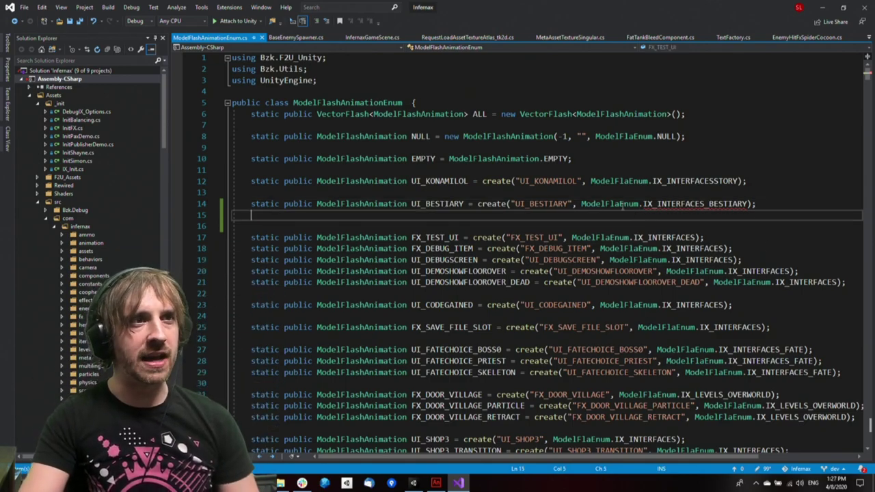
click(621, 205)
click(696, 204)
click(637, 215)
click(637, 205)
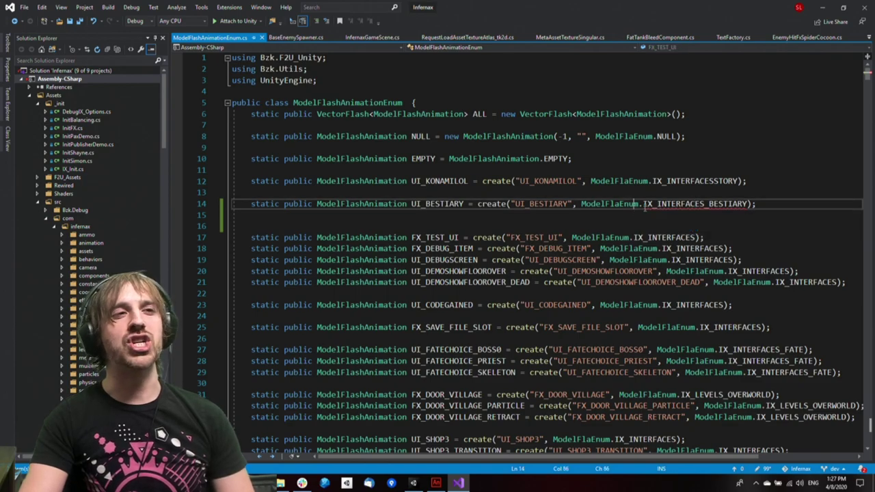
double_click(667, 208)
click(720, 222)
click(680, 204)
double_click(680, 204)
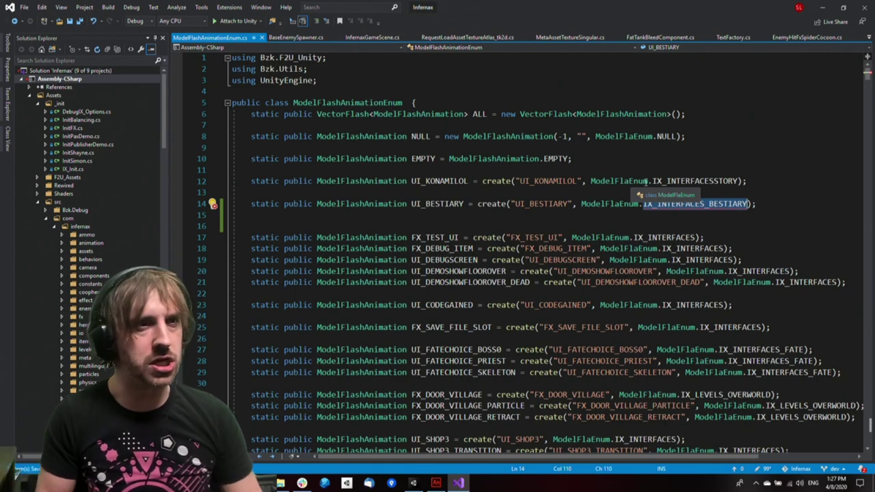
click(691, 208)
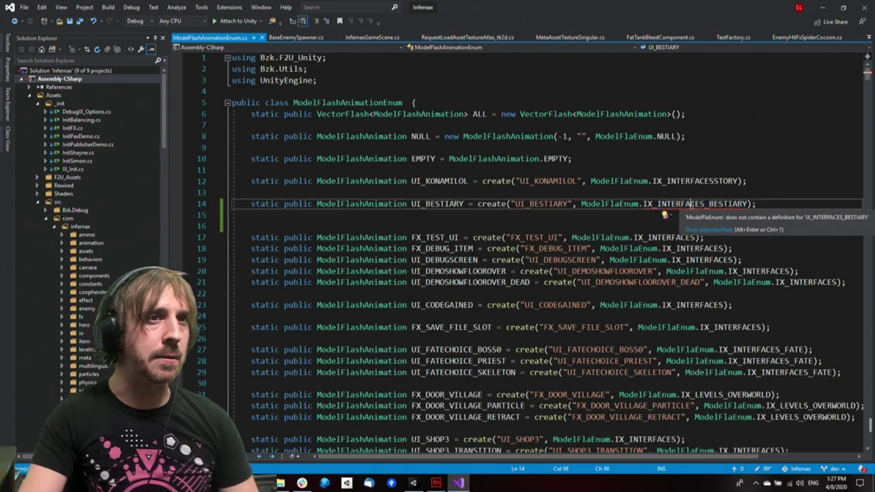
double_click(691, 208)
click(226, 483)
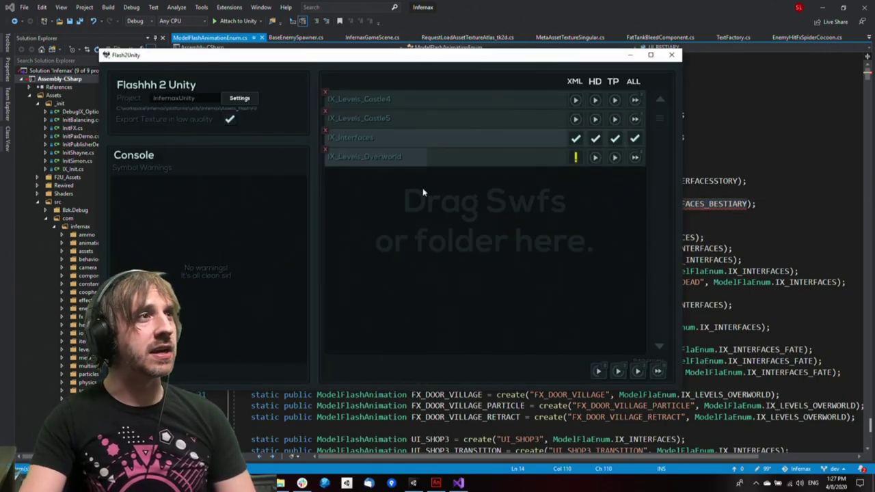
drag(412, 57, 427, 66)
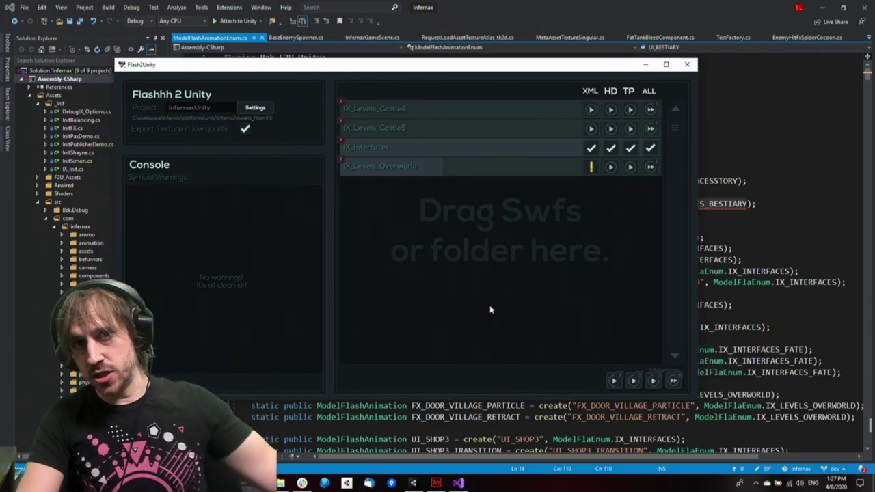
Return to the code, copy the name IX_INTERFACES_BESTIARY, and go to the IX_INTERFACES_FATE line in ModelFlaEnum.cs via IX_INTERFACESSTORY's definition
click(785, 293)
double_click(717, 208)
key(ctrl+c)
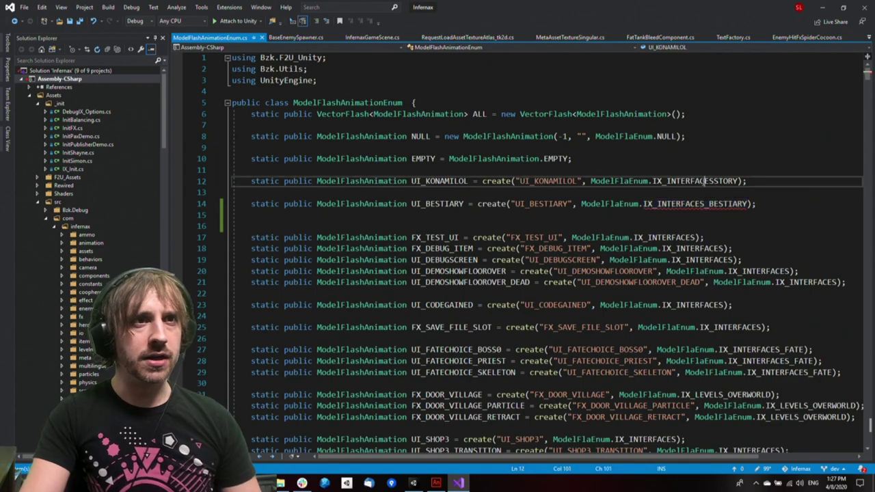
double_click(706, 182)
key(F12)
click(579, 217)
key(Down)
key(Down)
key(Down)
key(Down)
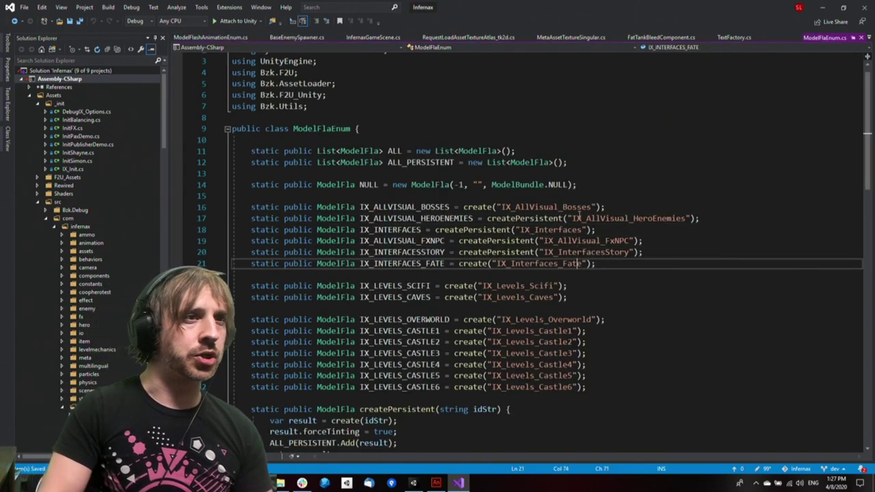
Paste the IX_INTERFACES_BESTIARY name on a new line under the IX_INTERFACES_FATE declaration, and duplicate that declaration above it
key(End)
key(Return)
key(ctrl+v)
key(Up)
key(Right)
key(Right)
key(Right)
key(Right)
key(End)
key(shift+Home)
key(ctrl+c)
key(End)
key(Return)
key(ctrl+v)
key(Down)
key(shift+Home)
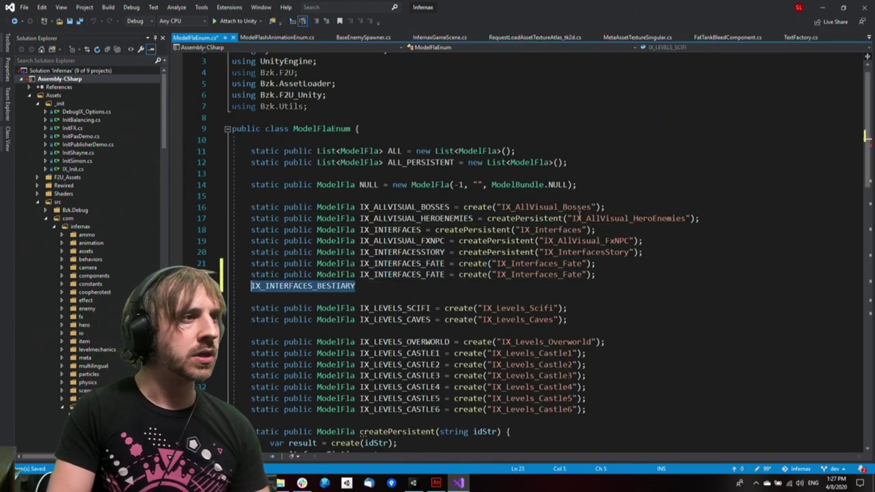
Rename the duplicated declaration to IX_INTERFACES_BESTIARY, set its string to IX_Interfaces_Bestiary, and save the file
key(ctrl+x)
key(Up)
key(ctrl+Right)
key(ctrl+Right)
key(ctrl+Right)
key(ctrl+shift+Right)
key(ctrl+v)
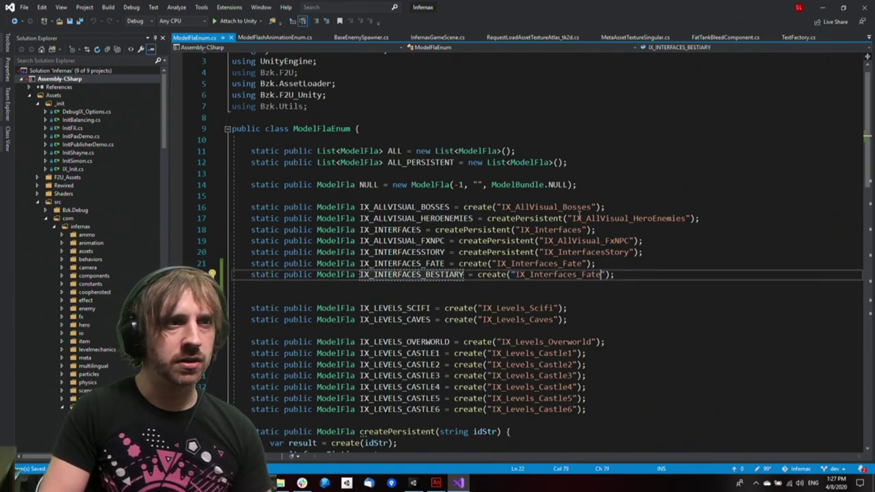
key(ctrl+shift+Right)
text(Bestiary)
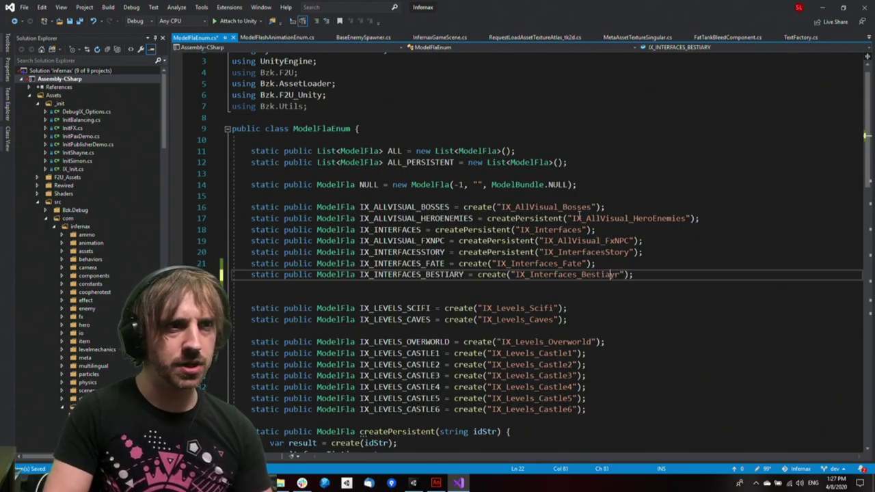
key(ctrl+s)
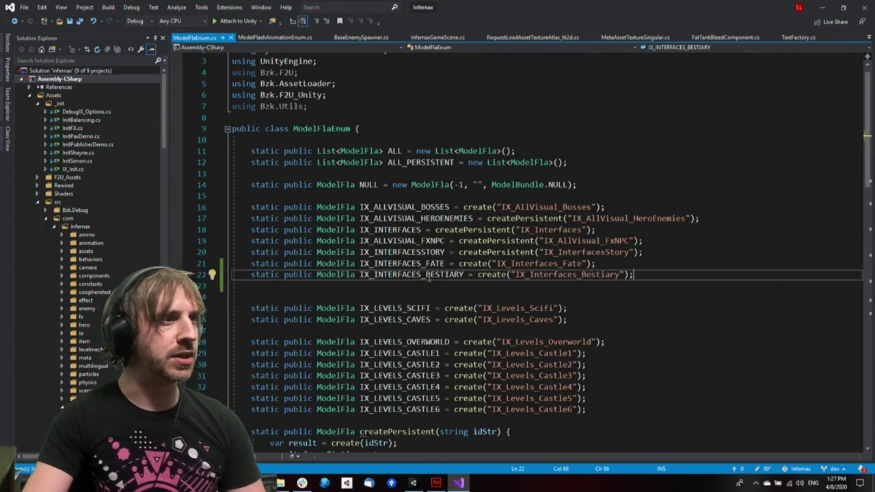
Go back to ModelFlashAnimationEnum.cs and check the UI_BESTIARY line's reference to IX_INTERFACES_BESTIARY
double_click(430, 277)
key(ctrl+minus)
key(ctrl+minus)
key(ctrl+minus)
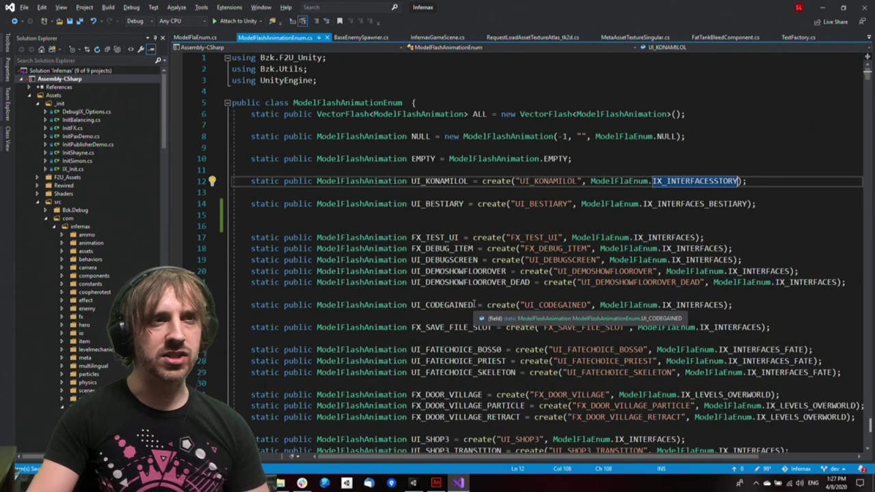
click(616, 205)
click(760, 183)
double_click(441, 205)
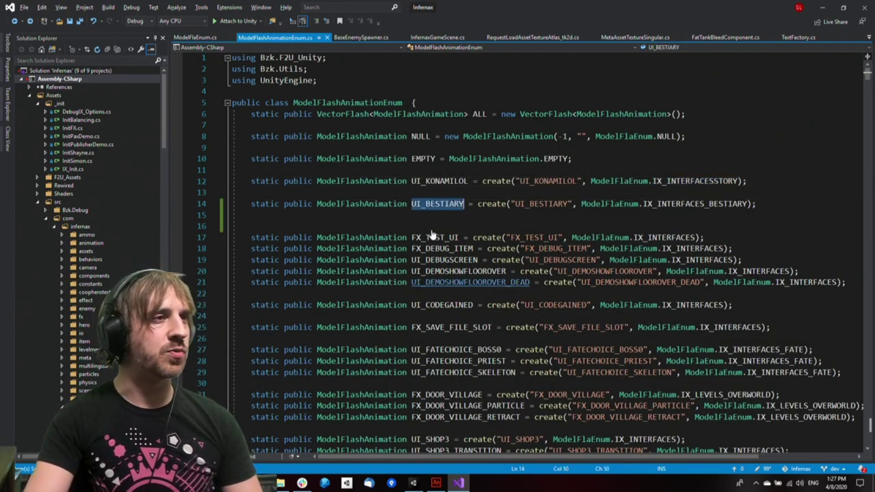
key(ctrl+Right)
key(ctrl+Right)
key(ctrl+Left)
Look over the face drawing in Animate, and compare it with the IX_INTERFACES_BESTIARY reference in Visual Studio
click(435, 482)
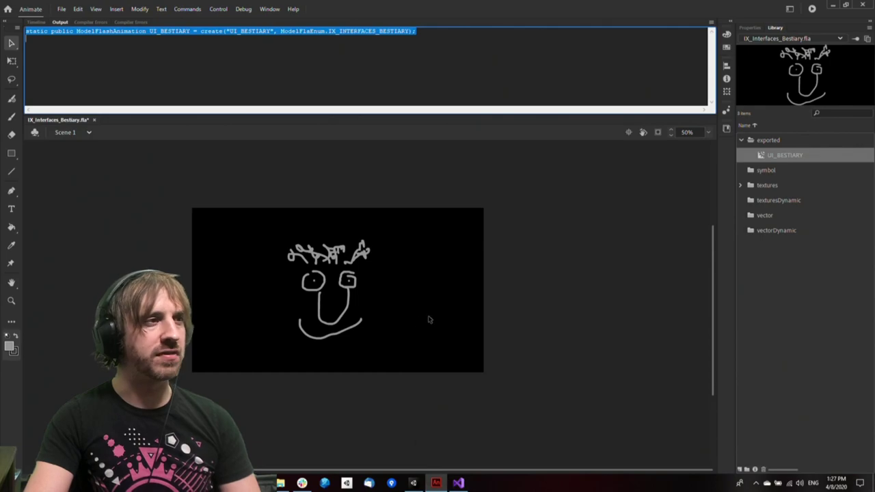
drag(262, 348, 439, 211)
click(465, 178)
drag(444, 62, 8, 7)
click(634, 416)
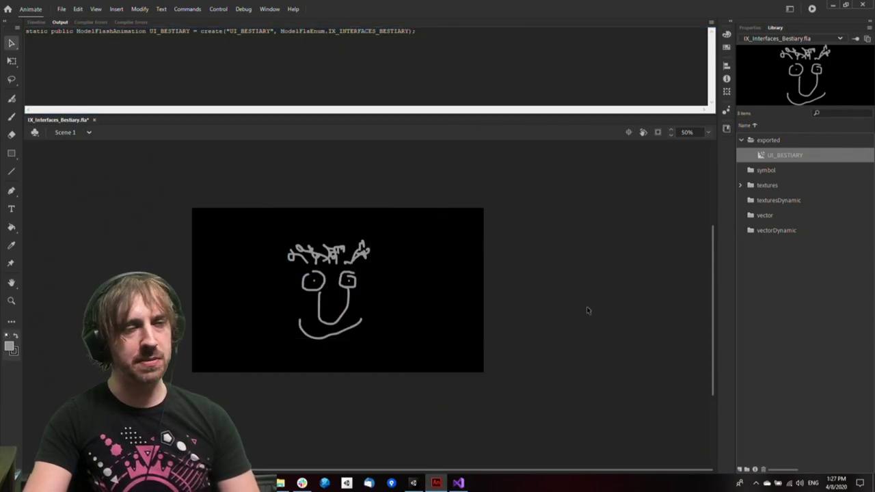
key(alt+Tab)
click(588, 193)
click(704, 204)
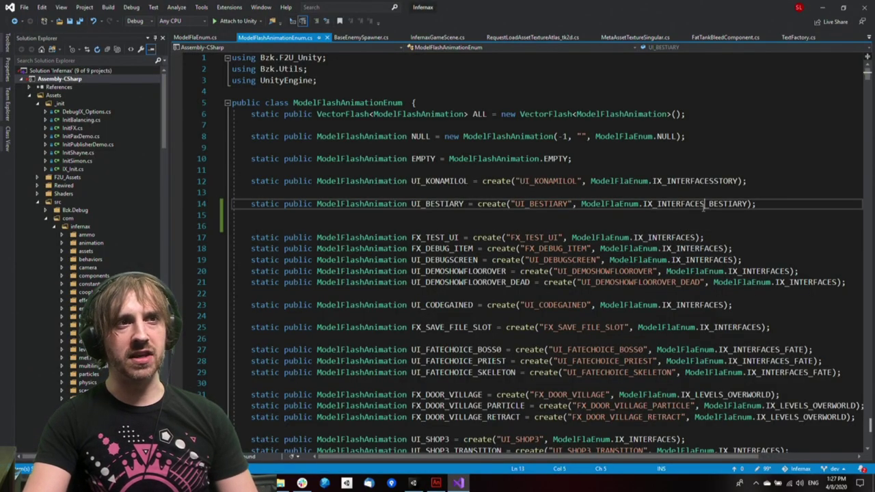
double_click(703, 205)
click(702, 205)
click(650, 249)
Switch to Animate and run the Flash2Unity XML export for IX_Interfaces_Bestiary
key(alt+Tab)
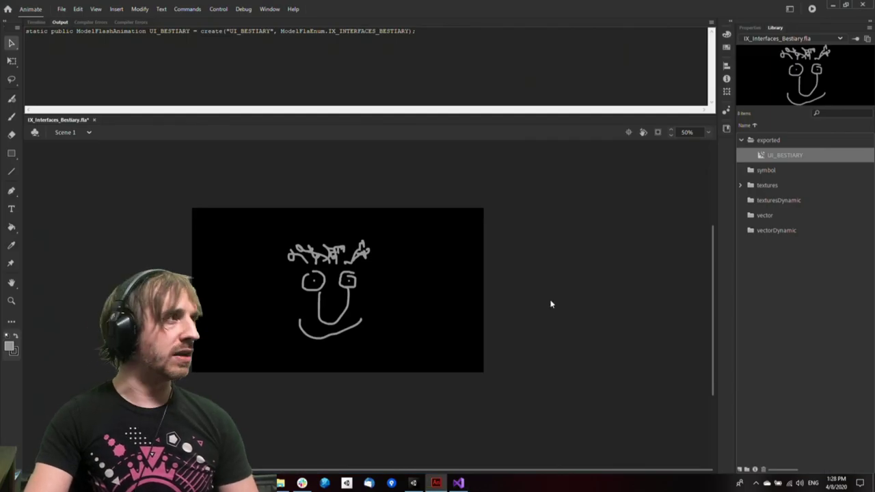
key(alt+shift+F12)
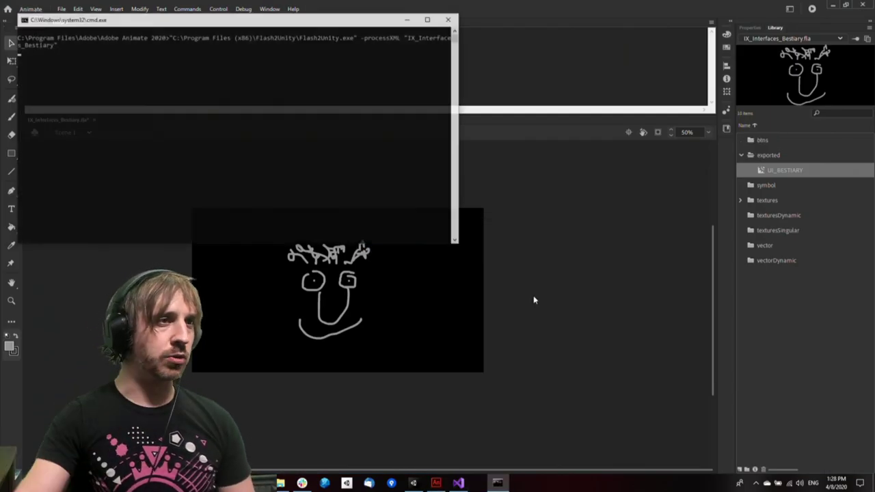
click(471, 253)
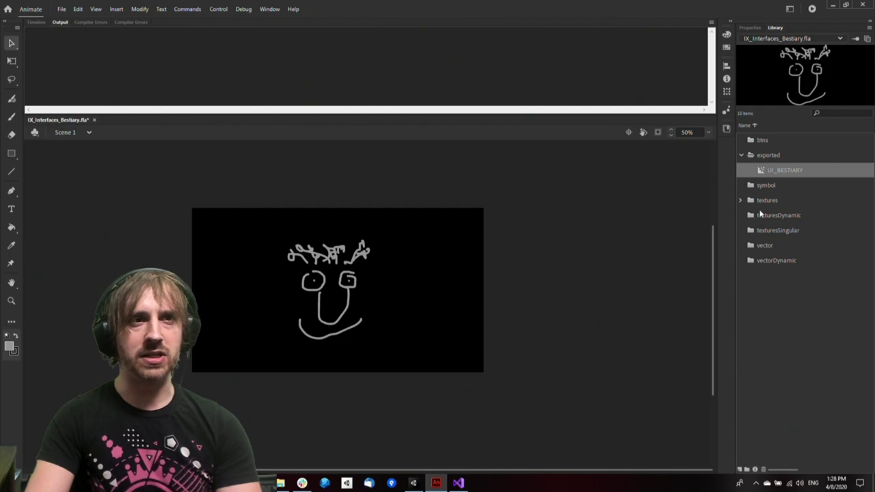
Expand the textures folder in the library to show Texture 1, and save the IX_Interfaces_Bestiary document
click(761, 214)
double_click(768, 205)
click(791, 219)
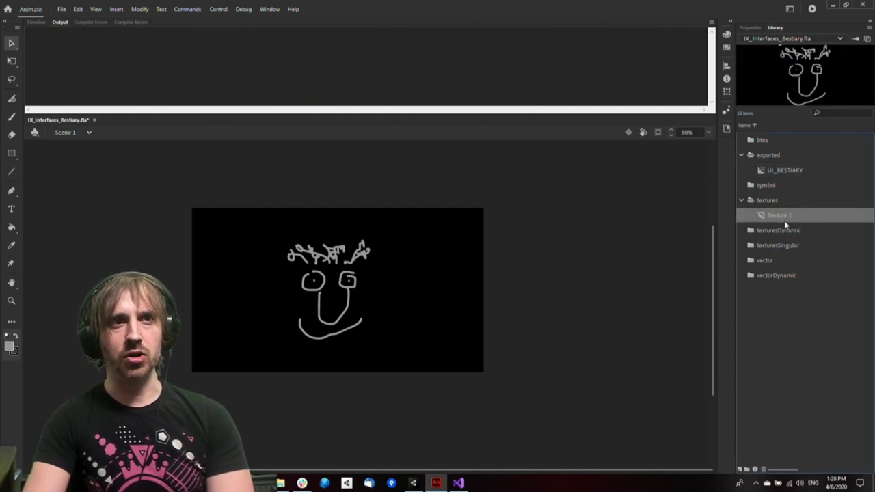
click(779, 201)
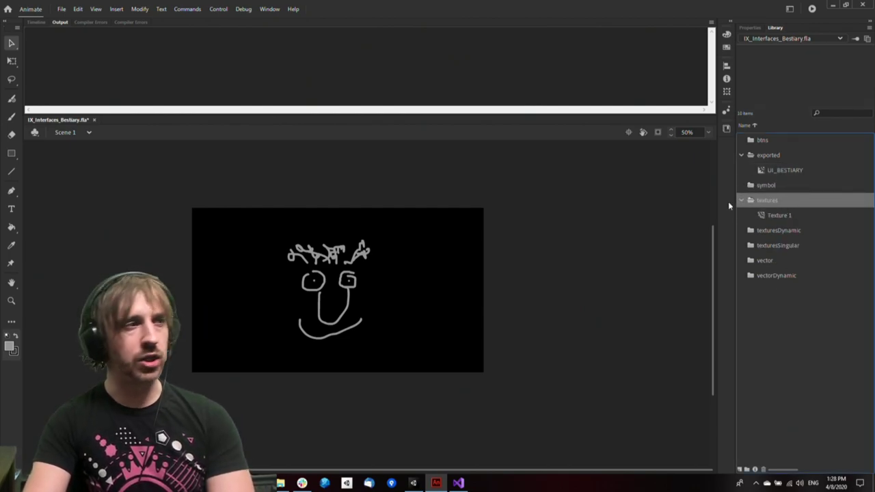
key(ctrl+s)
Switch to Flash2Unity and export the HD textures of IX_Interfaces_Bestiary
key(alt+Tab)
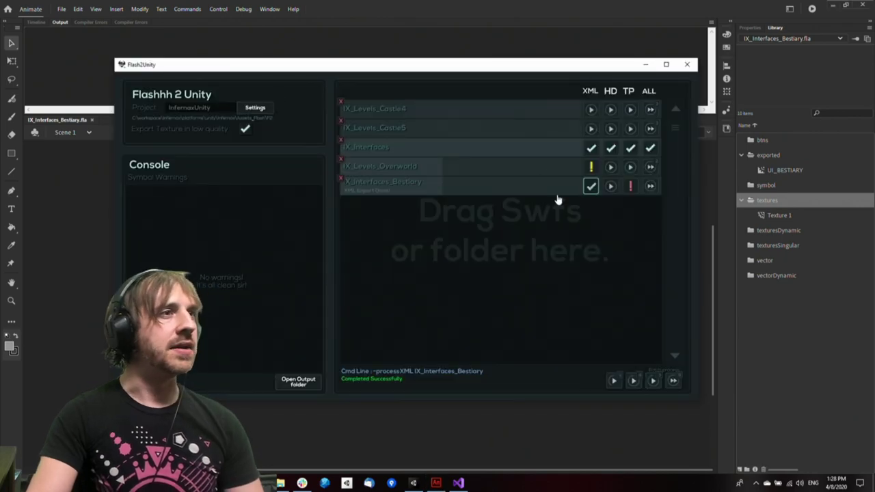
drag(413, 69, 418, 76)
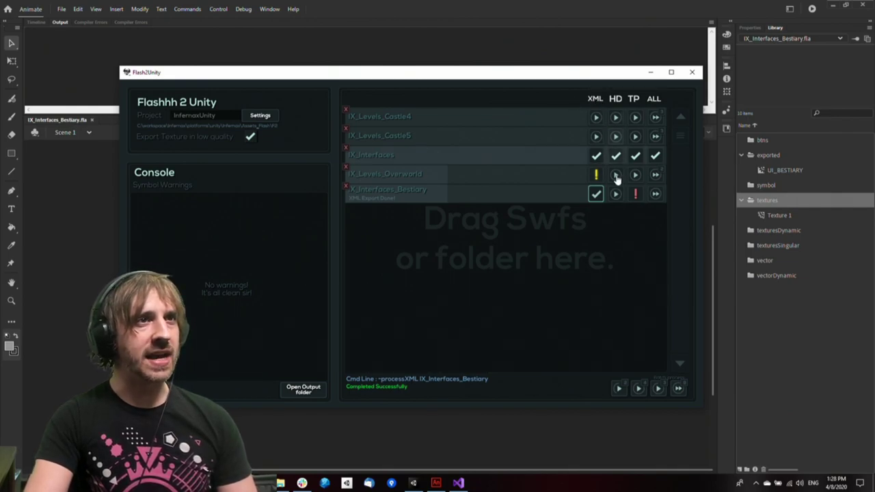
click(617, 198)
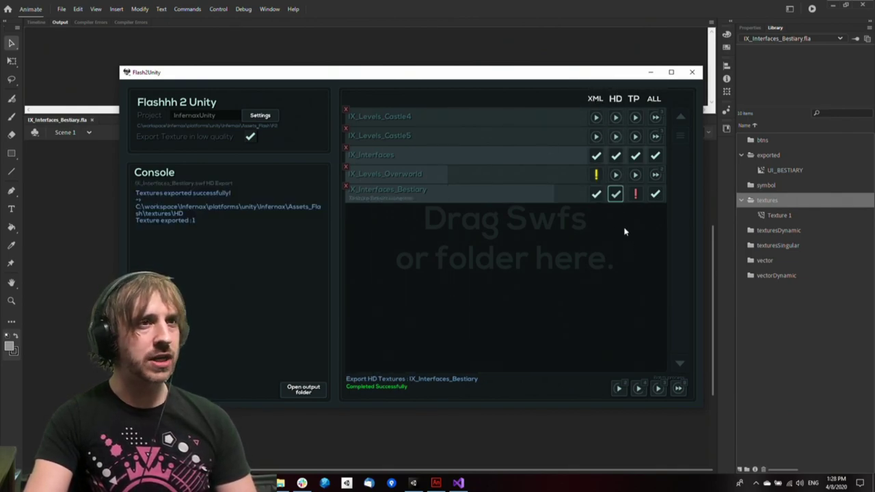
Open the texture output folder, view the exported PNG in the IX_Interfaces_Bestiary folder, and close the image
click(303, 393)
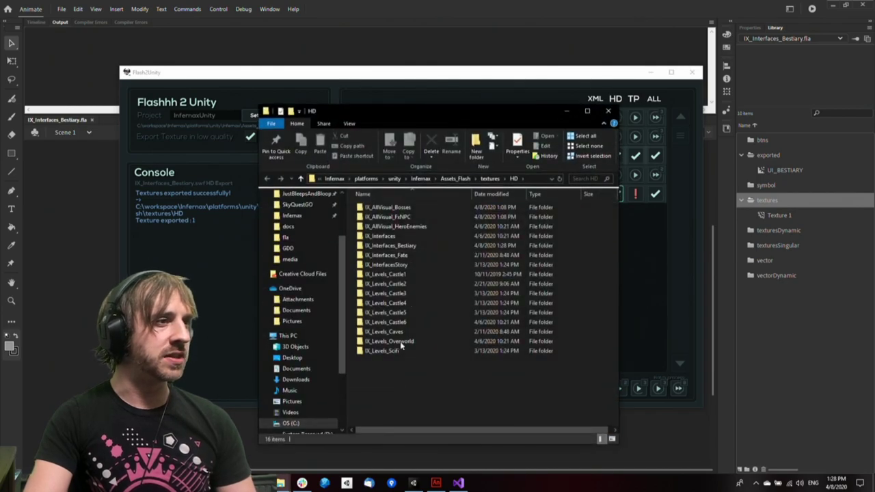
double_click(408, 246)
click(395, 245)
click(418, 273)
click(396, 248)
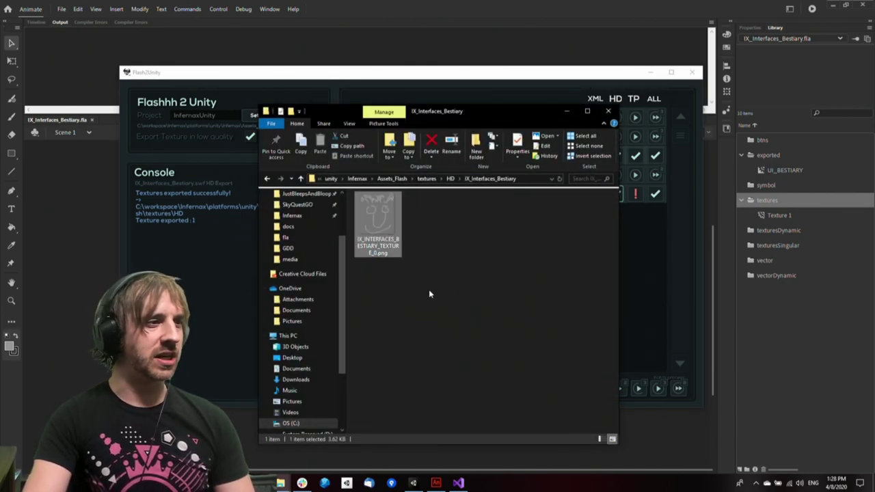
double_click(384, 254)
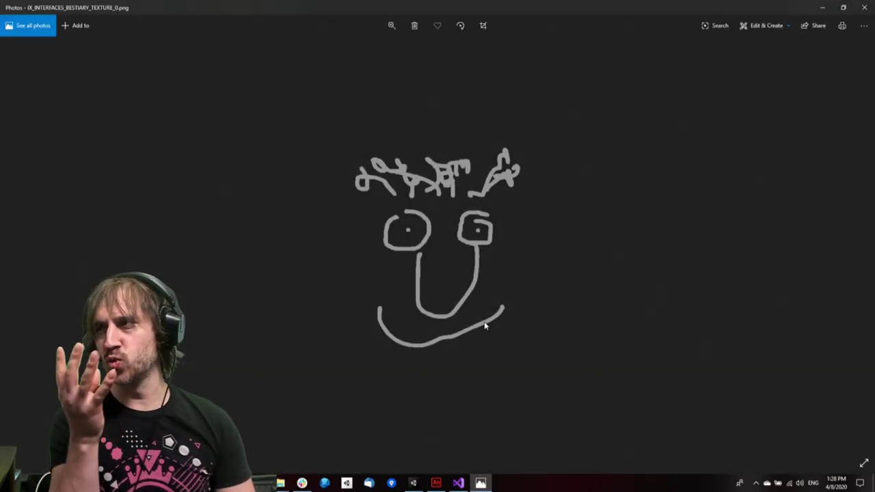
click(865, 8)
click(481, 305)
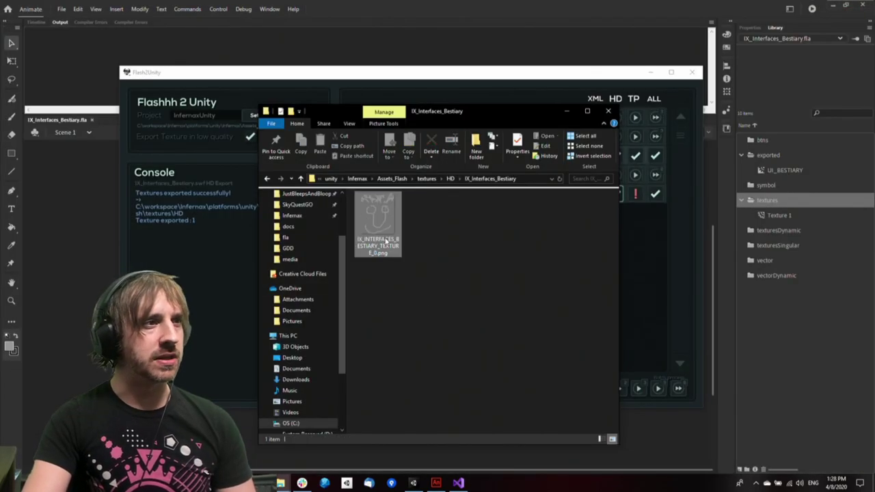
Return to Flash2Unity, duplicate IX_Interfaces.tps as the HD TexturePacker file for IX_Interfaces_Bestiary, and open the .tps folder
click(236, 294)
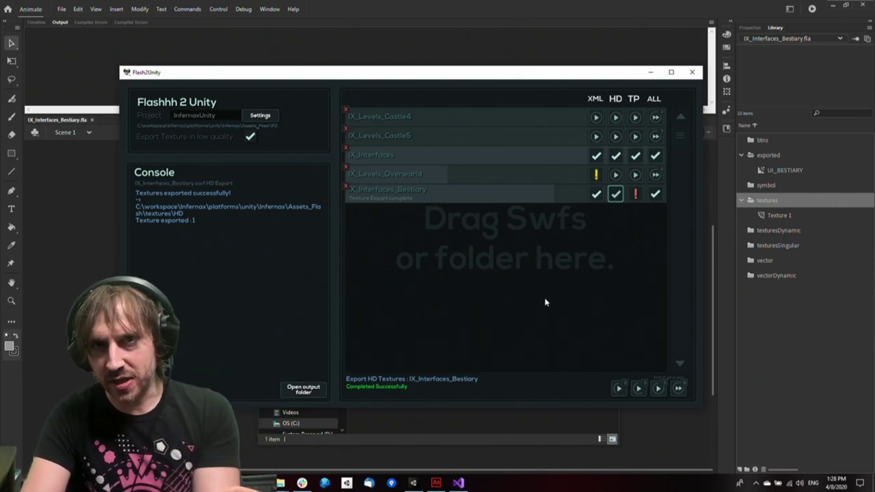
click(634, 196)
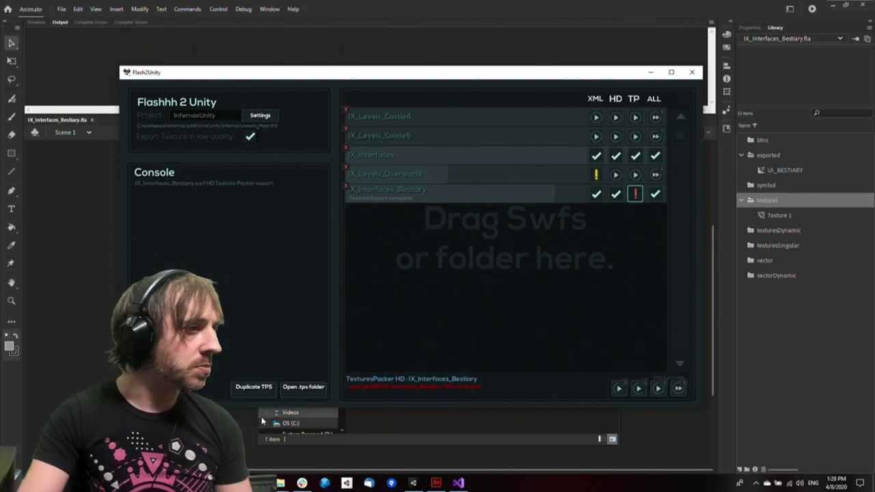
click(264, 391)
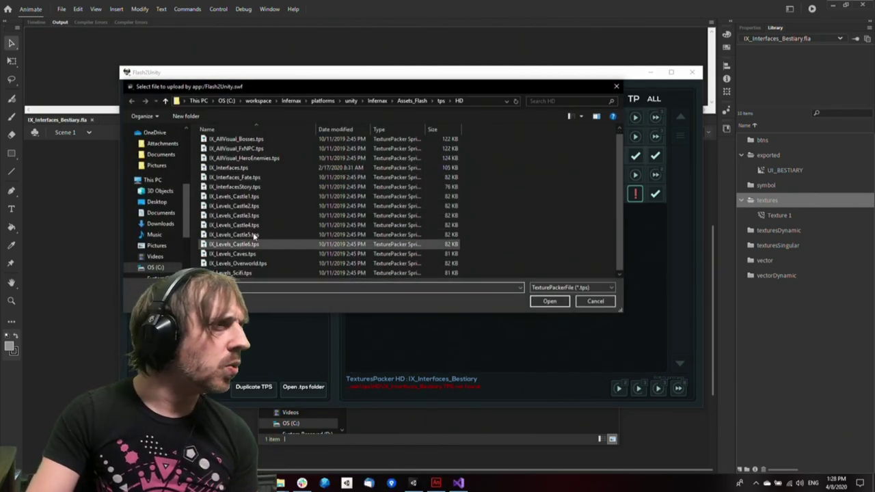
double_click(251, 167)
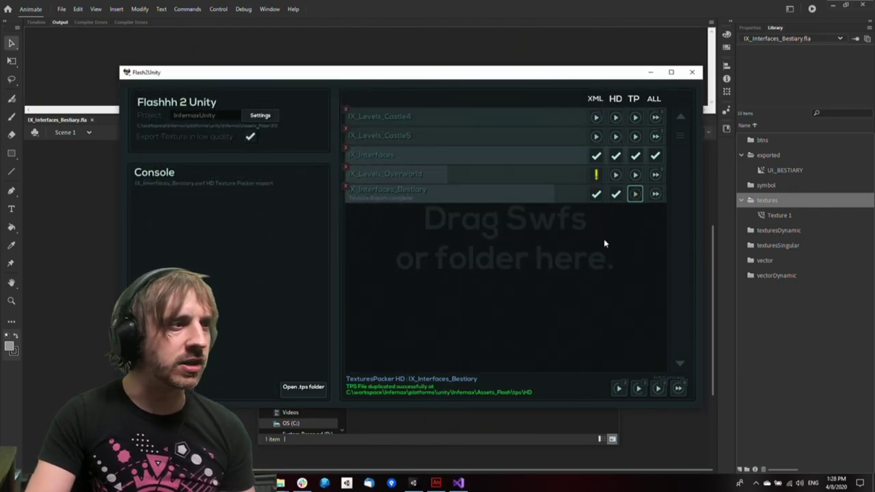
click(301, 388)
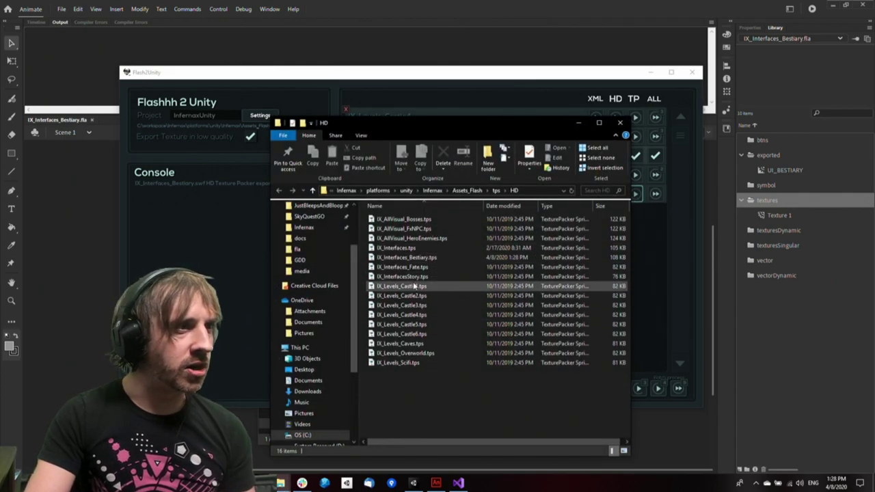
click(418, 276)
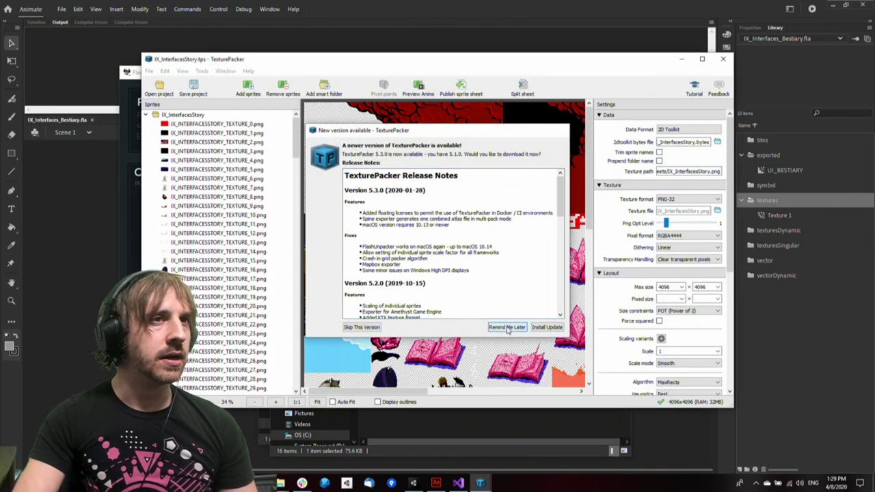
click(507, 327)
click(724, 63)
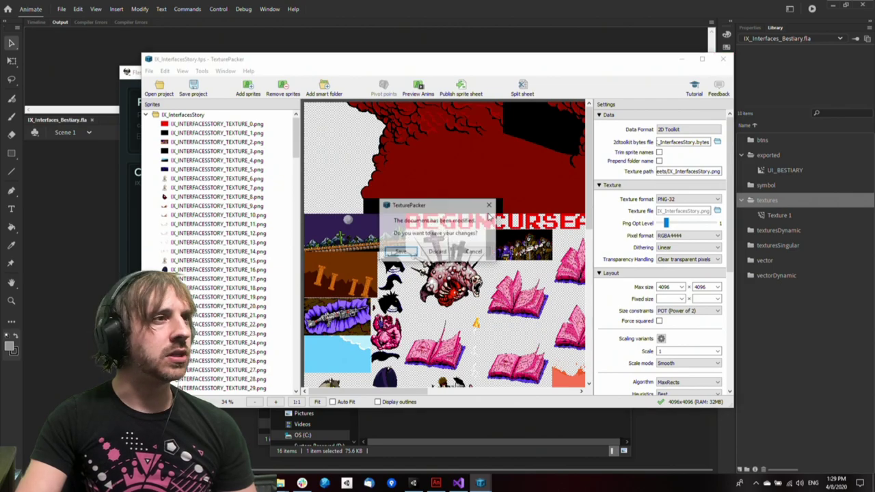
click(451, 252)
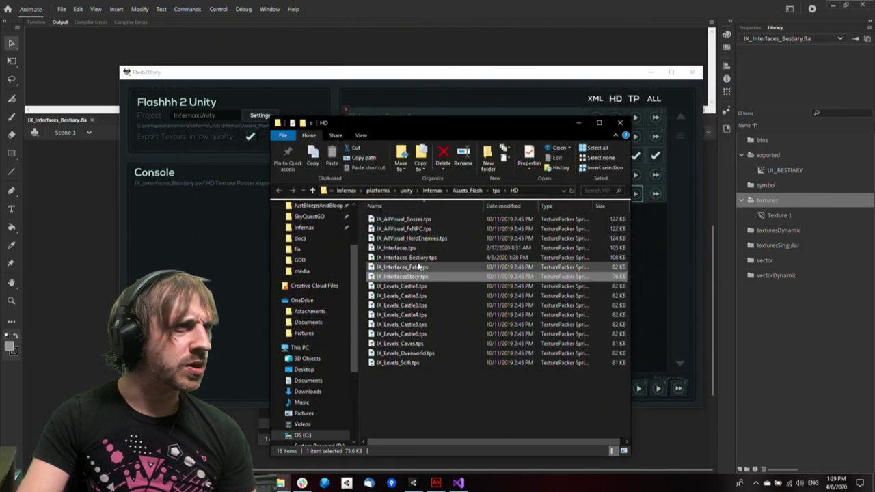
Open IX_Interfaces_Bestiary.tps in TexturePacker, decline the update, select the texture sprite, and close the project with its changes saved
double_click(419, 259)
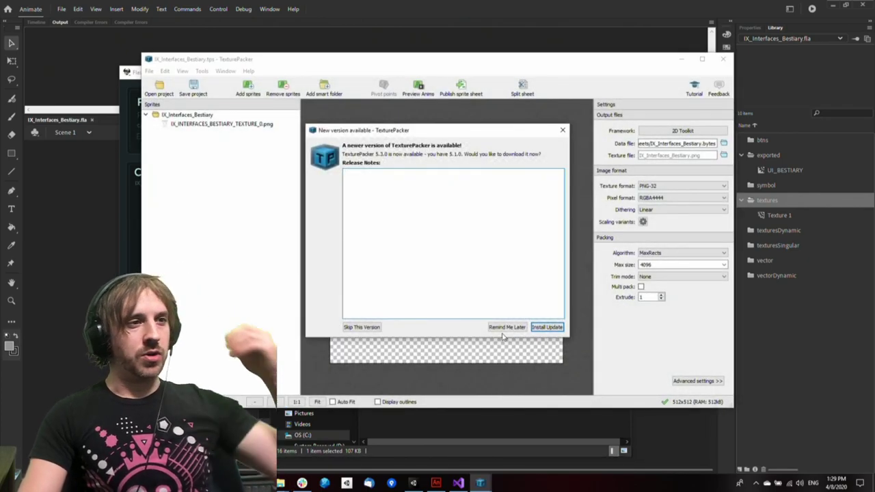
click(507, 327)
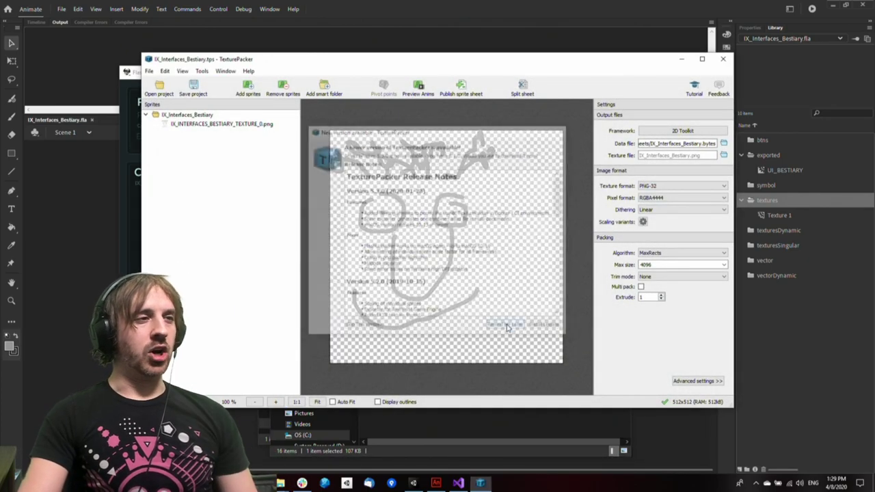
click(477, 294)
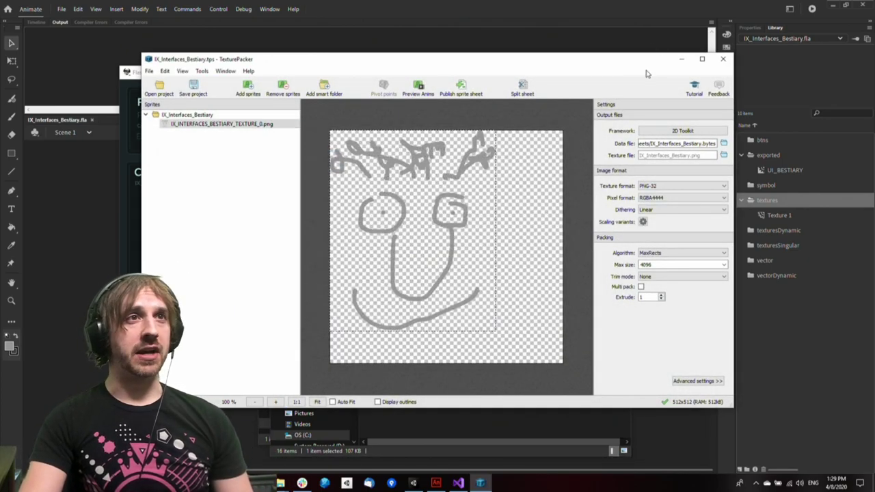
click(723, 58)
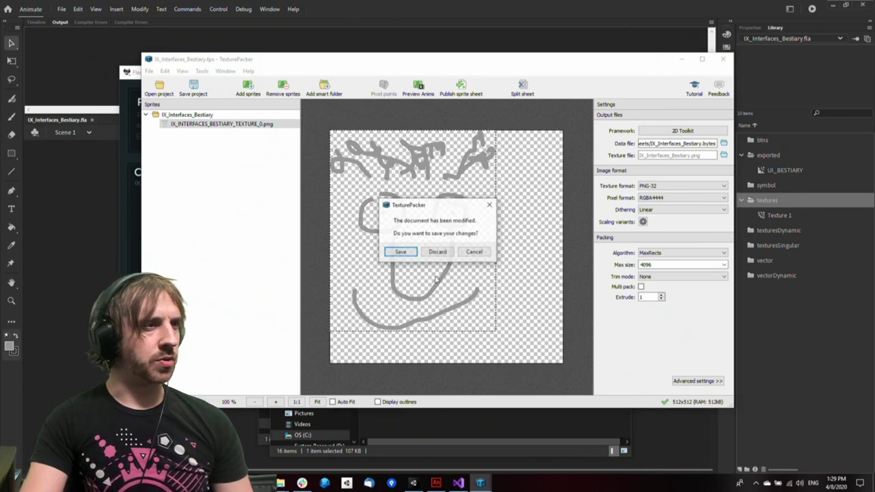
click(408, 253)
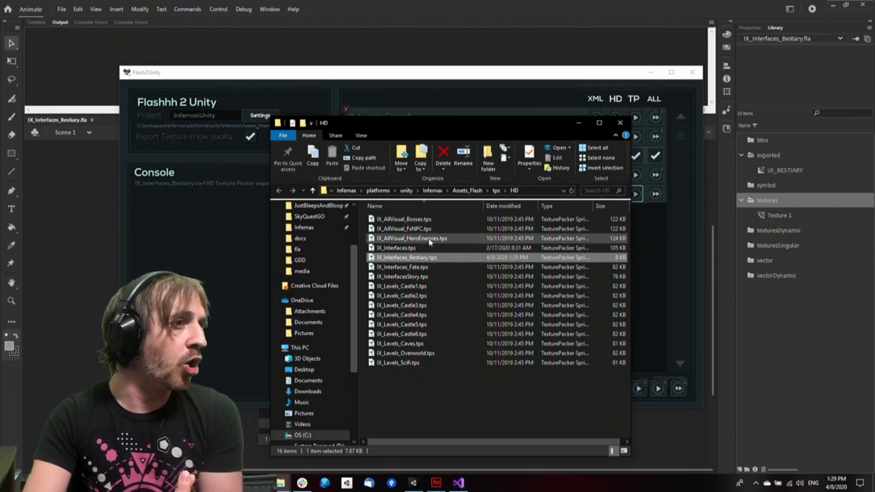
Open IX_AllVisual_HeroEnemies.tps in TexturePacker and examine individual character sprites on its packed sheet up close
click(424, 239)
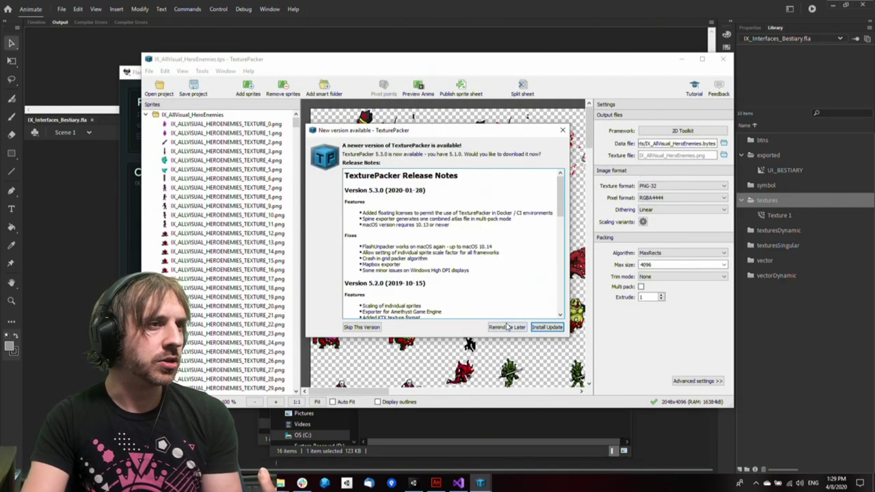
click(506, 328)
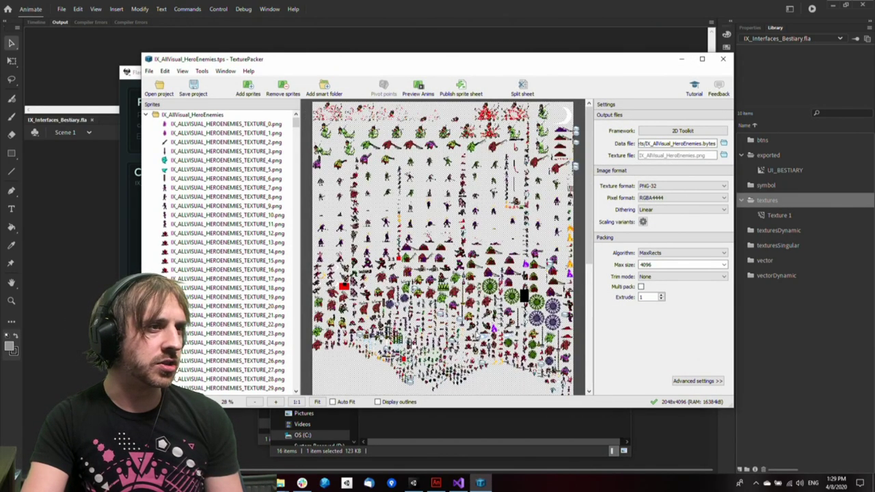
scroll(473, 325, down, 3)
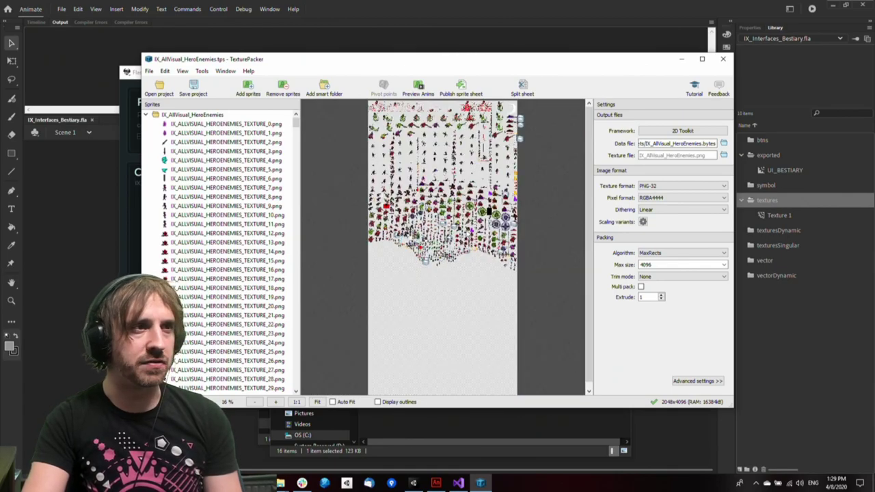
ctrl+scroll(446, 298, up, 10)
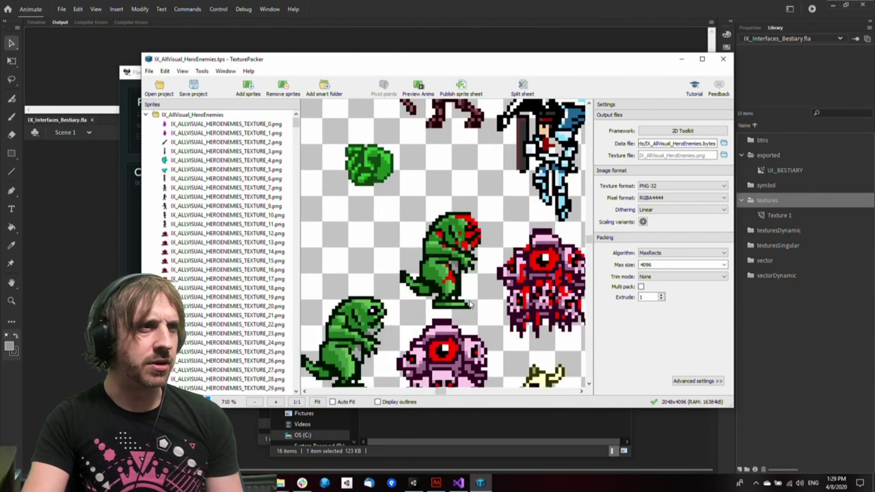
click(382, 320)
click(526, 275)
click(447, 342)
click(442, 261)
click(369, 302)
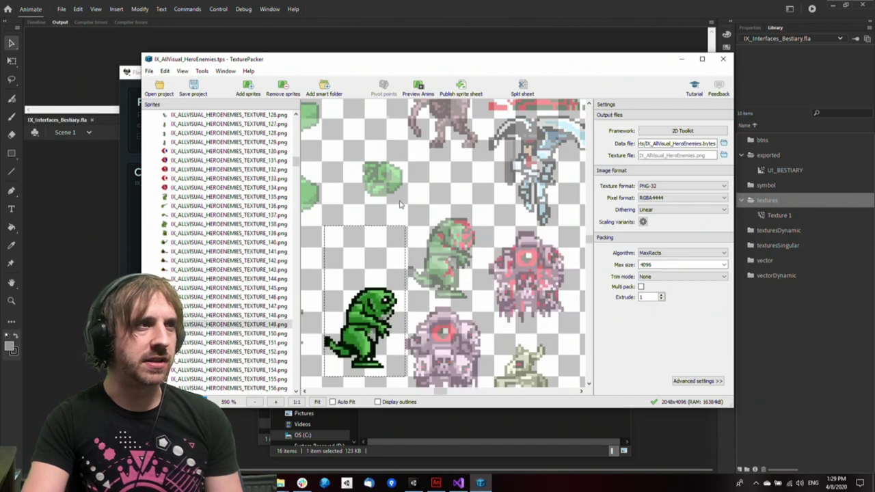
click(390, 177)
ctrl+scroll(443, 242, down, 4)
click(485, 275)
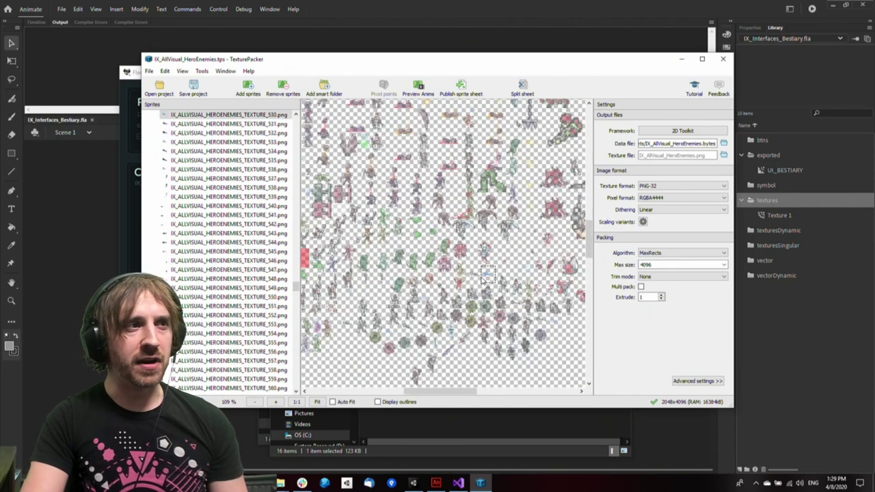
Examine how the hero and enemy sprites are packed across the whole sheet, and close the project discarding changes
click(534, 264)
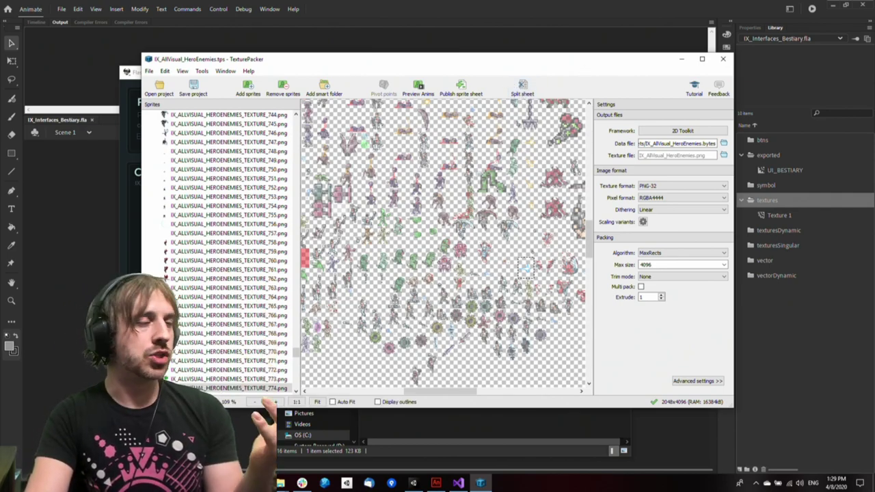
drag(573, 59, 575, 57)
ctrl+scroll(517, 207, down, 6)
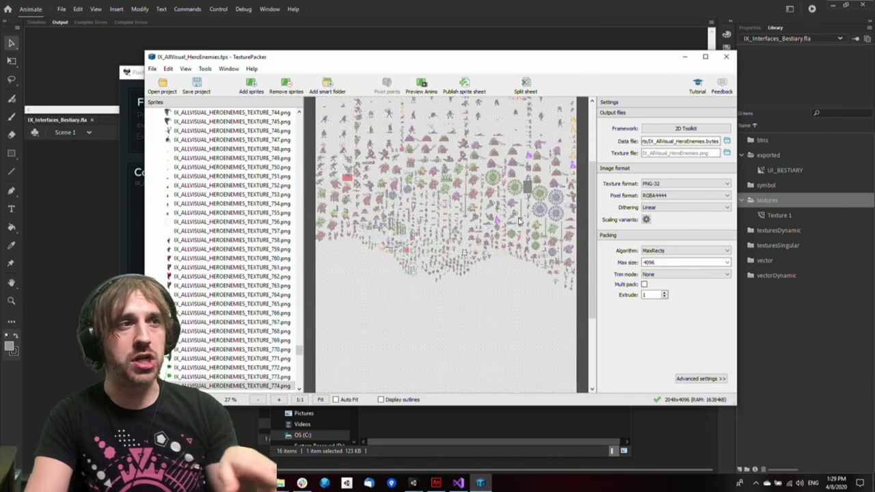
ctrl+scroll(520, 221, up, 2)
ctrl+scroll(521, 224, down, 2)
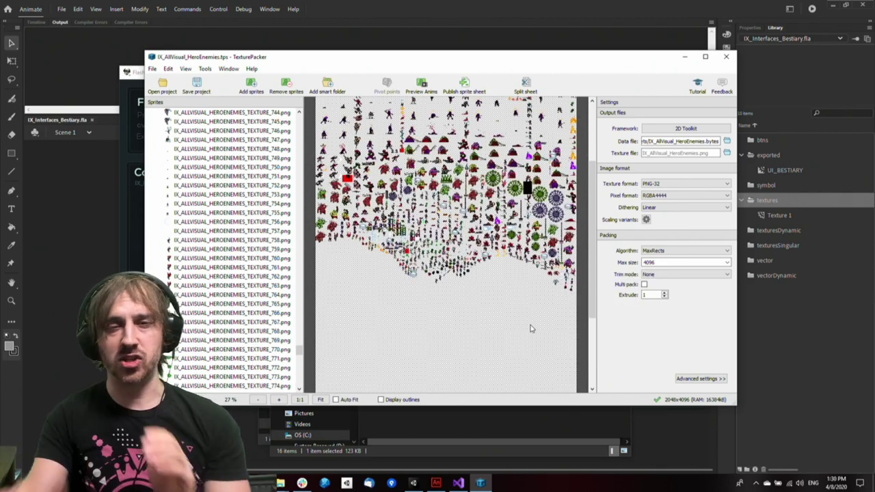
scroll(551, 262, up, 10)
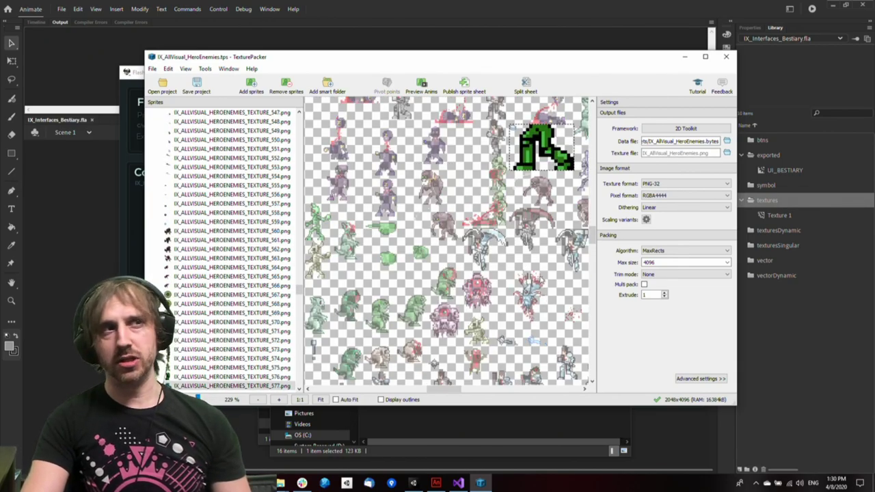
scroll(544, 156, down, 4)
click(726, 57)
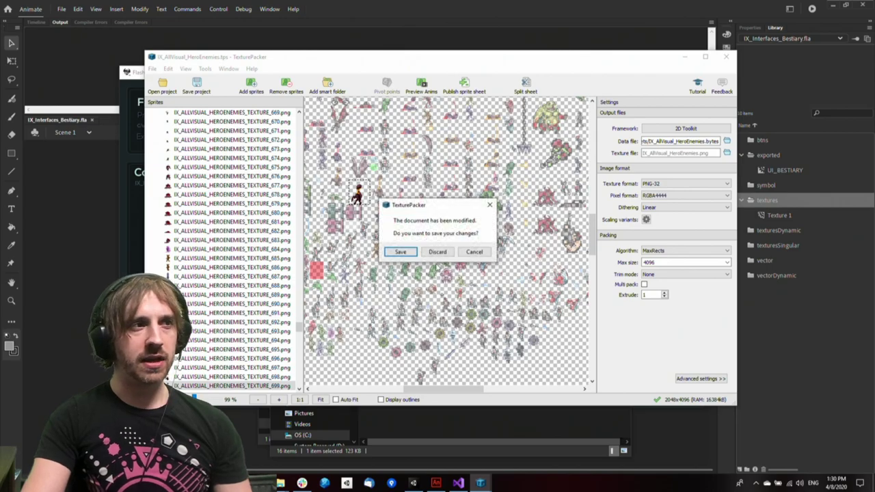
click(443, 253)
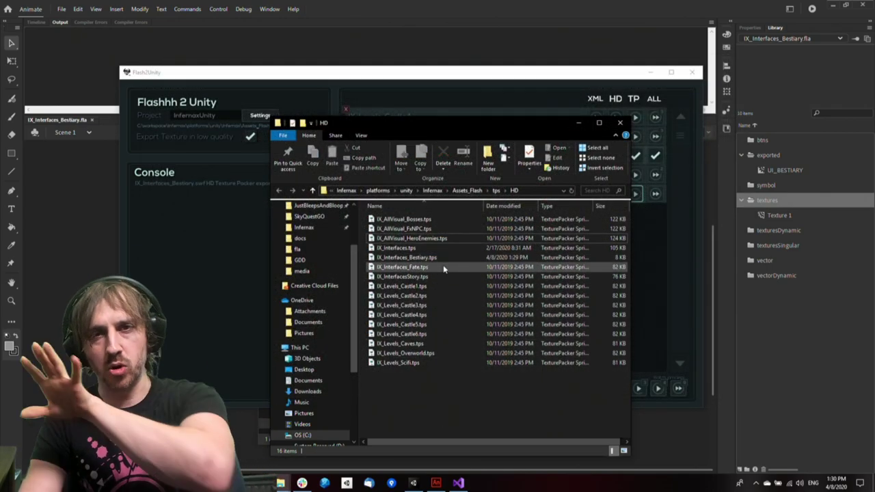
Reopen IX_Interfaces_Bestiary.tps in TexturePacker, publish its sprite sheet, and close TexturePacker
click(410, 258)
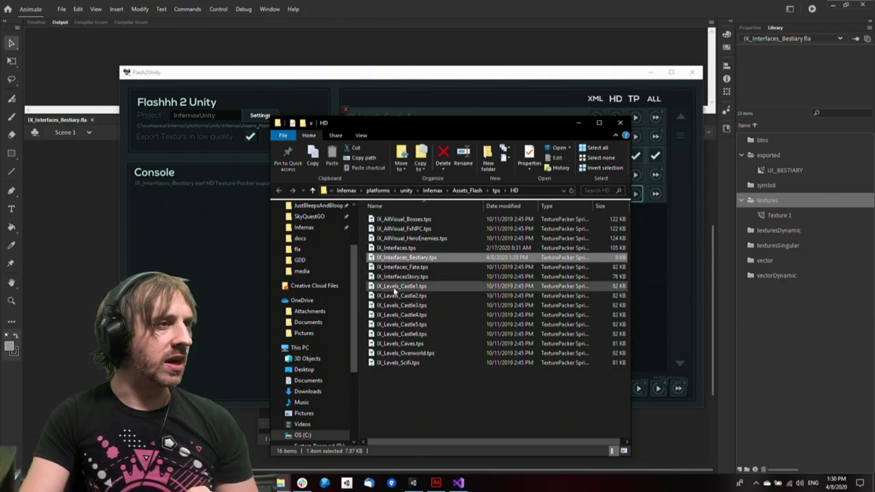
double_click(410, 258)
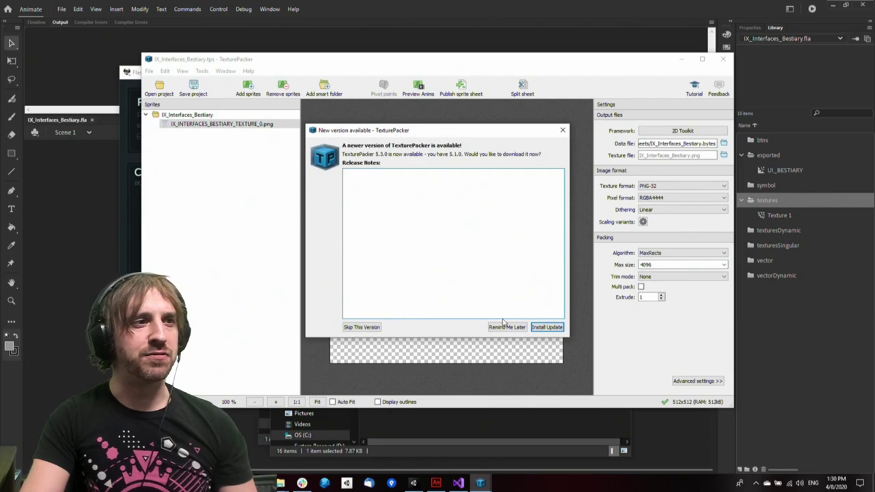
click(503, 324)
key(ctrl+p)
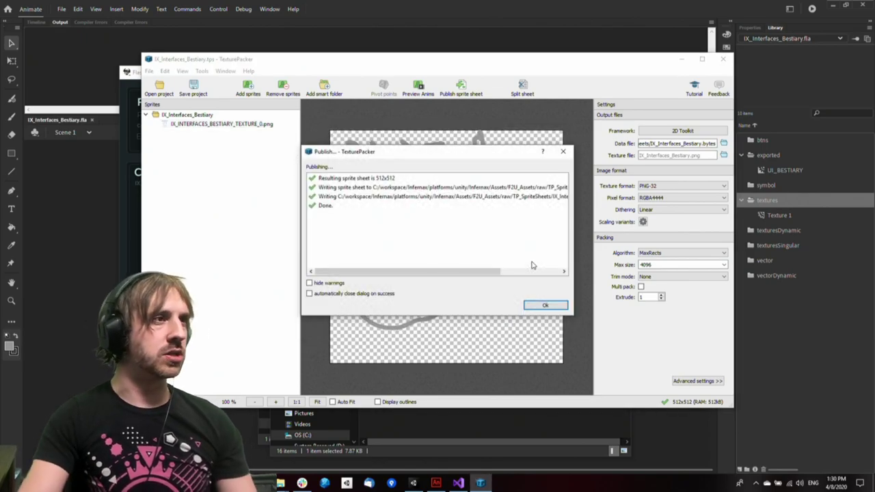
click(555, 307)
click(722, 59)
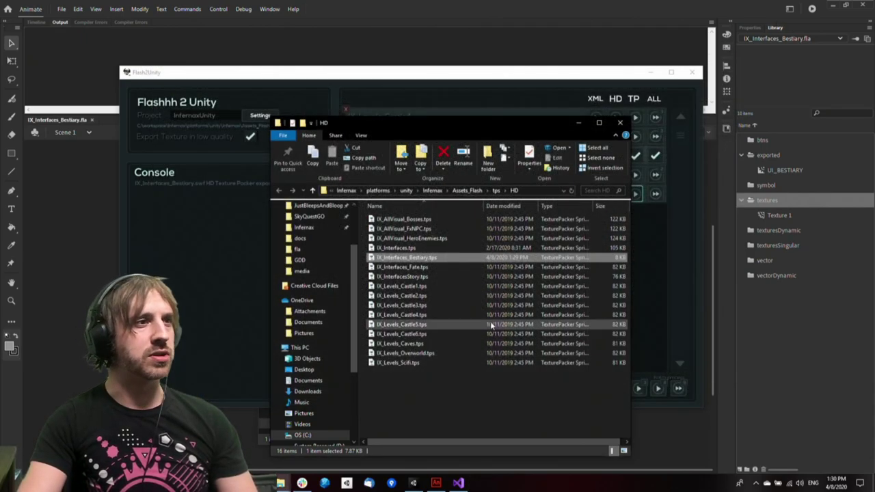
Switch to Unity and collapse the camera, enemy and infernax source folders in the project tree
click(455, 268)
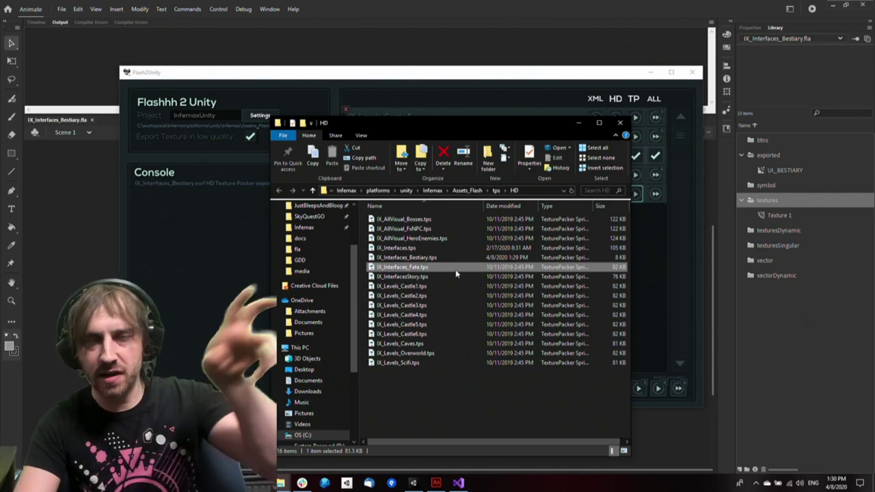
click(457, 396)
click(415, 482)
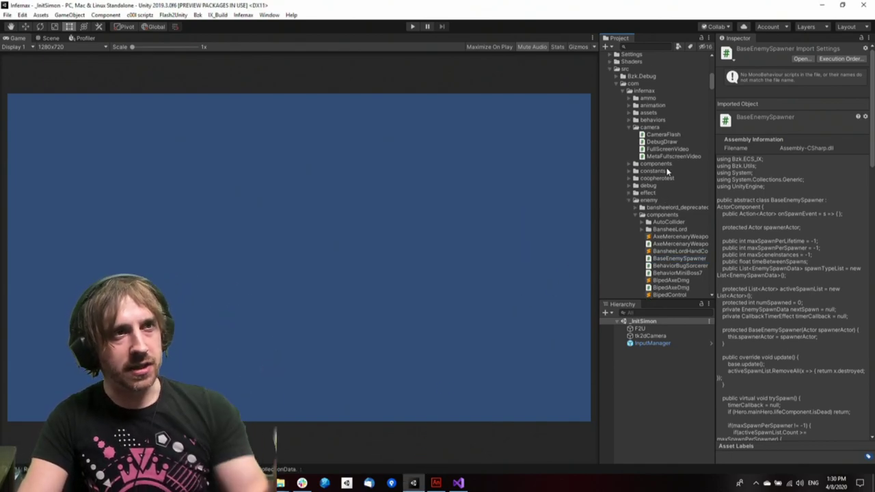
click(665, 169)
click(669, 129)
key(Left)
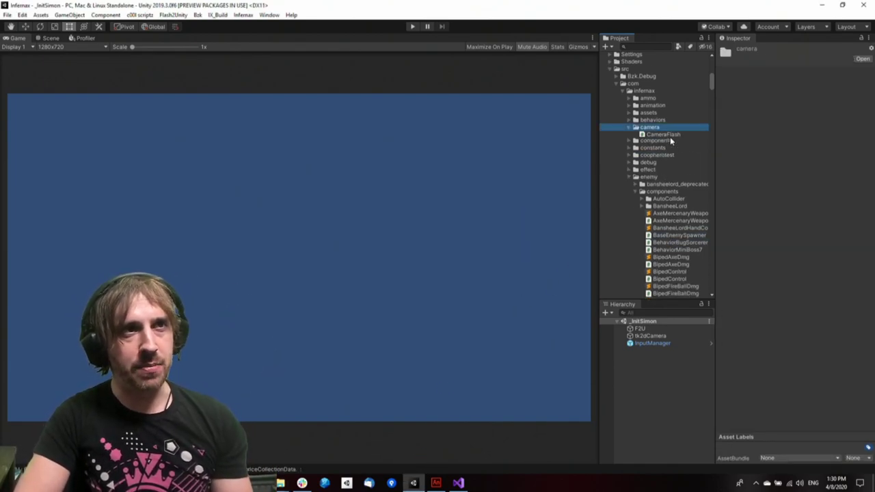
key(Down)
key(Down)
key(Down)
key(Down)
key(Down)
key(Down)
key(Left)
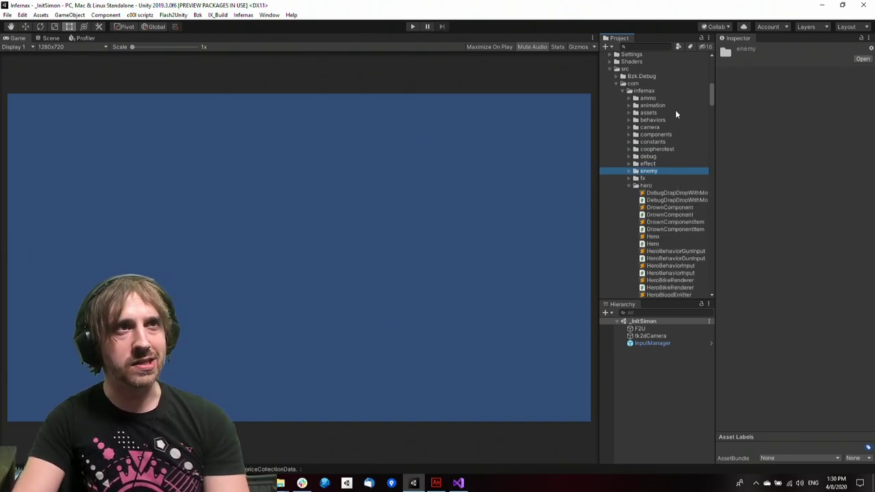
key(Left)
key(Left)
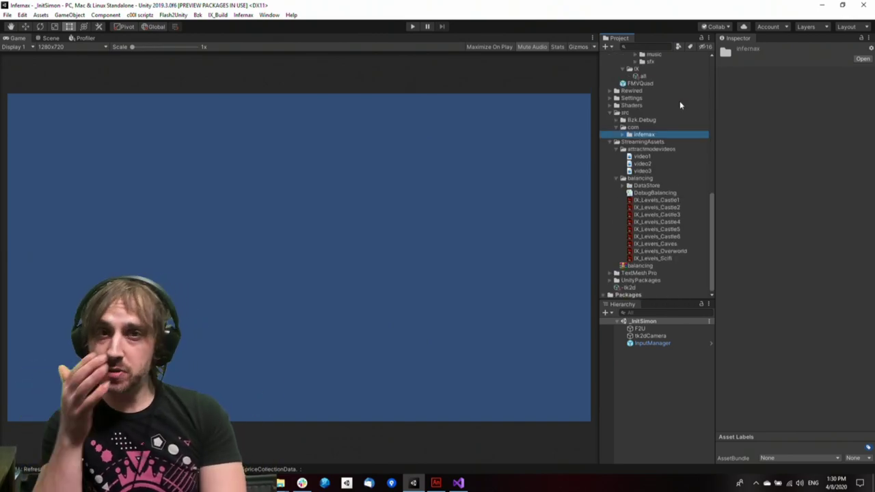
scroll(680, 101, up, 10)
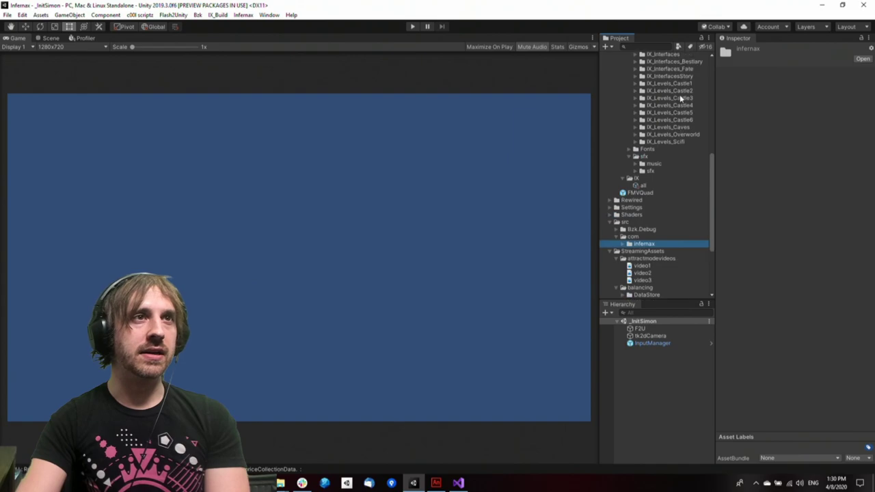
Collapse the AssetBerzerkAnim folder in the project tree
click(658, 195)
key(Left)
key(Left)
key(Left)
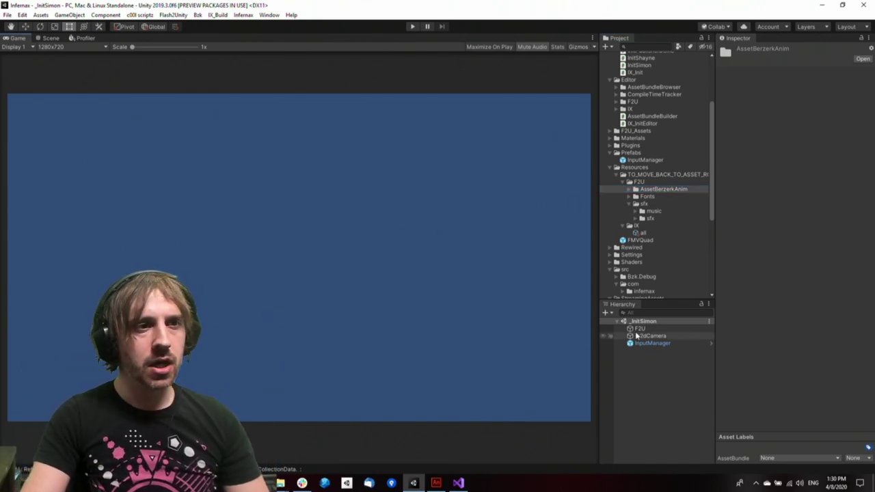
Select the F2U object in the scene hierarchy and set its Init Simon script's starting point to Custom
click(655, 344)
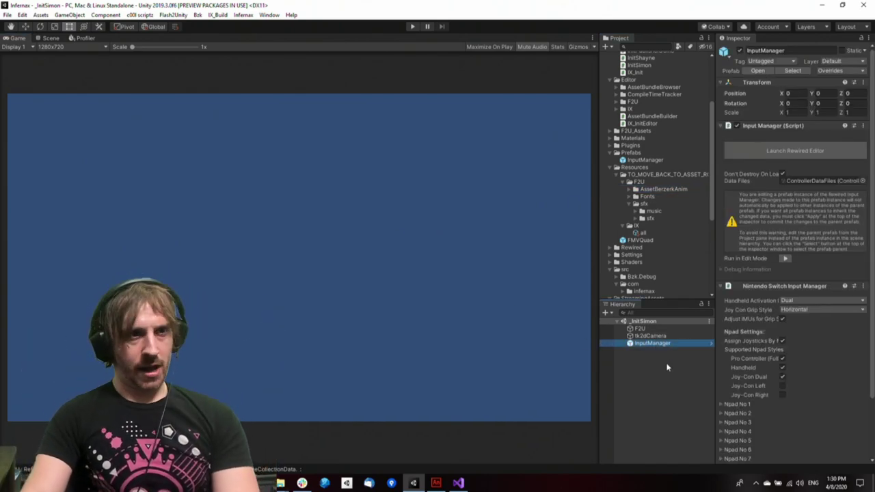
key(Up)
key(Up)
key(Down)
key(Down)
key(Up)
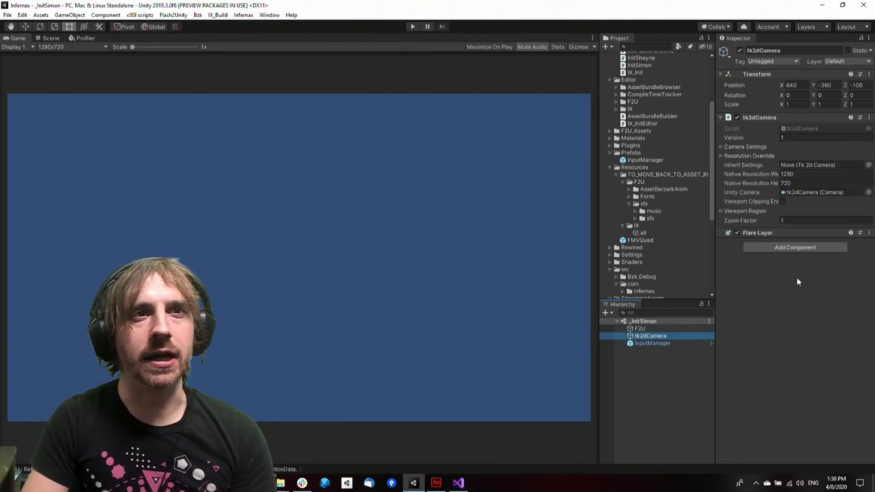
key(Up)
click(814, 129)
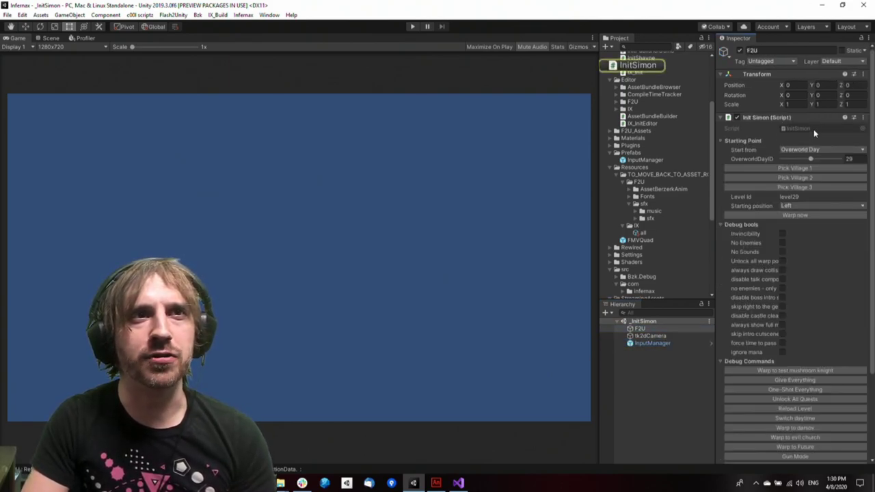
click(809, 151)
click(805, 301)
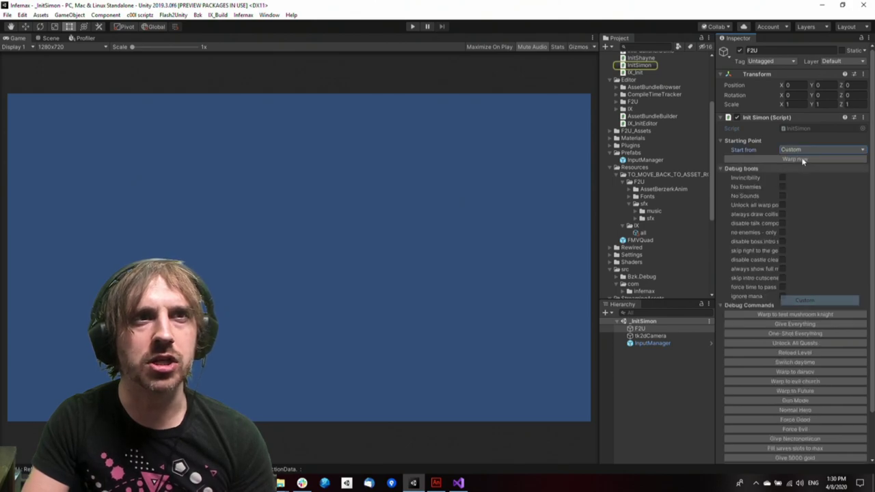
Open the InitSimon script attached to the F2U object in Visual Studio
click(658, 343)
click(657, 328)
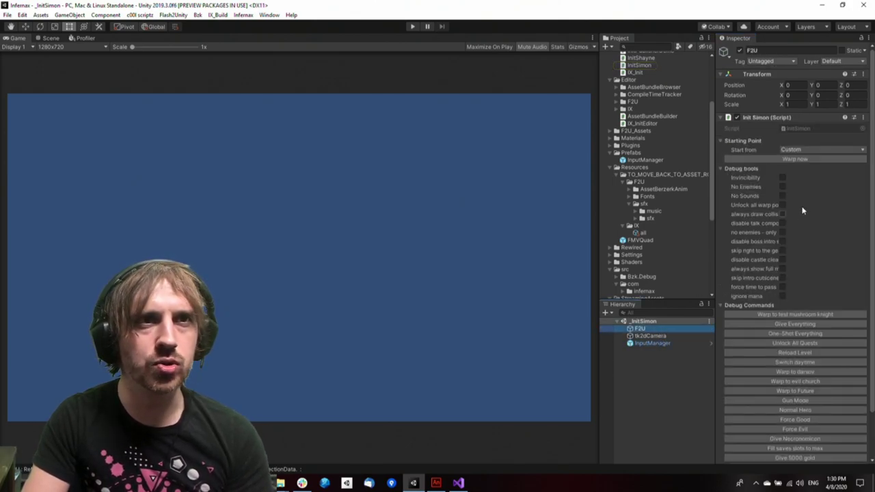
click(803, 130)
double_click(628, 65)
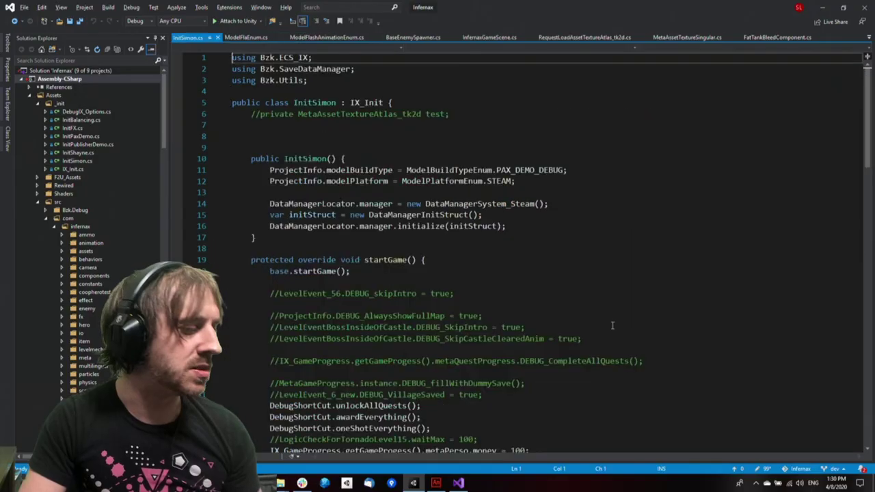
Go from the InitSimon class to its IX_Init base class and on to the DebugIX_Options definition
ctrl+click(328, 103)
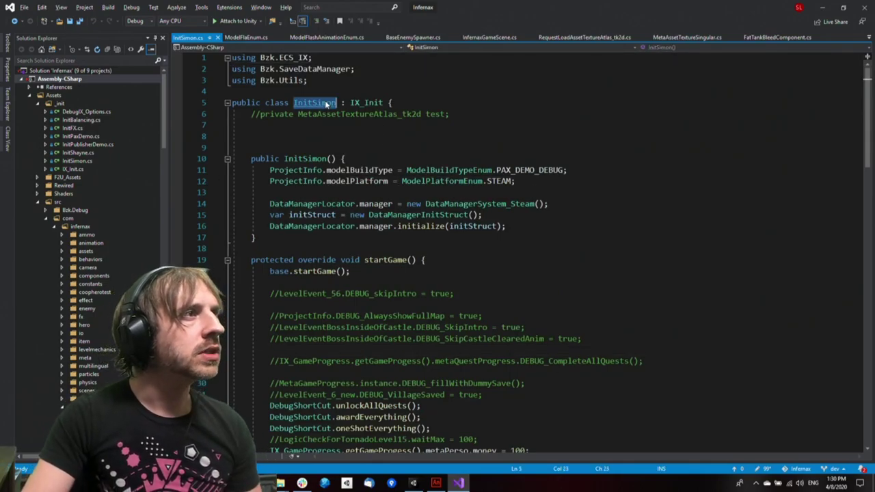
click(406, 170)
click(369, 103)
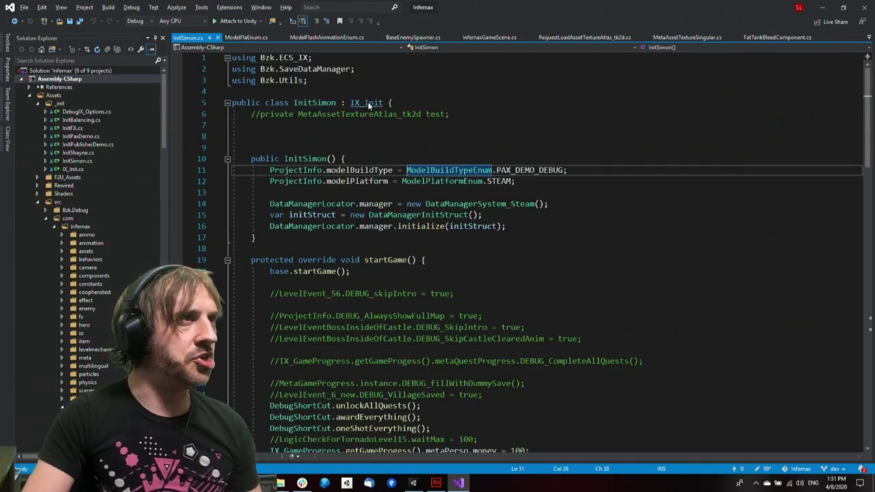
key(F12)
click(374, 174)
key(F12)
click(437, 222)
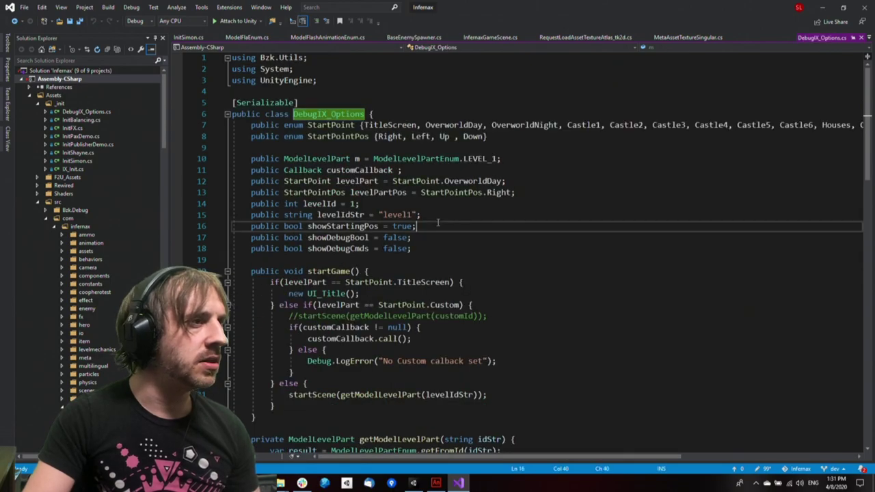
Examine how startGame in DebugIX_Options handles the Custom start point and where customCallback is used
key(ctrl+End)
scroll(415, 253, up, 15)
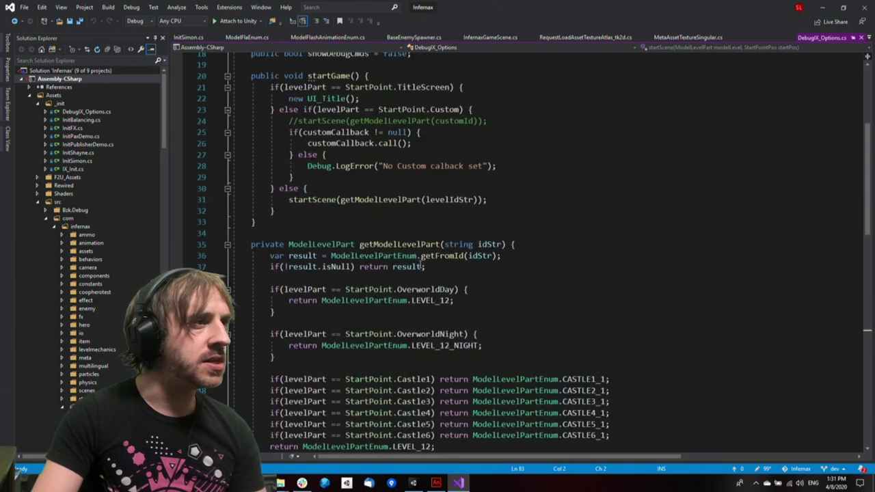
scroll(462, 368, down, 3)
click(418, 306)
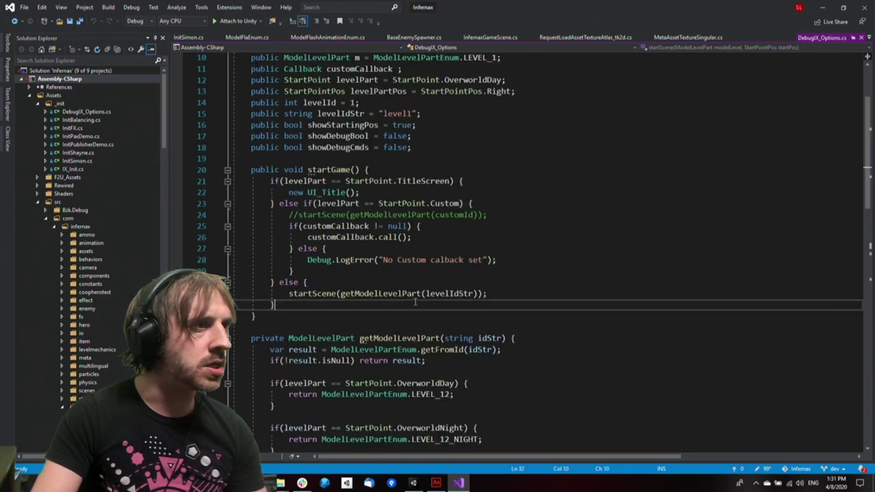
click(344, 285)
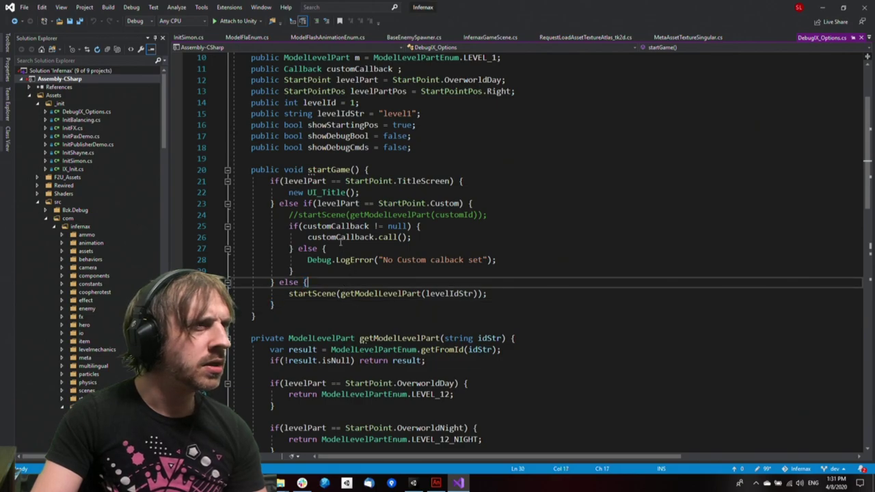
double_click(353, 239)
click(463, 242)
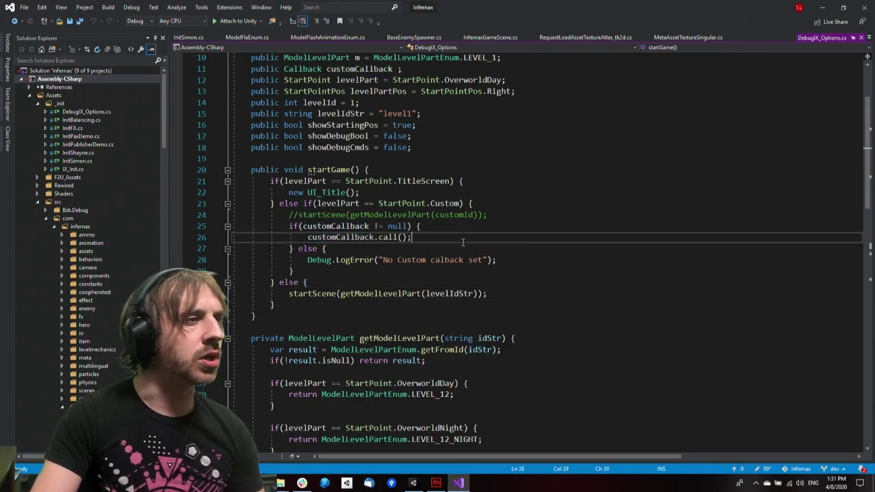
double_click(335, 237)
key(ctrl+f)
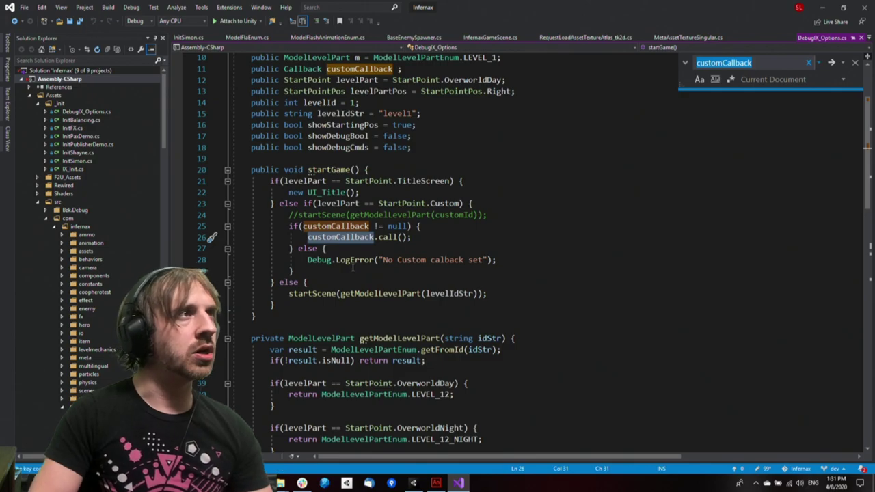
key(Escape)
Return to InitSimon.cs and go to the definition of the onCustomStart callback assigned in startGame
click(187, 40)
click(534, 284)
scroll(534, 285, down, 3)
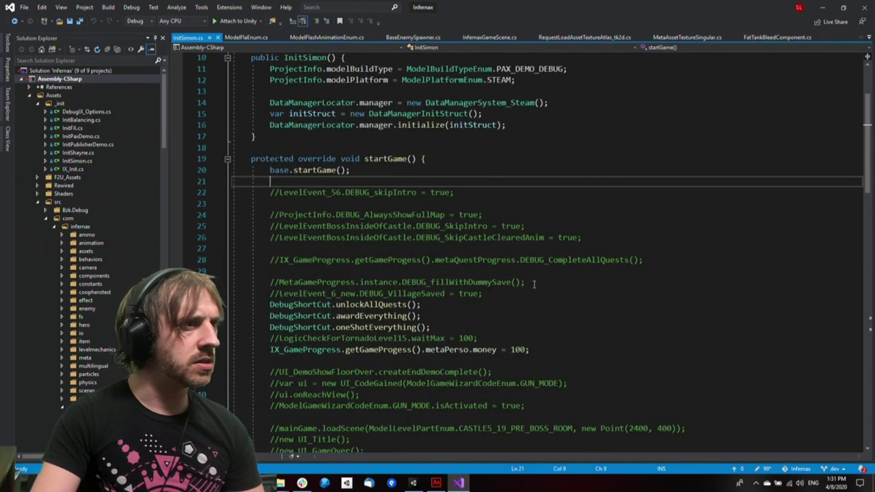
scroll(534, 284, down, 6)
click(484, 325)
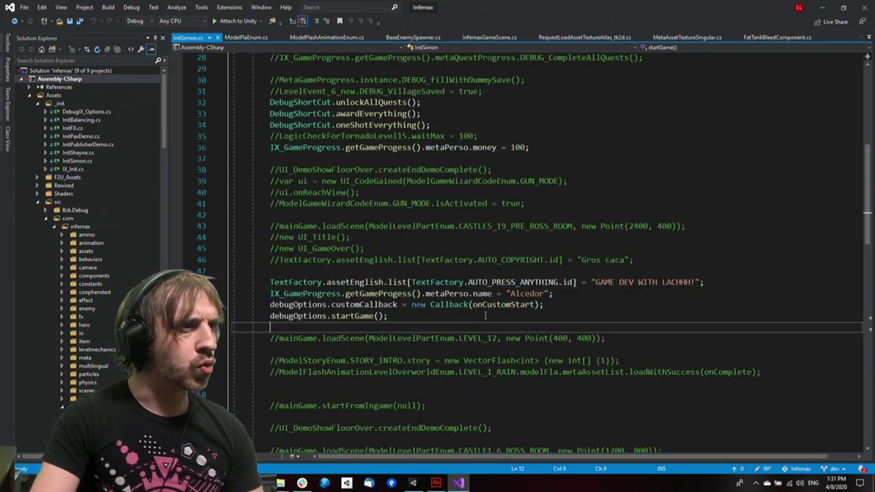
double_click(512, 306)
key(F12)
click(488, 277)
click(506, 263)
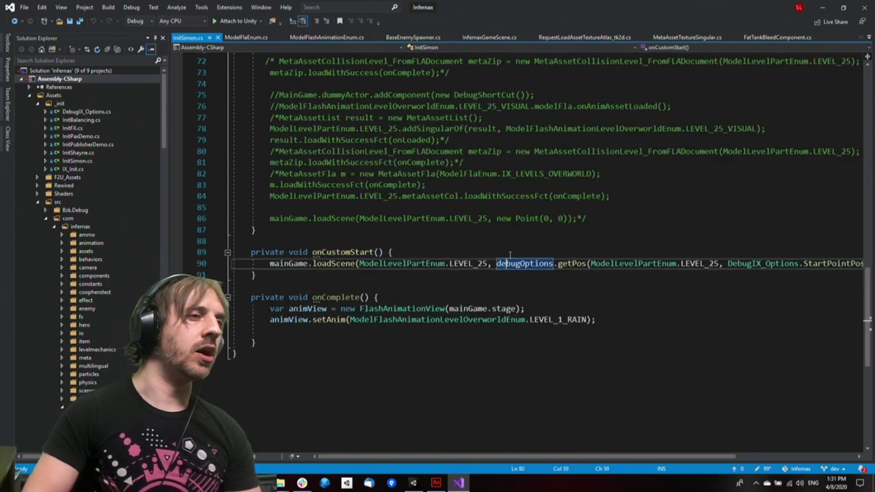
Comment out the mainGame.loadScene call in onCustomStart, save the file, and add blank lines below it
key(Home)
text(//)
key(ctrl+s)
key(End)
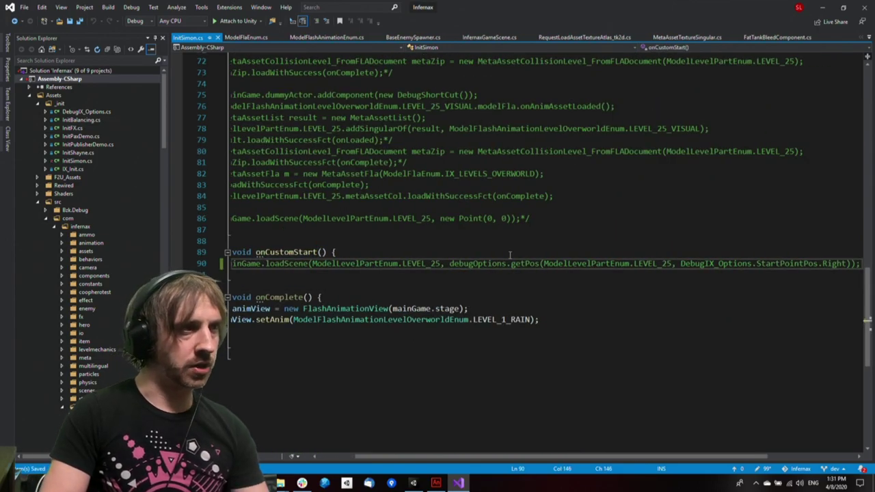
key(ctrl+k)
key(ctrl+c)
key(Return)
key(Return)
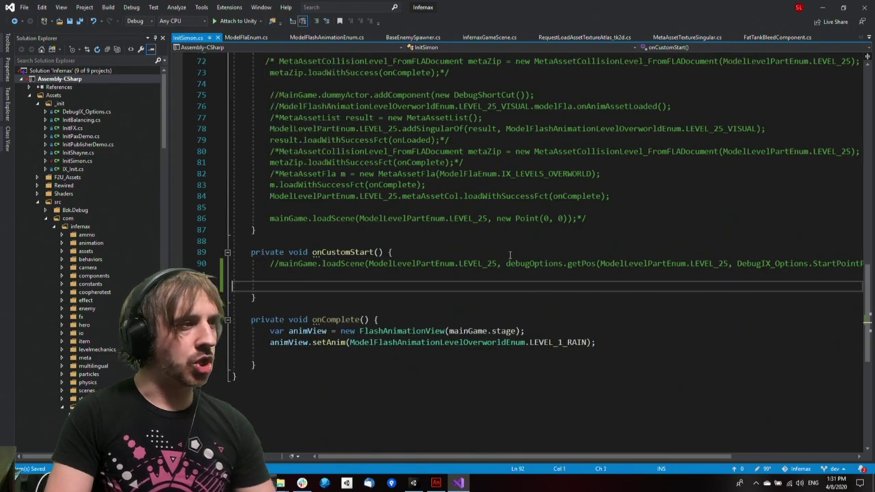
key(Up)
text(MainGam)
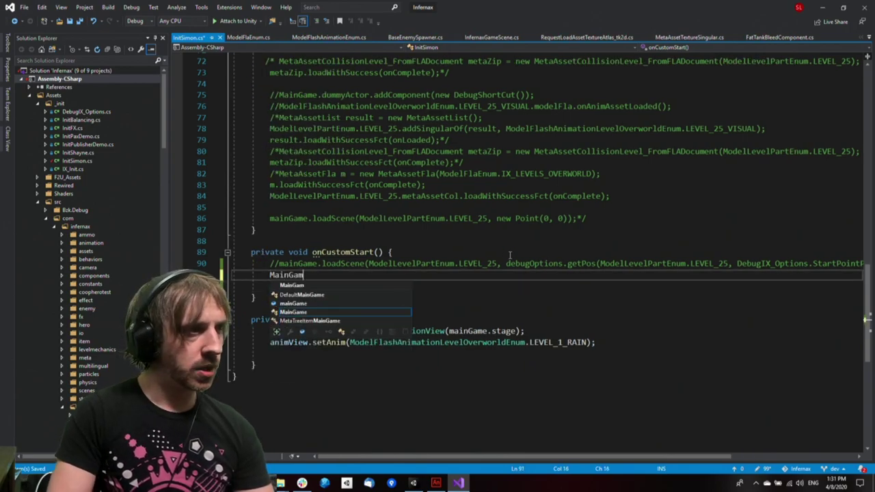
key(Escape)
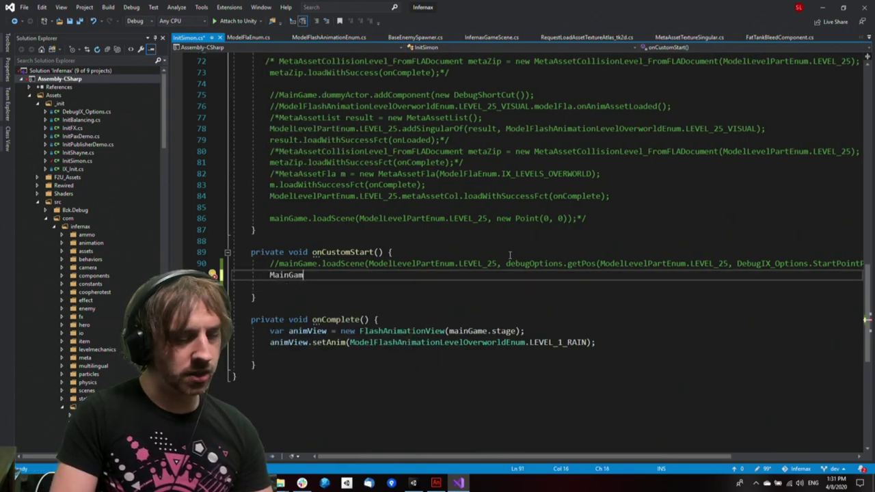
key(ctrl+s)
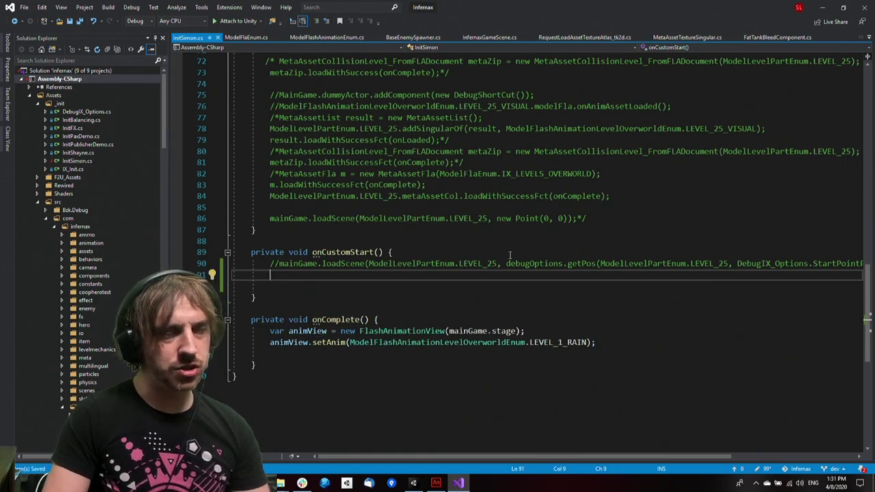
key(Return)
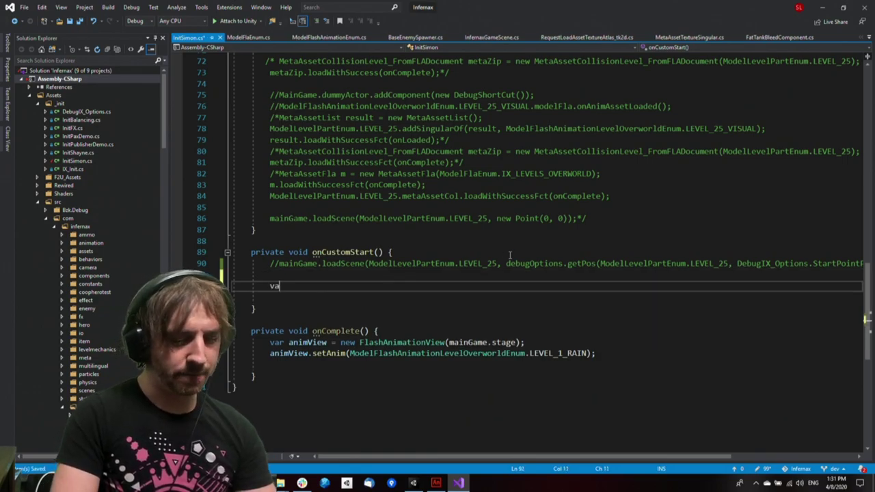
text(var animView = new FlashANim)
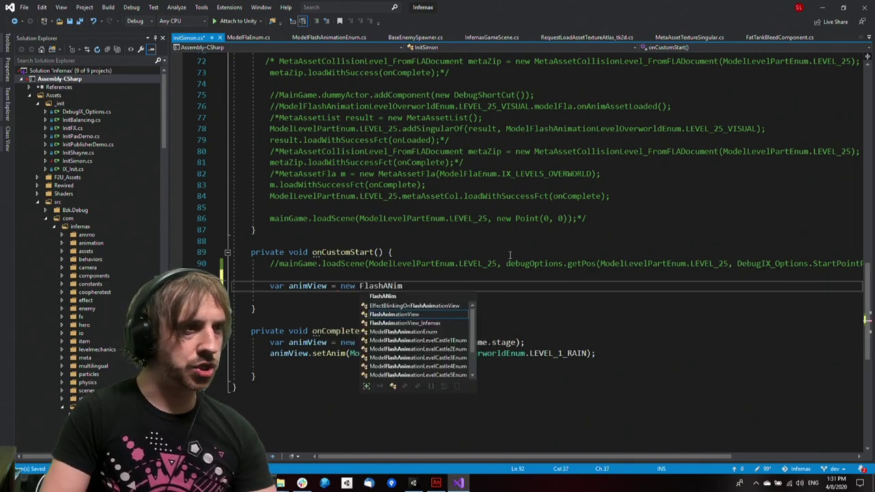
key(shift+Home)
key(BackSpace)
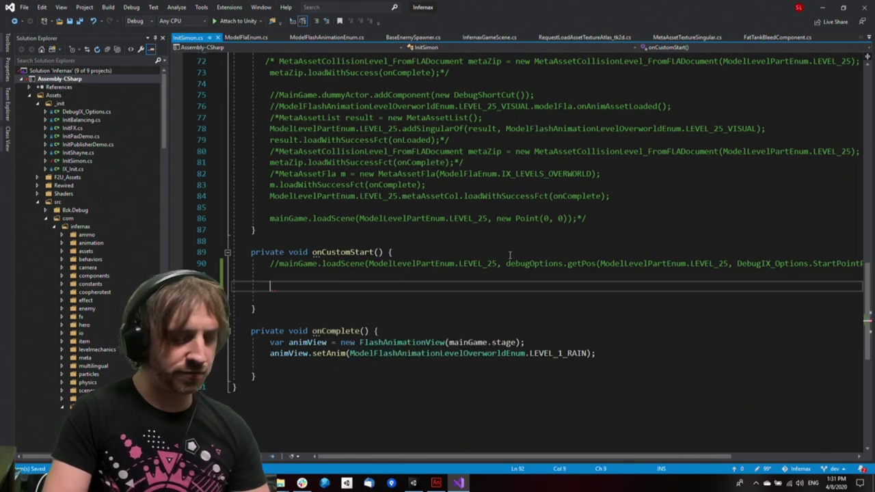
Add the statement new UI_Bestiary(); to the onCustomStart method
text(U)
text(ew U)
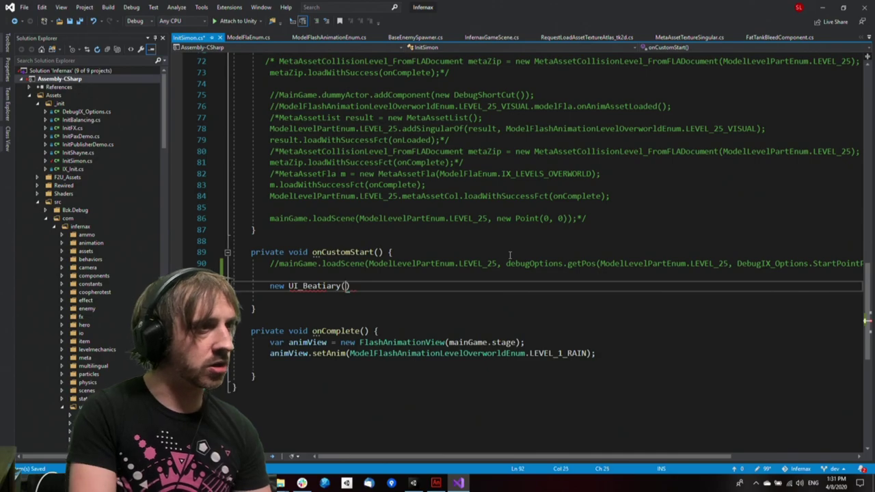
key(Left)
key(Left)
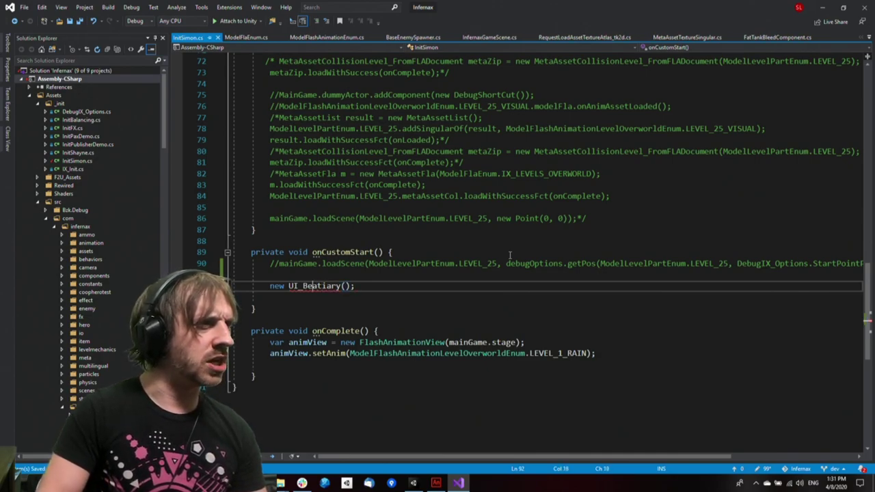
key(Delete)
text(s)
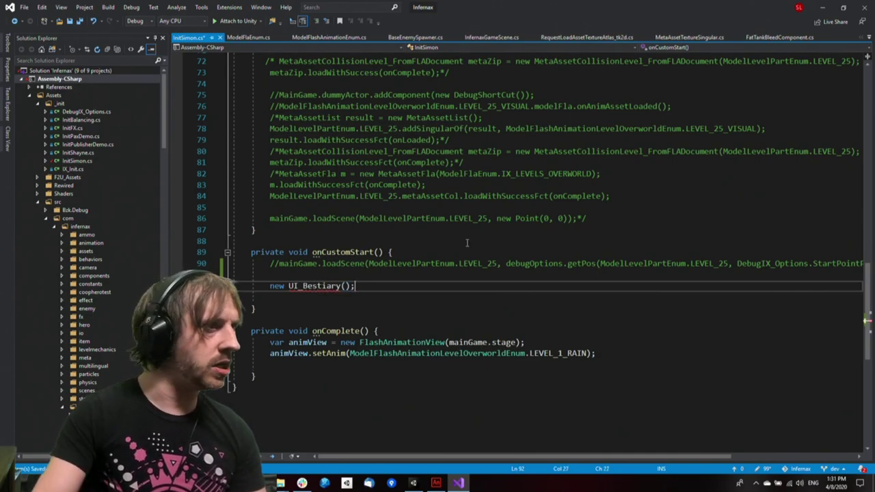
Generate the missing UI_Bestiary class in a new file and return to onCustomStart in InitSimon.cs
click(337, 285)
key(ctrl+period)
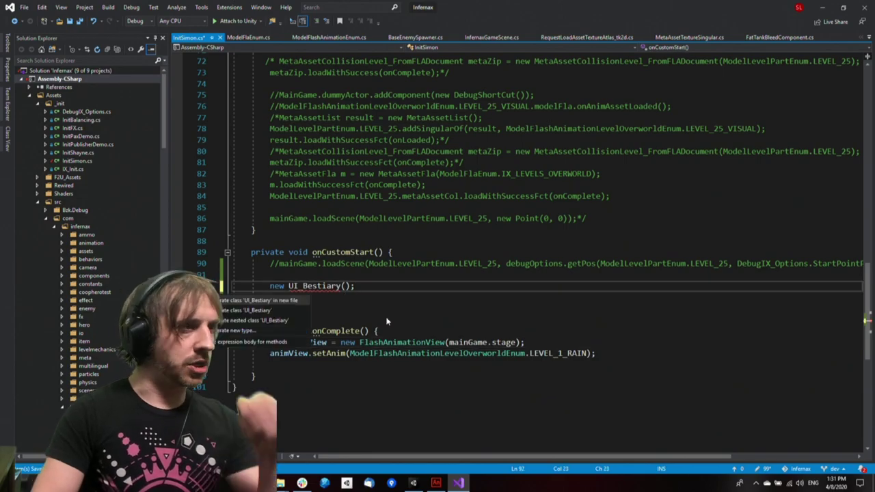
key(Escape)
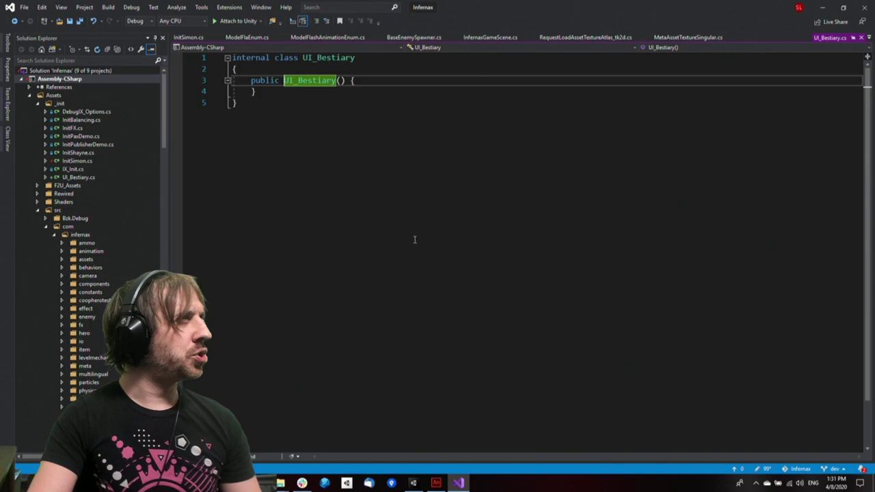
key(ctrl+minus)
key(ctrl+minus)
click(413, 293)
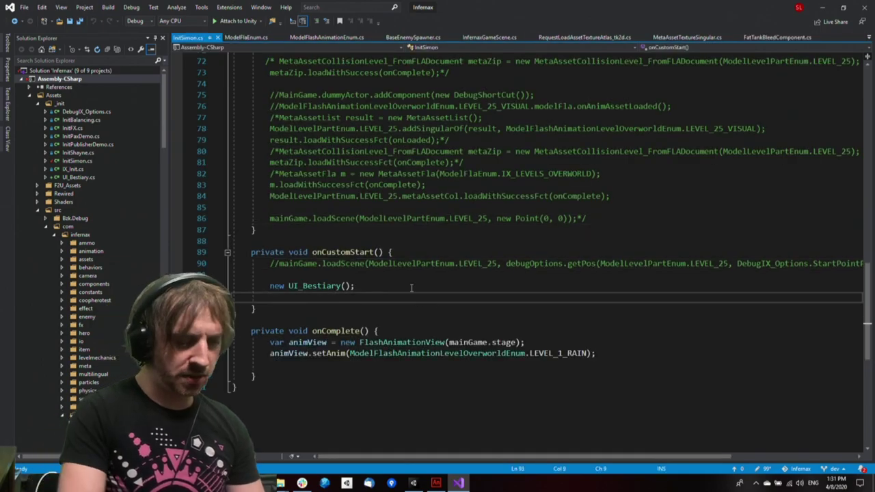
Find and open UI_Stats.cs as a reference and select its base class name IX_Screen
key(ctrl+t)
text(UI_Up)
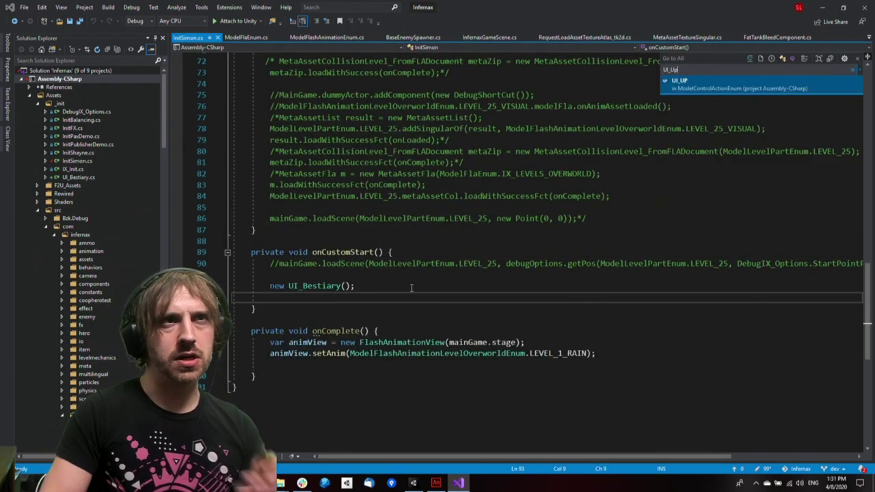
key(Down)
key(Down)
key(Down)
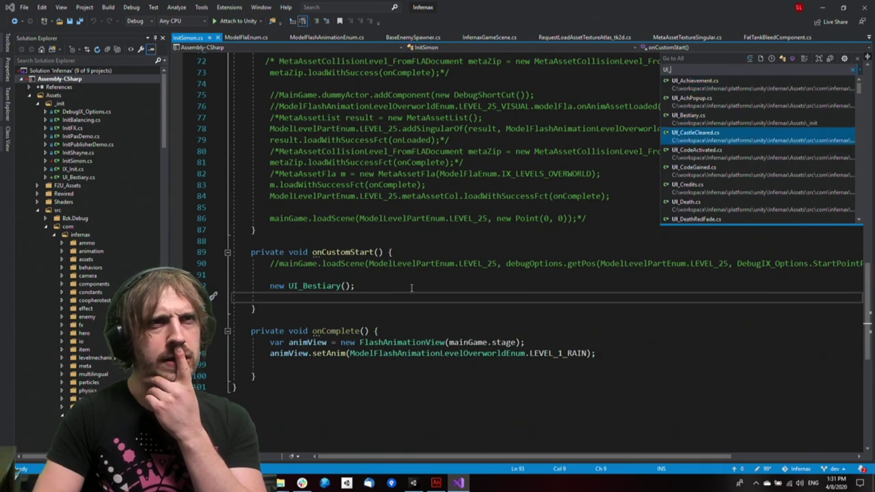
key(Down)
key(Down)
key(Down)
key(Down)
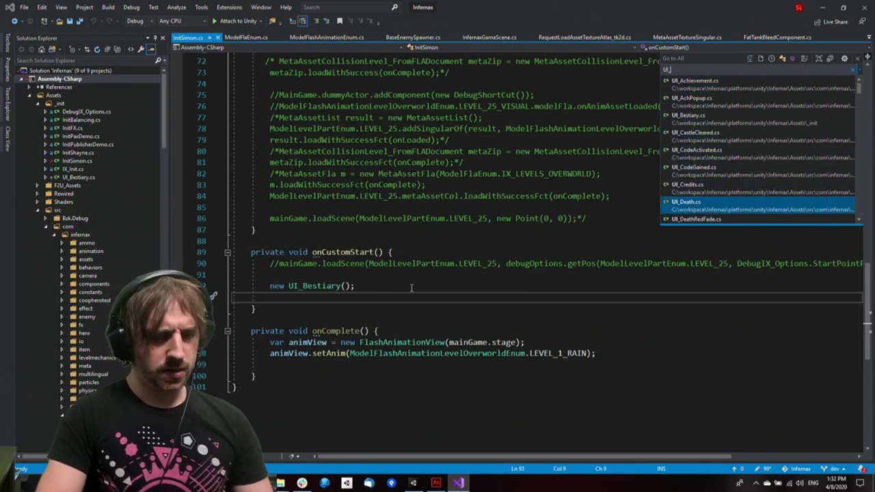
text(Stats)
key(Return)
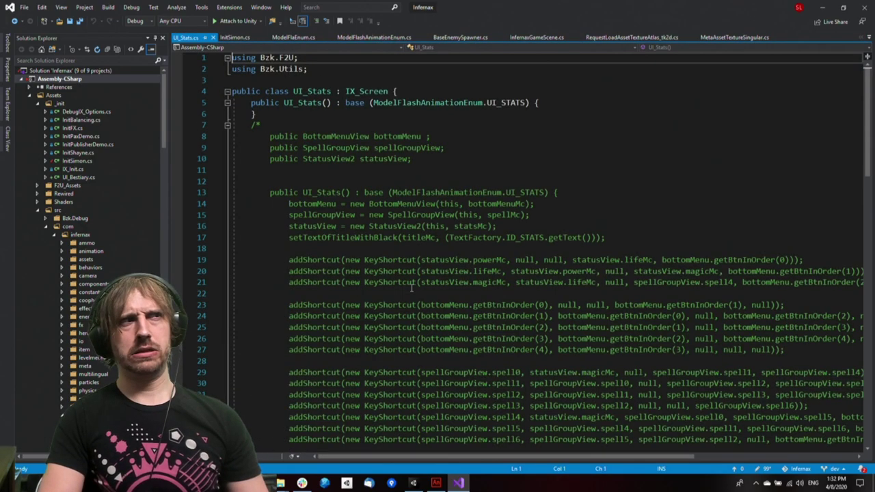
key(ctrl+shift+Left)
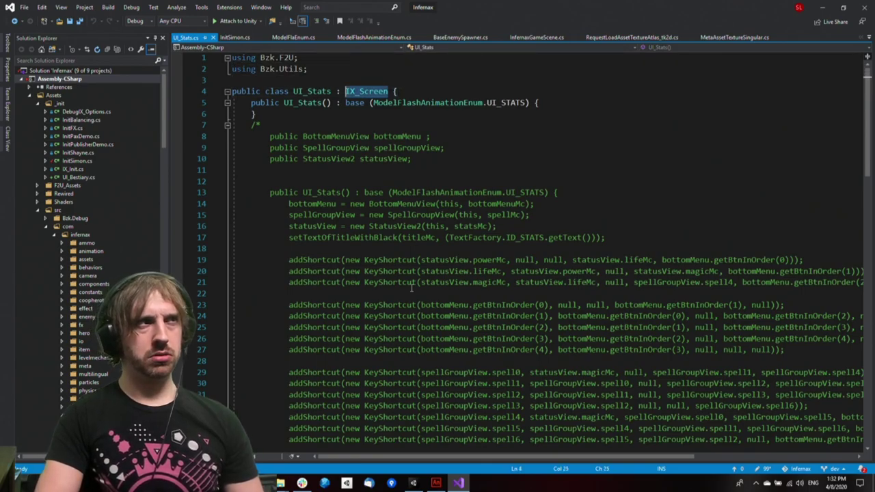
Go to the UI_Bestiary class definition, make it inherit from IX_Screen with the opening brace on the same line, and save the file
key(ctrl+minus)
key(ctrl+minus)
key(ctrl+minus)
key(ctrl+minus)
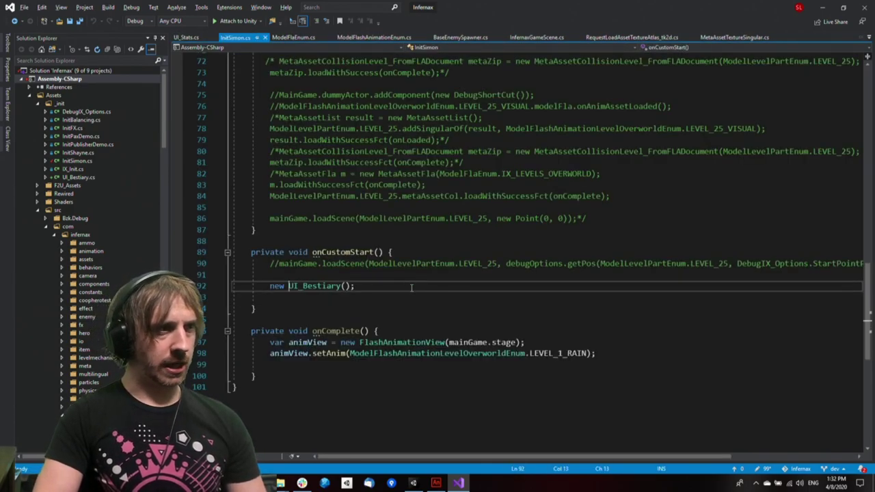
key(ctrl+Right)
key(F12)
key(Up)
key(Up)
key(End)
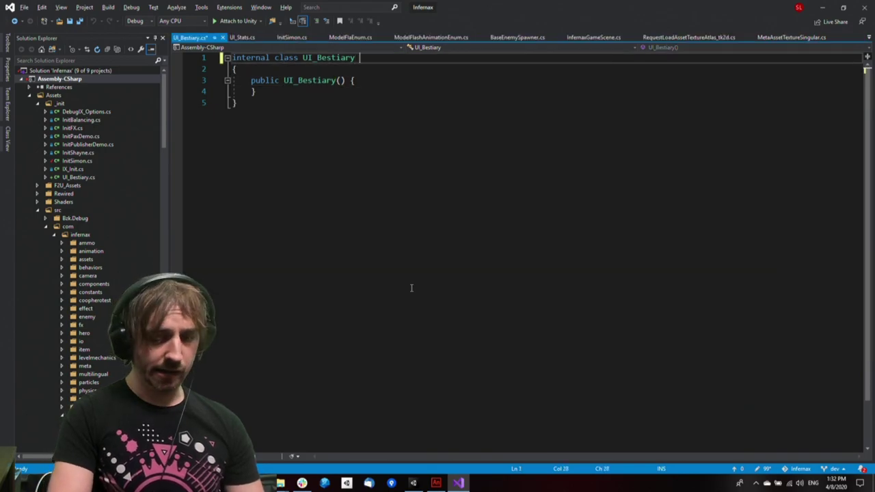
key(Delete)
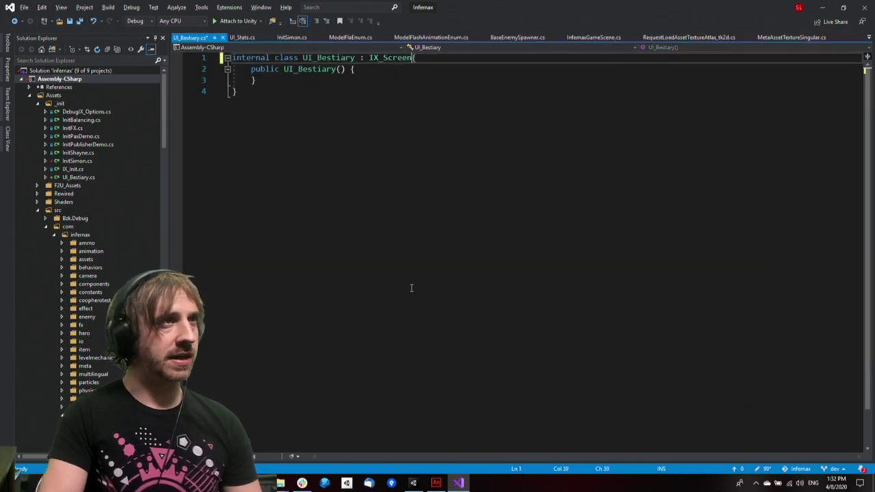
key(ctrl+s)
Make the UI_Bestiary constructor call base(ModelFlashAnimationEnum.UI_BESTIARY), add an empty line in its body, and save
key(Down)
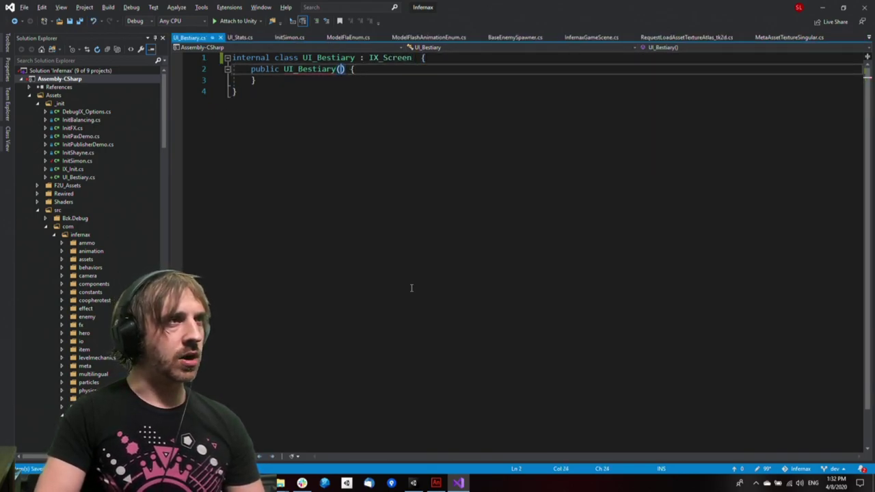
text(: base )
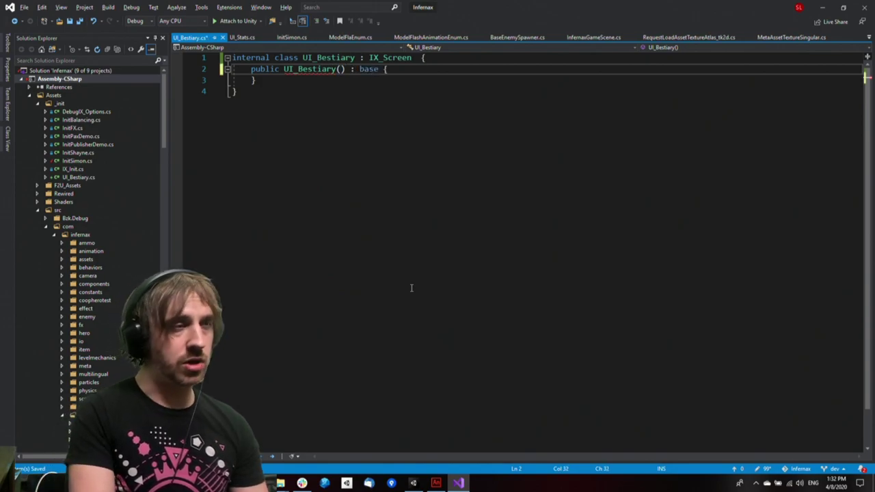
text((Model)
text(FlashAnimationEnum.U)
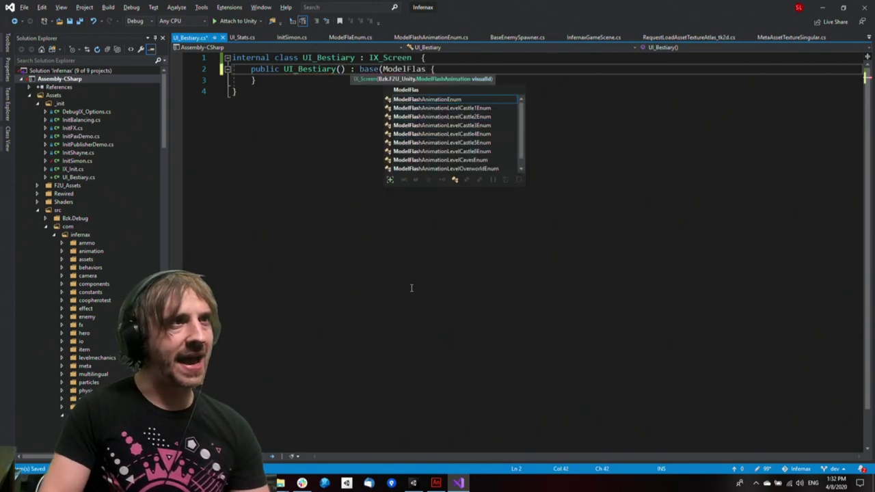
text(I_BESTIARY))
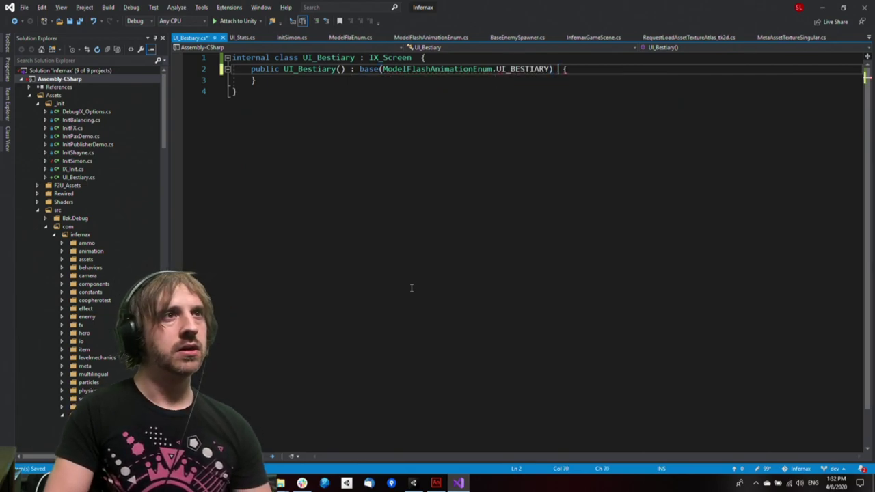
key(End)
key(Return)
key(ctrl+s)
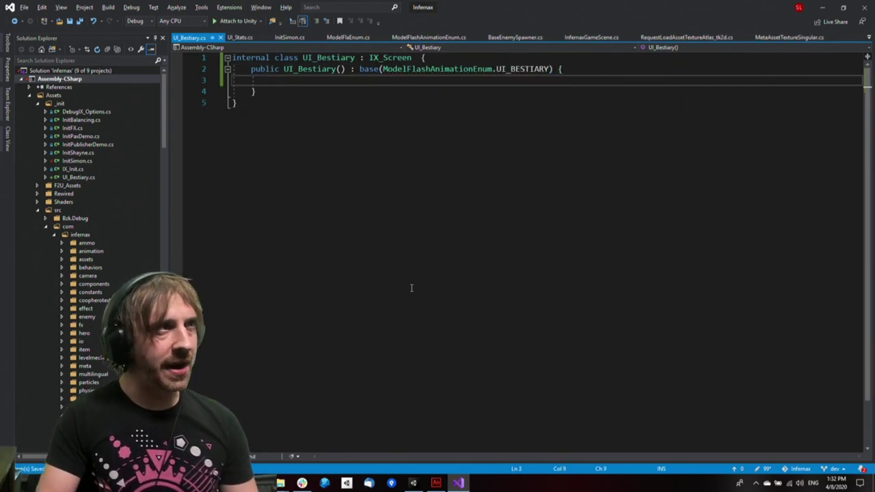
Recheck UI_Bestiary.cs and InitSimon.cs, switch to Unity, and run and stop the _InitSimon scene as a test
double_click(324, 58)
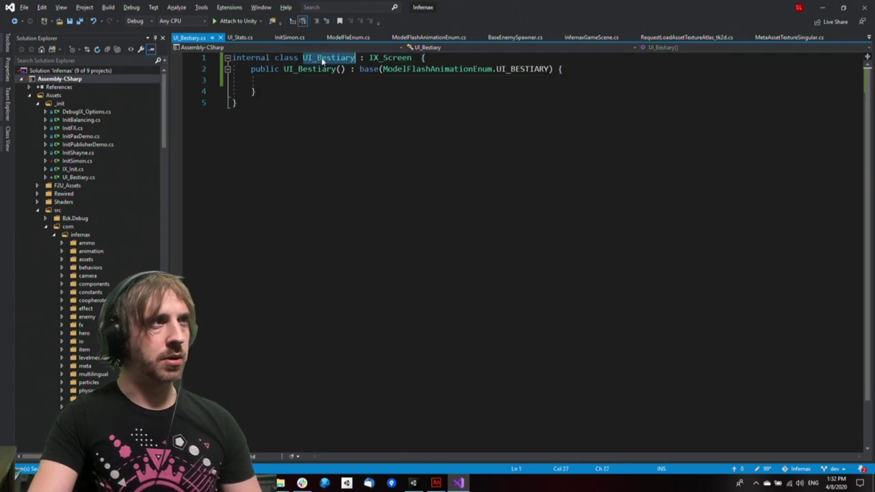
click(358, 95)
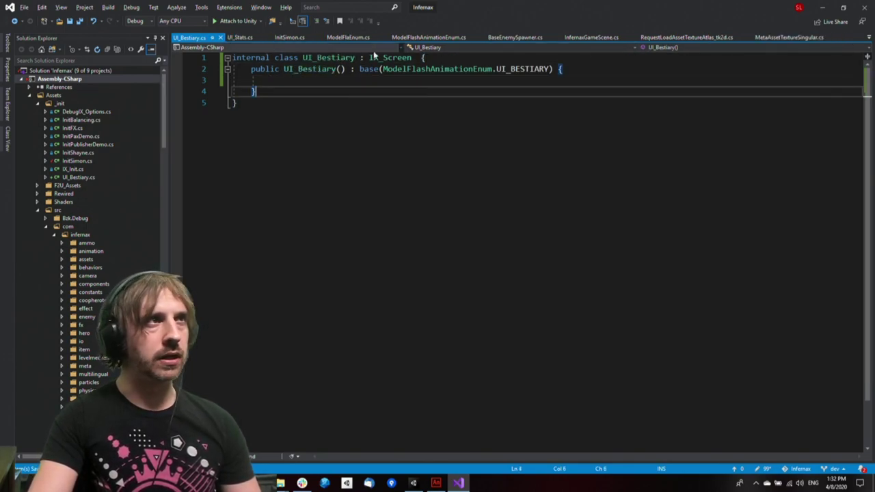
click(292, 38)
click(347, 263)
click(351, 318)
click(415, 483)
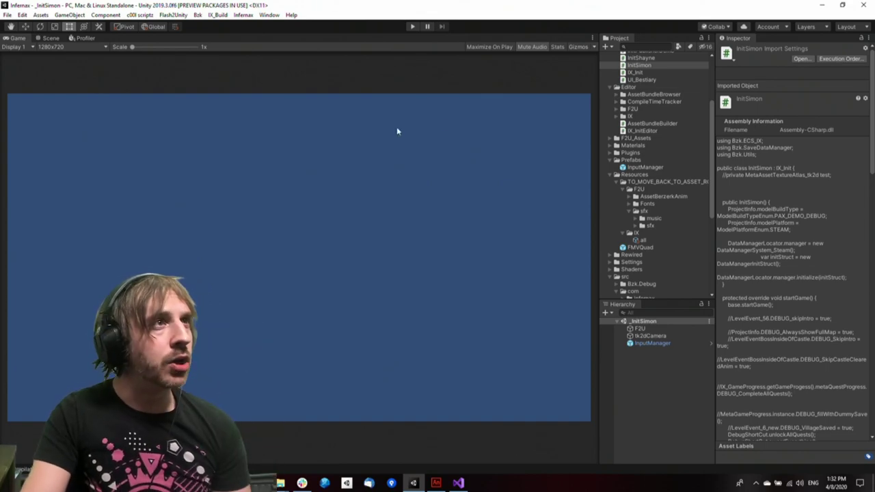
click(412, 25)
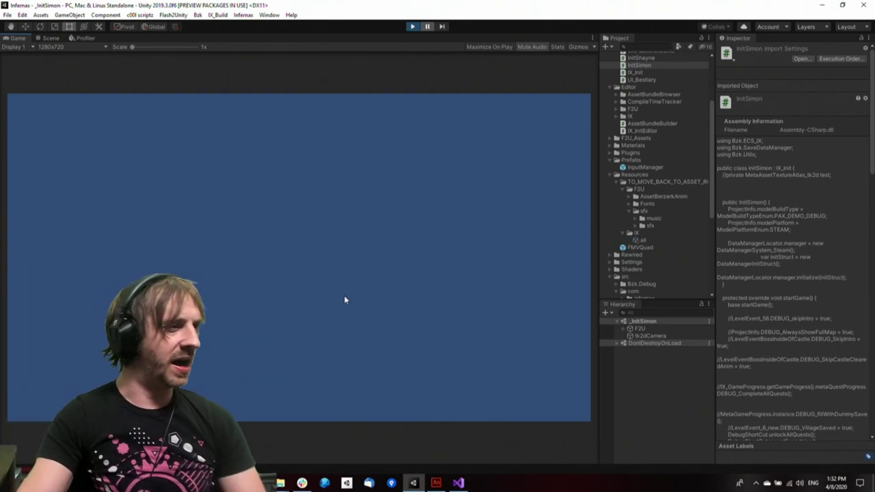
click(412, 26)
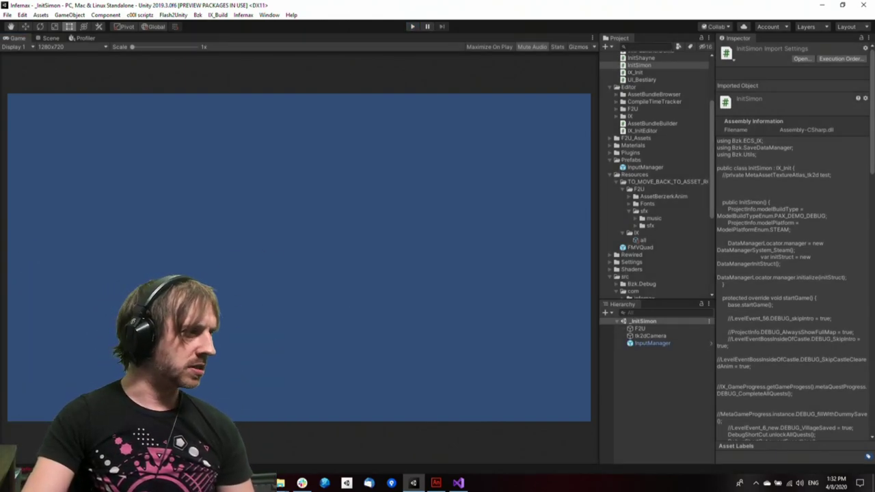
Open the console, inspect the error for the asset IX_Interfaces_Bestiary/UI_BESTIARY, and play the scene again
key(ctrl+shift+c)
click(766, 320)
click(705, 308)
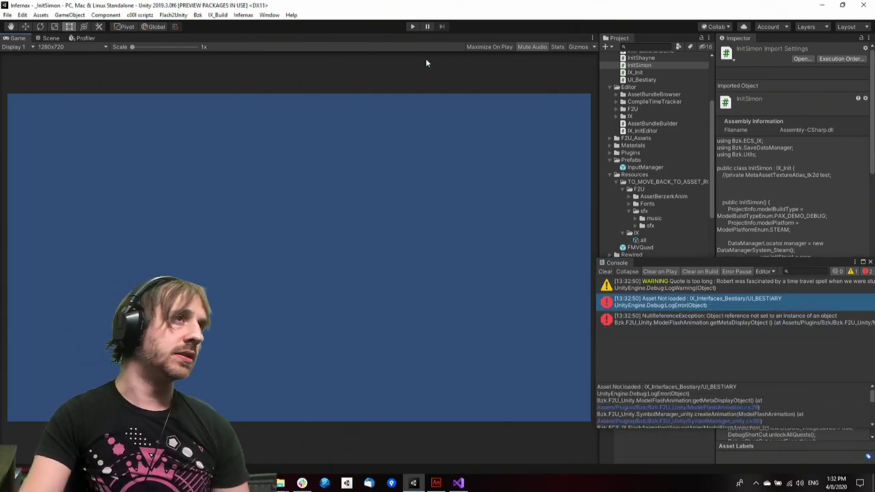
click(413, 27)
Switch to Visual Studio and open ModelFlashAnimationEnum.cs to check the UI_BESTIARY entry
click(458, 483)
click(464, 283)
click(441, 388)
click(427, 354)
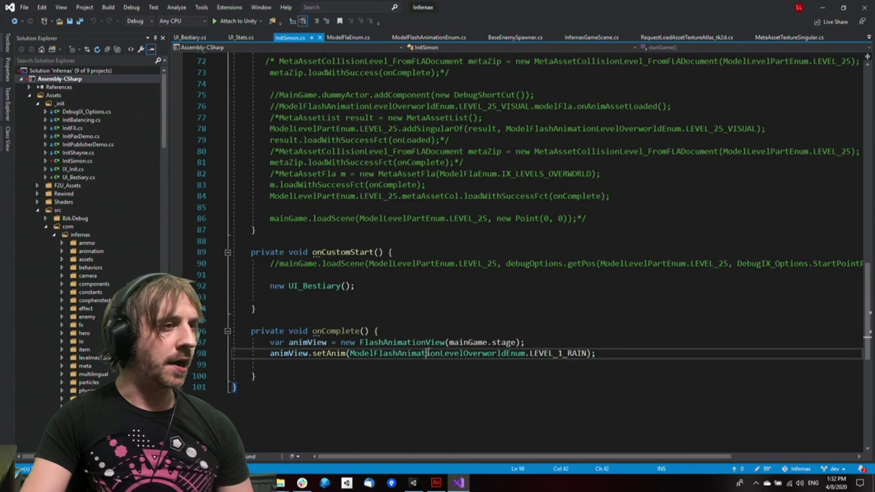
double_click(427, 354)
click(341, 353)
click(455, 61)
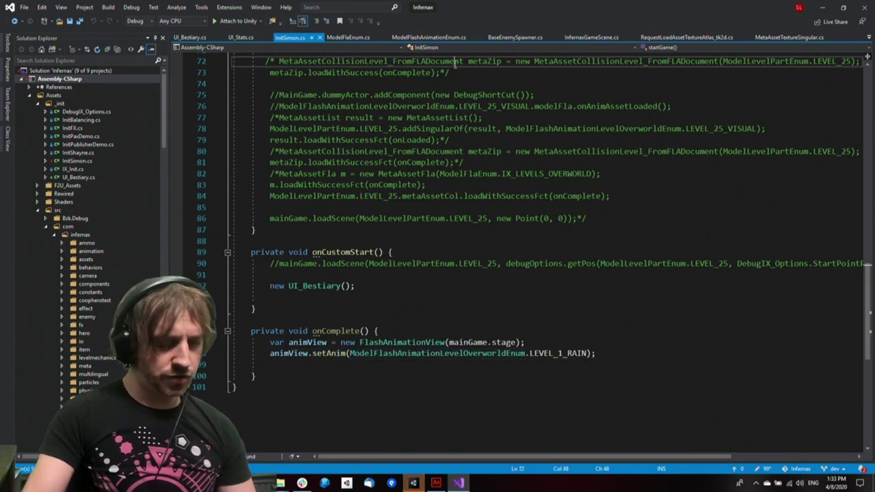
key(ctrl+t)
text(Me)
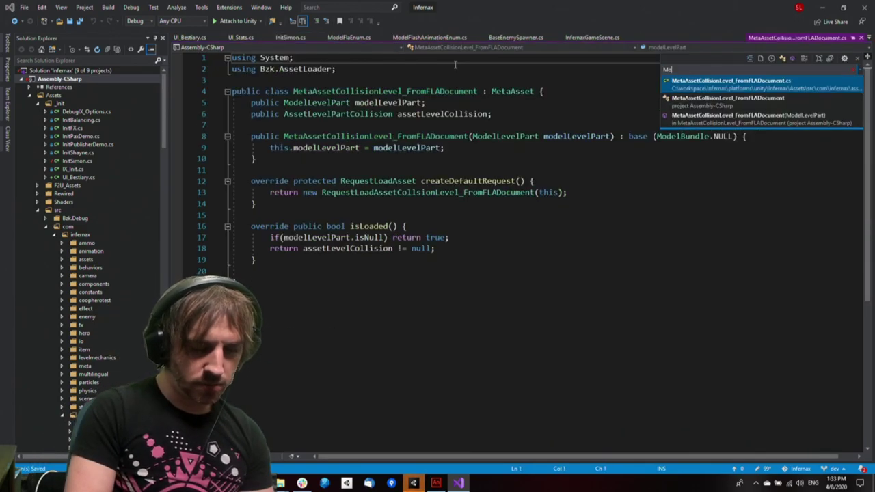
text(delFlash)
key(Down)
key(Return)
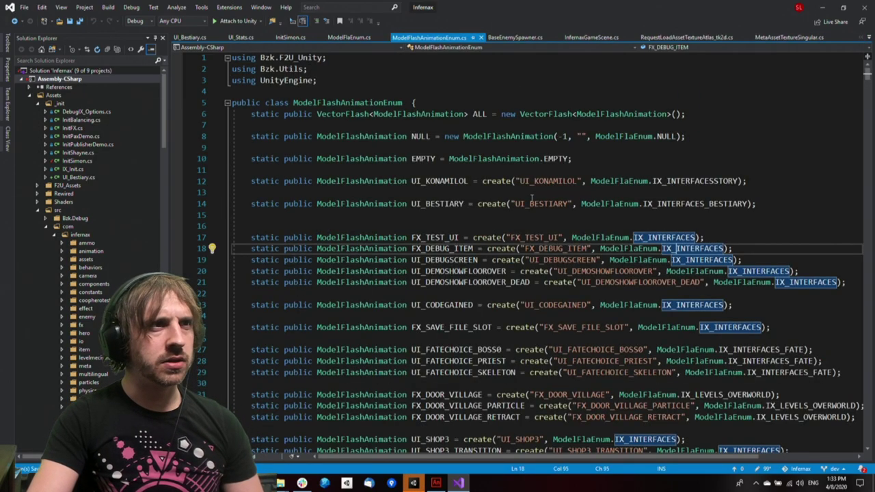
click(512, 203)
text(Pe)
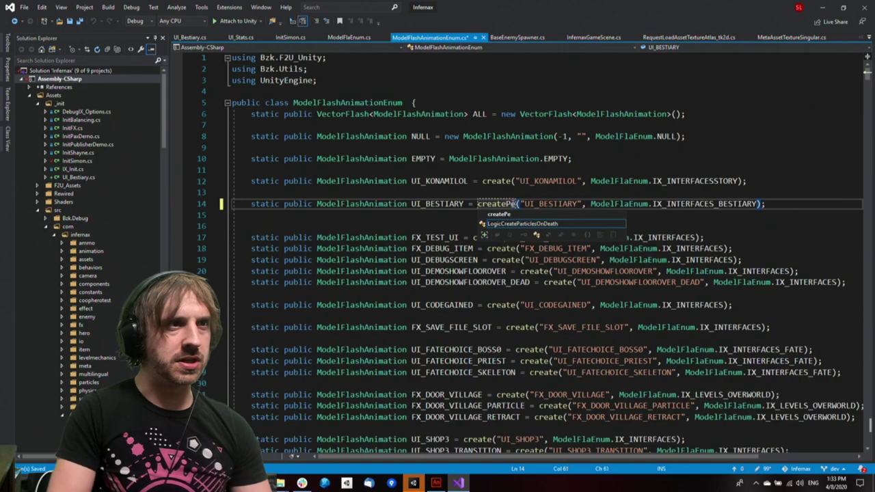
key(BackSpace)
key(BackSpace)
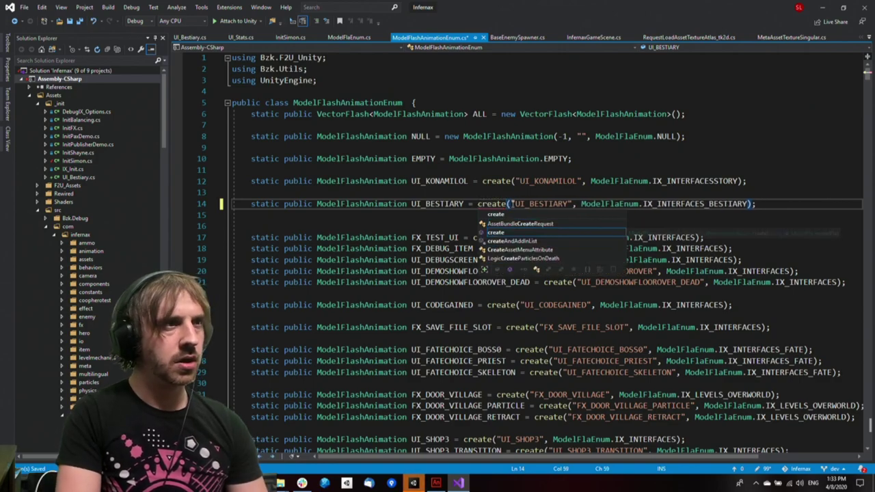
key(Escape)
Go to the definition of IX_INTERFACES_BESTIARY from the UI_BESTIARY entry
key(End)
key(Left)
key(Left)
key(Left)
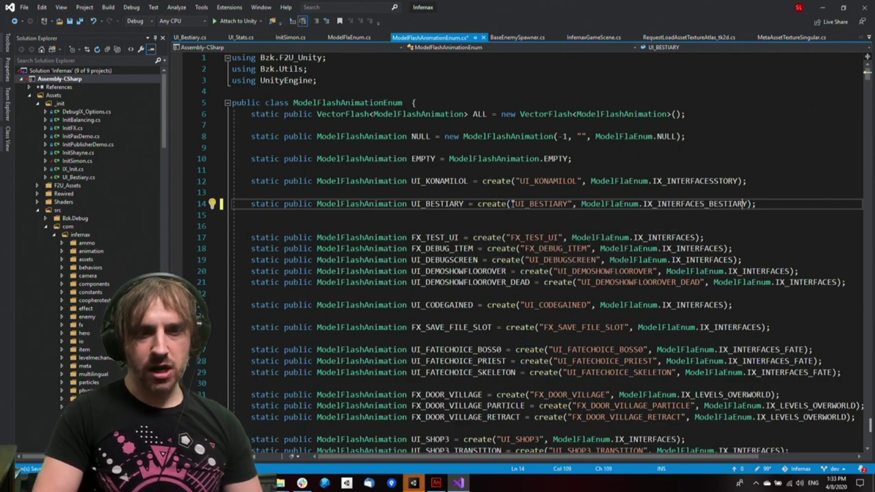
key(F12)
Change the IX_INTERFACES_BESTIARY entry in ModelFlaEnum.cs to use createPersistent and save the file
key(Left)
key(Up)
key(Right)
key(Right)
key(Down)
key(ctrl+Right)
key(ctrl+Right)
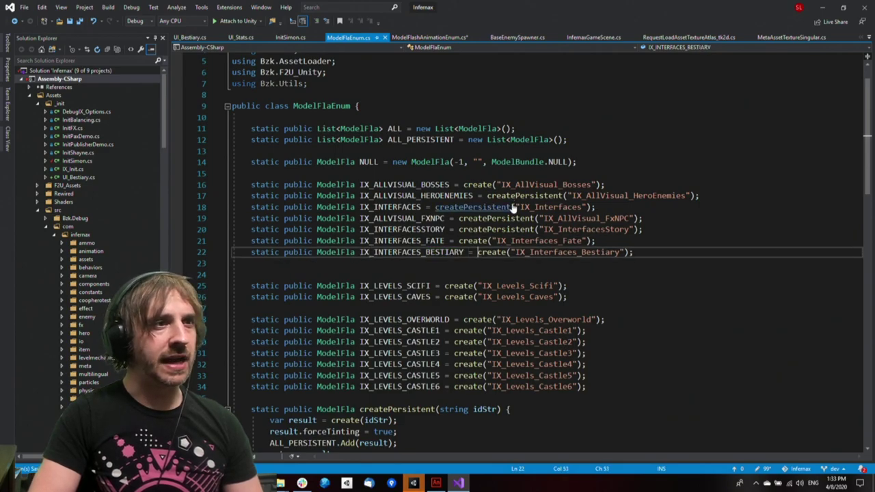
key(ctrl+Right)
text(Pers)
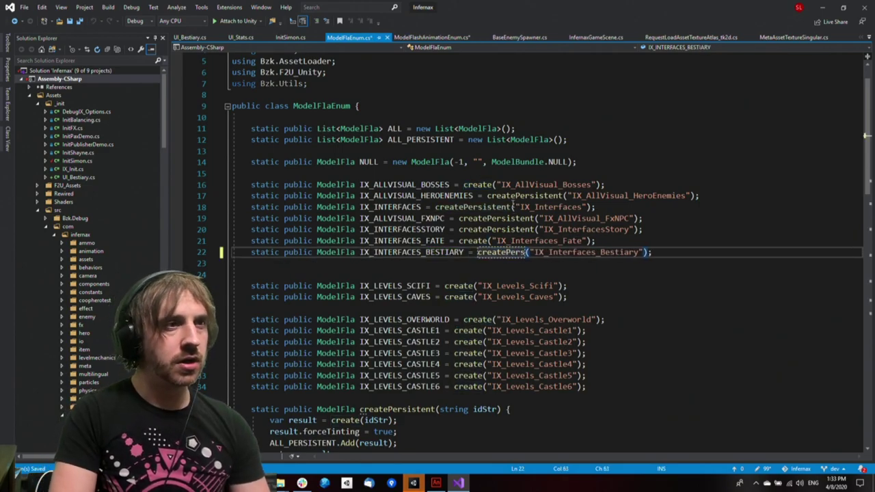
text(istent)
key(ctrl+s)
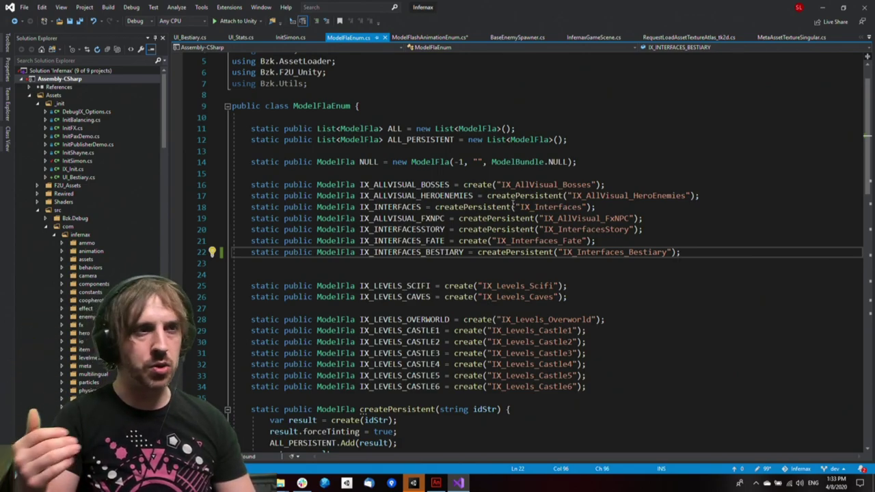
Return to Unity, clear and reposition the console window, and stop the running scene
click(581, 275)
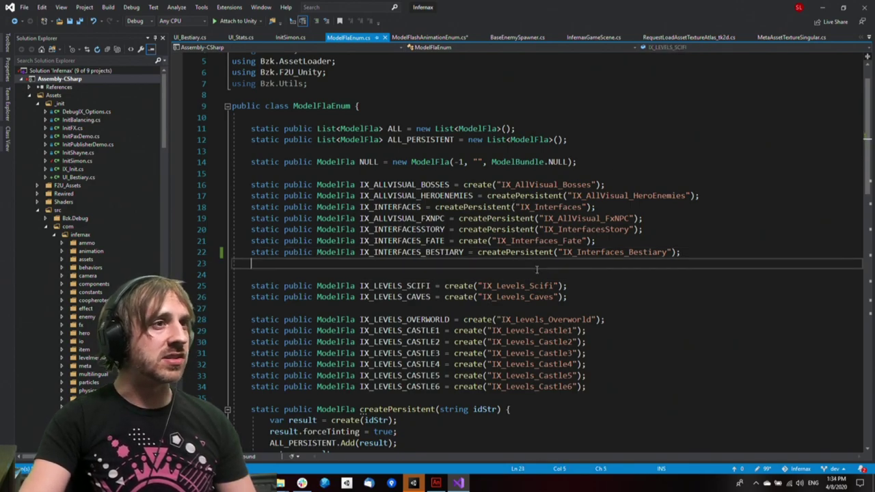
key(alt)
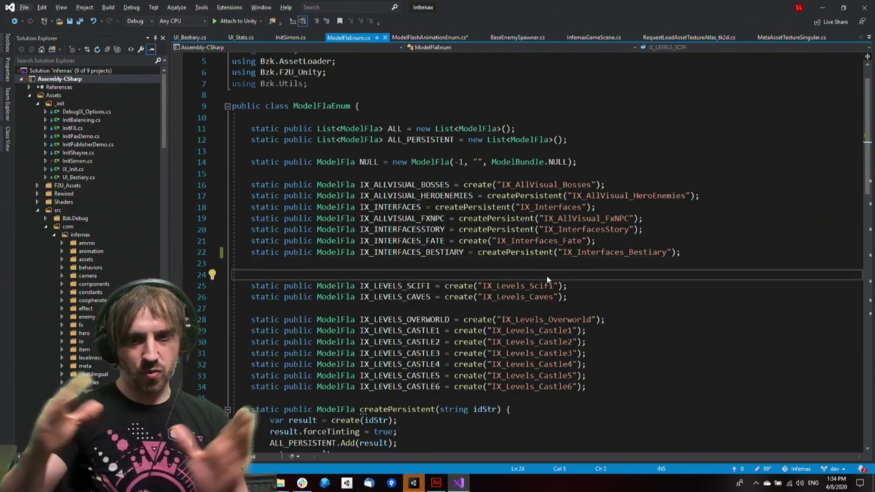
click(418, 480)
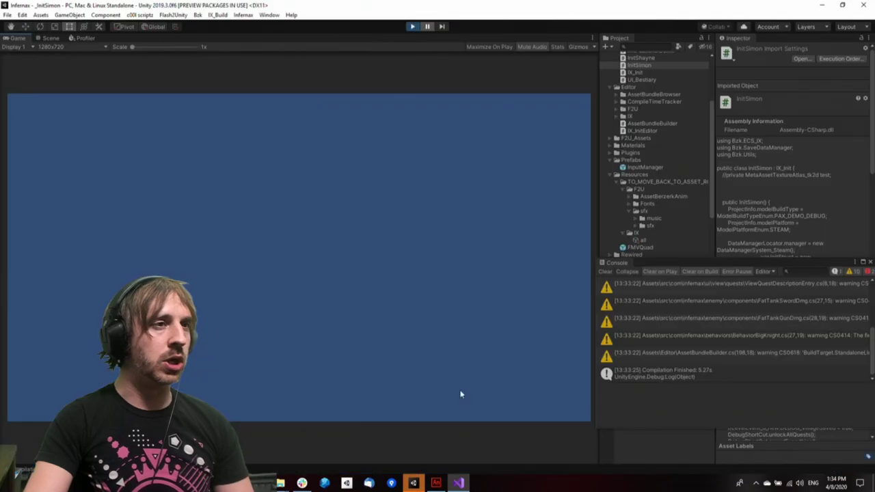
click(607, 273)
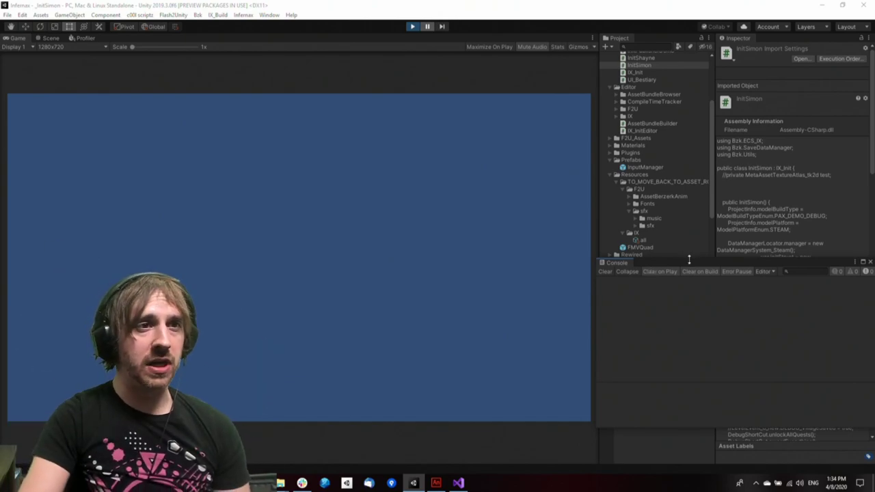
drag(687, 264, 672, 200)
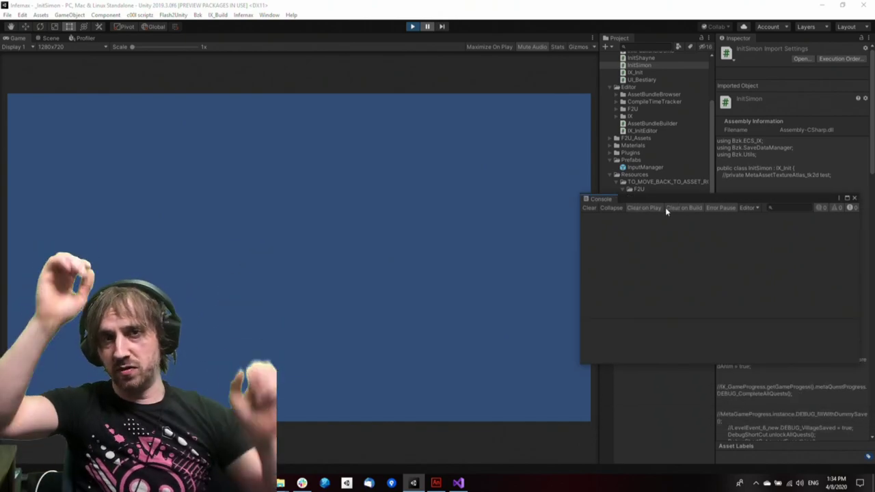
click(414, 28)
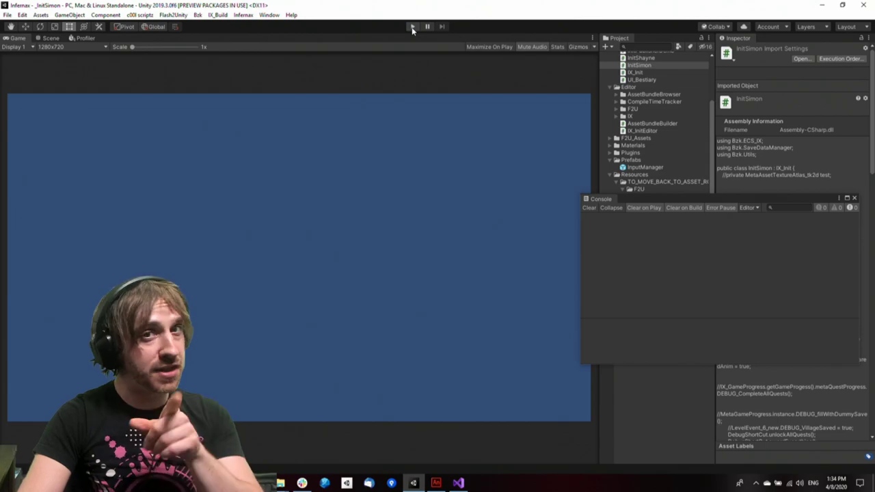
Run the scene in Unity to check the bestiary drawing, and stop it
click(413, 28)
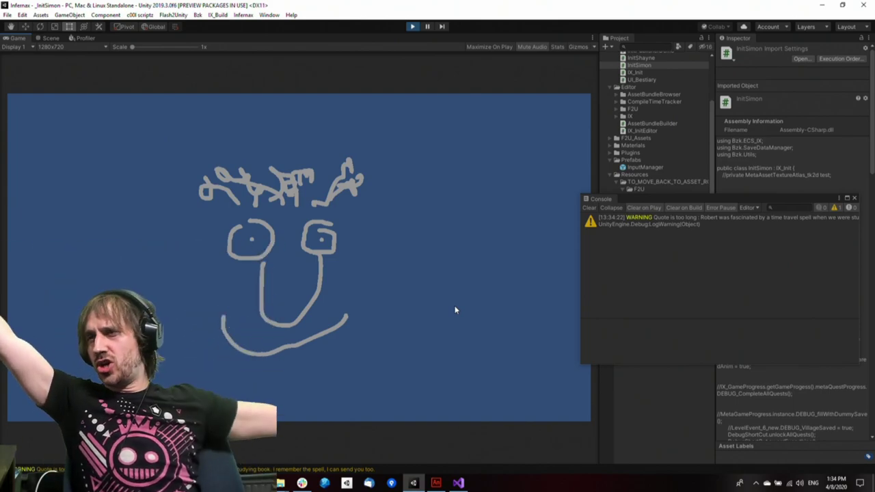
click(412, 28)
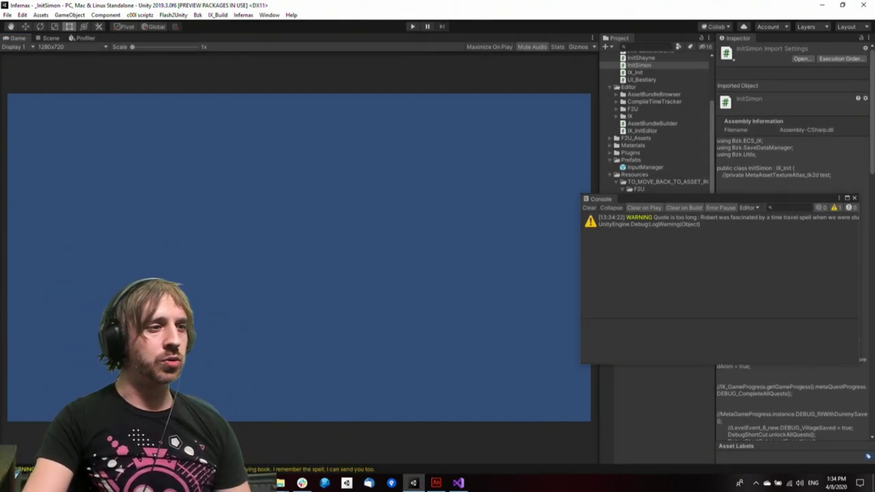
Switch to Adobe Animate, show the timeline, and open the UI_BESTIARY symbol containing the face drawing for editing
click(436, 482)
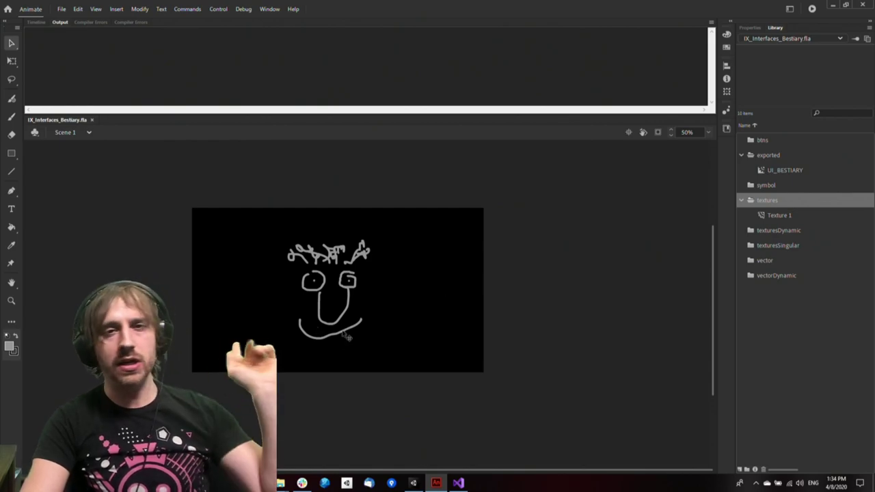
click(355, 288)
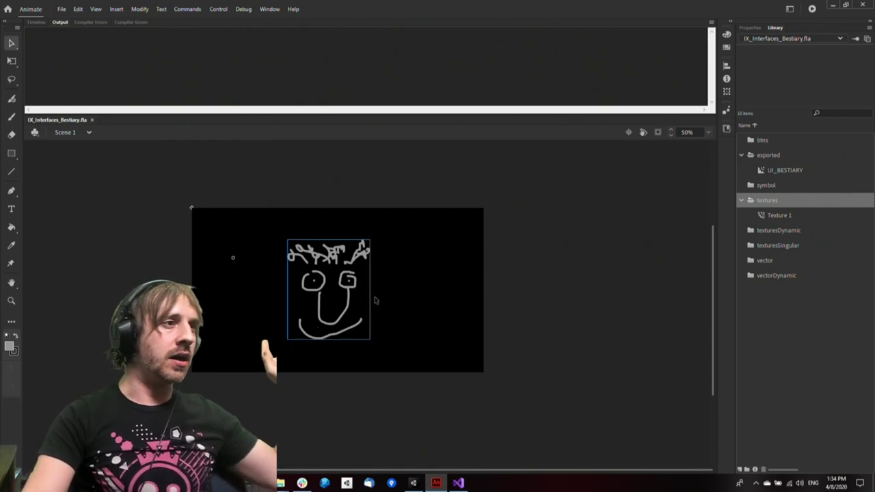
click(415, 343)
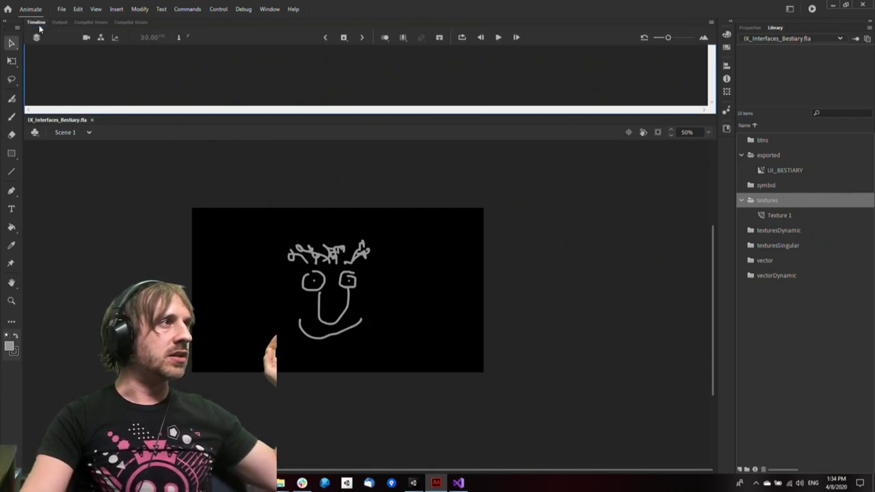
click(36, 22)
click(352, 292)
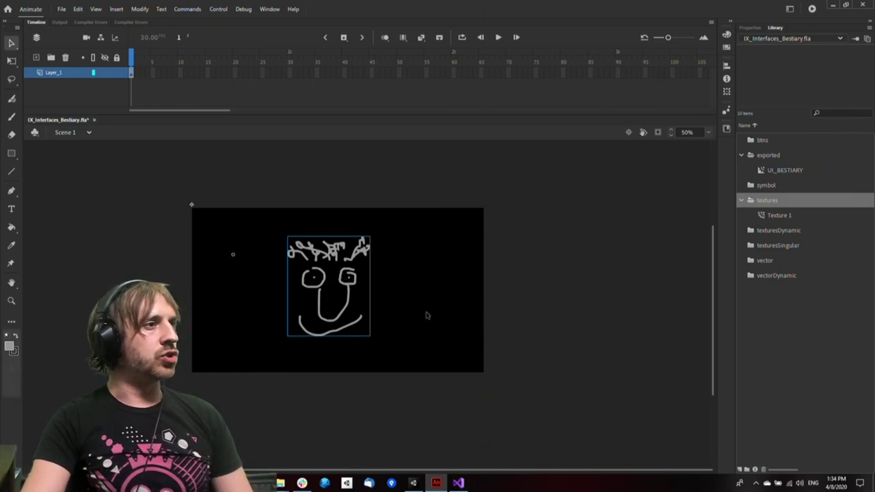
double_click(349, 296)
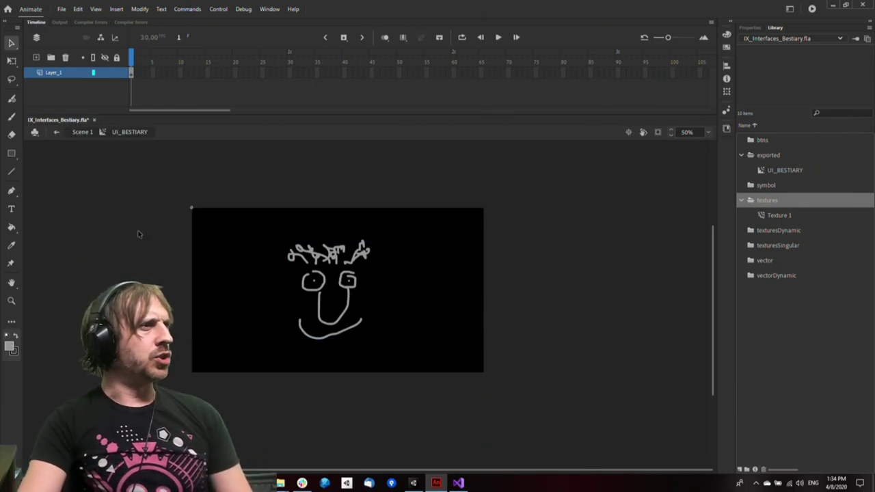
Insert a keyframe at frame 30 of Layer_1 in UI_BESTIARY and create a classic tween leading up to it
drag(139, 325, 459, 207)
click(441, 296)
click(349, 292)
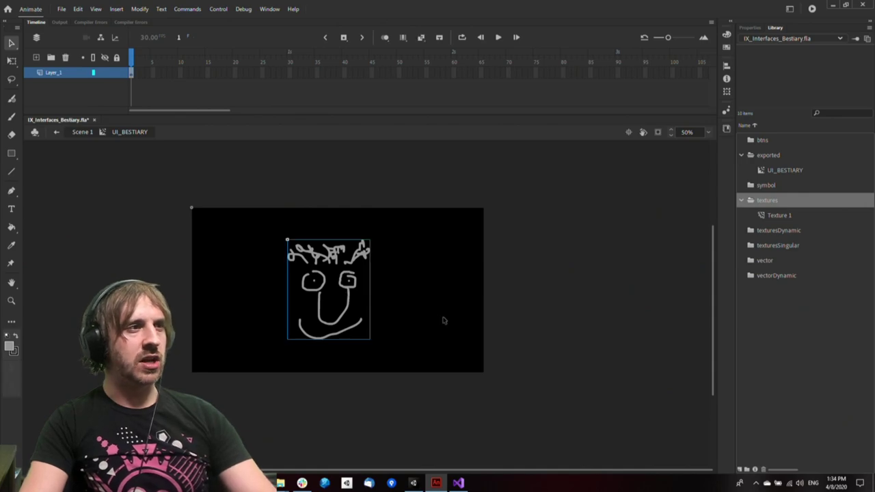
click(290, 74)
key(F6)
click(375, 334)
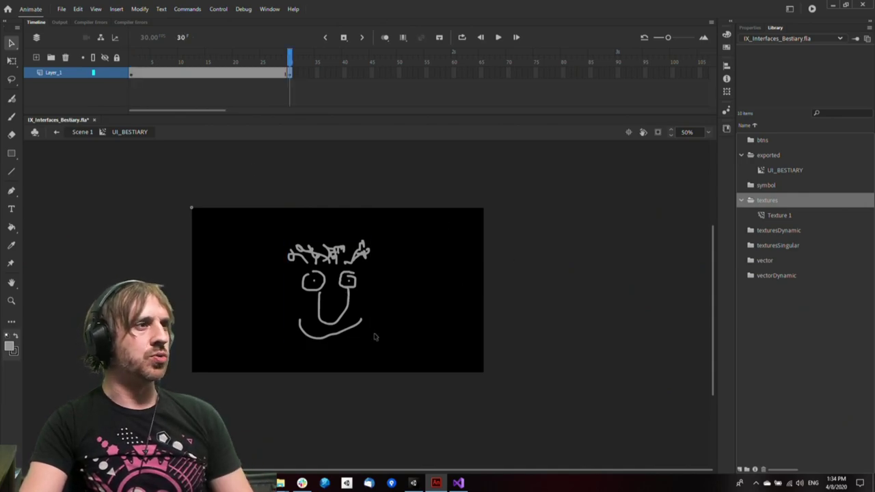
drag(301, 361, 357, 218)
key(q)
right_click(247, 73)
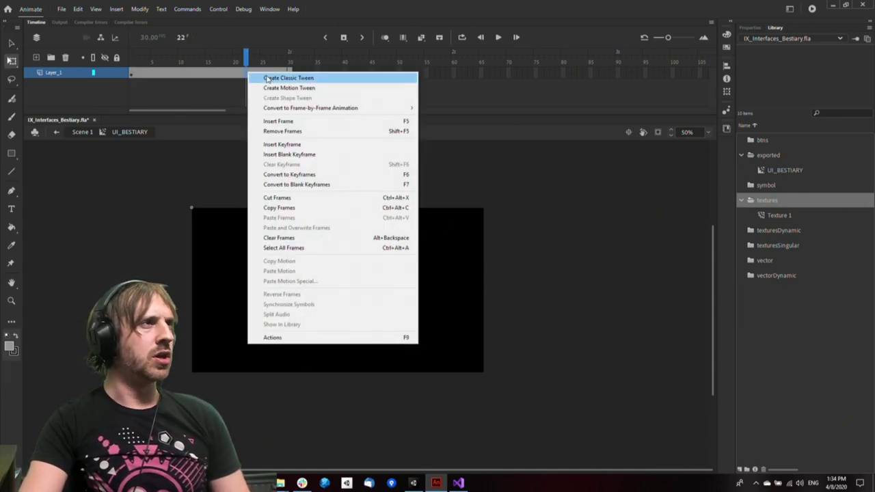
click(277, 78)
click(268, 74)
Set the classic tween's rotation to Clockwise, preview it, and export the file with Flash2Unity
click(759, 29)
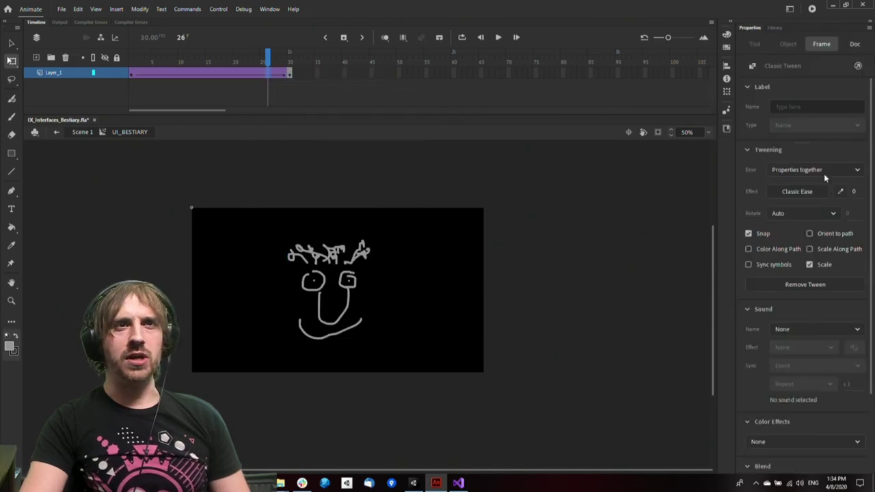
click(803, 213)
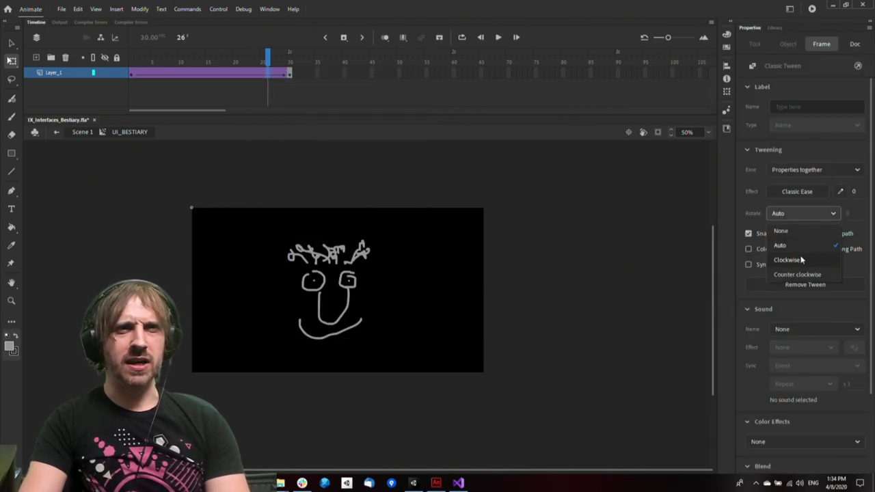
click(788, 260)
click(517, 264)
mouse_move(260, 63)
mouse_down()
mouse_move(118, 57)
mouse_move(364, 58)
mouse_up()
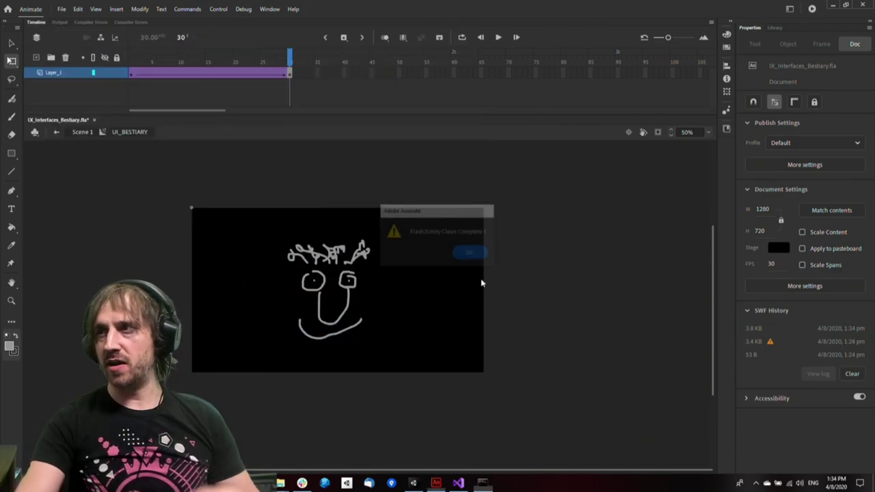
click(477, 255)
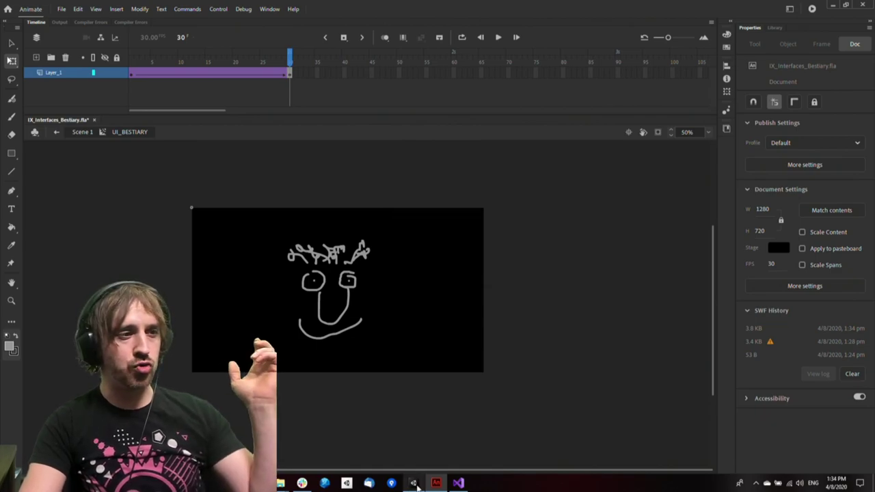
Switch to Unity, run the scene twice to check the exported animation, inspect the console warning, and stop the scene
click(413, 483)
click(413, 27)
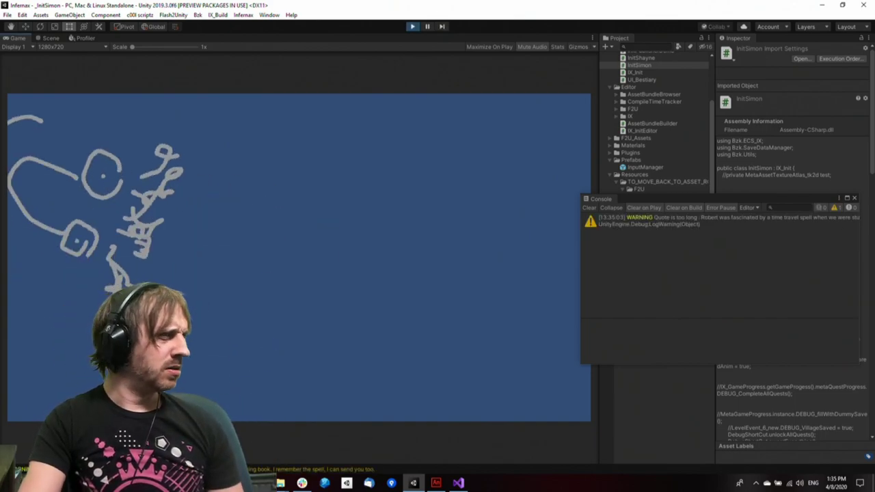
click(683, 221)
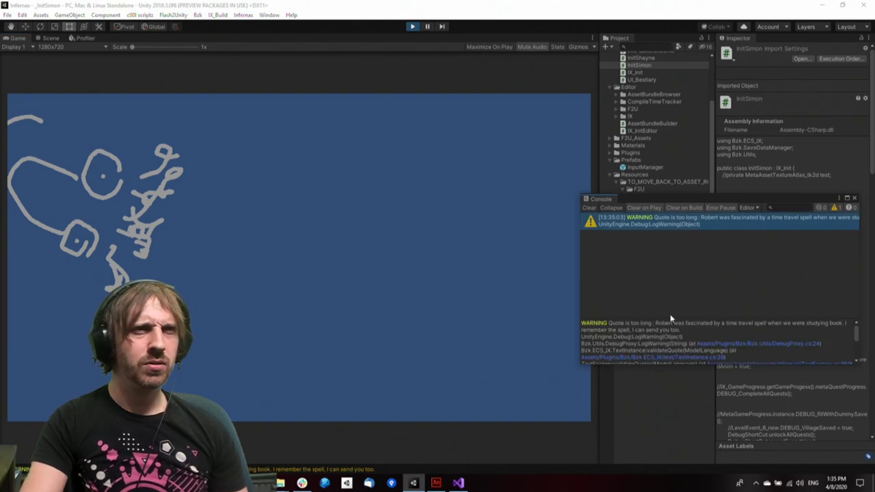
click(412, 27)
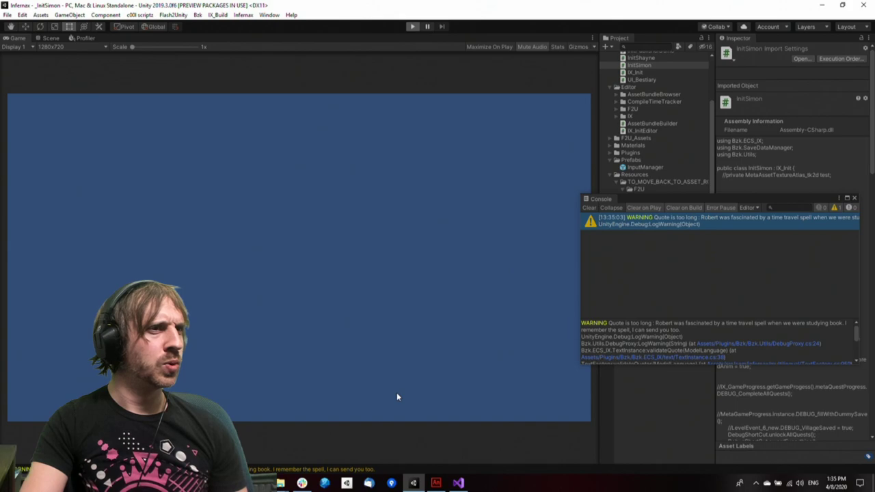
click(412, 26)
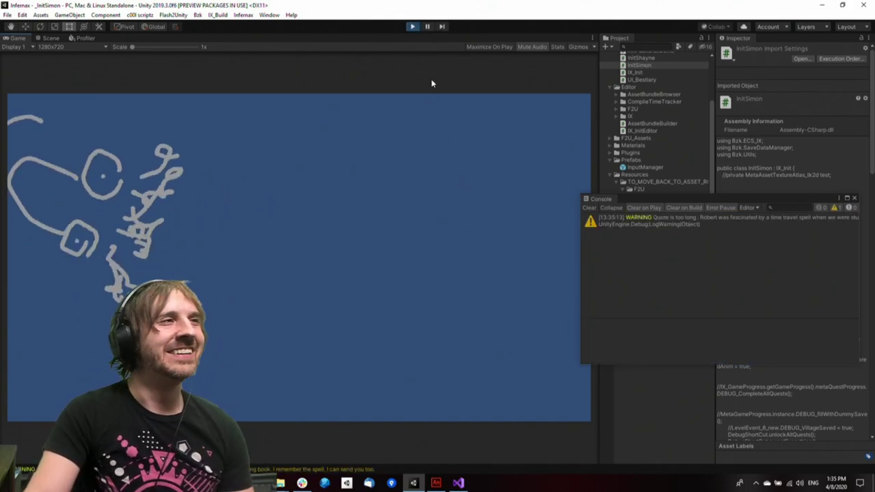
click(414, 29)
Return to Adobe Animate, remove the classic tween in UI_BESTIARY, and delete all frames after frame 1
click(437, 484)
drag(378, 353, 244, 236)
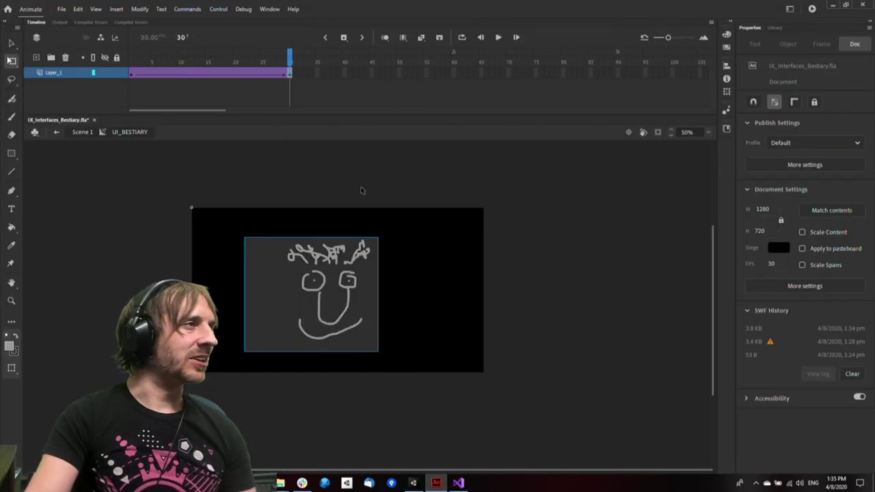
right_click(156, 72)
click(179, 79)
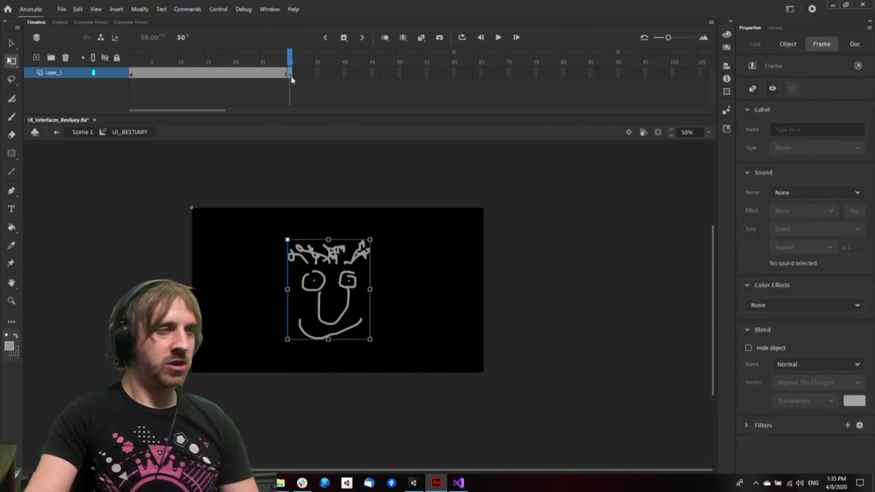
drag(289, 103, 235, 85)
drag(137, 72, 307, 74)
key(shift+F5)
click(190, 63)
Convert the face drawing in UI_BESTIARY to a movie clip symbol named AnimFaceLol and open it for editing
drag(250, 338, 414, 256)
key(v)
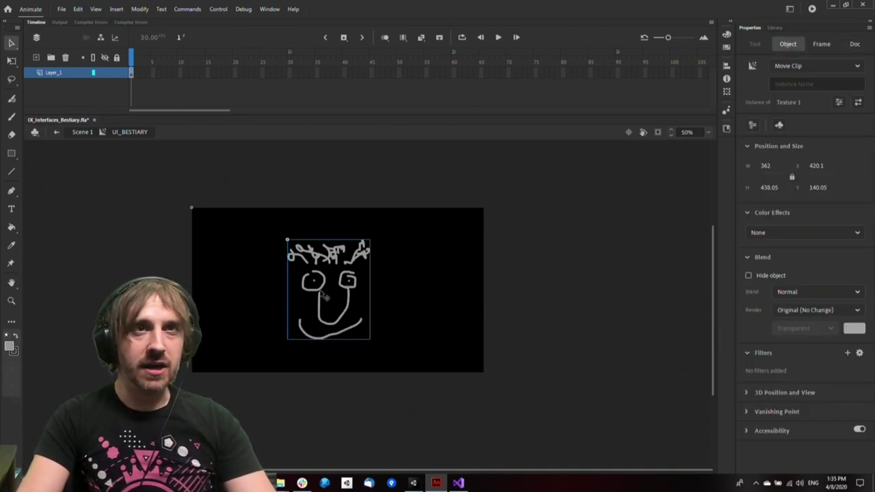
key(F8)
text(Anim)
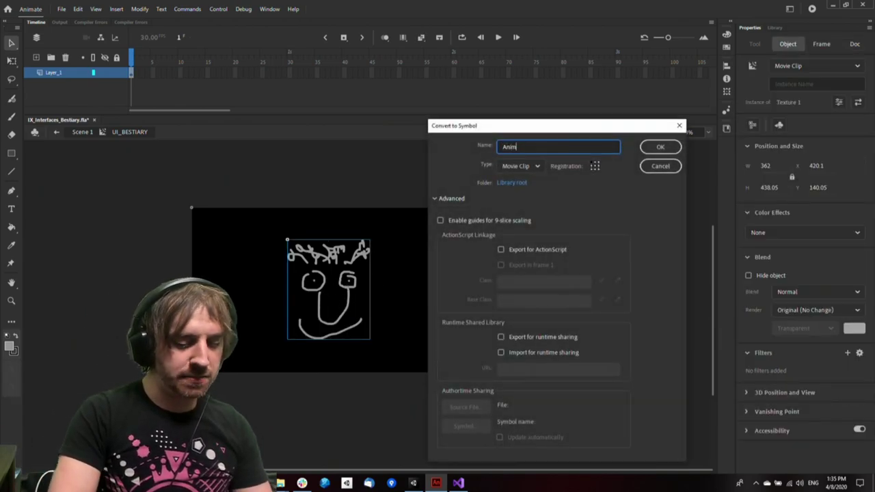
text(FaceLol)
key(Return)
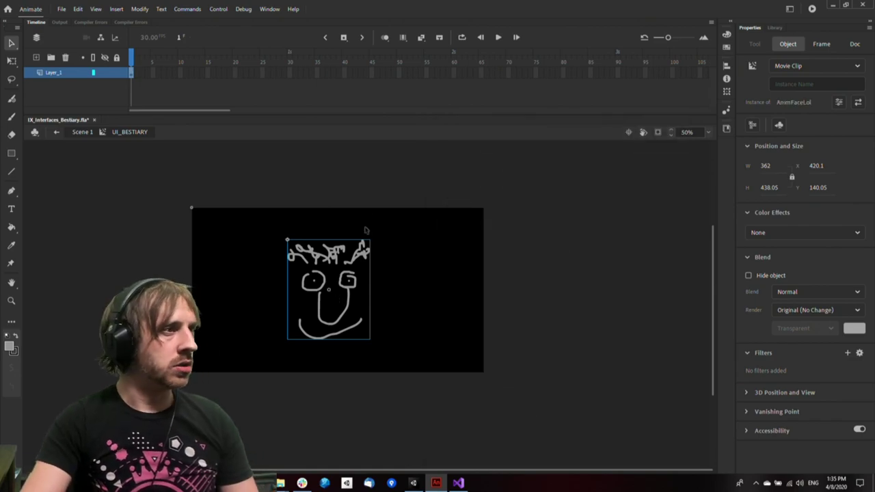
double_click(365, 256)
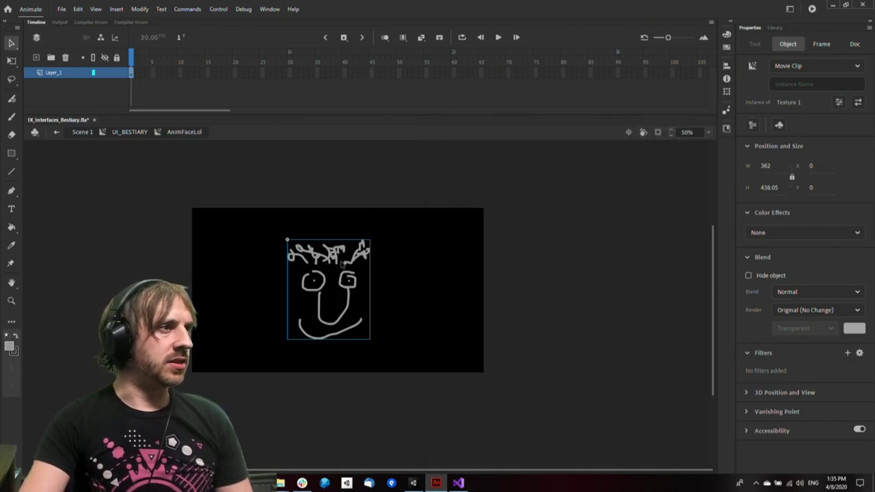
drag(342, 264, 295, 209)
click(425, 327)
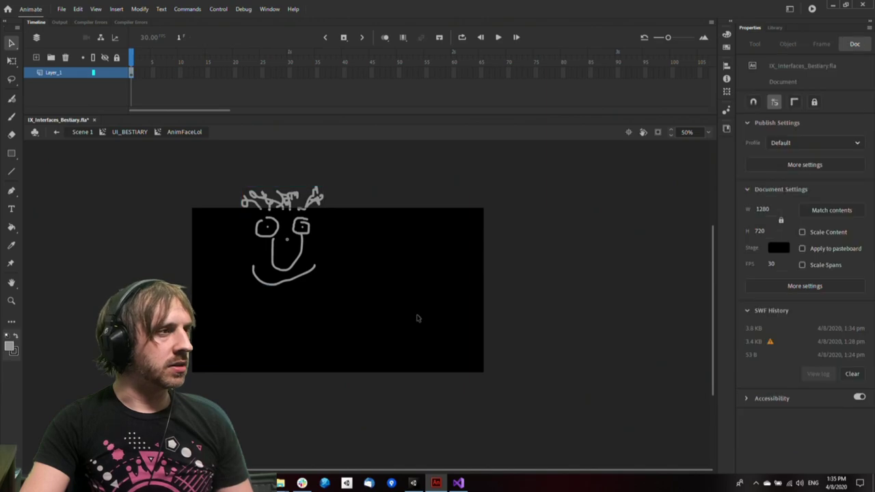
key(ctrl+z)
key(ctrl+z)
key(ctrl+z)
Insert a keyframe at frame 31 inside AnimFaceLol, create a classic tween up to it, and return to UI_BESTIARY
click(364, 278)
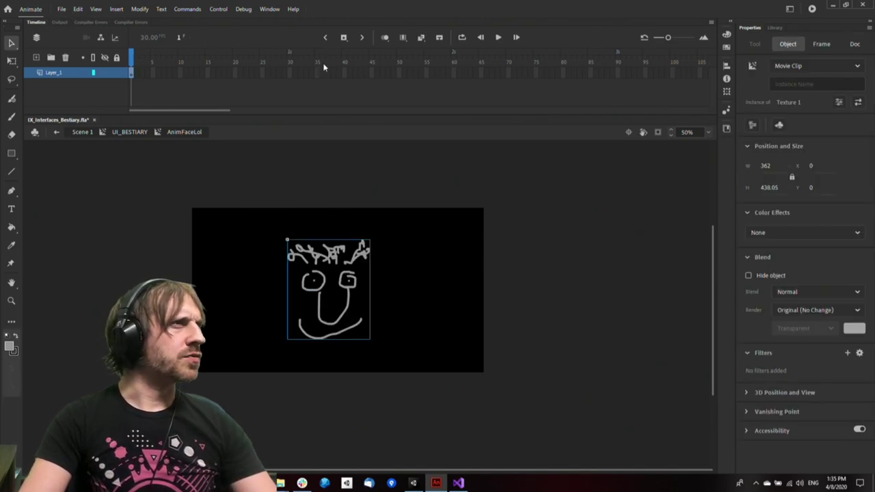
click(294, 74)
key(F6)
right_click(274, 74)
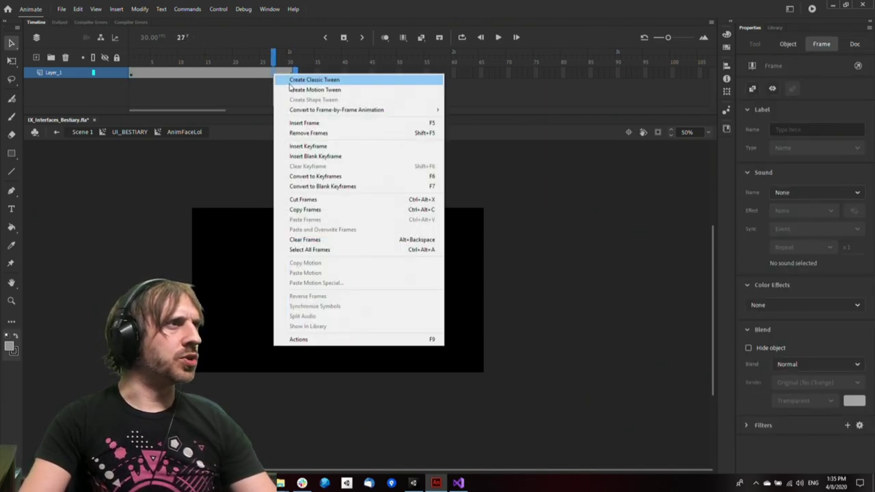
click(292, 80)
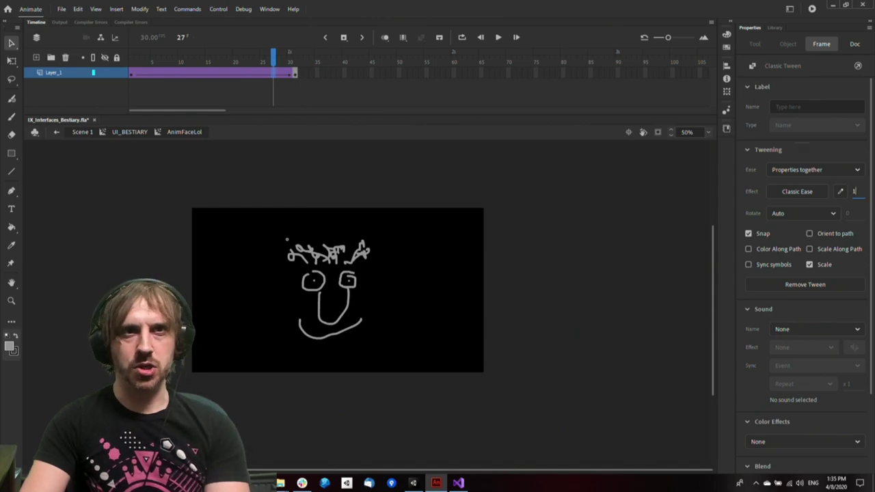
double_click(469, 298)
Show the AnimFaceLol symbol in the library and export the file with Flash2Unity
right_click(354, 284)
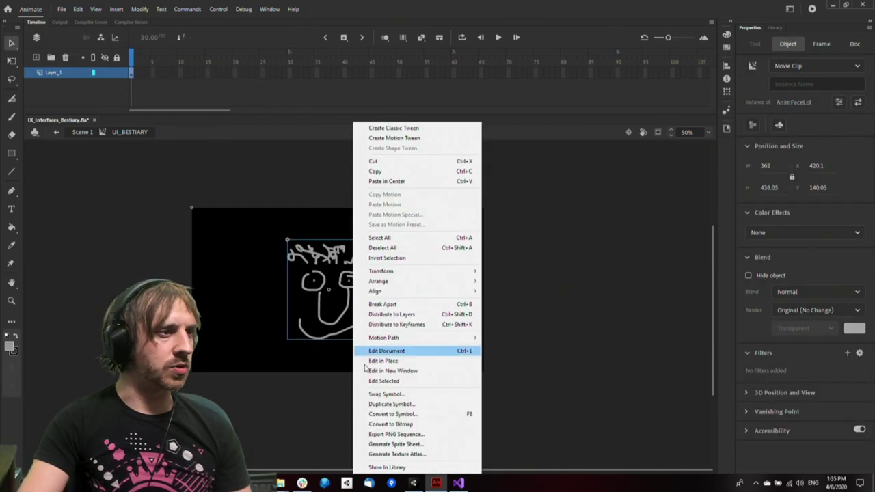
click(387, 467)
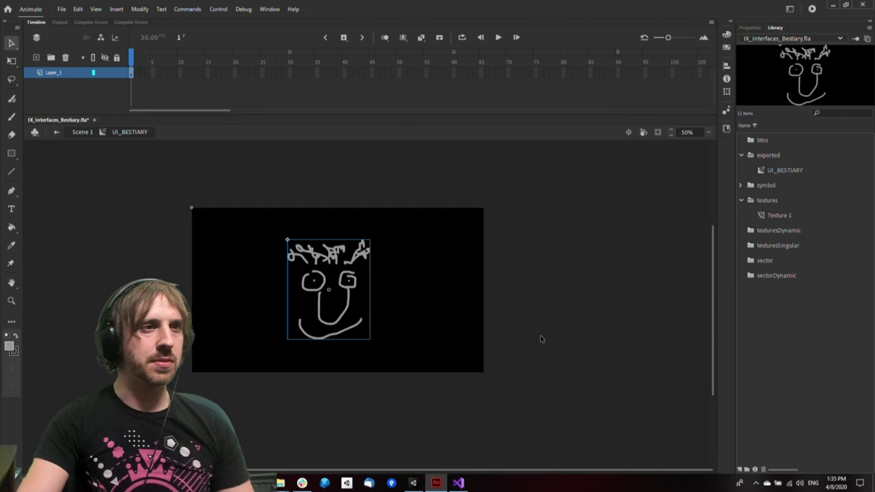
click(540, 335)
key(ctrl+Return)
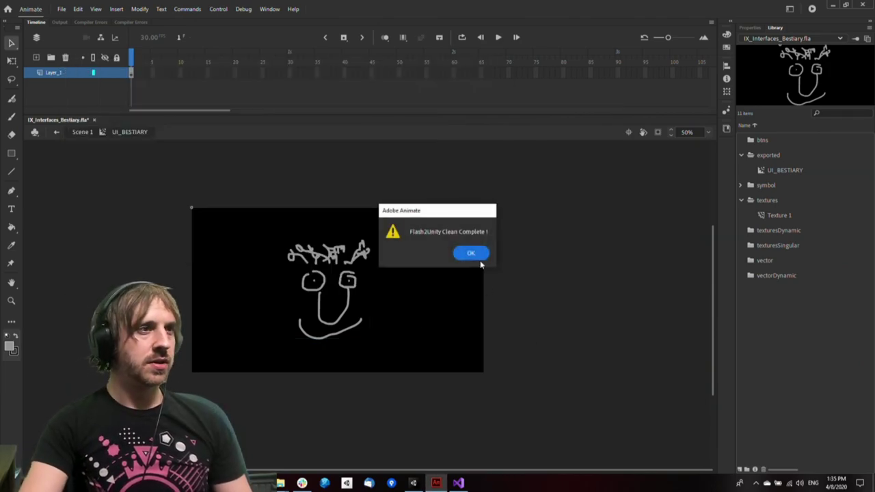
click(475, 256)
Switch to Unity and run the scene twice to check the nested face animation, stopping it each time
click(414, 483)
key(ctrl+p)
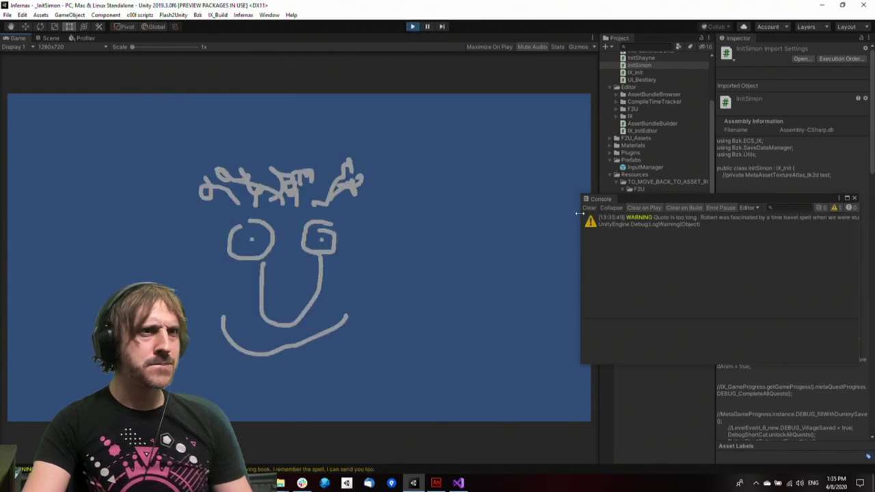
click(413, 26)
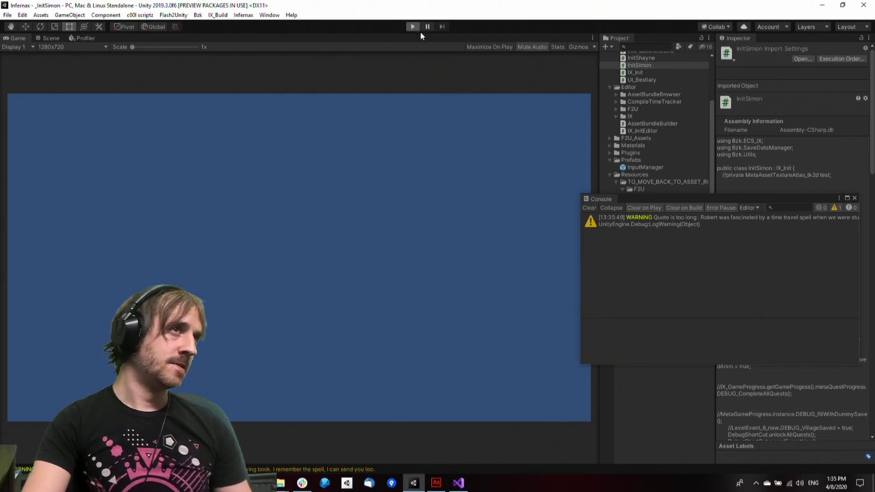
click(417, 29)
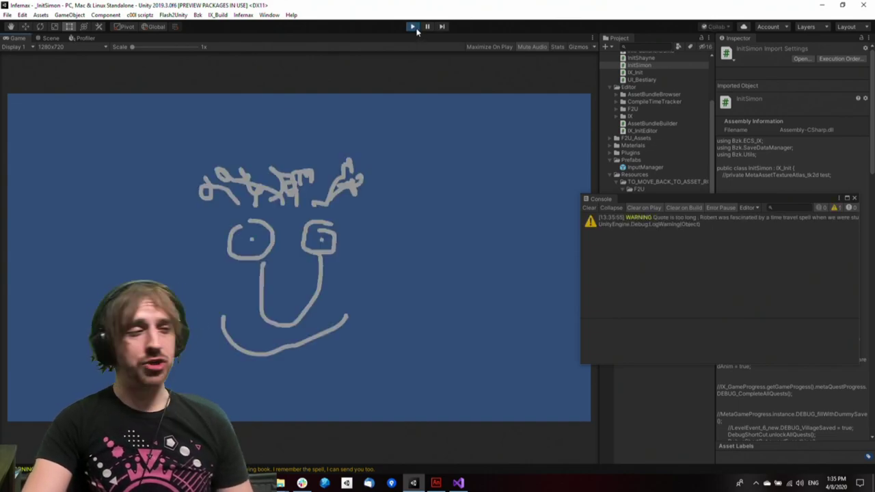
click(413, 27)
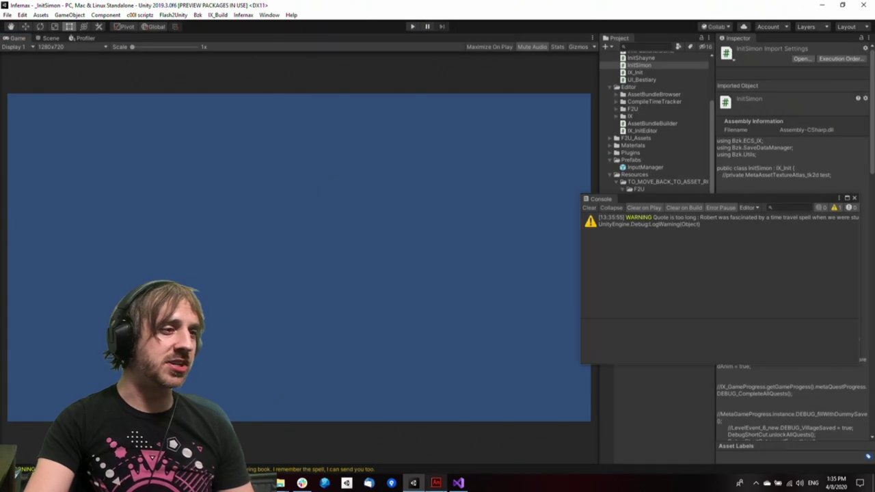
Switch to Adobe Animate, check the face instance's properties in UI_BESTIARY, and reopen AnimFaceLol for editing
click(436, 482)
double_click(322, 294)
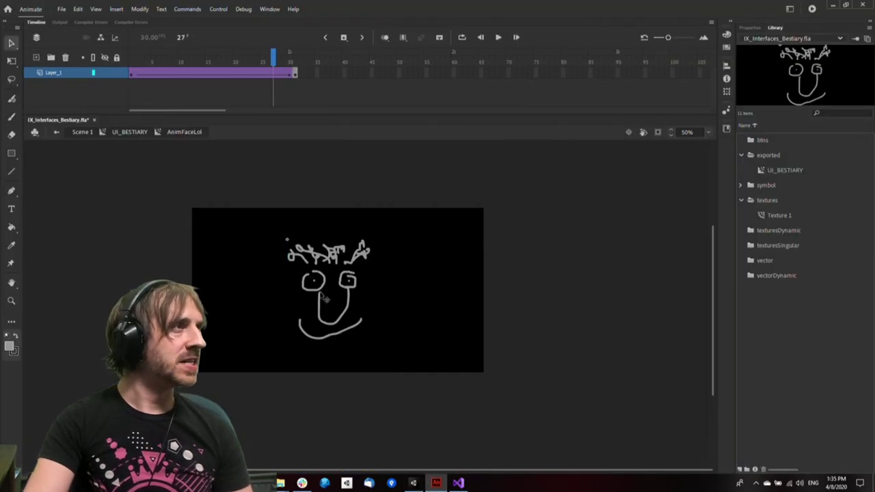
double_click(275, 334)
click(751, 28)
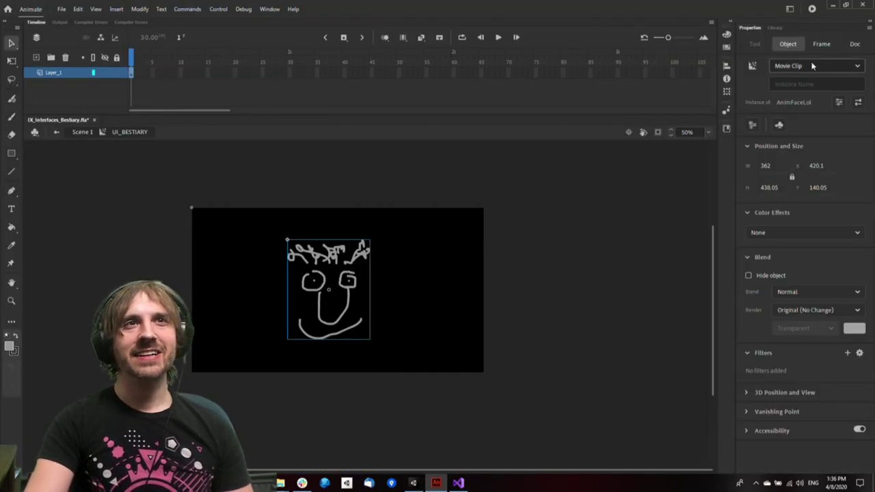
click(435, 271)
double_click(318, 288)
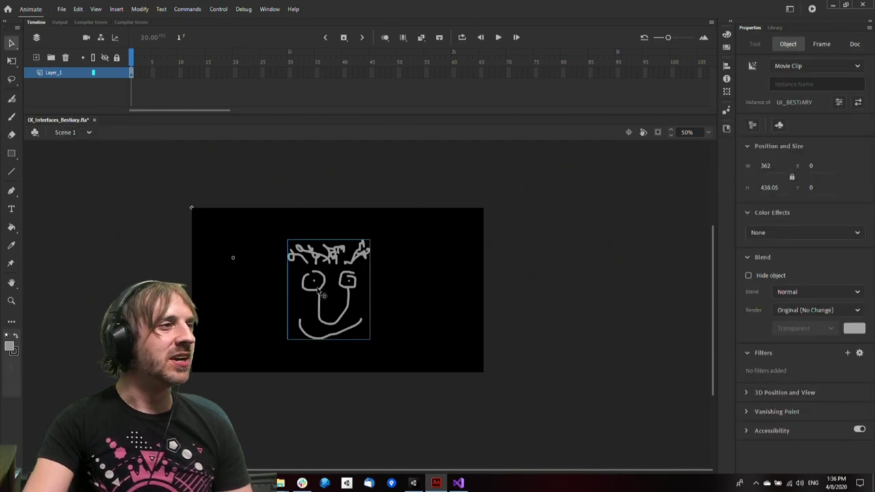
double_click(319, 292)
double_click(325, 295)
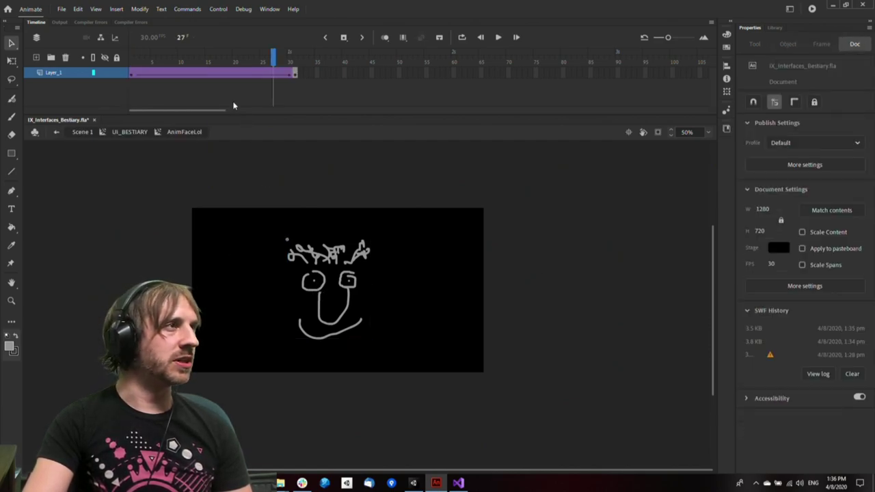
Set the classic tween in AnimFaceLol to rotate clockwise and preview the rotation on the timeline
click(241, 75)
click(793, 214)
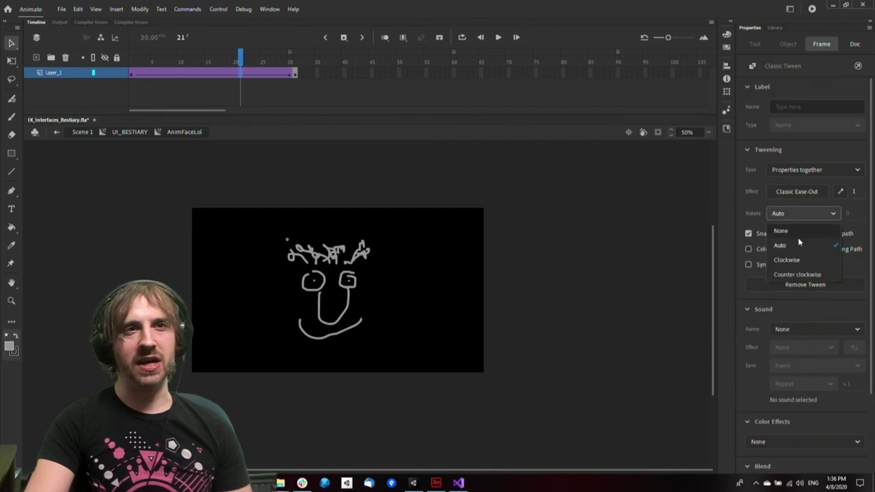
click(794, 260)
drag(231, 69, 235, 67)
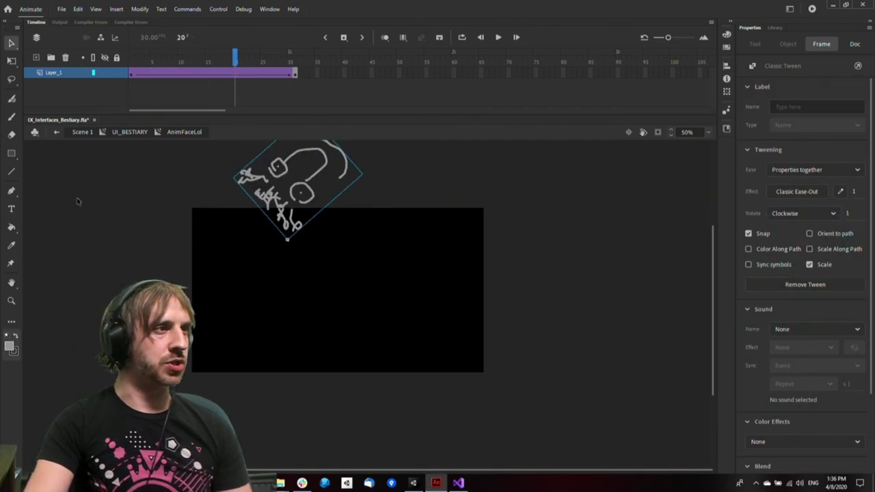
Export the file with Flash2Unity, then switch to Unity and run the scene to test the rotating face
key(ctrl+Return)
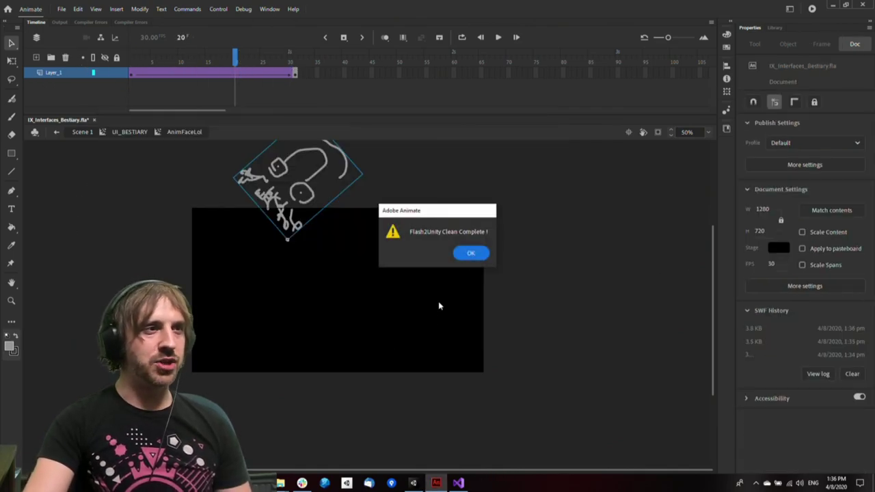
click(472, 257)
click(414, 483)
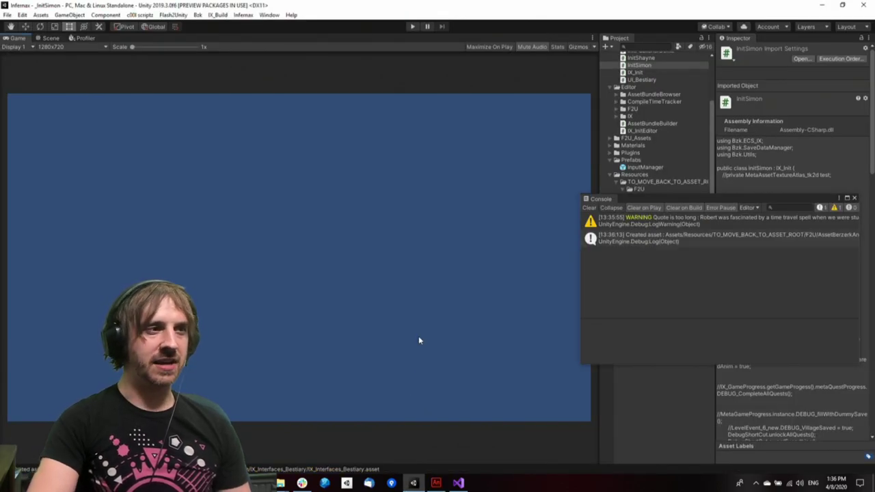
key(ctrl+p)
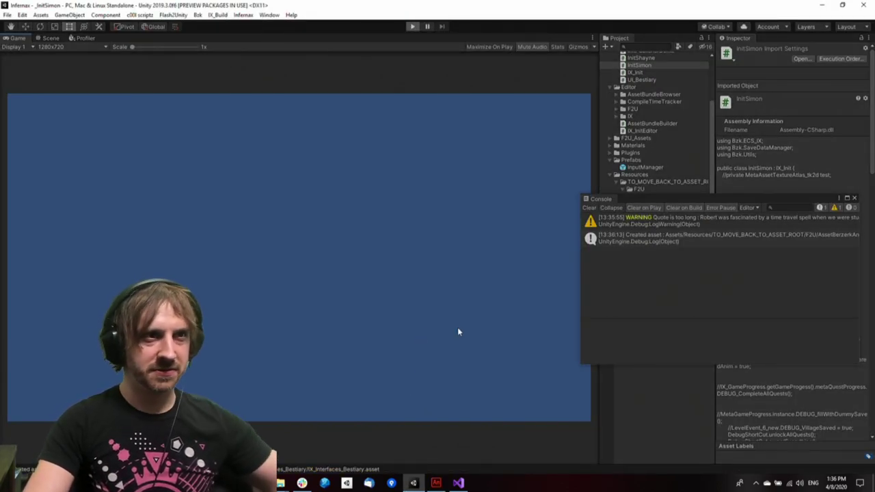
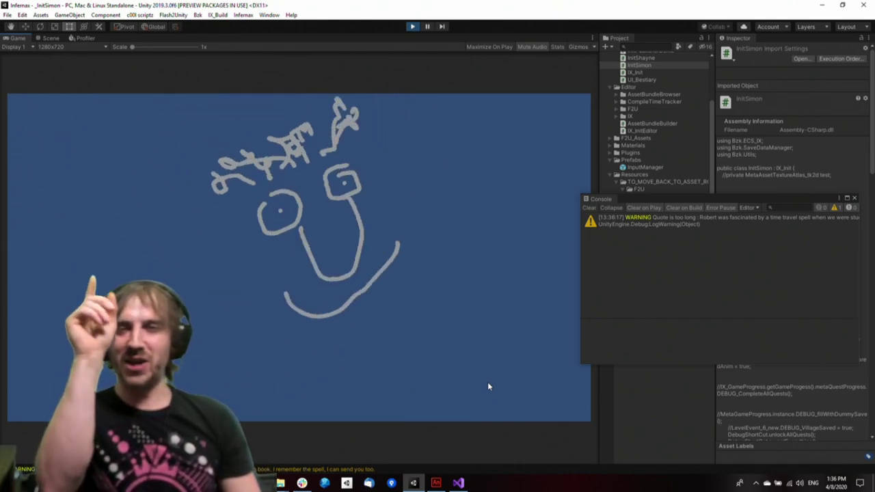
Pause the running scene to clear and reposition the console, and stop play mode
click(427, 26)
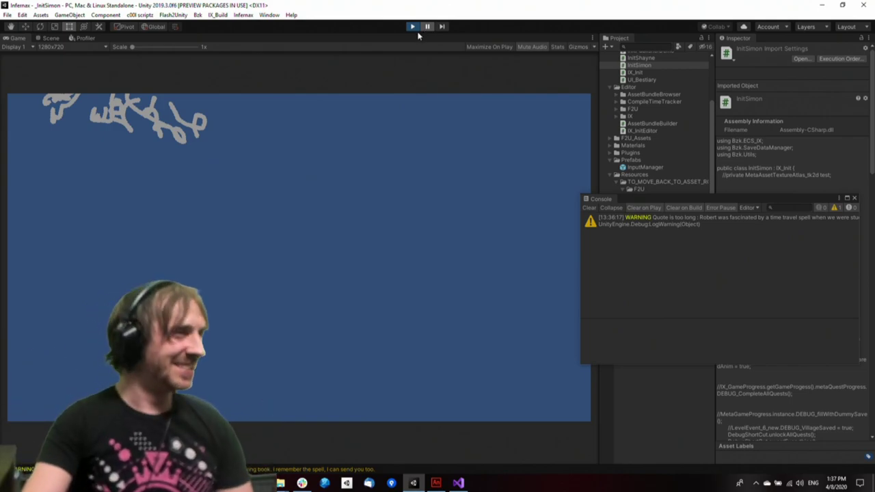
click(592, 209)
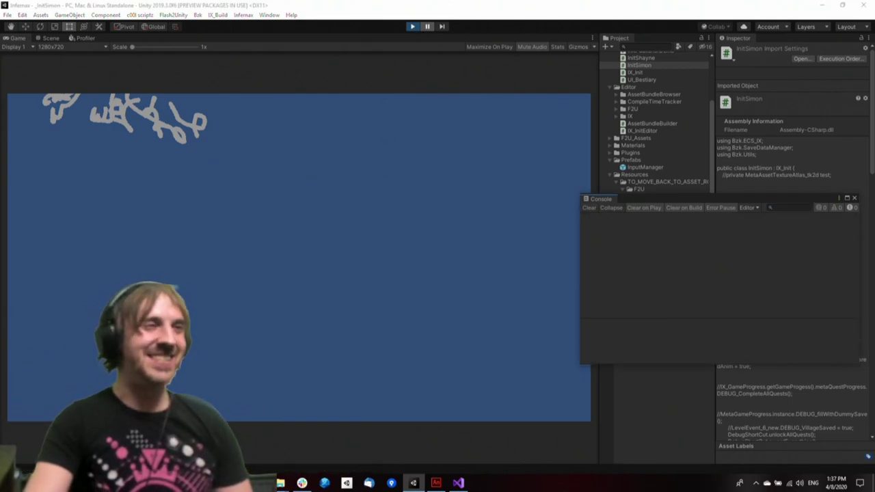
drag(631, 199, 588, 169)
click(413, 140)
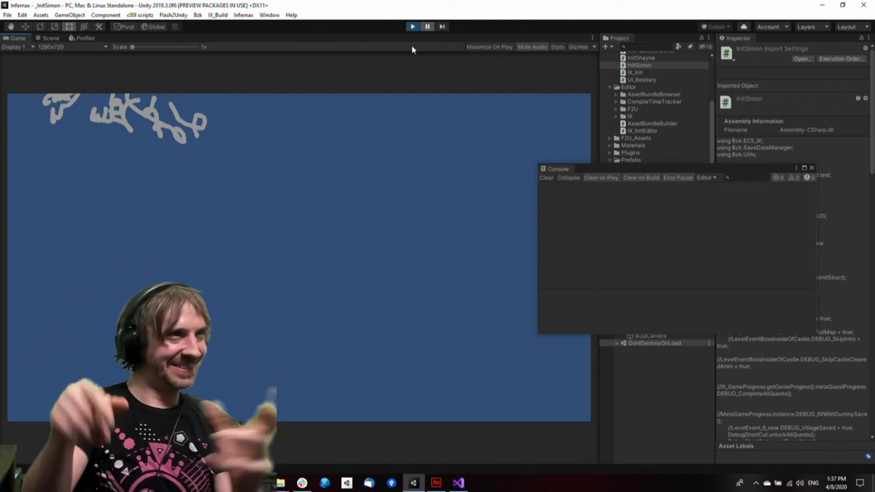
click(412, 27)
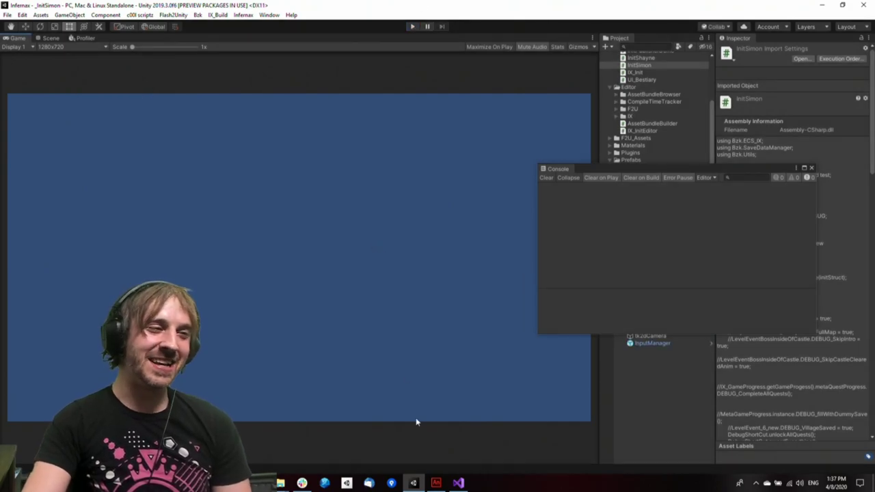
Switch back to Adobe Animate, remove the classic tween from AnimFaceLol, and clear its keyframe at frame 31
click(458, 483)
click(437, 483)
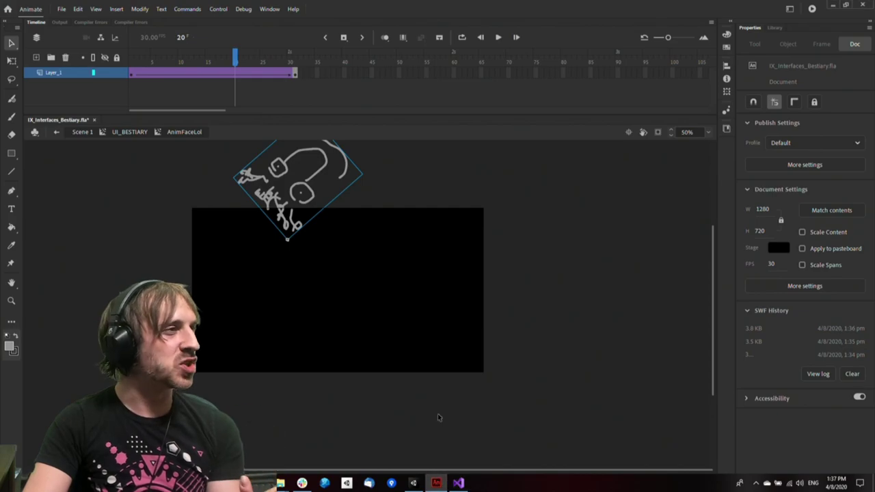
right_click(257, 74)
click(281, 77)
click(285, 76)
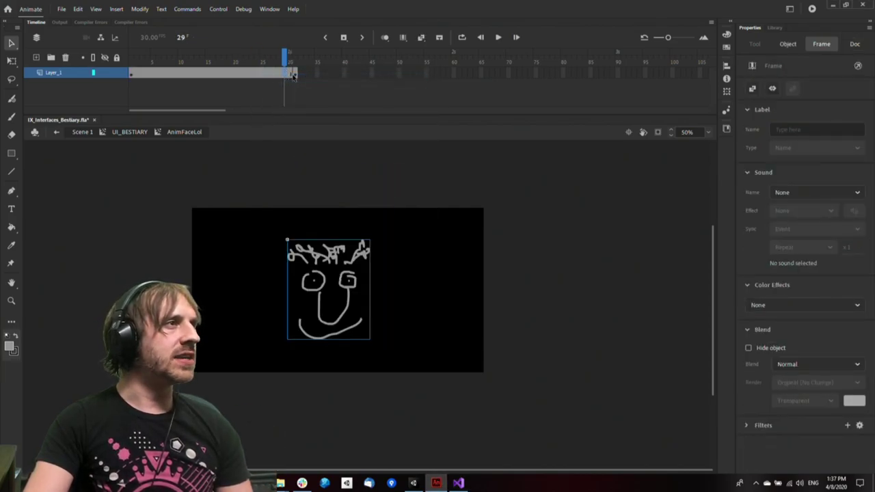
key(shift+F6)
Locate the face's Texture 1 symbol in the library and move it into the DoNotExport folder
click(329, 296)
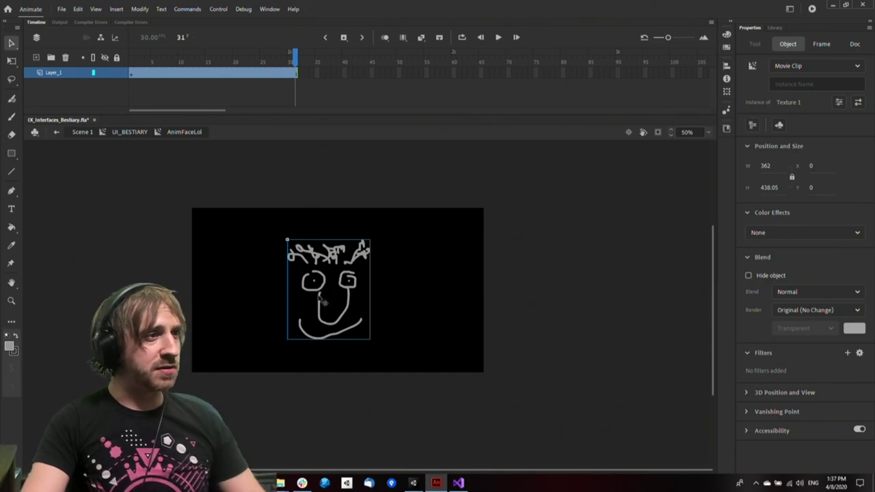
right_click(320, 295)
click(352, 468)
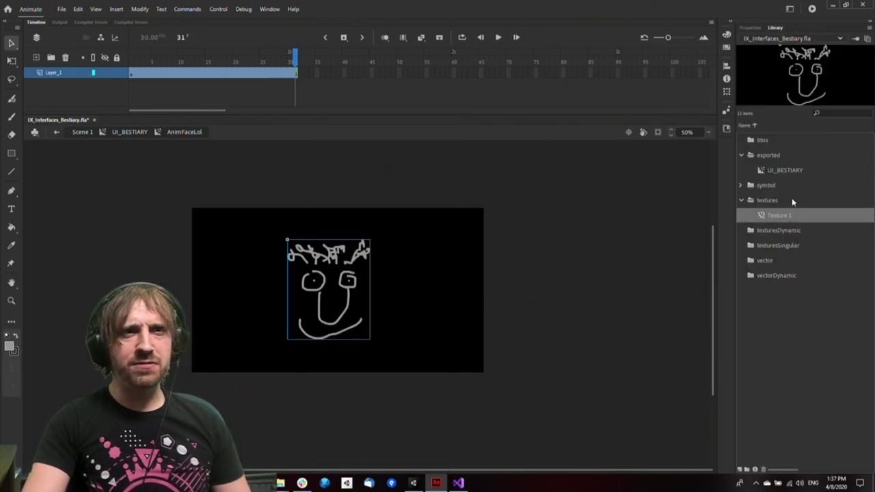
click(793, 201)
click(804, 217)
key(ctrl+shift+d)
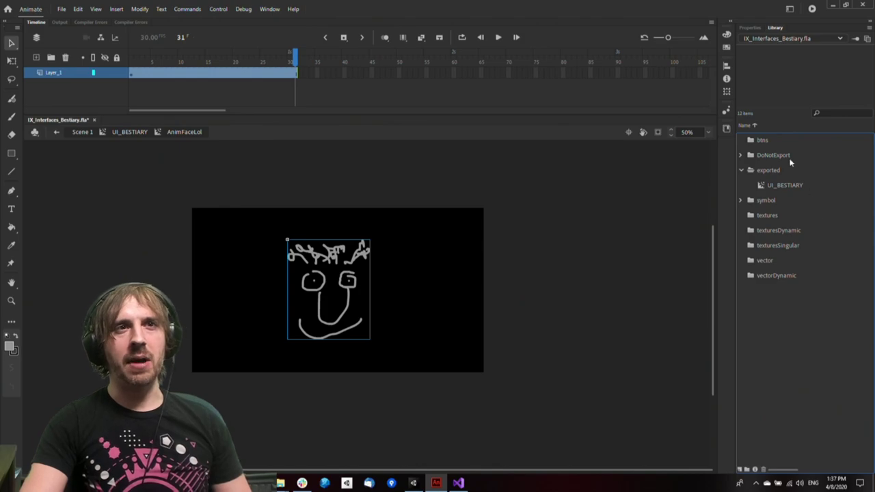
click(794, 174)
double_click(804, 157)
click(816, 175)
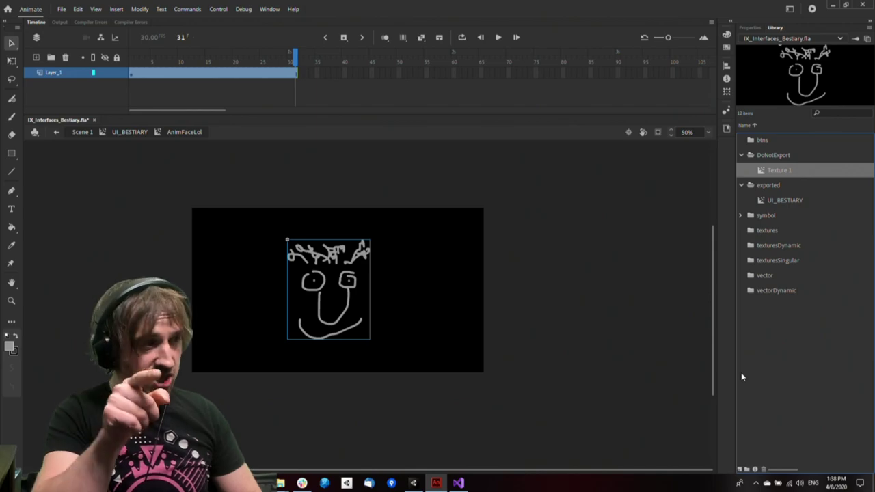
Return to UI_BESTIARY and move the face's AnimFaceLol symbol into the DoNotExport library folder
click(765, 276)
click(375, 312)
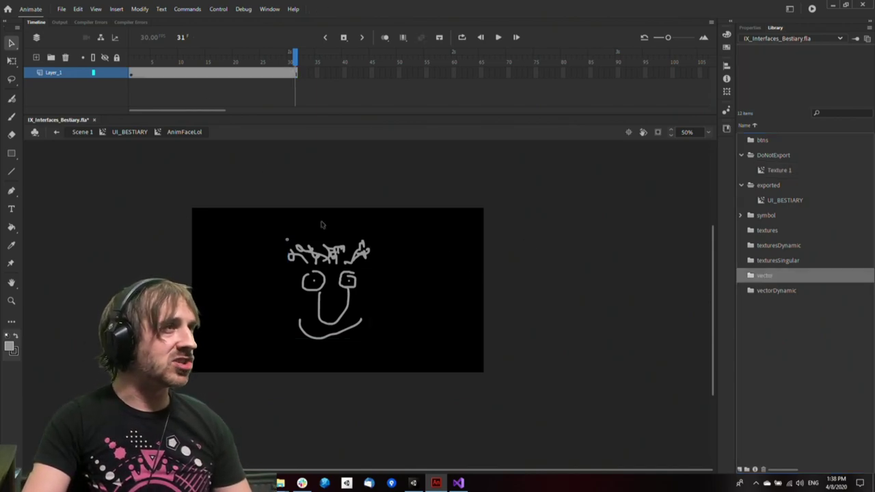
drag(185, 310, 343, 214)
click(130, 133)
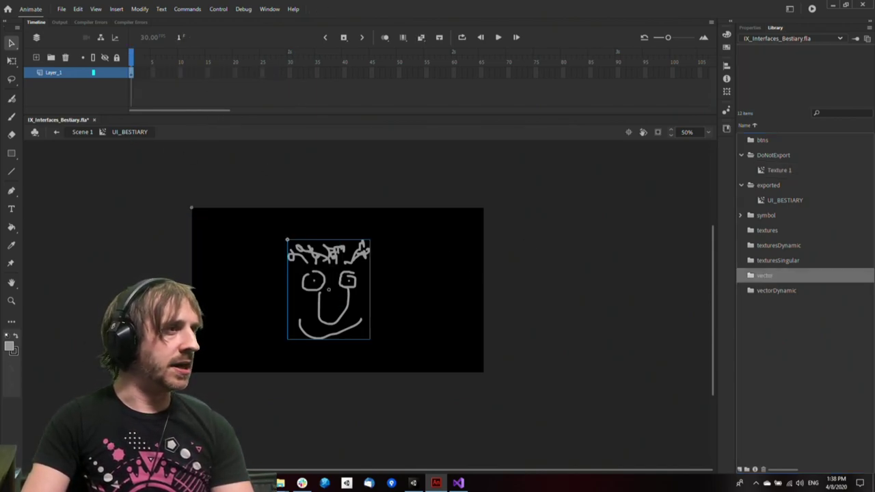
drag(242, 341, 510, 254)
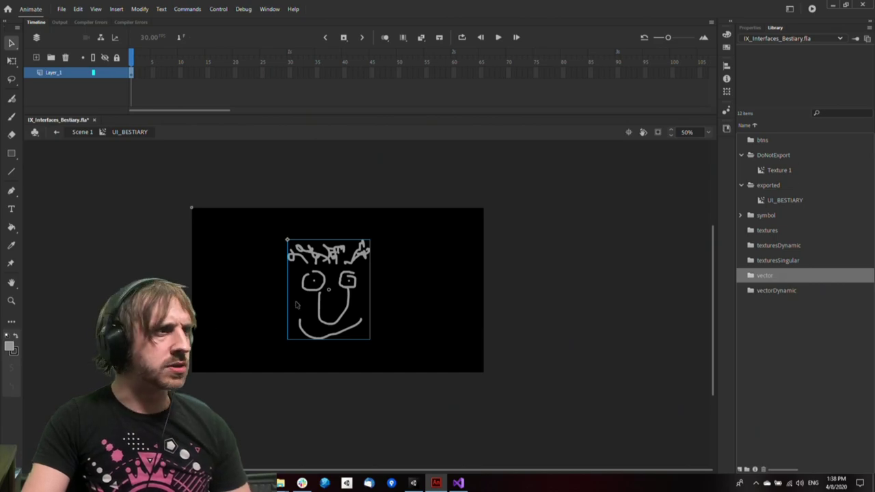
right_click(321, 293)
click(367, 467)
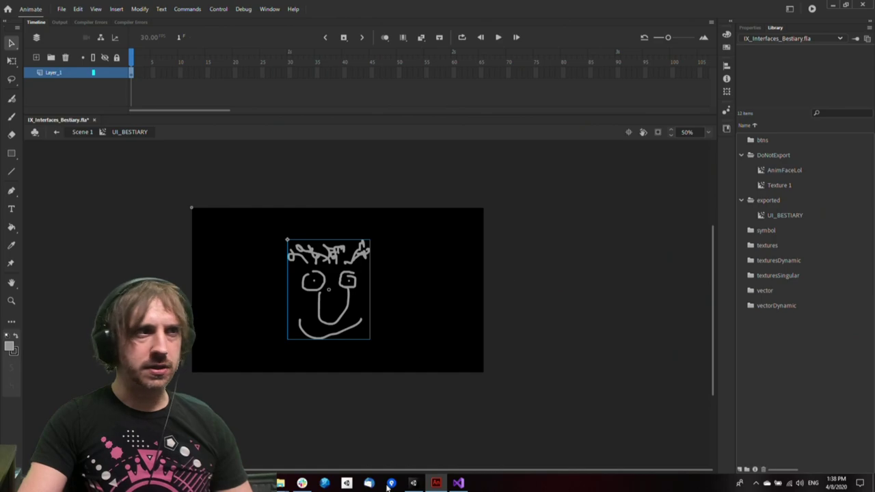
Delete the face instance from the UI_BESTIARY stage
click(390, 484)
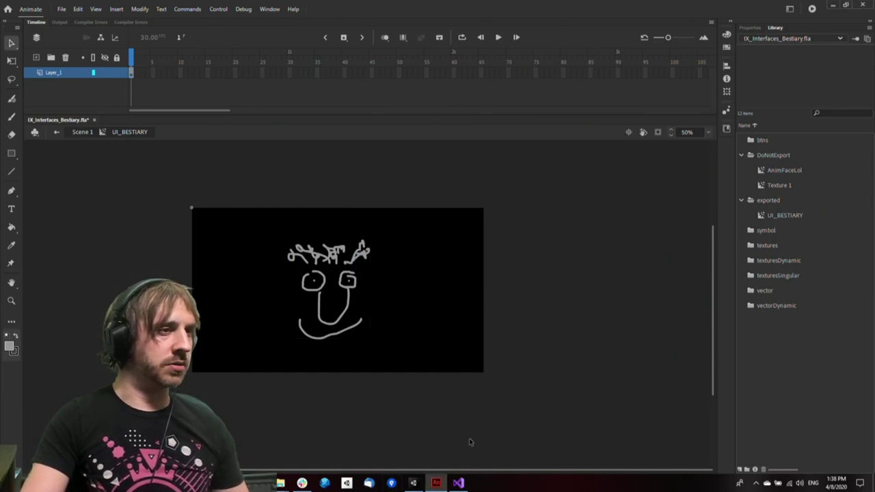
click(340, 263)
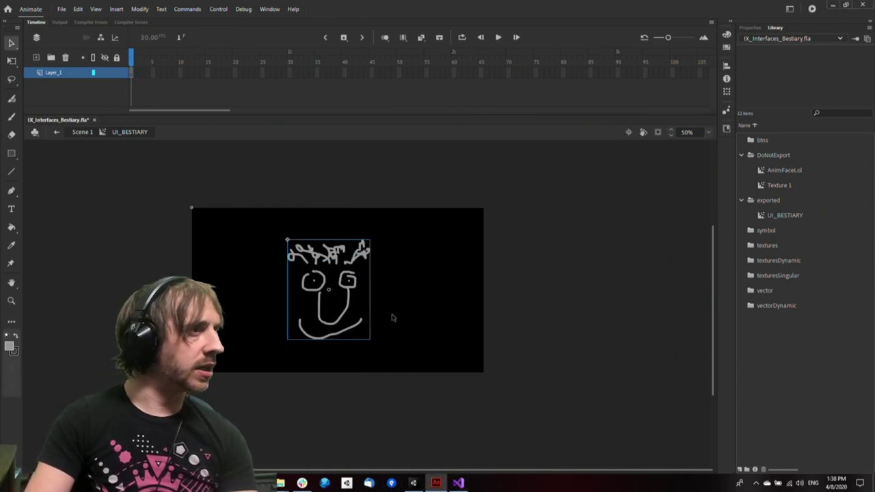
key(Delete)
Browse to the fla folder inside Assets_Flash and open IX_AllVisual_HeroEnemies.fla
click(61, 9)
mouse_move(109, 59)
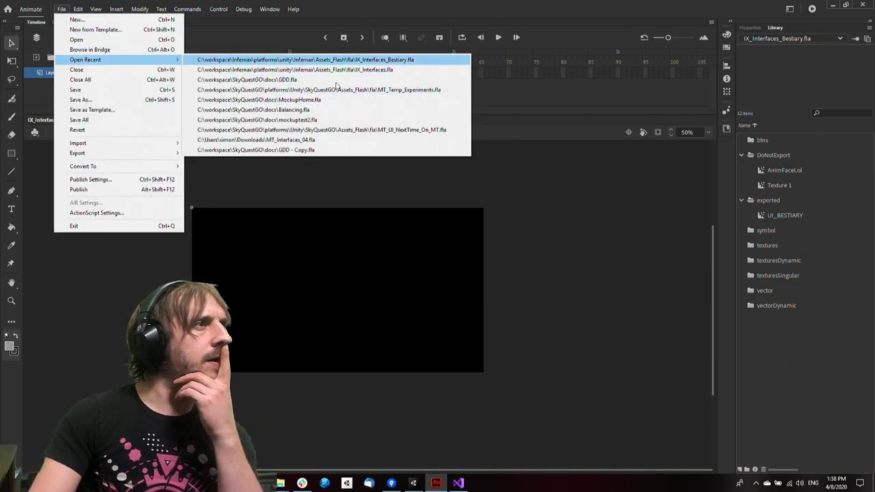
click(289, 210)
mouse_move(284, 476)
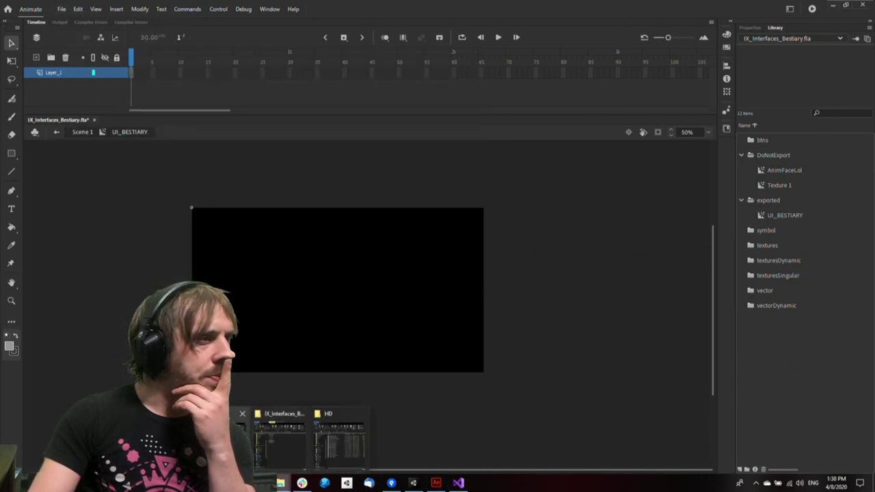
click(328, 441)
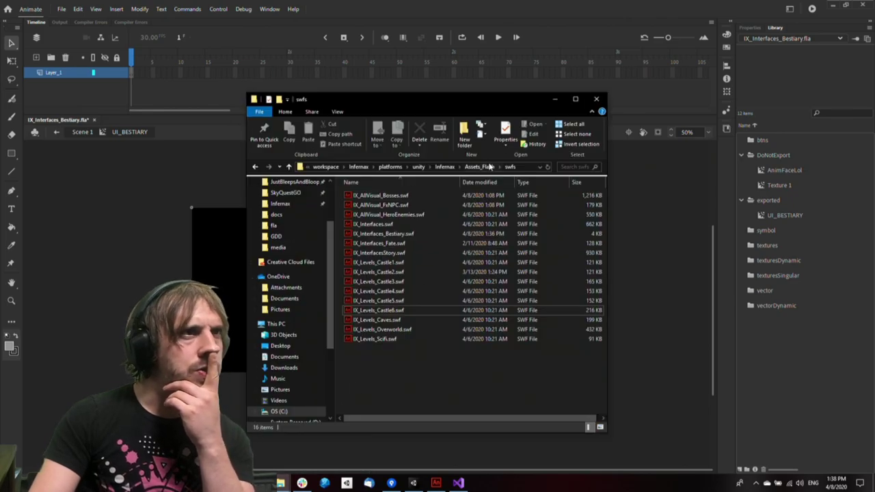
click(489, 167)
click(373, 199)
double_click(373, 199)
double_click(402, 226)
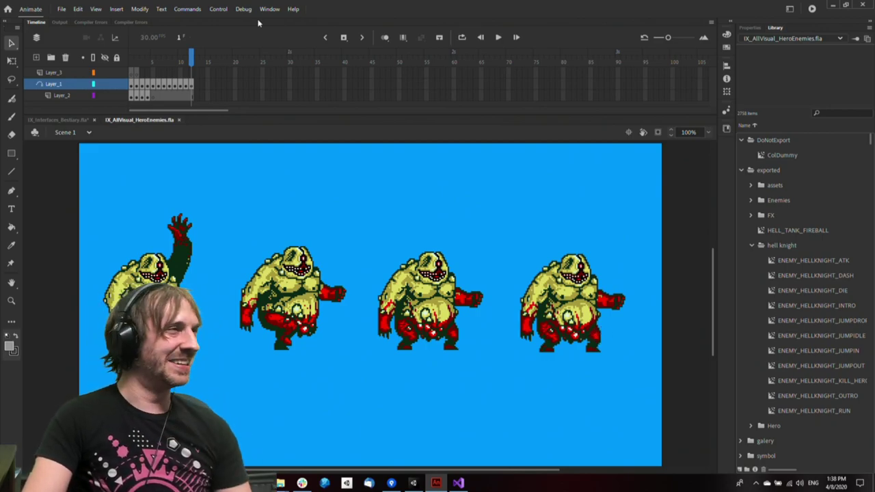
Examine the enemy and object artwork on the main timeline of IX_AllVisual_HeroEnemies frame by frame up to frame 8
click(133, 61)
drag(138, 63, 142, 63)
click(135, 65)
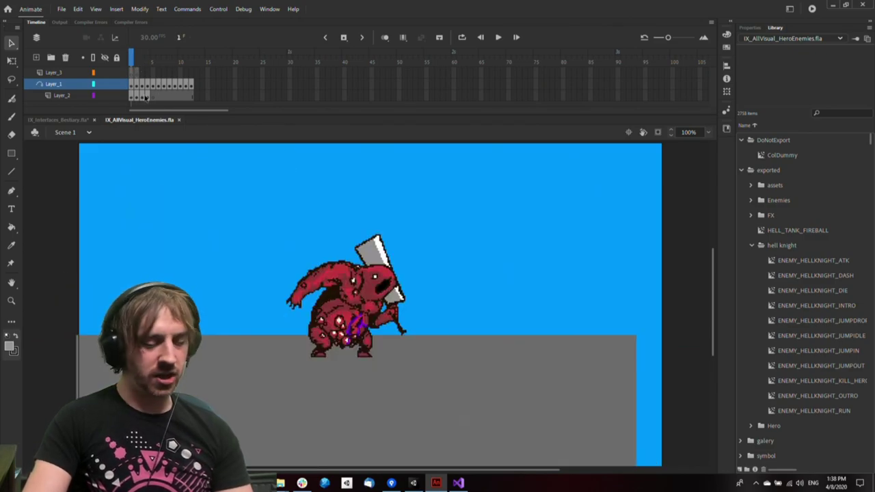
key(period)
key(period)
key(period)
key(period)
key(period)
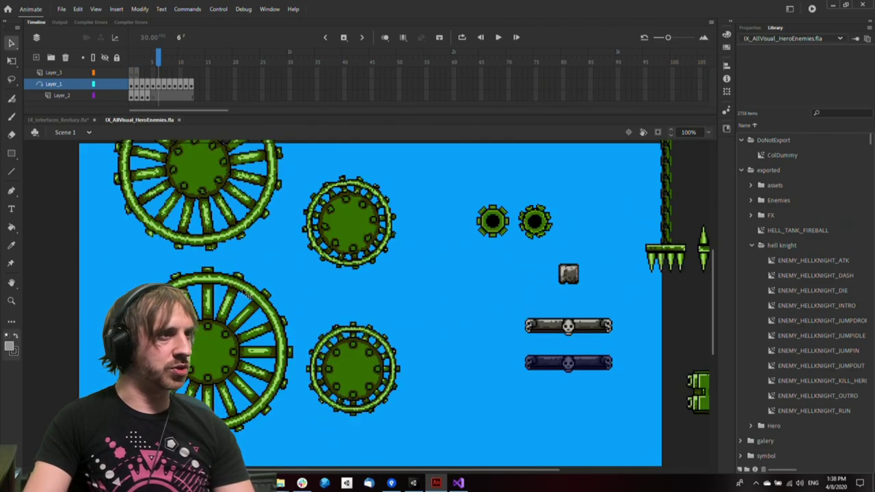
key(period)
key(period)
key(comma)
key(period)
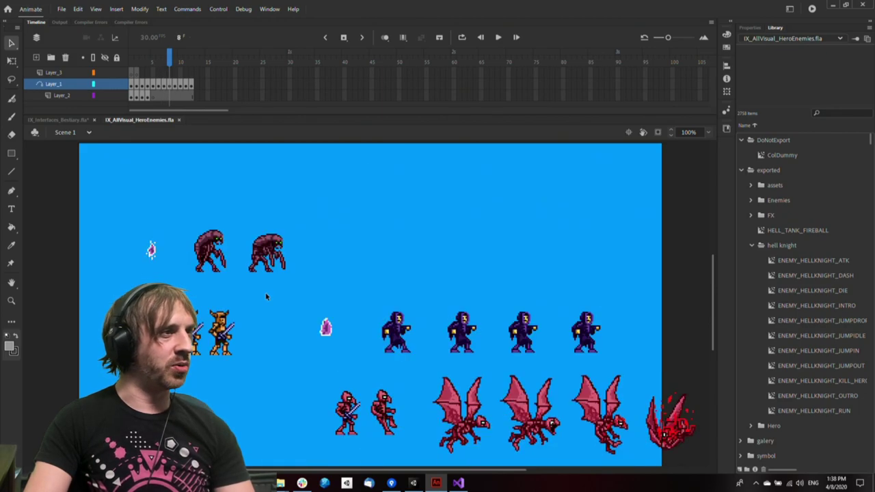
Open the red sword skeleton's ENEMY_SKE3_SWO_RUN symbol for editing and view its animation at frame 5
drag(273, 340, 296, 349)
click(253, 340)
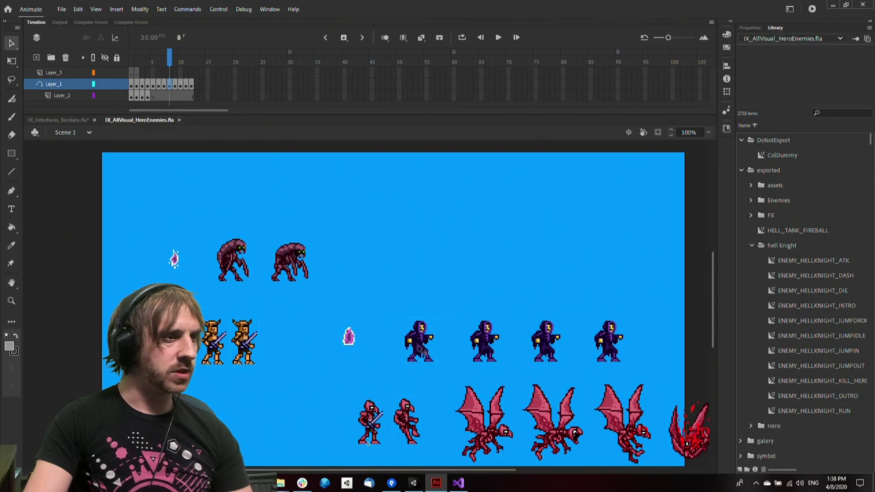
double_click(369, 425)
click(153, 66)
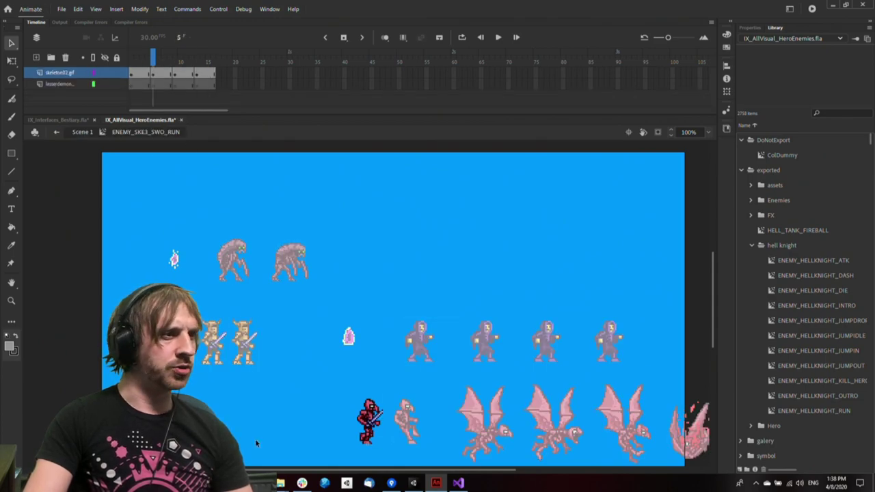
View the flying demon's ENEMY_FLYINGDEMON_IDLE symbol and return to the main scene
double_click(348, 415)
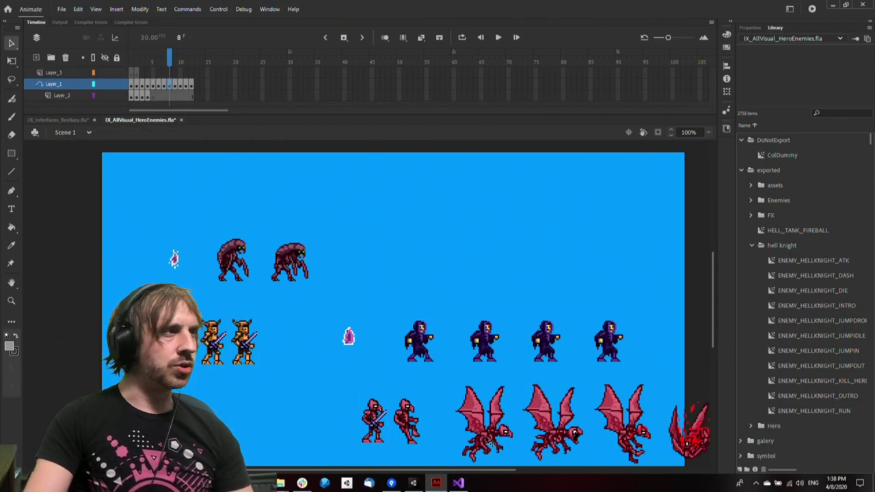
double_click(491, 444)
double_click(409, 262)
double_click(482, 436)
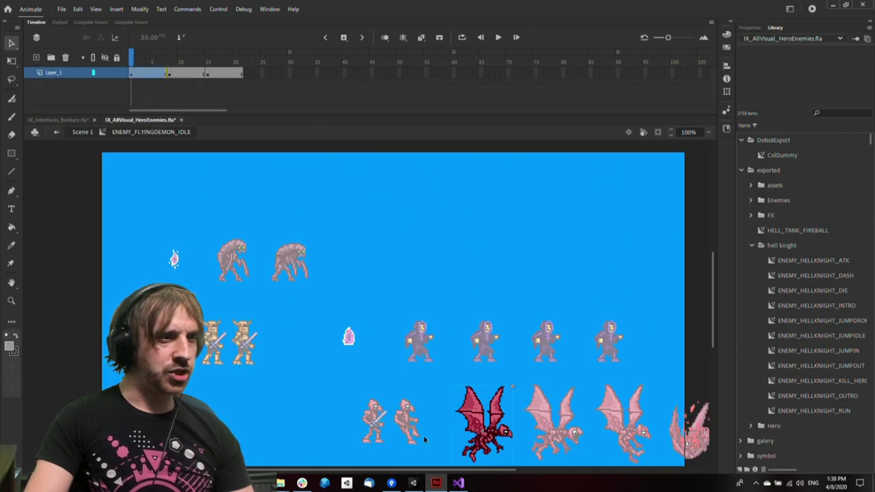
double_click(424, 440)
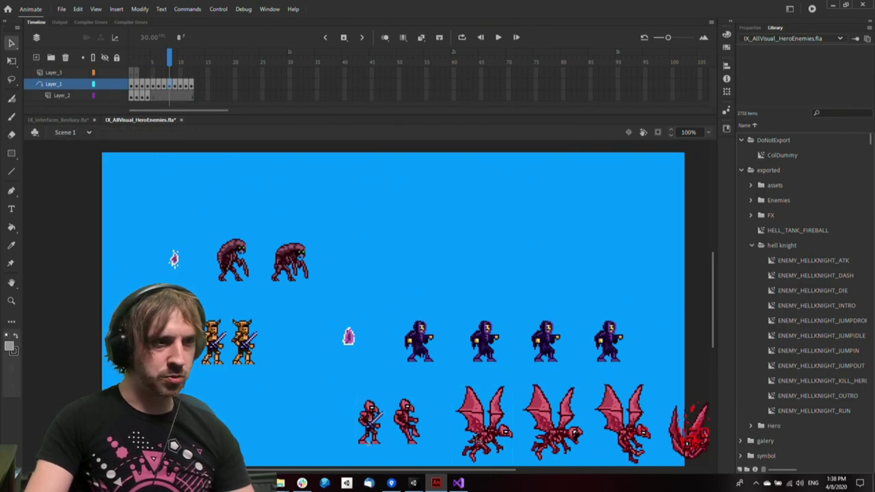
Scrub through the hooded sorcerer's attack and death animations, ENEMY_CULT_SORCERER_ATK and ENEMY_CULT_SORCERER_DIE
double_click(421, 342)
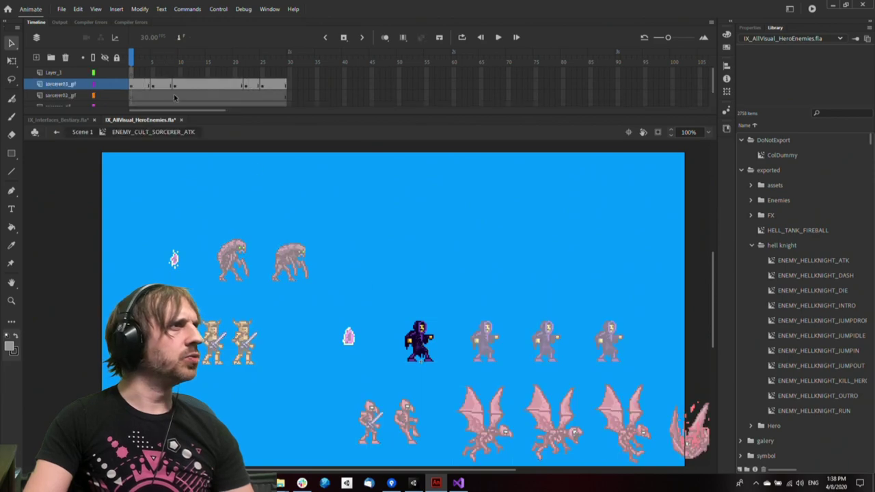
drag(202, 75, 232, 114)
double_click(434, 383)
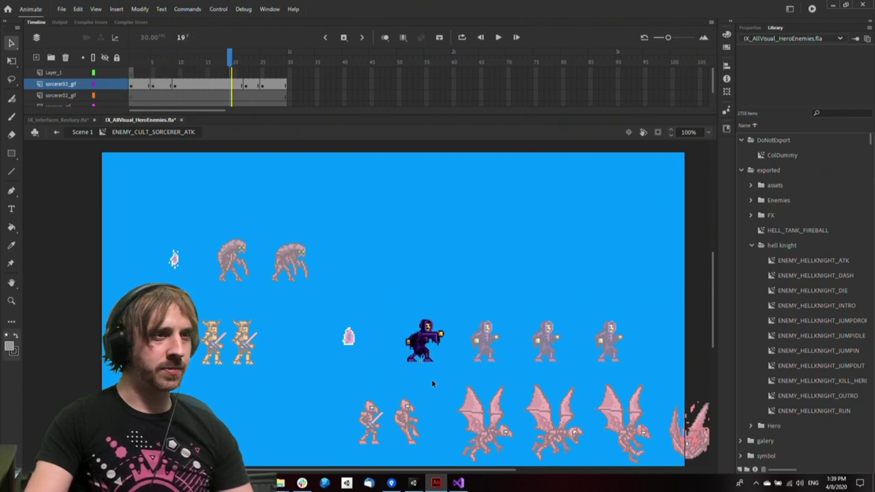
double_click(477, 350)
mouse_move(193, 64)
mouse_down()
mouse_move(127, 64)
mouse_move(191, 62)
mouse_move(130, 66)
mouse_move(196, 72)
mouse_up()
drag(266, 75, 201, 58)
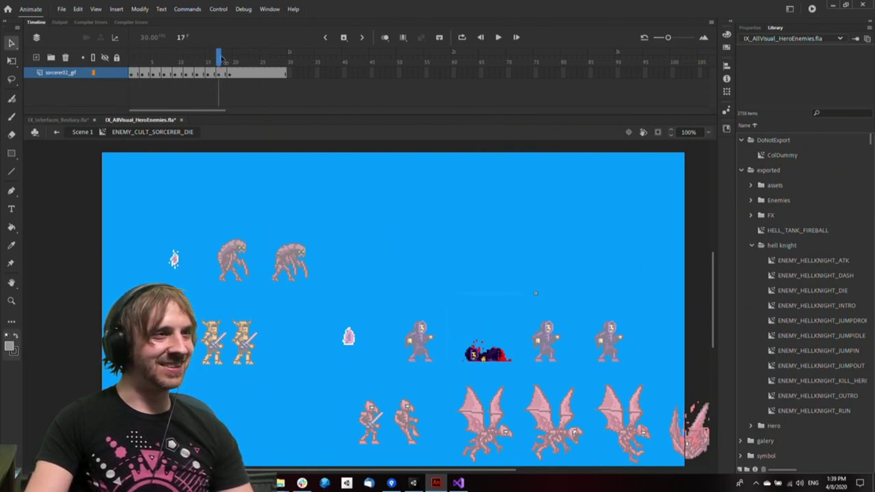
double_click(380, 244)
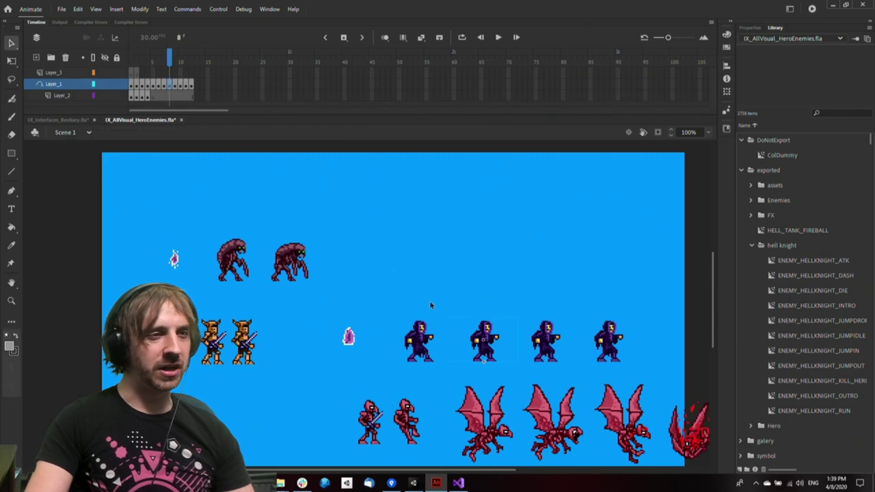
Look into the third hooded sorcerer and the horned skeleton's ENEMY_SKE_ARMOR_SWO_ATK, IDLE and RUN symbols
double_click(553, 343)
double_click(272, 314)
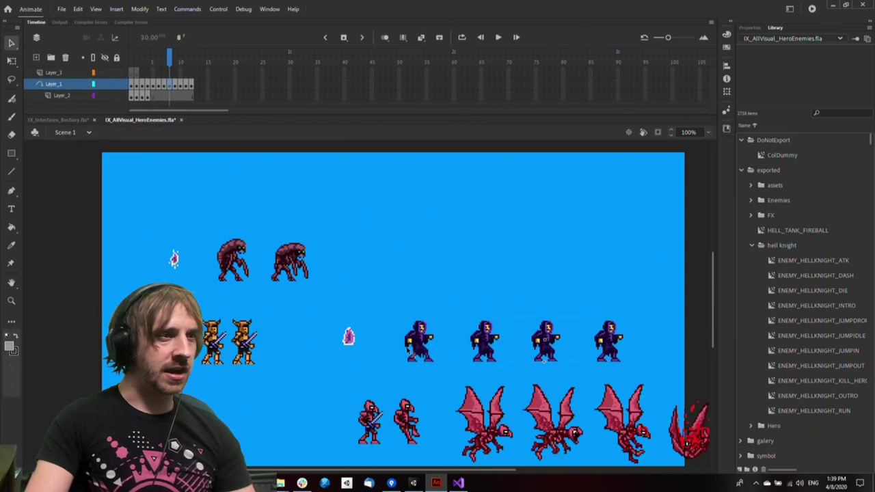
double_click(247, 345)
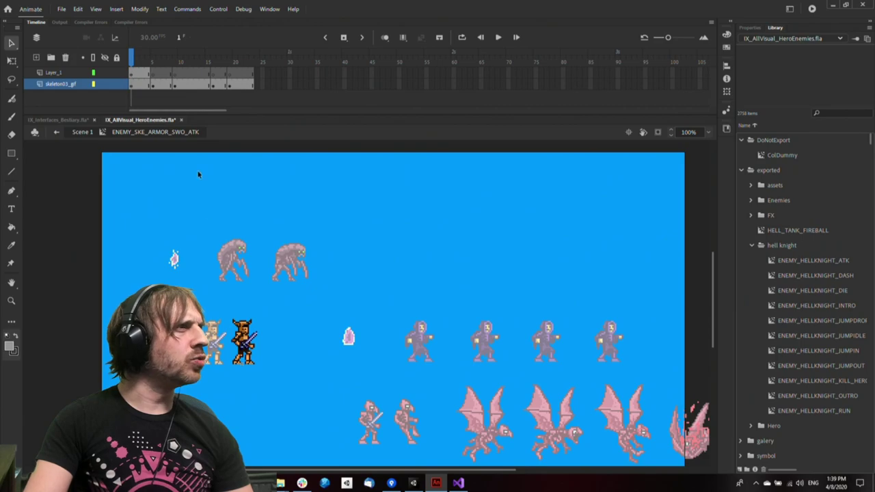
double_click(180, 328)
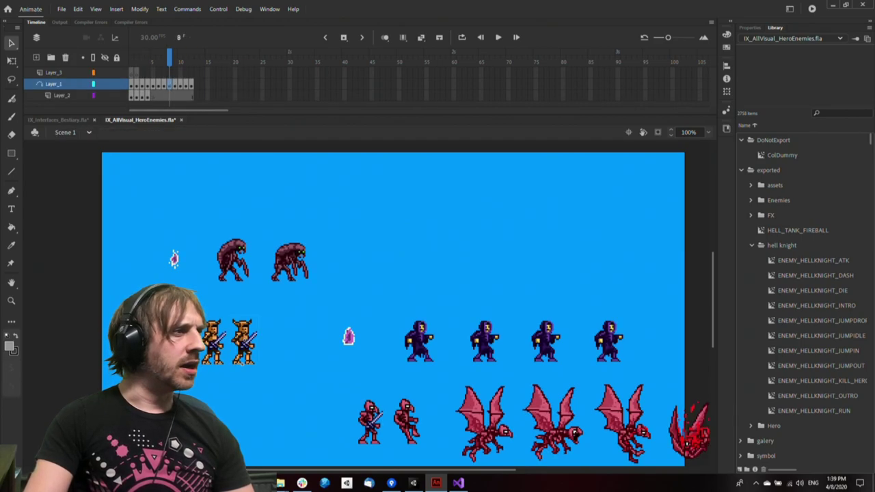
double_click(182, 343)
double_click(213, 344)
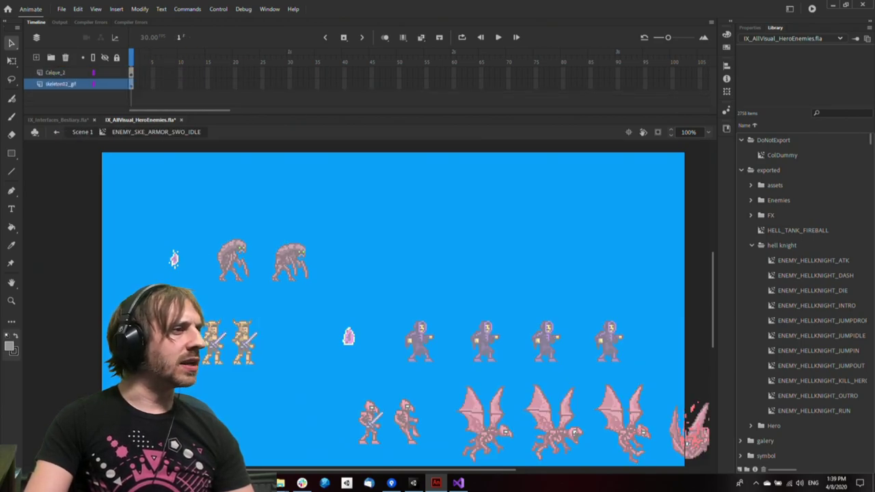
double_click(213, 346)
double_click(213, 347)
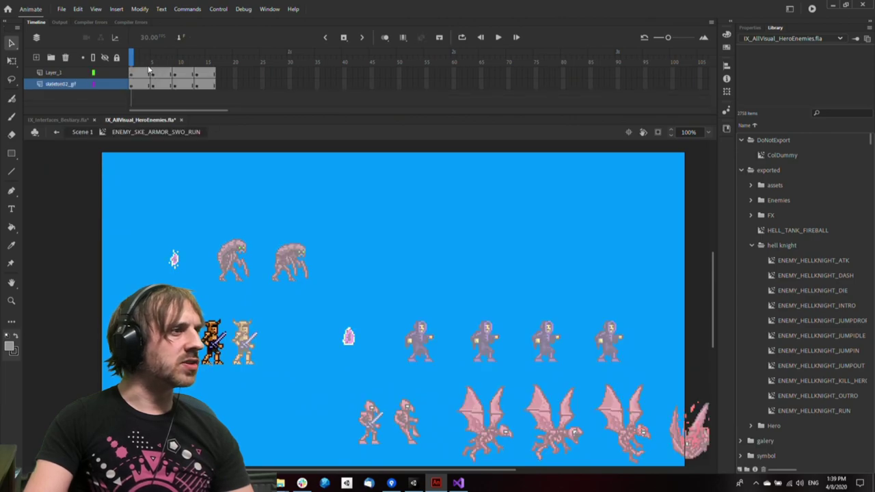
View the hunched bug enemy's ENEMY_BUG_SORCERER_DIE and ENEMY_BUG_SORCERER_WALK animations, and return to the main scene
double_click(249, 251)
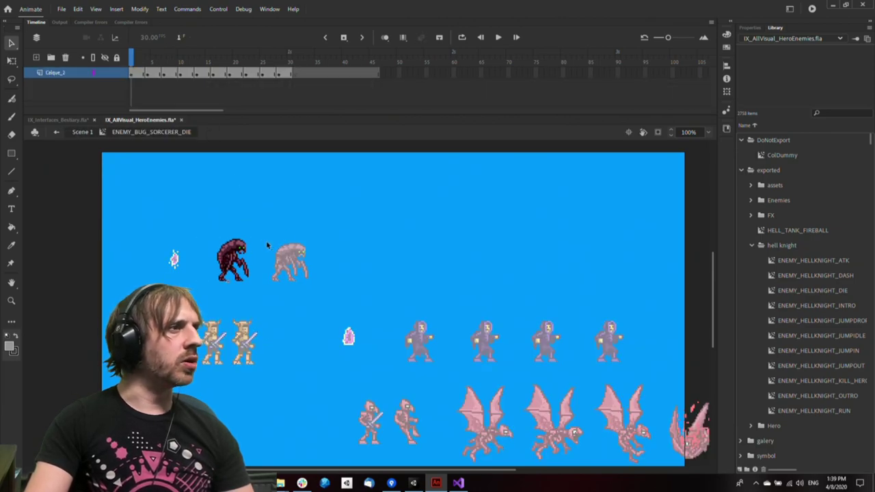
double_click(268, 244)
double_click(290, 254)
drag(159, 73, 212, 77)
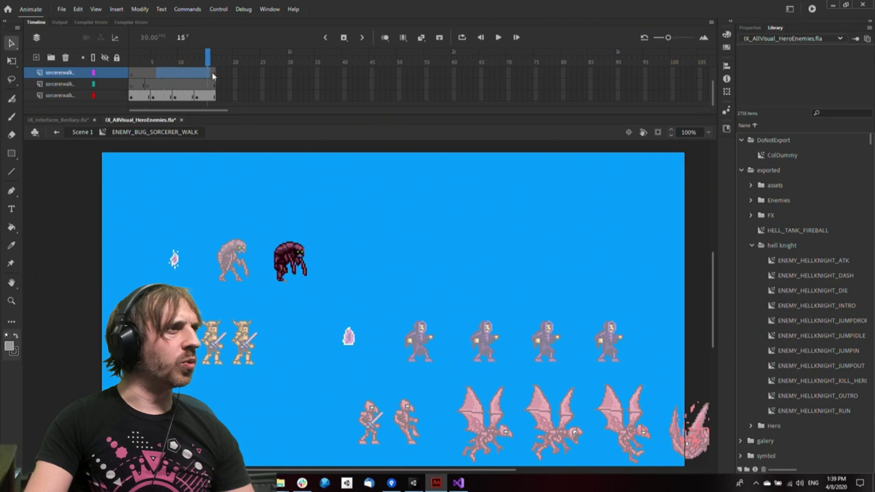
double_click(359, 257)
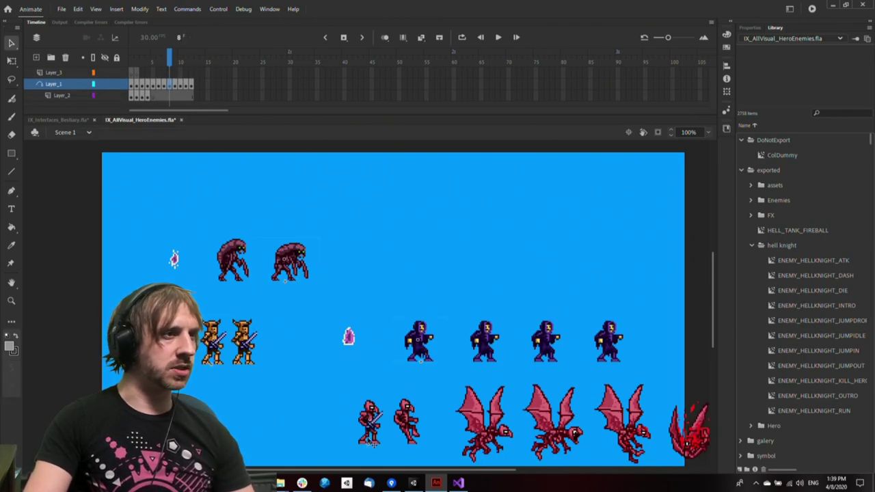
Copy the horned skeleton, bug sorcerer, hooded sorcerer and red sword skeleton into UI_BESTIARY in IX_Interfaces_Bestiary.fla
drag(308, 257, 422, 197)
key(ctrl+z)
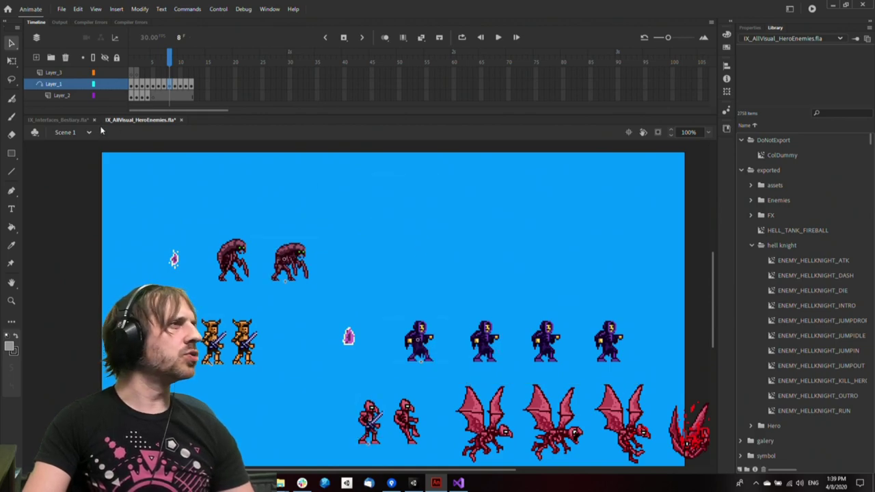
click(71, 120)
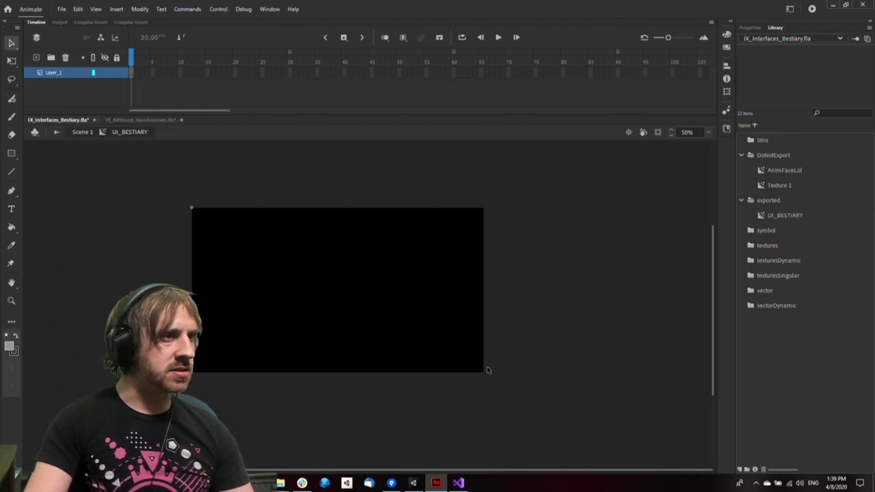
key(ctrl+v)
click(534, 380)
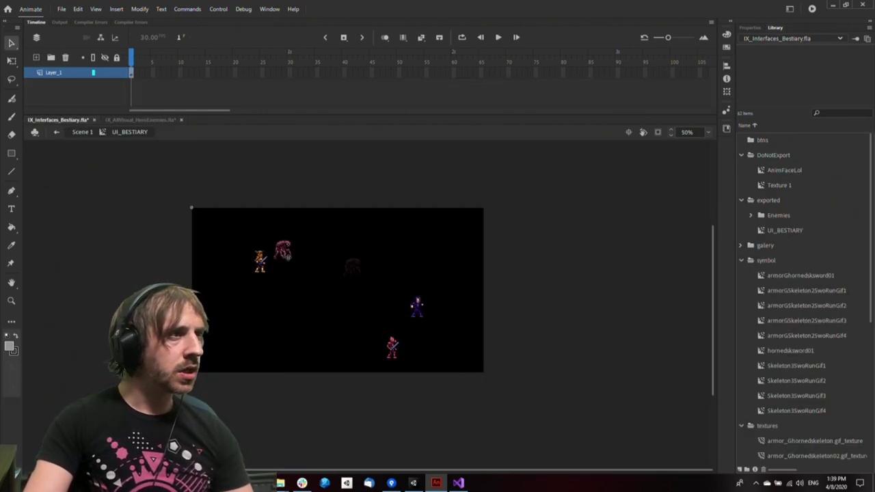
Arrange the four pasted enemies in a two-by-two grid on the left half of the black stage
drag(205, 301, 277, 248)
drag(338, 365, 392, 339)
drag(394, 351, 231, 294)
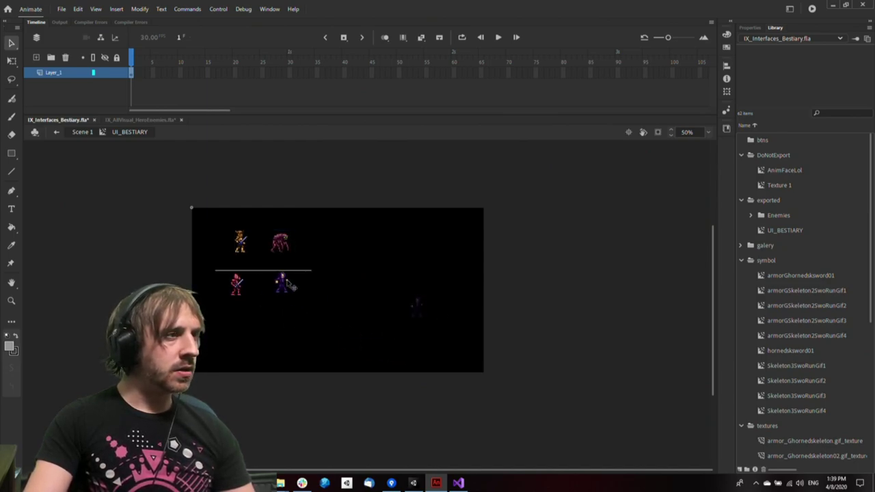
drag(289, 284, 288, 283)
drag(210, 322, 316, 221)
drag(286, 248, 287, 268)
click(355, 299)
drag(355, 299, 366, 303)
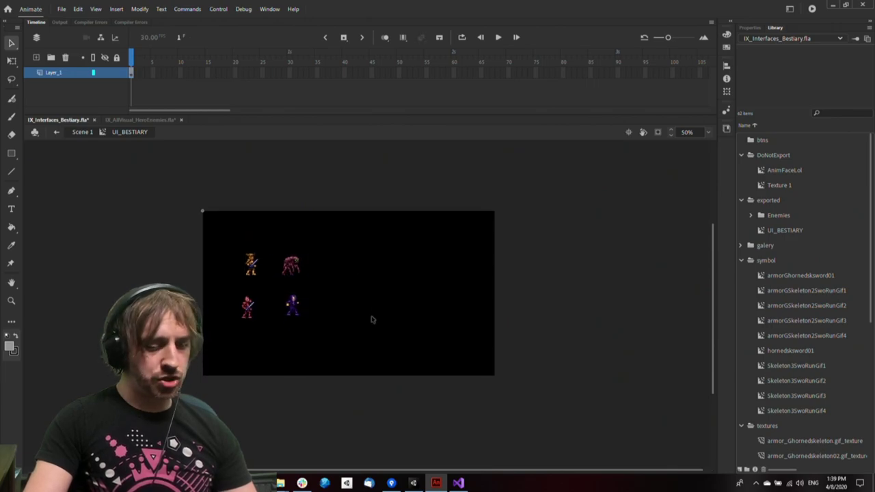
Add a layer above the locked enemy layer and brush a rough two-page open book outline across the stage
right_click(60, 72)
click(103, 130)
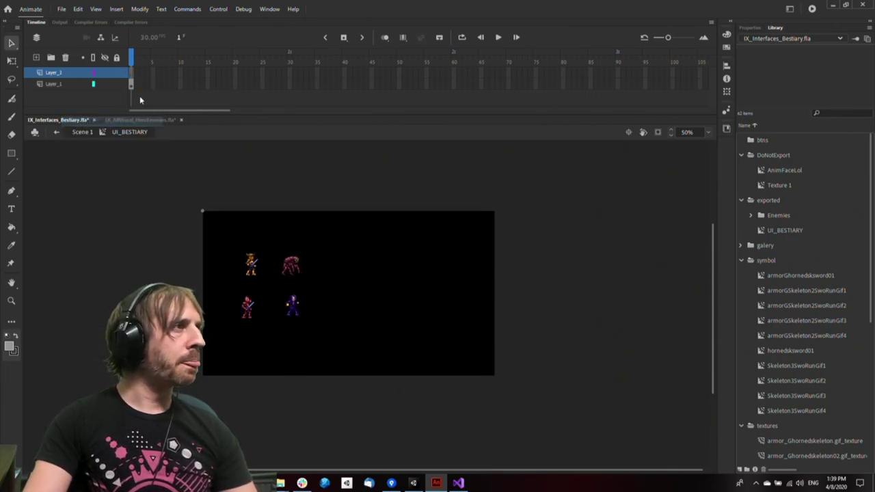
key(b)
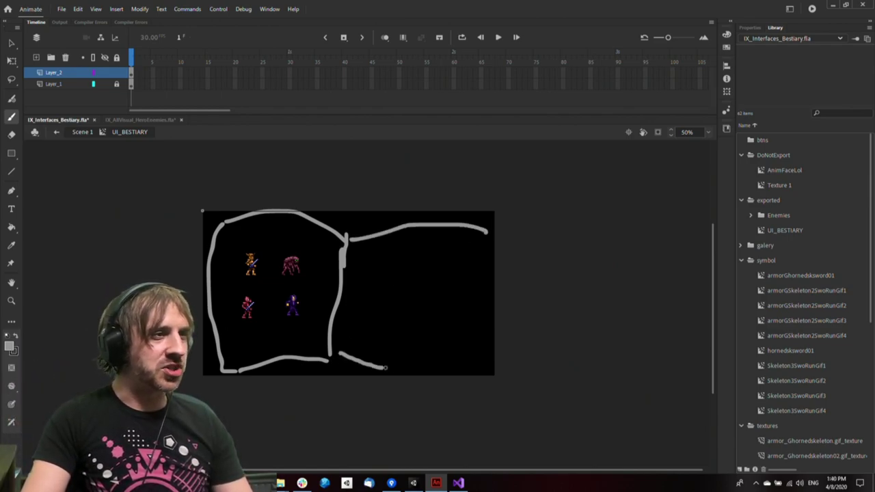
key(v)
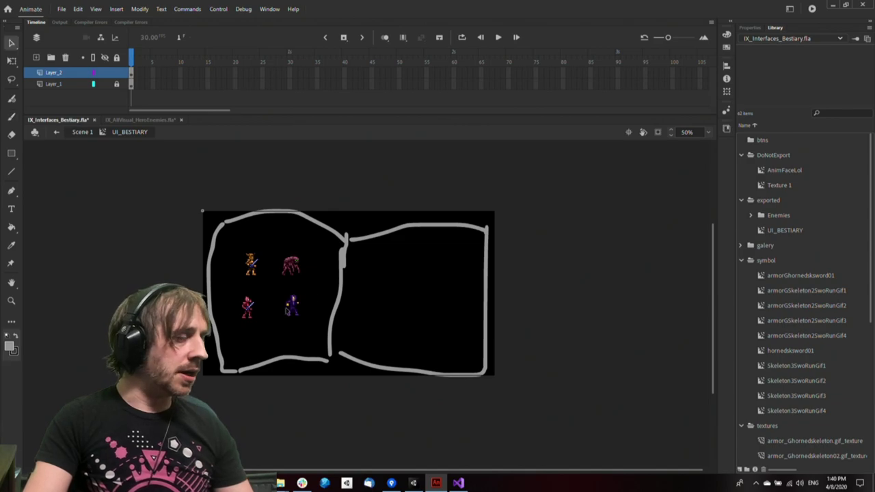
Move the horned skeleton slightly up and left on the unlocked Layer_1, and turn Layer_2 into a locked guide layer
ctrl+click(312, 309)
drag(418, 313, 424, 346)
ctrl+shift+click(404, 343)
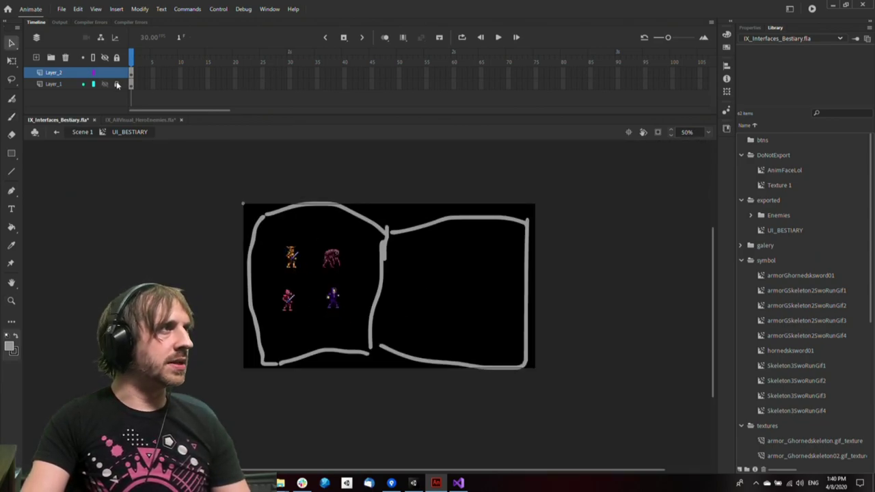
drag(292, 261, 285, 254)
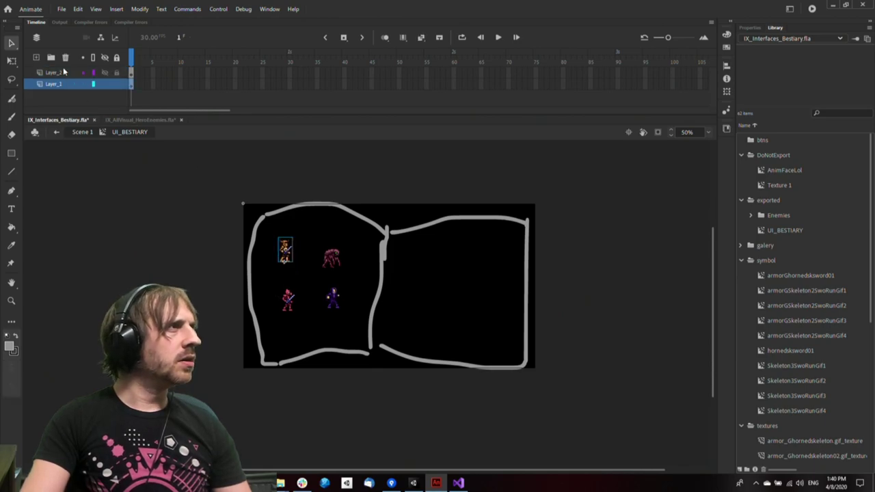
right_click(63, 73)
click(82, 194)
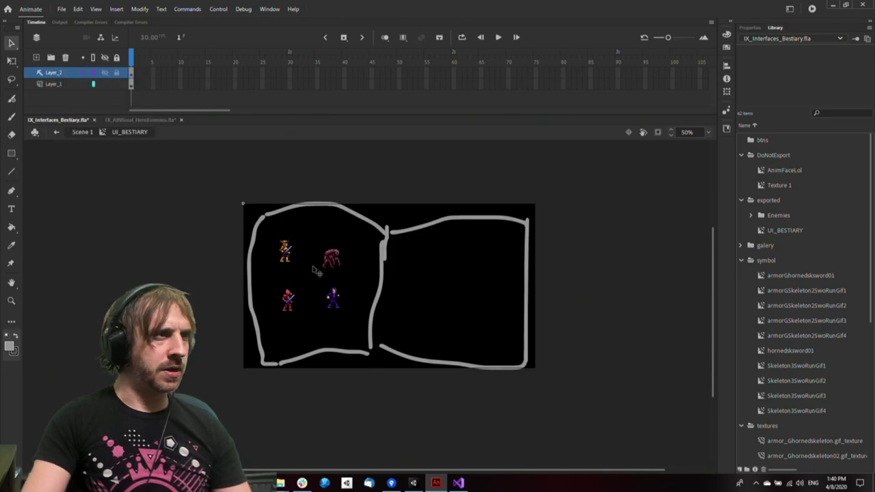
click(117, 73)
Straighten the rows and columns of the four enemies on the left page
drag(283, 252, 330, 248)
drag(288, 301, 286, 292)
drag(337, 303, 334, 297)
Duplicate the four enemies onto the right page and shift the copies down inside its outline
drag(279, 318, 482, 275)
key(shift+Down)
key(shift+Down)
key(shift+Down)
key(shift+Down)
key(shift+Down)
key(shift+Down)
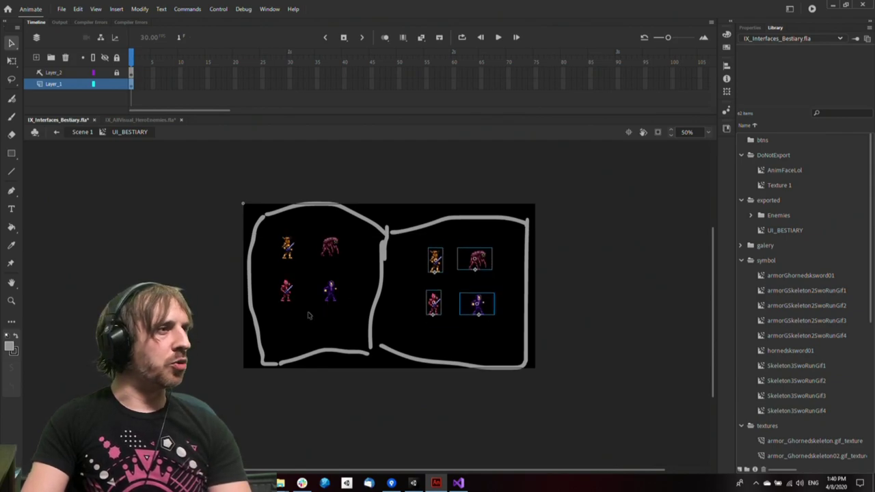
Shift the left page's four enemies down to roughly the height of the right page's copies
drag(333, 321, 275, 236)
key(shift+Down)
key(shift+Down)
key(shift+Down)
key(shift+Down)
key(shift+Down)
key(shift+Down)
key(shift+Down)
key(shift+Down)
click(418, 324)
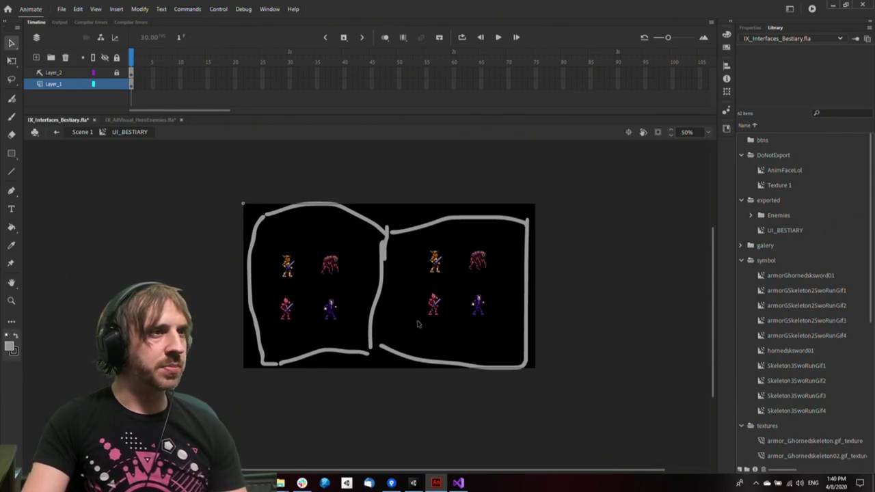
Add a keyframe with the eight enemies at frame 2 of Layer_1
drag(418, 324, 497, 246)
click(132, 85)
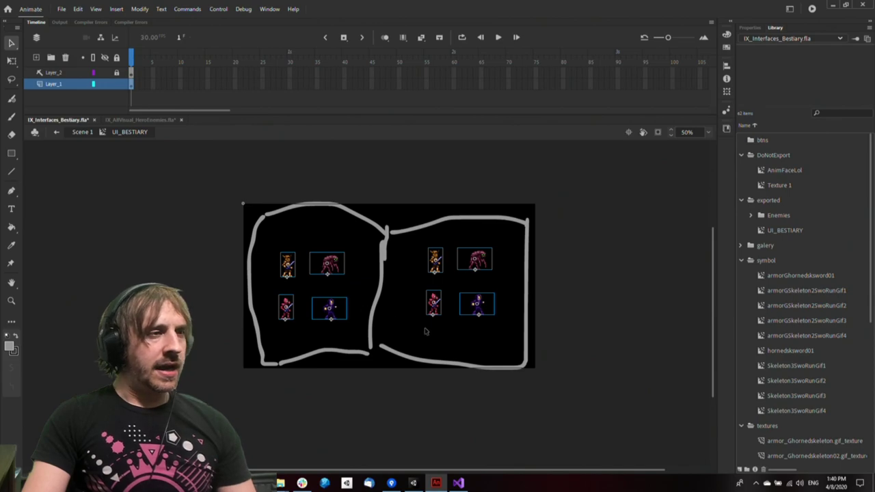
click(138, 83)
key(F6)
click(124, 230)
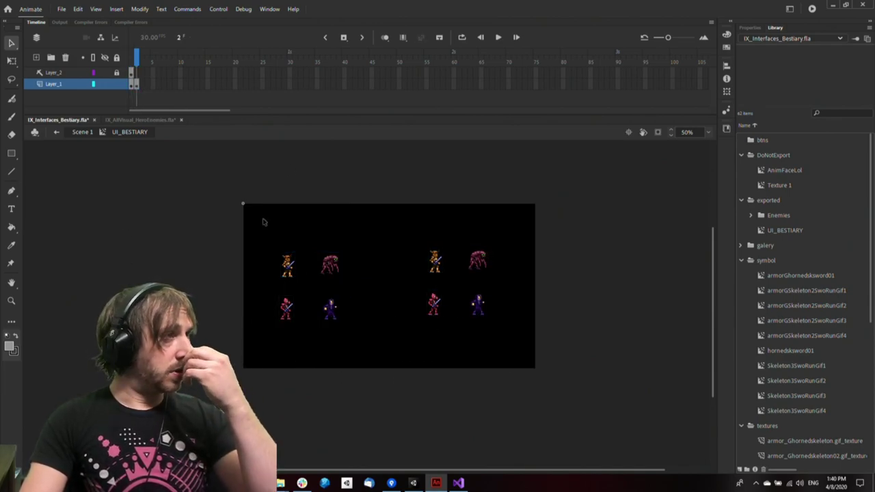
Compare frames 1 and 2, select the eight enemies on frame 1, and undo the added keyframe
click(137, 63)
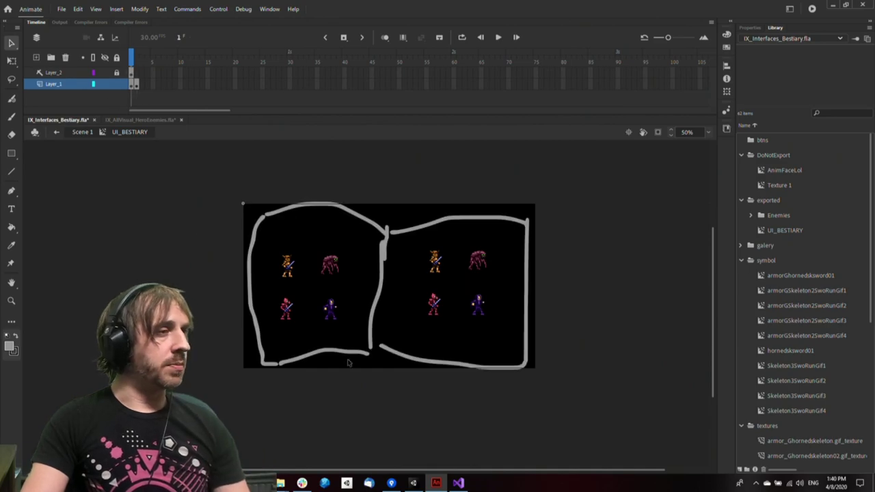
drag(272, 333, 365, 270)
shift+drag(425, 337, 499, 249)
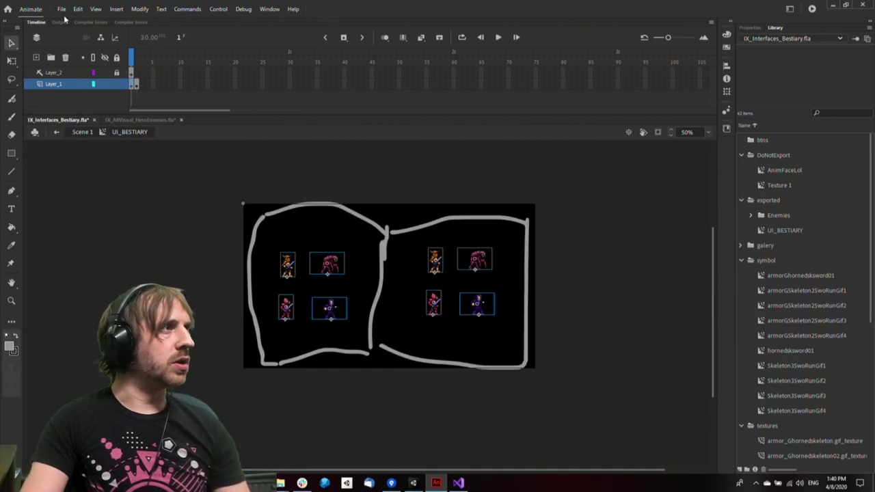
click(137, 62)
key(comma)
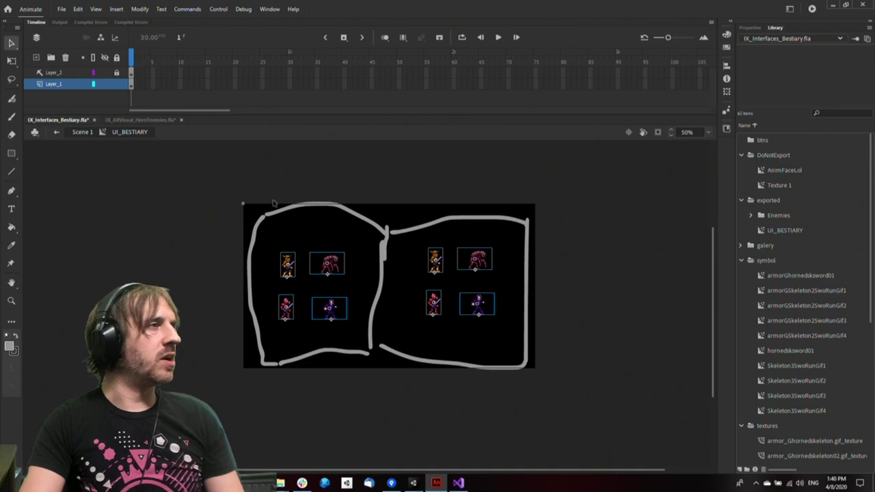
key(period)
key(ctrl+z)
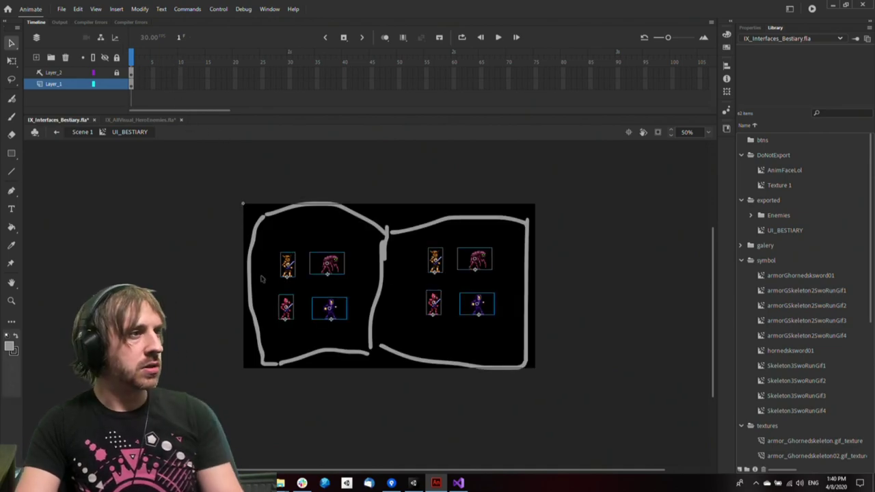
Convert all eight enemies on Layer_1 into a movie clip symbol named Pages
click(285, 340)
key(ctrl+a)
key(F8)
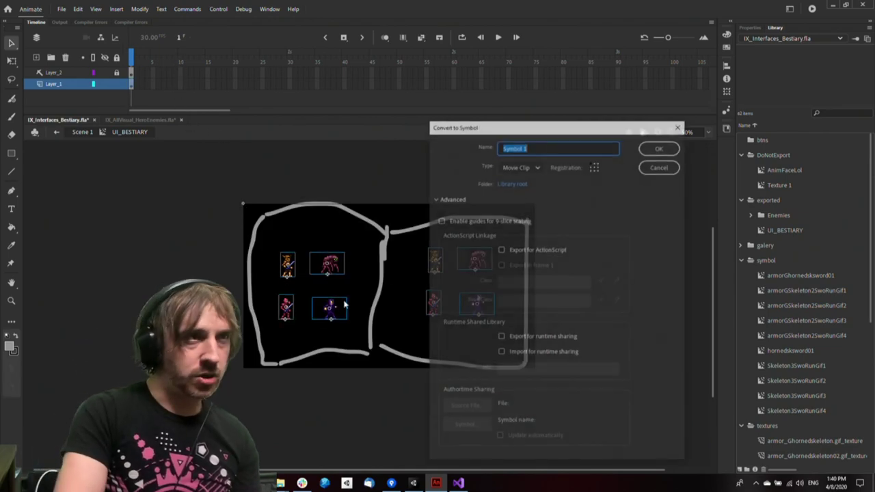
text(Pages)
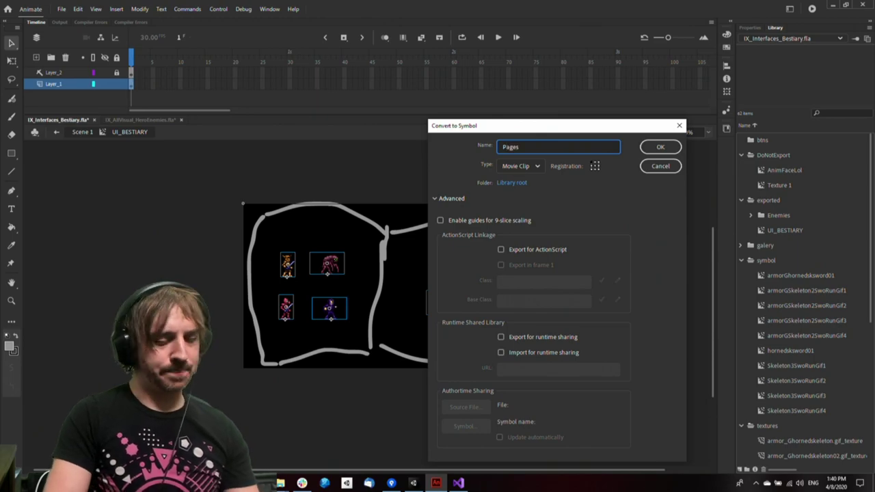
Create the movie clip symbol under the name UIPages and open it for editing
key(Home)
text(UI)
key(Return)
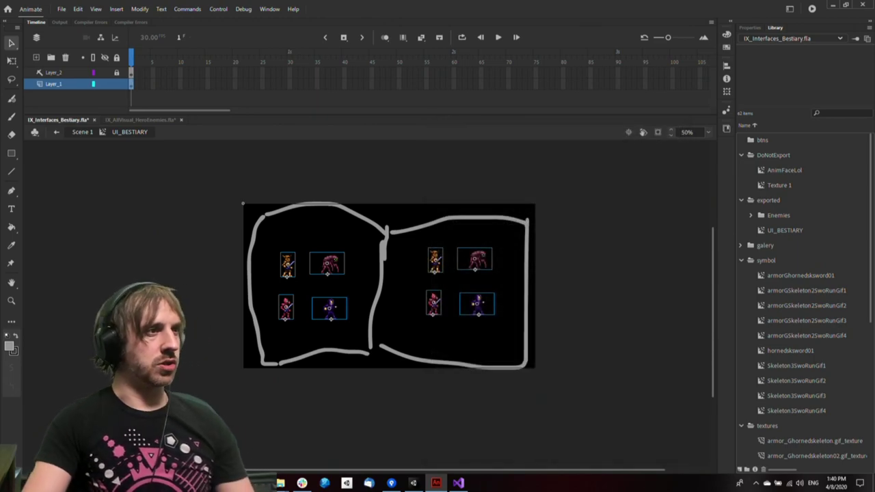
double_click(338, 274)
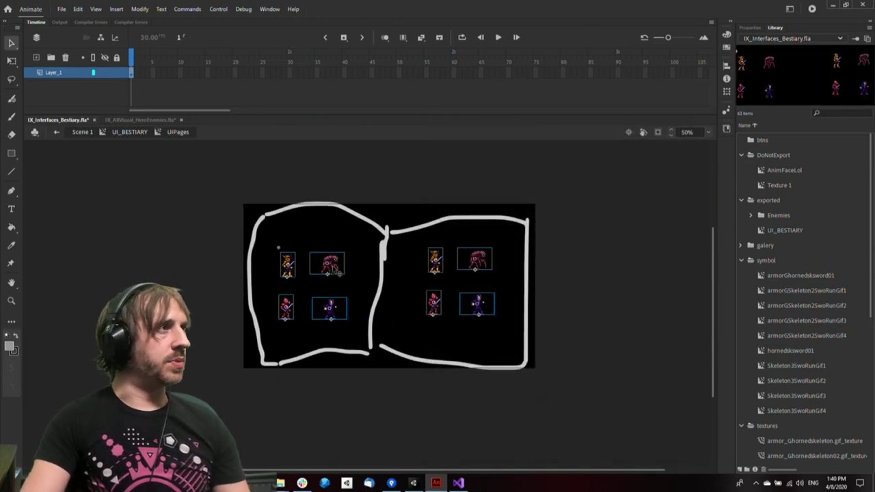
Add keyframes at frames 2 and 3 of Layer_1 that repeat the page enemies
click(137, 75)
key(F6)
click(291, 361)
drag(280, 342, 471, 244)
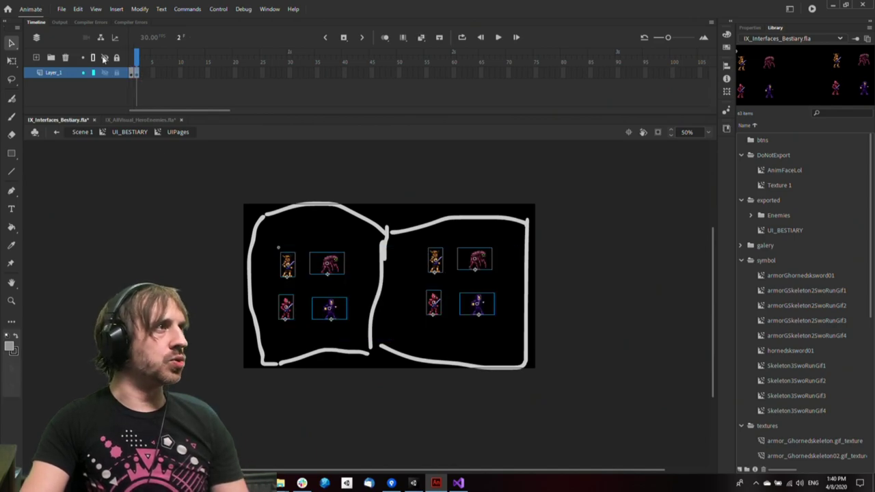
click(143, 81)
drag(141, 76, 137, 113)
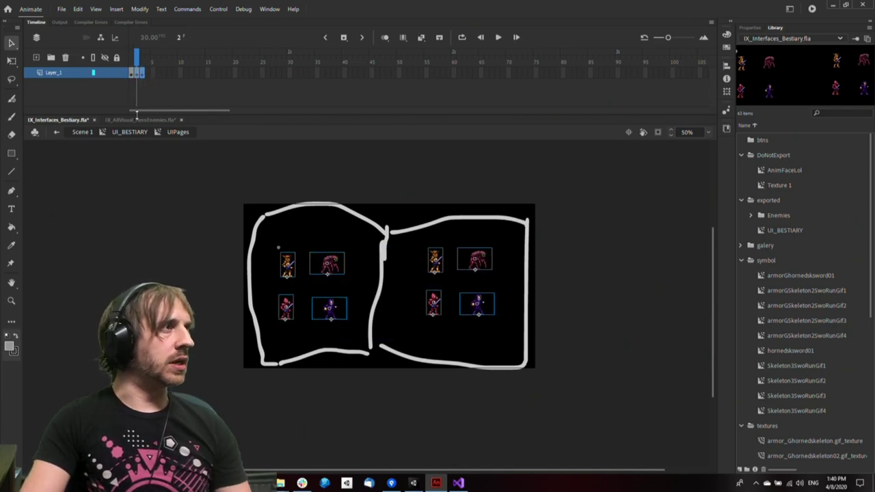
Preview the flying demon's idle animation in IX_AllVisual_HeroEnemies.fla and copy the demon instance
click(140, 120)
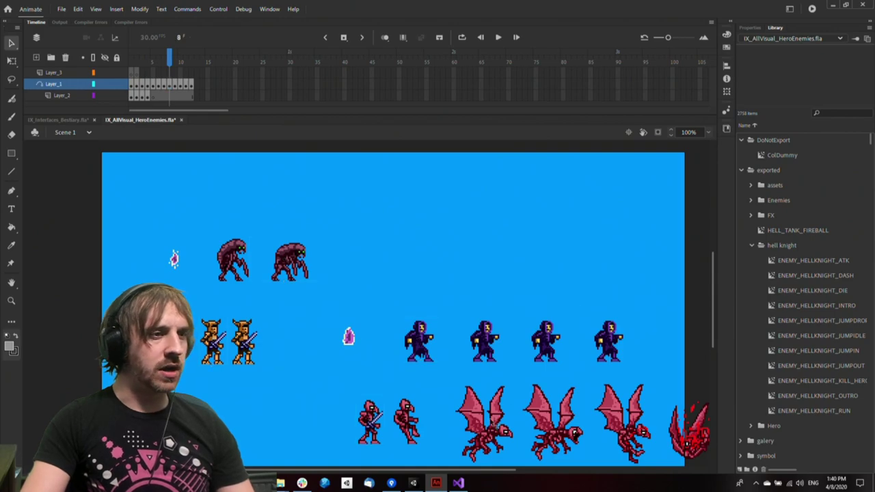
double_click(494, 425)
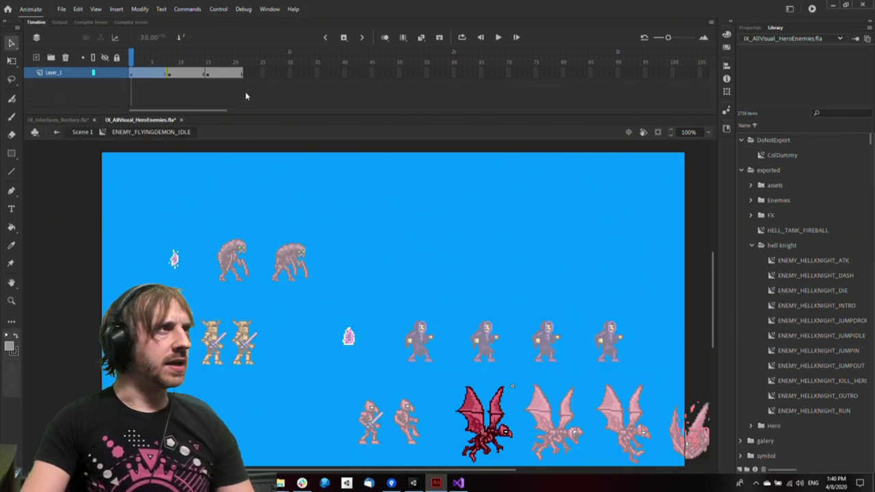
drag(164, 61, 240, 59)
double_click(650, 300)
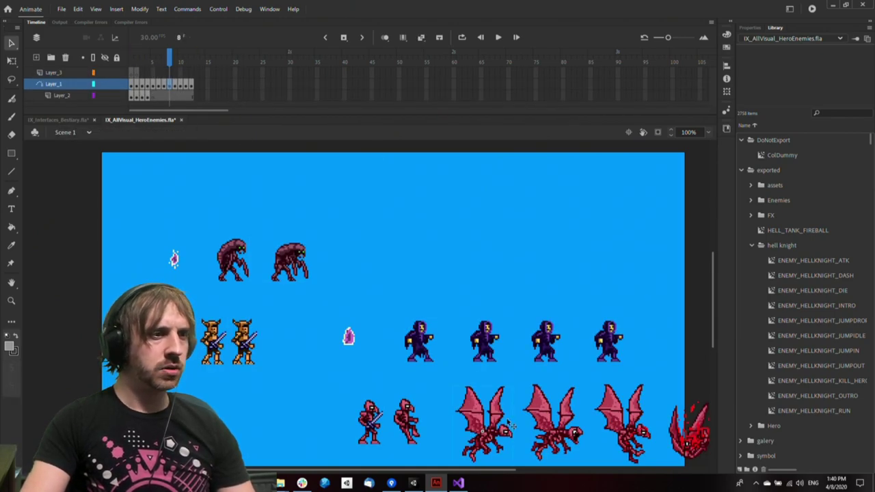
In IX_Interfaces_Bestiary.fla, replace the four right-page enemies on frame 2 with the copied flying demon
click(66, 120)
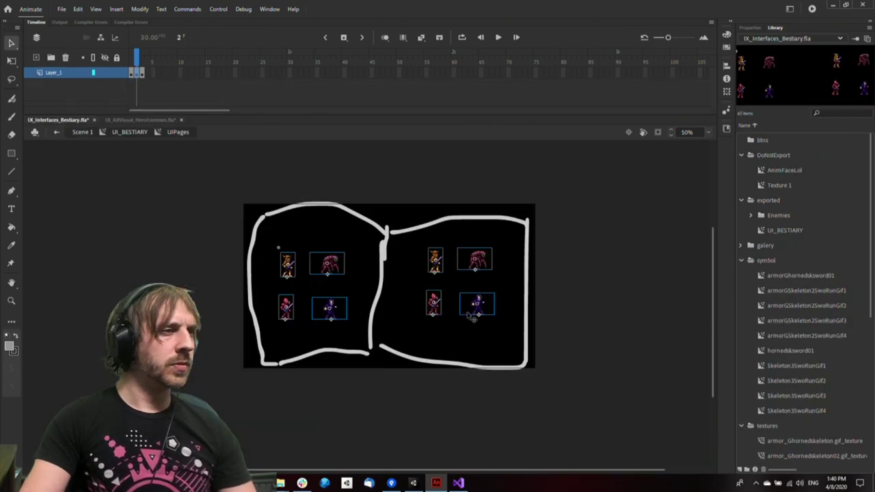
drag(414, 322, 496, 253)
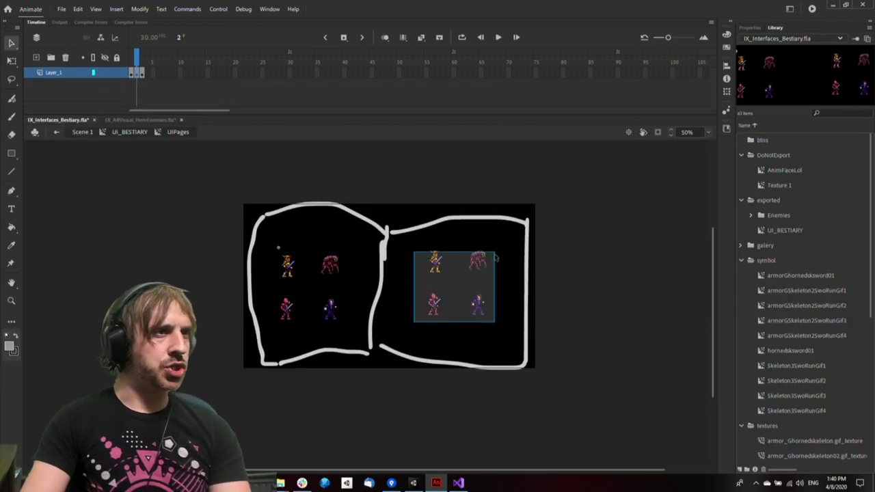
key(Delete)
key(ctrl+v)
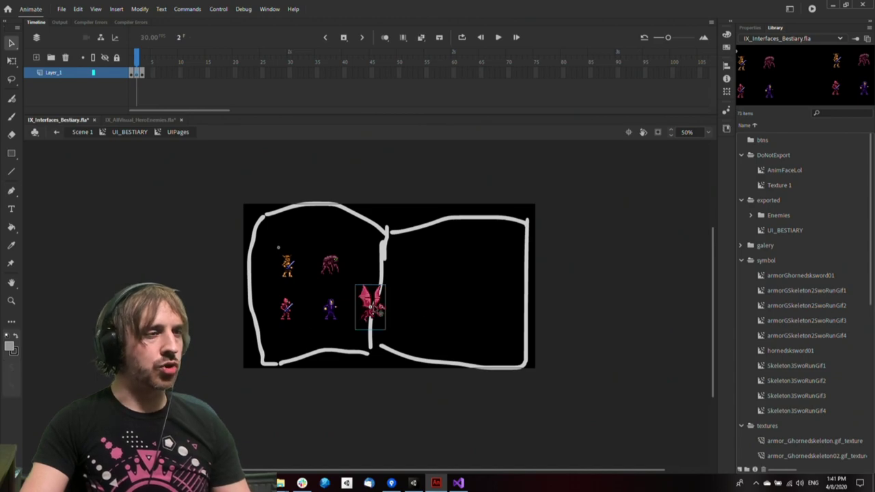
drag(380, 313, 431, 300)
Inspect the tormentor's attack and run symbols on frame 11 of IX_AllVisual_HeroEnemies.fla and copy the run instance
click(145, 120)
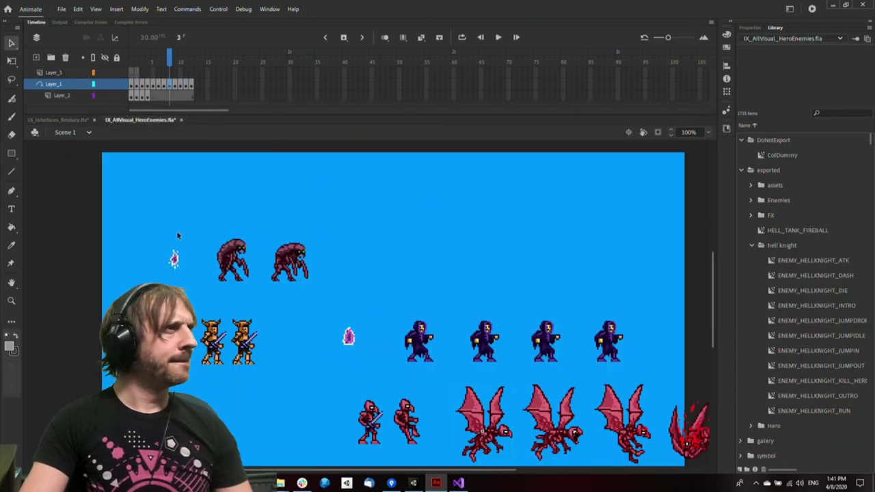
key(period)
key(period)
key(period)
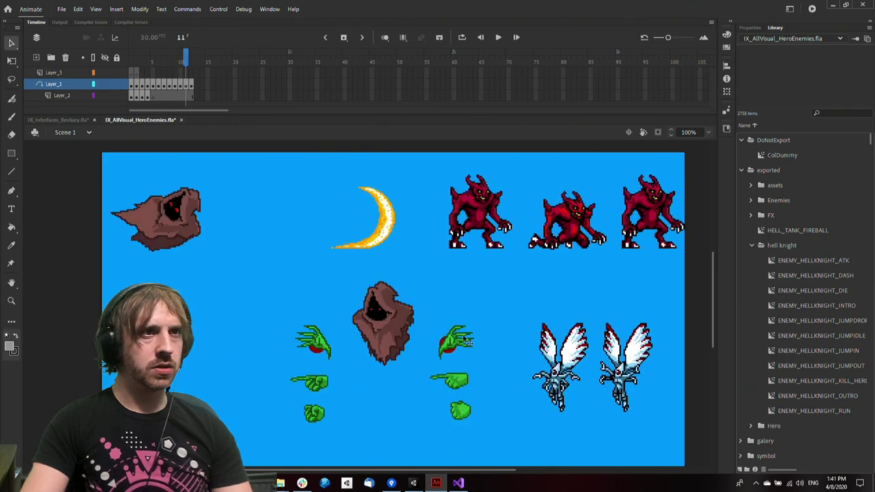
double_click(479, 213)
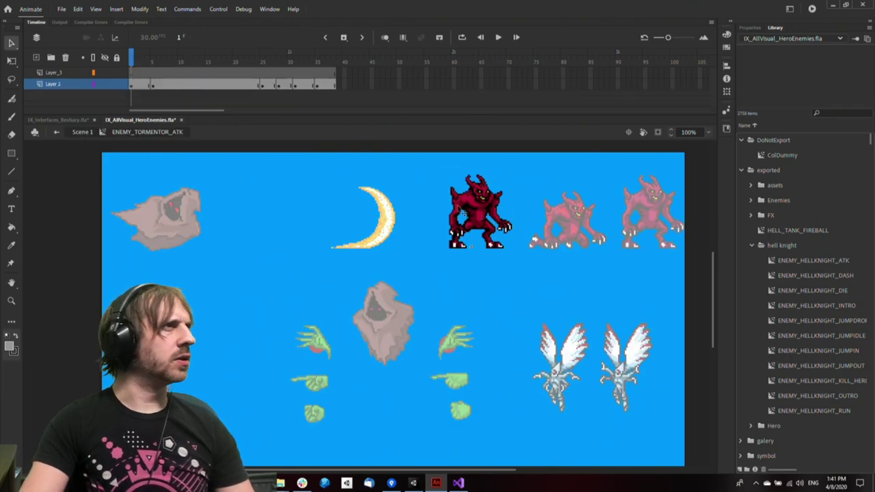
key(Return)
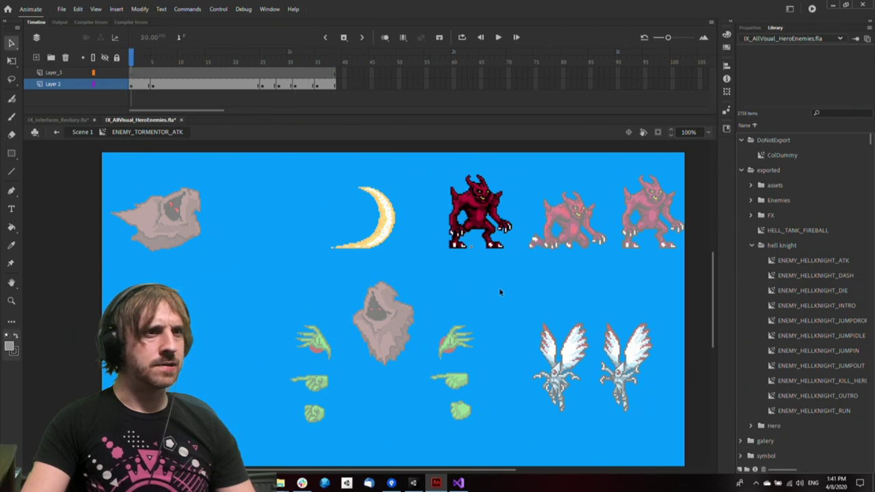
double_click(500, 291)
double_click(619, 214)
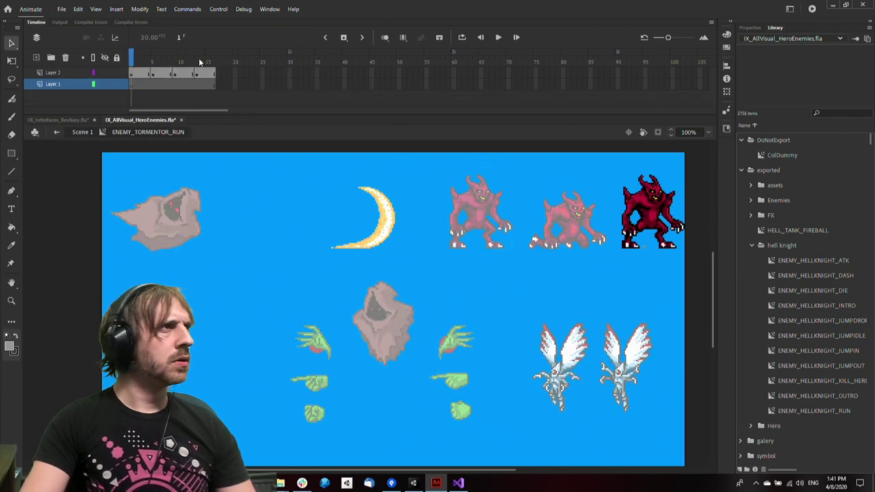
double_click(558, 275)
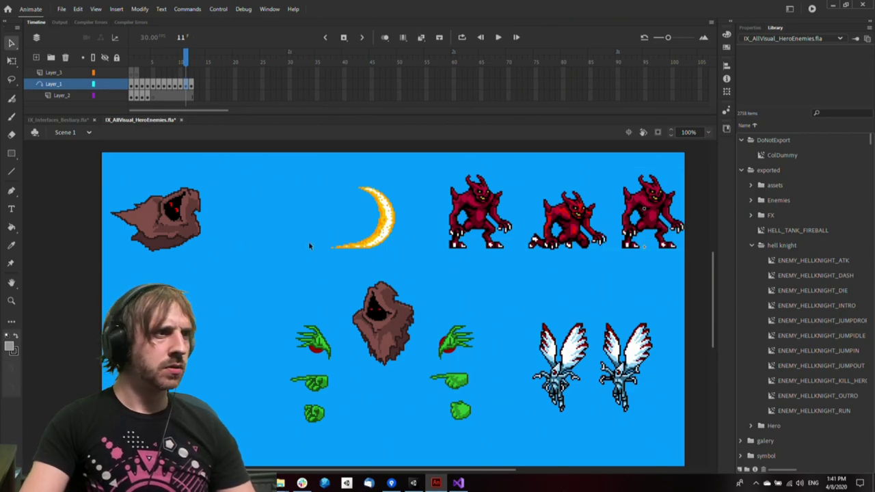
Paste the tormentor into frame 2 of UIPages and place it beside the flying demon on the right page
click(76, 120)
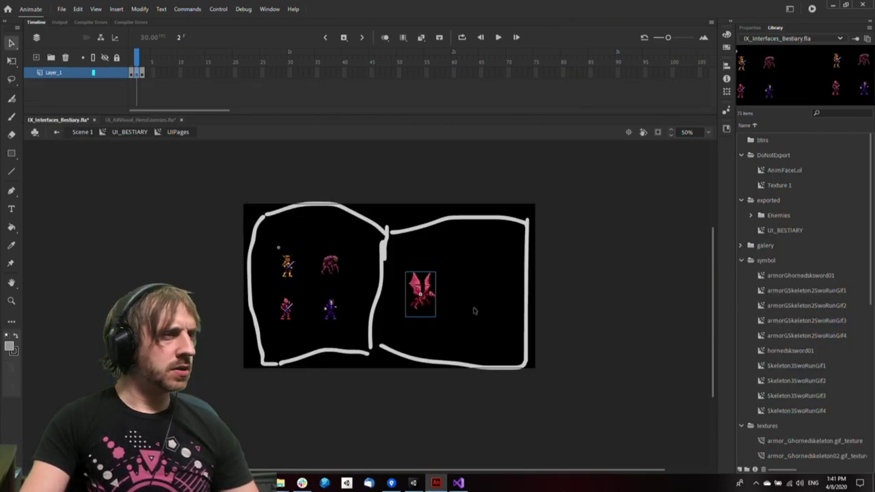
key(ctrl+v)
drag(378, 318, 491, 303)
click(438, 299)
shift+click(498, 303)
Nudge the flying demon on the right page toward the tormentor in four large increments
click(421, 312)
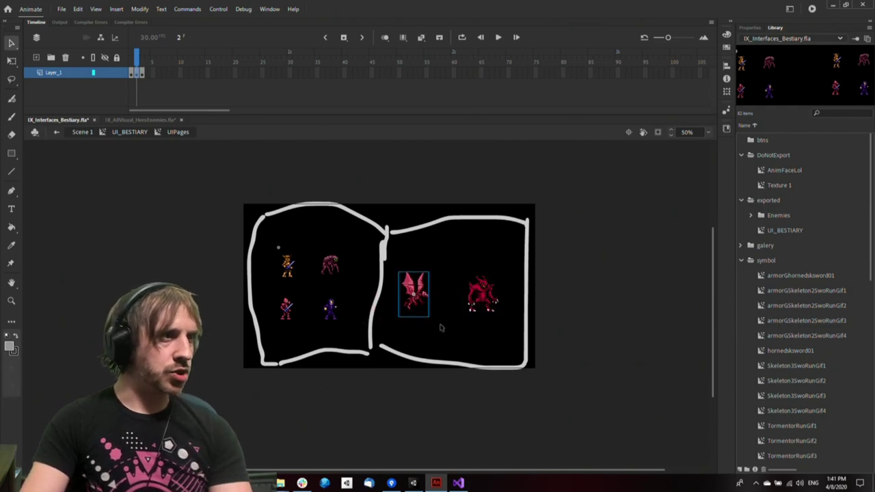
key(shift+Right)
key(shift+Right)
key(shift+Right)
key(shift+Right)
drag(283, 238, 334, 341)
drag(405, 334, 484, 343)
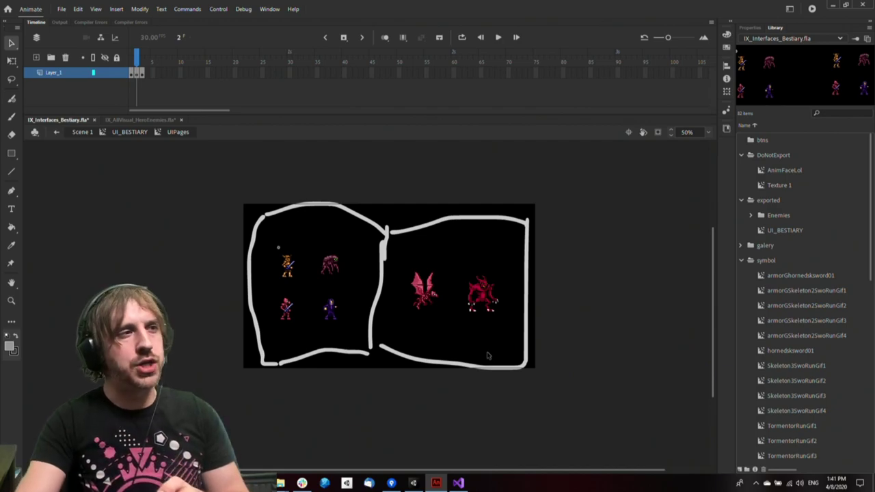
click(287, 266)
click(330, 265)
click(330, 309)
click(287, 309)
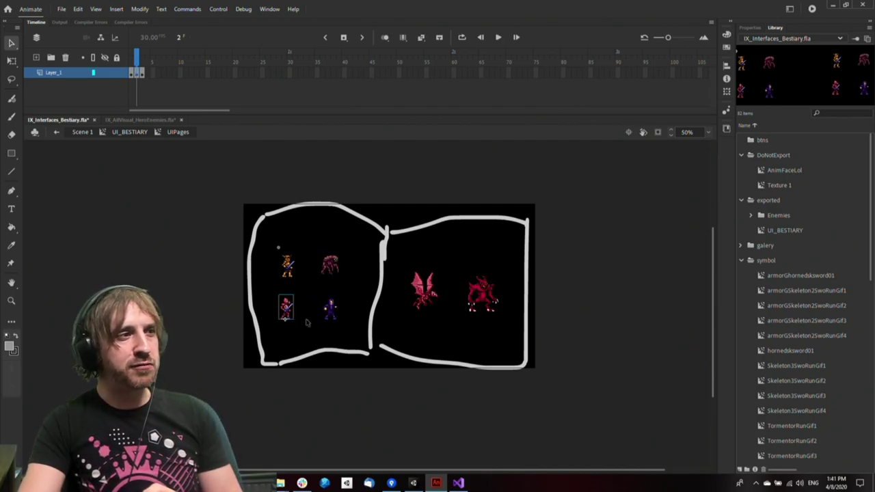
drag(527, 332, 410, 254)
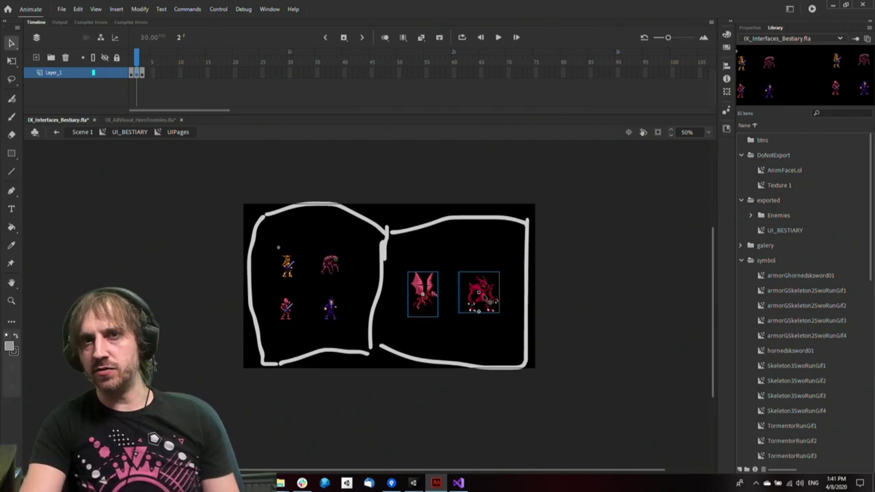
click(184, 308)
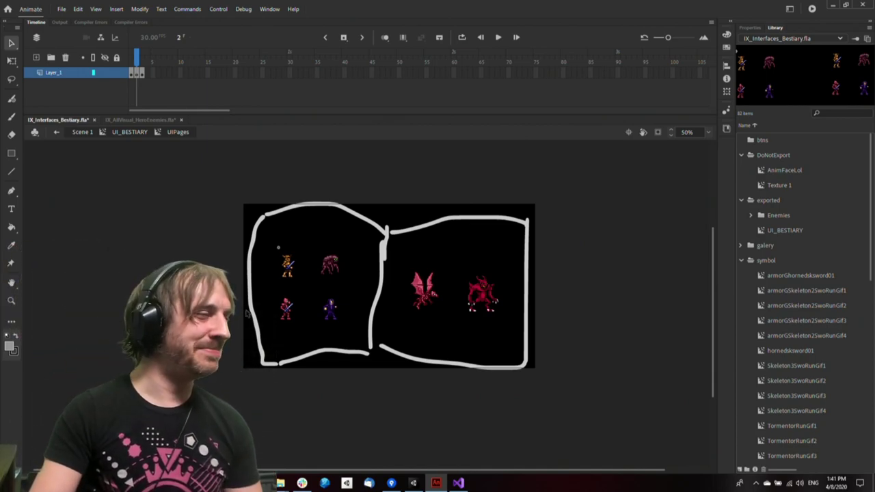
Copy the flying demon and tormentor from frame 2 and delete all eight enemies on frame 3
click(141, 56)
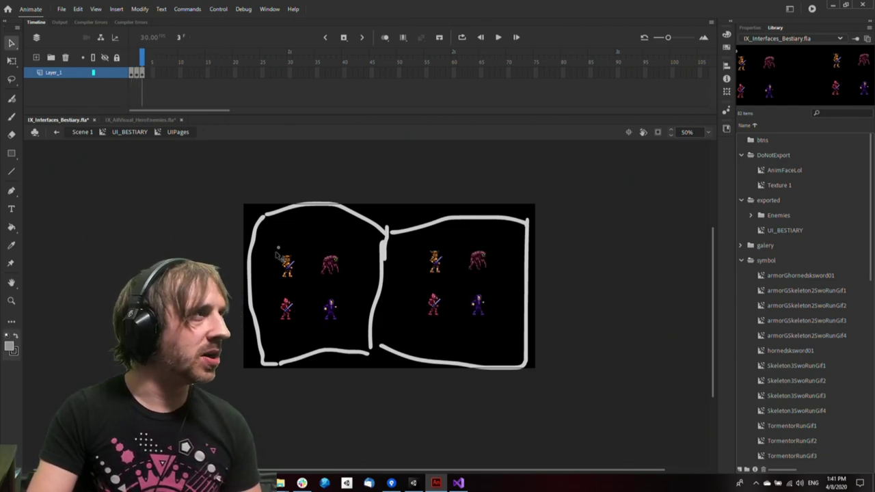
click(136, 57)
drag(420, 327, 496, 282)
click(142, 58)
drag(283, 335, 359, 264)
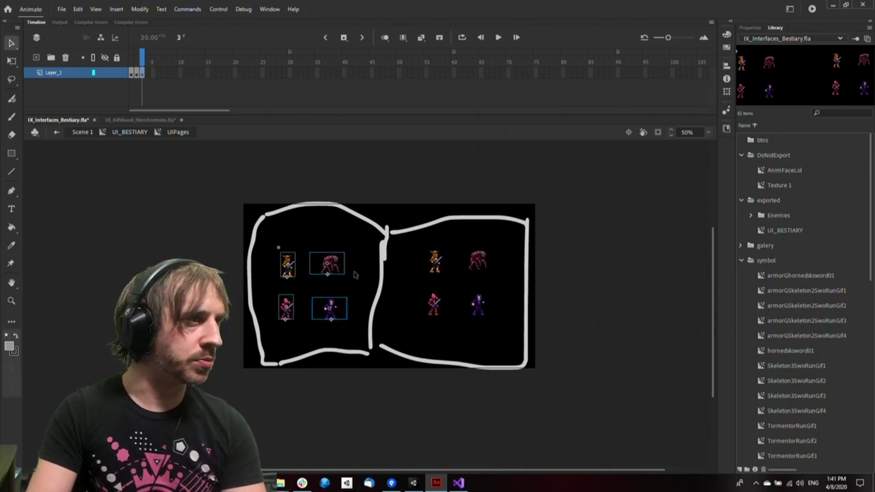
key(Delete)
drag(407, 332, 499, 254)
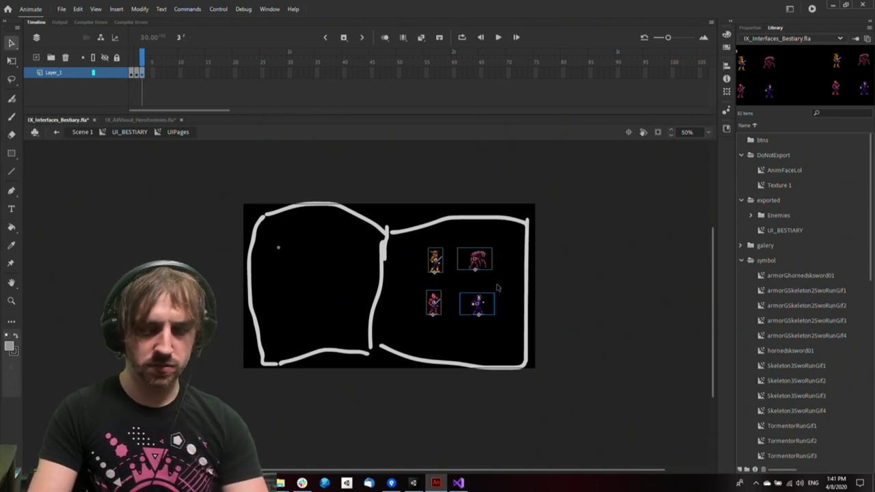
key(Delete)
Paste the flying demon and tormentor in place on frame 3 and duplicate both onto the left page
key(ctrl+shift+v)
alt+drag(482, 296, 359, 283)
click(342, 332)
Flip the left-page flying demon and tormentor horizontally and nudge the demon right to space them
click(292, 295)
key(shift+Right)
key(shift+Right)
key(shift+Right)
key(shift+Right)
key(shift+Right)
key(shift+h)
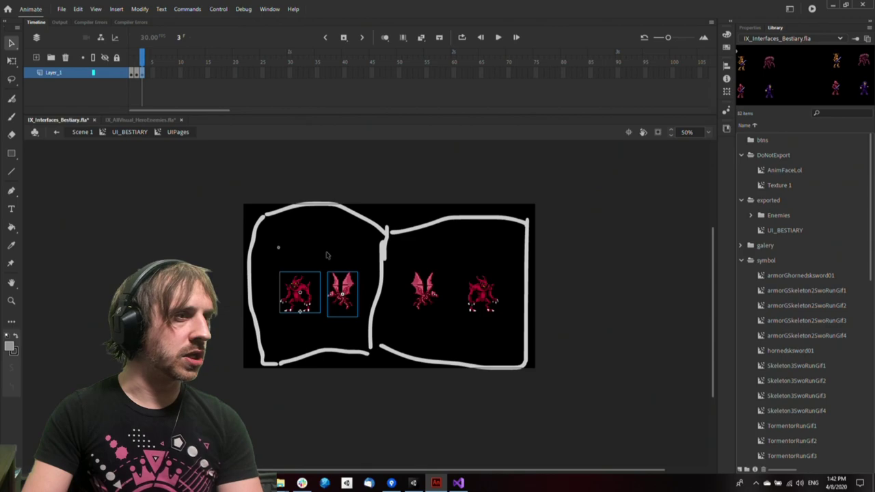
click(340, 345)
click(348, 308)
key(shift+Right)
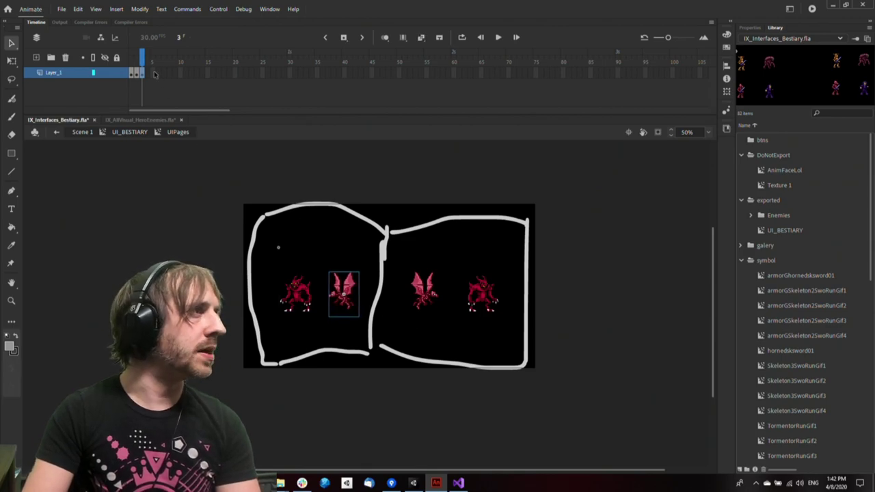
Return to frame 1 of UIPages, look closer at the enemies, and go back up to the UI_BESTIARY symbol
drag(144, 63, 131, 63)
click(333, 300)
key(z)
click(327, 299)
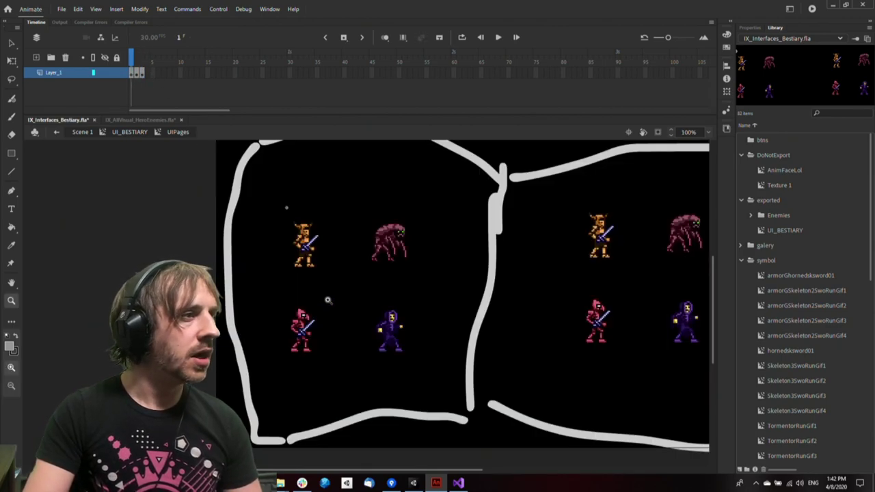
key(v)
drag(368, 278, 345, 289)
click(125, 131)
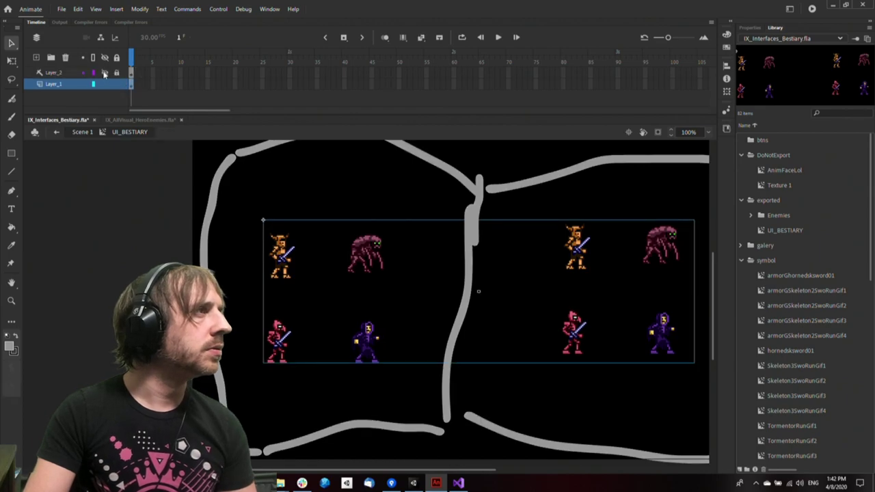
Toggle the visibility of the page-outline layer off and on to check what it contains
click(103, 73)
click(104, 73)
click(132, 74)
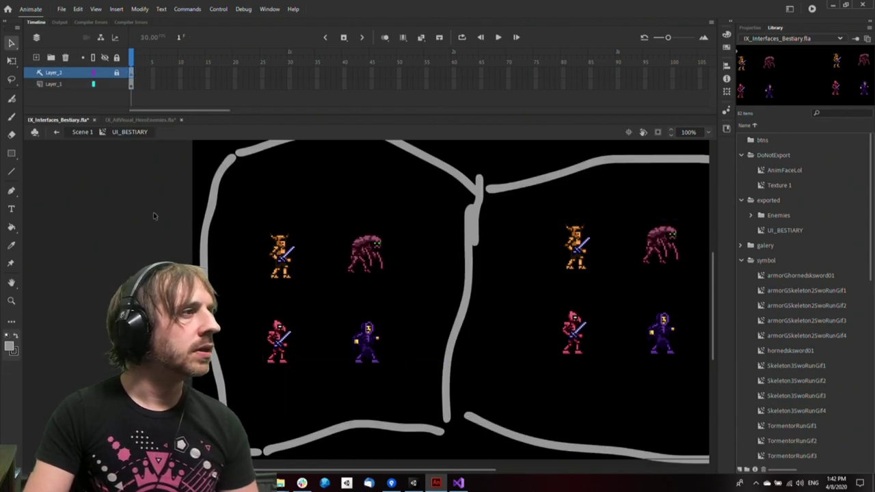
click(104, 72)
click(105, 72)
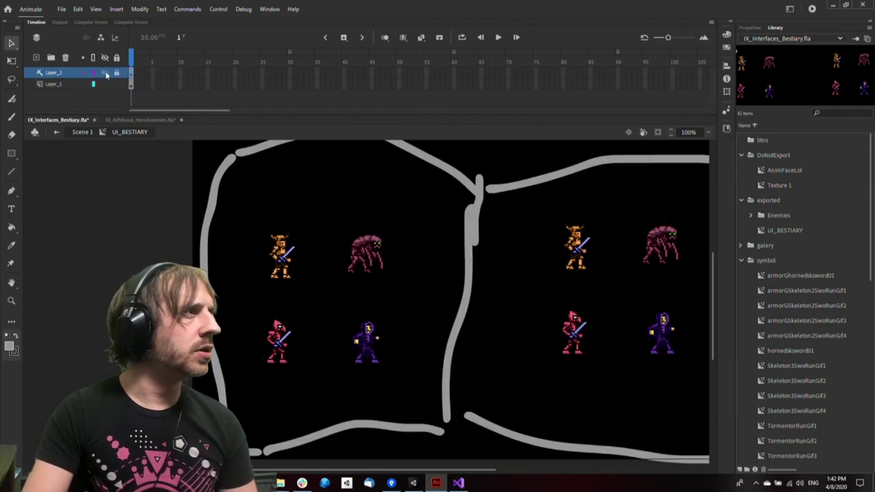
Close the IX_AllVisual_HeroEnemies.fla document
click(147, 121)
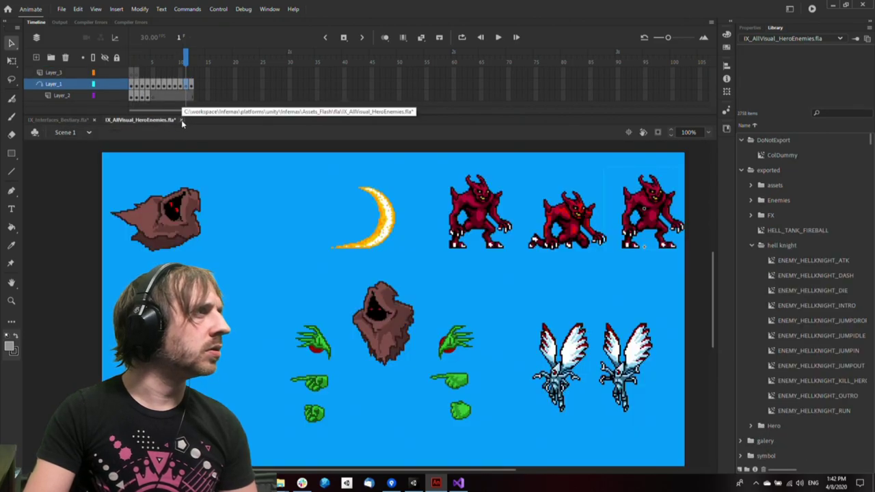
click(181, 120)
click(447, 253)
Open the recent document IX_Interfaces.fla and accept the default mapping for its missing fonts
click(62, 9)
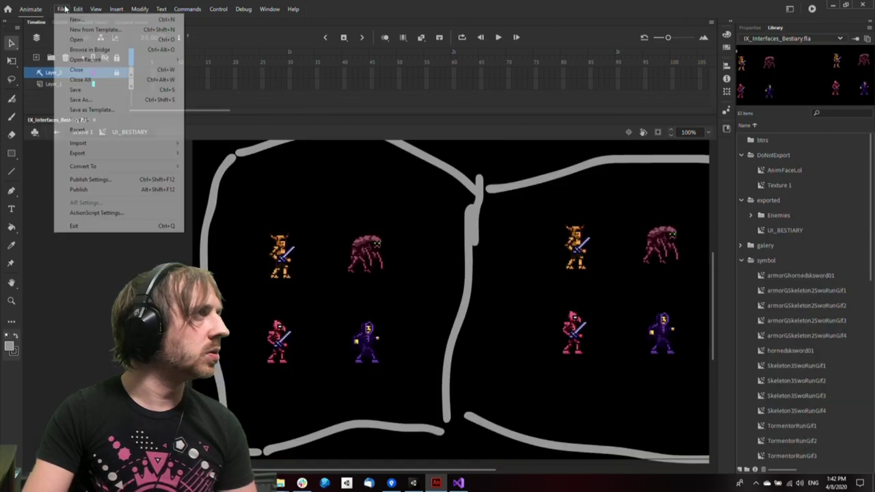
mouse_move(108, 62)
click(342, 82)
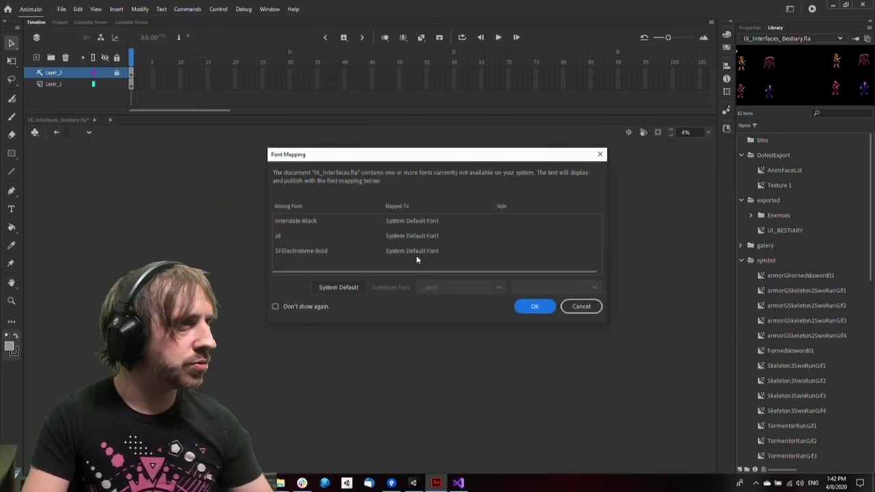
click(536, 307)
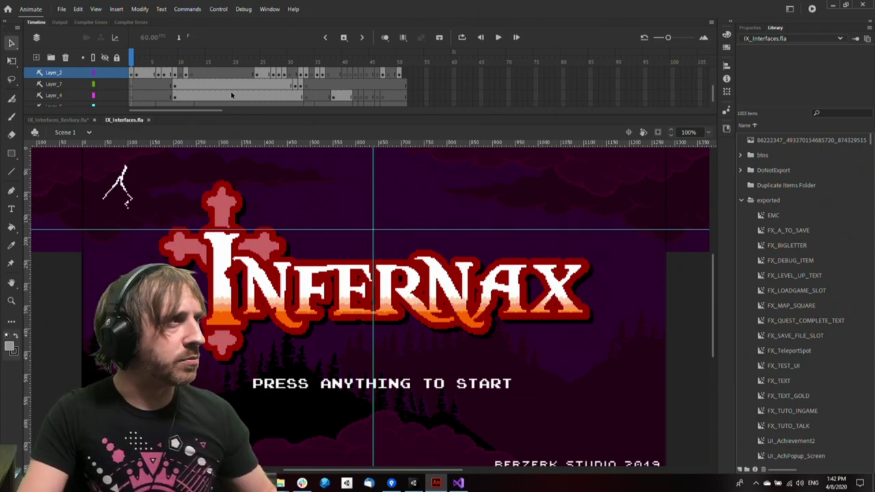
Go to frame 21 of the main timeline to find the equipment screen with weapons, skills and magic slots
key(ctrl+minus)
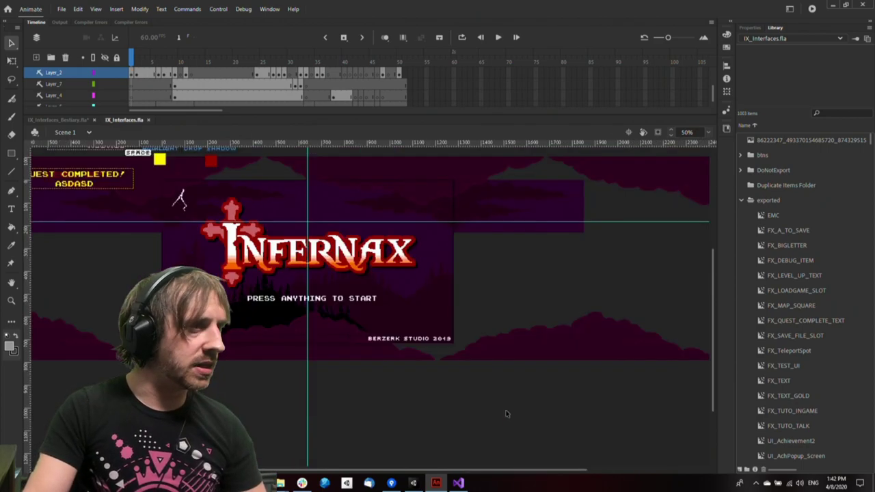
drag(157, 57, 214, 69)
mouse_move(230, 68)
mouse_down()
mouse_move(252, 71)
mouse_move(242, 72)
mouse_up()
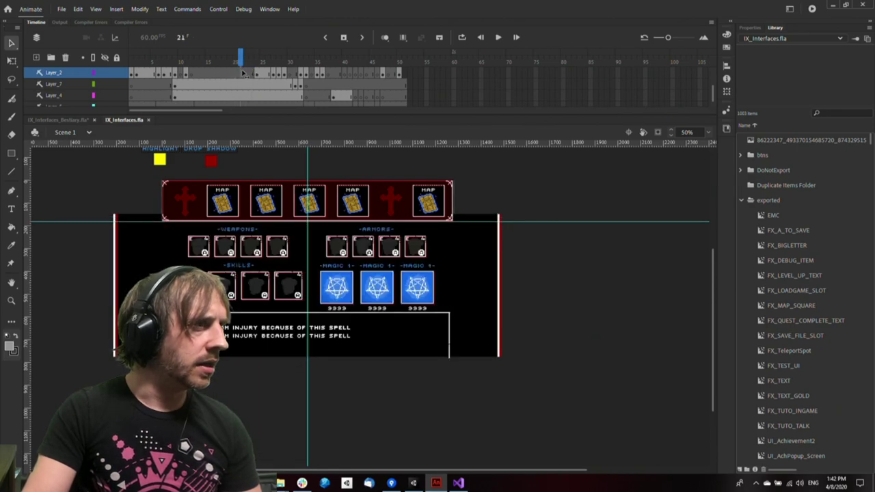
Open the fourth skill slot of the equipment screen down to its btn_itemSkills symbol and copy its contour border
key(ctrl+space)
click(278, 316)
key(space)
drag(386, 282, 359, 315)
double_click(362, 294)
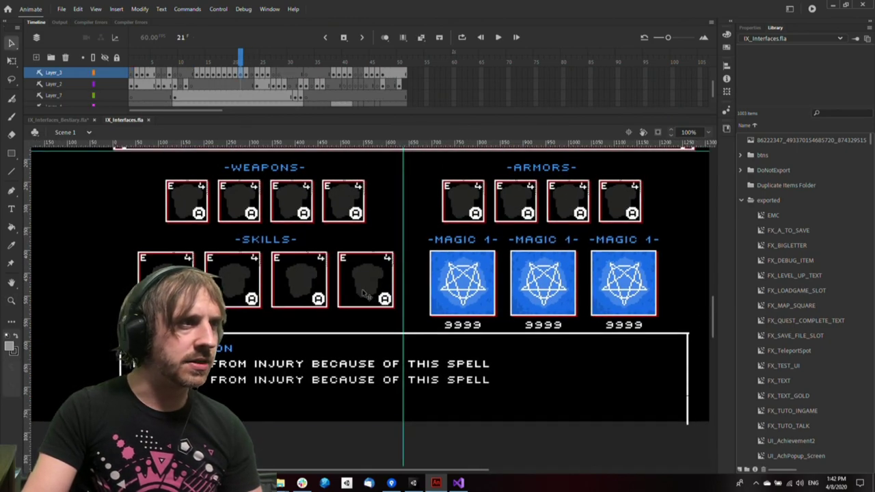
double_click(354, 309)
double_click(362, 313)
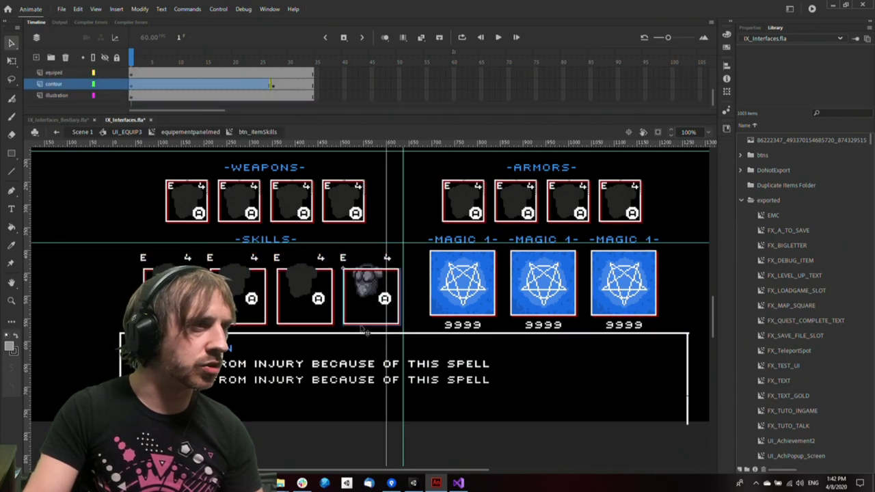
Switch to IX_Interfaces_Bestiary.fla, enter the UIPages clip and paste the skill border around the horned enemy on the first page
click(60, 120)
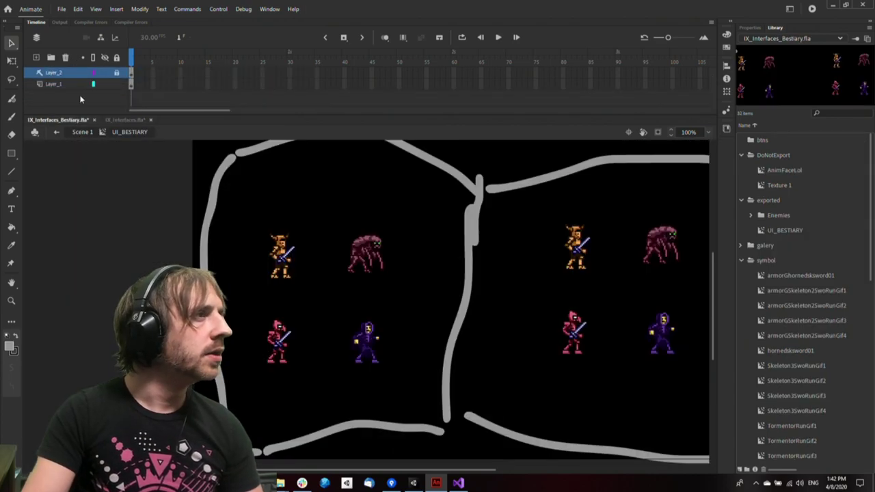
click(301, 283)
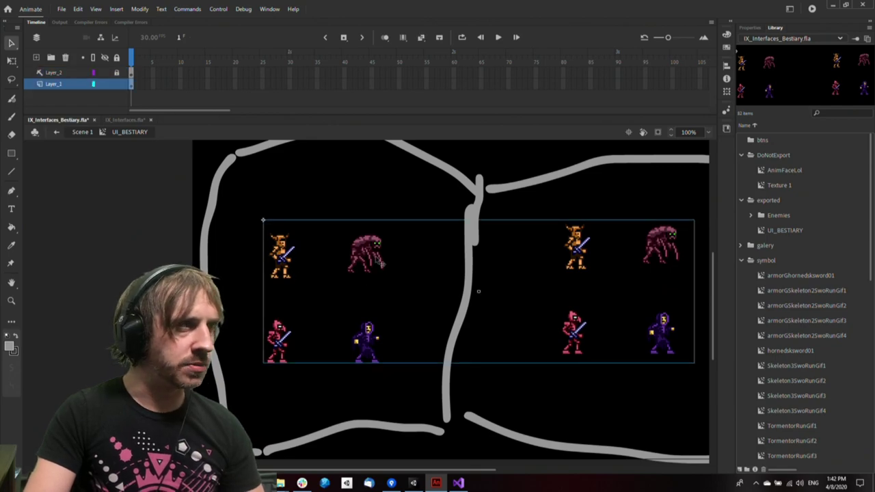
double_click(381, 264)
drag(402, 340, 313, 293)
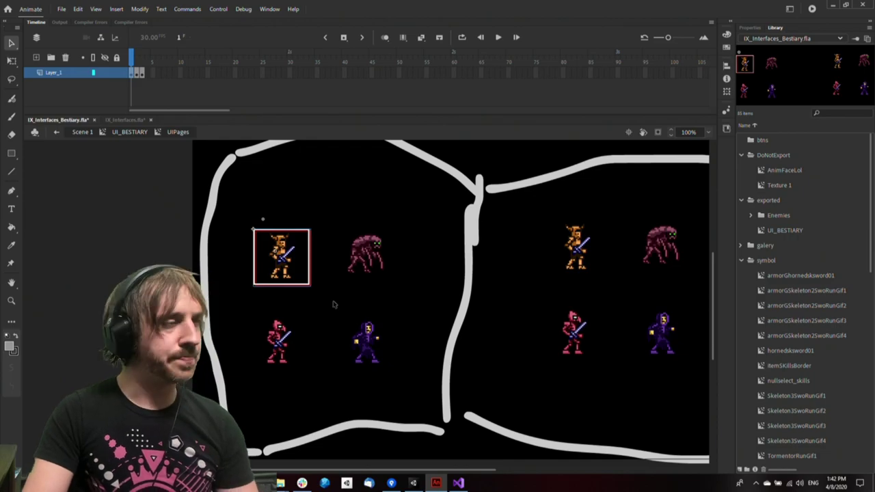
Inspect the pasted border's nested symbols, ItemSKillsBorder and SkillsCadreWhite
double_click(309, 290)
double_click(308, 289)
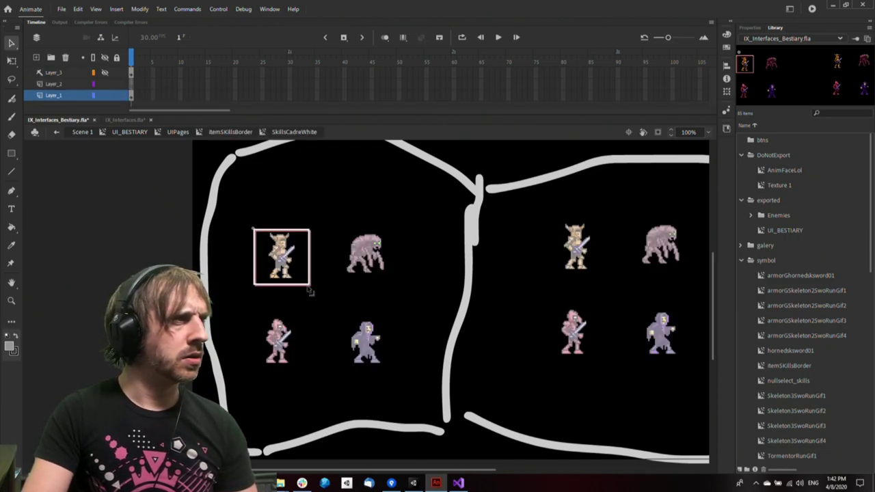
drag(341, 316, 266, 160)
double_click(291, 188)
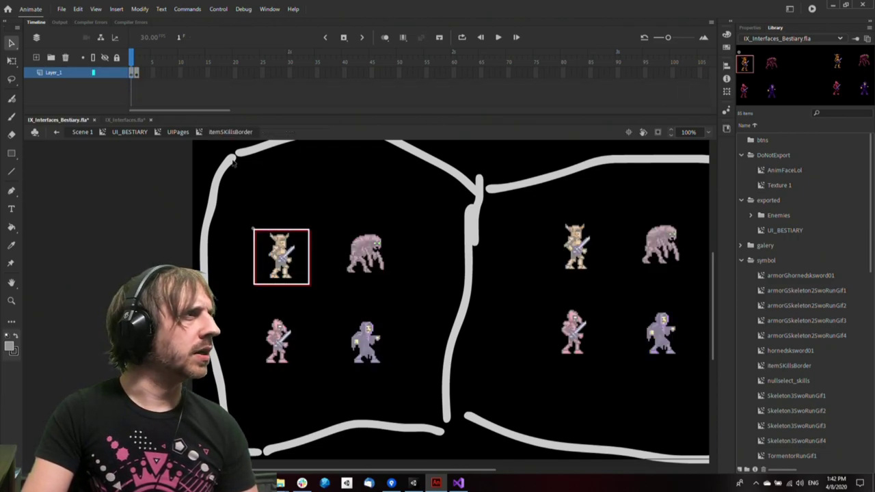
Return to IX_Interfaces.fla and open the first magic slot down to its btn_lvlupgrade symbol
click(131, 121)
double_click(494, 318)
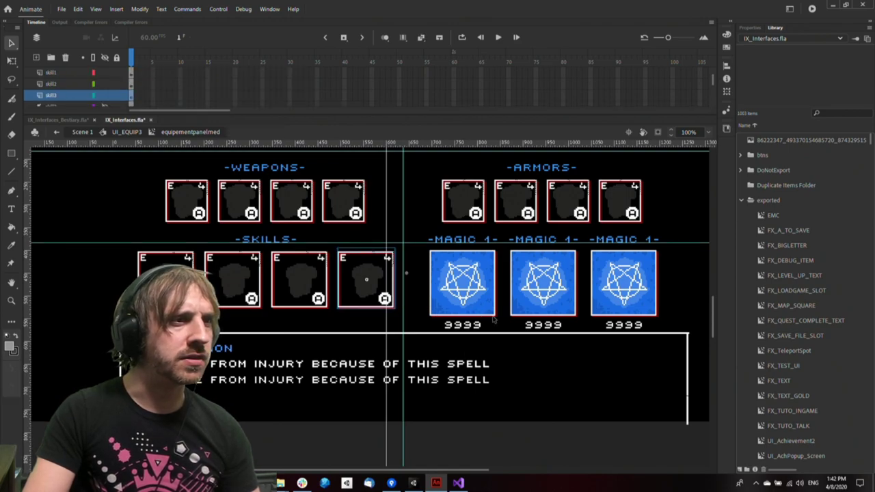
double_click(493, 318)
double_click(494, 318)
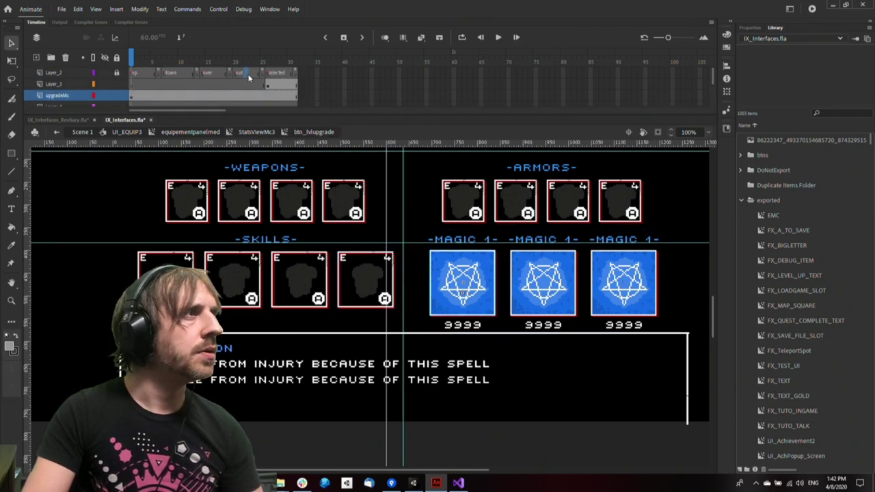
Compare the magic button's out and selected states by viewing frames 25, 28 and 29
mouse_move(247, 63)
mouse_down()
mouse_move(262, 63)
mouse_move(250, 62)
mouse_up()
click(286, 97)
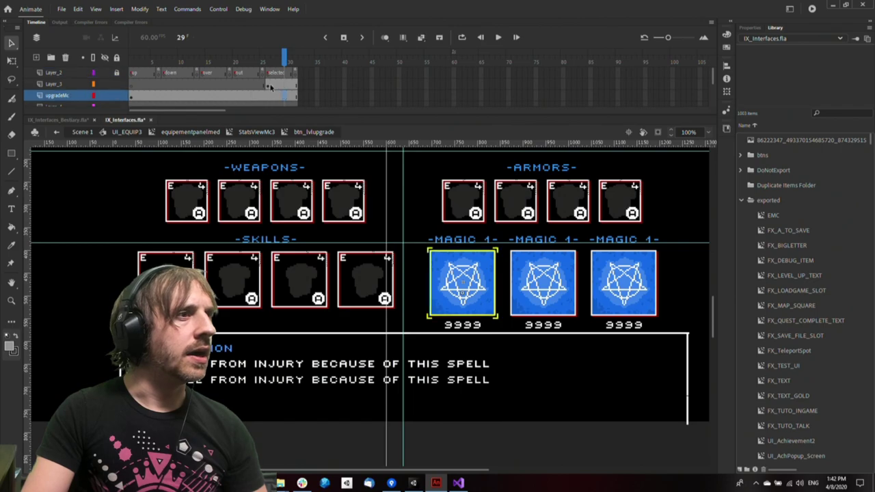
click(264, 95)
scroll(305, 104, down, 3)
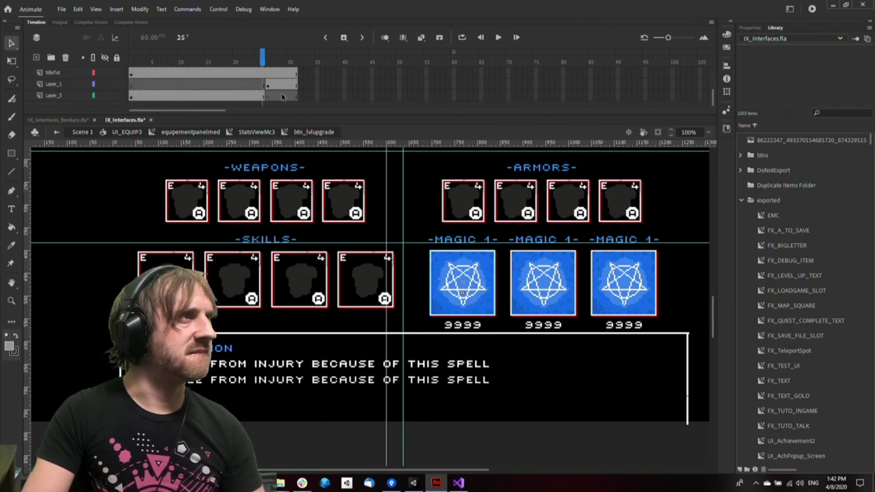
click(280, 86)
scroll(299, 91, up, 3)
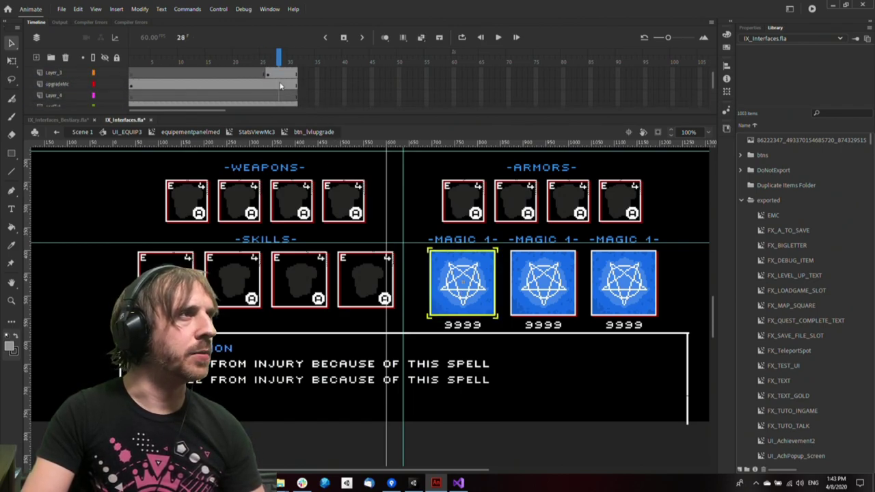
click(285, 73)
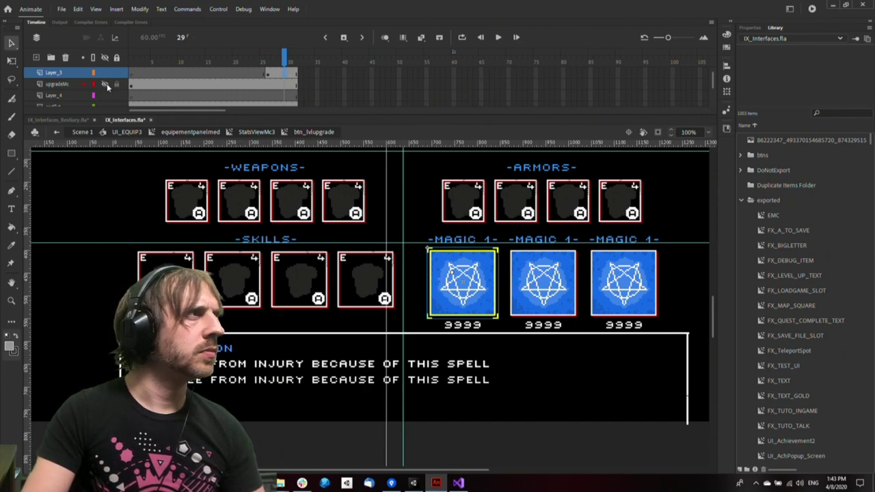
Toggle the visibility of the button's upgradeMc, costTxt, titleTxt and Layer_1 layers to identify what each one holds
click(104, 105)
scroll(137, 87, down, 1)
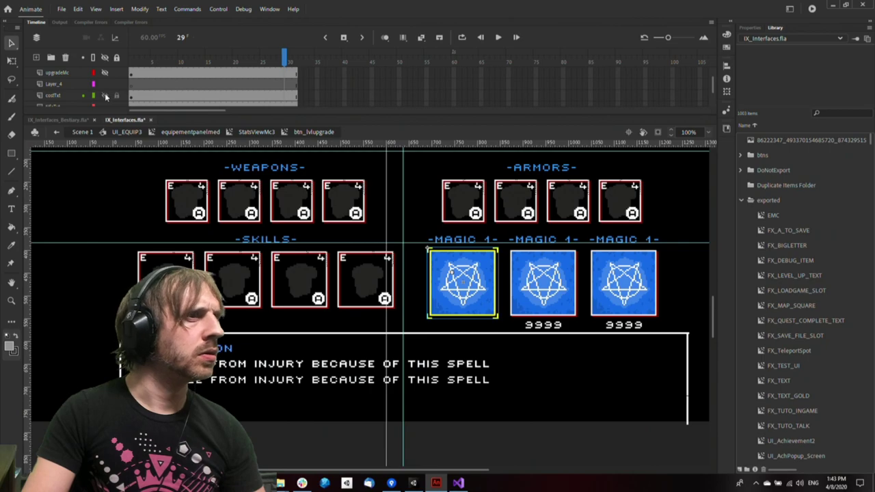
click(105, 96)
click(105, 97)
scroll(118, 96, down, 2)
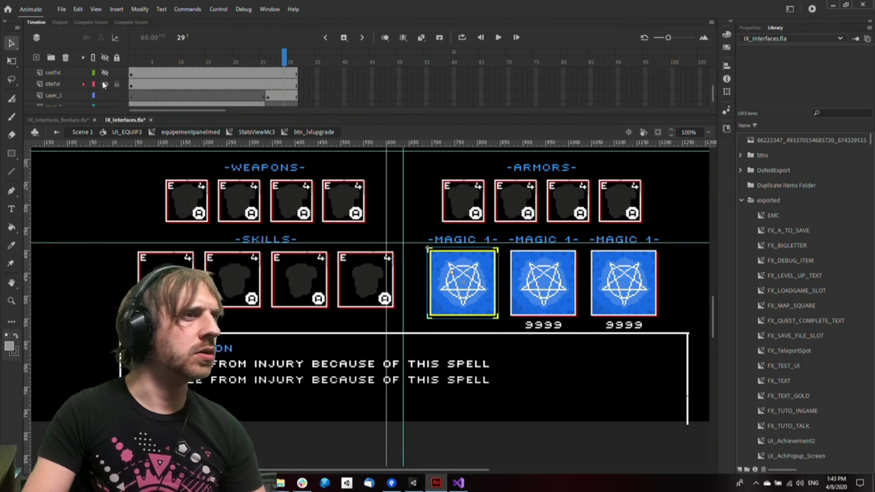
click(104, 83)
scroll(115, 89, down, 1)
click(104, 84)
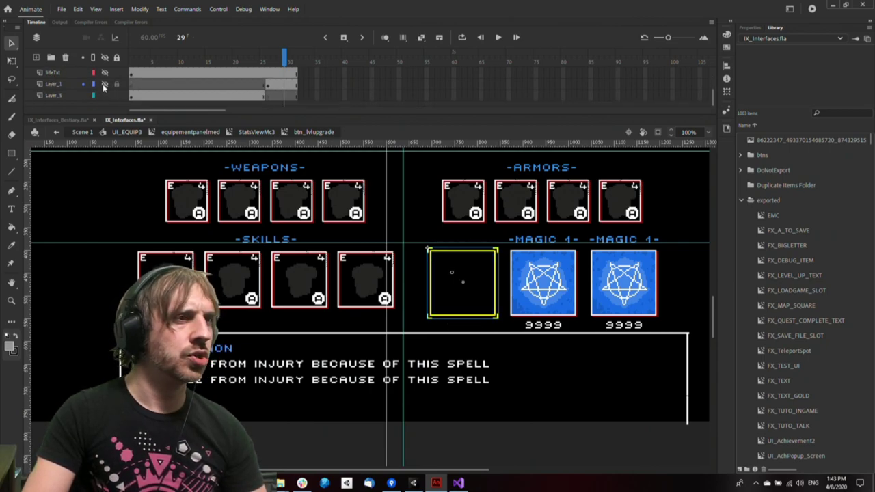
click(104, 84)
click(104, 72)
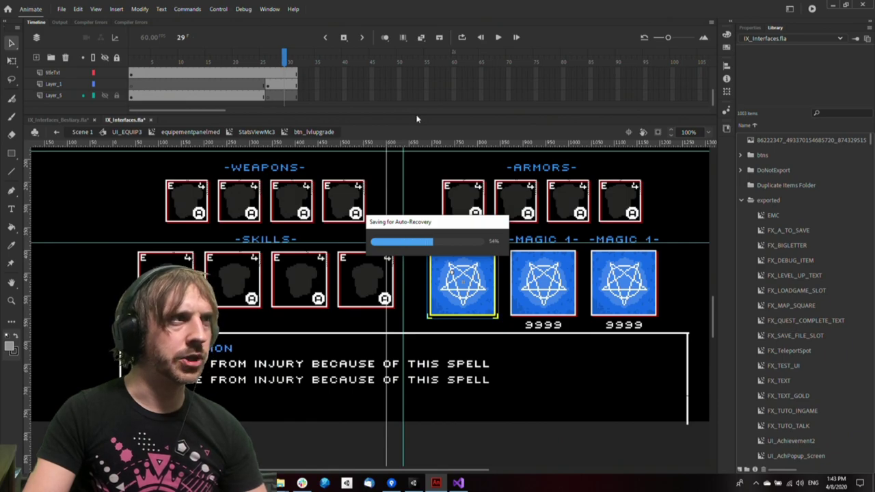
Enlarge the timeline to show every layer of the button and make its hidden titleTxt, costTxt and upgradeMc layers visible again
drag(416, 115, 405, 192)
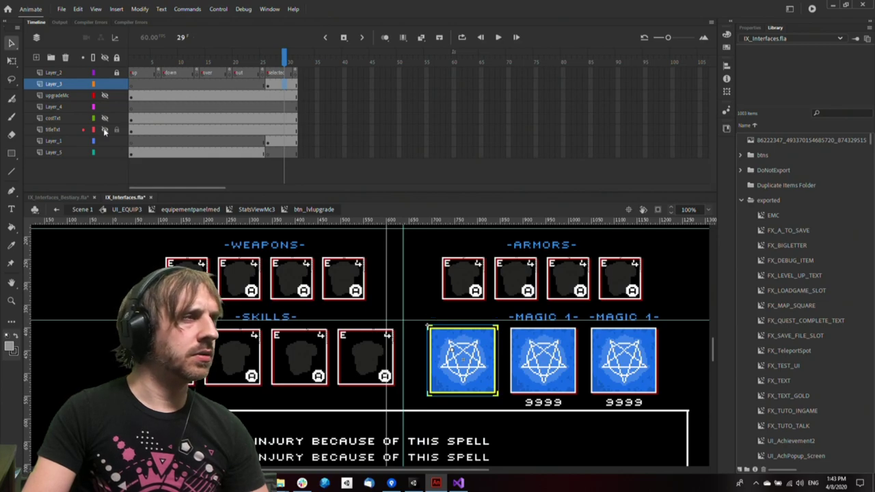
drag(233, 66, 219, 76)
click(273, 83)
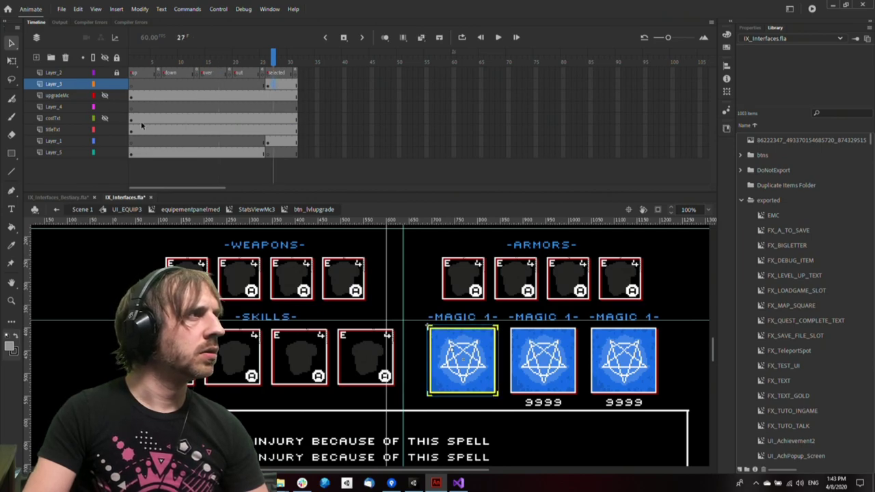
click(106, 119)
click(290, 130)
Move the upgradeMc icon and the Layer_1 icon beneath it off the first magic slot to compare them, and undo the moves
drag(486, 381, 642, 324)
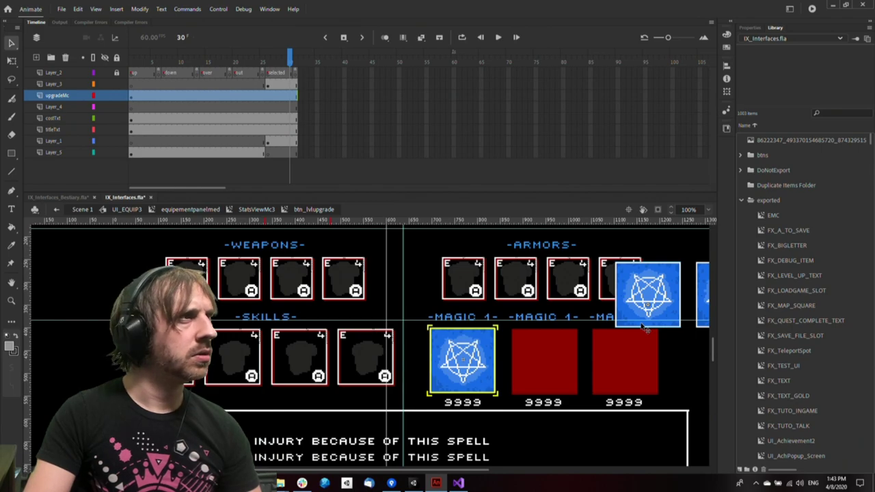
key(ctrl+z)
drag(490, 345, 665, 249)
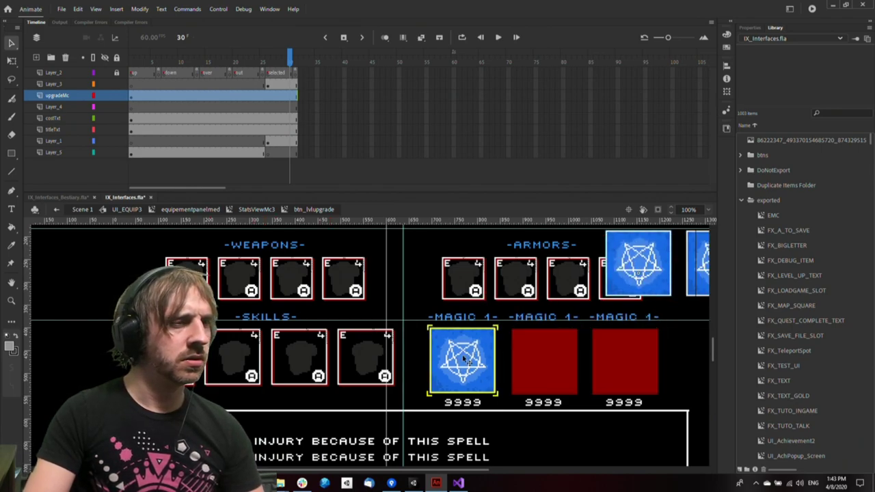
drag(455, 359, 587, 347)
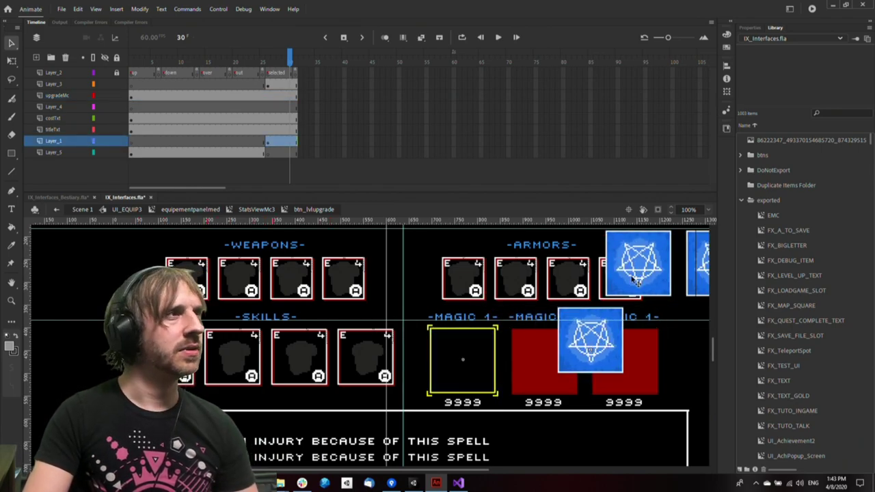
key(ctrl+z)
key(ctrl+z)
key(ctrl+z)
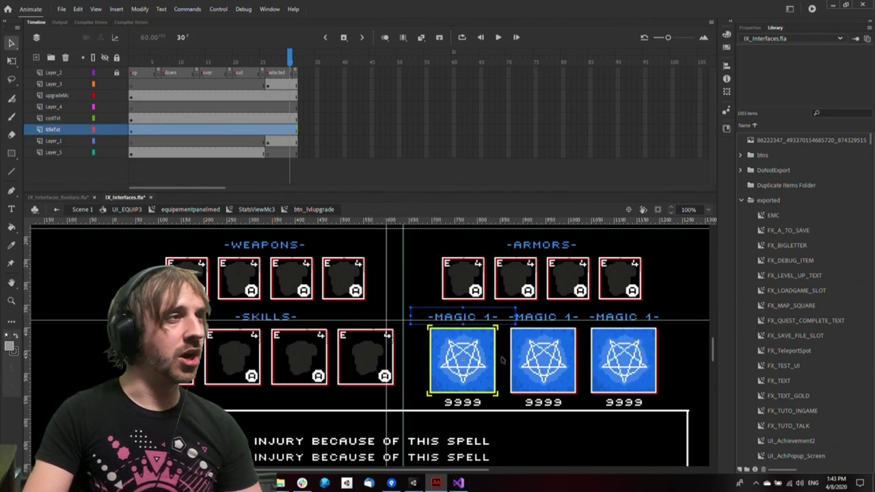
Separate the two stacked magic icons again with the object properties shown, and undo their displacement
key(ctrl+y)
click(750, 29)
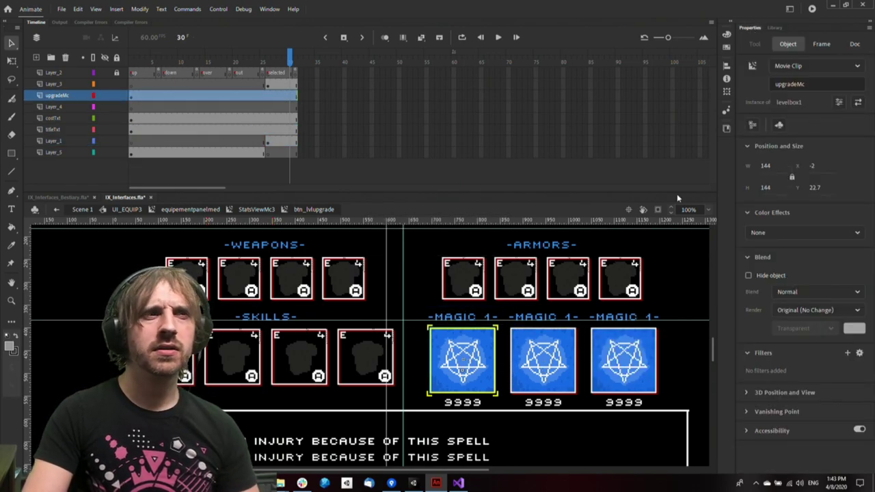
drag(497, 335, 627, 238)
click(477, 357)
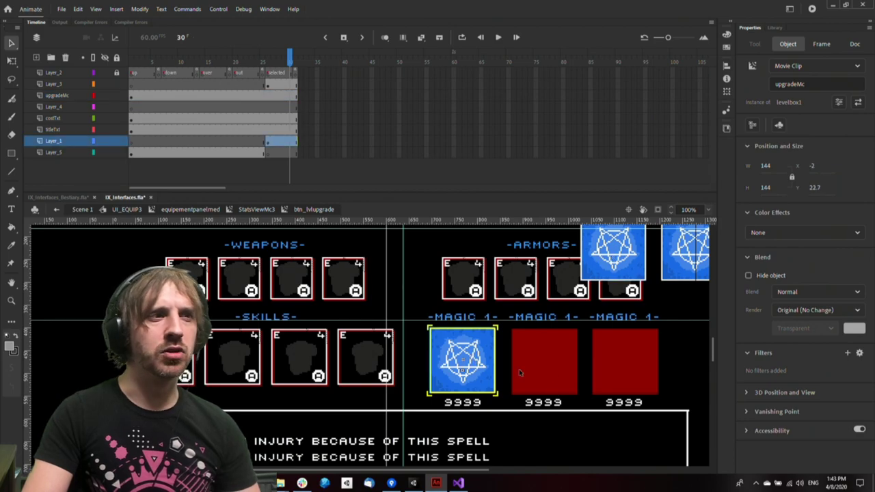
drag(462, 370, 520, 290)
click(618, 261)
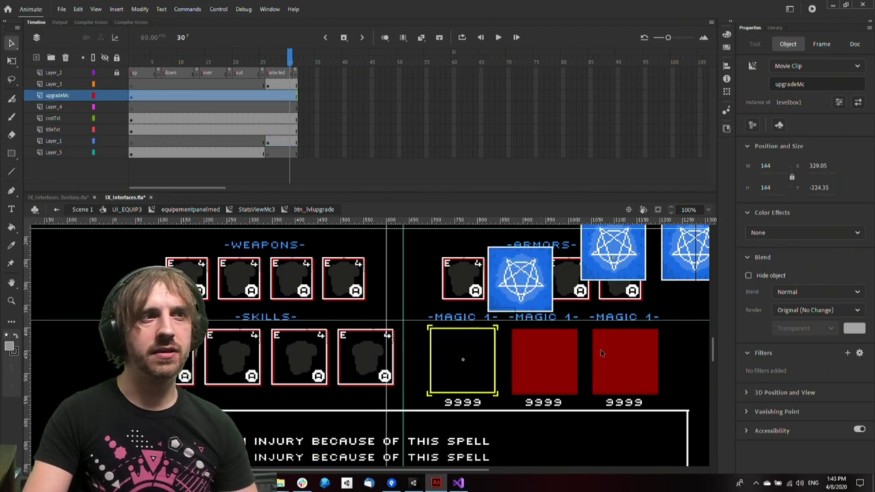
key(ctrl+z)
key(ctrl+z)
key(ctrl+z)
key(ctrl+z)
key(ctrl+z)
Delete the duplicate magic icon from Layer_1's selected state while keeping the upgradeMc icon in place
click(481, 385)
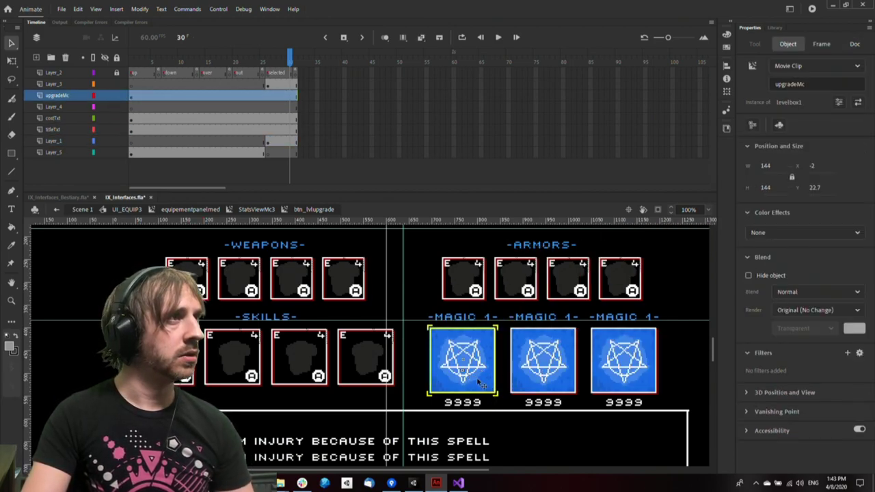
key(Delete)
click(492, 380)
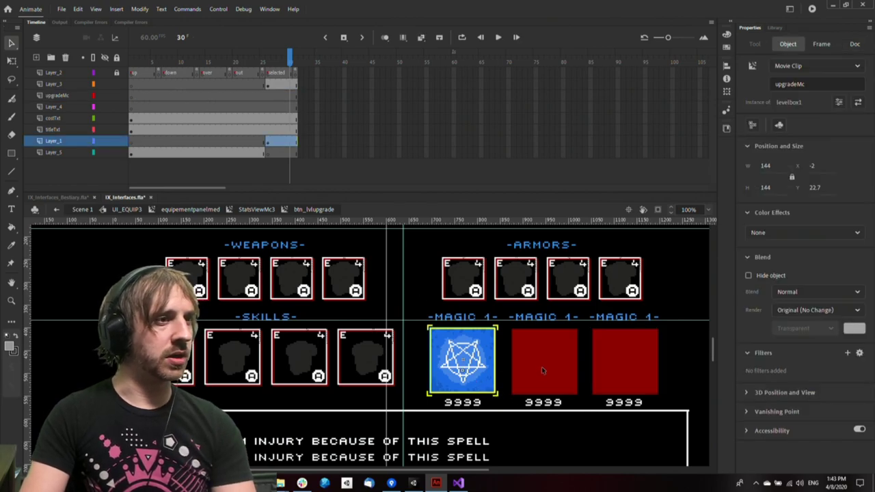
key(Delete)
key(ctrl+y)
key(ctrl+y)
key(ctrl+y)
key(ctrl+y)
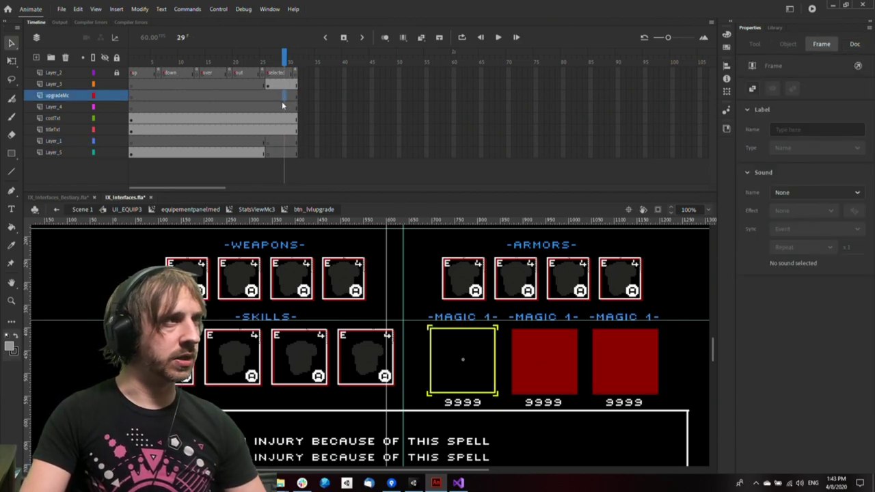
click(34, 23)
Step back to frame 21, hide the upgradeMc layer and compare what remains there with the selected state on frame 31
click(345, 97)
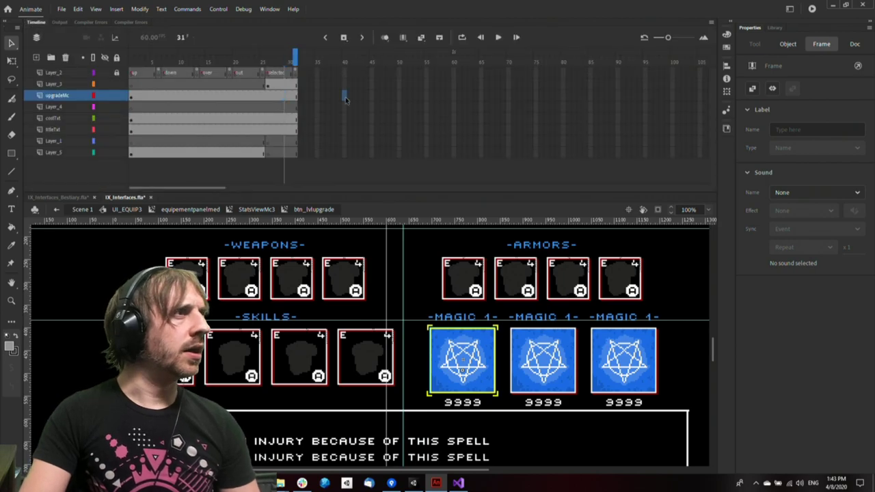
key(comma)
key(comma)
key(comma)
key(comma)
key(comma)
key(comma)
key(comma)
key(comma)
key(comma)
key(comma)
click(104, 95)
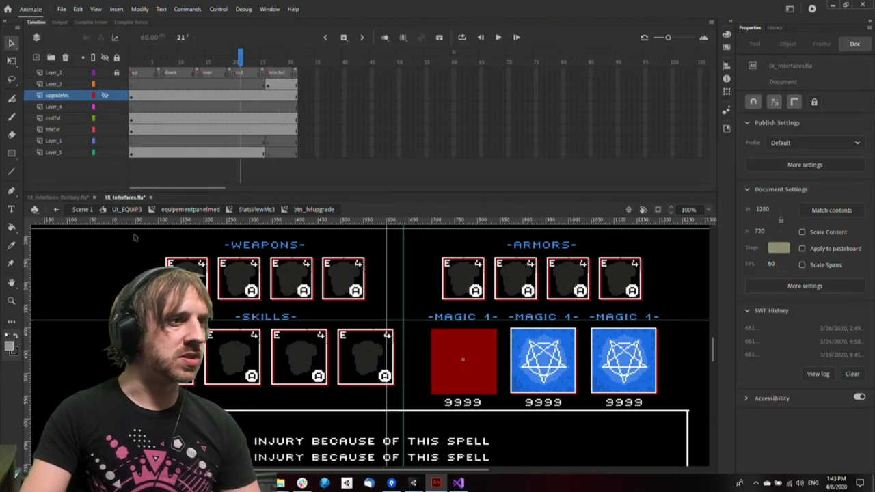
click(452, 355)
click(313, 143)
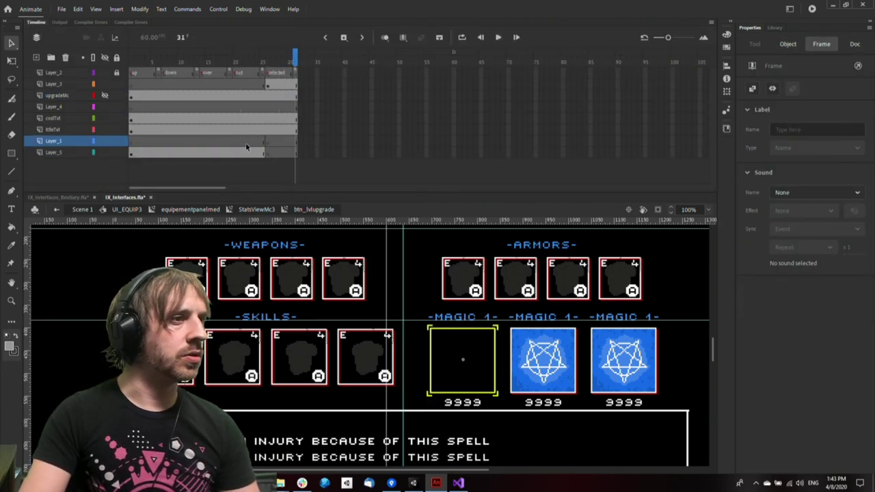
Go to frame 12, make the upgradeMc layer visible again and select its icon instance
click(247, 144)
click(254, 63)
drag(255, 65, 191, 64)
click(105, 96)
click(462, 367)
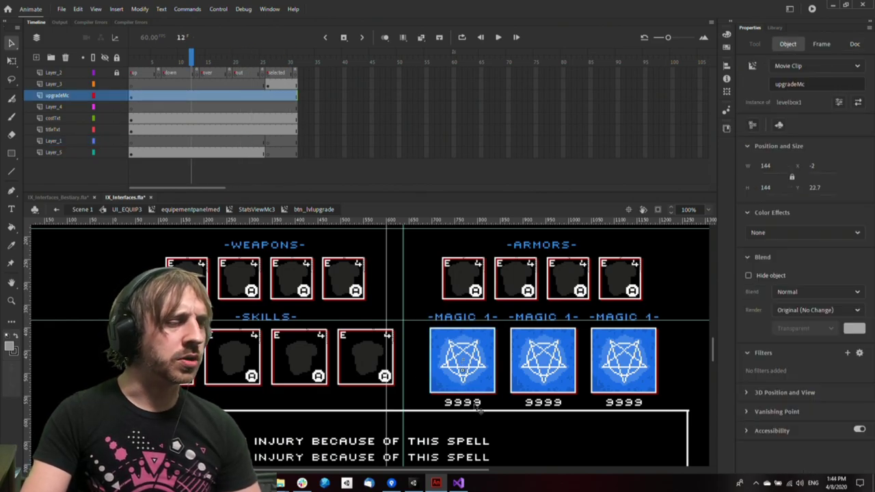
Open the levelbox1 clip inside the upgrade button and inspect the contents of its layers
double_click(486, 385)
click(491, 382)
drag(212, 65, 129, 73)
click(179, 83)
click(117, 85)
click(148, 84)
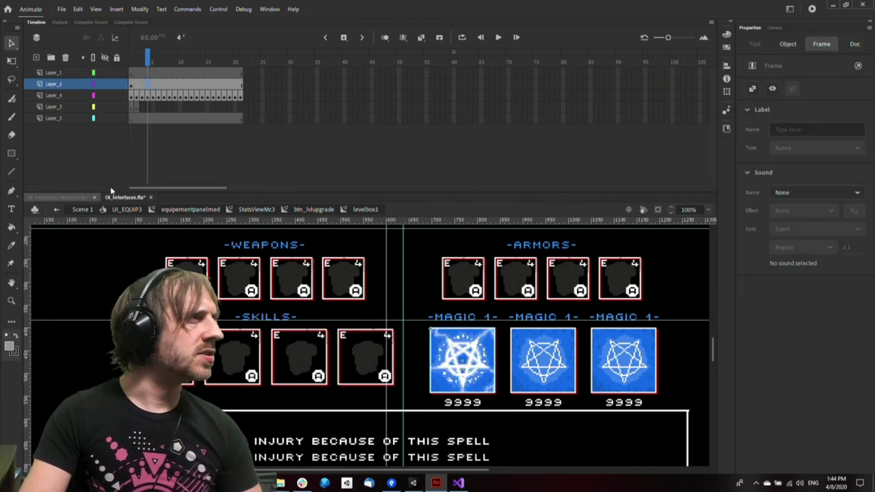
Copy the powerMc button from StatsViewMc3 and paste it into the UIPages clip of IX_Interfaces_Bestiary.fla
click(319, 214)
click(255, 131)
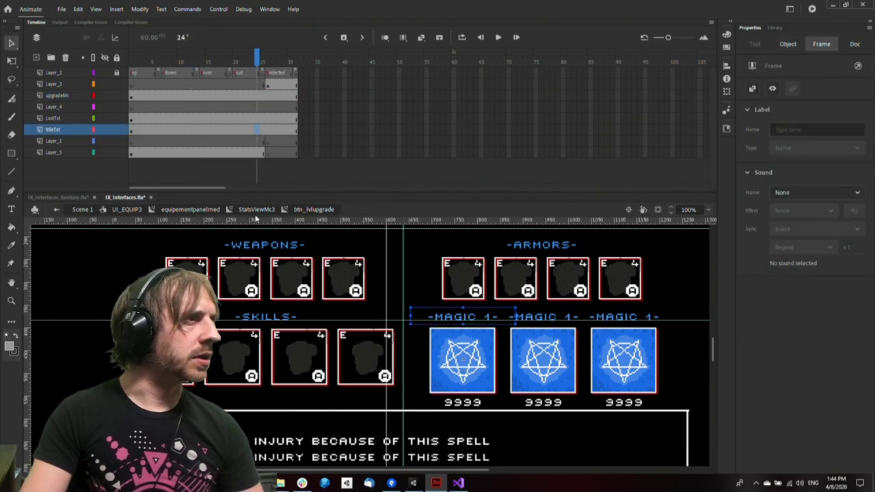
click(257, 213)
click(534, 434)
click(470, 382)
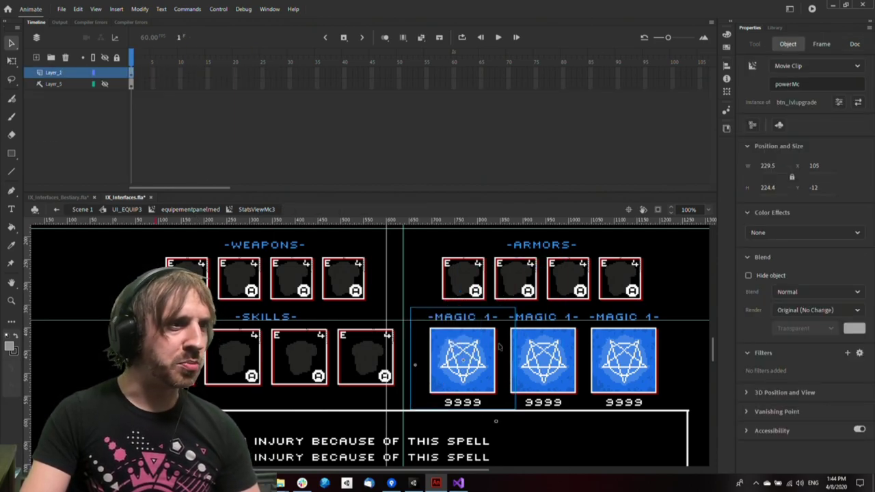
click(57, 197)
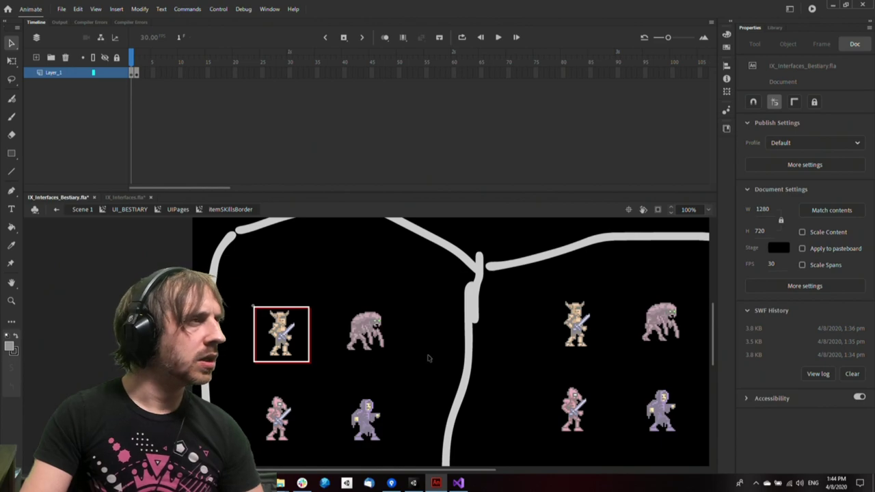
double_click(427, 359)
click(423, 381)
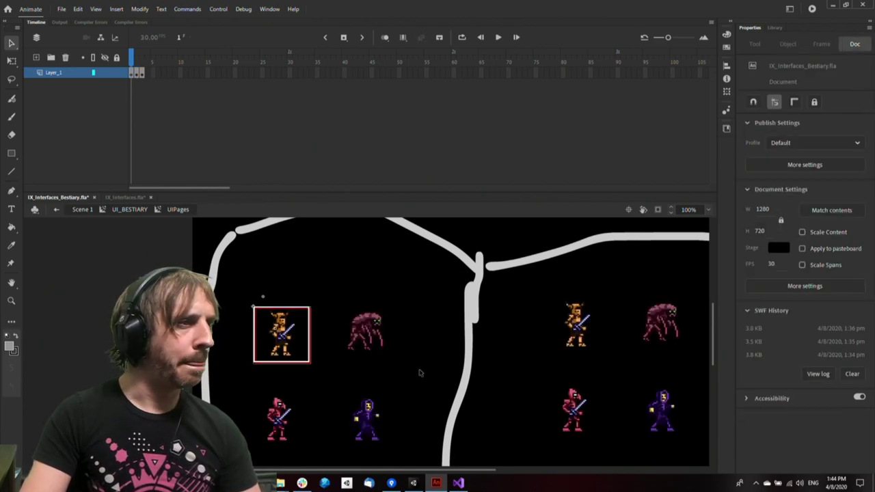
key(ctrl+v)
drag(382, 355, 486, 336)
Open levelbox1 inside the pasted button and delete Layer_4 with its magic icons, along with the solid red fill
double_click(423, 336)
double_click(423, 336)
key(ctrl+z)
double_click(422, 333)
click(423, 333)
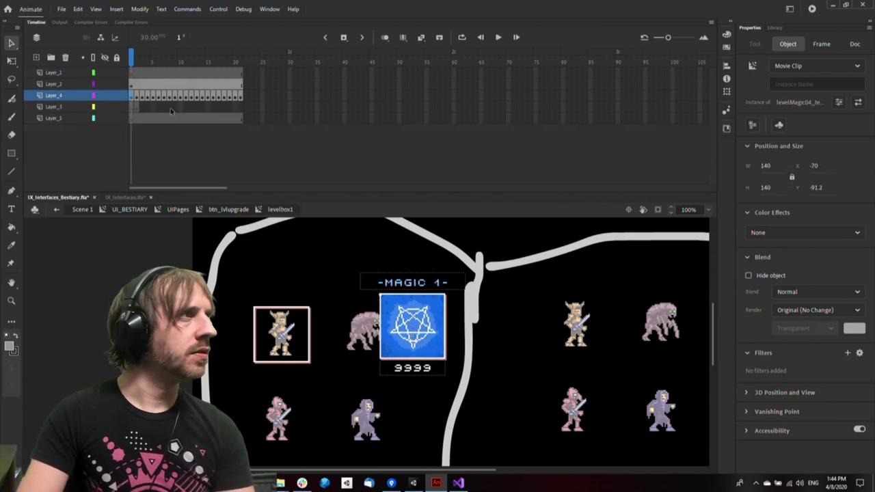
click(59, 97)
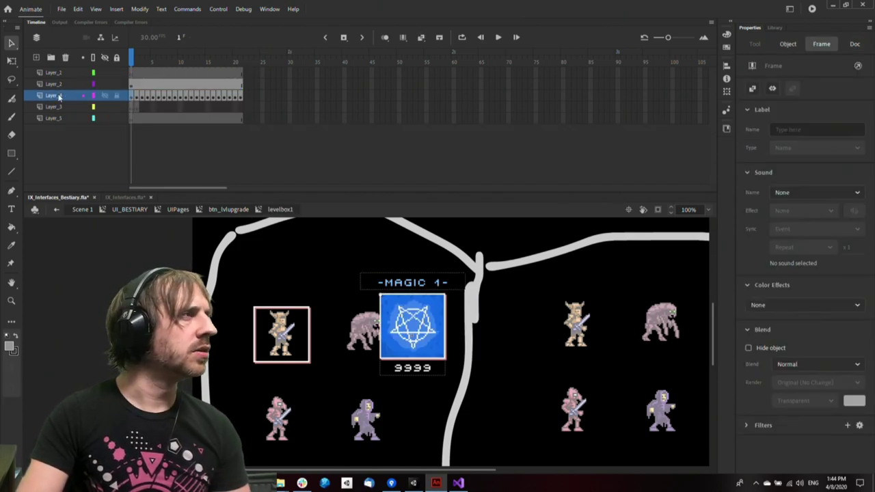
click(146, 84)
click(154, 75)
click(131, 73)
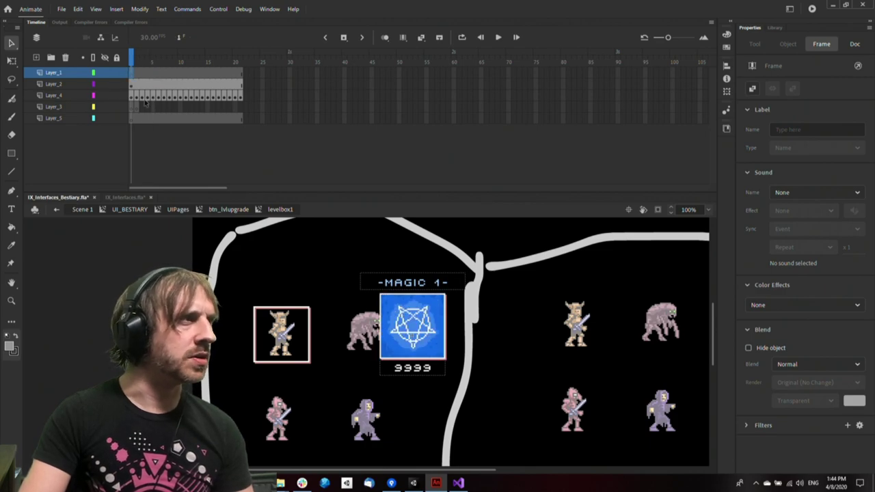
click(105, 97)
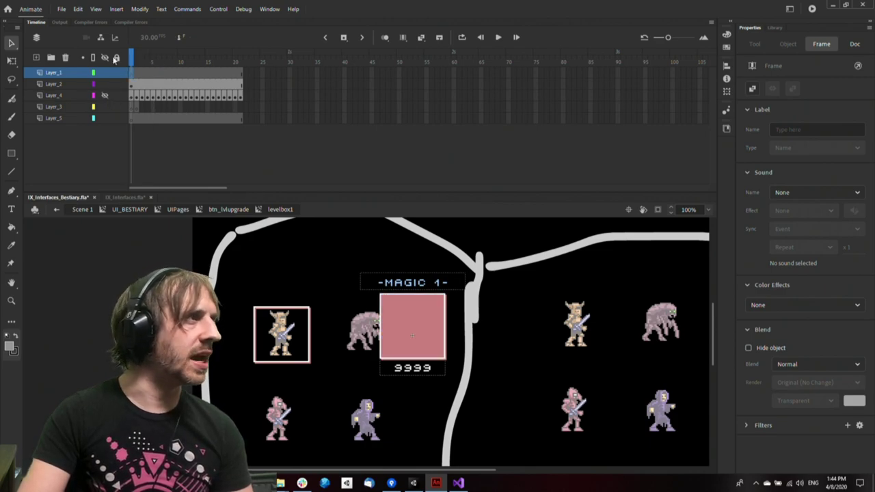
click(77, 98)
click(65, 58)
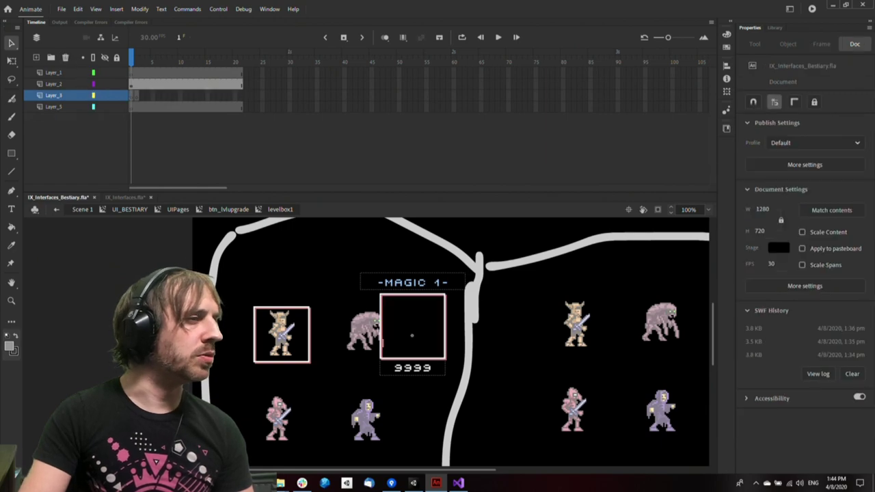
Return to btn_lvlupgrade and check the emptied frame and its texts in the selected and over states
double_click(309, 367)
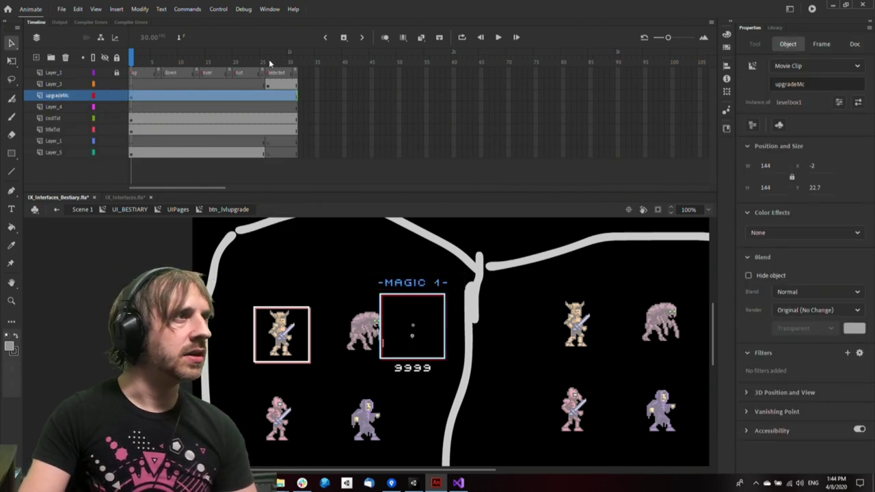
mouse_move(273, 62)
mouse_down()
mouse_move(290, 62)
mouse_move(235, 62)
mouse_move(285, 61)
mouse_up()
click(306, 179)
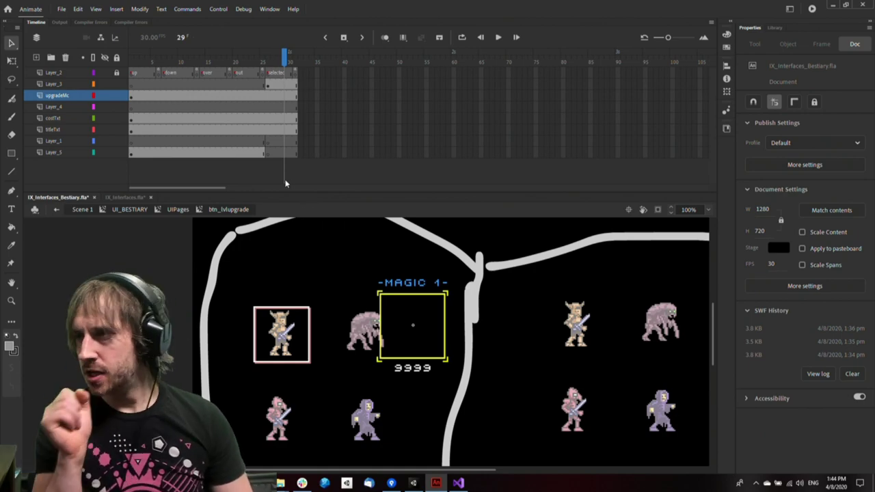
click(231, 85)
mouse_move(230, 63)
mouse_down()
mouse_move(130, 63)
mouse_move(214, 64)
mouse_up()
click(437, 320)
click(425, 371)
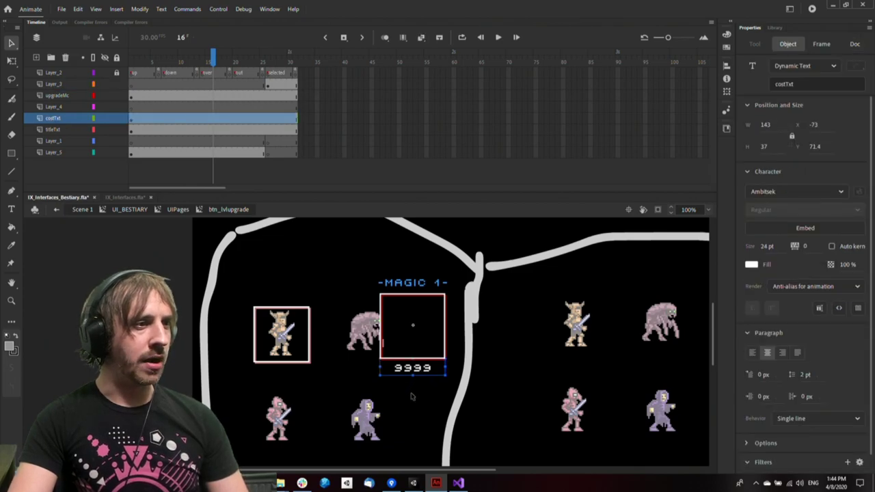
Back in UIPages, place the button around the horned skeleton and delete the old border there
double_click(430, 403)
click(431, 404)
click(365, 341)
drag(412, 366, 297, 382)
click(309, 363)
key(Delete)
Duplicate the button around the bug enemy and nudge the horned skeleton up inside its frame
click(380, 371)
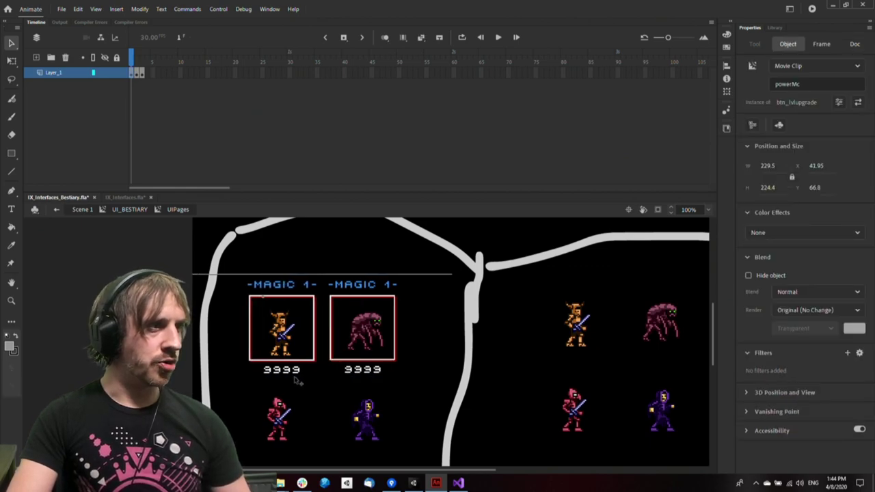
click(302, 381)
click(282, 332)
key(shift+Up)
click(376, 330)
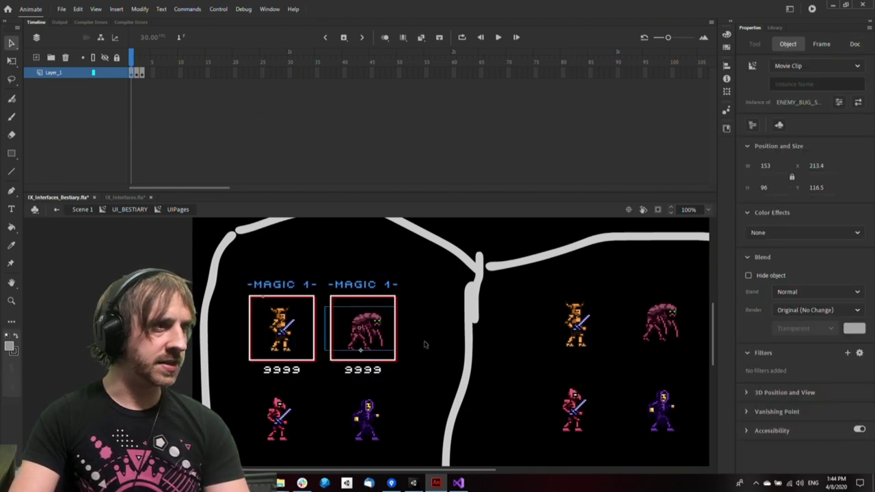
Move the bug enemy together with its frame about 50 px to the right
drag(385, 389, 365, 267)
key(shift+Right)
key(shift+Right)
key(shift+Right)
key(shift+Right)
key(shift+Right)
click(319, 385)
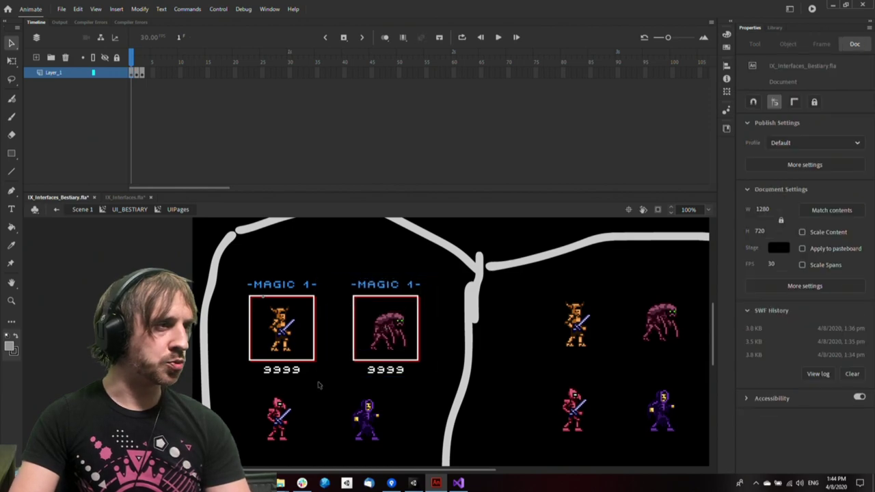
Duplicate the button around the red enemy and move the red and purple enemies of the lower row down 30 px
drag(344, 384, 312, 424)
click(375, 424)
click(279, 394)
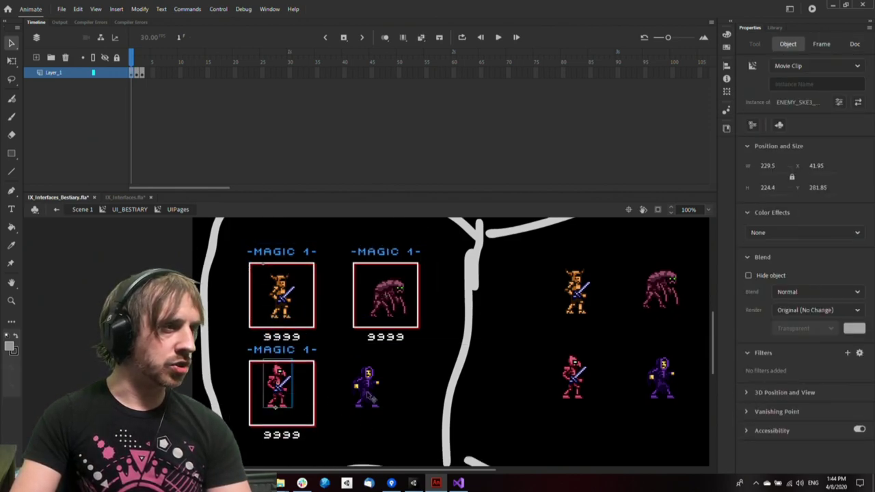
shift+click(367, 390)
key(shift+Down)
key(shift+Down)
key(shift+Down)
Move the red enemy and its frame down 30 px, and nudge the enemy back up inside the frame
click(278, 452)
drag(260, 451, 320, 384)
key(shift+Down)
key(shift+Down)
key(shift+Down)
click(341, 431)
click(279, 413)
key(shift+Up)
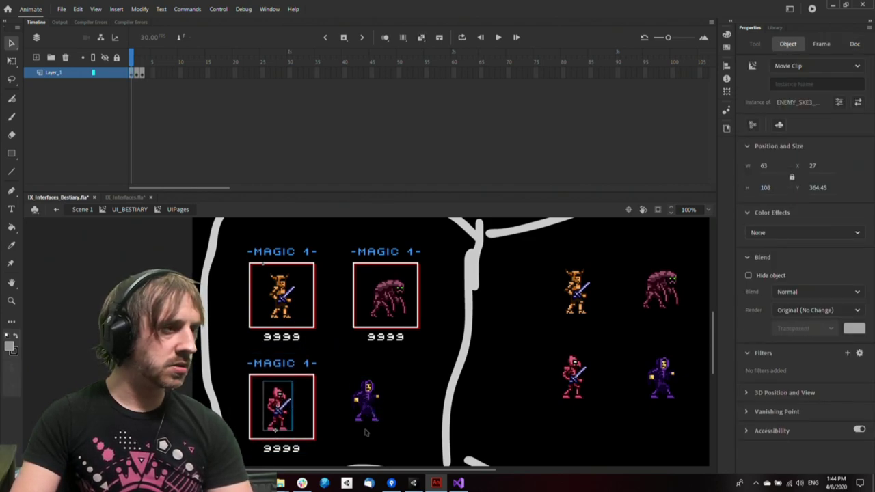
Duplicate the red enemy's button around the purple cultist and center the cultist inside it
click(366, 432)
click(310, 442)
drag(388, 420, 394, 384)
alt+drag(287, 416, 395, 415)
drag(379, 364, 397, 373)
key(Left)
key(Left)
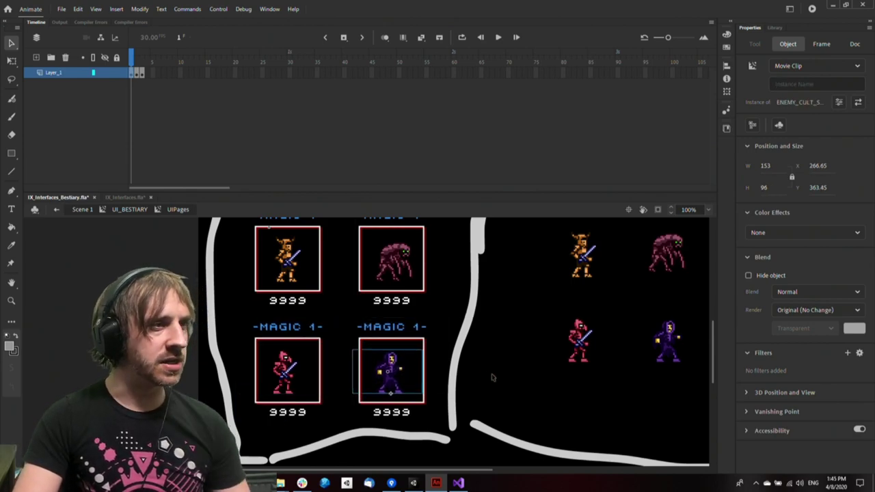
Select both framed enemies of the upper row on the sketched page's first half and move them up 20 px
click(492, 376)
drag(462, 346, 459, 374)
ctrl+alt+click(460, 374)
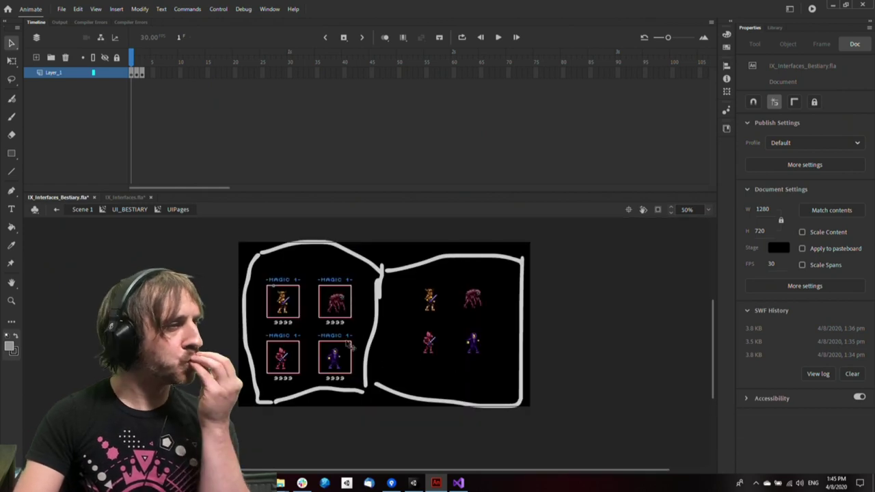
drag(278, 268, 356, 330)
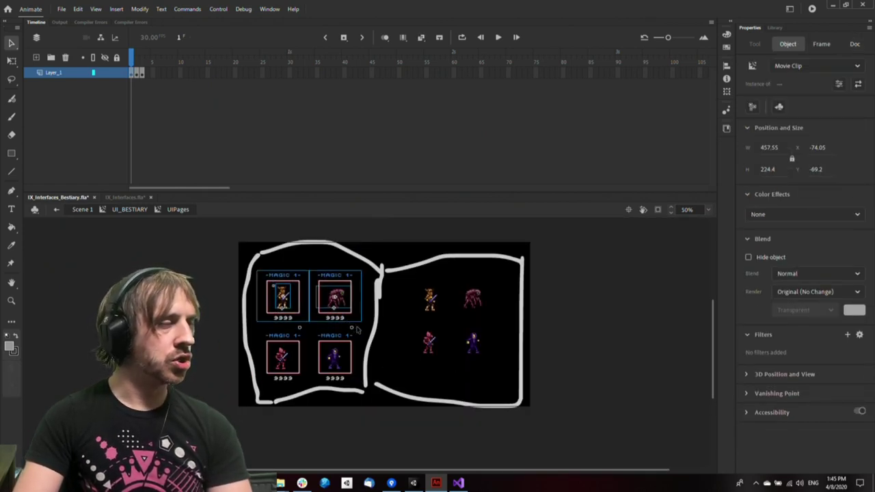
Nudge the purple cultist's button up 2 px to Y 309.85
click(424, 350)
click(338, 377)
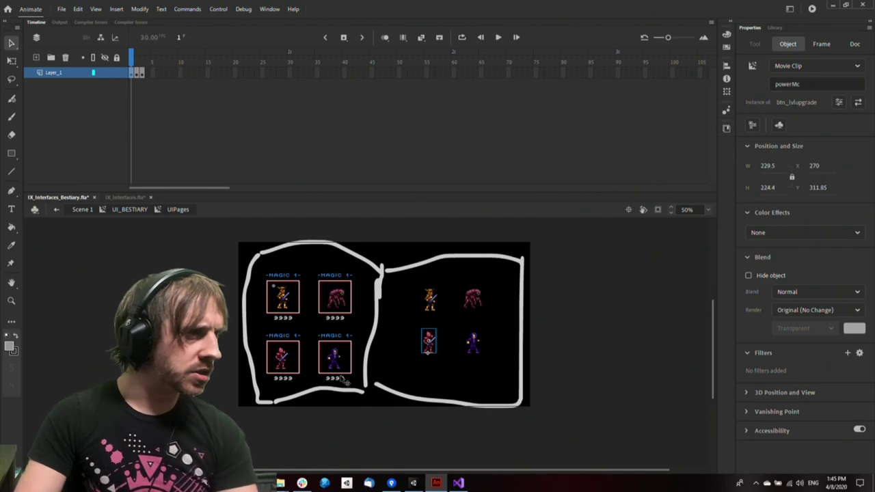
click(297, 391)
ctrl+click(350, 358)
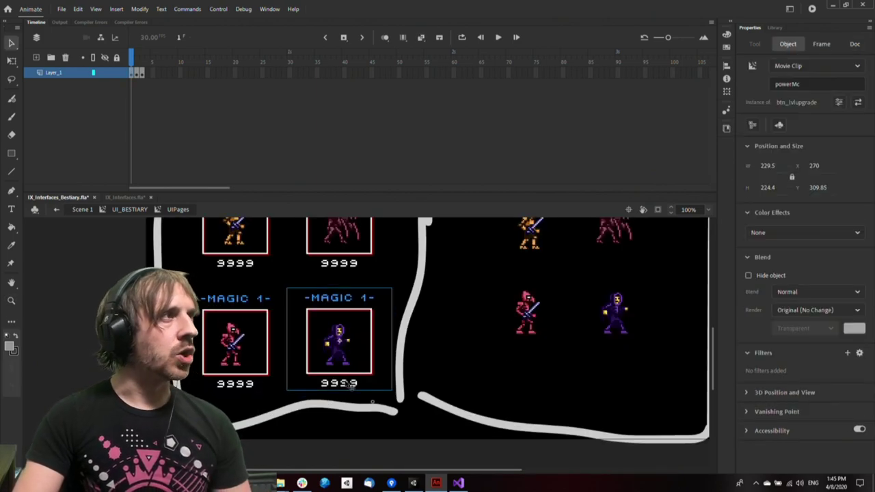
Open the purple cultist's button and examine its up, over, out and selected states along the timeline
double_click(350, 384)
drag(242, 64, 211, 68)
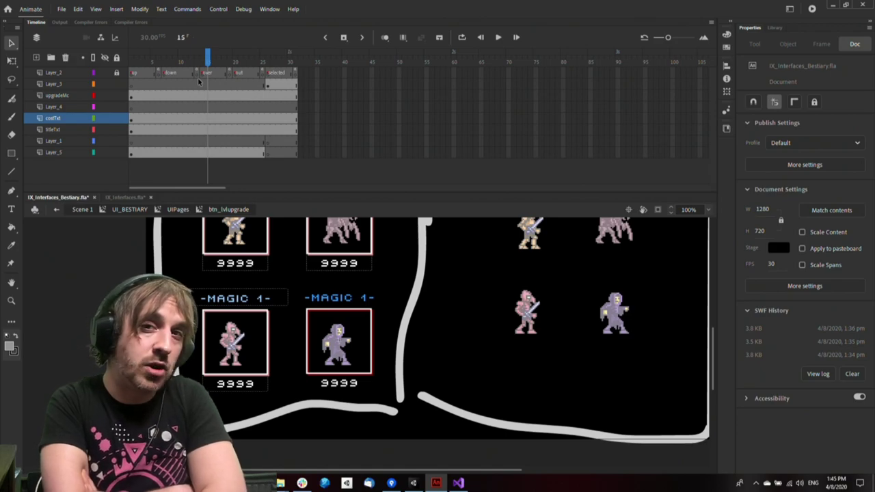
drag(250, 67, 218, 70)
click(307, 96)
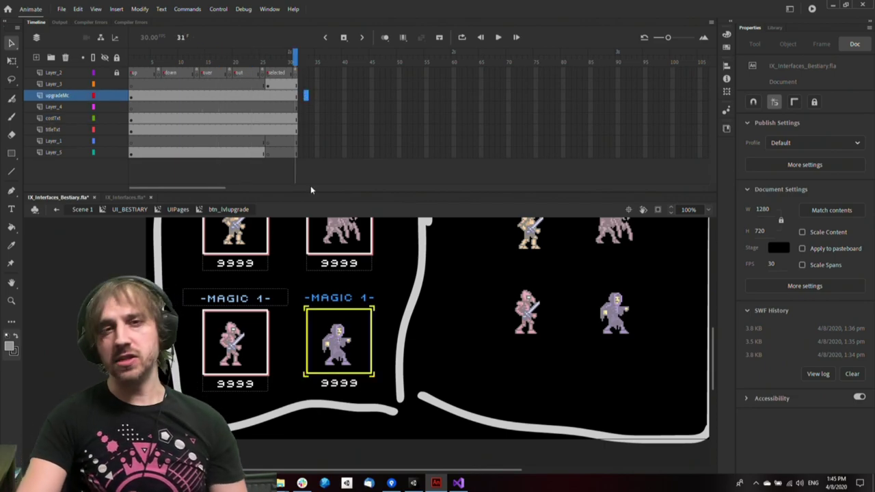
click(224, 84)
drag(242, 64, 198, 65)
click(435, 308)
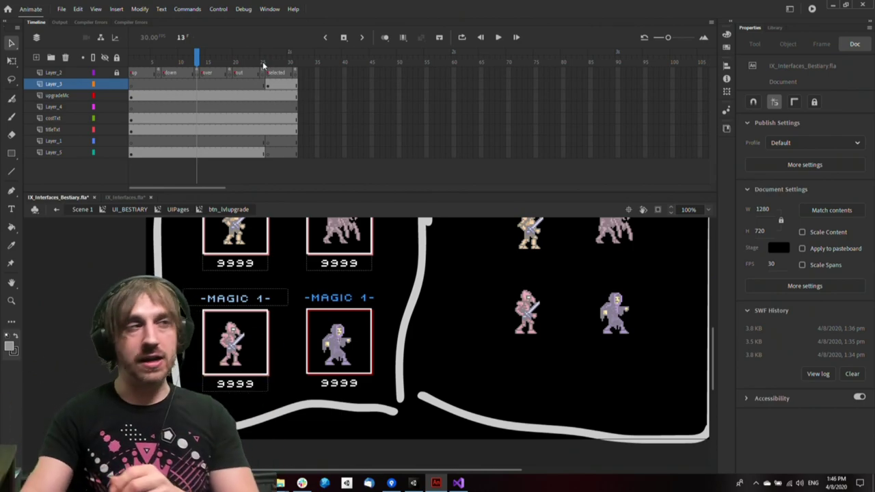
drag(263, 63, 129, 73)
click(236, 74)
drag(257, 56, 296, 57)
double_click(495, 365)
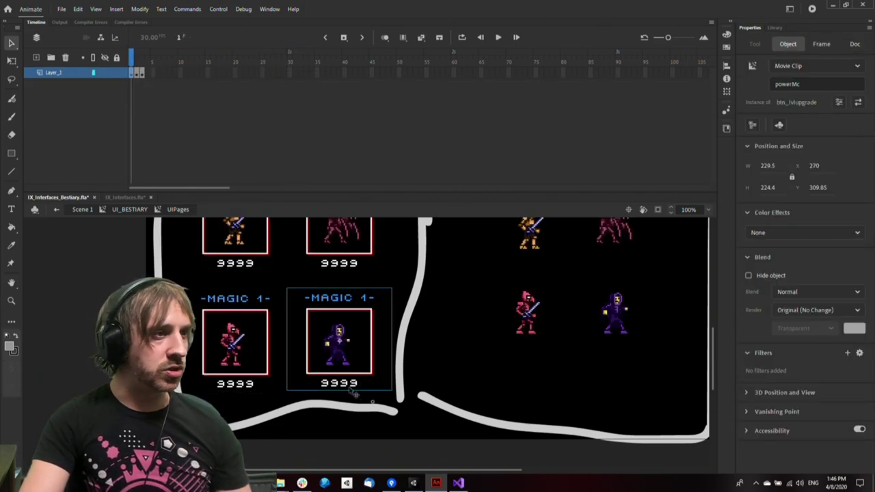
Change the instance name of the button around the horned skeleton to item0
click(261, 263)
shift+click(308, 262)
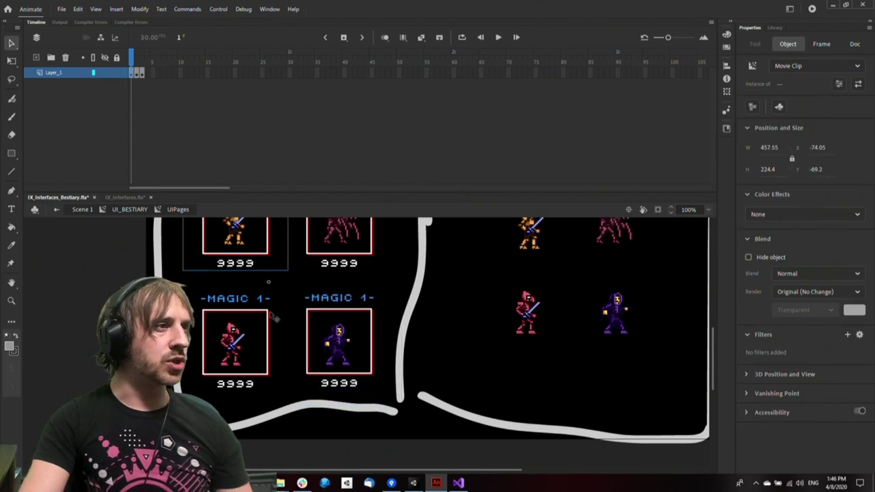
shift+click(279, 380)
shift+click(331, 378)
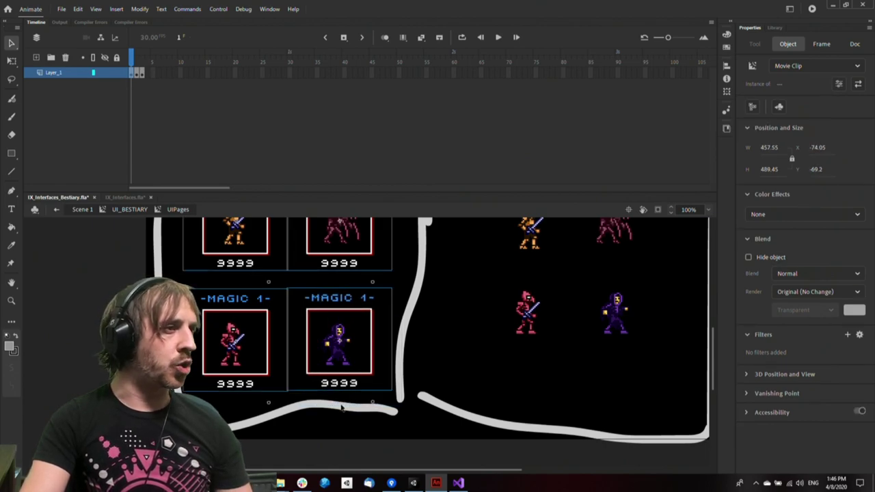
click(255, 278)
click(252, 265)
click(820, 83)
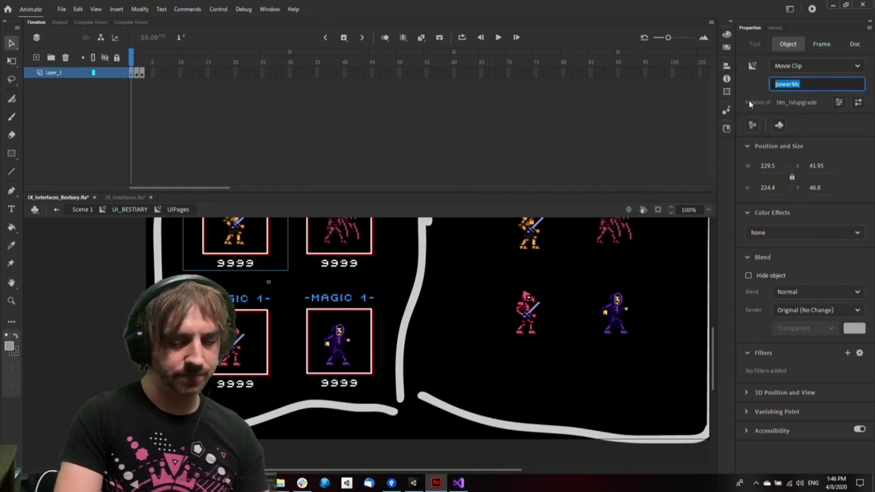
text(iitemC)
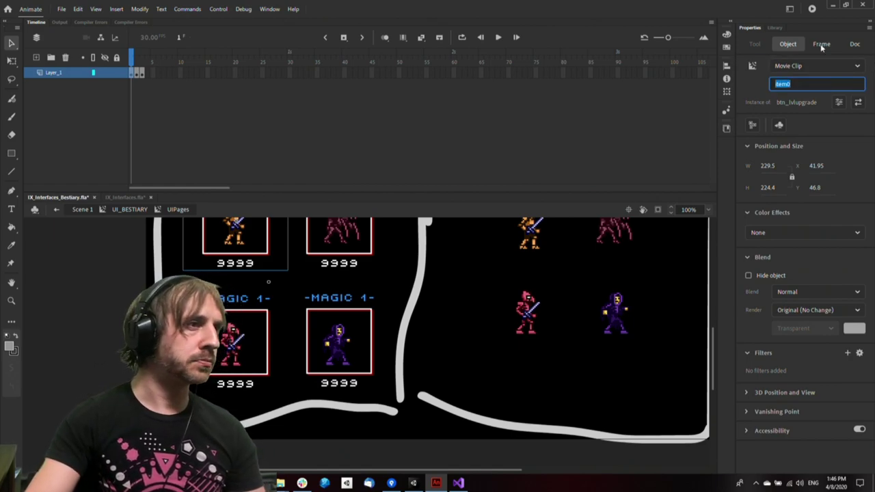
Change the instance name of the crouching enemy's button in the upper row to item1
click(343, 260)
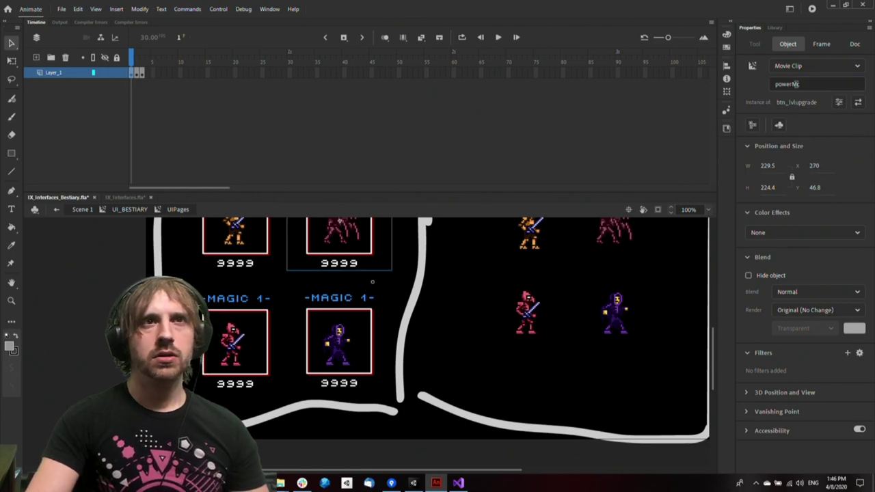
drag(798, 84, 632, 92)
text(item0)
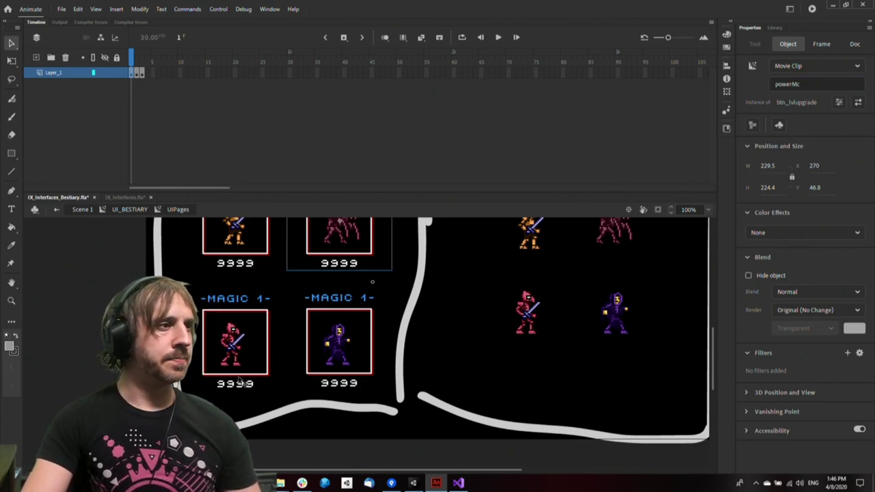
Continue the item instance numbering on the two lower-row buttons, ending with item3 on the purple cultist's button
click(240, 380)
drag(808, 85, 658, 79)
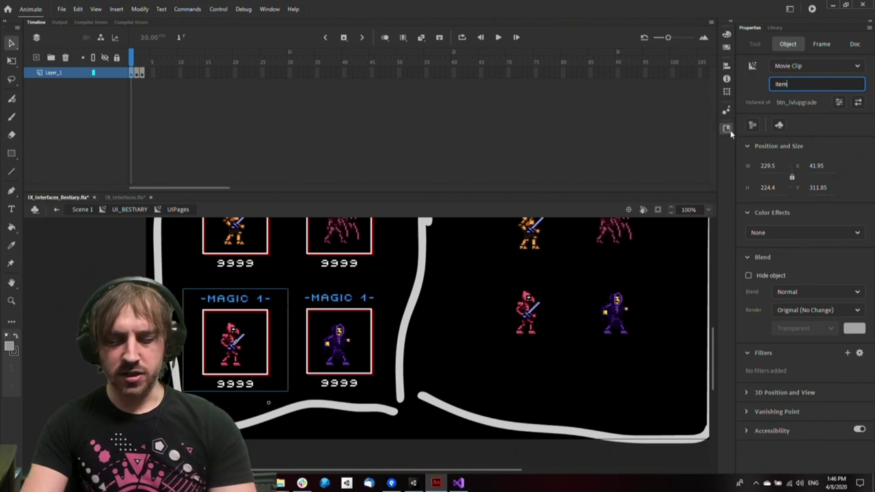
click(364, 366)
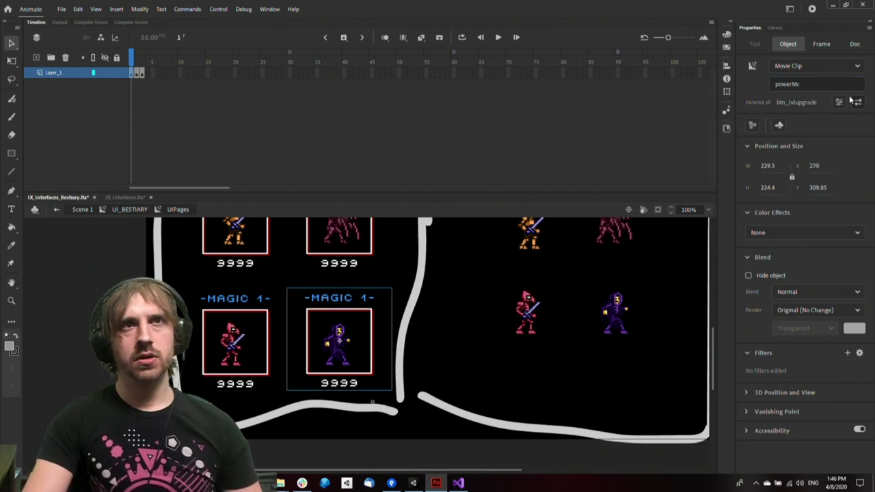
click(817, 84)
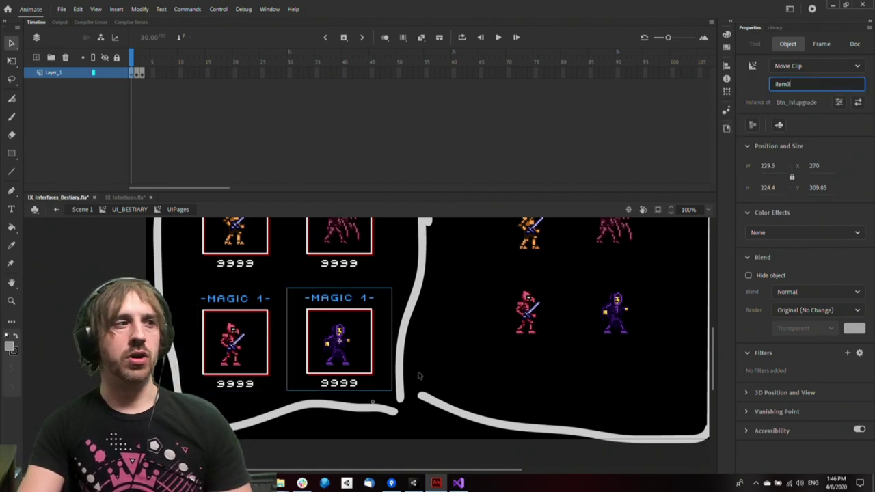
Check the instance names of the four enemy buttons one after another
click(255, 261)
click(358, 261)
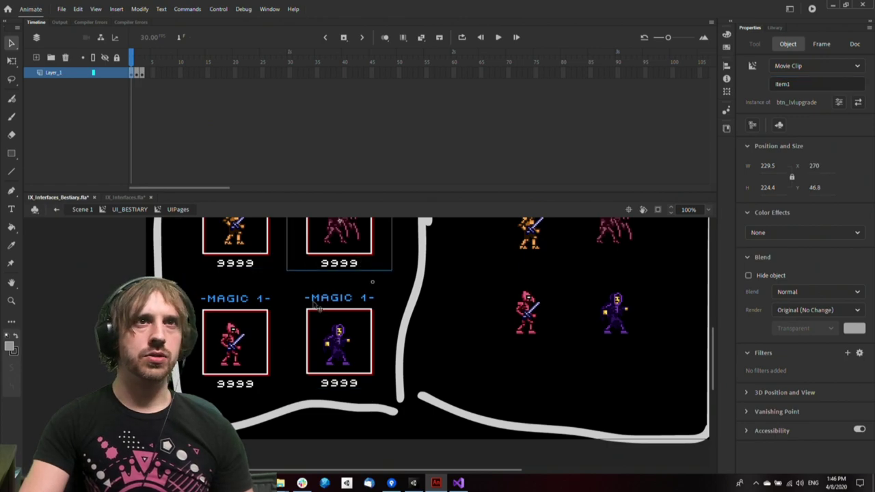
click(244, 389)
click(331, 388)
click(447, 369)
drag(404, 359, 412, 371)
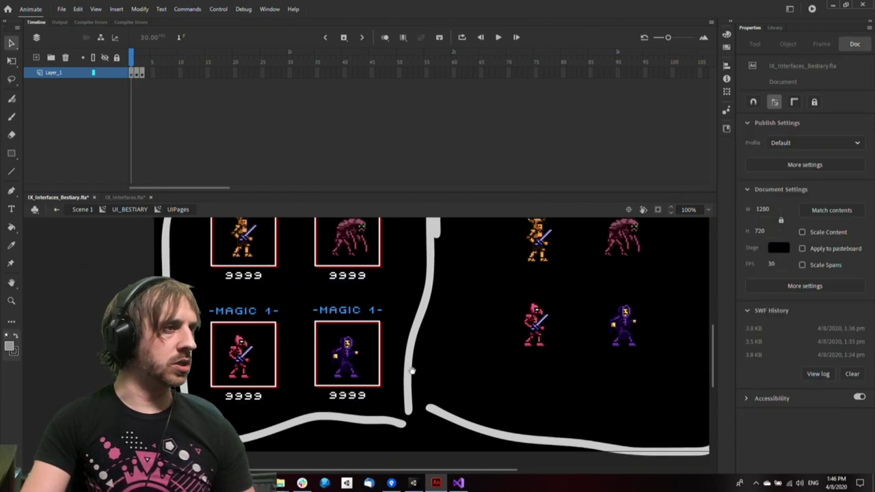
Open the crouching enemy's button, examine its title and cost text fields in the selected state, and return to UIPages
click(274, 326)
click(537, 345)
drag(472, 324, 504, 358)
ctrl+alt+click(503, 357)
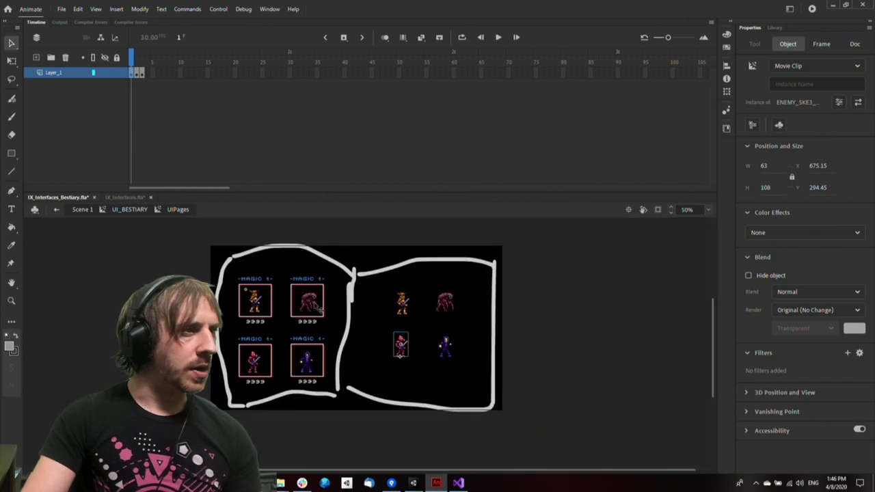
double_click(320, 309)
double_click(315, 272)
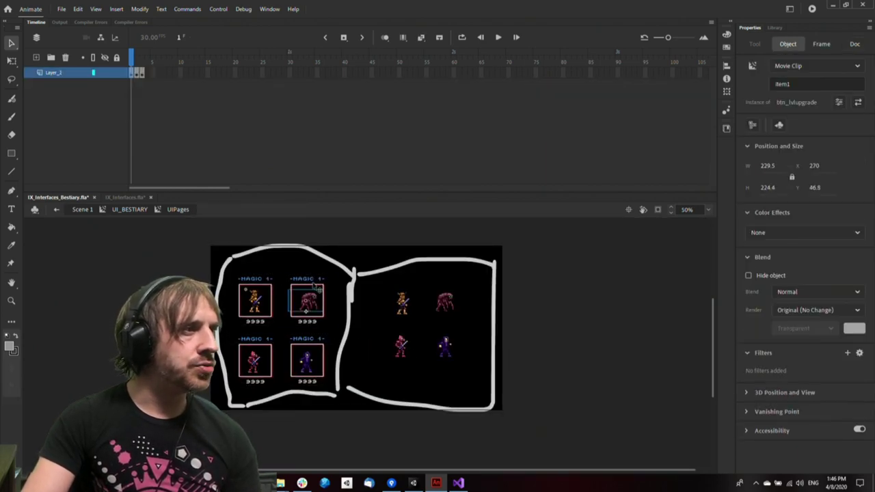
double_click(319, 289)
click(319, 279)
ctrl+click(320, 308)
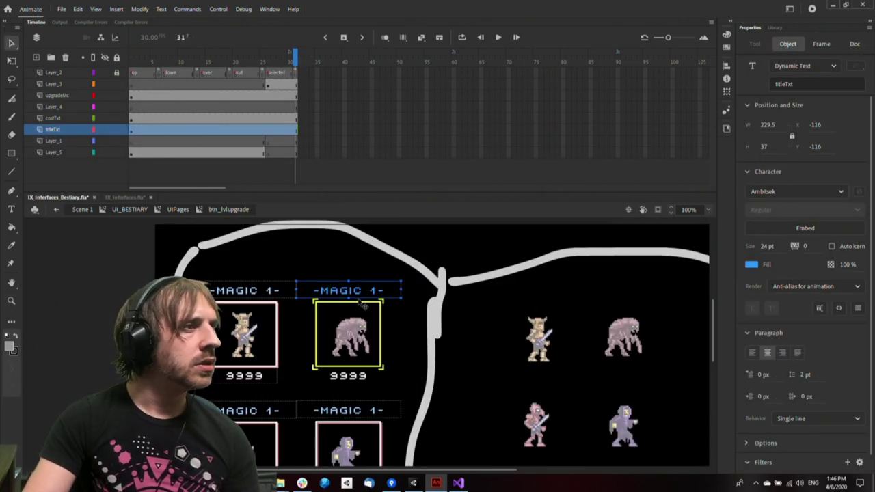
click(356, 262)
click(388, 294)
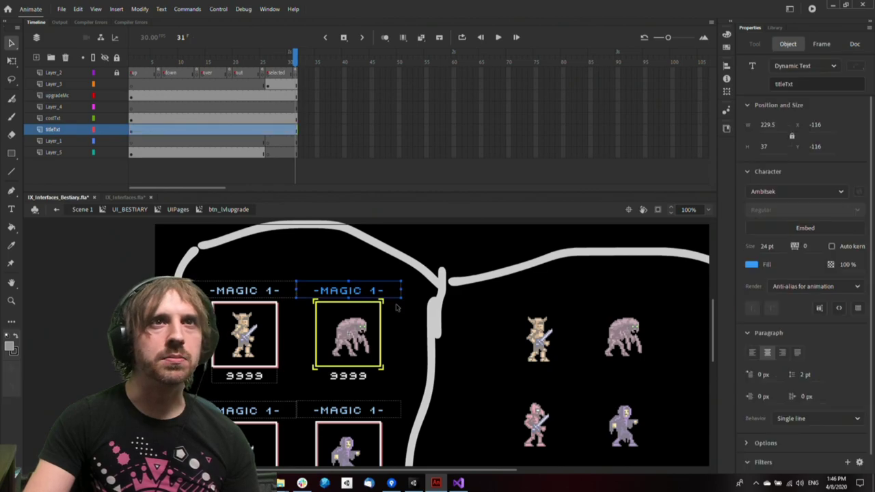
click(348, 380)
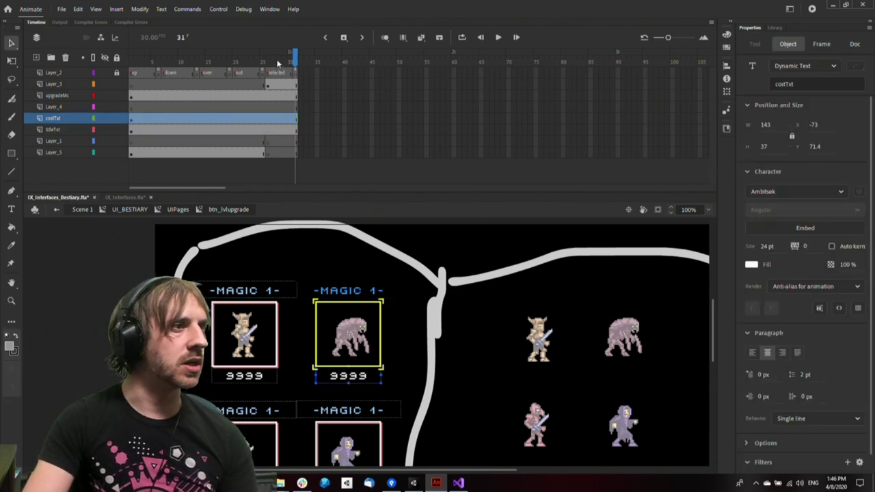
click(472, 357)
ctrl+alt+click(505, 411)
double_click(387, 376)
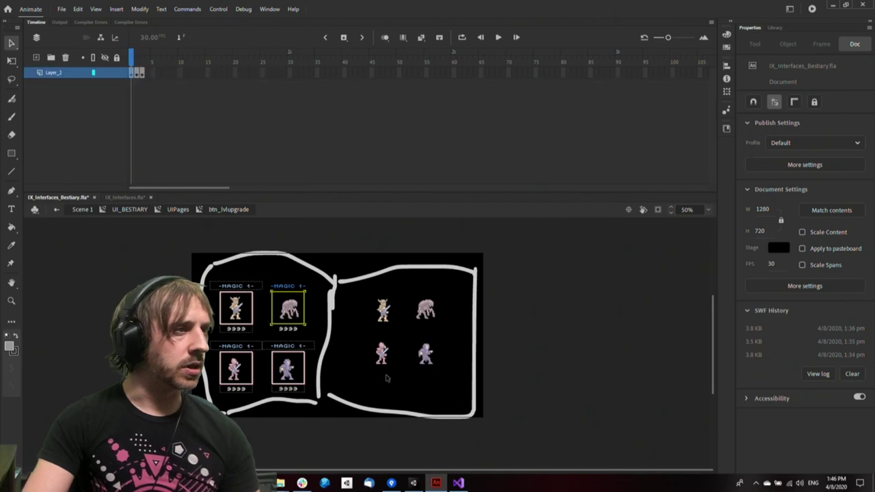
Locate the crouching enemy's button symbol in the library and widen the library to show the linkage and use count columns
click(302, 328)
right_click(294, 327)
click(327, 468)
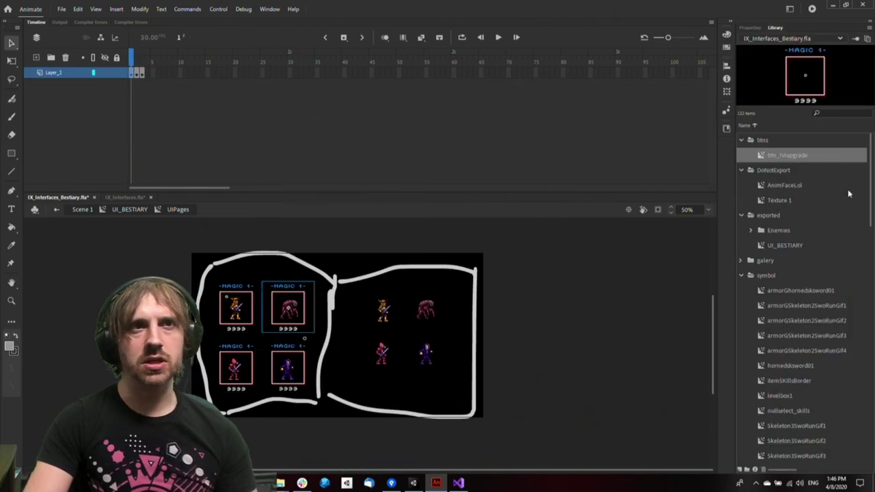
click(791, 220)
click(782, 261)
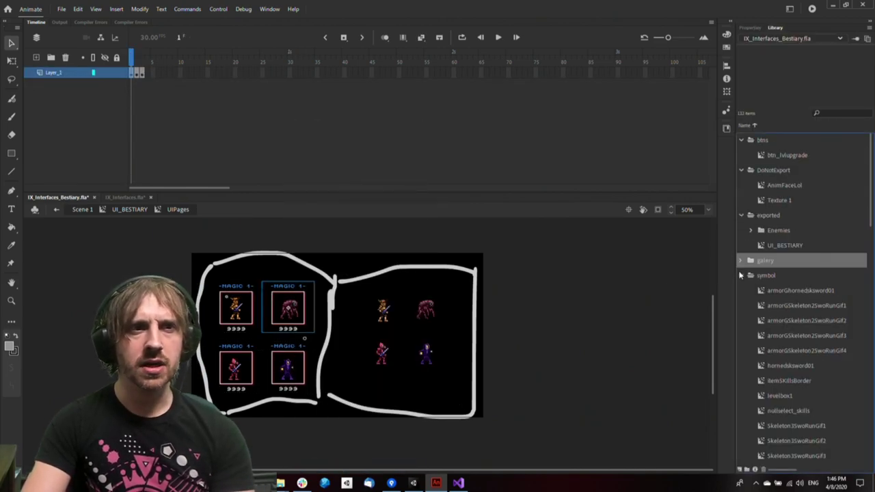
drag(735, 277, 491, 296)
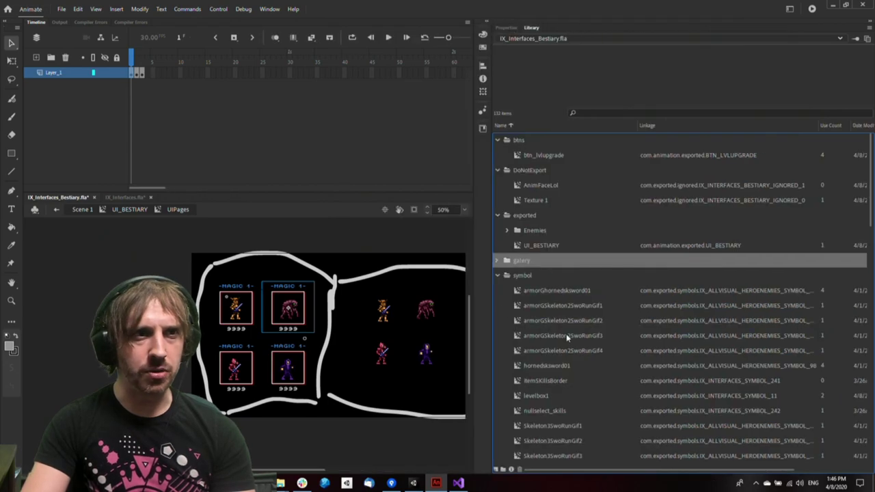
Sort the library by ascending use count and delete the unused itemSKillsBorder symbol
click(745, 295)
click(831, 128)
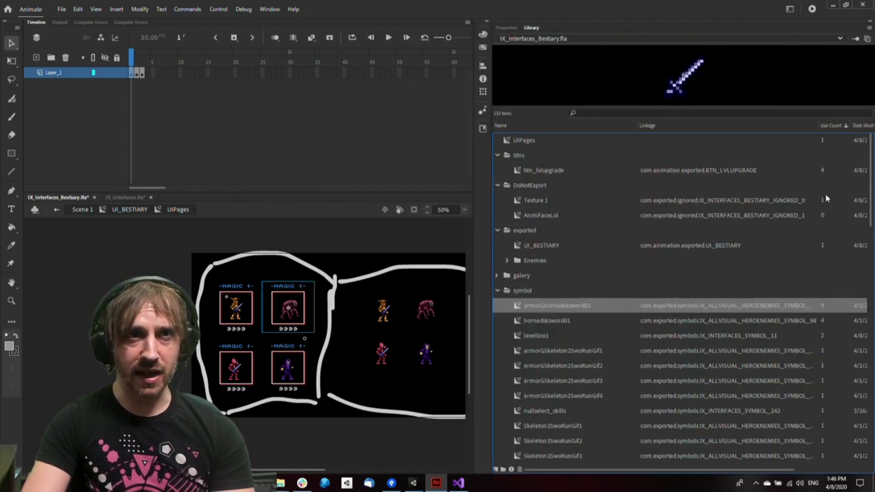
click(797, 292)
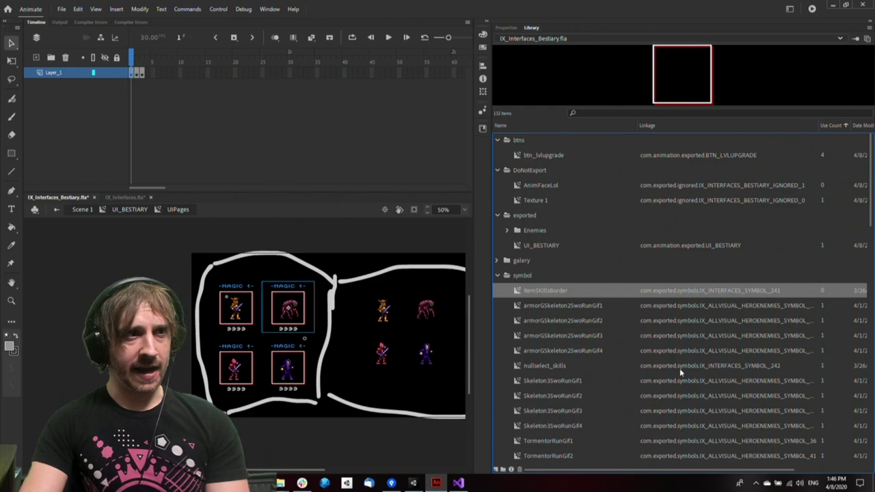
click(753, 301)
click(814, 294)
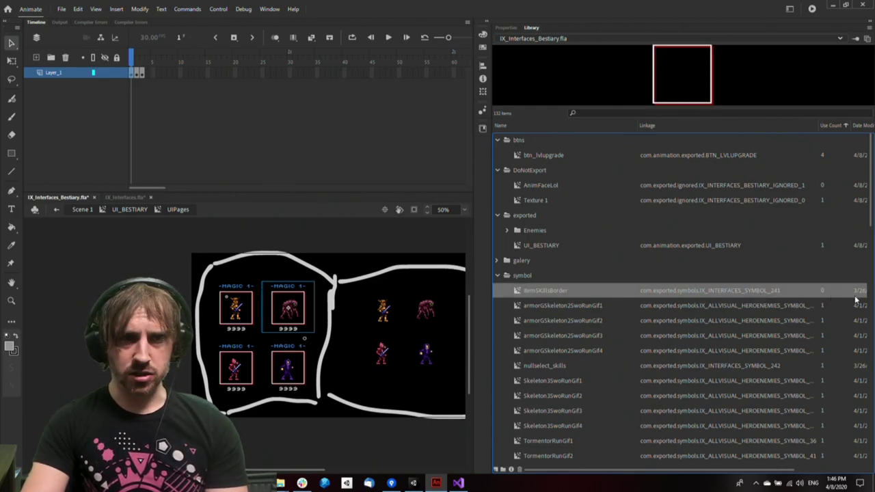
key(Delete)
Delete the unused levelMagic, life and atkpower textures, from levelMagic04_texture through atkpower07.gif_texture
click(750, 160)
key(Down)
key(Down)
key(Down)
key(Down)
key(Down)
key(Down)
key(Down)
key(Down)
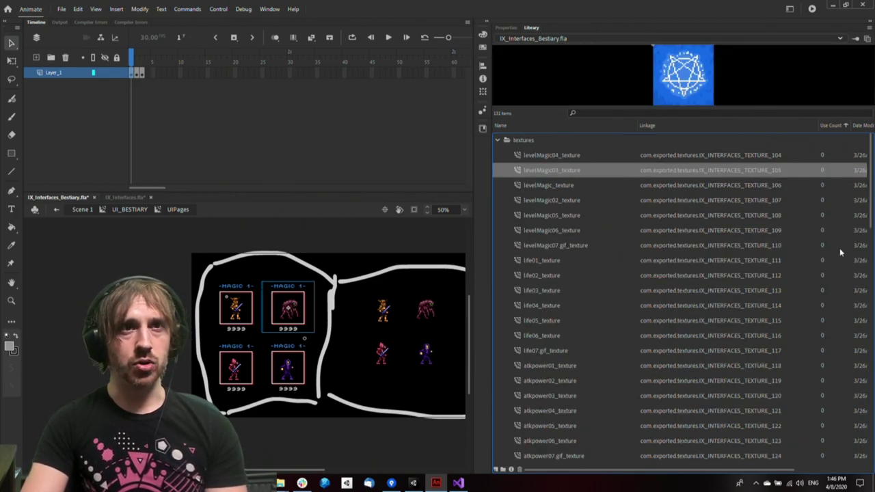
click(793, 160)
click(774, 246)
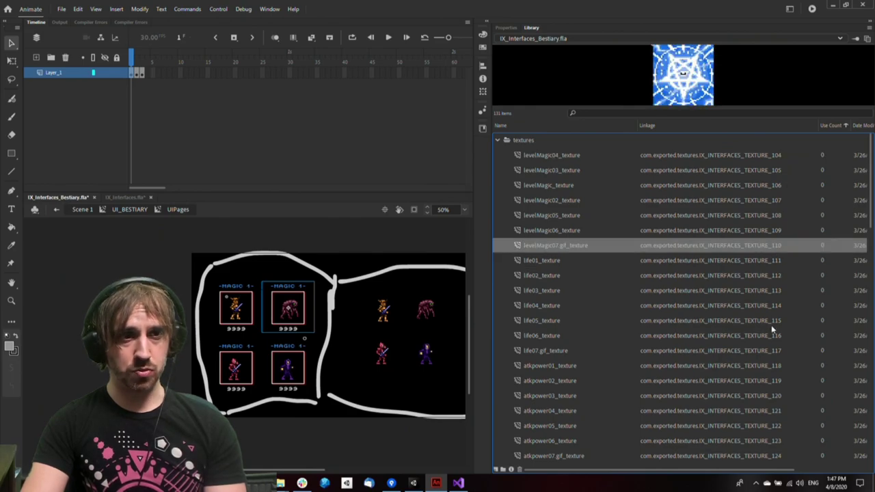
scroll(772, 325, down, 2)
click(785, 365)
scroll(737, 190, up, 2)
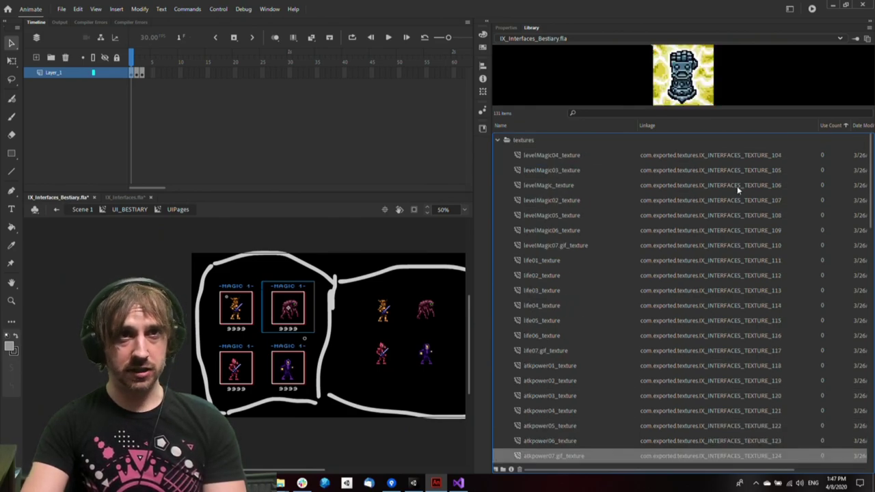
shift+click(748, 158)
scroll(766, 248, down, 1)
scroll(764, 253, up, 1)
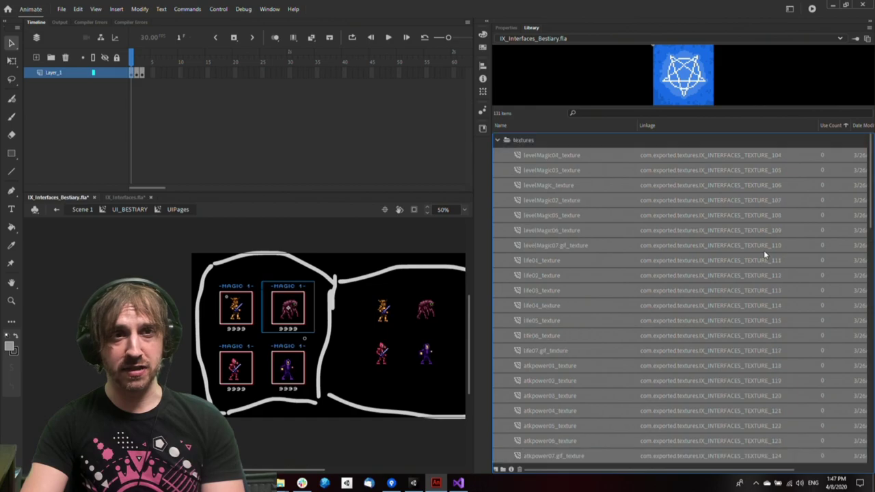
scroll(764, 254, down, 3)
scroll(764, 251, up, 2)
key(Delete)
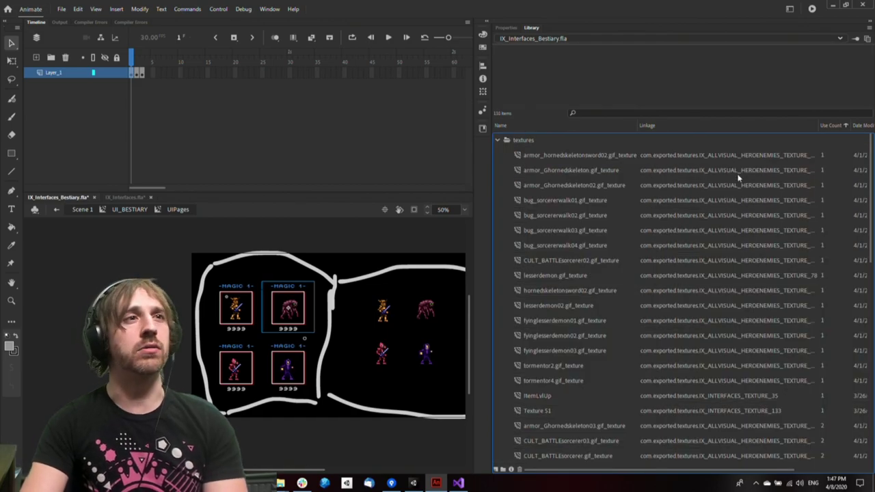
Collapse the textures folder, sort the library again by ascending use count and delete the unused nullselect_skills symbol
click(733, 171)
click(691, 152)
key(Left)
key(Left)
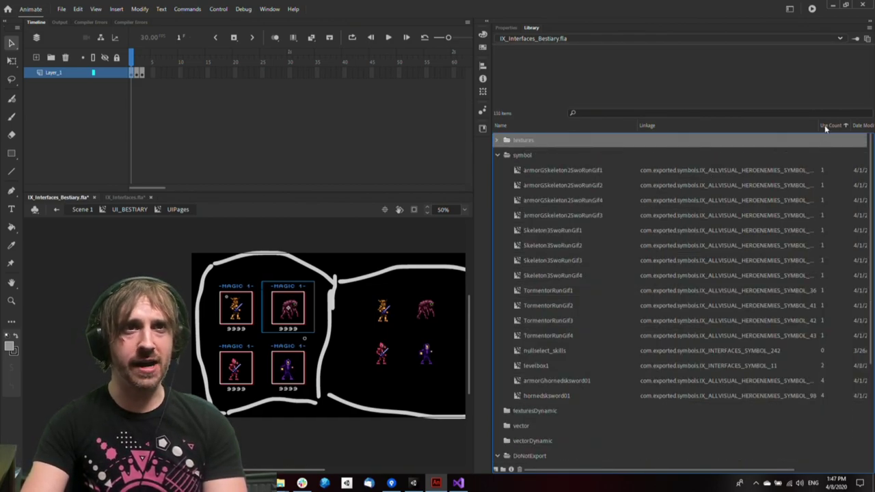
click(834, 127)
click(838, 127)
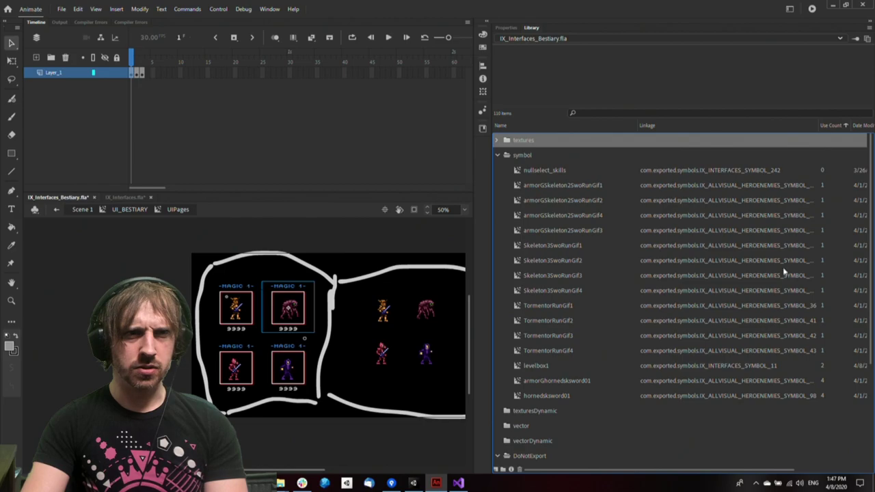
click(740, 175)
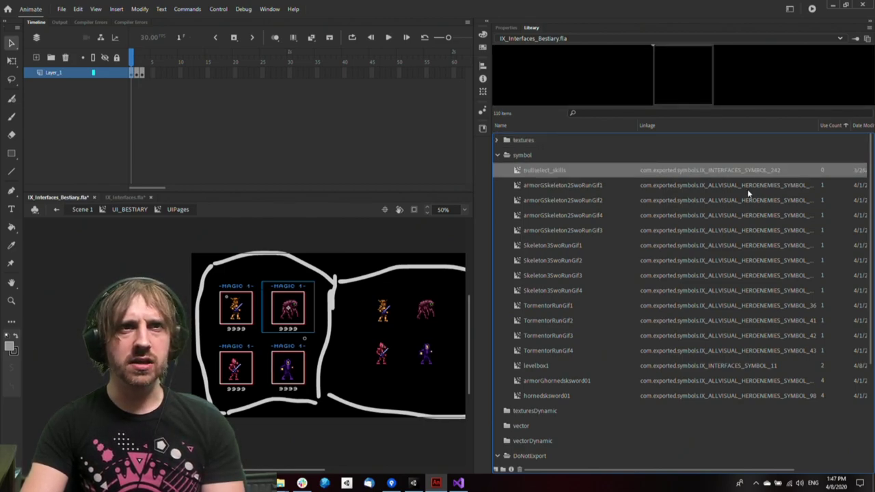
key(Delete)
Collapse the symbol folder and move AnimFaceLol and Texture 1 from the DoNotExport folder into the galery folder
click(764, 168)
key(Up)
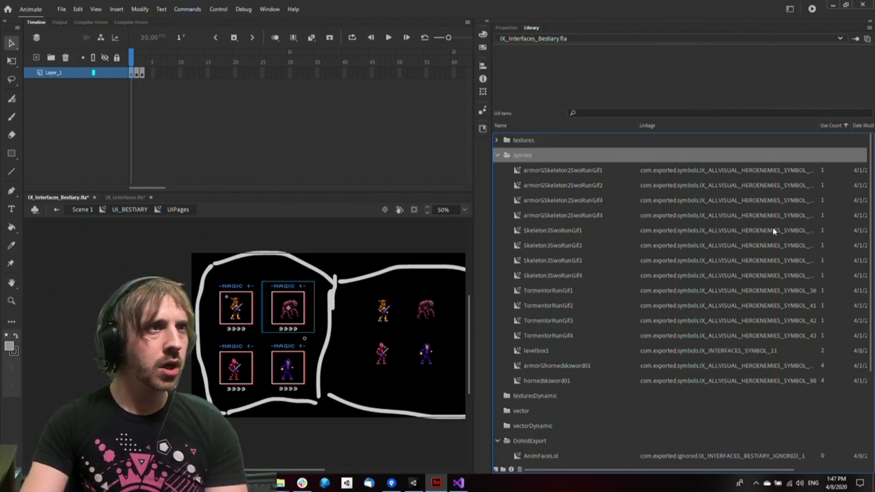
key(Left)
key(Down)
key(Down)
click(591, 245)
key(Up)
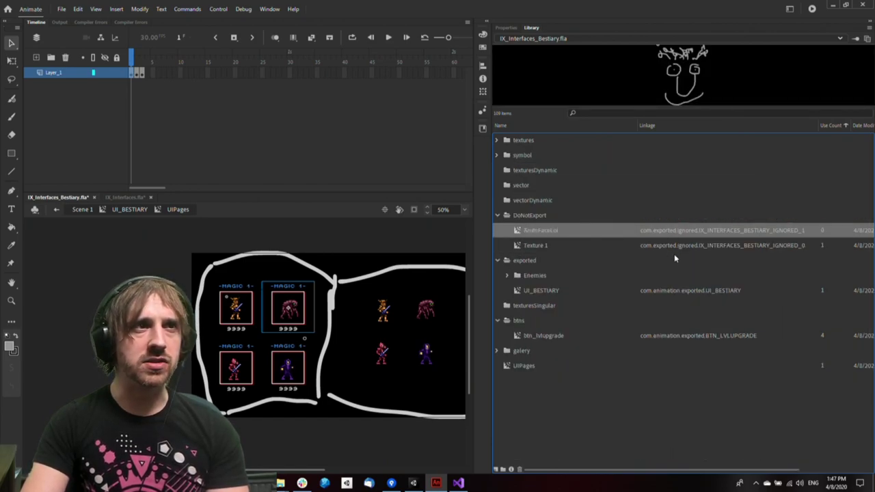
click(574, 220)
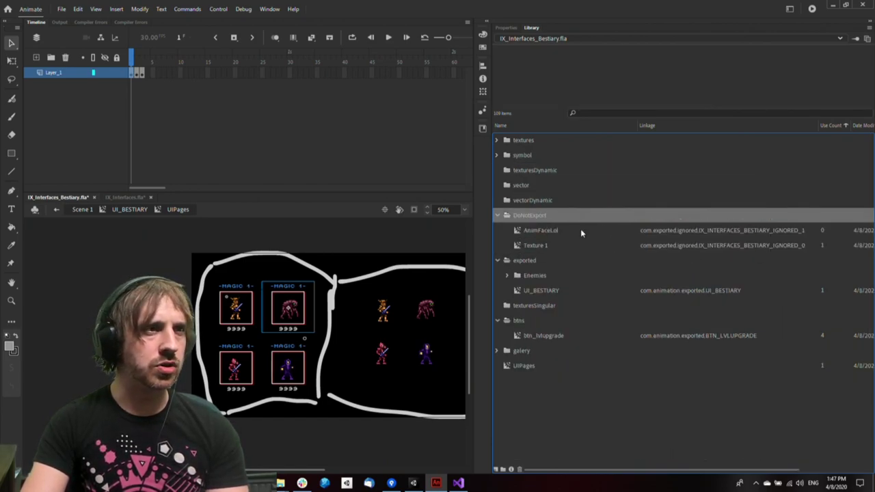
click(724, 250)
shift+click(694, 231)
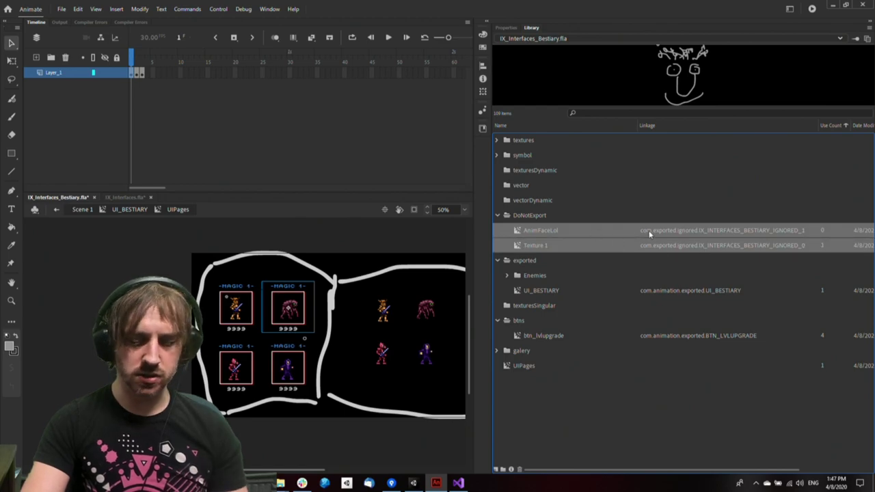
key(Delete)
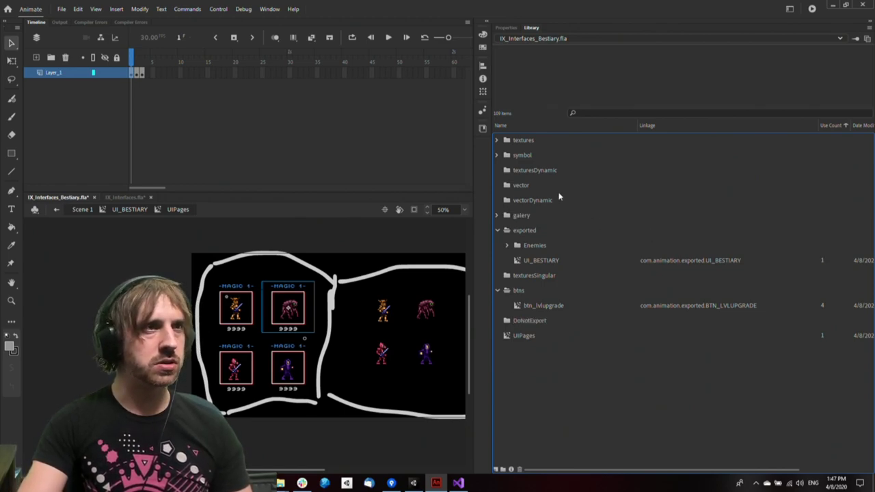
Expand the exported Enemies folder with all its subfolders and preview the ENEMY_FLYINGDEMON_IDLE clip
click(578, 158)
click(619, 233)
click(771, 261)
double_click(714, 247)
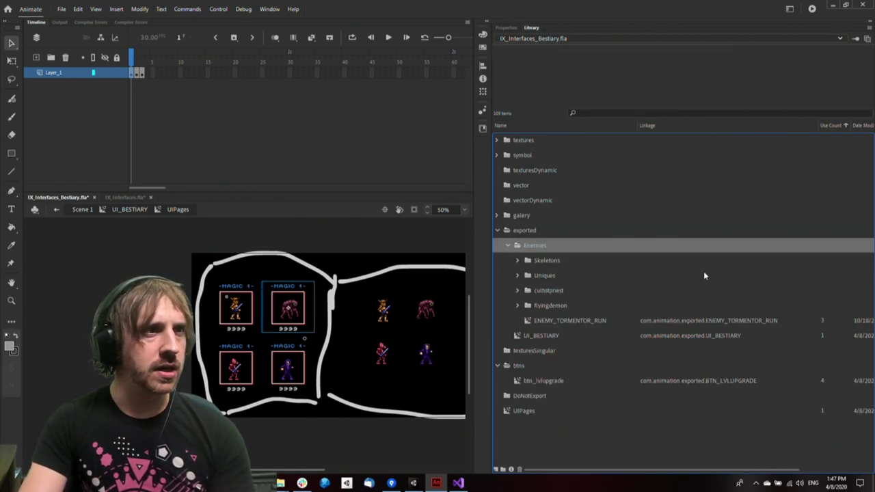
double_click(623, 305)
double_click(638, 290)
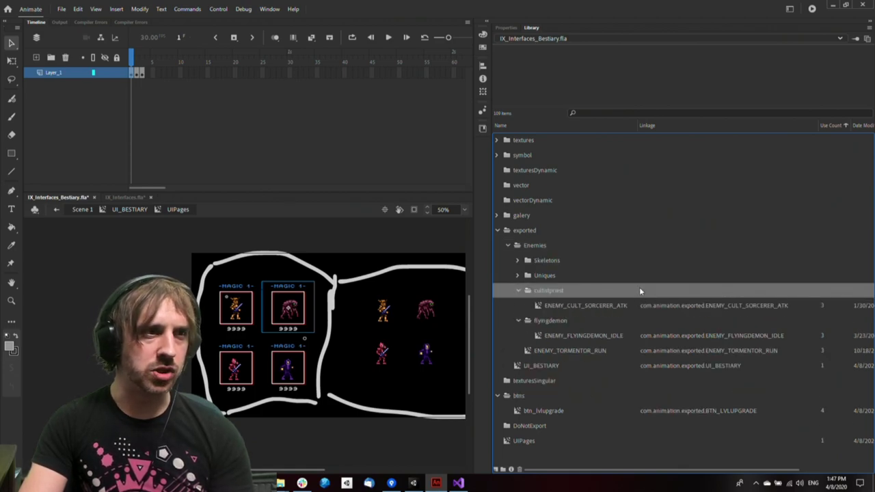
double_click(644, 277)
double_click(645, 262)
click(621, 381)
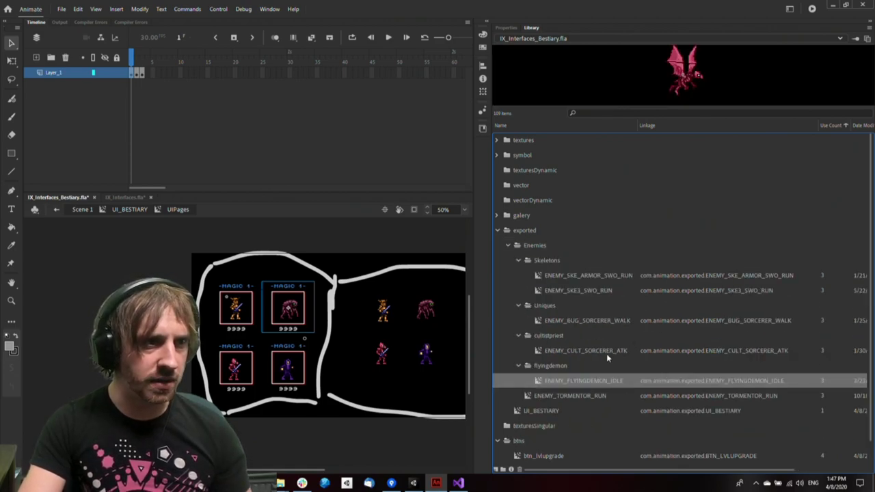
Move the five enemy clips and ENEMY_TORMENTOR_RUN out of the exported Enemies folder and its subfolders
ctrl+click(607, 351)
ctrl+click(616, 321)
ctrl+click(608, 290)
ctrl+click(625, 276)
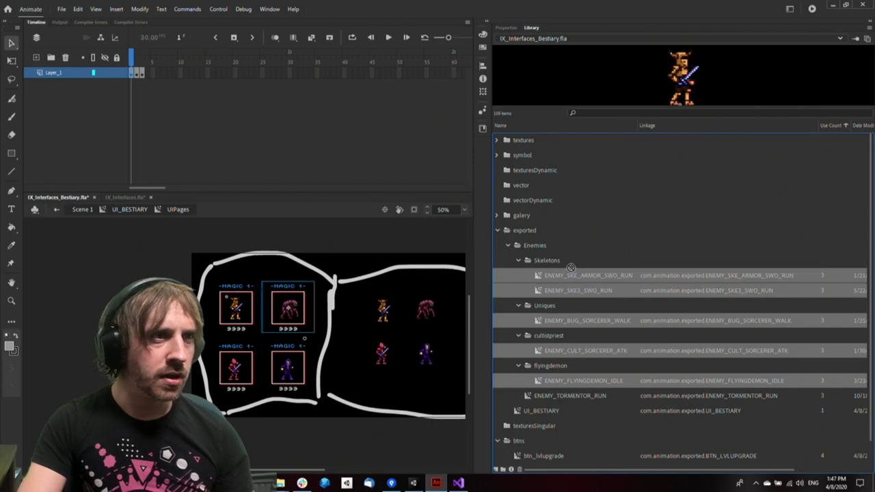
drag(571, 266, 578, 294)
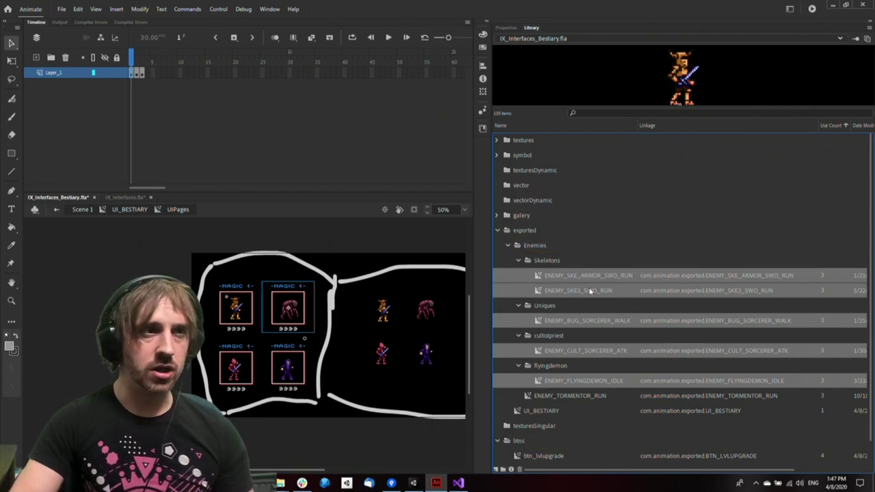
key(ctrl+x)
click(601, 305)
click(623, 319)
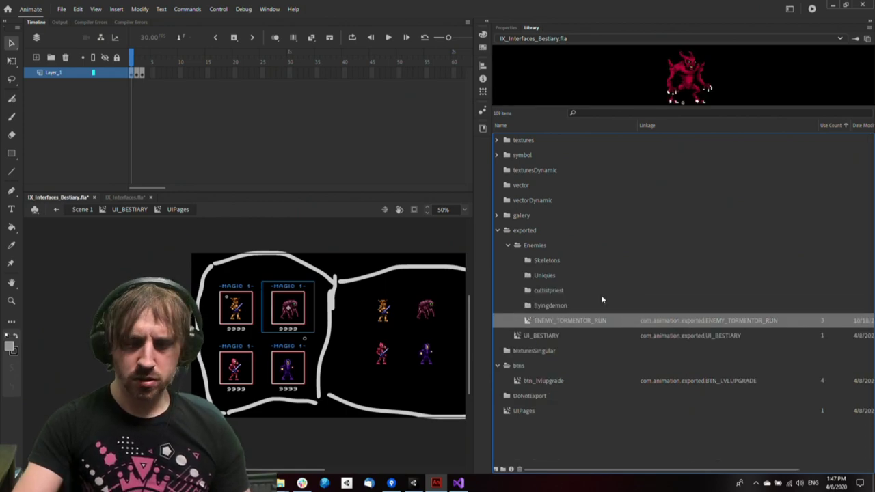
key(ctrl+x)
click(566, 308)
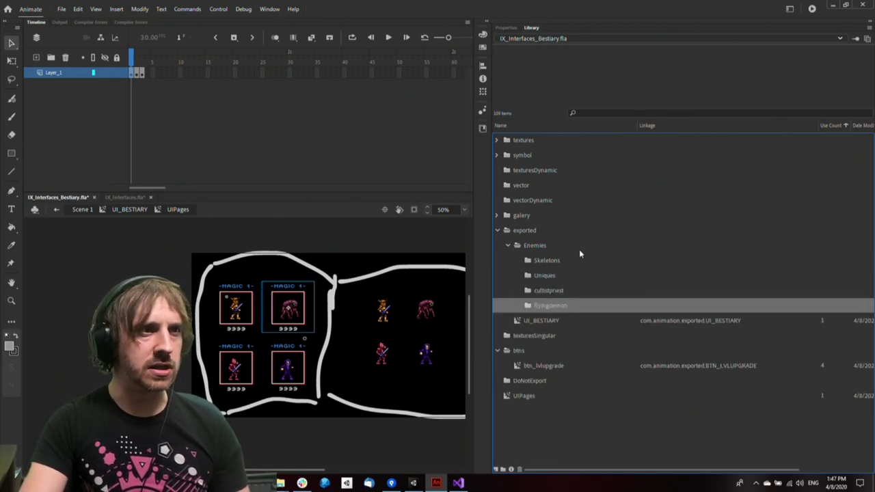
Delete the empty Skeletons, Uniques, cultistpriest and flyingdemon folders and their parent Enemies folder
click(579, 260)
shift+click(577, 306)
key(Delete)
click(569, 247)
key(Delete)
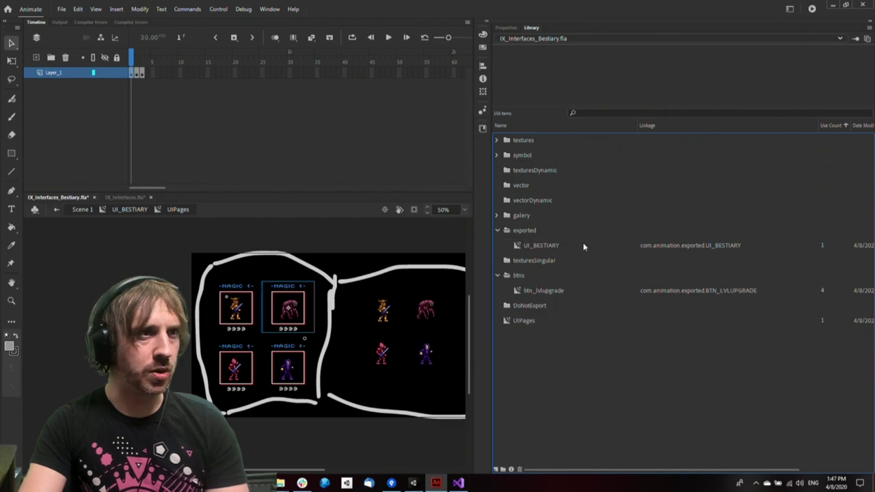
Move the UIPages clip out of the library root into one of the folders
click(583, 246)
click(610, 264)
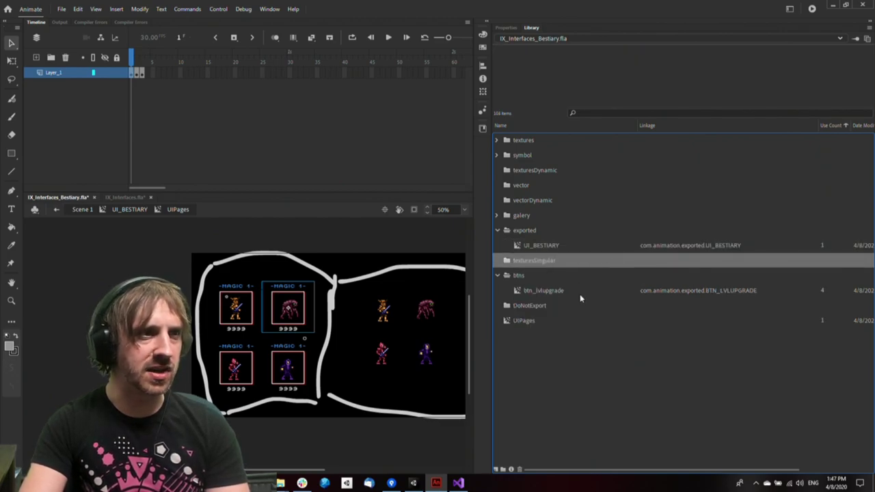
click(579, 294)
click(557, 322)
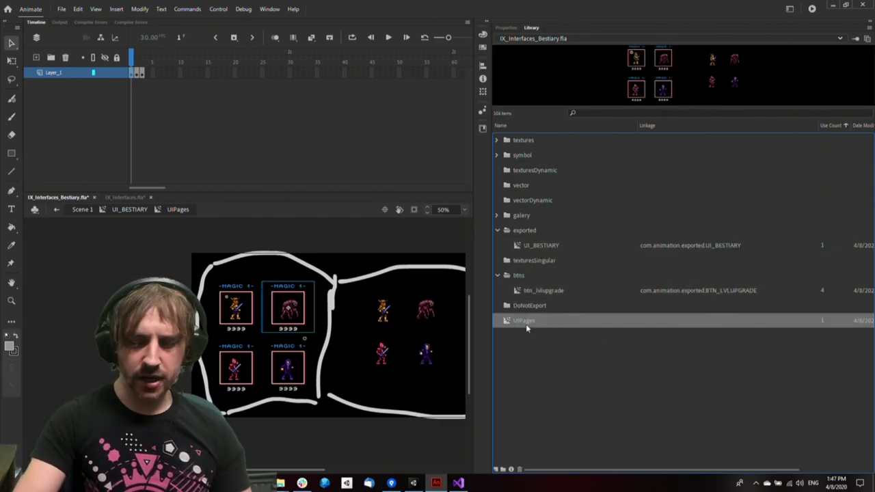
key(Delete)
double_click(533, 220)
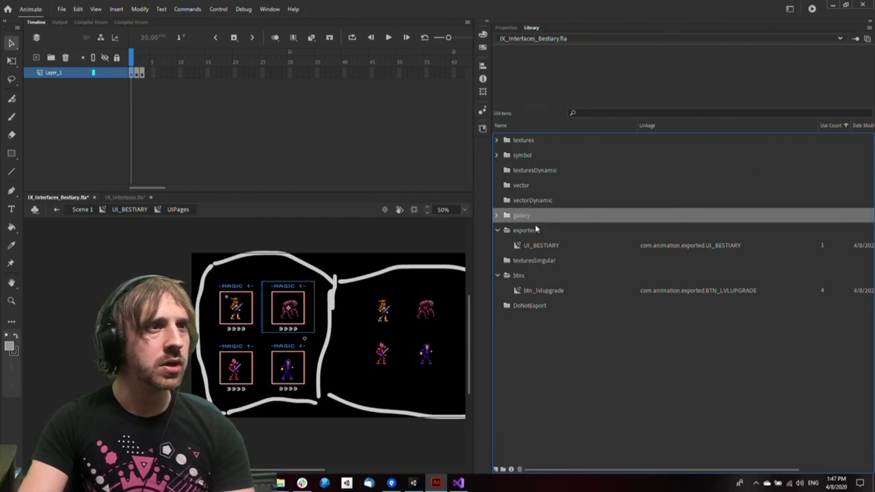
click(646, 233)
double_click(632, 219)
Expand the textures folder and preview its remaining bitmaps, including Texture 51, SkillsCadreWhite and tormentor4.gif_texture, to check what is still used
click(582, 169)
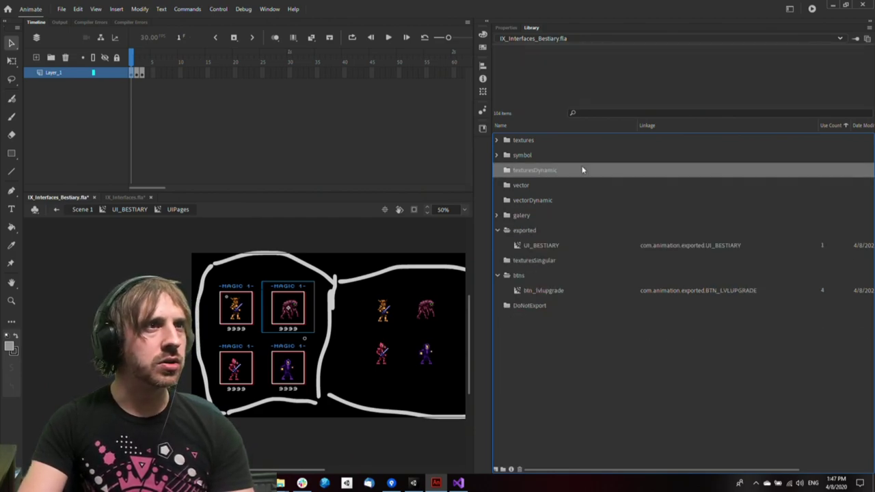
double_click(582, 157)
key(Left)
key(Up)
key(Right)
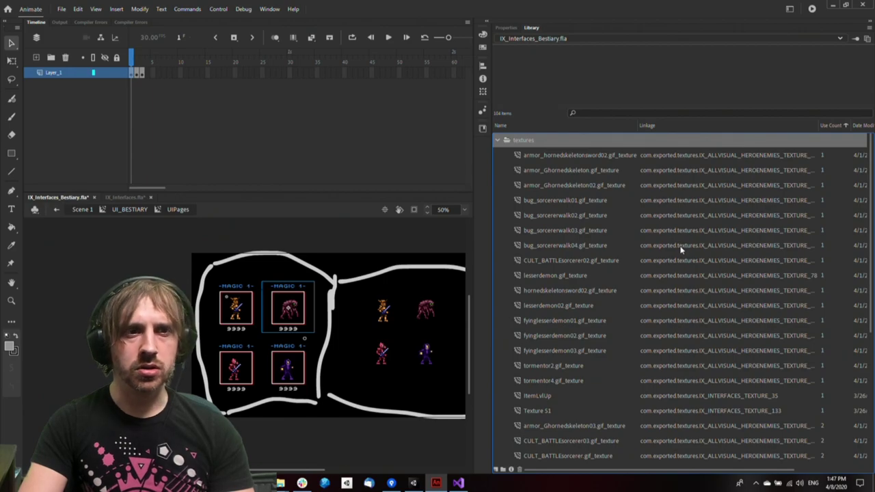
click(591, 412)
scroll(614, 400, down, 3)
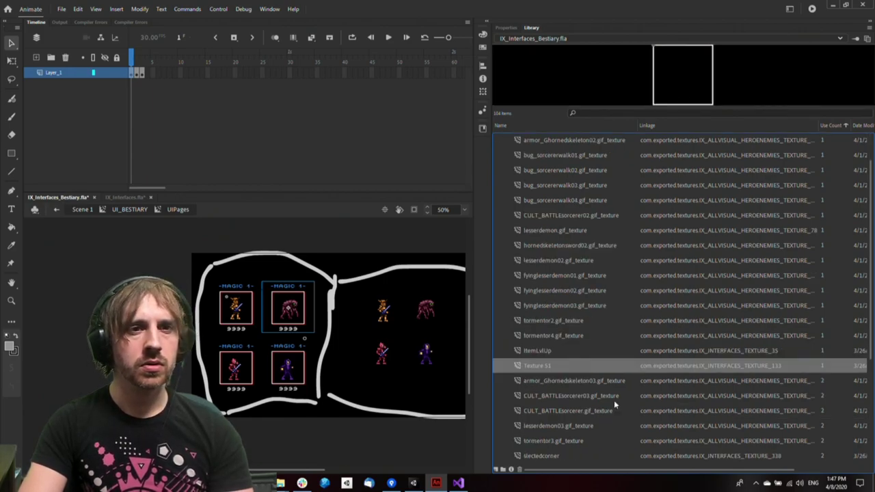
click(638, 381)
click(643, 370)
click(652, 382)
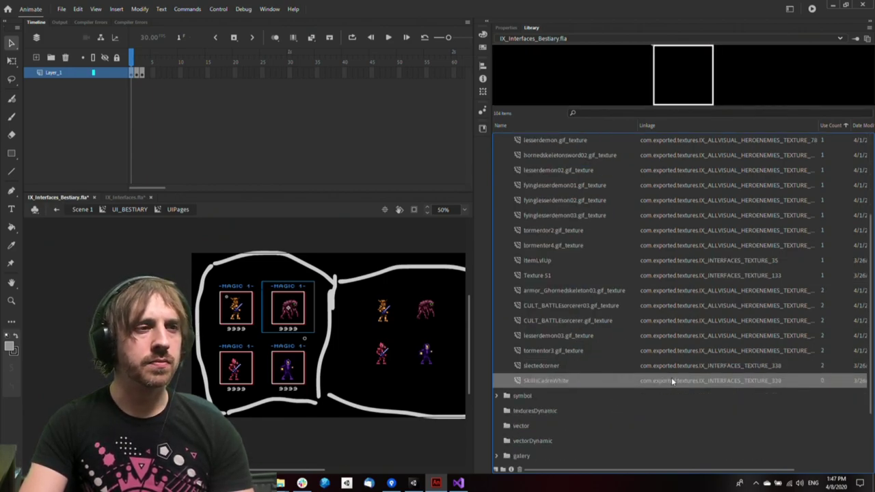
click(675, 368)
click(682, 280)
click(689, 247)
scroll(702, 307, up, 3)
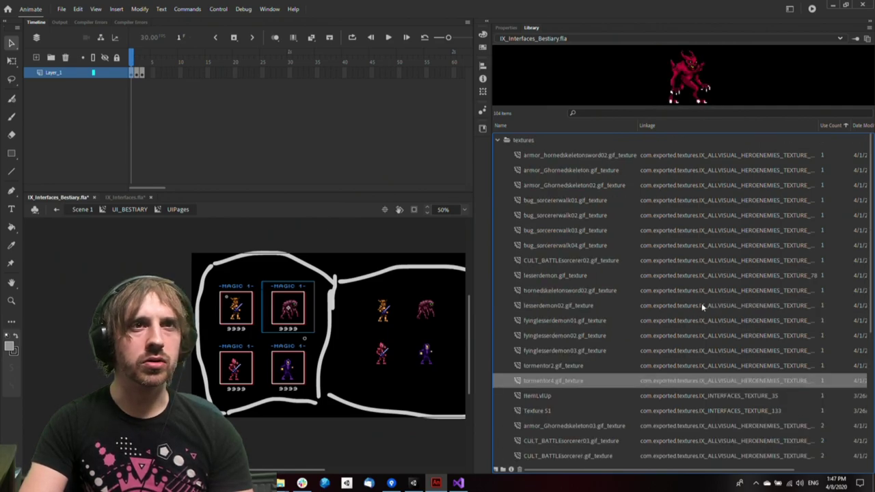
click(711, 202)
scroll(702, 322, down, 3)
click(701, 276)
scroll(699, 273, up, 3)
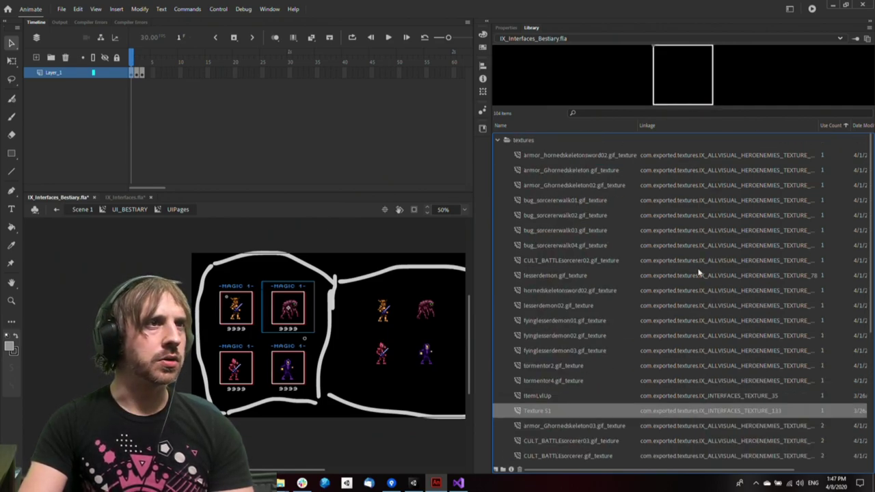
Return from UIPages to the UI_BESTIARY clip and hide the guide layer Layer_2 with the hand-drawn outlines
click(155, 232)
double_click(155, 231)
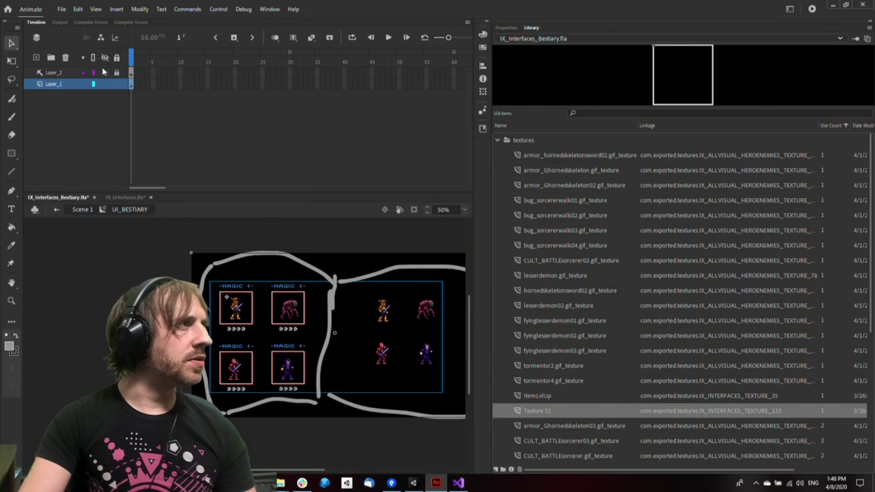
click(104, 72)
click(513, 30)
click(471, 263)
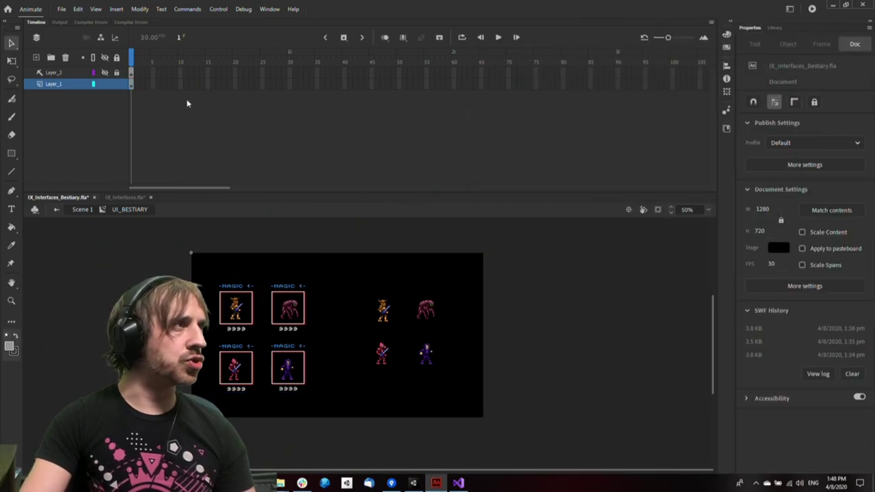
click(105, 72)
click(105, 73)
click(105, 73)
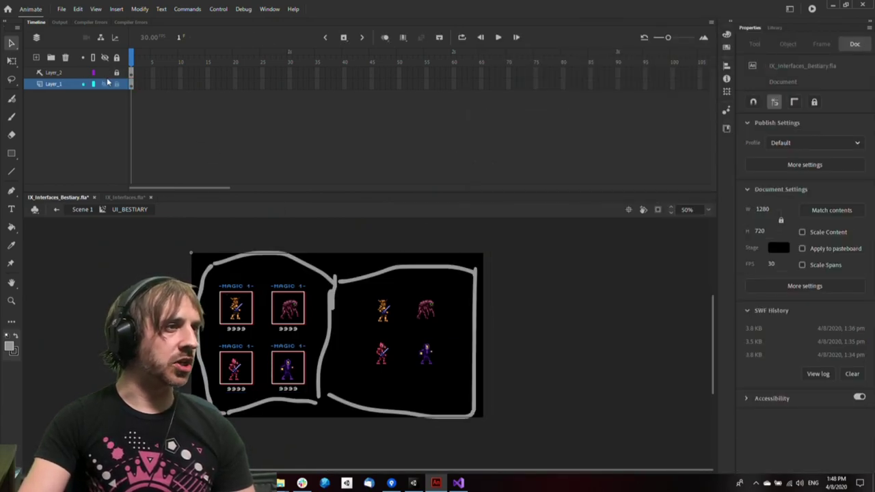
click(105, 76)
click(105, 72)
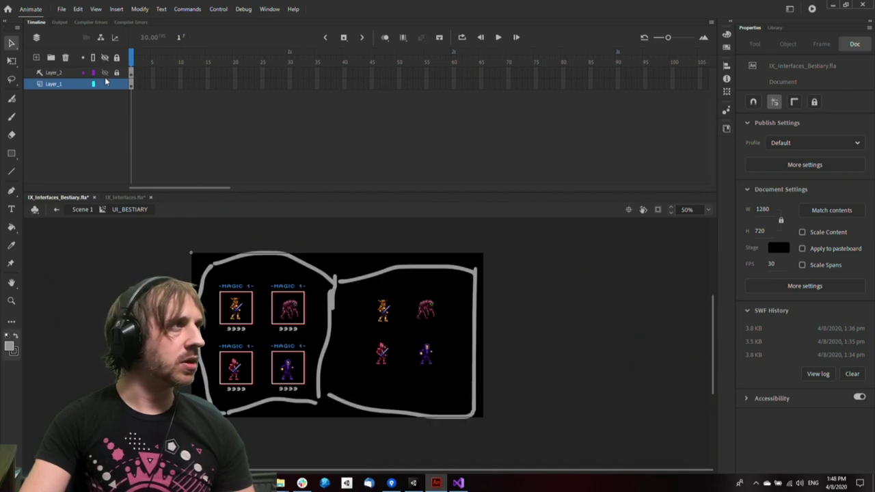
click(105, 73)
Save the bestiary document, publish its movie for Flash2Unity and dismiss the completion message
key(ctrl+s)
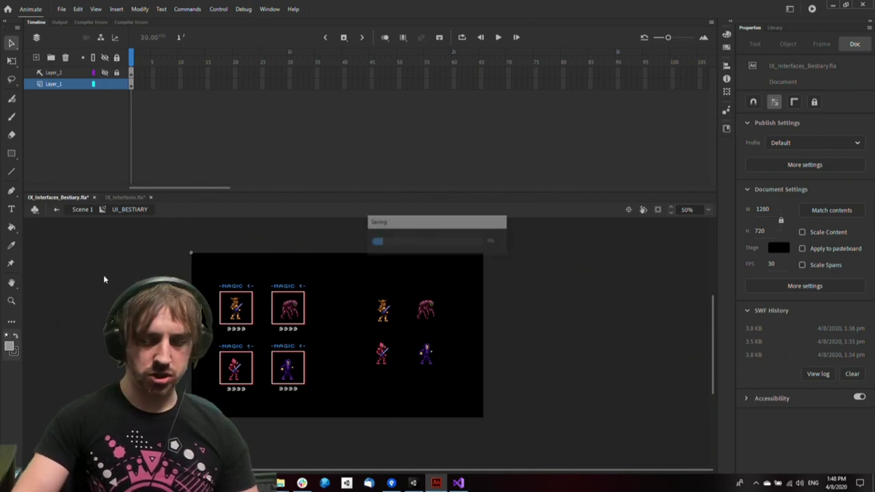
key(ctrl+Return)
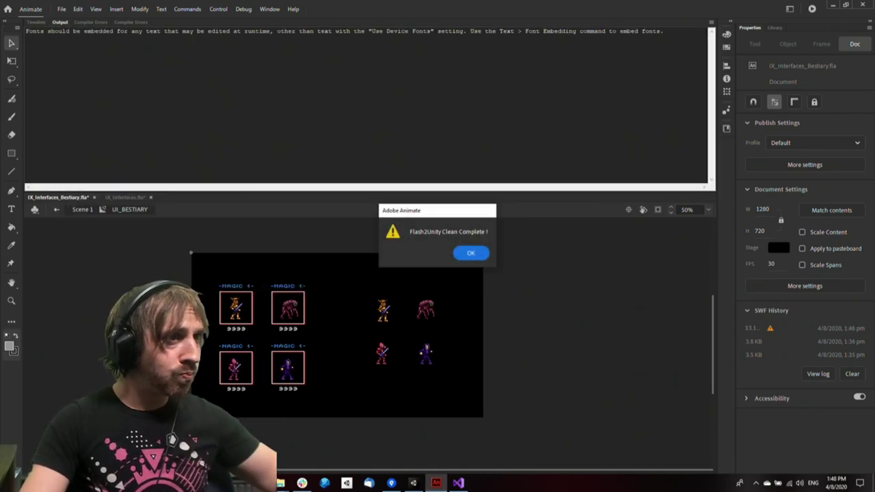
click(468, 254)
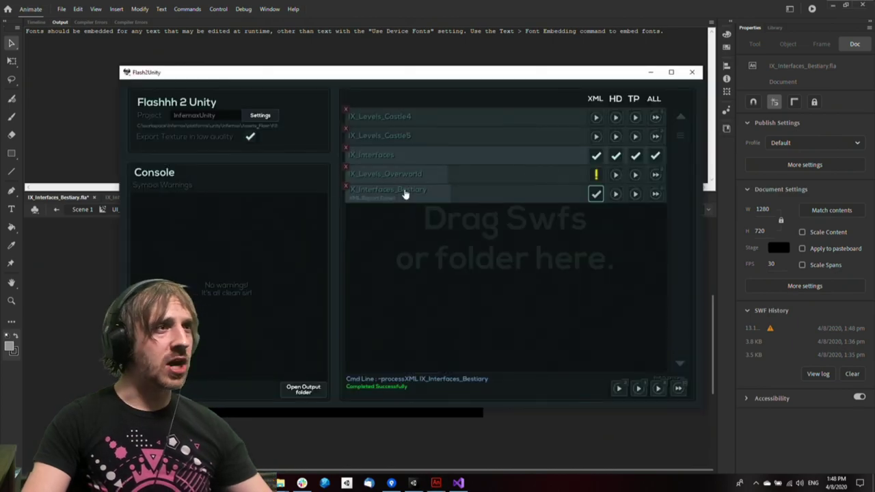
Export the HD textures of IX_Interfaces_Bestiary in Flash2Unity and look through the images in the output folder
click(616, 194)
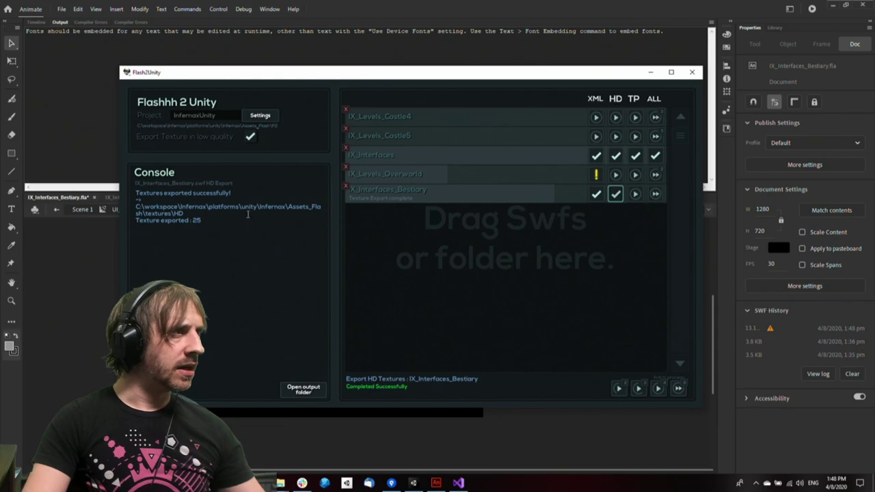
click(307, 394)
double_click(414, 250)
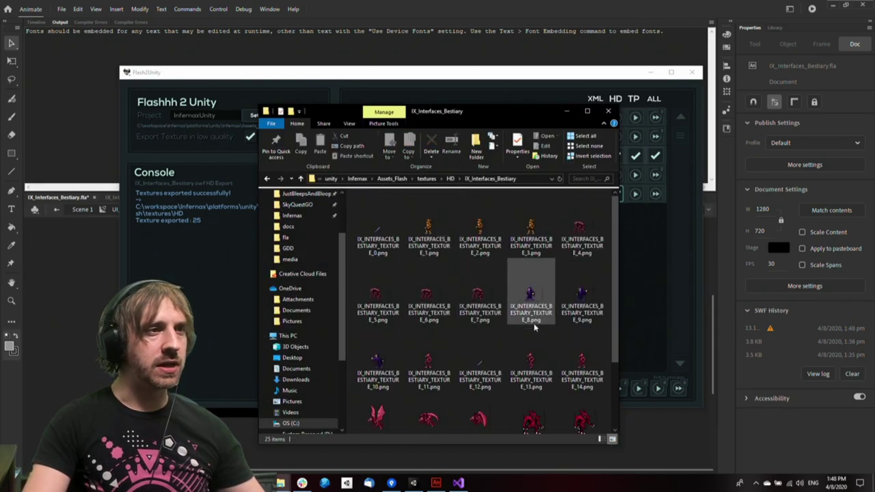
scroll(533, 301, down, 2)
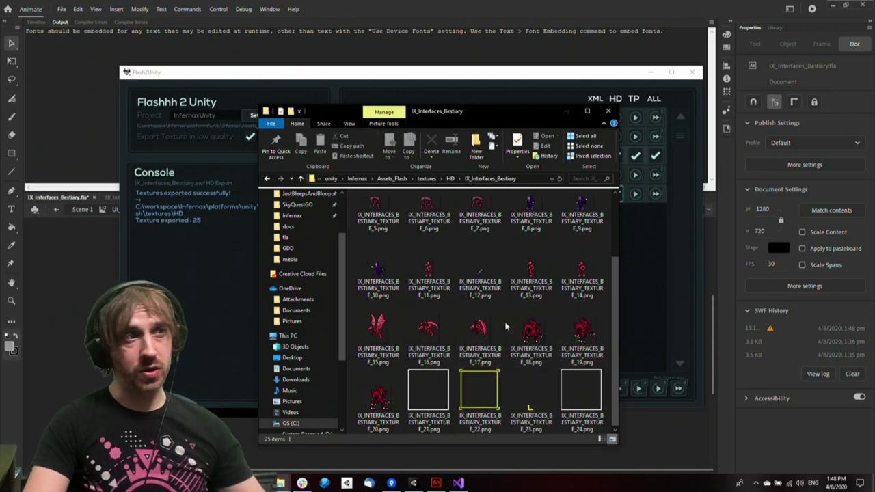
scroll(508, 328, up, 2)
click(231, 277)
Run the TexturePacker export for IX_Interfaces_Bestiary, inspect its packed sheet in TexturePacker and save the .tps project on closing
click(635, 193)
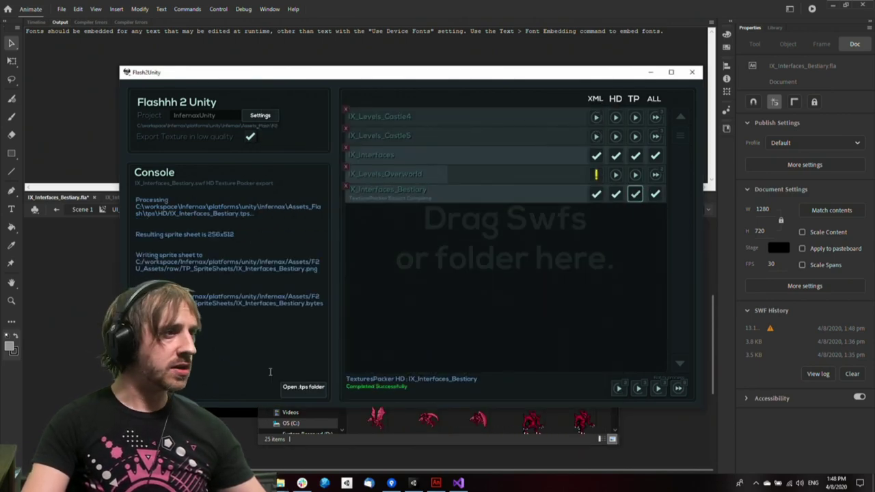
click(303, 389)
click(421, 258)
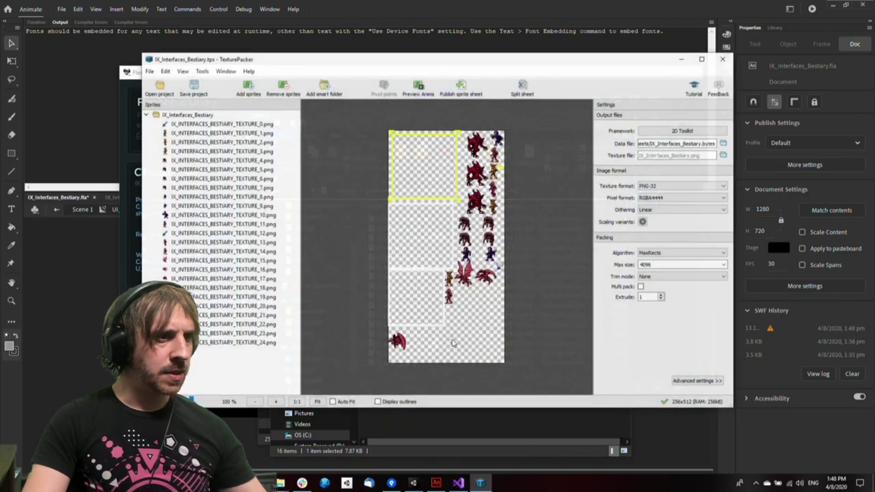
click(507, 327)
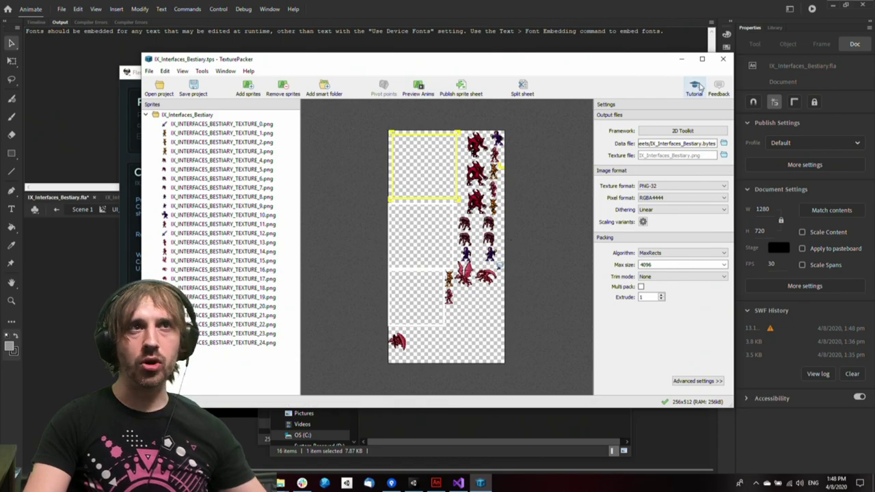
click(723, 59)
click(399, 252)
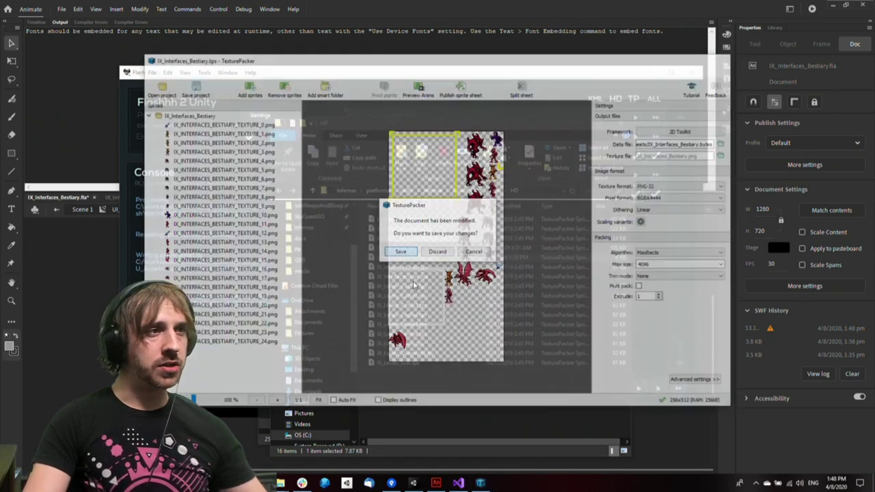
click(441, 439)
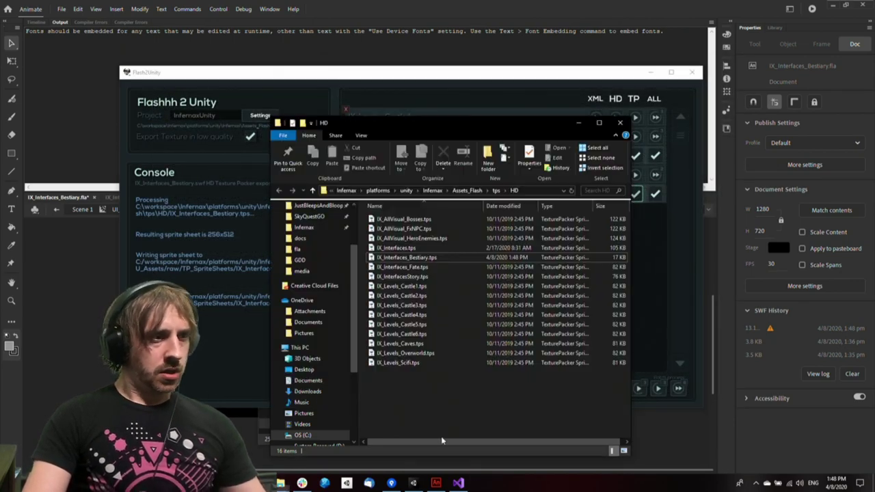
Switch back to Animate, save the bestiary document and bring up Flash2Unity again
click(438, 484)
key(ctrl+s)
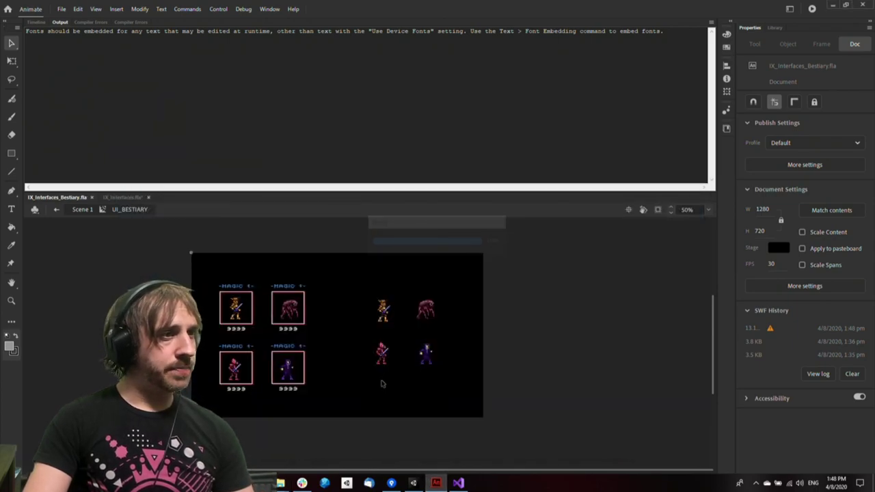
drag(390, 390, 363, 360)
click(417, 417)
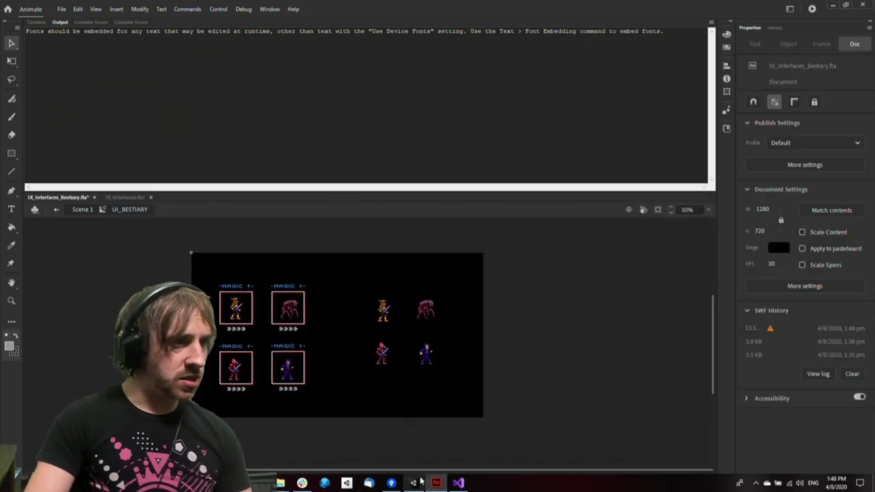
click(258, 483)
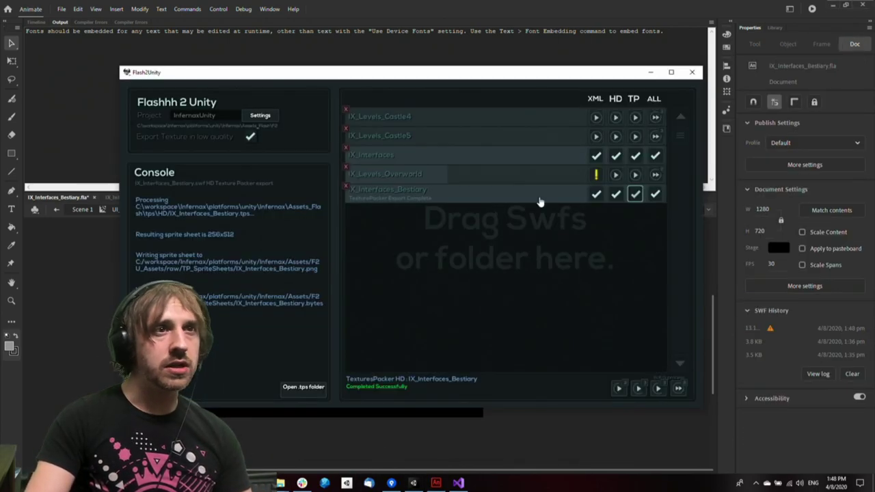
Switch to Unity and check the console log and the available Flash2Unity commands
click(413, 485)
drag(581, 164, 599, 167)
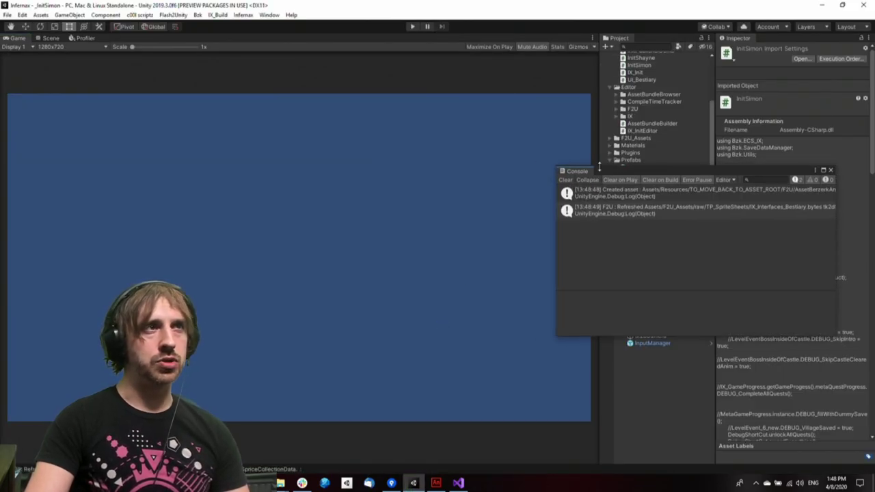
click(173, 16)
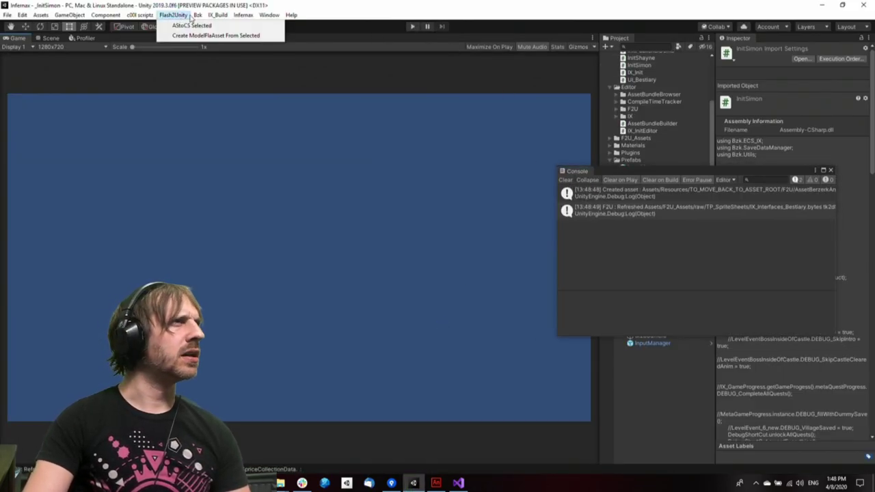
mouse_move(197, 16)
click(306, 201)
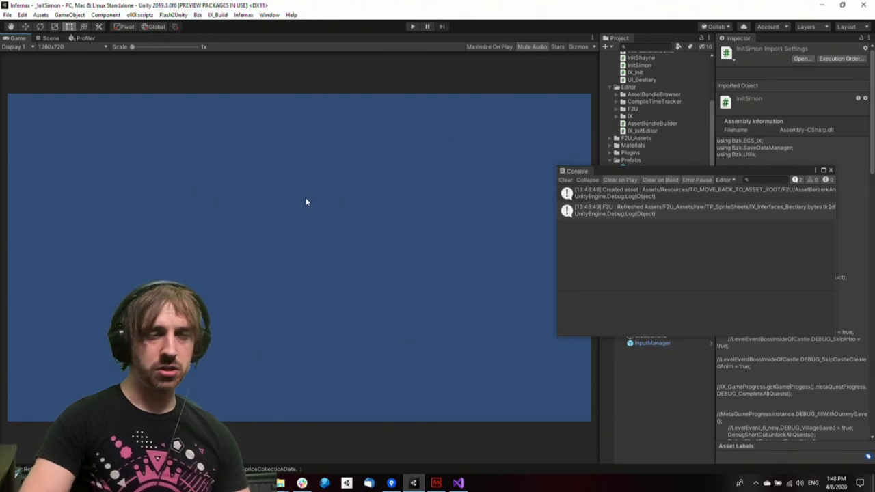
Play the scene to check the bestiary screen, move the console clear of the Game view, and stop the run
key(ctrl+p)
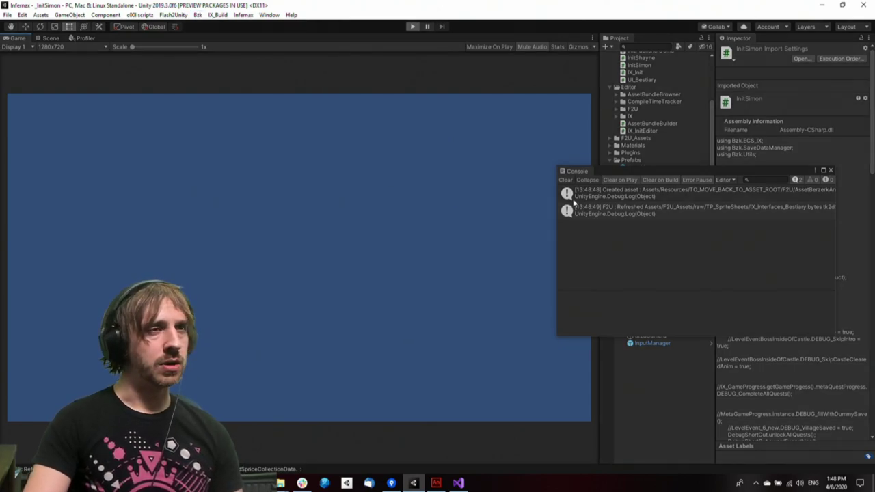
drag(602, 172, 709, 188)
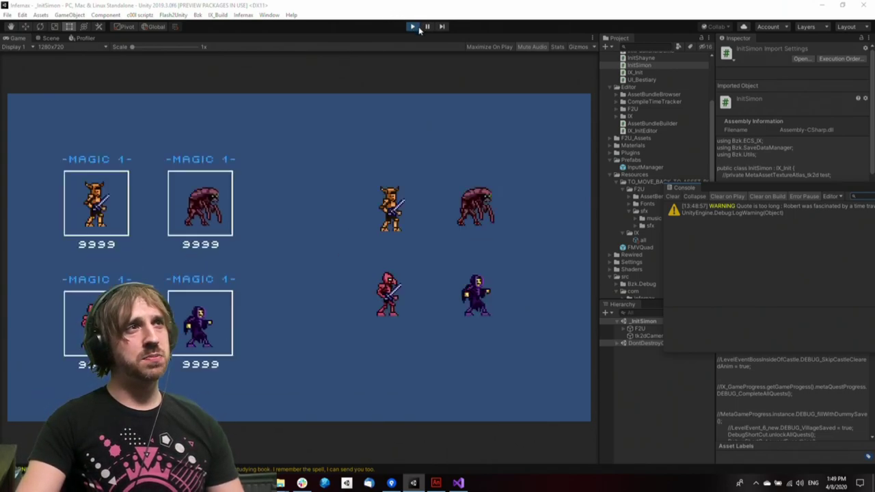
click(415, 27)
Switch to Animate, inspect the frames of UIPages inside UI_BESTIARY and examine its instance name
click(436, 483)
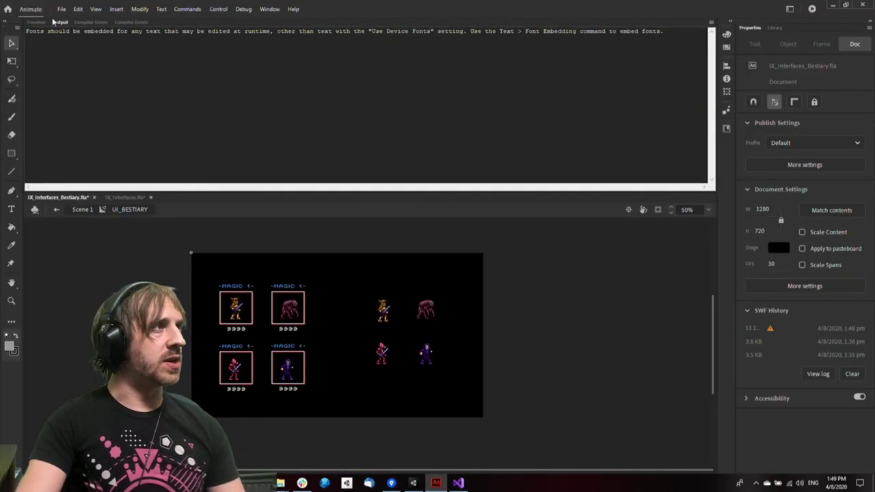
click(35, 23)
double_click(294, 333)
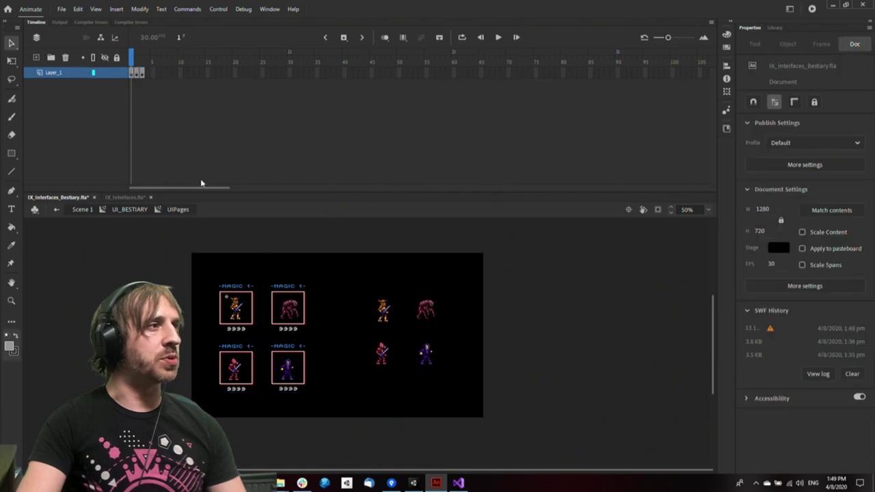
drag(152, 63, 123, 125)
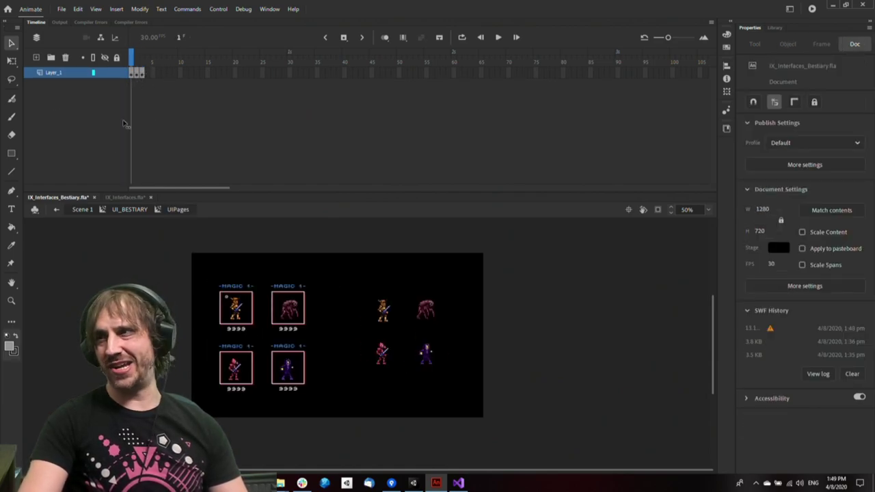
double_click(179, 365)
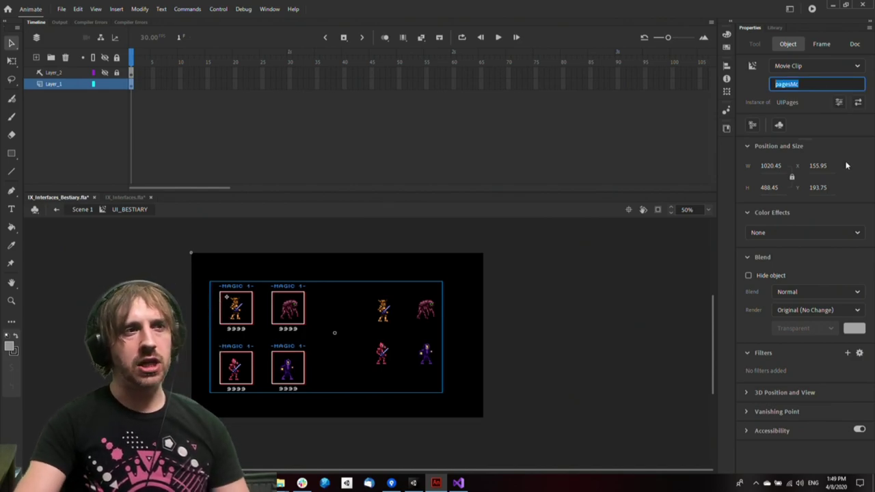
Save IX_Interfaces_Bestiary.fla and publish it again
click(547, 432)
key(ctrl+s)
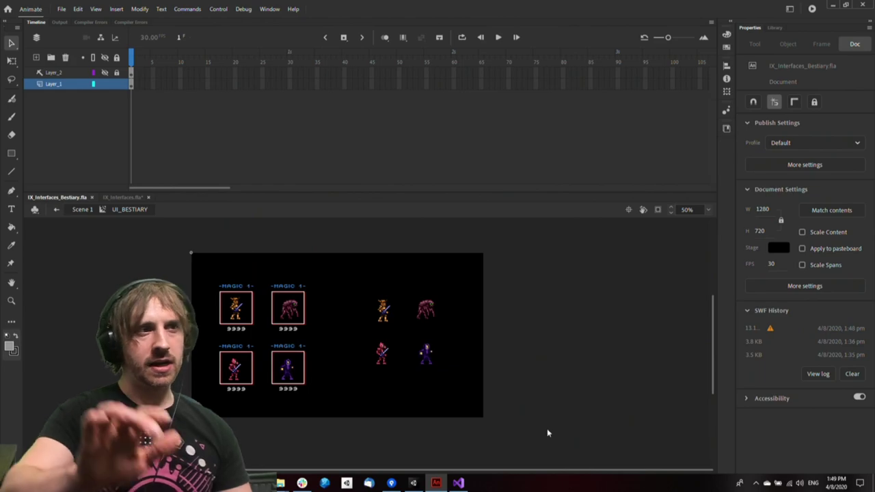
key(alt+shift+F12)
click(471, 250)
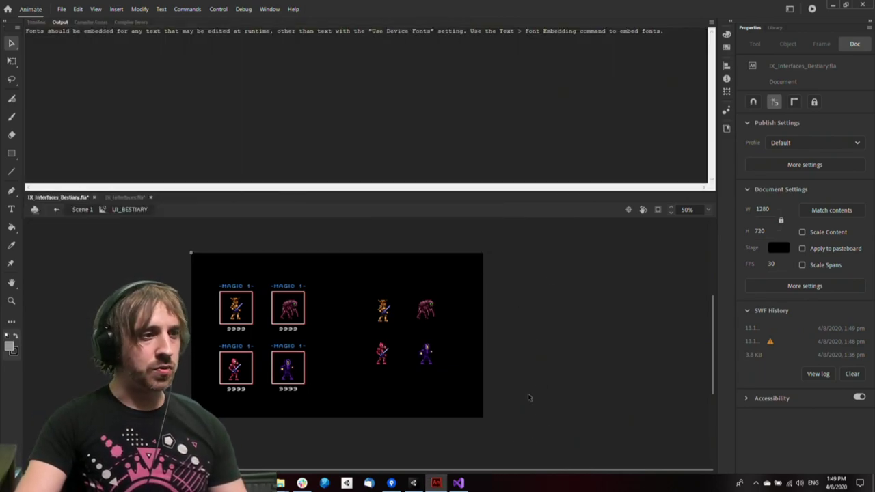
Recheck the UIPages instance name in Animate and return to the code in Visual Studio
click(466, 484)
click(471, 319)
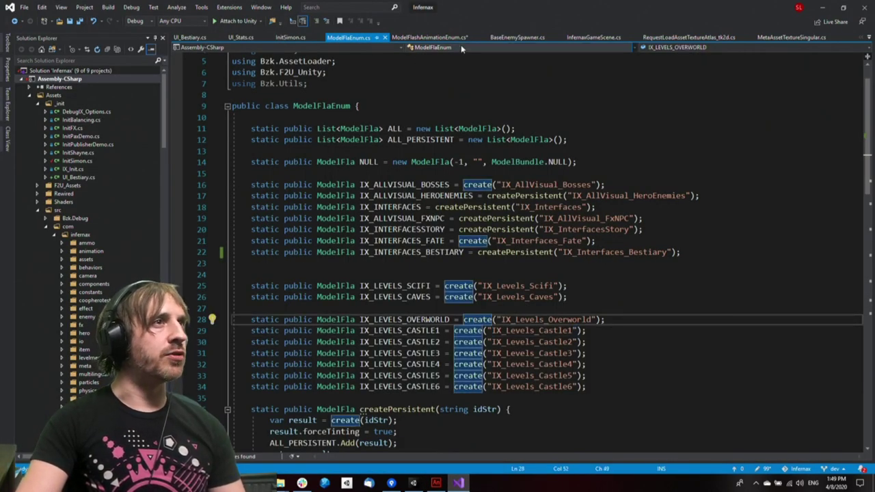
key(alt+Tab)
click(290, 391)
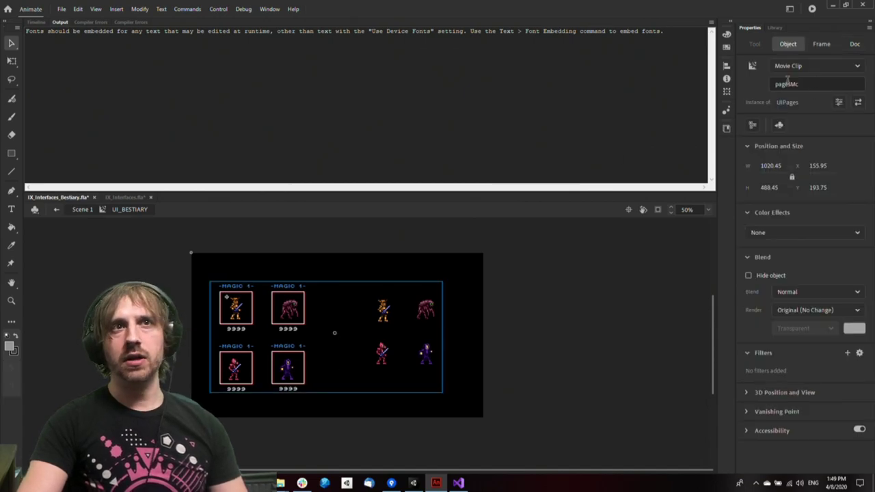
click(477, 454)
click(461, 484)
click(471, 207)
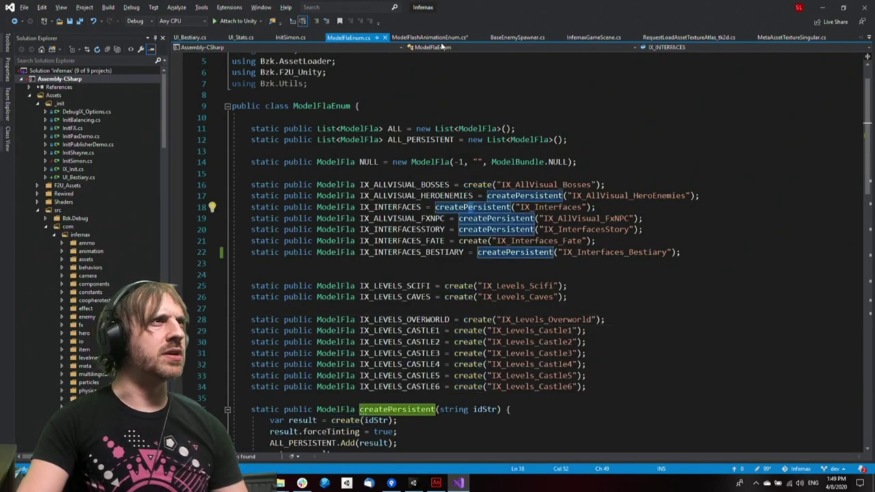
Open UI_Bestiary.cs and insert a MovieClip getter named pagesMc below the constructor using the getmovieclip snippet
click(208, 38)
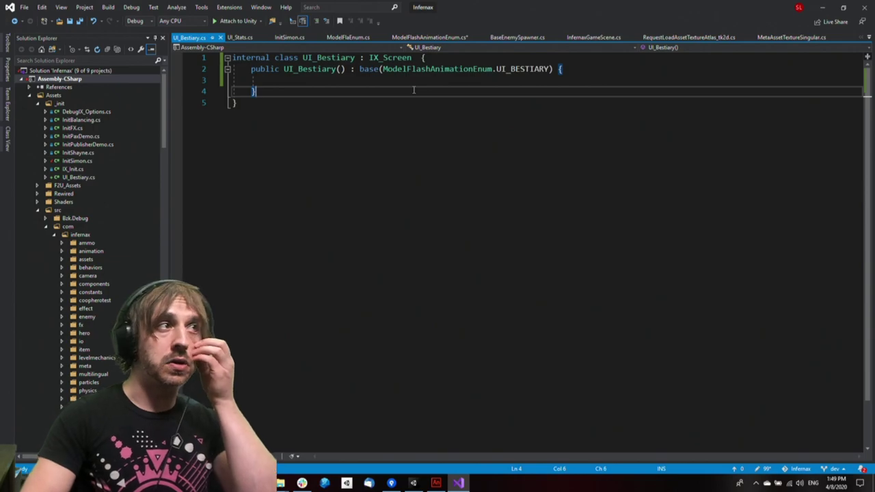
key(Return)
key(Return)
text(getmov)
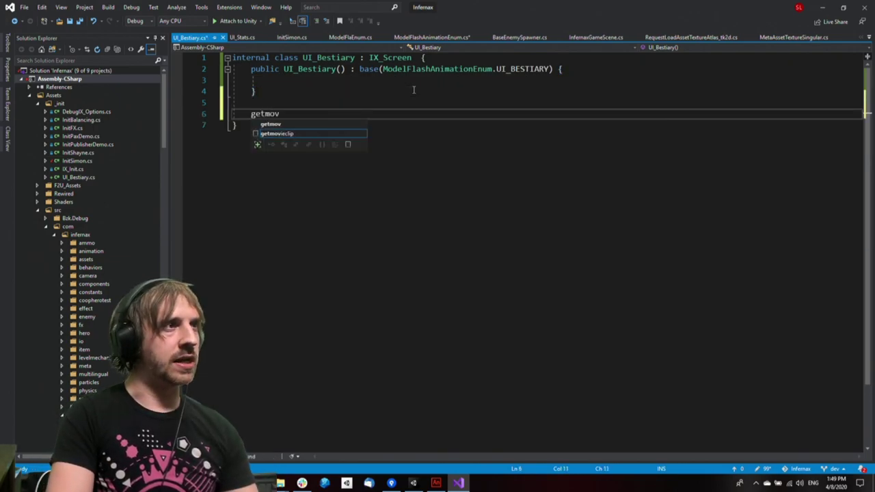
key(Tab)
key(Tab)
text(pagesMc)
key(Return)
Start a pagesMc.gotoAnd call on a new line inside the UI_Bestiary constructor
key(Up)
key(Up)
key(Up)
key(Up)
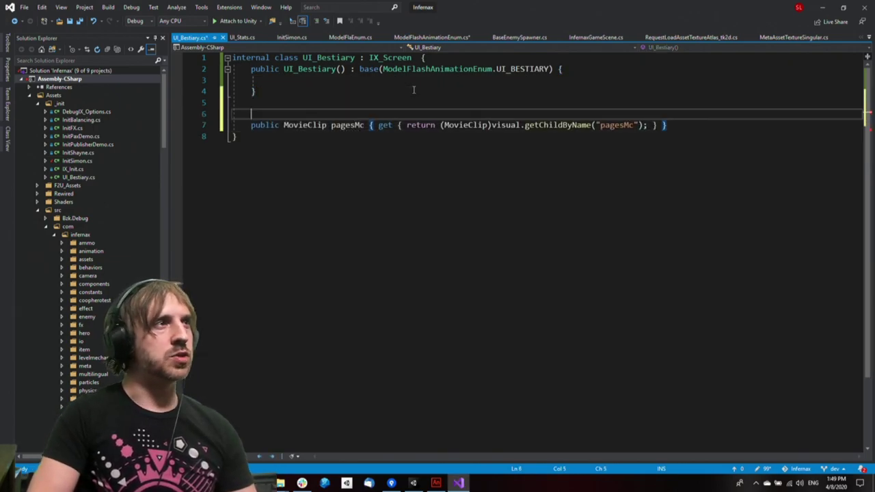
key(Return)
text(pagesMc.gotoA)
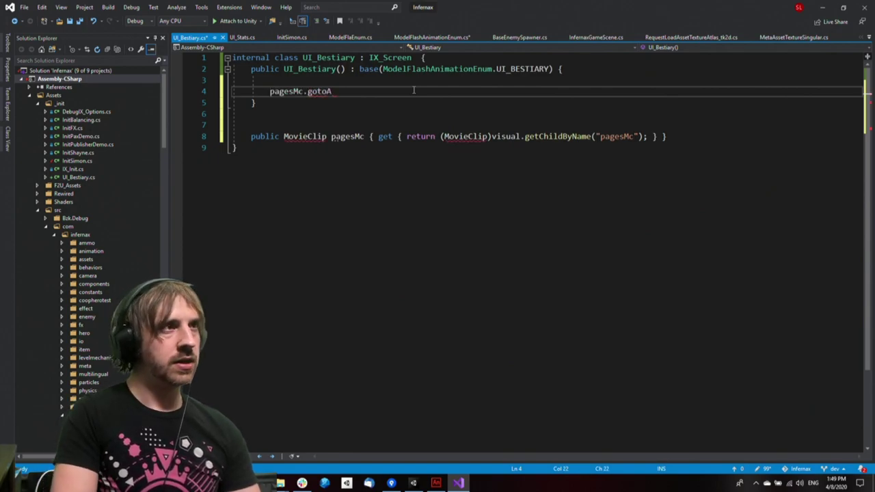
Resolve the MovieClip type of the getter by importing the Bzk.F2U namespace
key(Down)
key(Down)
key(Down)
key(Down)
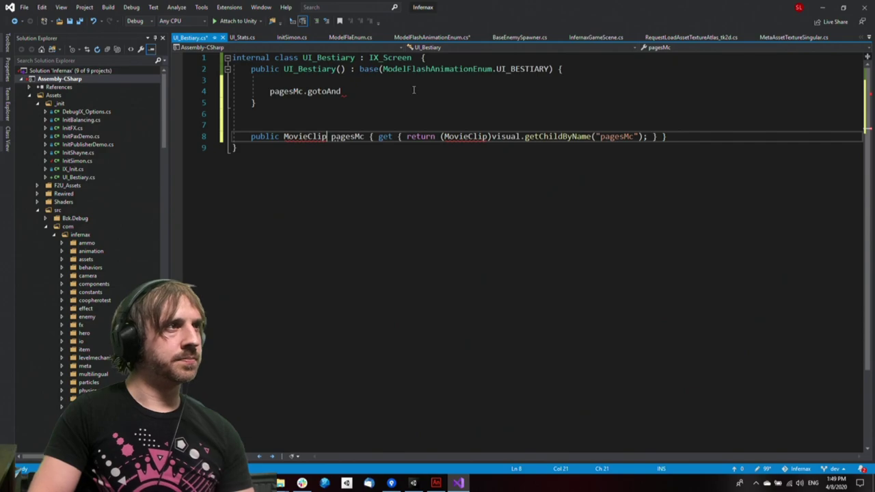
key(ctrl+period)
key(Return)
Complete the constructor call as pagesMc.gotoAndStop(1); and save the script
key(Up)
key(Up)
key(Up)
key(Up)
key(End)
key(ctrl+space)
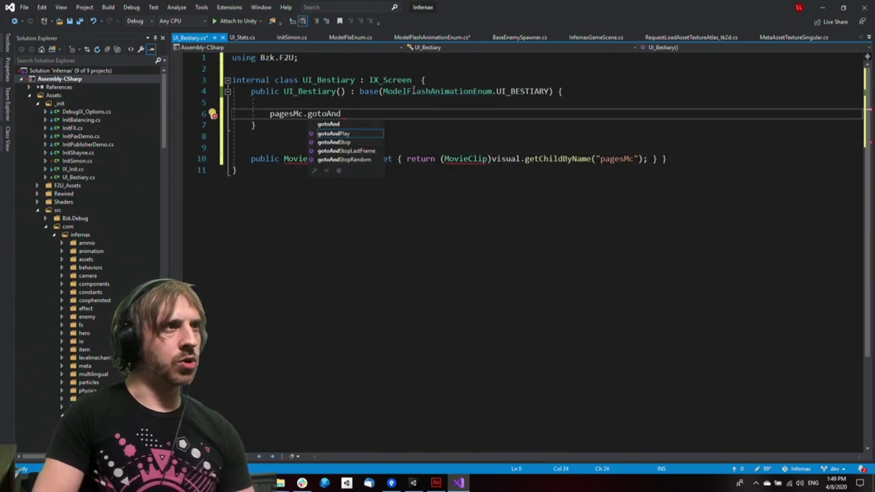
key(Down)
key(Down)
key(Return)
text((1);)
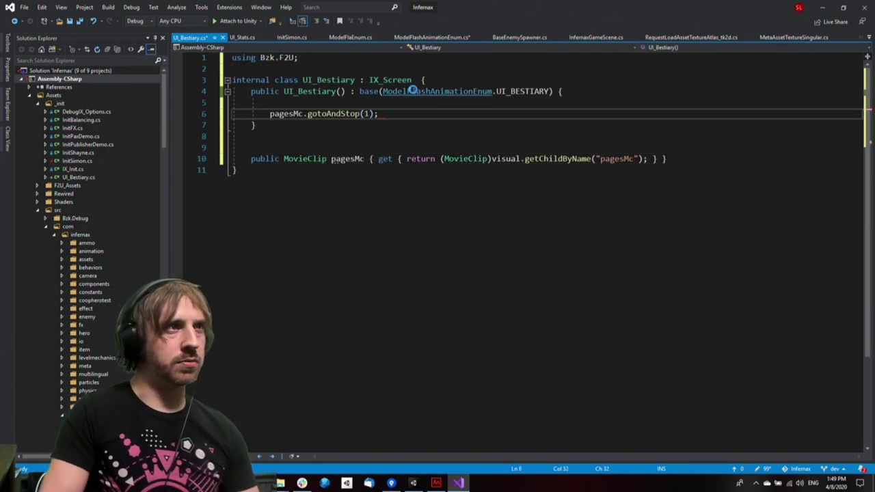
key(ctrl+s)
Remove the blank line above pagesMc.gotoAndStop(1) and save UI_Bestiary.cs
key(Up)
key(shift+Home)
key(BackSpace)
key(BackSpace)
key(ctrl+s)
key(Down)
Switch to Unity, play the scene to check the stopped bestiary page, clear the console and stop the run
key(alt+Tab)
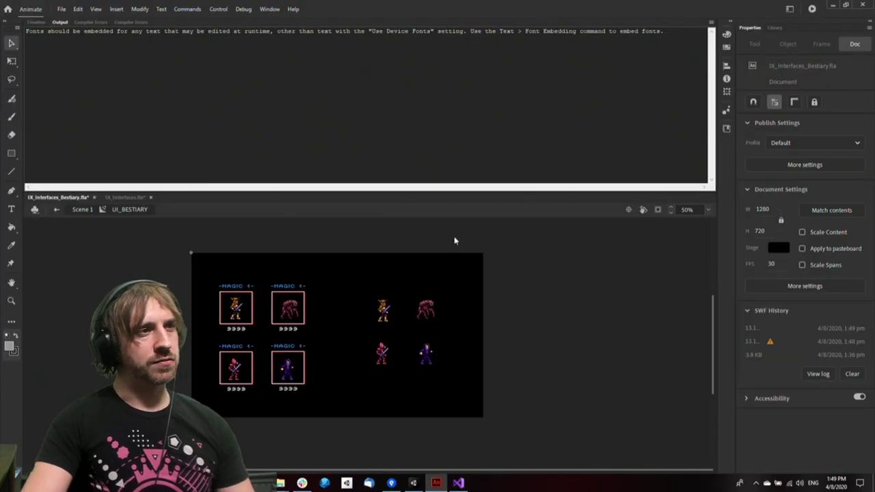
click(414, 484)
key(ctrl+p)
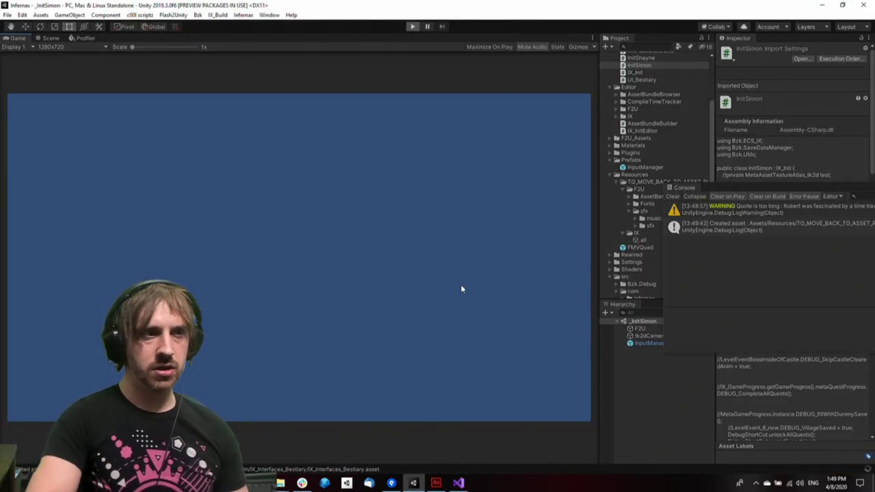
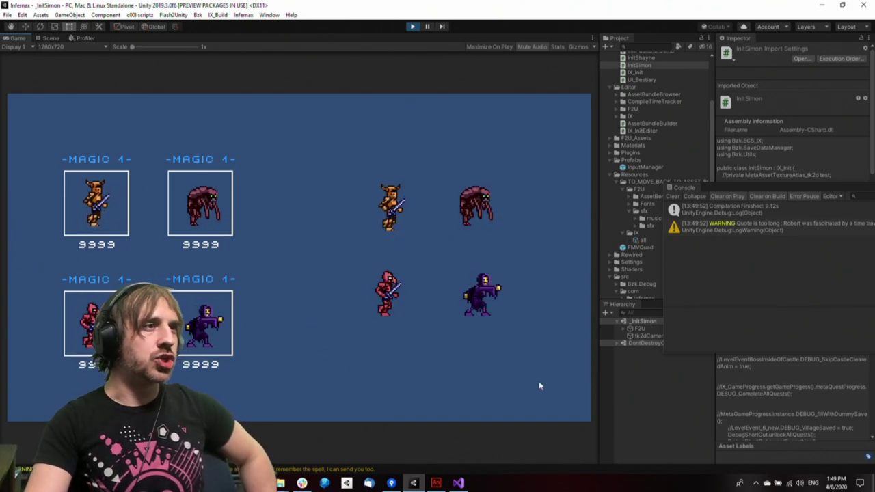
click(675, 197)
drag(726, 188, 740, 194)
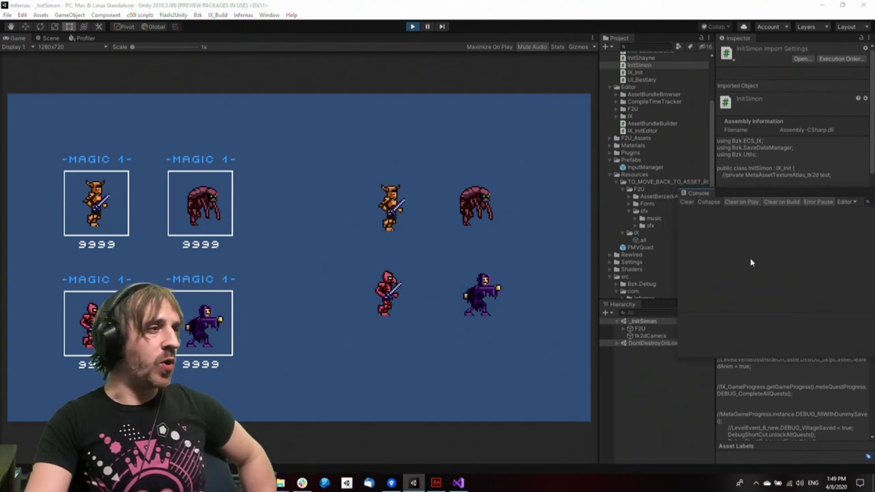
click(534, 342)
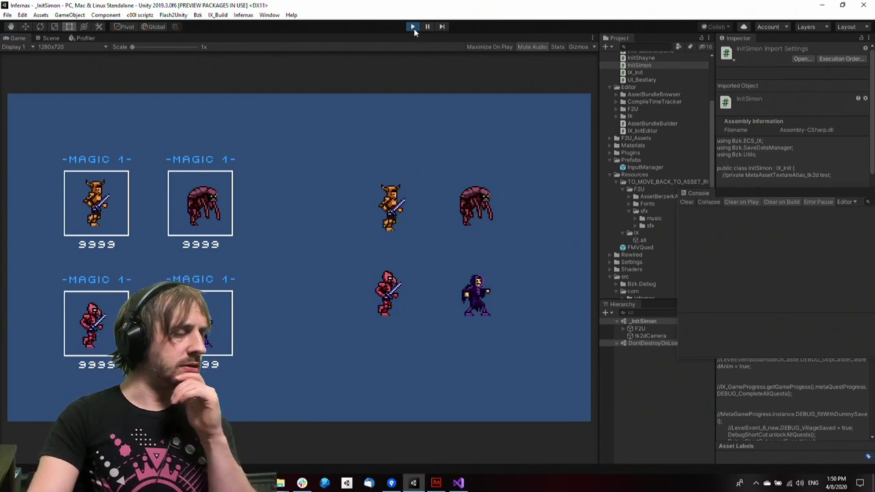
click(414, 31)
Switch back to Visual Studio and add an empty line after pagesMc.gotoAndStop(1) in the constructor
click(458, 484)
click(467, 166)
click(471, 139)
key(Up)
key(Up)
key(Up)
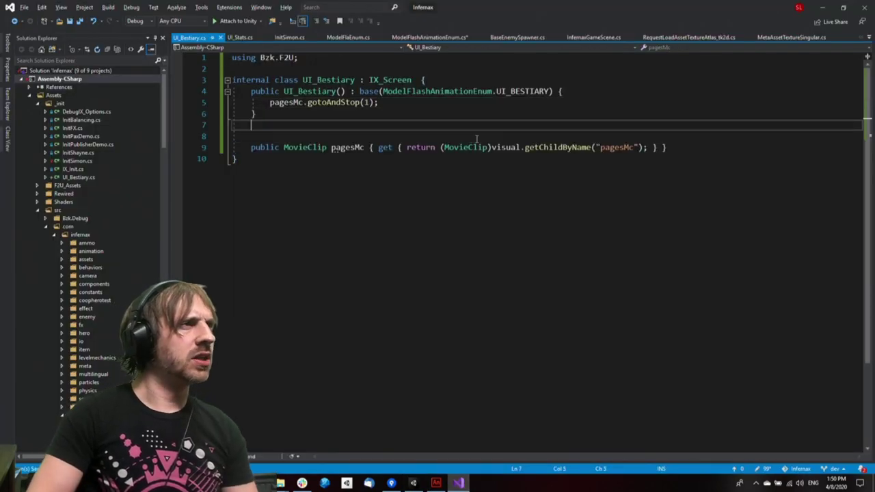
key(End)
key(Return)
text(Platf)
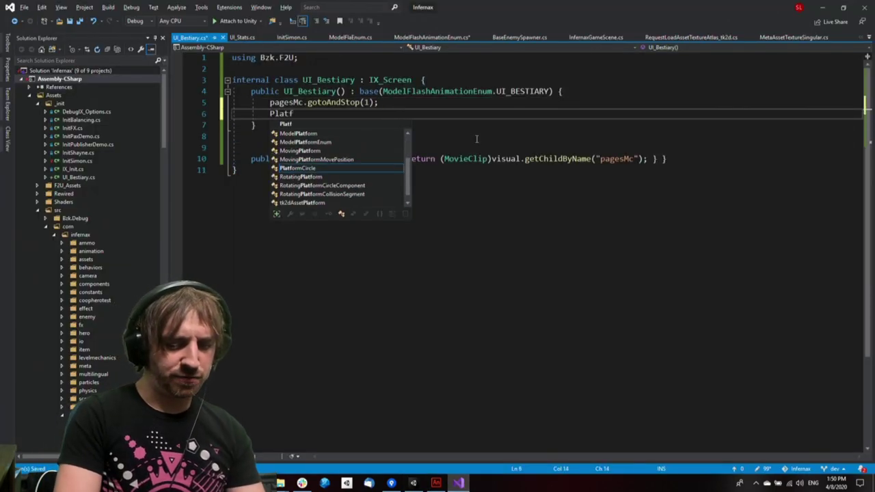
text(ormSpecifricv)
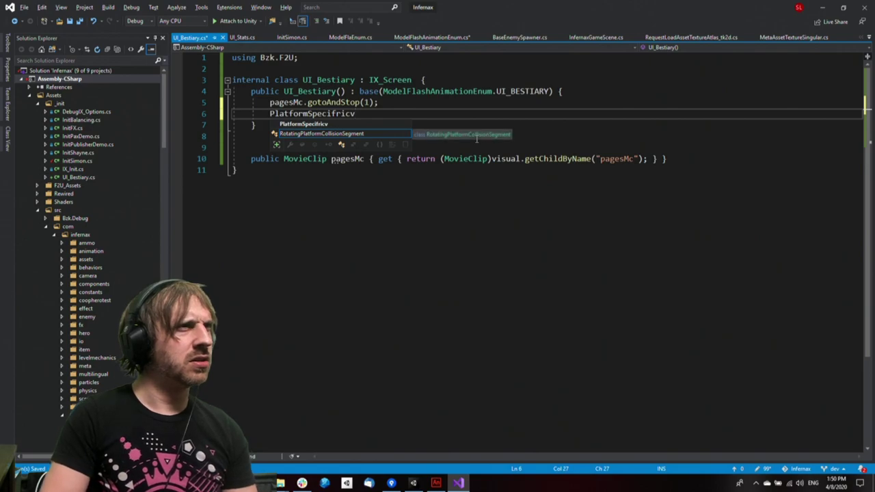
key(shift+Home)
key(BackSpace)
key(ctrl+s)
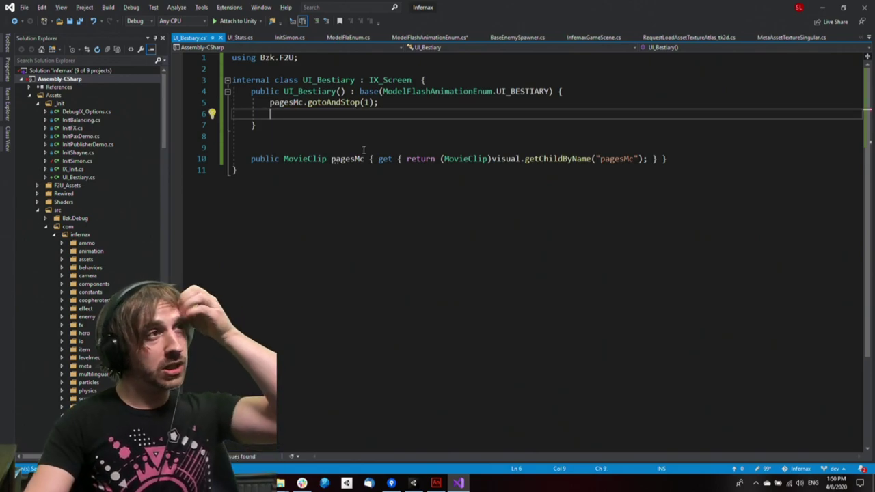
Search the solution for Utils and open Utils.cs
click(458, 256)
click(514, 123)
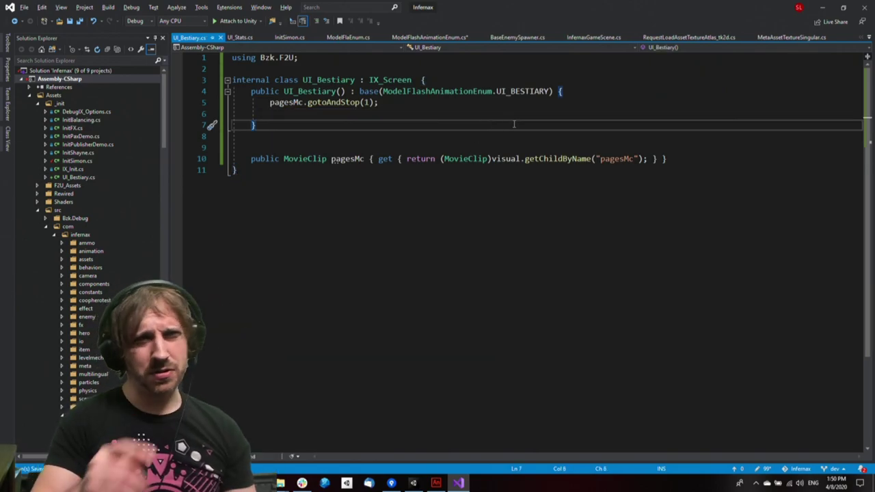
key(Up)
key(ctrl+t)
text(Utils)
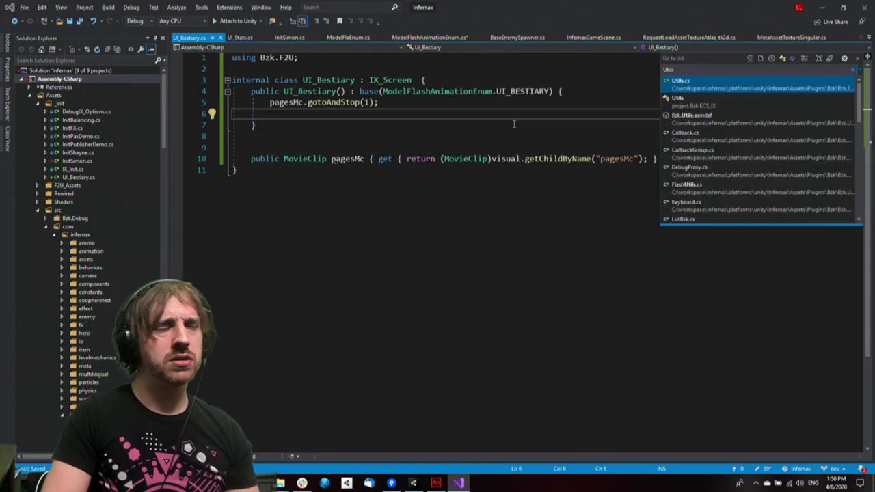
key(Return)
Search Utils.cs for "color" and read through the SetColor functions for tinting a display object
key(ctrl+f)
text(color)
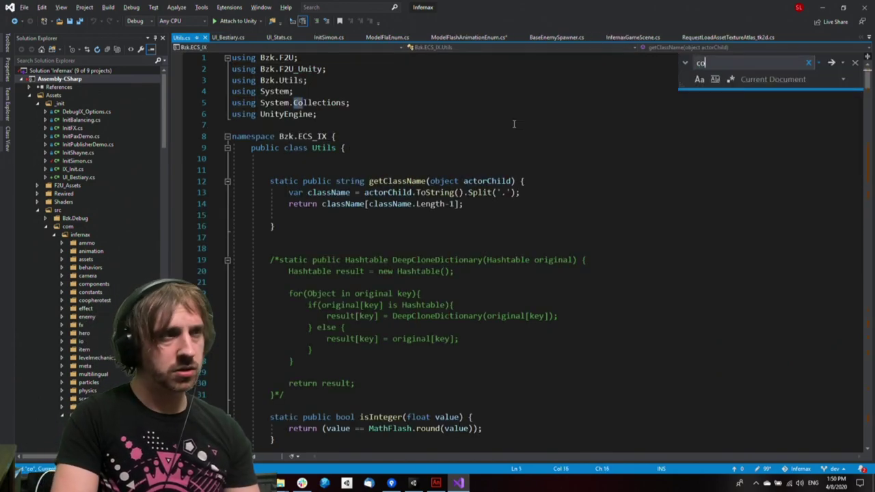
key(Return)
key(Return)
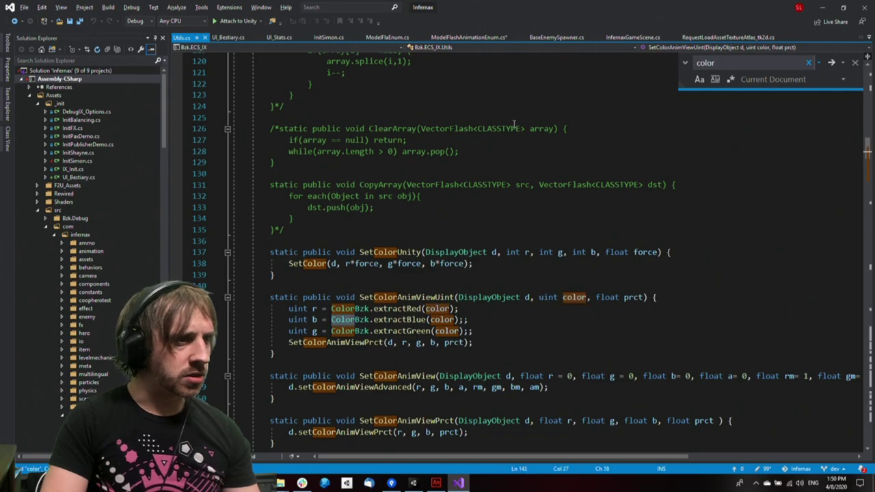
key(Return)
key(Return)
key(Return)
key(Return)
key(Return)
key(Return)
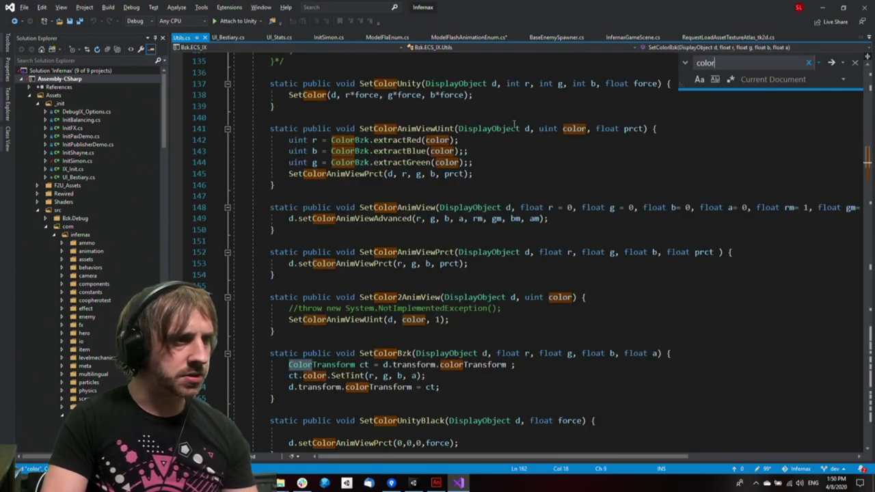
key(Return)
key(Return)
key(Return)
key(Return)
key(Return)
key(Return)
key(Return)
key(Return)
key(Return)
key(Return)
key(Return)
key(Return)
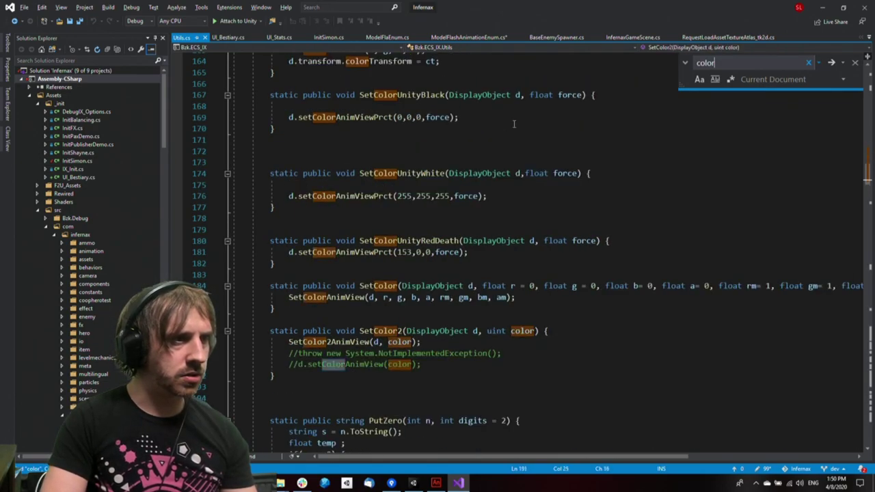
key(Escape)
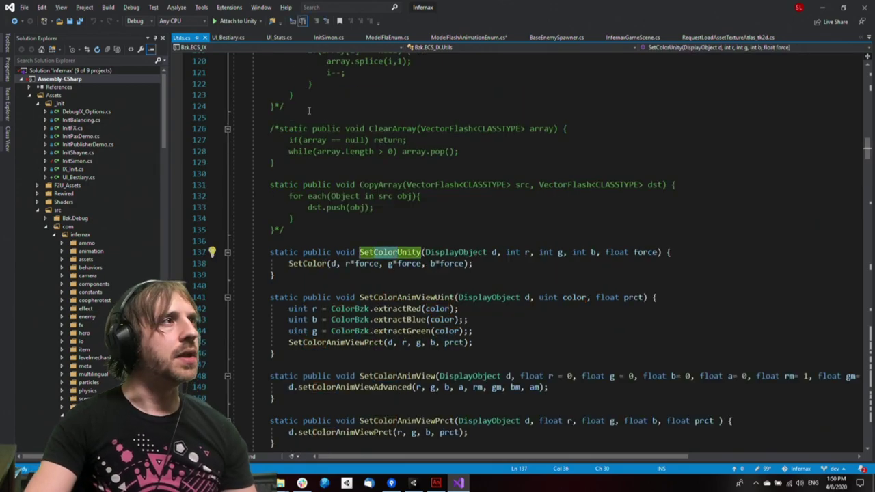
click(307, 111)
key(ctrl+minus)
key(ctrl+minus)
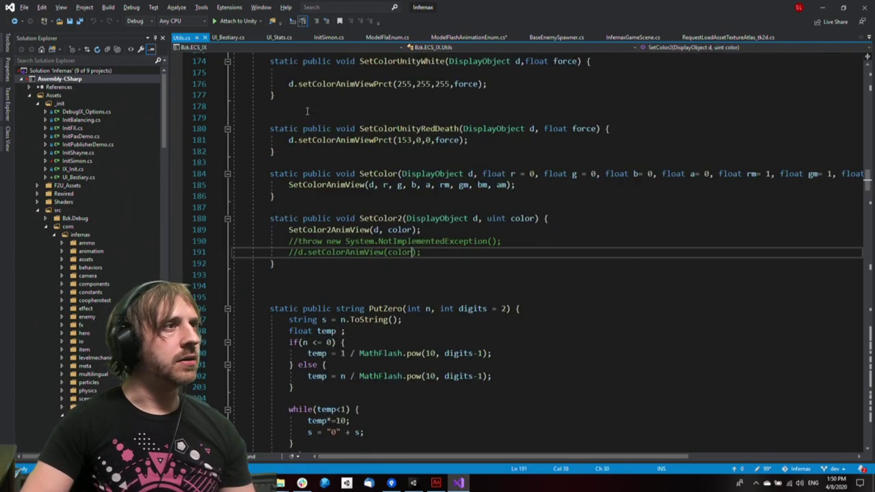
Switch to Animate, preview other stage colors behind UI_BESTIARY, and compare with the background in Unity's game view
drag(393, 184, 398, 187)
click(436, 483)
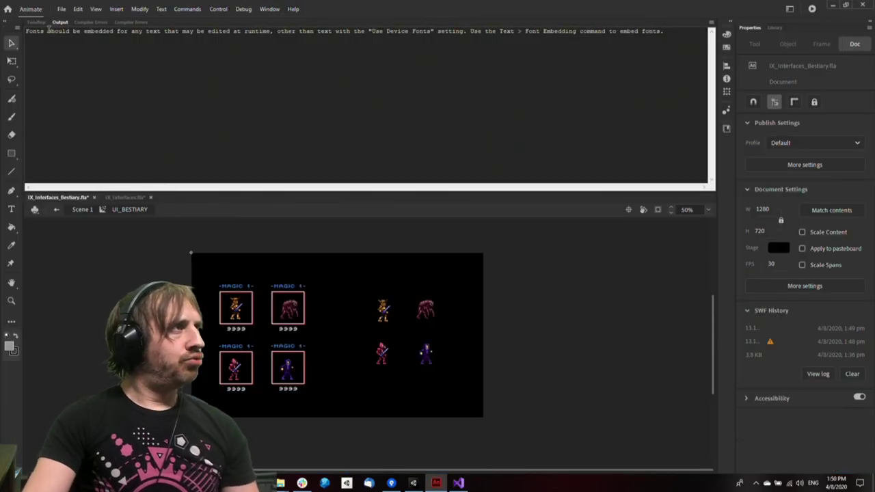
click(82, 210)
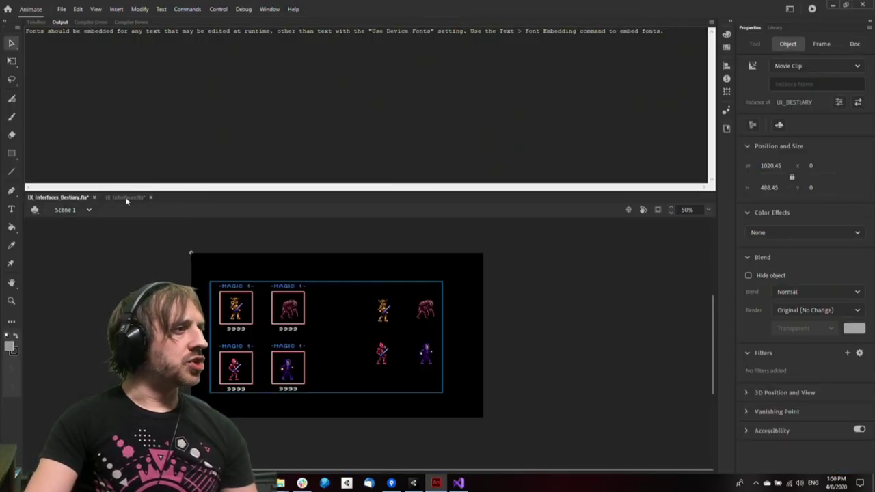
double_click(244, 386)
click(778, 248)
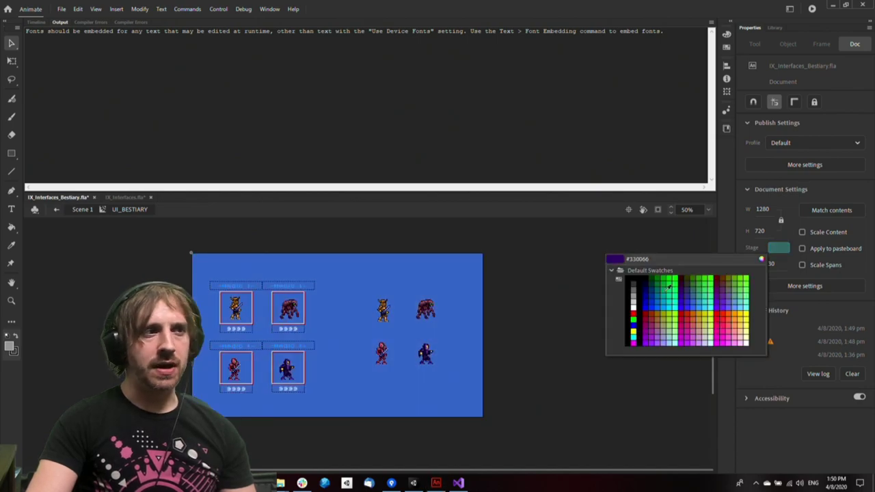
click(641, 330)
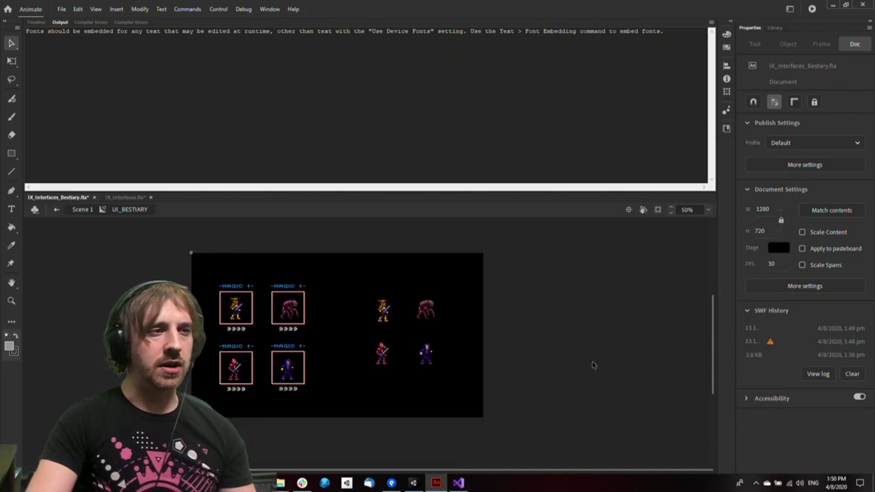
key(alt+Tab)
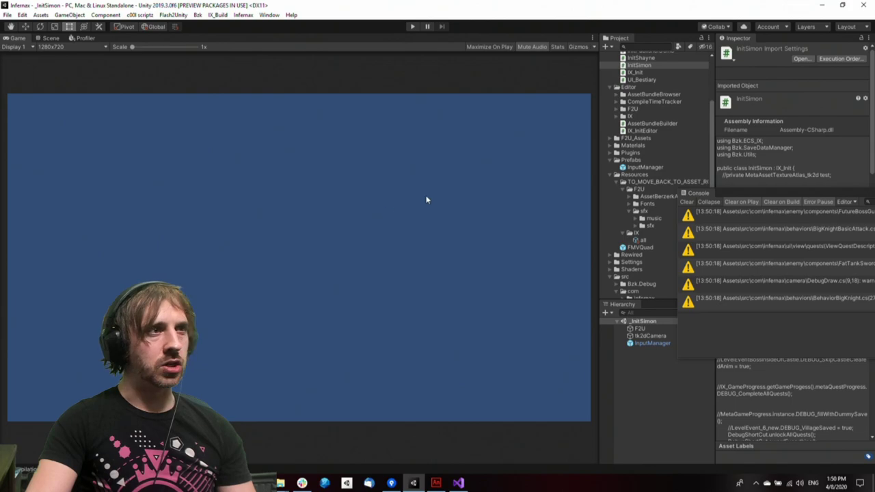
Return to Animate, show the timeline, look inside the UIPages symbol and go back to UI_BESTIARY
click(435, 487)
click(36, 22)
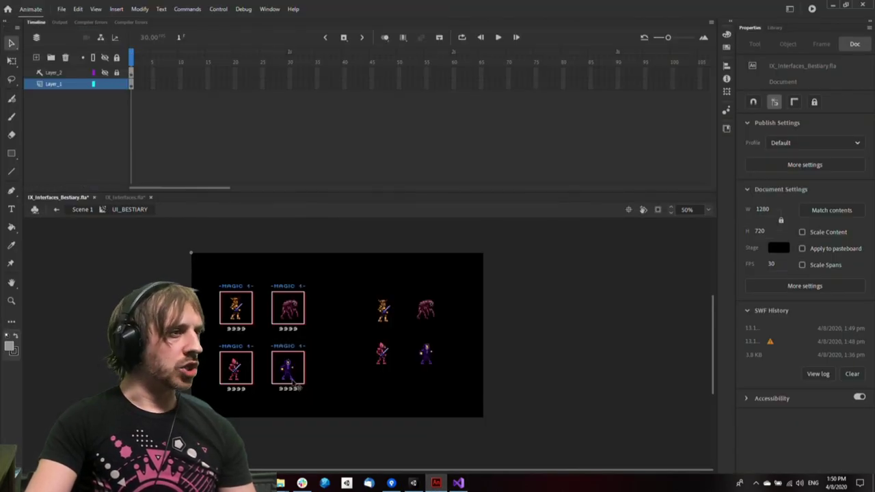
click(289, 371)
double_click(289, 372)
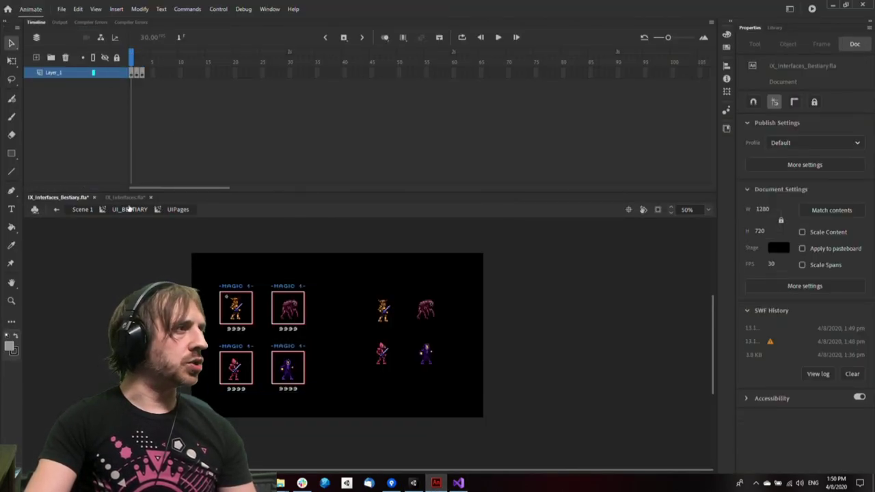
click(128, 209)
Draw a small rectangle beside the stage in UI_BESTIARY, remove its outline, and set its size to 30 by 20 px
key(r)
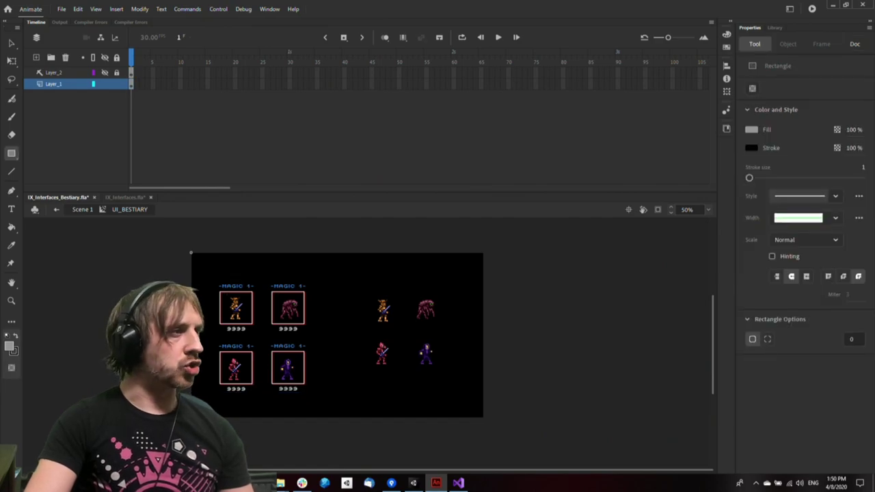
key(v)
click(129, 331)
click(220, 327)
key(v)
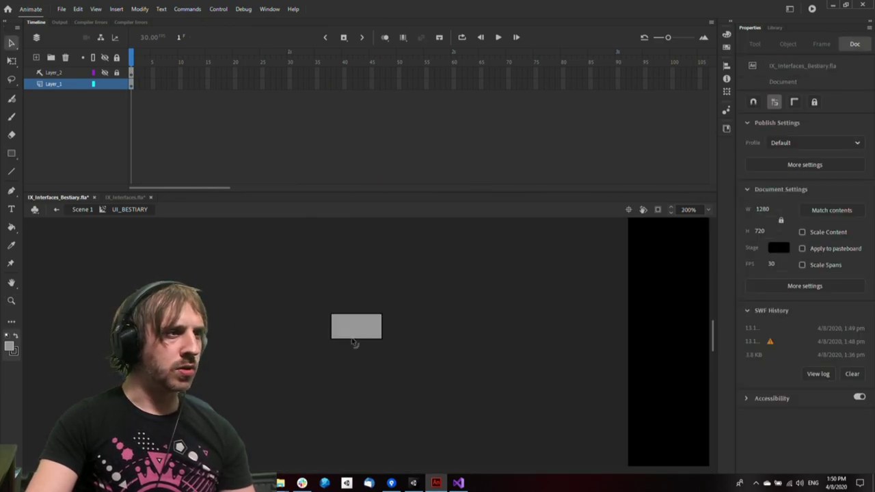
click(356, 337)
click(361, 339)
click(361, 341)
click(363, 334)
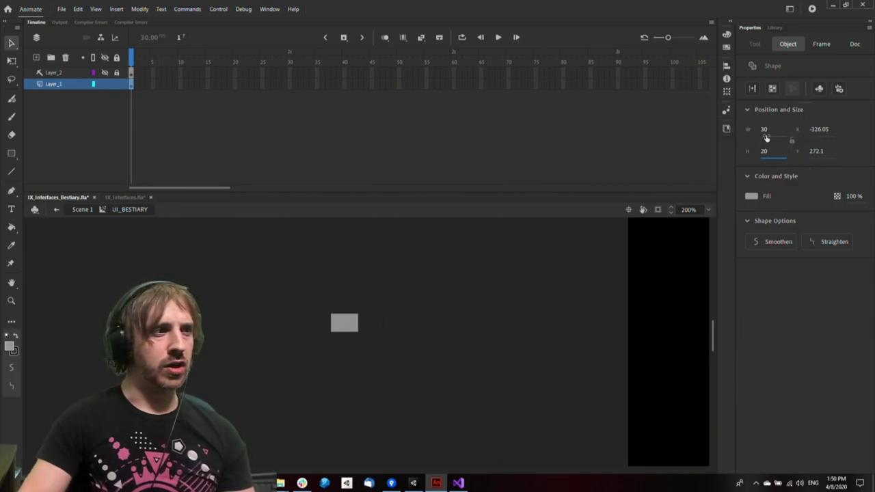
drag(274, 400, 427, 273)
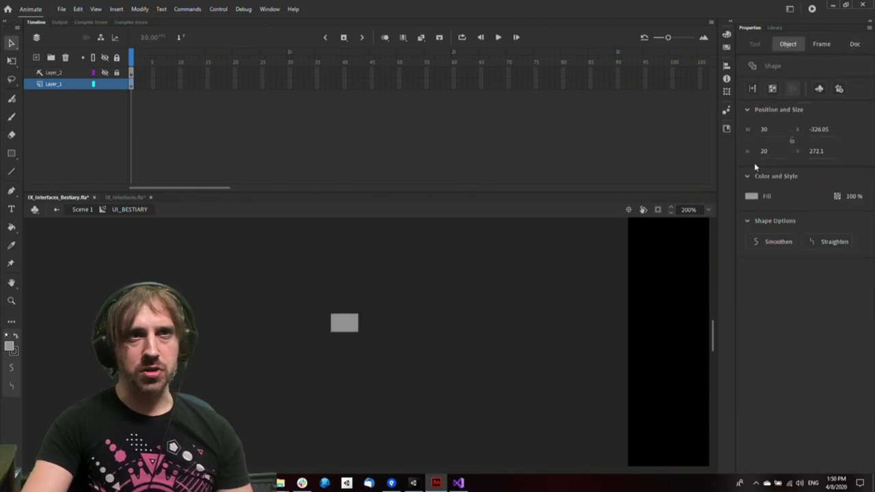
Fill the small rectangle with black and convert it to a texture symbol
click(754, 199)
click(616, 273)
drag(451, 396, 301, 286)
key(F8)
key(Return)
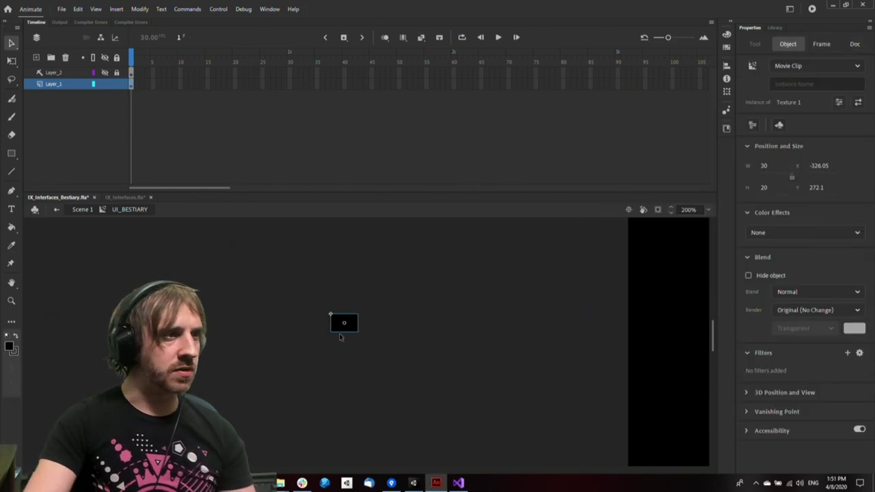
Convert the black texture instance to a movie clip symbol named BlackScreen
key(q)
click(490, 399)
key(v)
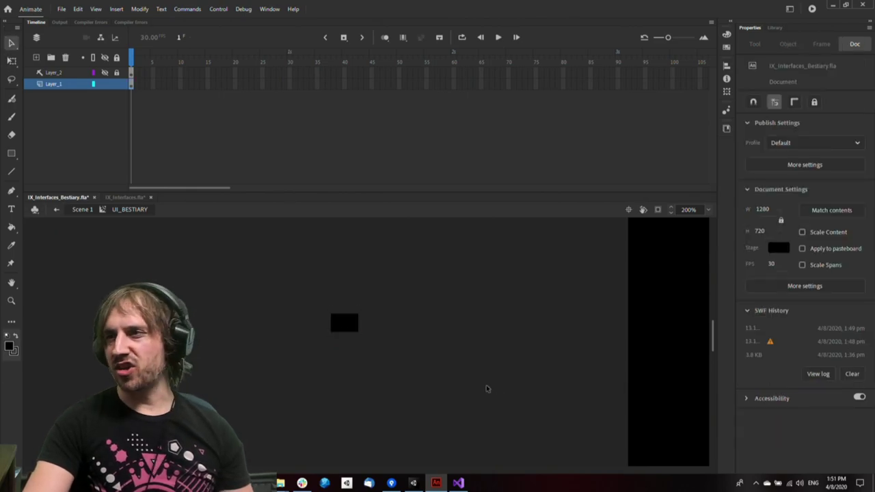
click(353, 327)
key(F8)
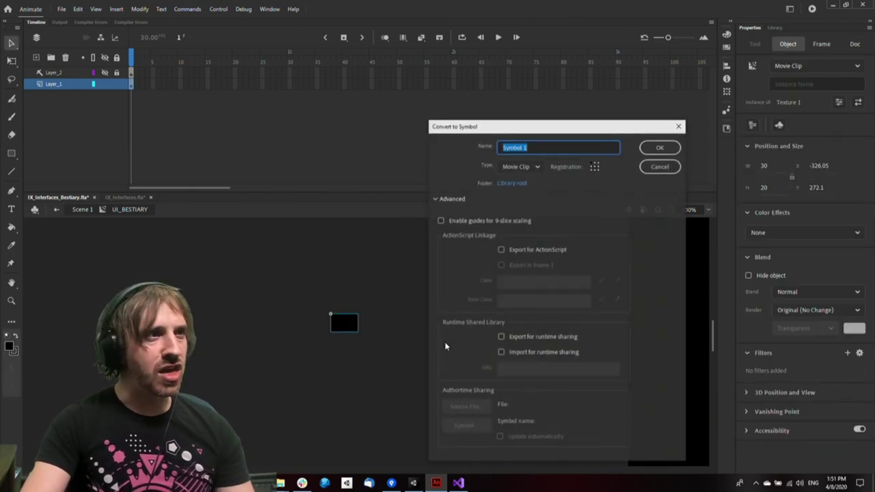
text(BlackScreen)
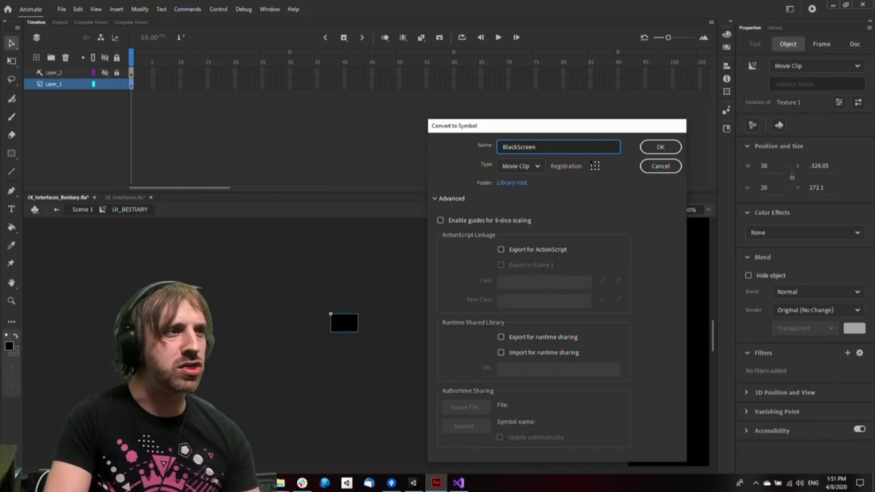
key(Return)
Open the BlackScreen symbol for editing and stretch its texture to about 1074 by 321 px
key(q)
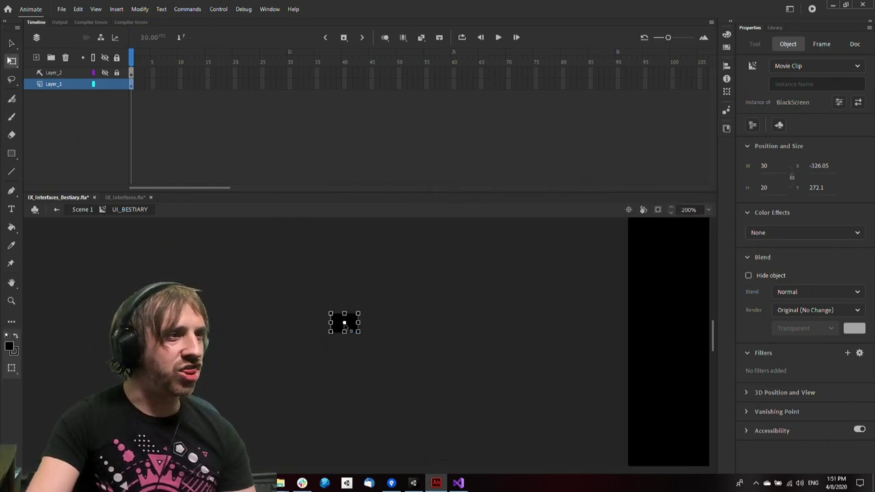
click(400, 350)
key(ctrl+1)
double_click(212, 314)
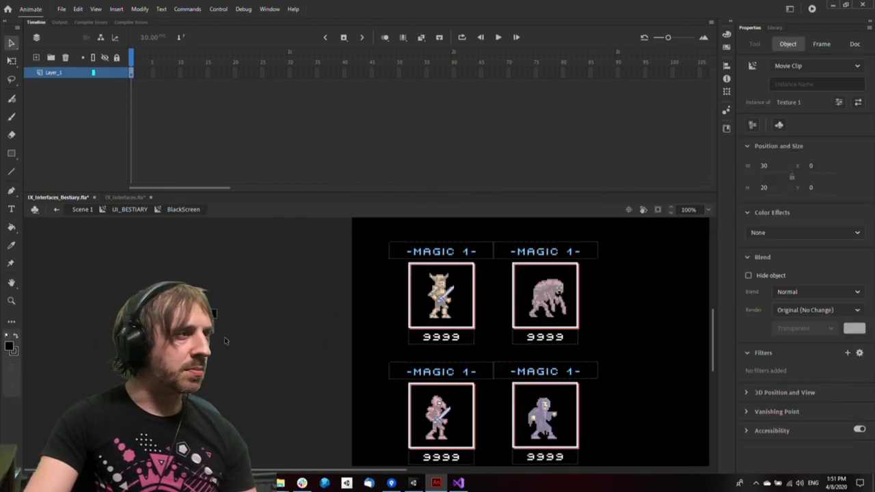
drag(219, 316, 693, 453)
drag(594, 407, 568, 366)
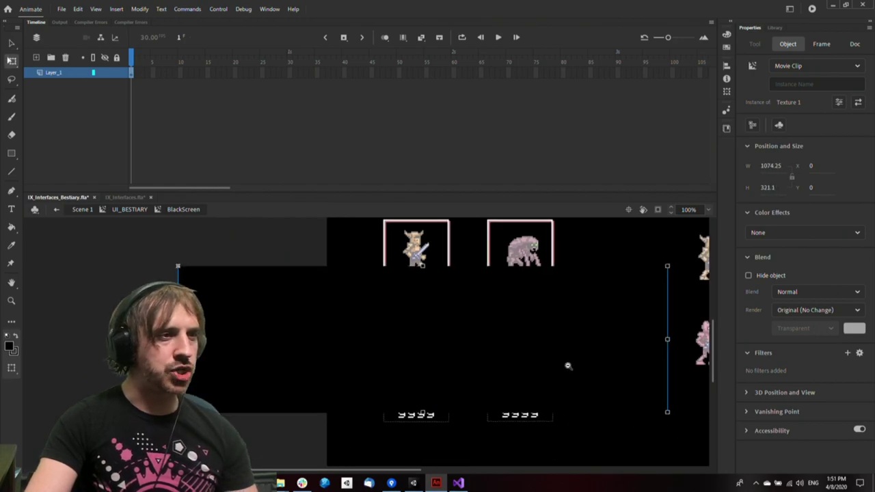
Enlarge the texture inside BlackScreen to about 1599 by 1168 px to cover the whole stage
ctrl+shift+click(568, 365)
key(v)
key(q)
drag(420, 369, 444, 460)
drag(518, 426, 520, 320)
drag(446, 354, 540, 457)
click(578, 443)
key(v)
drag(569, 392, 571, 414)
drag(526, 396, 527, 422)
Move the BlackScreen instance in UI_BESTIARY onto a new layer placed beneath Layer_1
double_click(588, 362)
click(377, 401)
key(Delete)
double_click(361, 277)
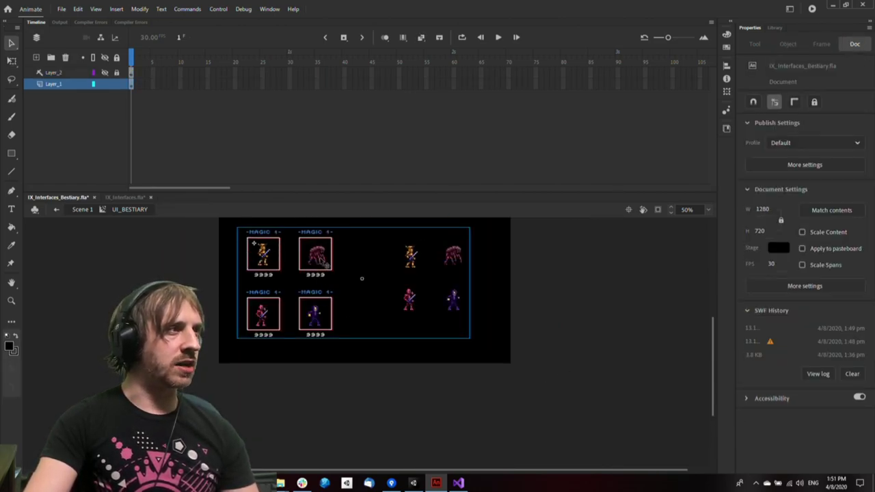
double_click(89, 266)
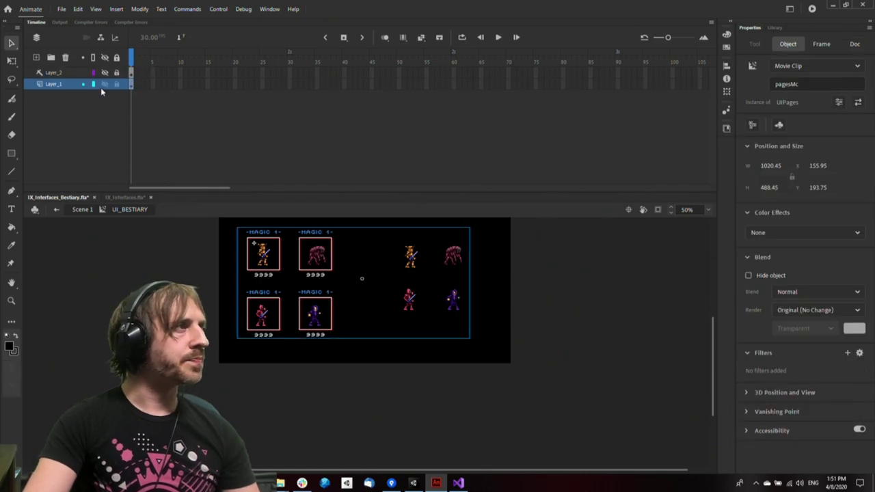
right_click(64, 86)
click(100, 136)
drag(68, 86, 73, 99)
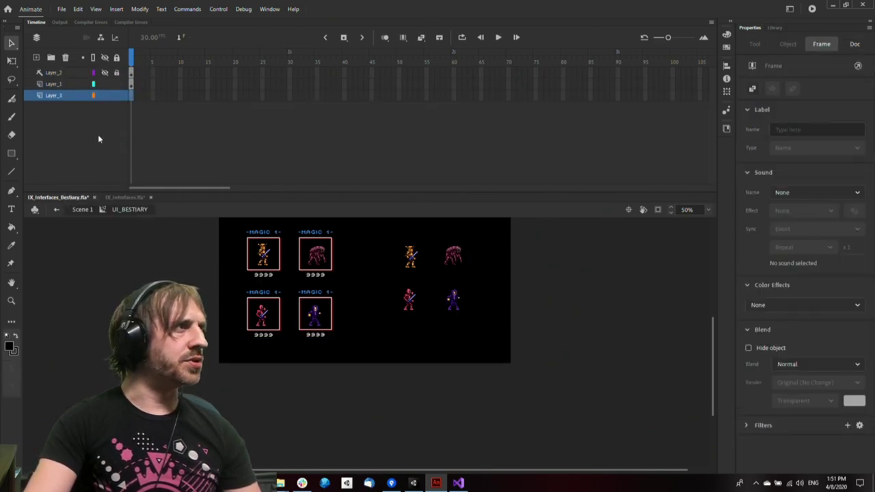
key(ctrl+v)
Position the BlackScreen backdrop behind the bestiary page and widen it to about 1923 px
drag(226, 386, 272, 359)
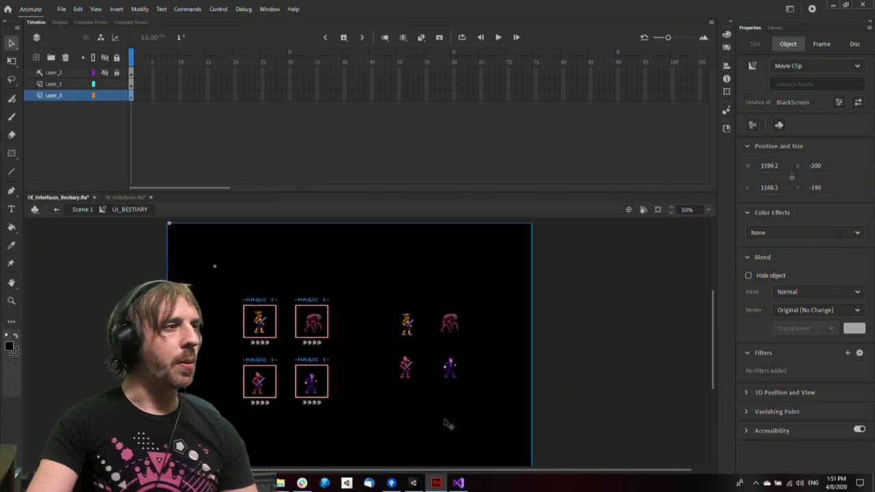
drag(447, 422, 458, 403)
key(q)
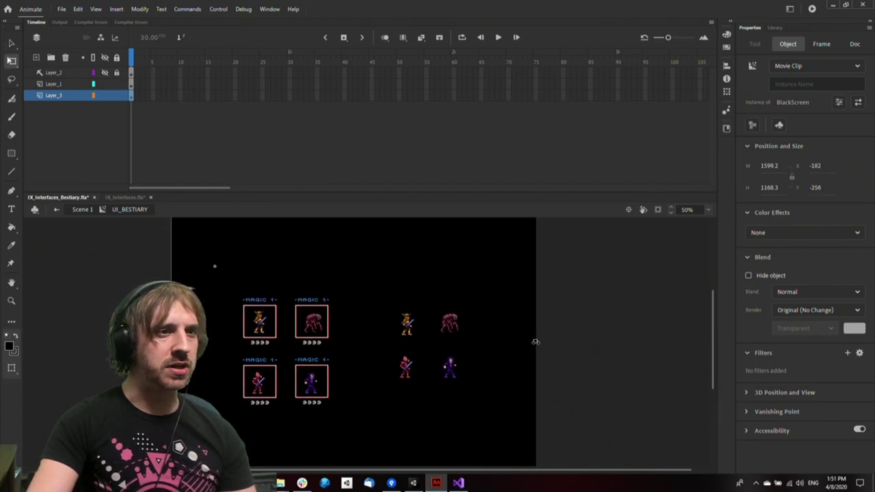
drag(534, 341, 606, 344)
drag(580, 406, 553, 407)
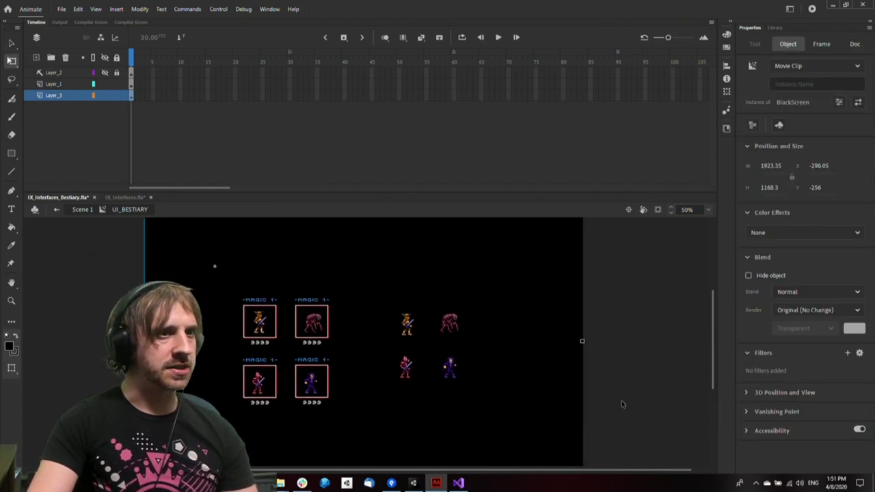
key(v)
click(624, 404)
click(778, 249)
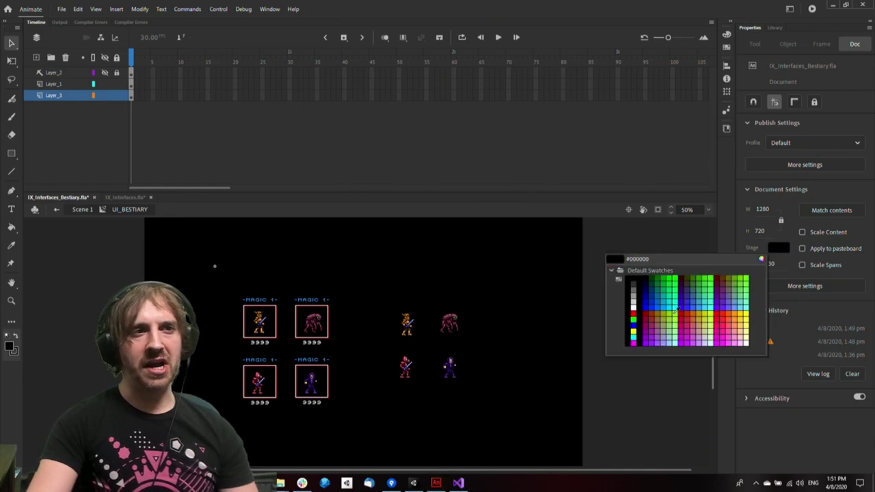
click(640, 422)
click(548, 365)
drag(570, 299, 566, 344)
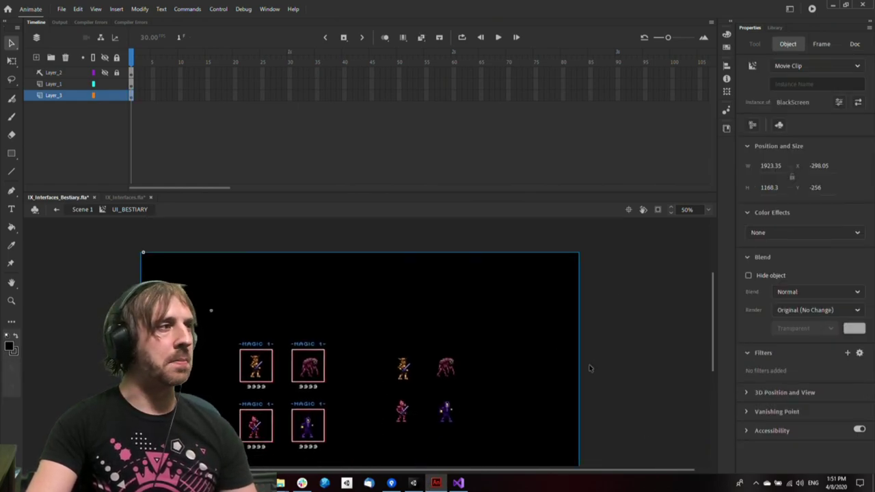
click(643, 373)
Locate the BlackScreen symbol in the library and move it from the library root into a folder
key(ctrl+s)
right_click(554, 346)
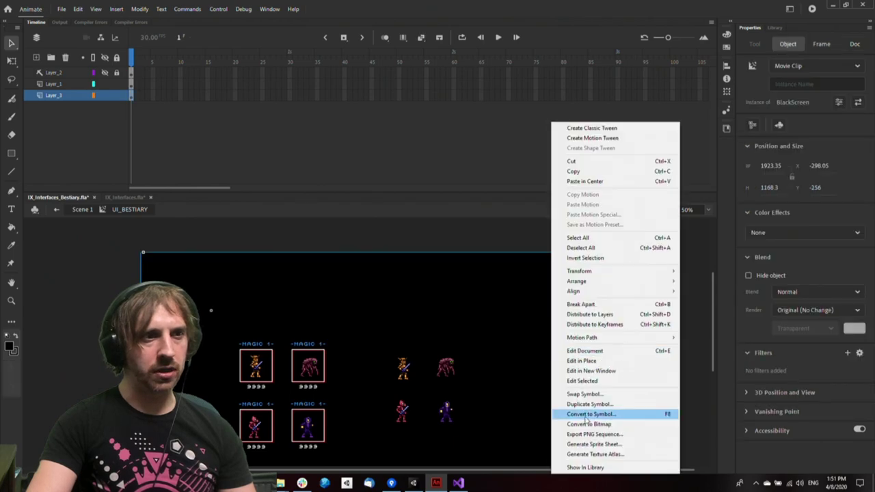
click(614, 469)
double_click(779, 415)
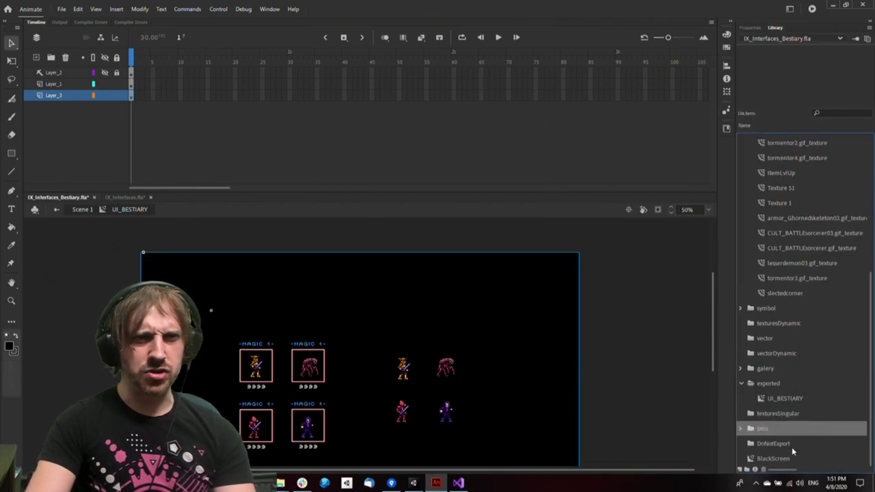
click(793, 463)
drag(794, 463, 780, 444)
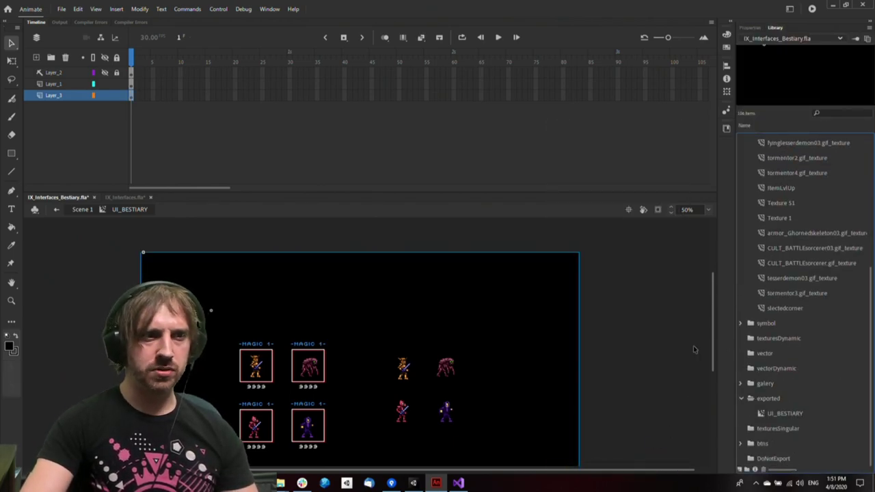
Publish the bestiary file and export IX_Interfaces_Bestiary through Flash2Unity
click(667, 380)
key(alt+shift+F12)
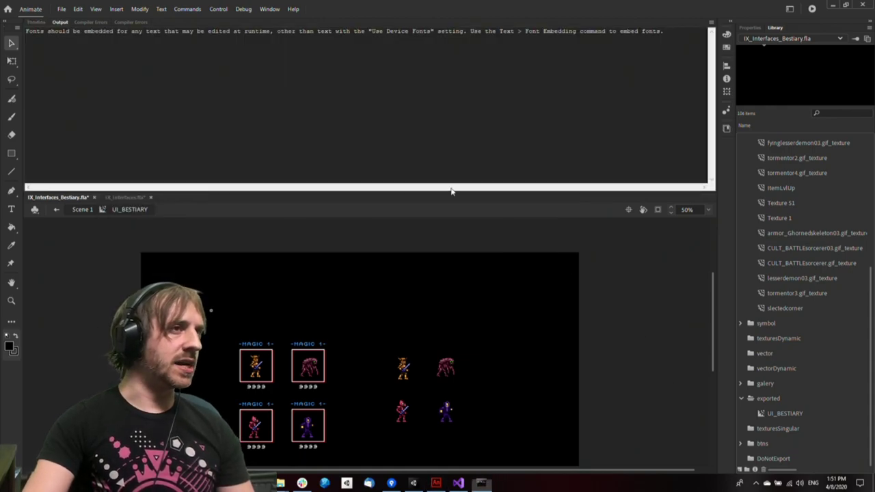
click(466, 254)
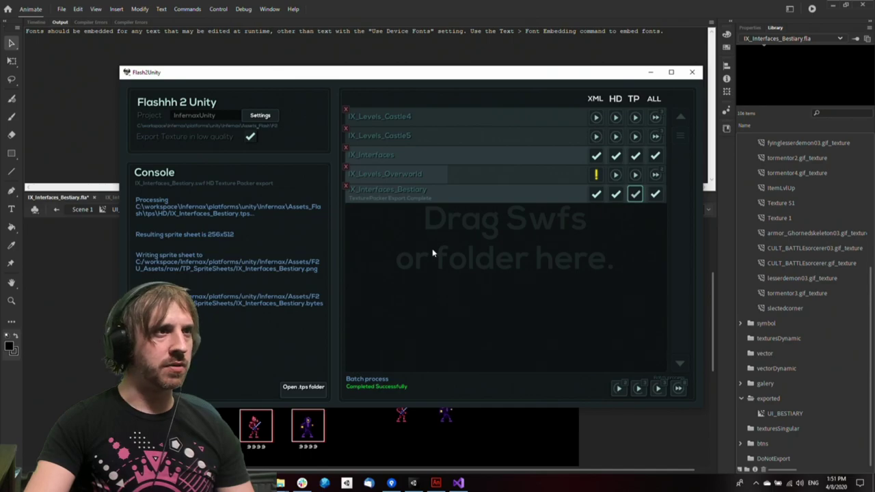
Switch to Unity, play the scene, and inspect the black backdrop and enemies in the scene view in 3D
click(413, 483)
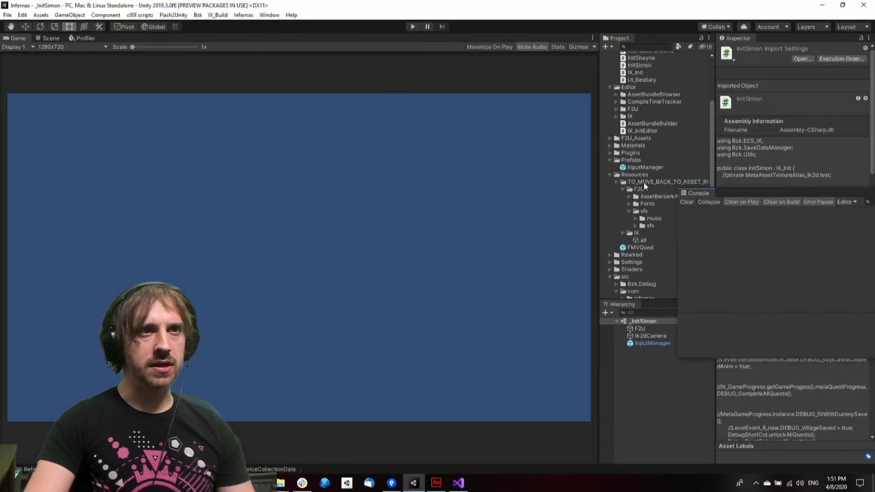
click(412, 27)
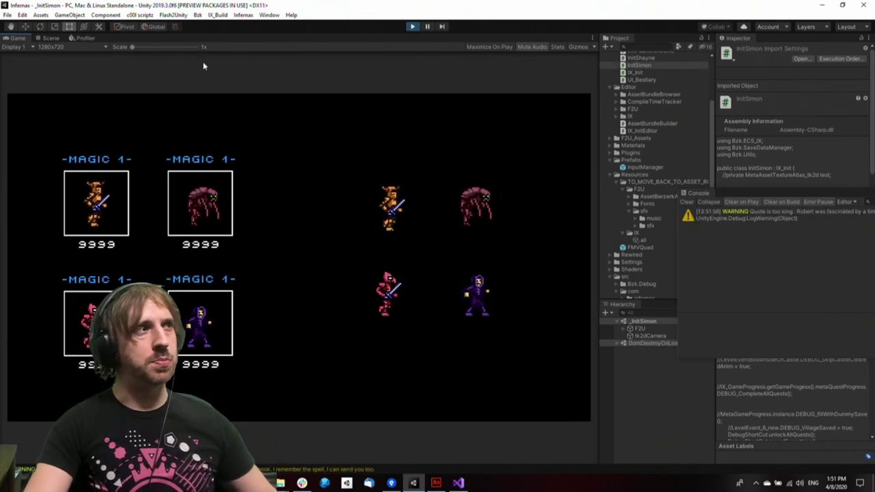
click(51, 39)
scroll(331, 226, down, 5)
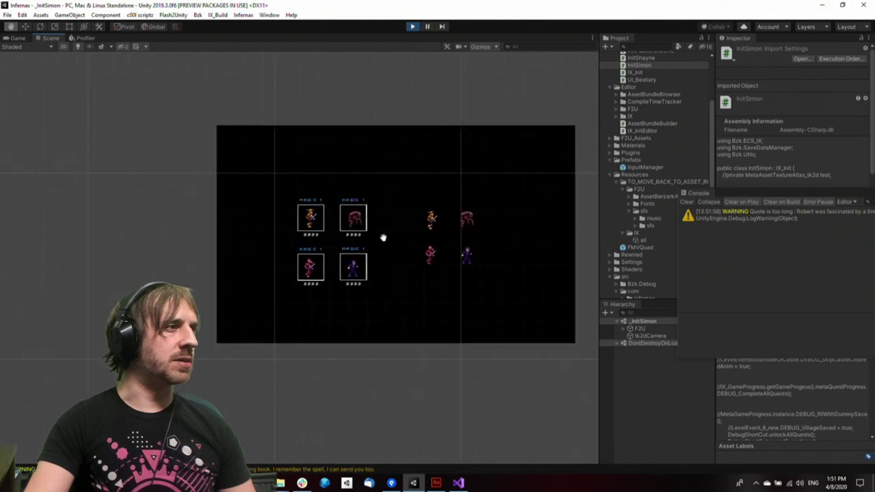
middle_drag(331, 227, 316, 226)
click(62, 46)
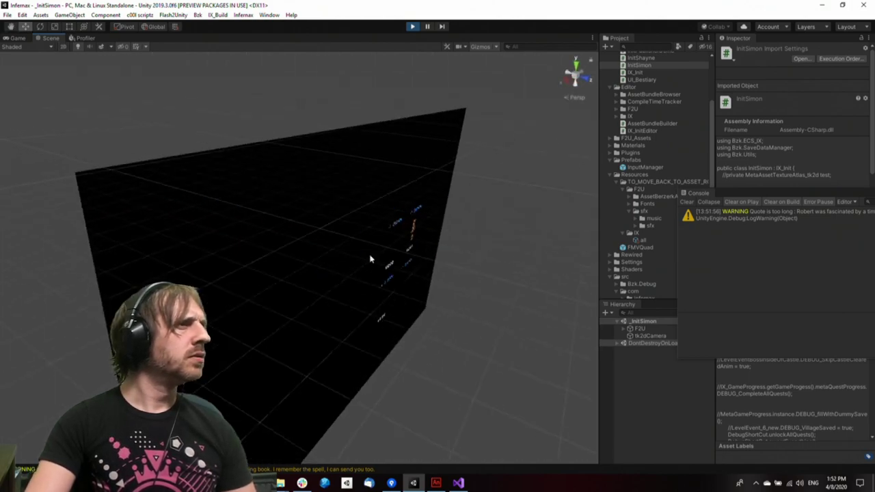
Inspect the black backdrop in the 3D scene view, select it, and toggle the object off and back on
alt+drag(372, 258, 355, 239)
scroll(347, 242, up, 3)
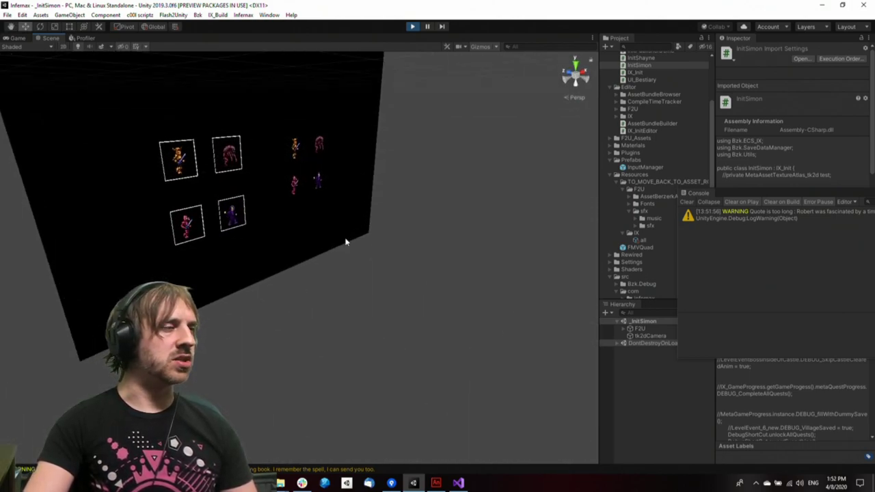
right_drag(346, 242, 308, 193)
middle_drag(267, 222, 383, 324)
alt+drag(383, 324, 251, 320)
click(529, 326)
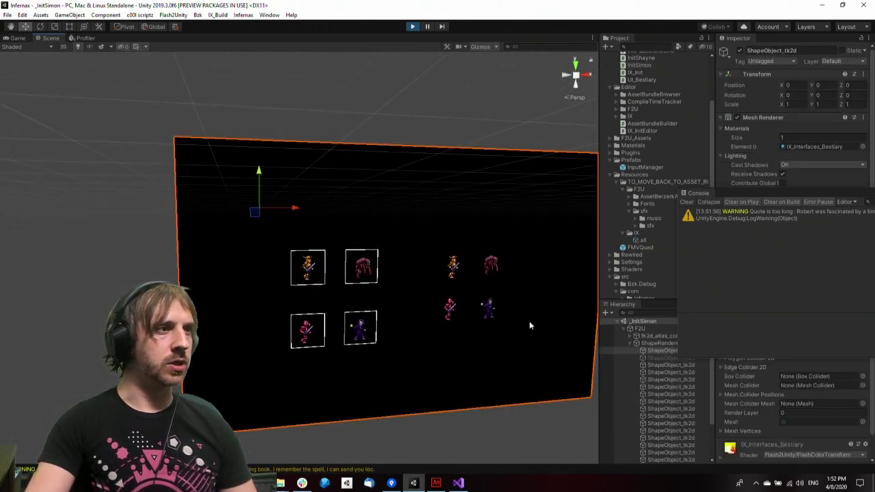
click(740, 51)
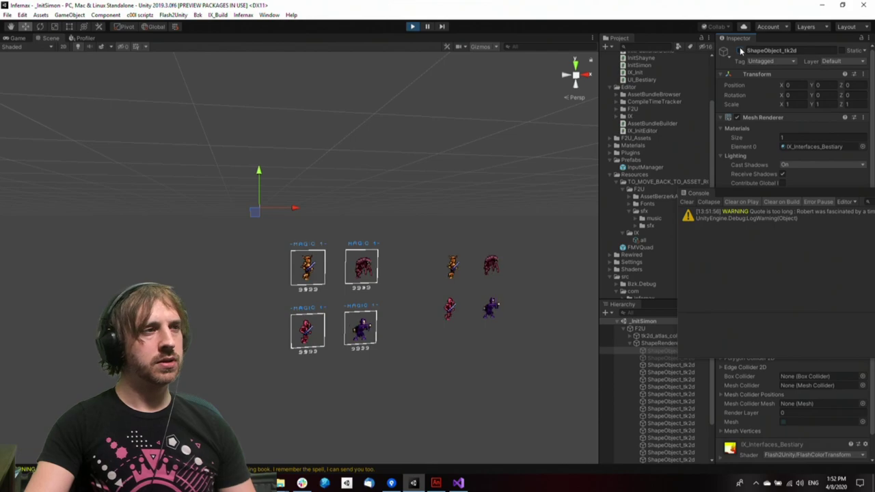
click(740, 52)
Compare the Game and Scene views while toggling the backdrop, show the rendering statistics, and stop play mode
click(19, 39)
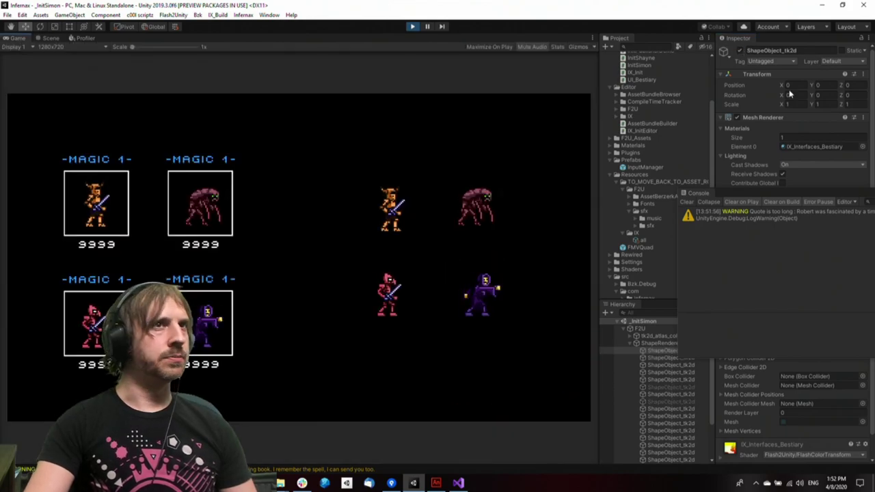
click(741, 51)
click(740, 51)
key(ctrl+1)
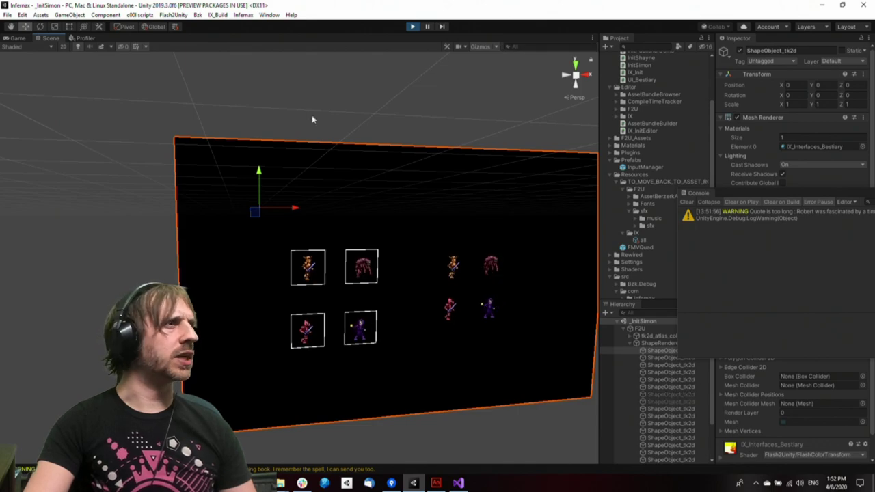
key(ctrl+2)
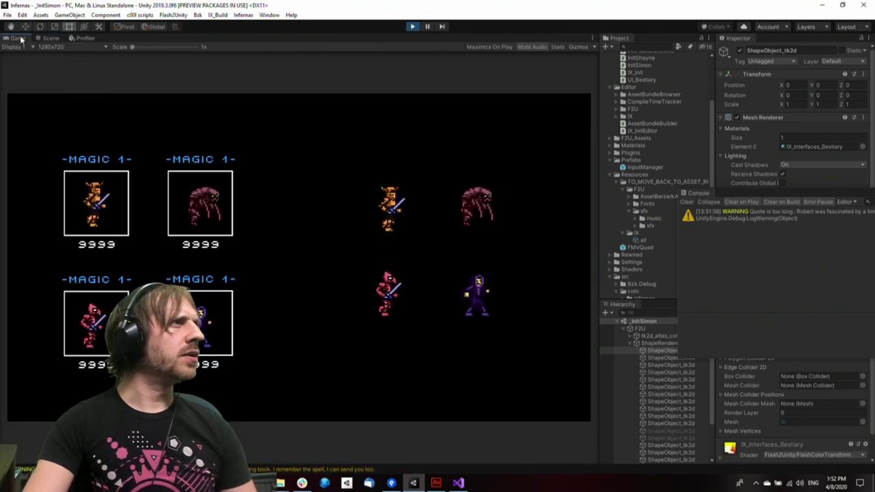
click(557, 47)
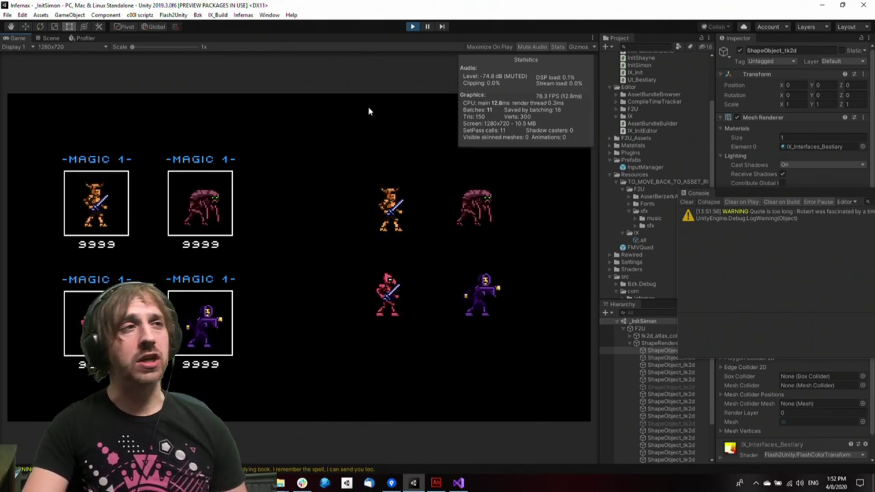
click(413, 27)
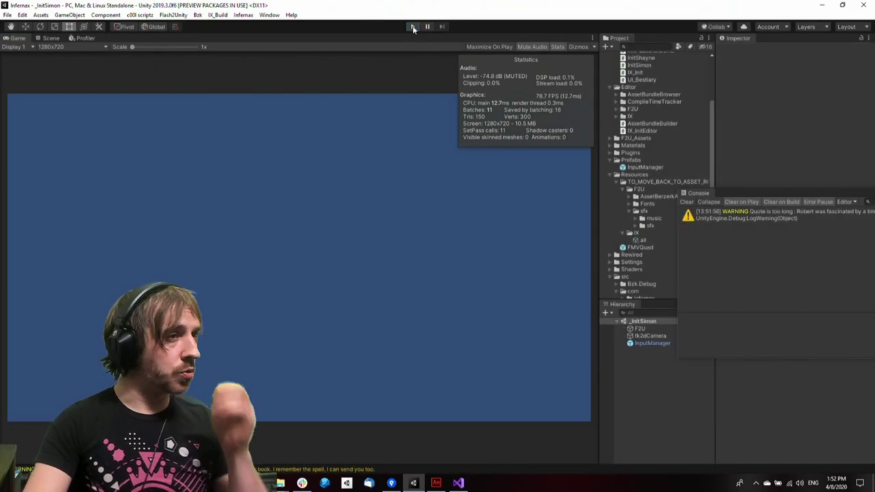
Switch to Animate, save the bestiary file, and check the instance names of the two upper framed items inside UIPages
click(436, 482)
key(ctrl+s)
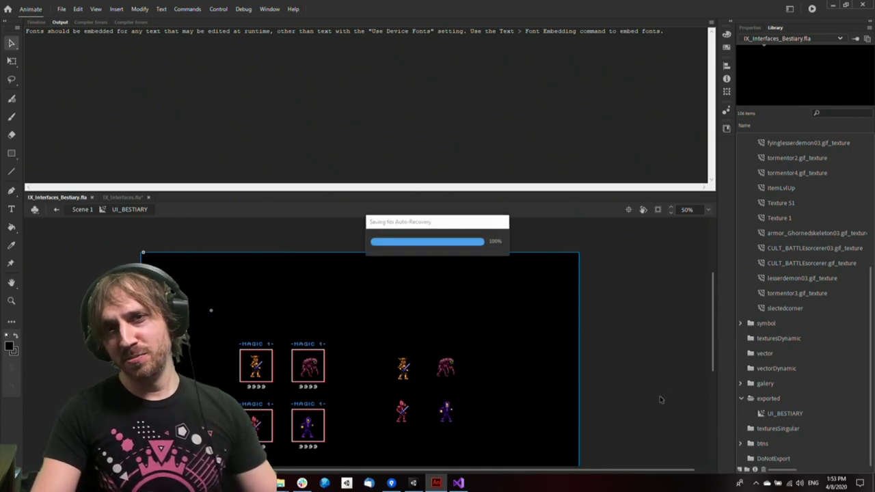
click(619, 390)
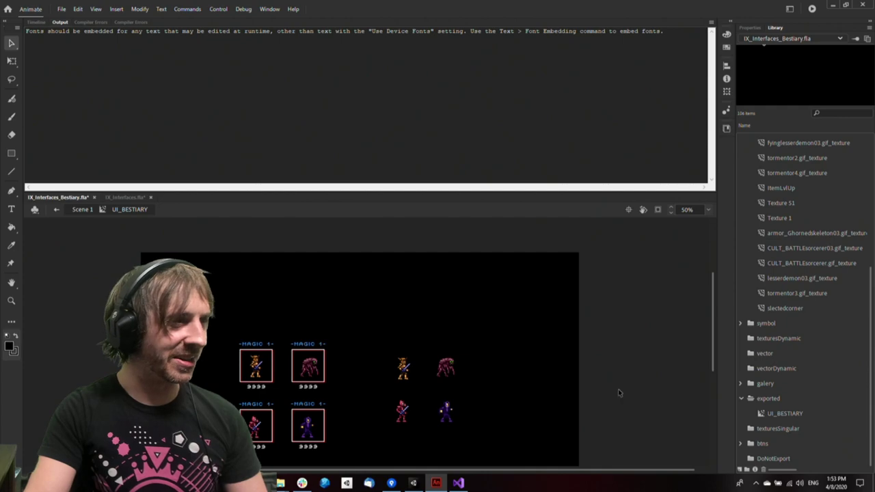
double_click(307, 387)
click(306, 387)
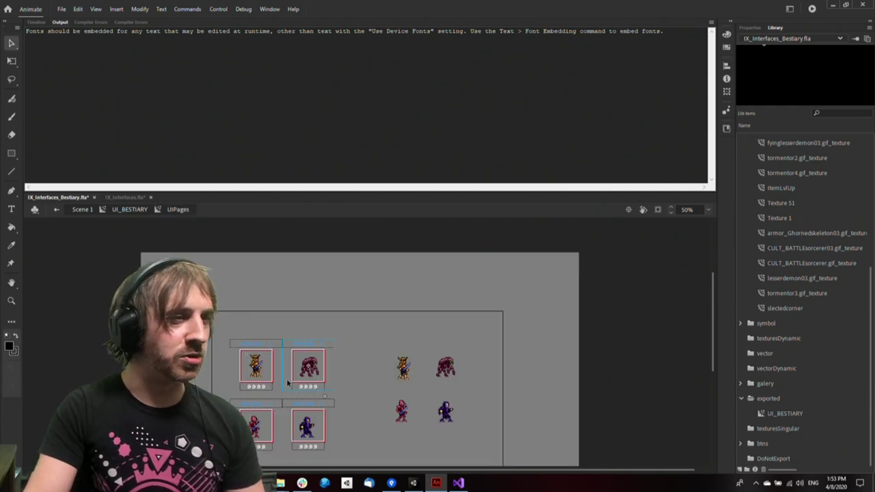
click(750, 28)
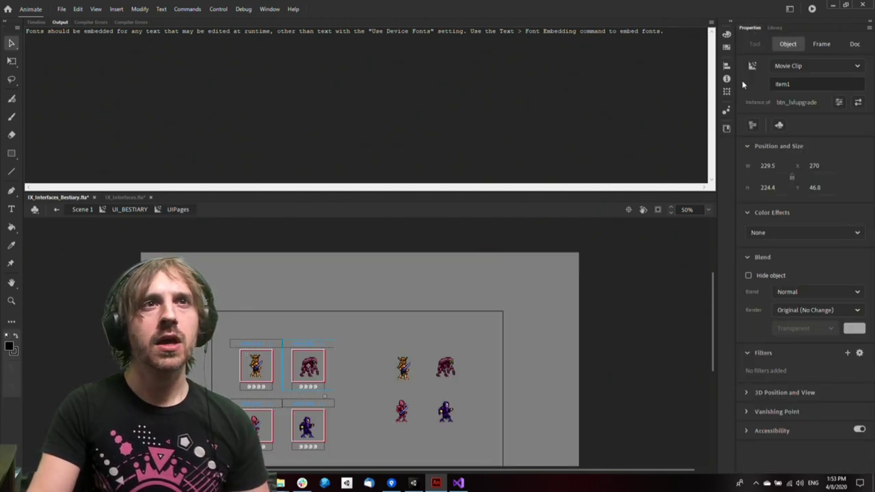
click(820, 85)
click(249, 391)
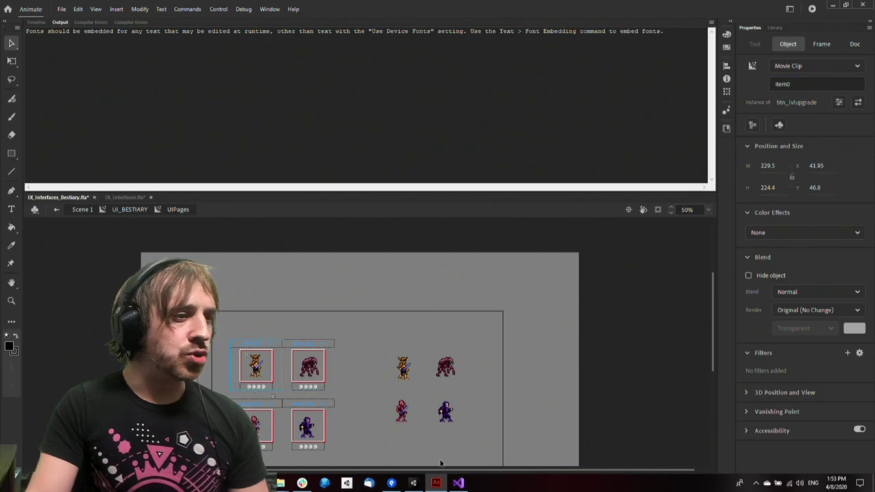
Switch to Visual Studio, check the UI_BESTIARY entry in ModelFlashAnimationEnum.cs, and open UI_Bestiary.cs
click(458, 483)
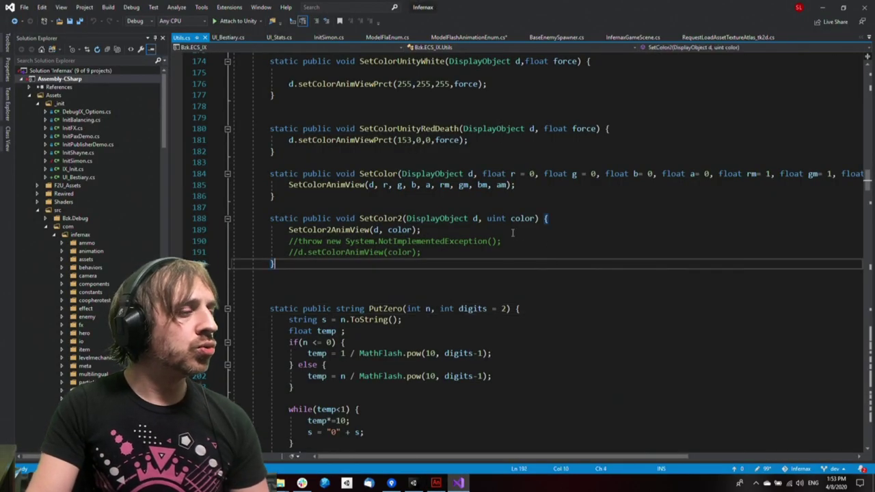
click(413, 483)
click(459, 483)
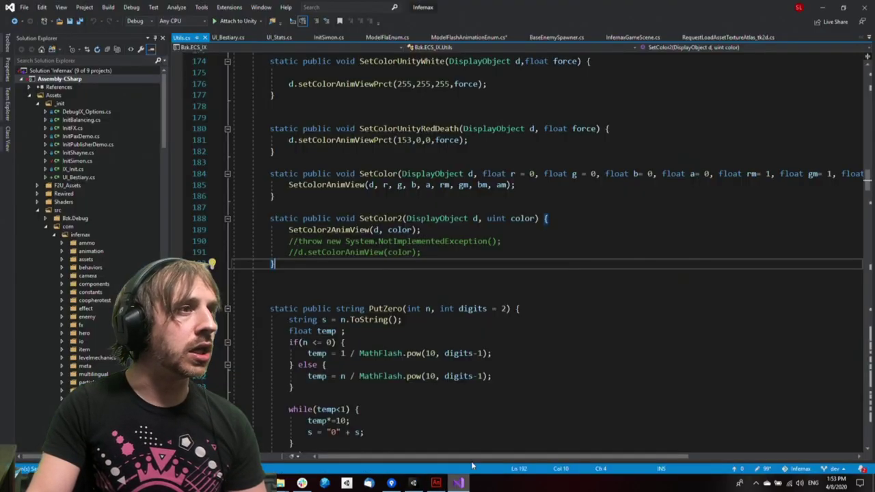
click(470, 38)
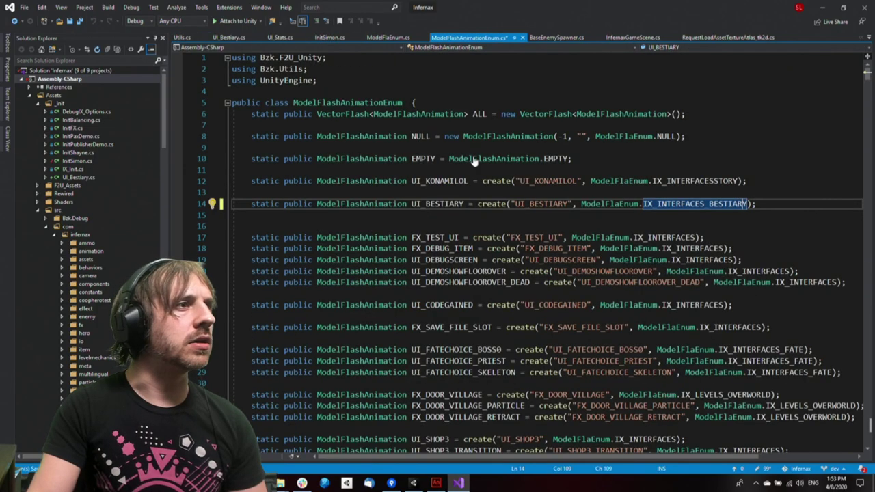
click(233, 38)
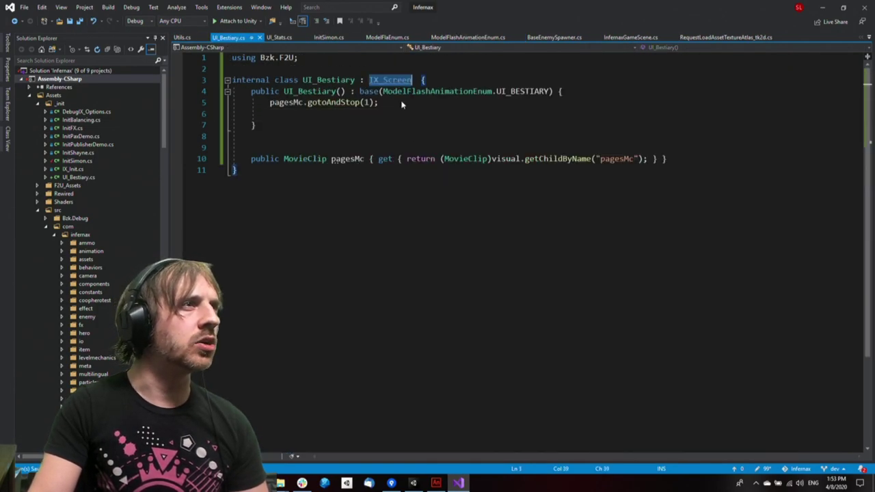
Go to the IX_Screen class definition and search it for uses of _btnGroup
key(F12)
click(428, 170)
scroll(470, 217, down, 1)
scroll(469, 217, up, 1)
click(337, 157)
click(398, 127)
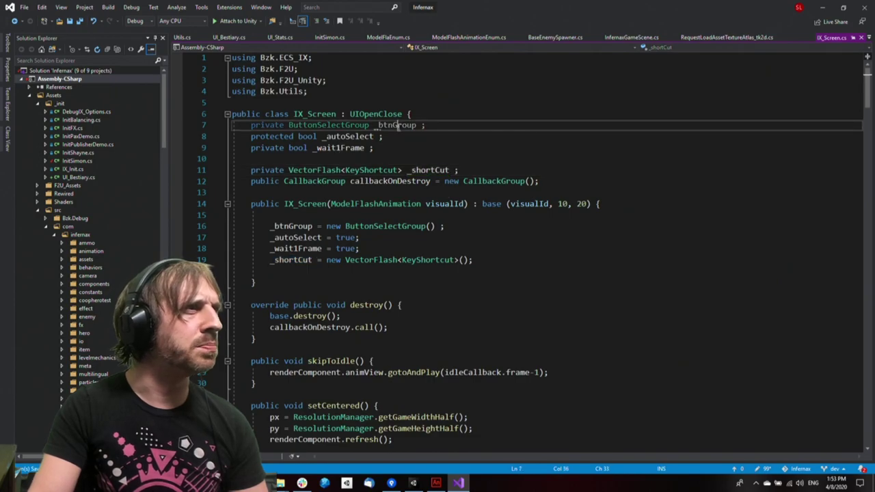
double_click(398, 125)
scroll(489, 265, down, 12)
key(ctrl+f)
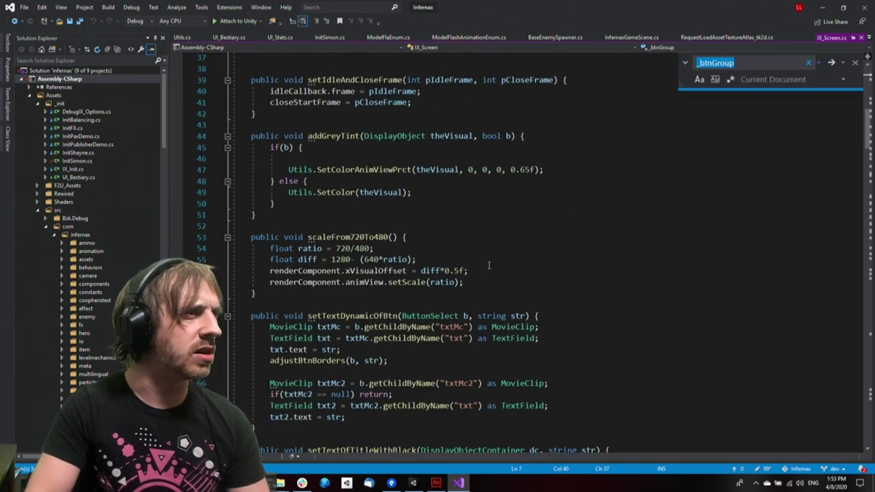
key(Return)
key(Return)
key(Return)
key(Escape)
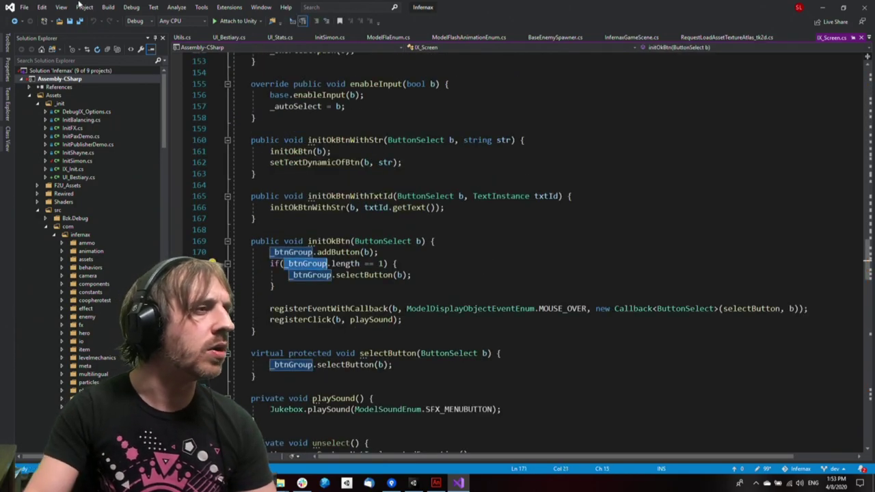
Copy the initOkBtn method name from IX_Screen and try inserting it in the UI_Bestiary constructor after the gotoAndStop call
double_click(323, 243)
key(ctrl+c)
click(539, 240)
key(ctrl+s)
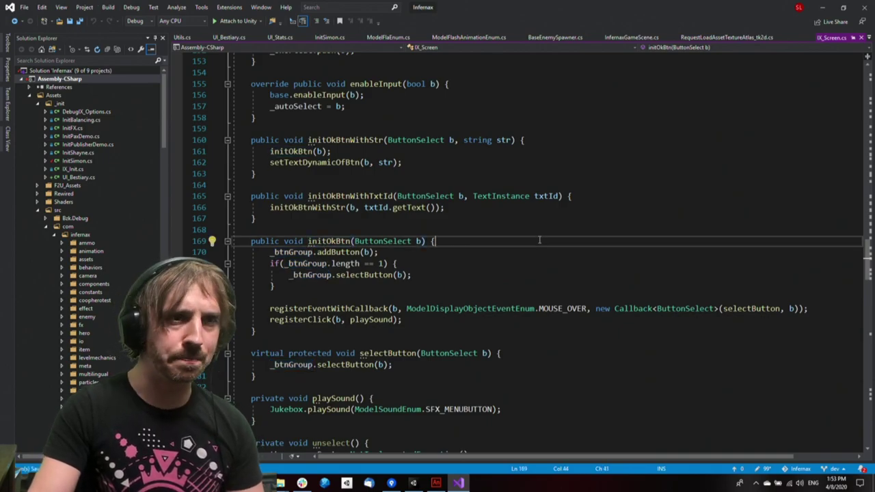
key(ctrl+minus)
key(ctrl+minus)
key(ctrl+minus)
key(ctrl+minus)
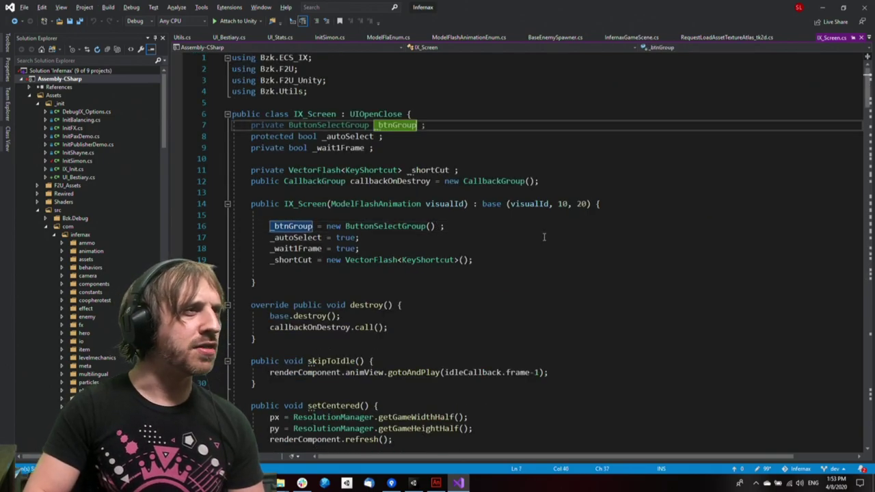
key(Down)
key(Down)
key(Down)
key(ctrl+v)
key(ctrl+space)
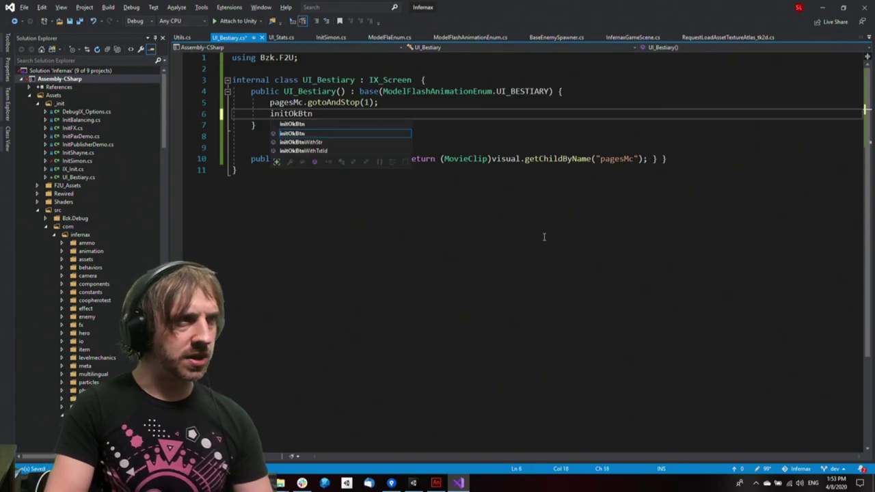
key(Down)
key(Escape)
key(ctrl+shift+Left)
key(ctrl+c)
key(BackSpace)
Insert a blank line above the constructor at the start of the UI_Bestiary class
key(Up)
key(Up)
key(Up)
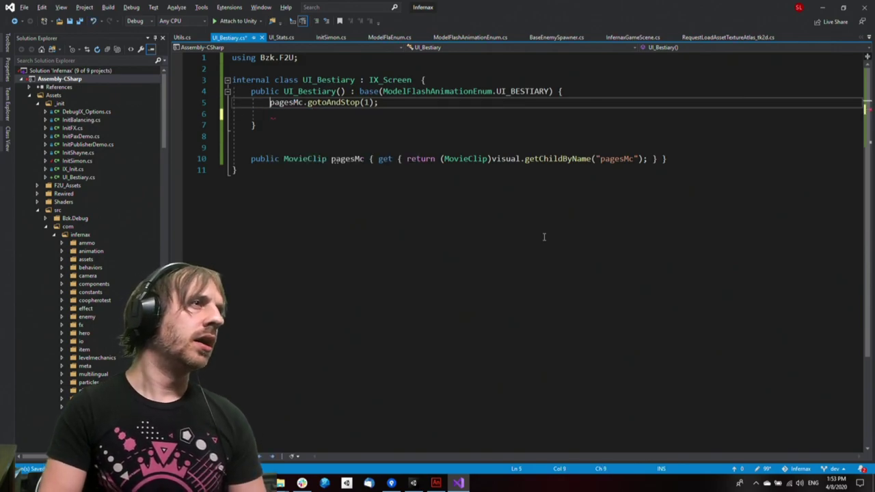
key(End)
key(Return)
key(Down)
key(Down)
key(Down)
key(ctrl+v)
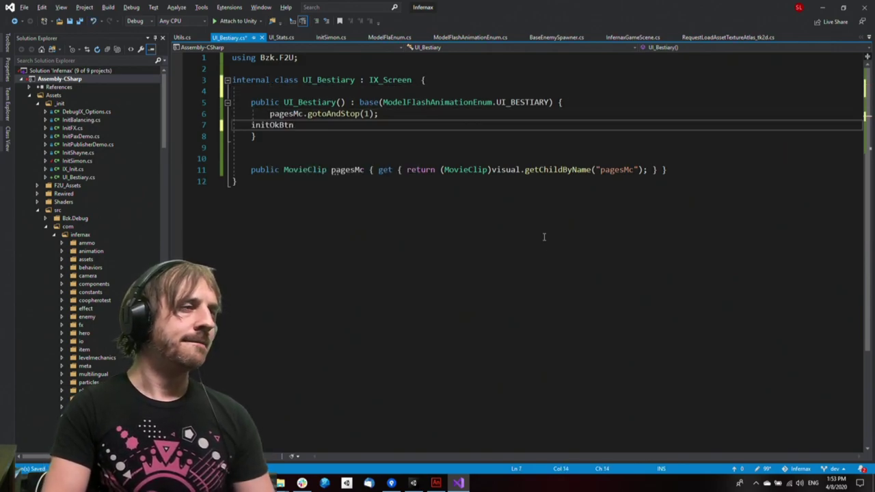
key(ctrl+shift+Left)
key(BackSpace)
Add an empty line after the pagesMc property and save UI_Bestiary.cs
key(Down)
key(Down)
key(Down)
key(Up)
key(Up)
key(Down)
key(Down)
key(Down)
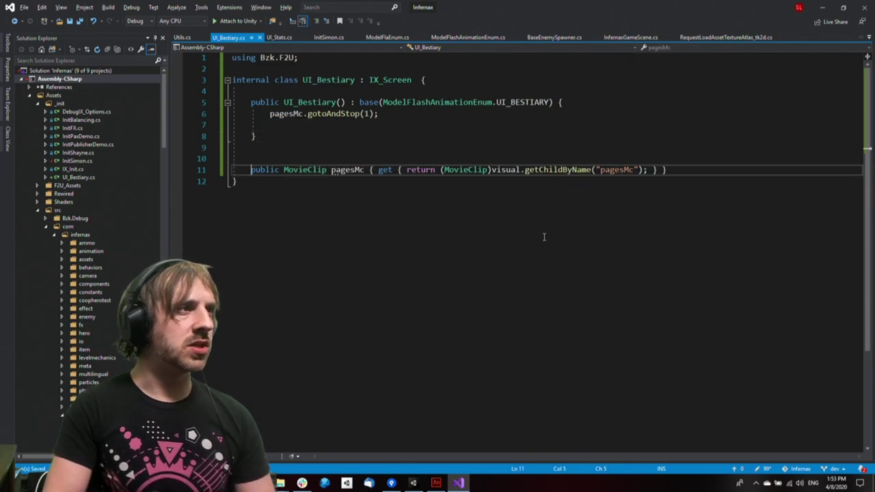
key(End)
key(Return)
text(getmov)
key(ctrl+shift+Left)
key(BackSpace)
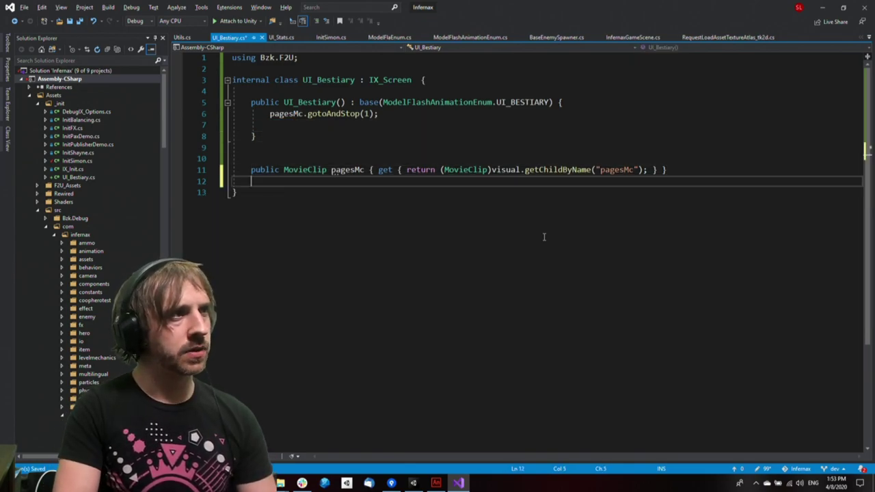
key(ctrl+s)
Declare a public field named viewSelect of type ViewBestiarySelect above the UI_Bestiary constructor
key(Up)
key(Up)
key(Up)
key(Up)
key(Up)
key(Up)
key(Up)
key(Up)
text(public)
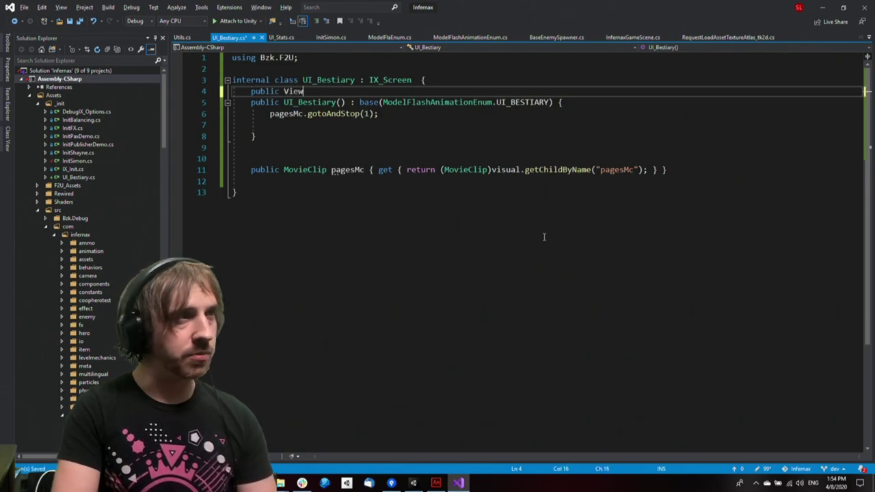
text( ViewB)
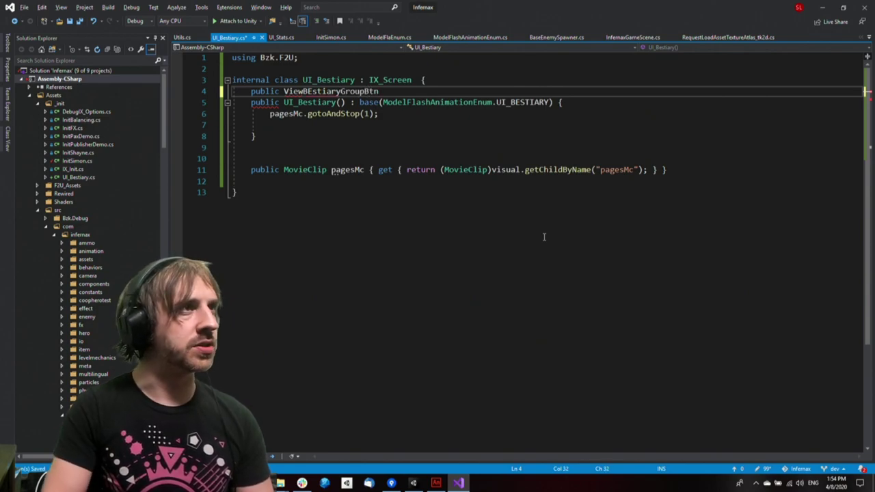
text(e)
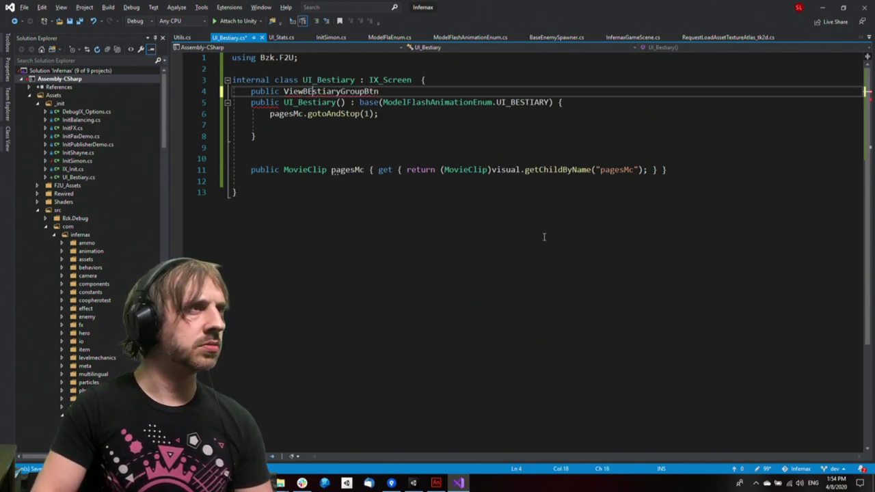
text(stiary)
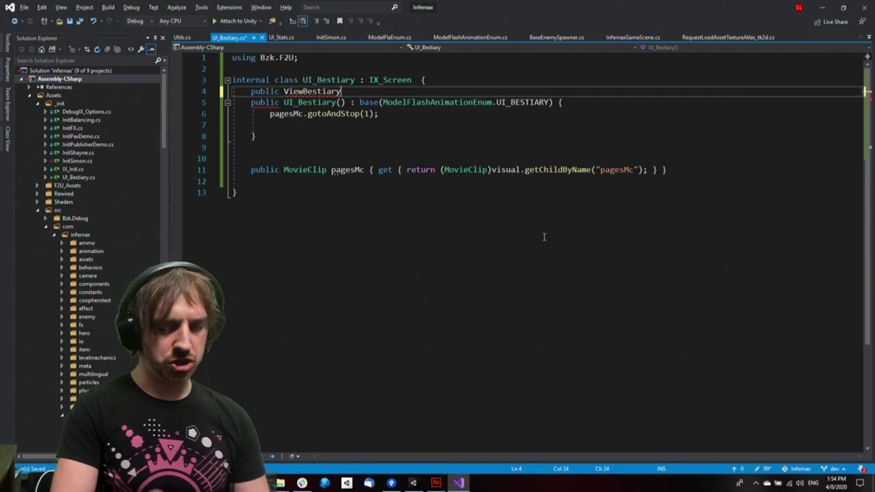
text(Select ;)
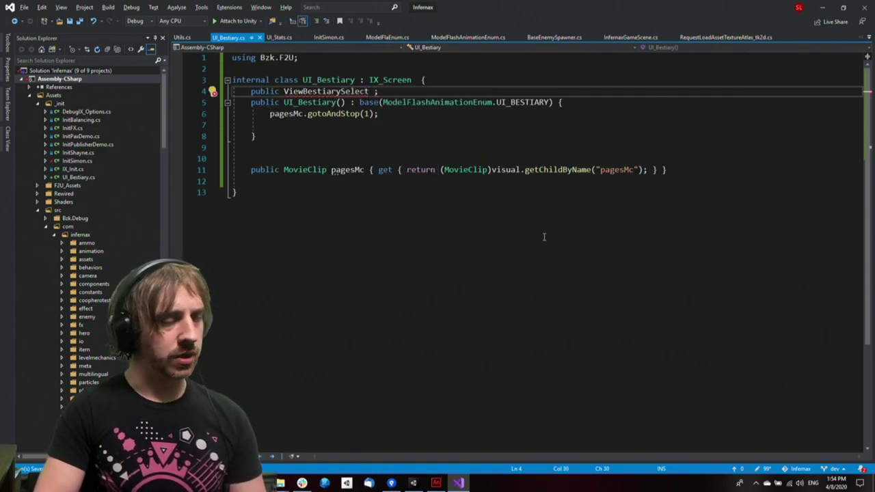
text(viewSelect)
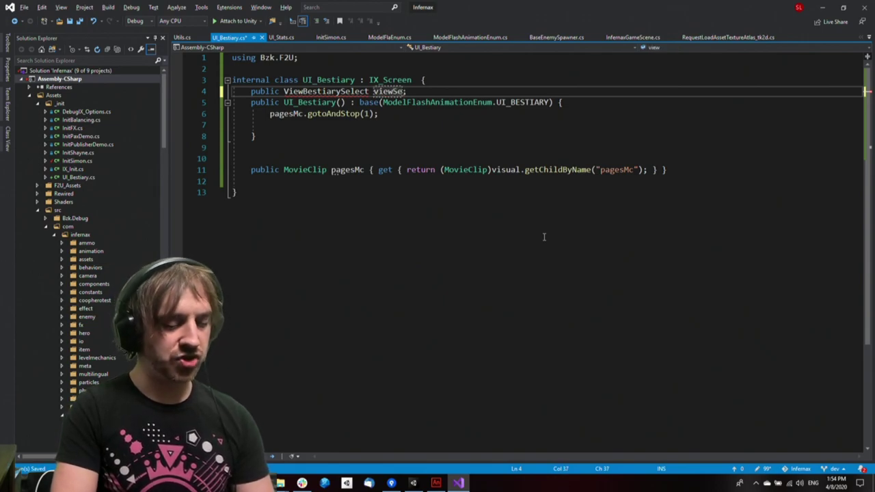
Generate the missing ViewBestiarySelect class in its own new file
key(ctrl+period)
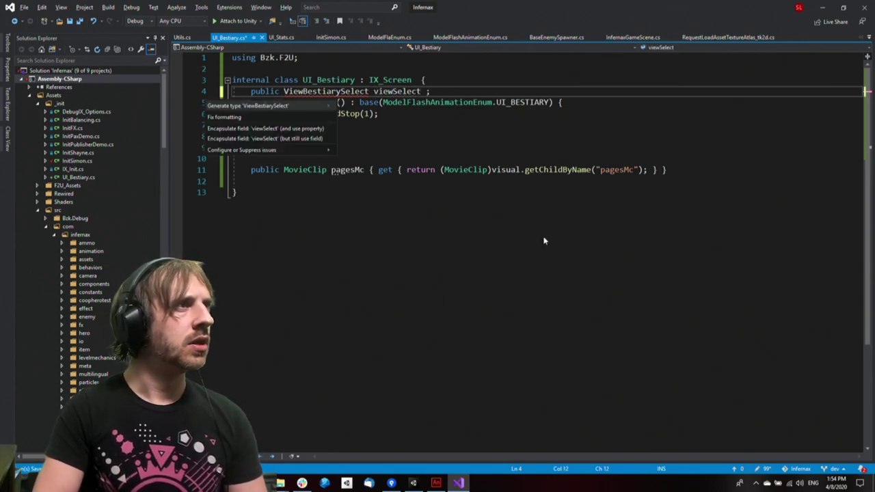
key(Right)
key(Return)
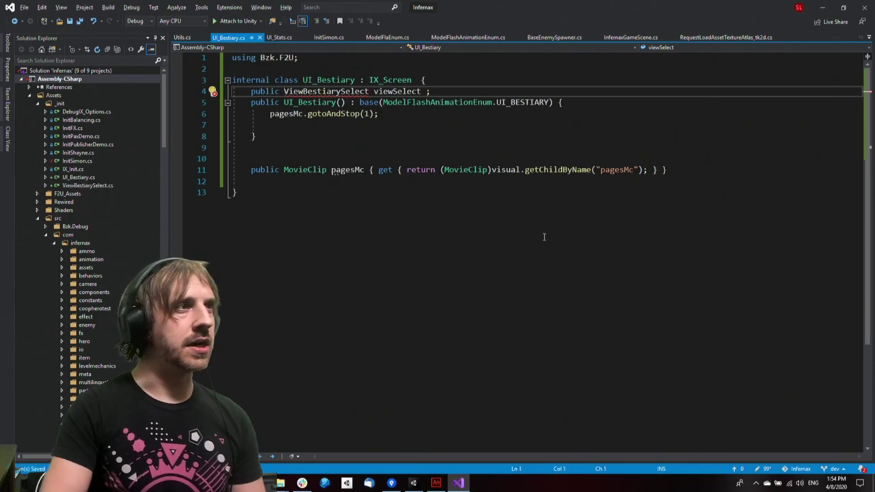
Open the new ViewBestiarySelect class and make it inherit from ViewGroupBase
key(F12)
key(End)
key(Delete)
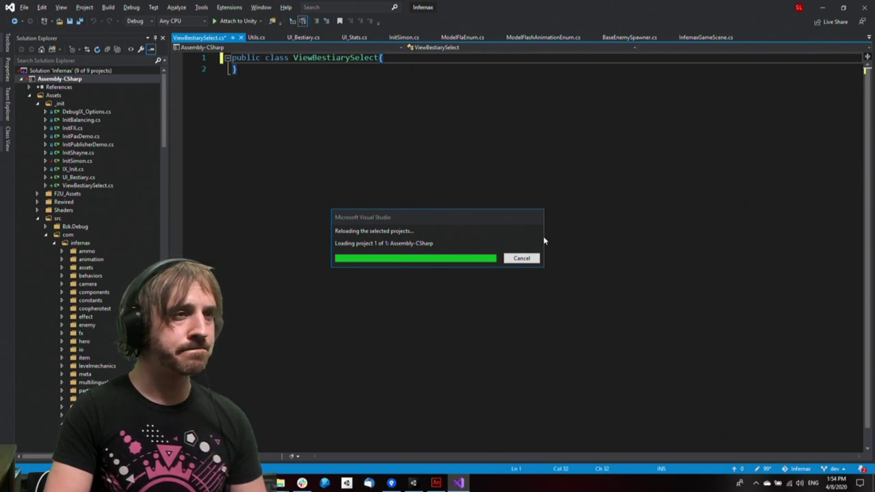
text(: View)
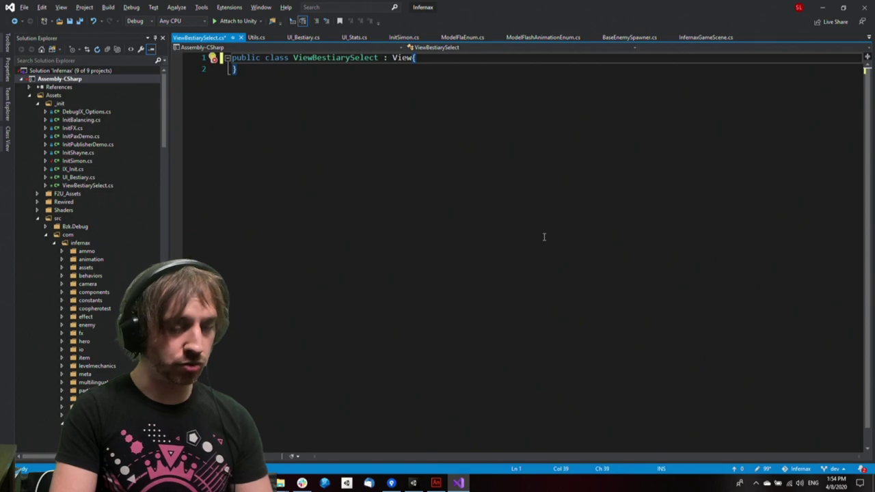
text(GroupBAse)
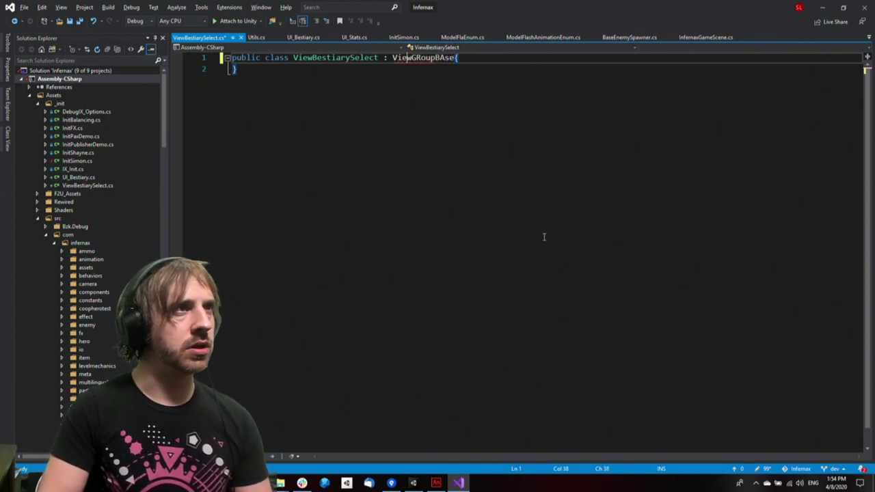
key(Delete)
text(r)
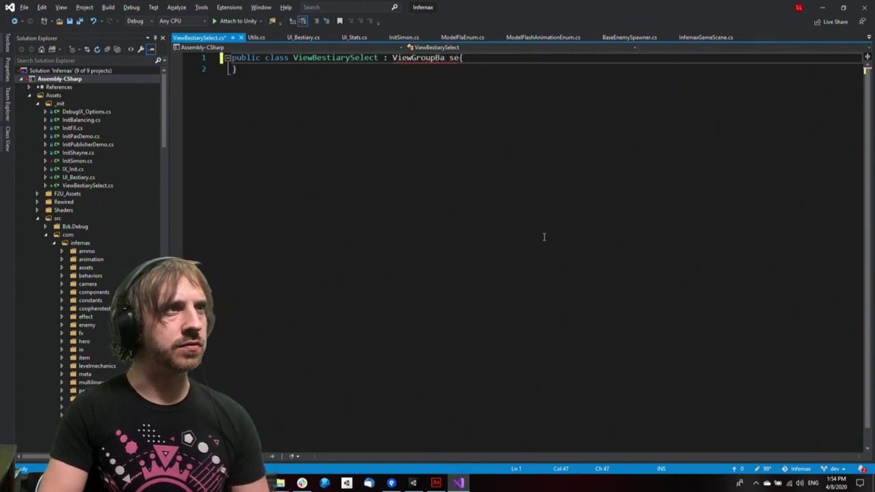
key(ctrl+period)
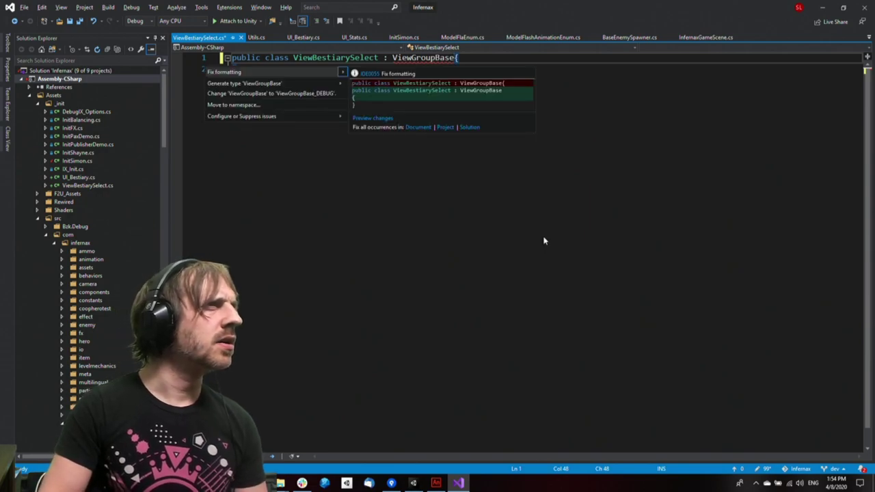
key(Down)
key(Down)
key(Down)
key(Down)
key(Up)
key(Up)
key(Up)
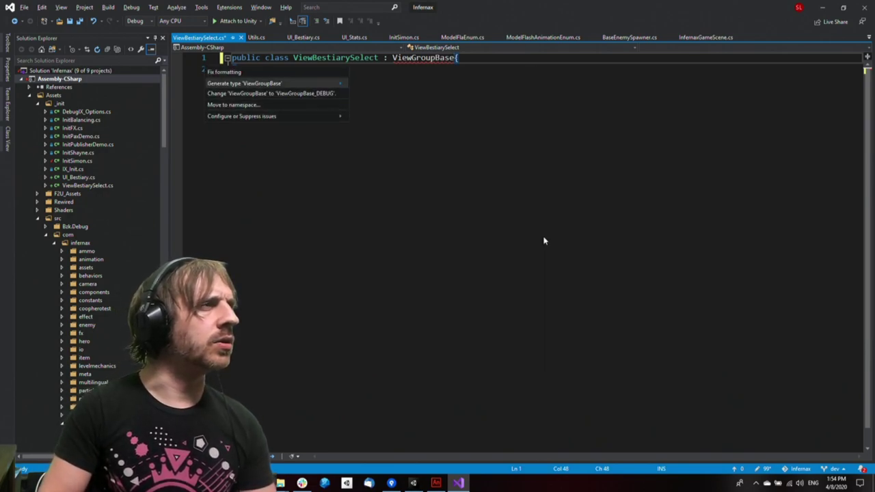
key(Escape)
Shorten the base class name of ViewBestiarySelect to ViewBase and import the Bzk.ECS_IX namespace
key(Left)
key(BackSpace)
key(BackSpace)
key(BackSpace)
key(BackSpace)
key(BackSpace)
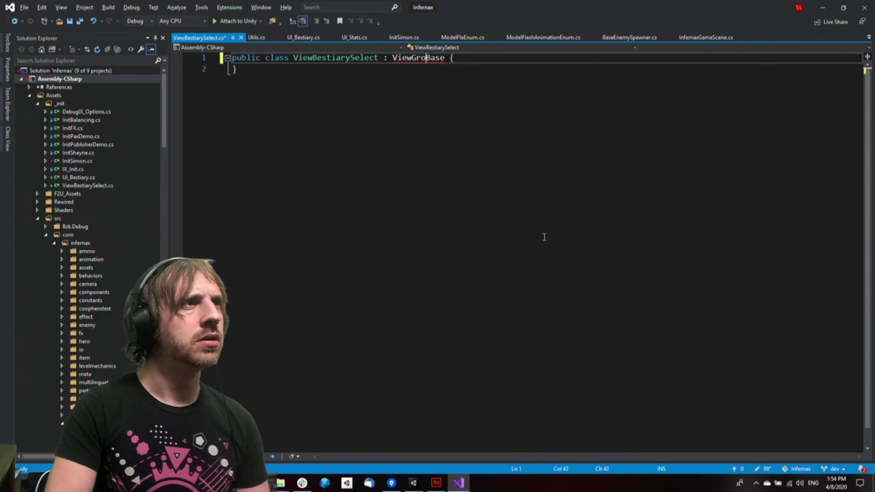
key(ctrl+period)
key(Return)
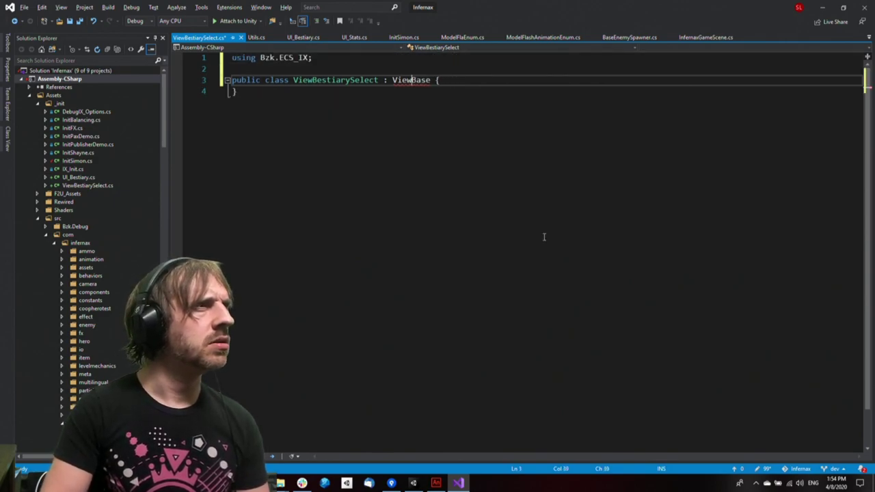
Change the base class of ViewBestiarySelect to ViewGroupBase_IX using code completion
key(ctrl+Right)
key(Left)
key(ctrl+space)
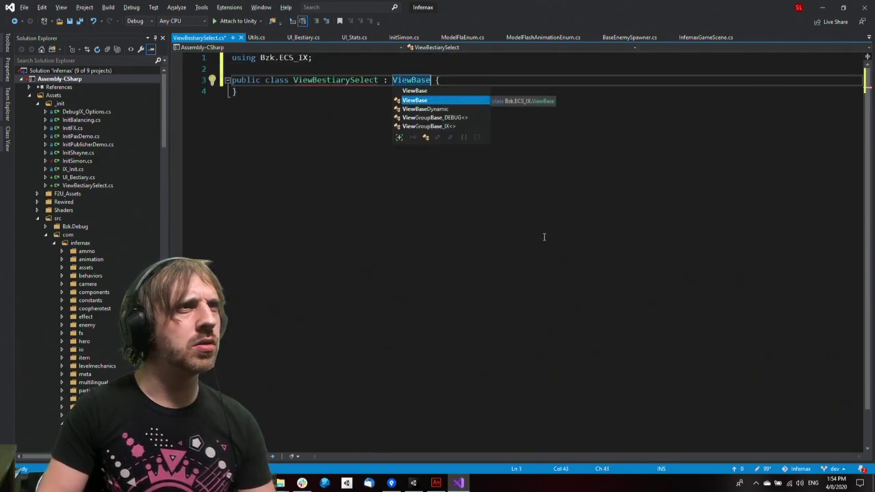
key(Down)
key(Down)
key(Down)
key(Tab)
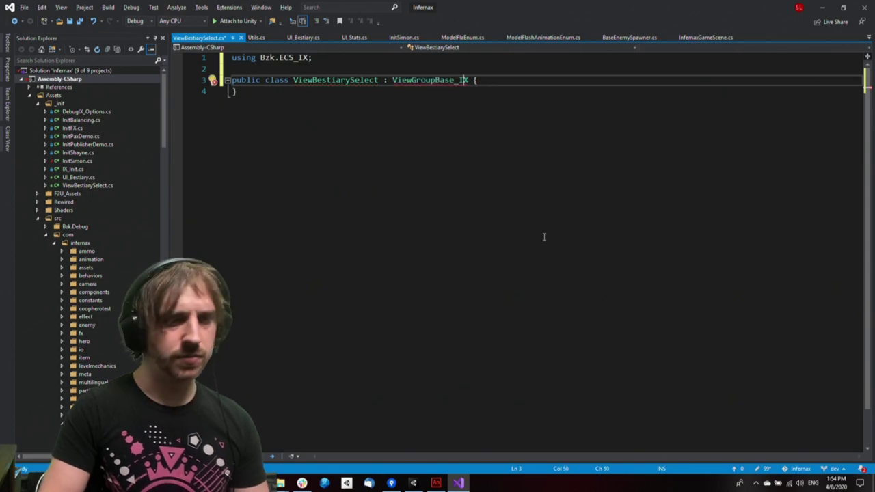
Check the definition of ViewGroupBase_IX, return, and append empty generic brackets to the base class name
key(F12)
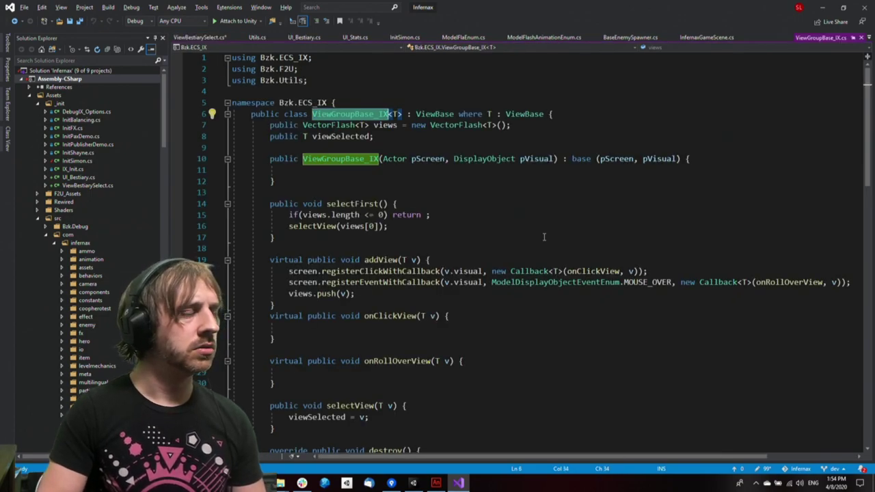
key(ctrl+F4)
key(Right)
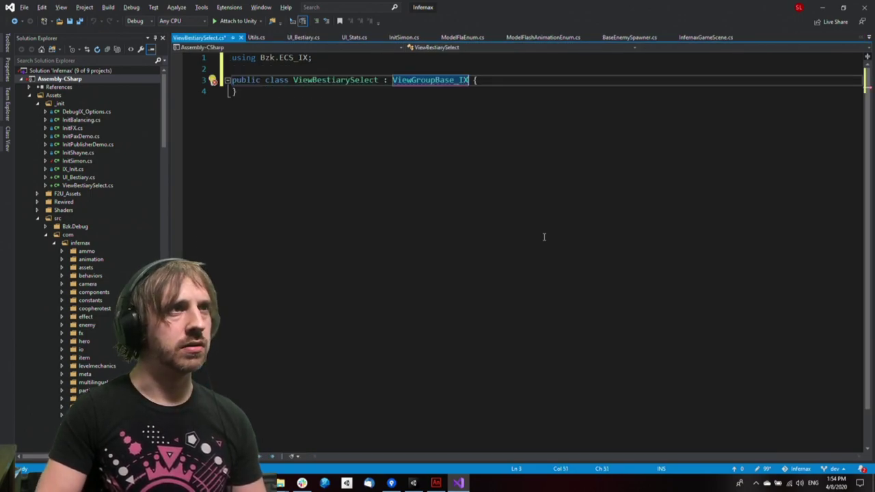
text(<>)
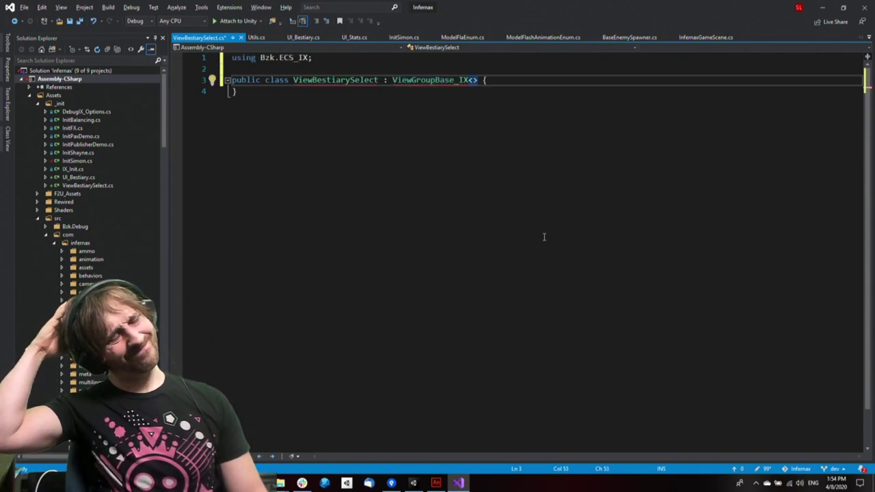
Replace the generic base class of ViewBestiarySelect with ViewBase and save the file
key(ctrl+shift+Left)
key(ctrl+shift+Left)
key(ctrl+shift+Left)
key(ctrl+shift+Left)
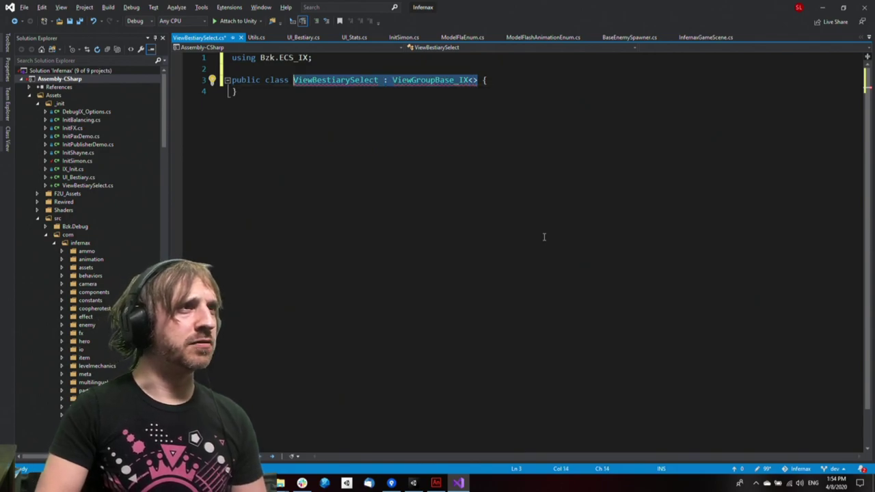
key(ctrl+shift+Right)
key(ctrl+shift+Right)
key(BackSpace)
key(ctrl+space)
text(ViewBase)
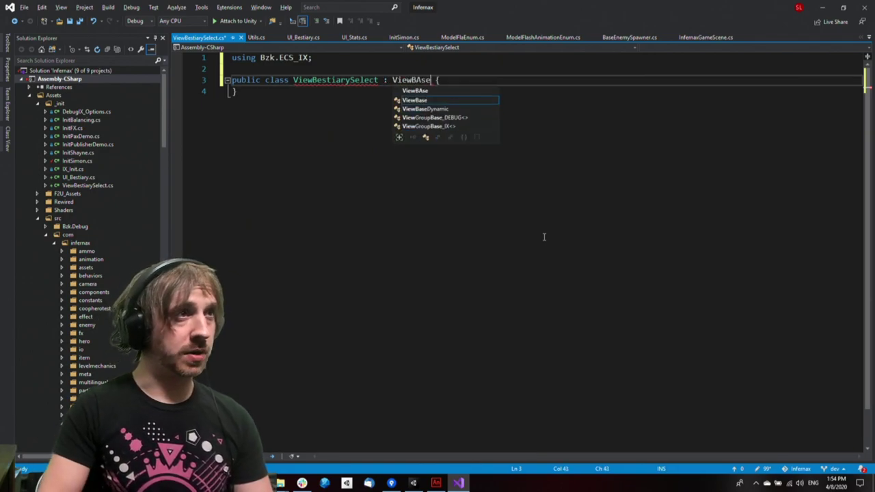
key(Escape)
key(ctrl+s)
Add a public MovieClip property named item9 with the getmovieclip snippet and import the Bzk.F2U namespace
key(End)
key(Return)
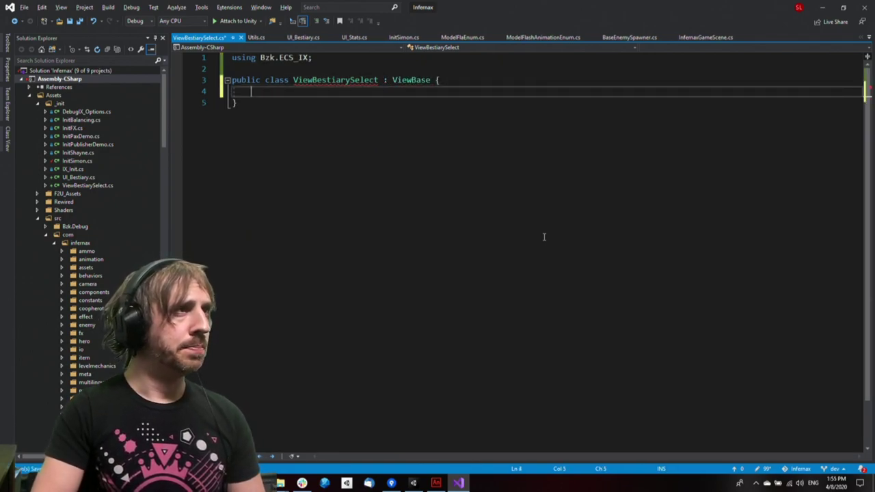
text(getmovieclip)
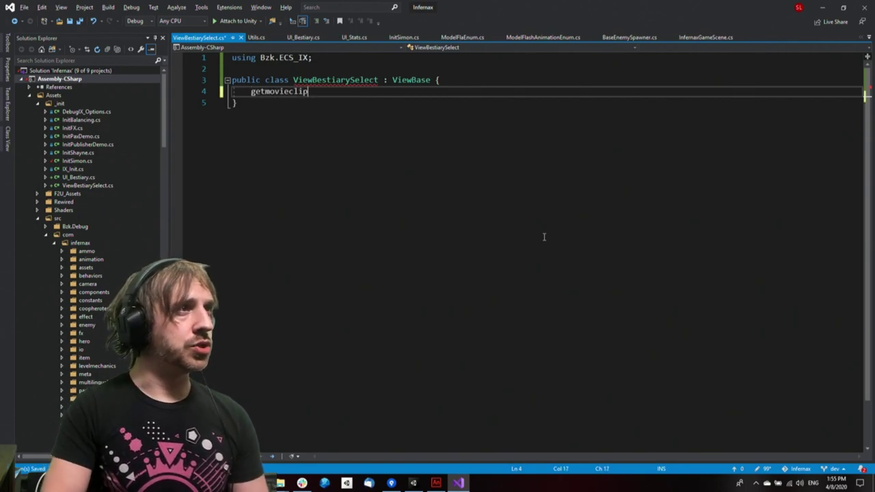
key(Tab)
key(Tab)
text(item9)
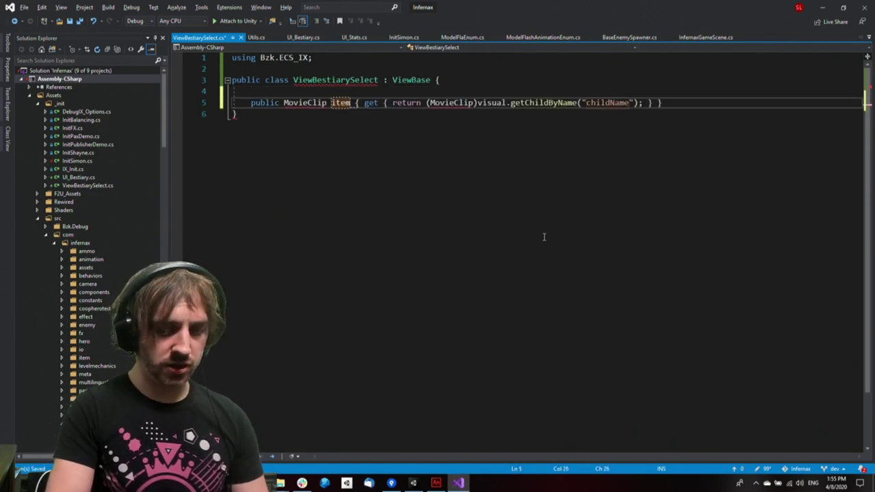
key(Return)
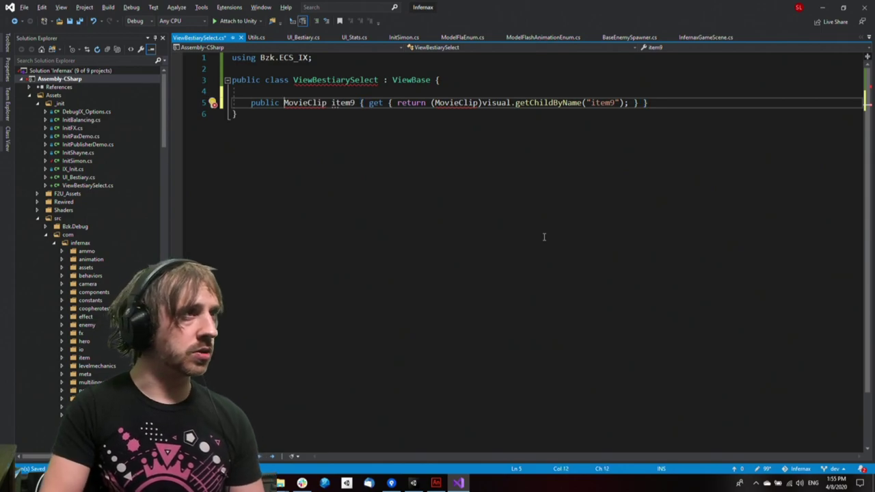
key(ctrl+period)
key(Return)
Duplicate the item9 property line until the class holds four copies
key(Home)
key(shift+End)
key(ctrl+c)
key(End)
key(Return)
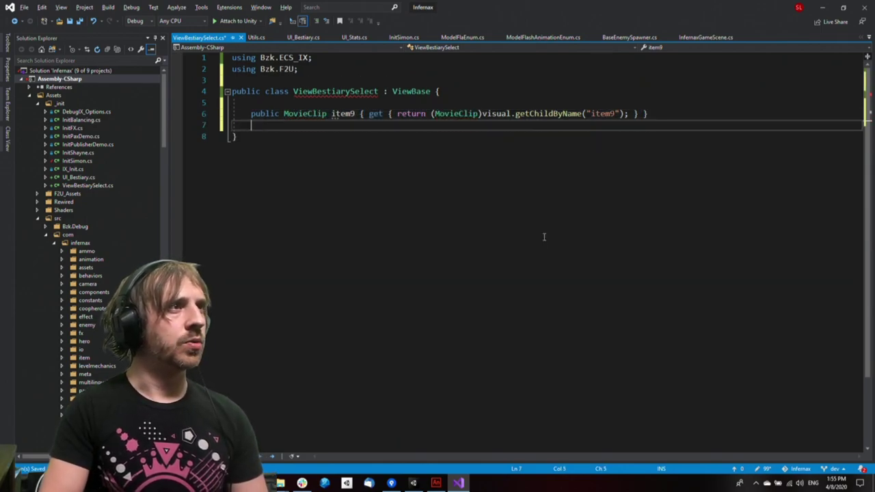
key(ctrl+f)
key(ctrl+v)
key(Return)
key(Escape)
key(Escape)
key(End)
key(Return)
key(ctrl+v)
key(Return)
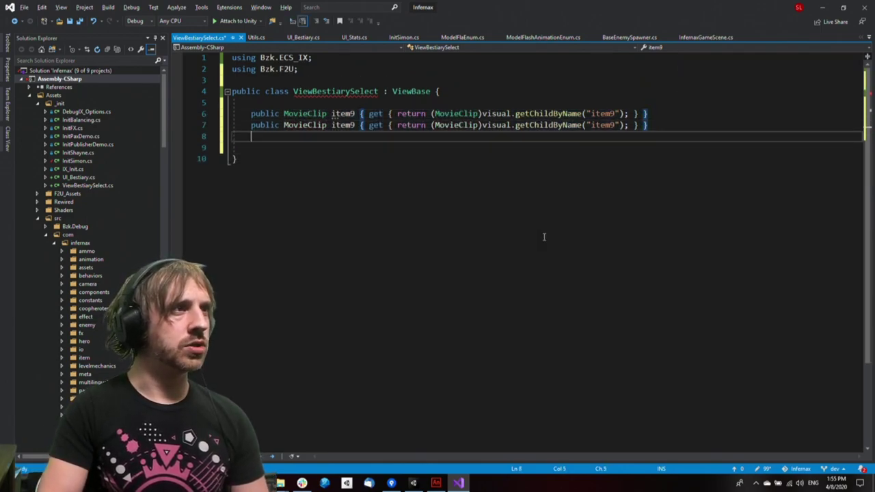
key(ctrl+v)
key(Return)
key(ctrl+v)
Rename the four MovieClip properties in order as item0, item1, item2 and item3
key(Up)
key(Up)
key(Up)
key(Up)
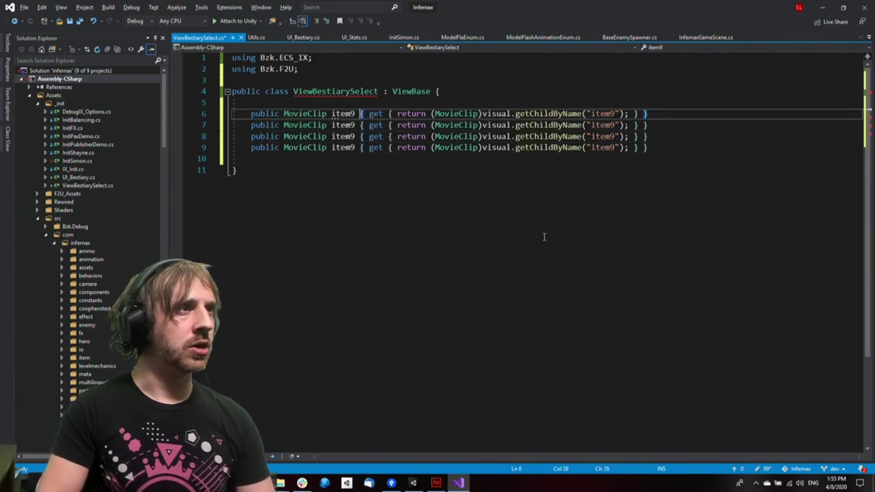
key(Right)
key(Home)
key(Left)
key(BackSpace)
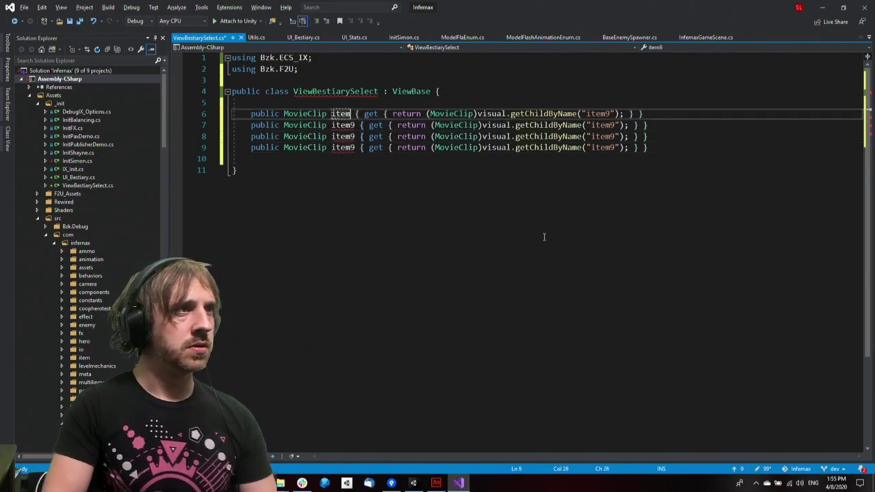
text(01)
key(Down)
key(Up)
key(BackSpace)
key(Down)
key(BackSpace)
text(1)
key(Down)
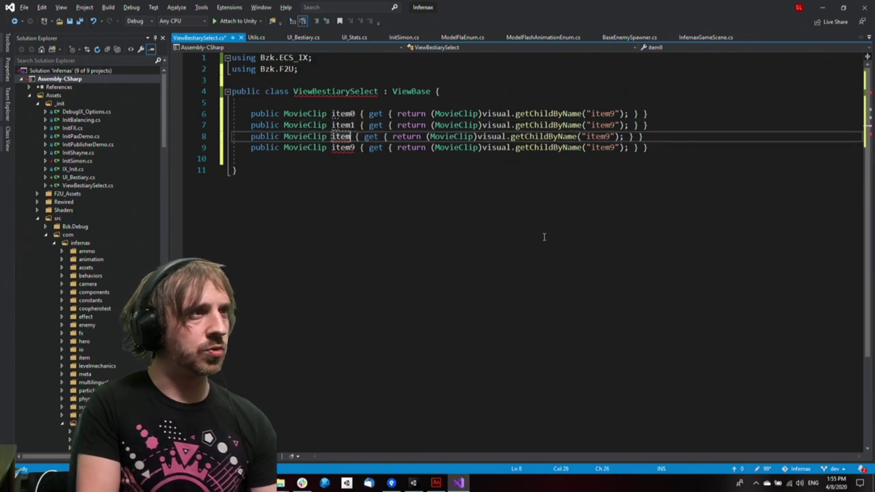
key(BackSpace)
text(2)
key(Down)
key(BackSpace)
text(3)
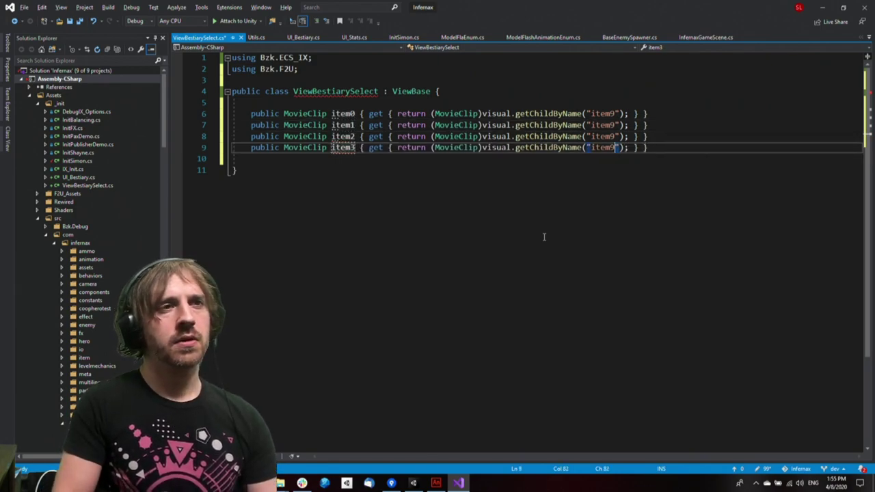
Match each property's getChildByName string to its name, item0 through item3, and save the file
key(BackSpace)
text(3)
key(Up)
key(BackSpace)
text(2)
key(Up)
key(BackSpace)
text(1)
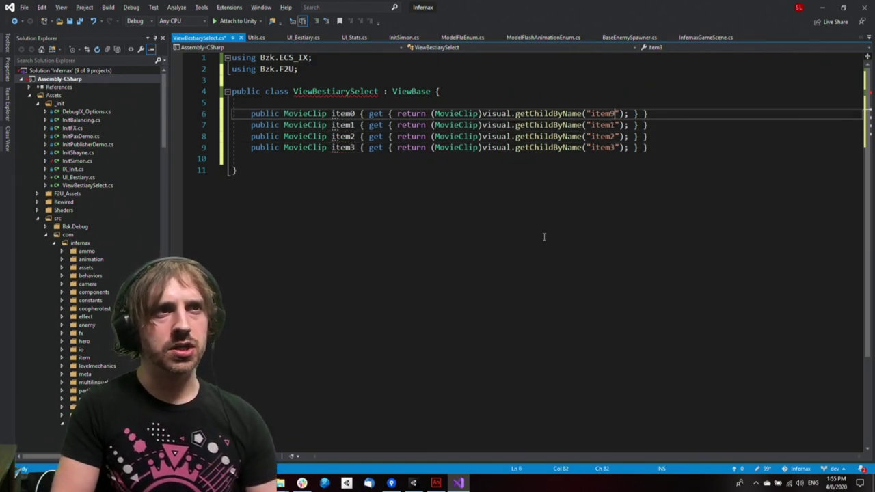
key(Right)
text(0)
key(BackSpace)
key(BackSpace)
key(BackSpace)
text(0)
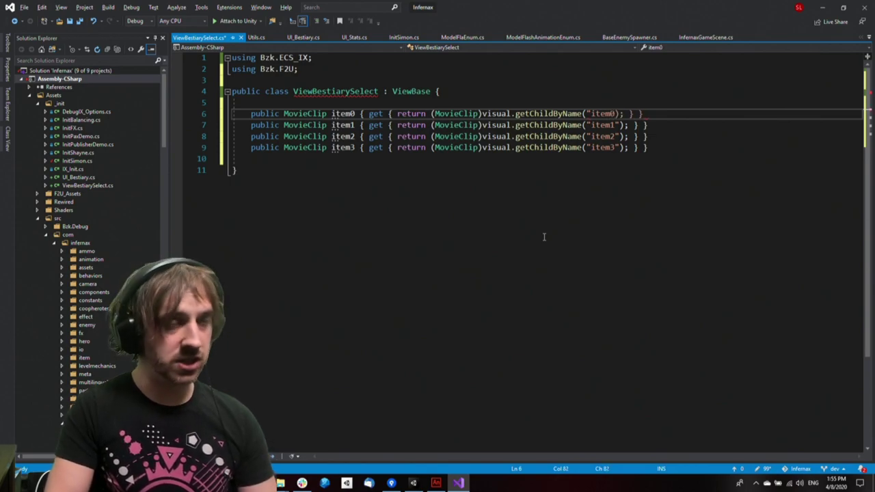
key(ctrl+s)
Delete the blank line below the item3 property
key(Down)
key(Down)
key(Down)
key(Down)
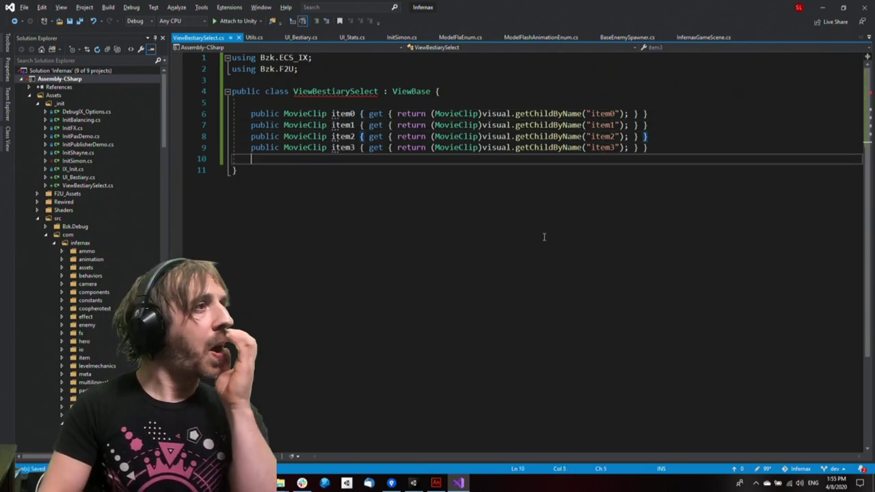
key(BackSpace)
key(BackSpace)
Bring up the suggested code fixes for the ViewBestiarySelect class declaration
key(Up)
key(Up)
key(Up)
key(Up)
key(Up)
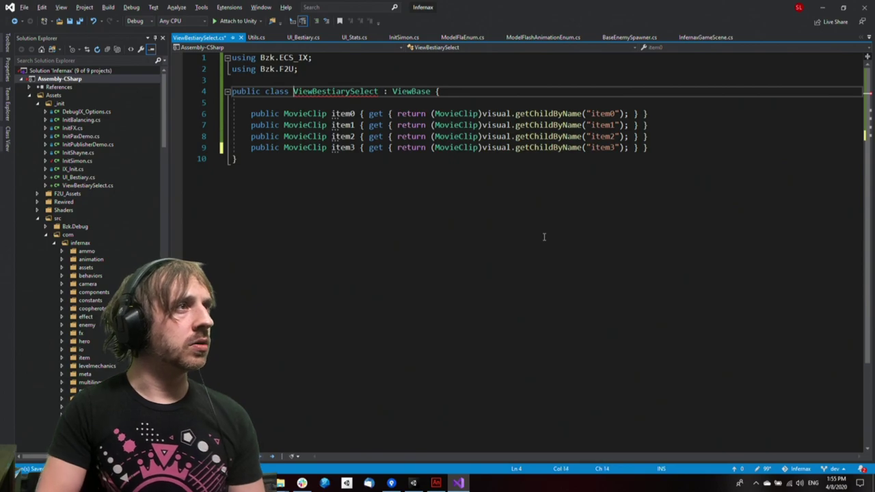
key(ctrl+period)
key(Escape)
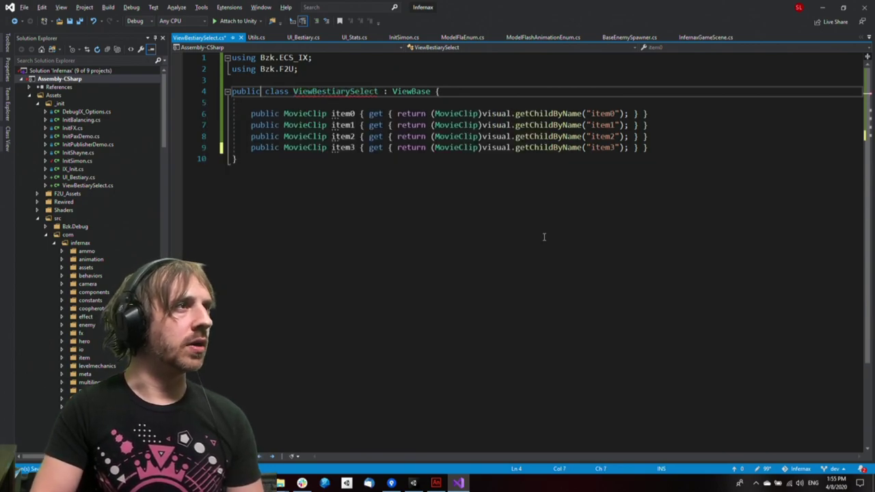
key(Right)
key(ctrl+period)
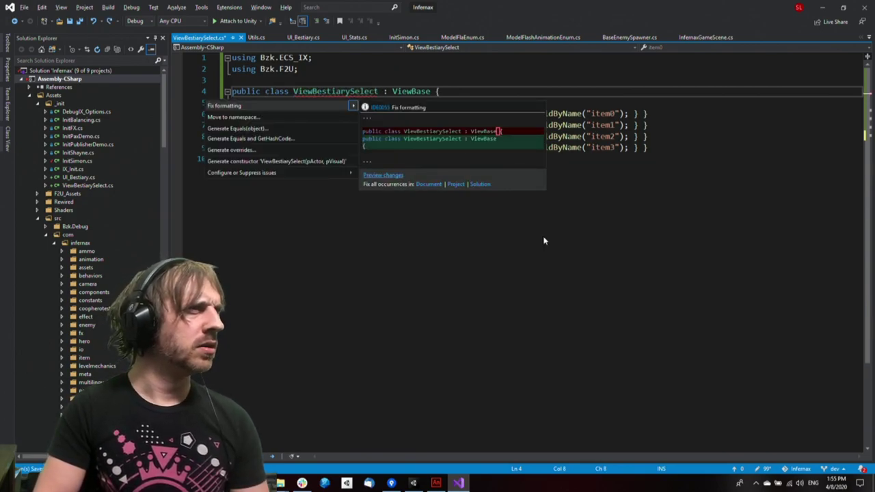
Generate the constructor ViewBestiarySelect(pActor, pVisual) for the ViewBestiarySelect class and open an empty line in its body
key(Escape)
key(ctrl+Right)
key(ctrl+period)
key(Down)
key(Down)
key(Down)
key(Down)
key(Down)
key(Down)
key(Down)
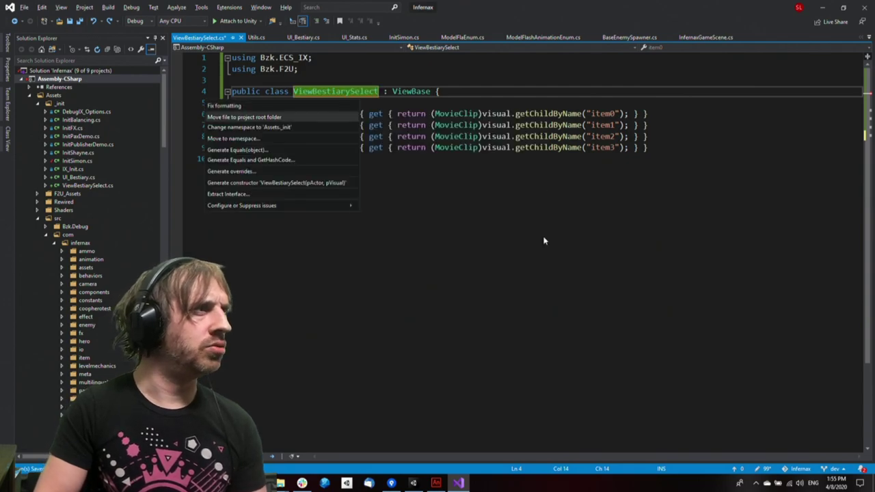
key(Return)
key(Down)
key(End)
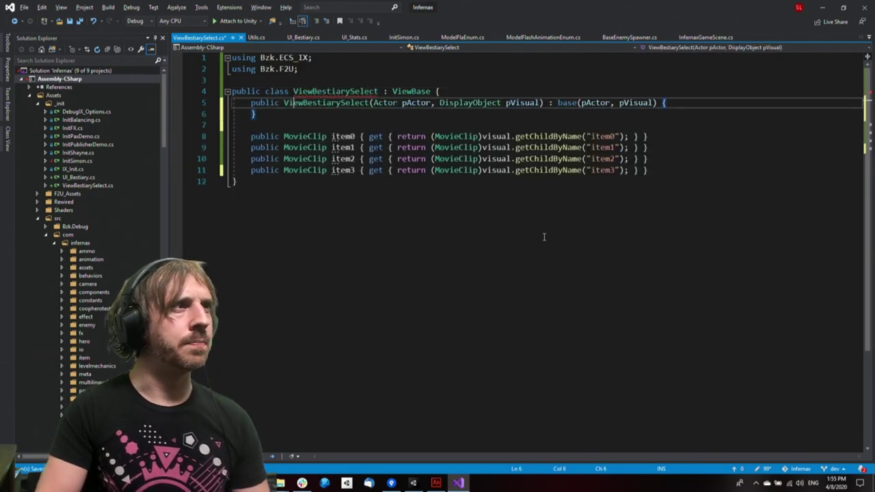
key(Return)
text(g)
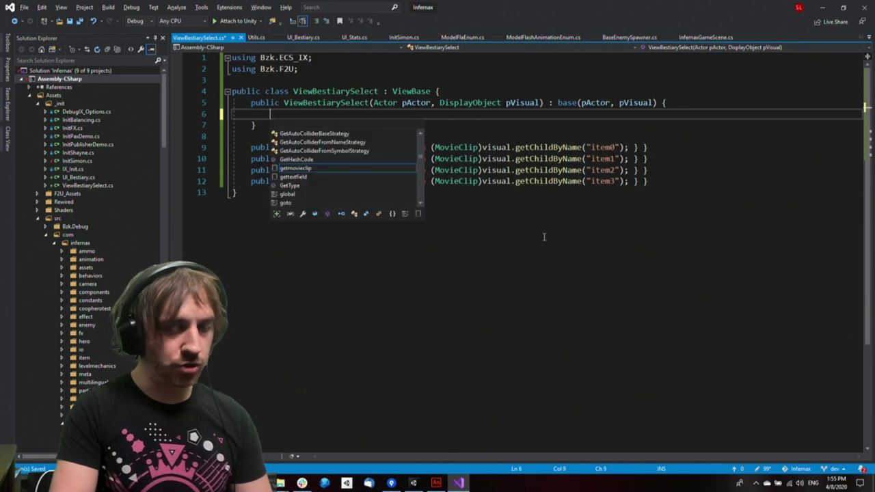
key(BackSpace)
key(Up)
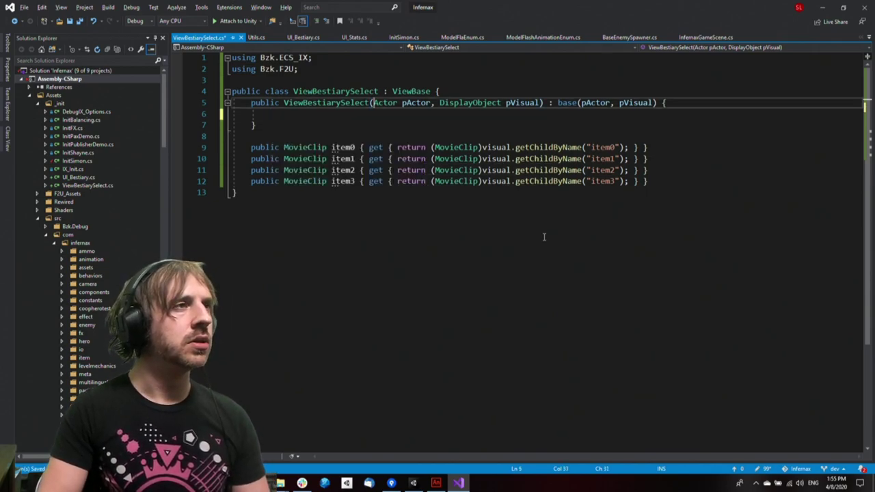
key(Down)
text(screen.)
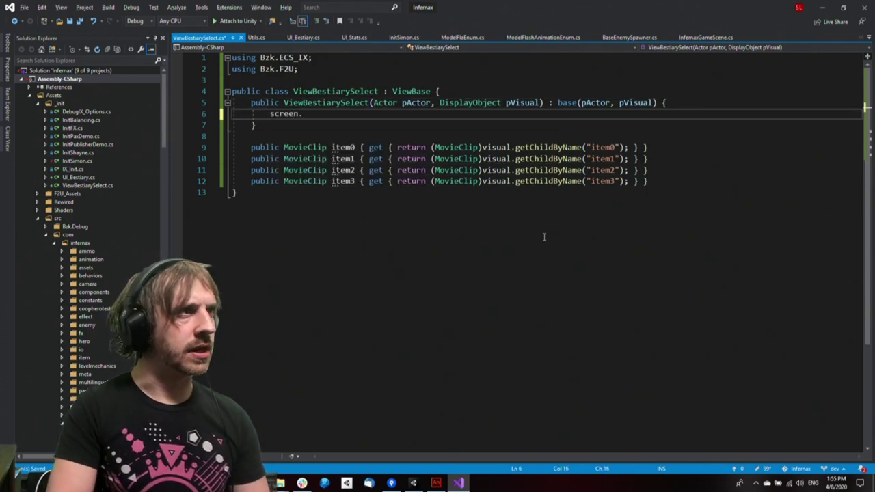
text(Init)
key(Escape)
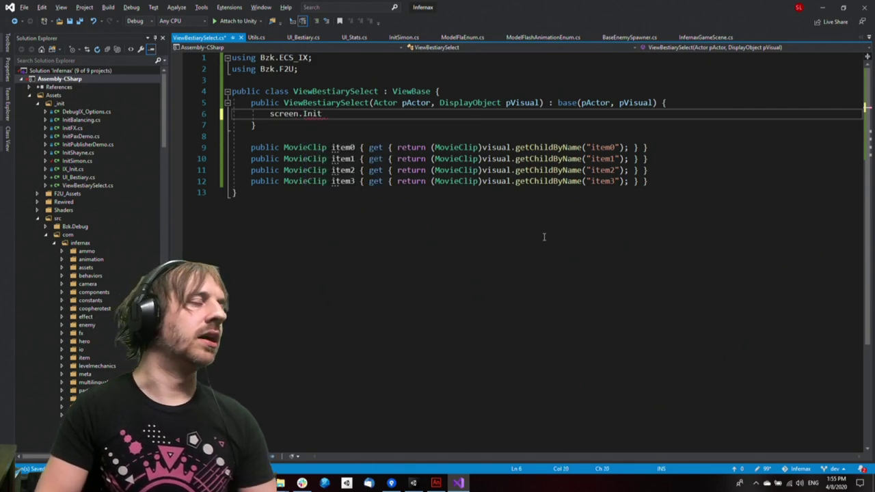
key(ctrl+shift+Left)
key(BackSpace)
key(ctrl+s)
key(Up)
key(Down)
key(shift+Home)
key(BackSpace)
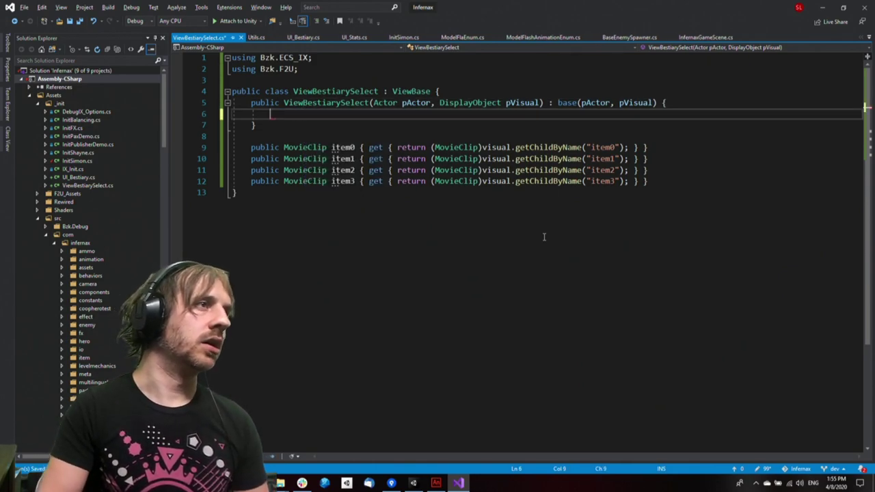
Declare the field "public UI_Bestiary ui;" above the ViewBestiarySelect constructor
key(Up)
key(Up)
key(End)
key(Return)
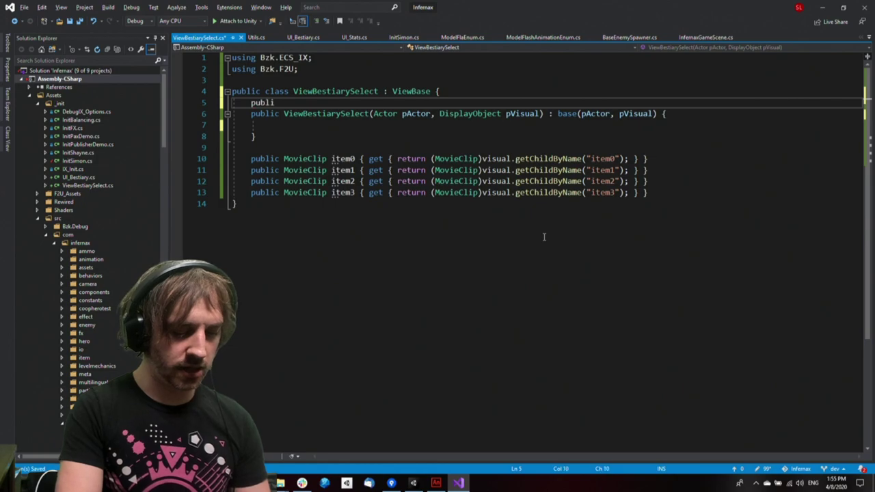
key(ctrl+space)
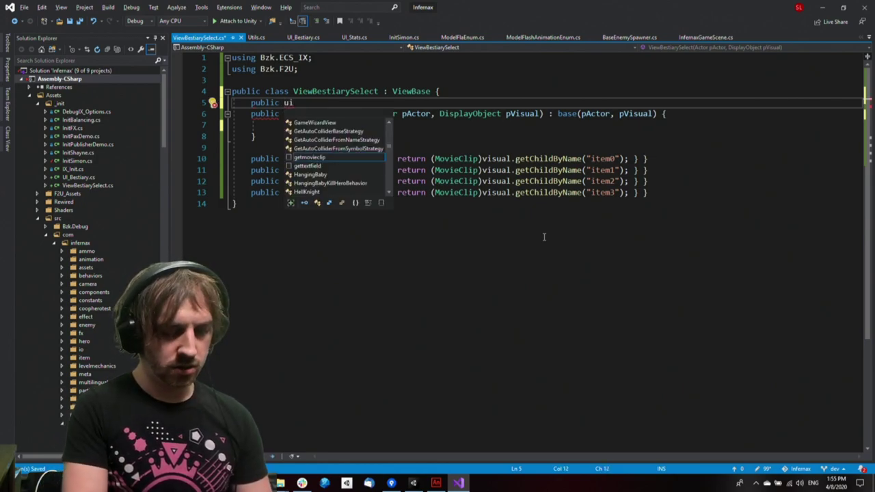
text(_Bestiary ui)
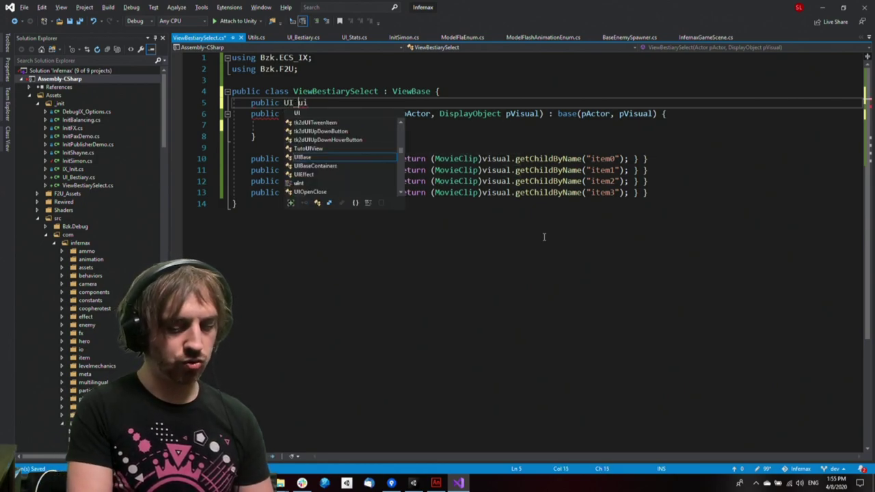
text(;)
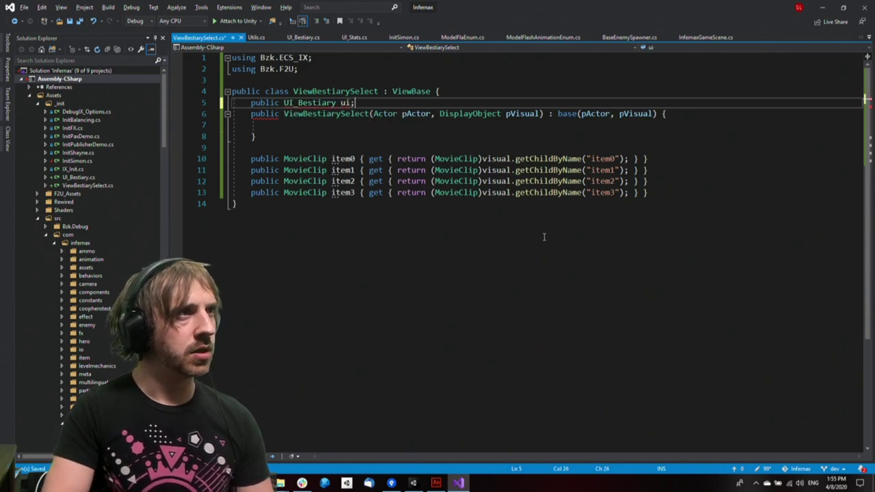
Assign the field in the constructor body with "ui = screen as UI_Bestiary;"
key(Down)
key(Down)
text(ui = p)
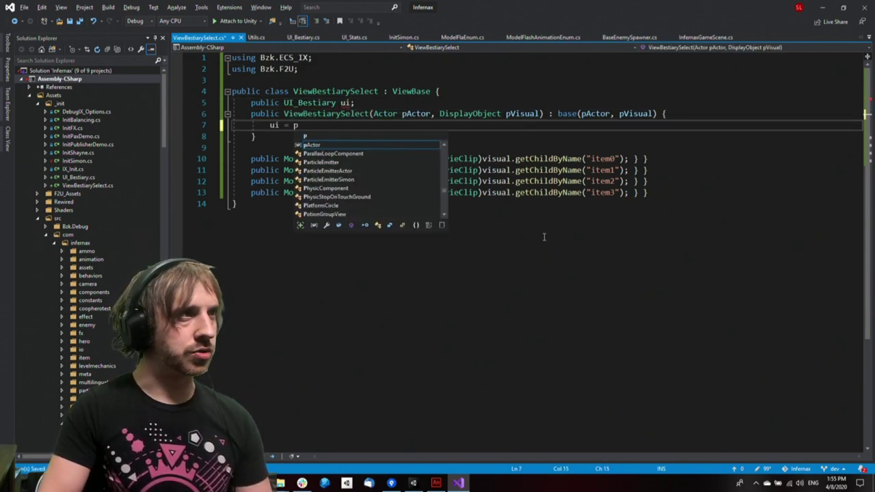
key(BackSpace)
text(sc)
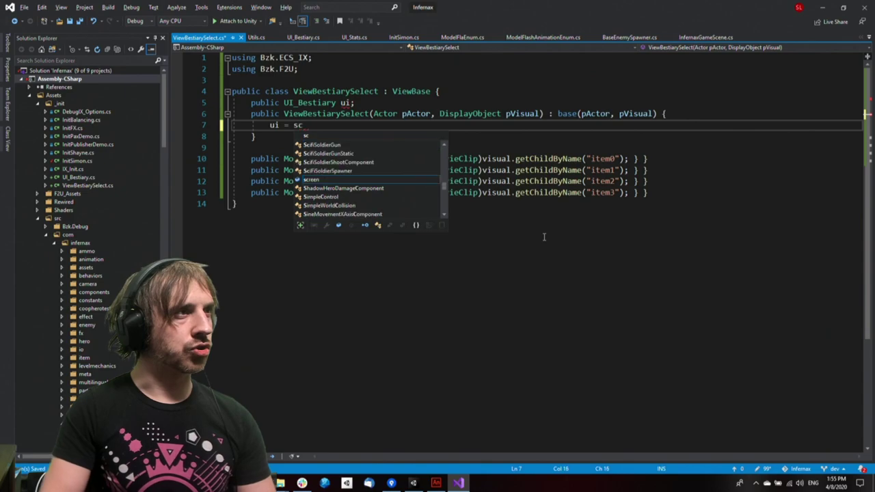
text(reen as UI_)
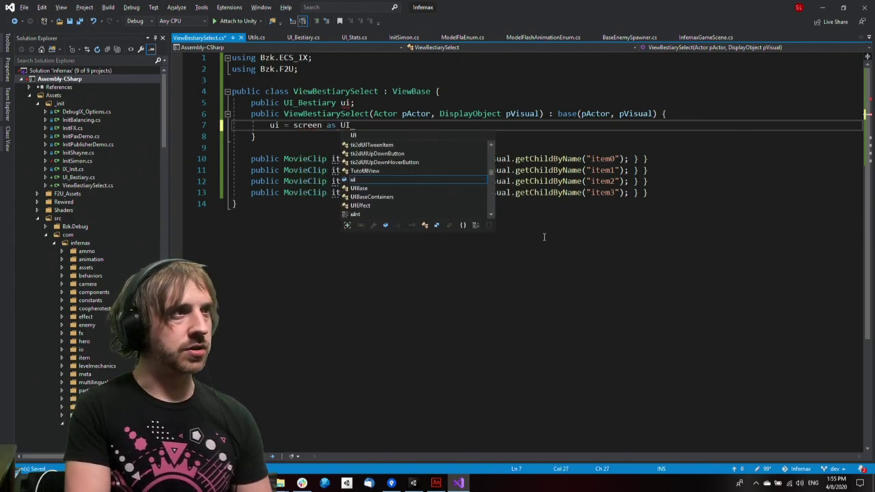
key(Down)
text(Bestiary;)
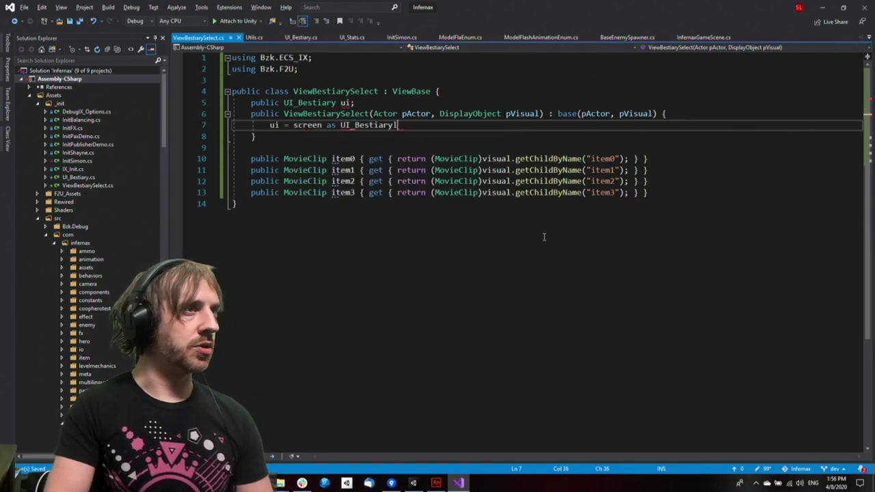
key(Home)
key(ctrl+shift+Right)
key(End)
Add the call "ui.initOkBtn(item0);" below the ui assignment in the constructor
key(Return)
text(ui.)
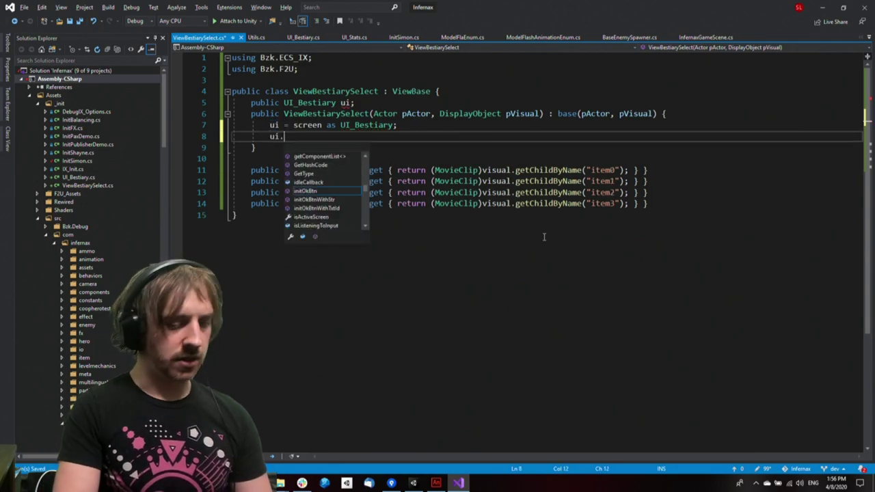
text(InitOkBtn())
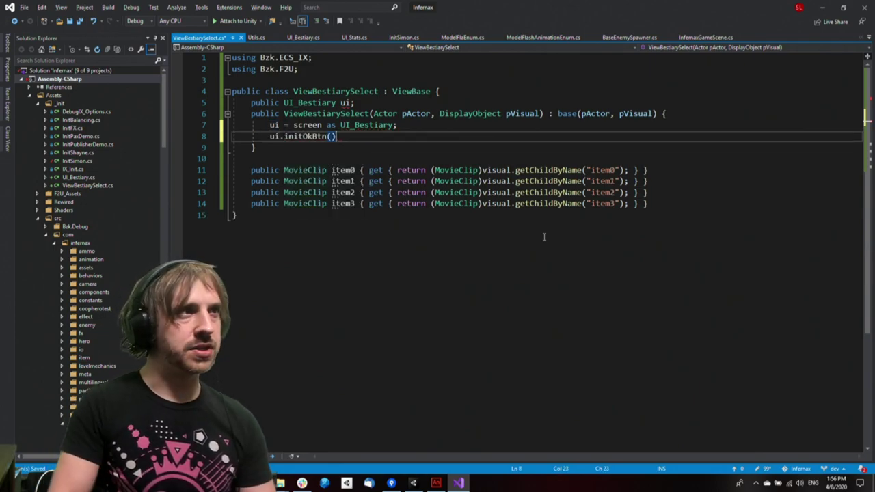
text(item0);)
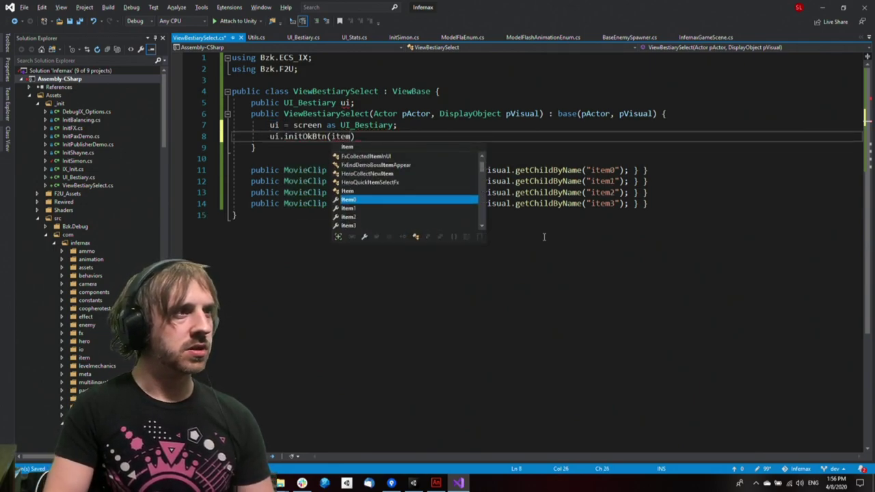
Duplicate the ui.initOkBtn(item0) call onto the lines below it
key(shift+Home)
key(ctrl+c)
key(End)
key(Return)
key(ctrl+v)
key(Return)
key(ctrl+v)
key(Return)
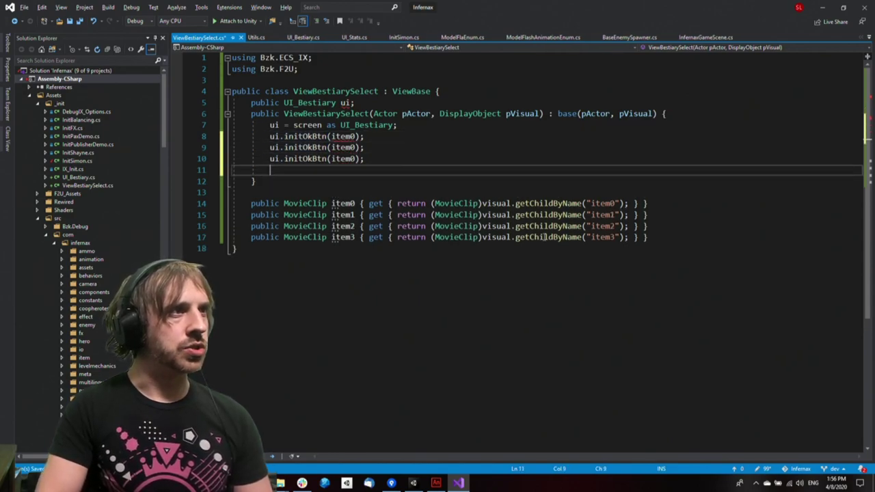
Change the arguments of the copied initOkBtn calls to item1, item2 and item3
key(Left)
key(Left)
key(Up)
key(Up)
key(Down)
key(BackSpace)
text(2)
key(Down)
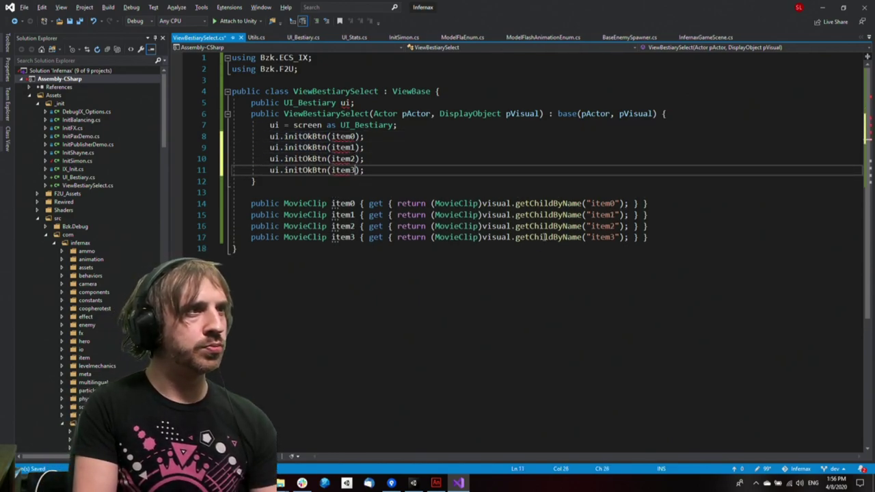
key(BackSpace)
text(3)
Change the type of the item0 property to ButtonSelect and save the file
key(Down)
key(Down)
key(Down)
key(ctrl+shift+Right)
key(shift+Left)
key(BackSpace)
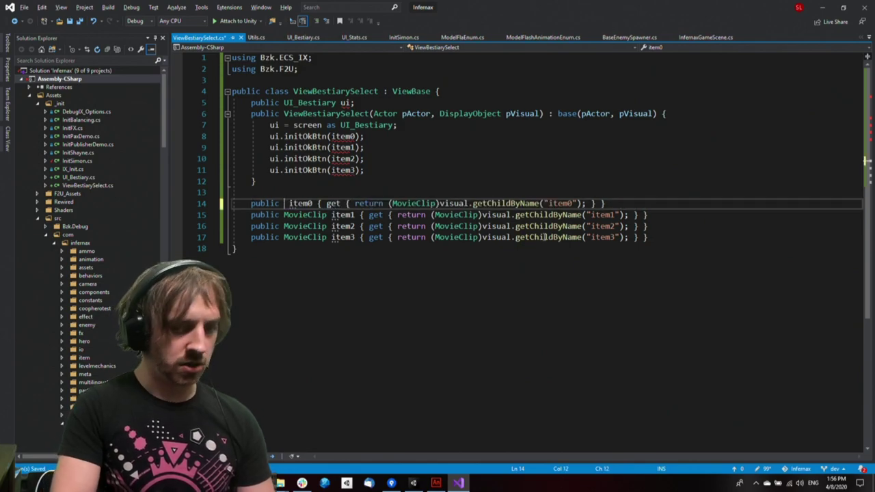
text(ButtonSelect)
key(ctrl+shift+Left)
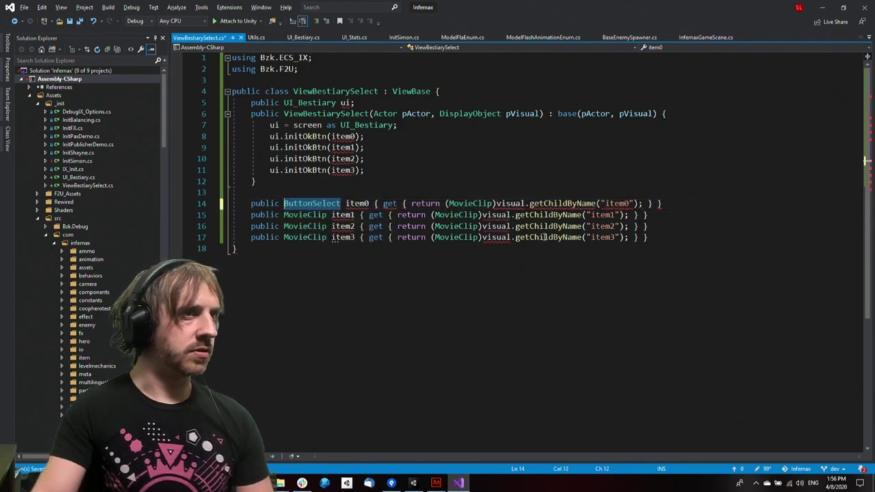
key(ctrl+s)
Change the types of the item1, item2 and item3 properties to ButtonSelect
click(294, 215)
double_click(304, 216)
key(ctrl+v)
double_click(309, 227)
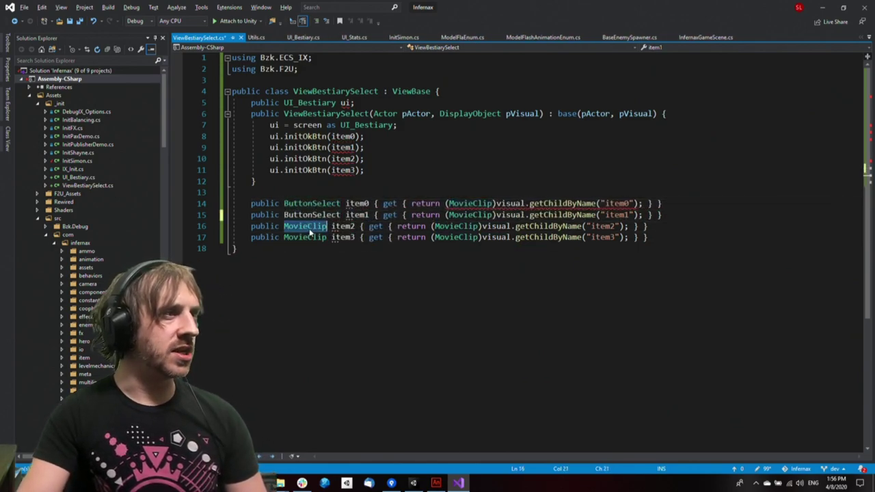
key(ctrl+v)
double_click(313, 238)
key(ctrl+v)
Change the casts in all four item property getters to ButtonSelect and save the file
double_click(484, 238)
key(ctrl+v)
double_click(480, 226)
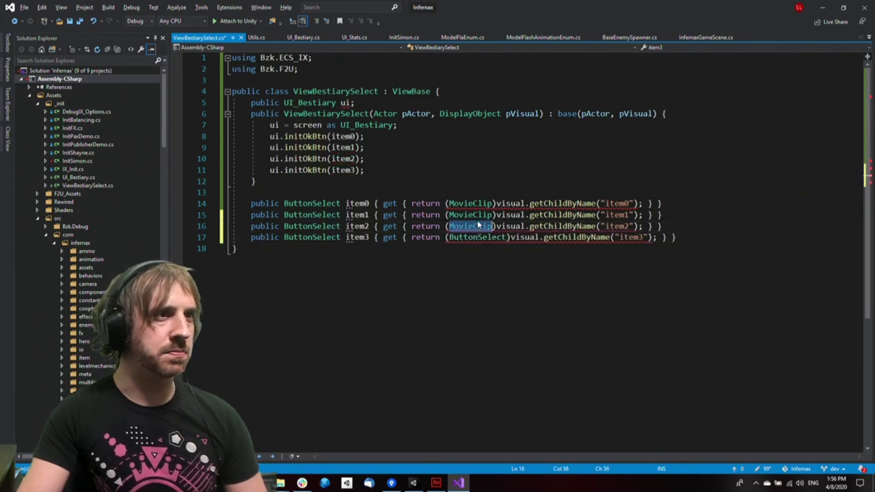
key(ctrl+v)
double_click(480, 215)
key(ctrl+v)
double_click(480, 204)
key(ctrl+v)
key(ctrl+s)
click(563, 236)
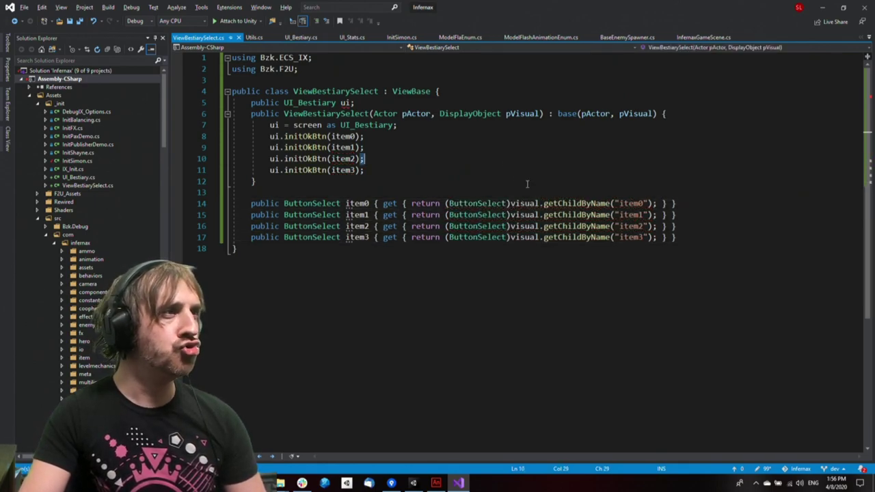
click(472, 180)
Inspect the error description flagged on the ui field
double_click(348, 104)
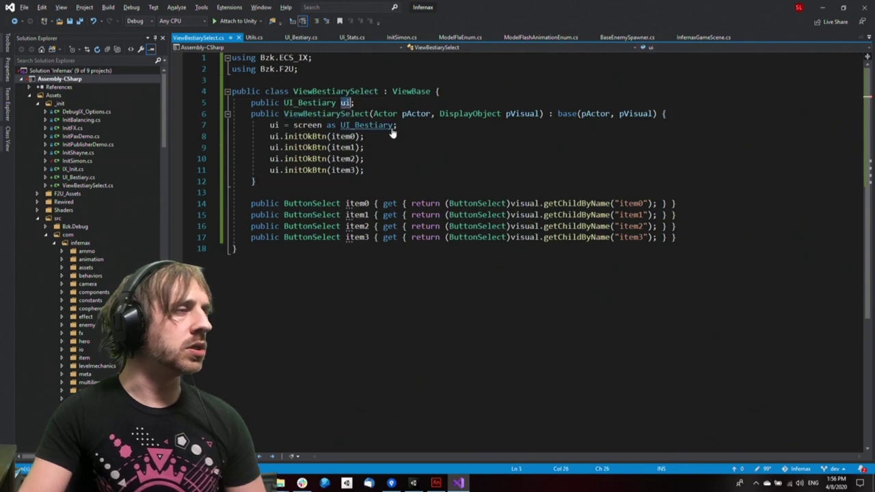
double_click(408, 158)
mouse_move(350, 103)
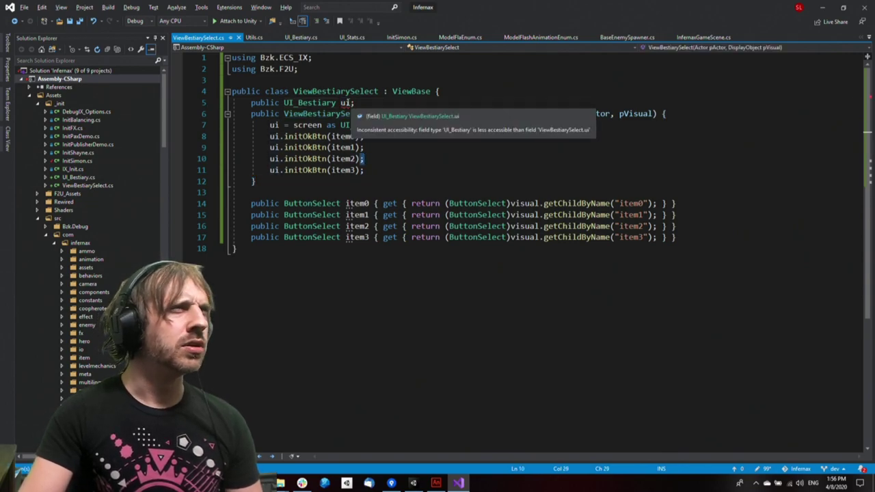
Go to the UI_Bestiary class definition and set its access modifier to public
double_click(314, 104)
key(F12)
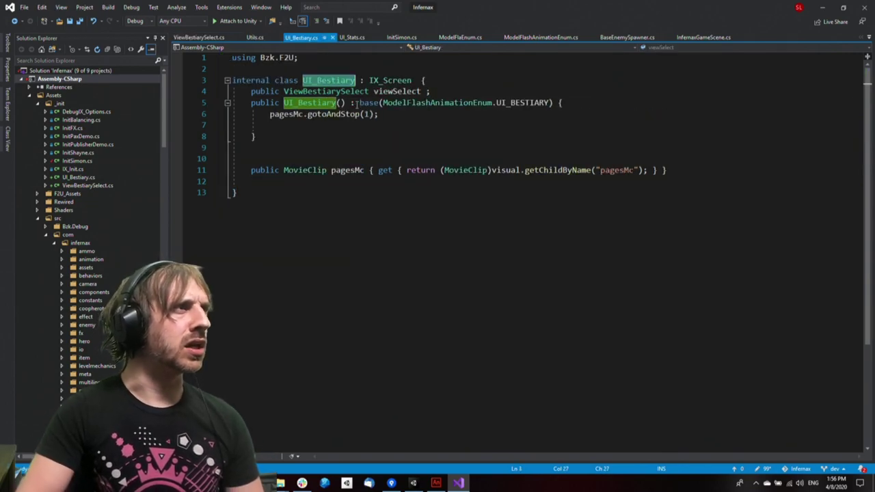
key(Home)
key(ctrl+shift+Right)
key(shift+Left)
text(pu)
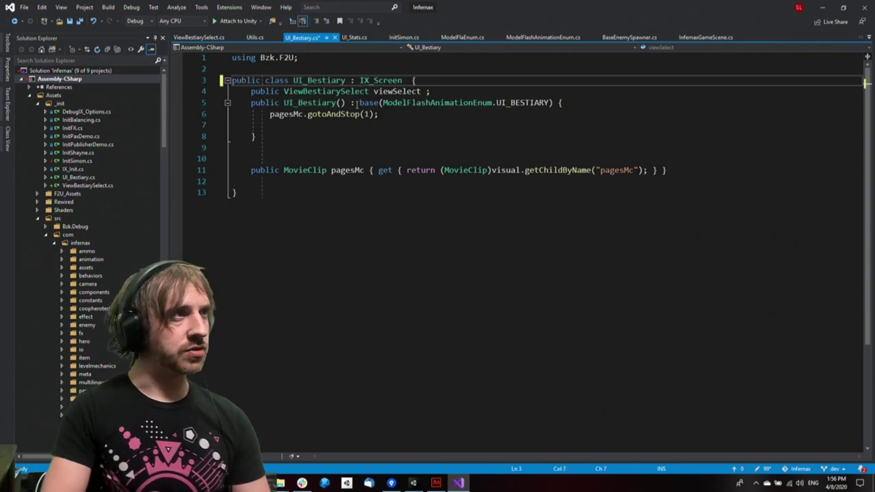
text(blic)
Remove the blank line after gotoAndStop in the UI_Bestiary constructor, save, and return to the ViewBestiarySelect file
key(Down)
key(Down)
key(Down)
key(Down)
key(BackSpace)
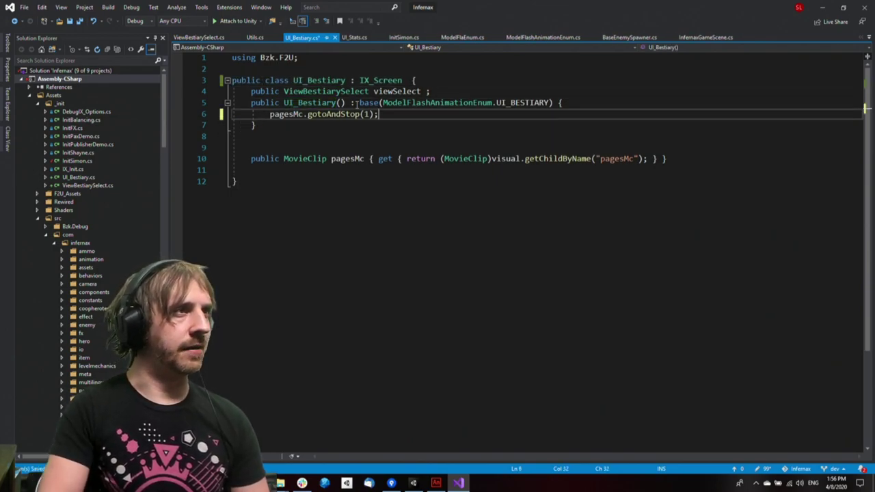
key(ctrl+s)
key(ctrl+minus)
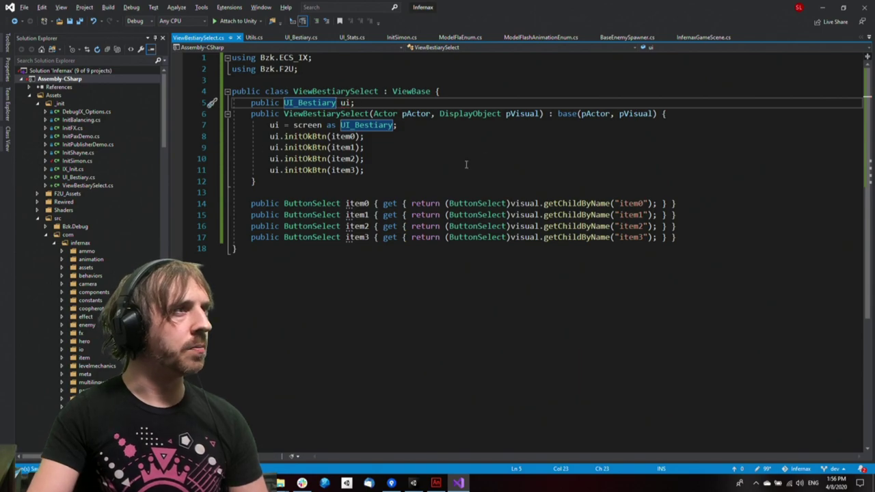
click(467, 164)
Switch to Unity, clear the console and hide the statistics overlay in the game view
click(414, 484)
click(711, 268)
click(687, 203)
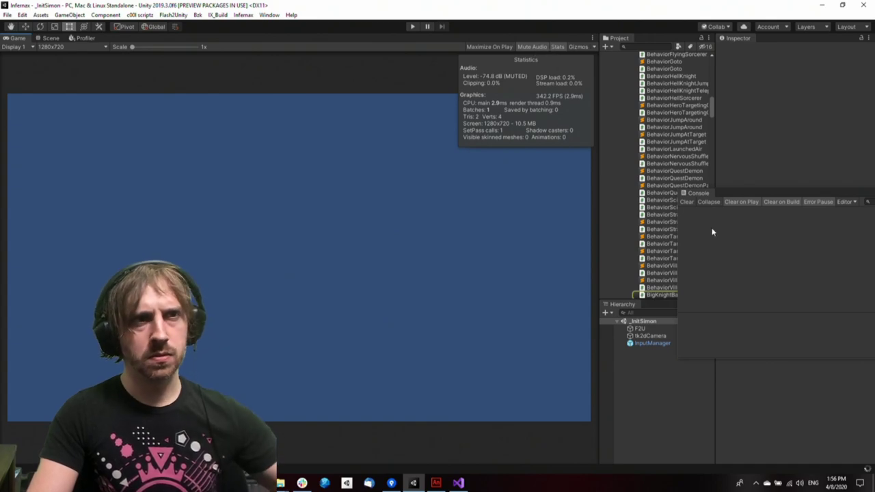
click(688, 202)
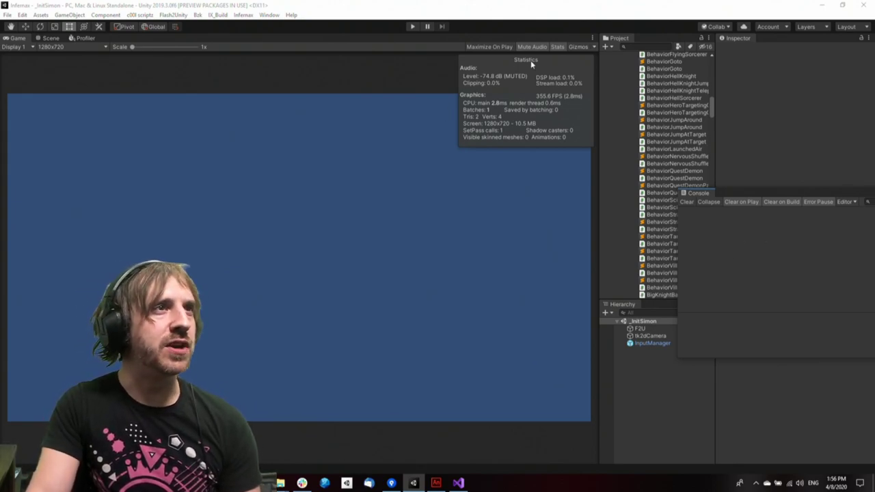
click(558, 47)
Run the game to check the bestiary screen, stop it, and switch back to Visual Studio
key(ctrl+p)
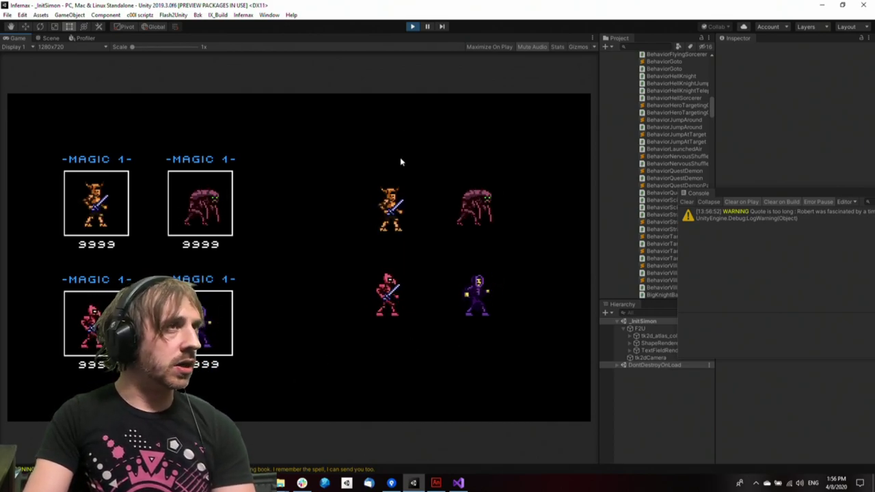
click(413, 27)
click(458, 484)
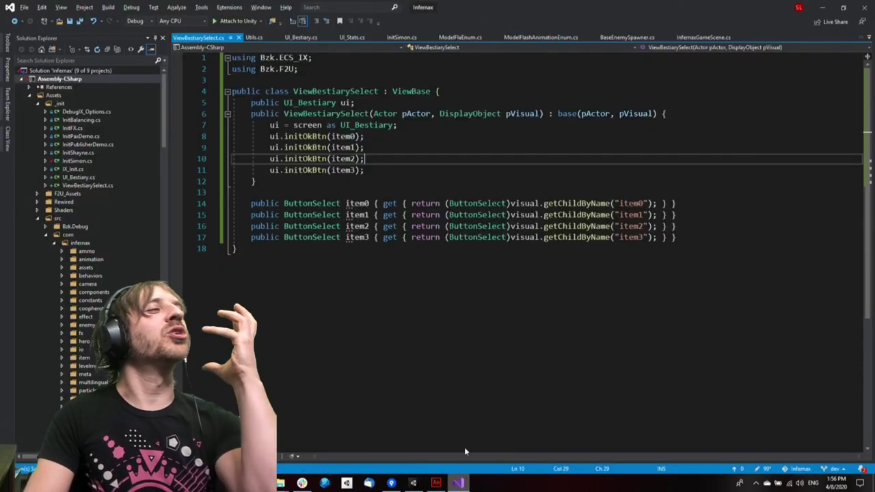
In the UI_Bestiary file, copy the viewSelect name onto a new line below the gotoAndStop call in the constructor
click(469, 184)
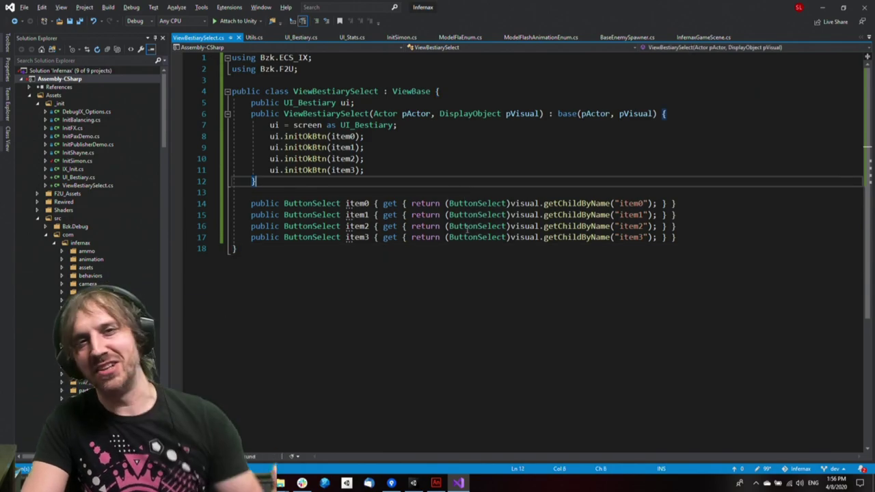
double_click(352, 114)
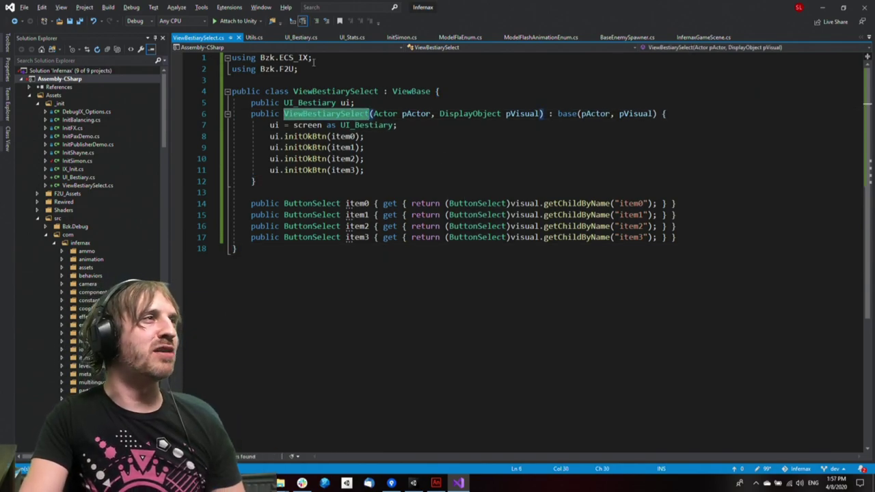
click(302, 37)
click(442, 91)
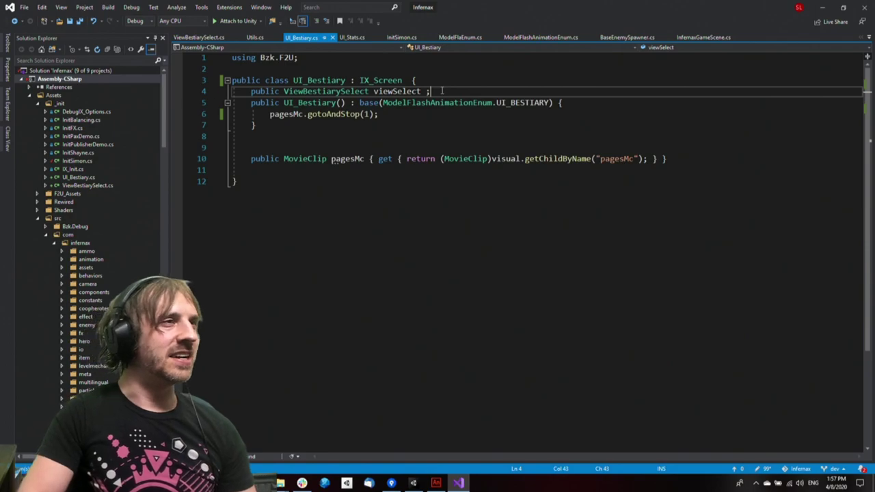
key(ctrl+shift+Left)
key(ctrl+c)
key(Down)
key(Down)
key(End)
key(Return)
key(ctrl+v)
Complete the new constructor line by assigning viewSelect a new ViewBestiarySelect created with this and pagesMc
text(= n)
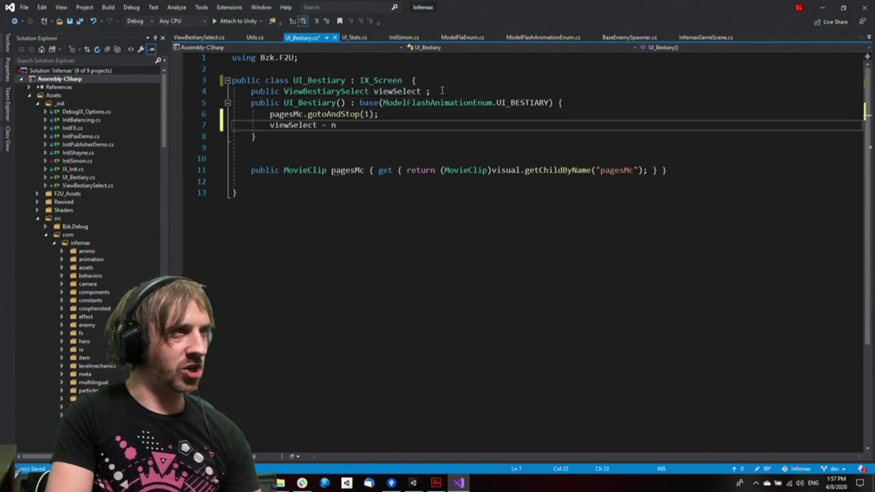
text(ew ViewBestiarySelect()
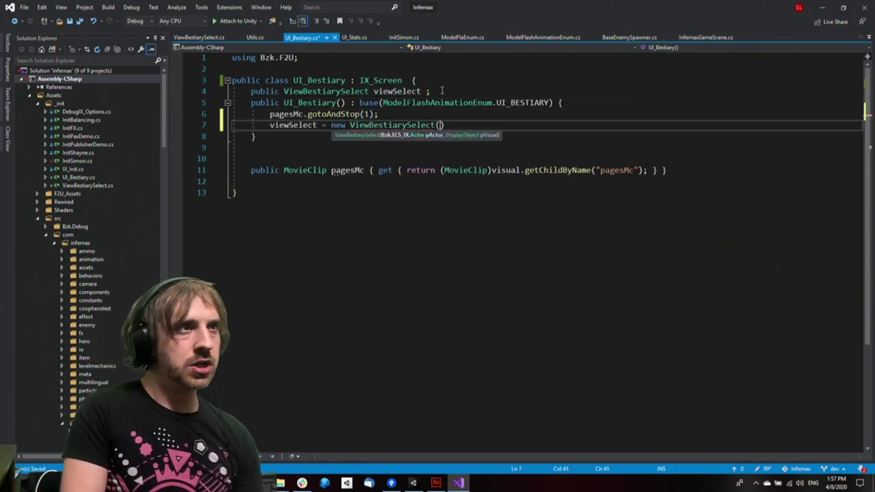
key(ctrl+space)
text(this, pages)
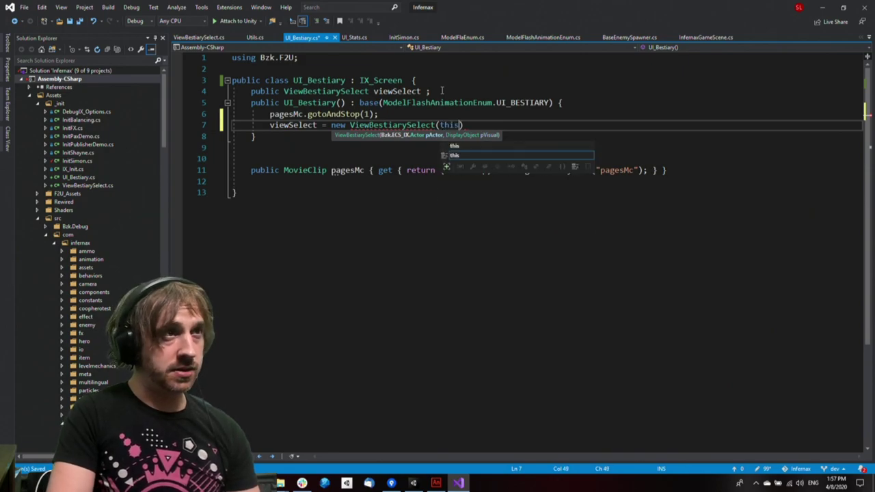
key(Tab)
text();)
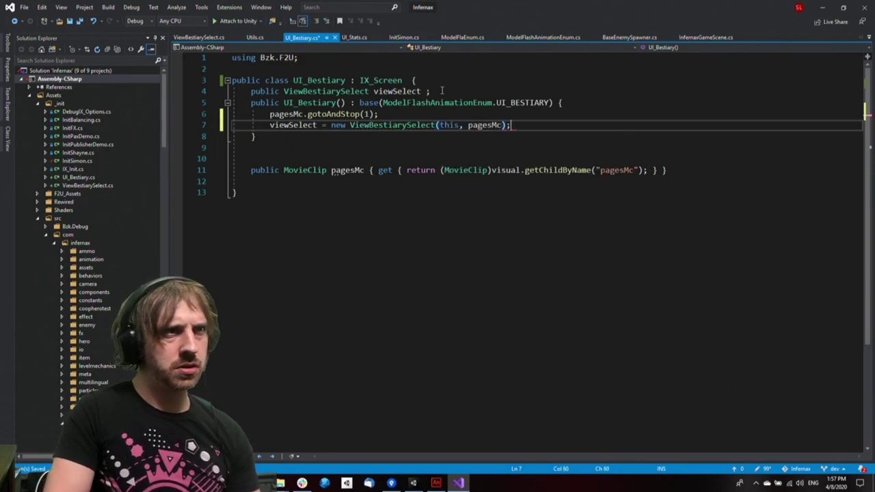
Switch to Animate and move the four item buttons in UIPages onto a new layer
click(436, 483)
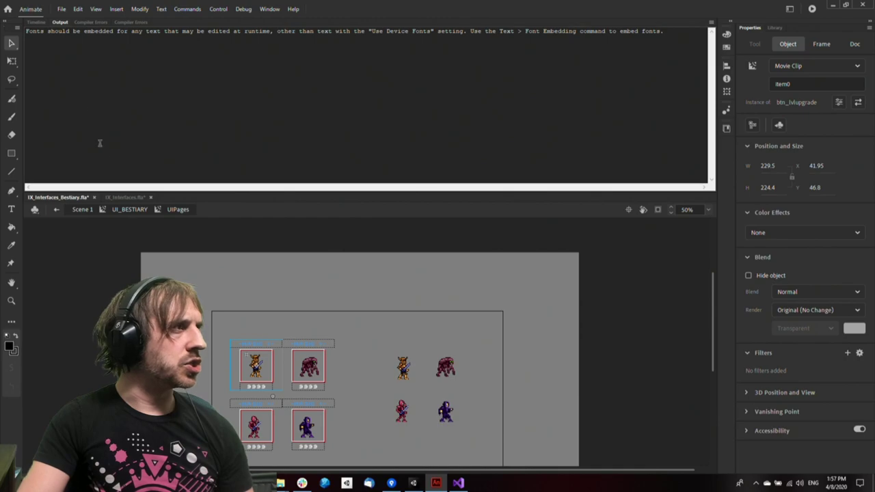
click(40, 23)
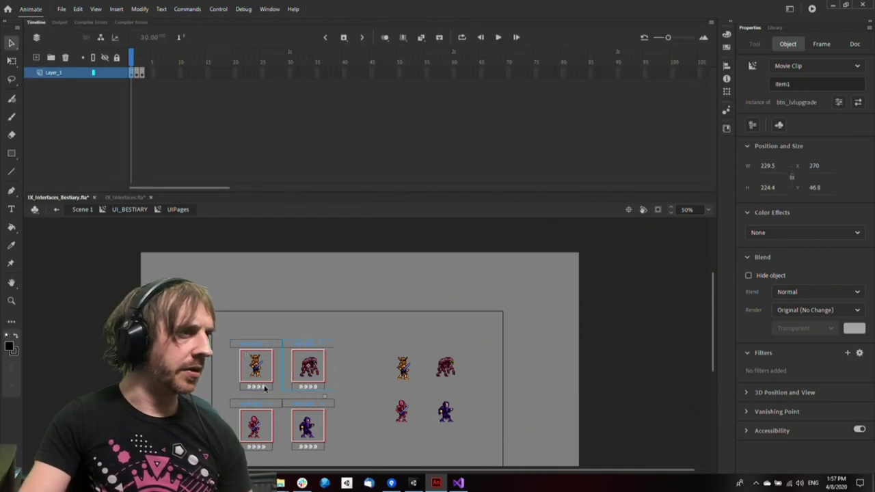
shift+click(265, 388)
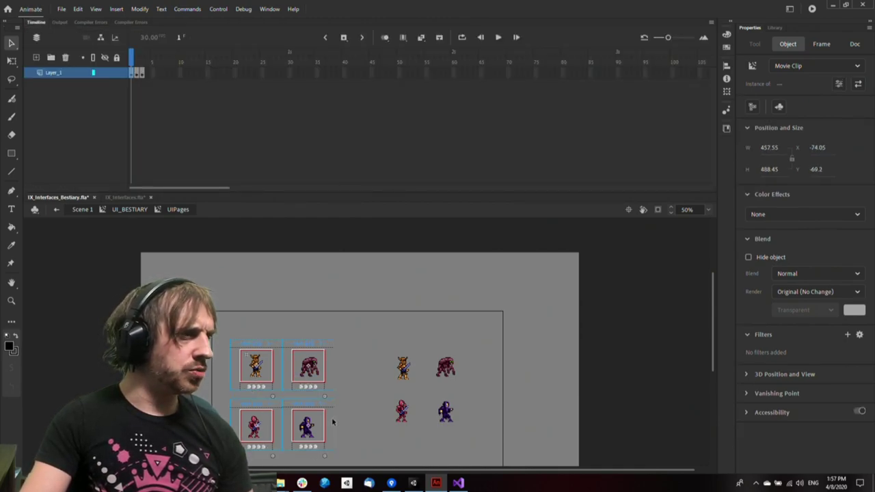
right_click(81, 72)
click(75, 121)
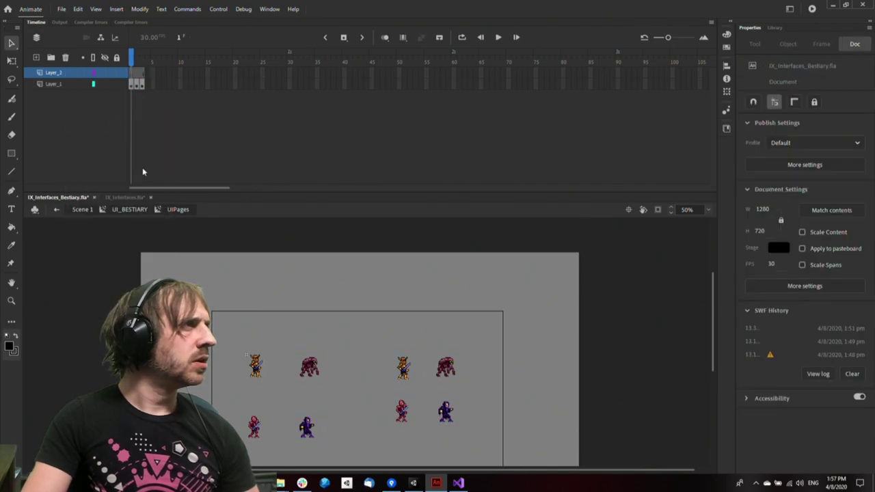
key(Escape)
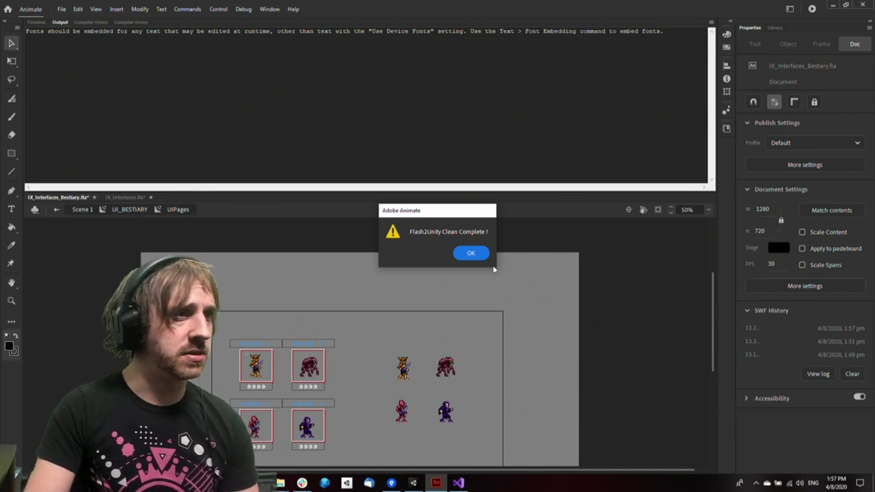
Close the Flash2Unity message, switch to Unity, run the game and test moving the selection between the bestiary items
click(479, 258)
click(413, 482)
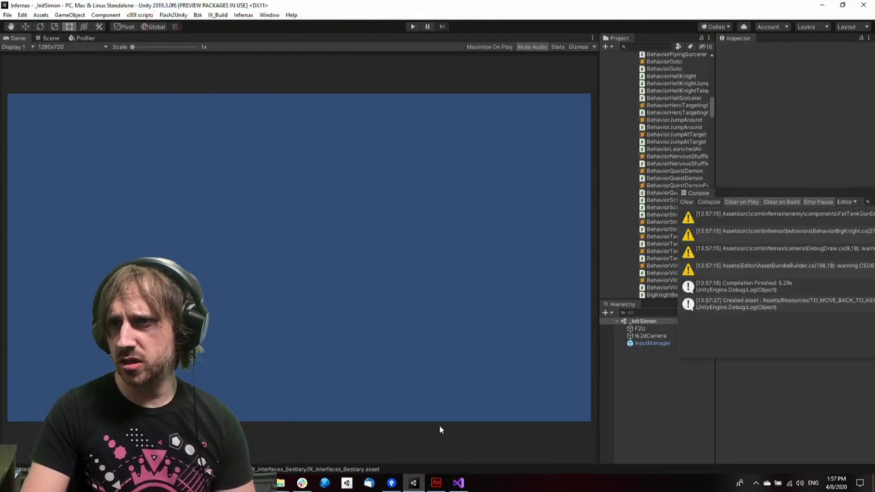
click(413, 27)
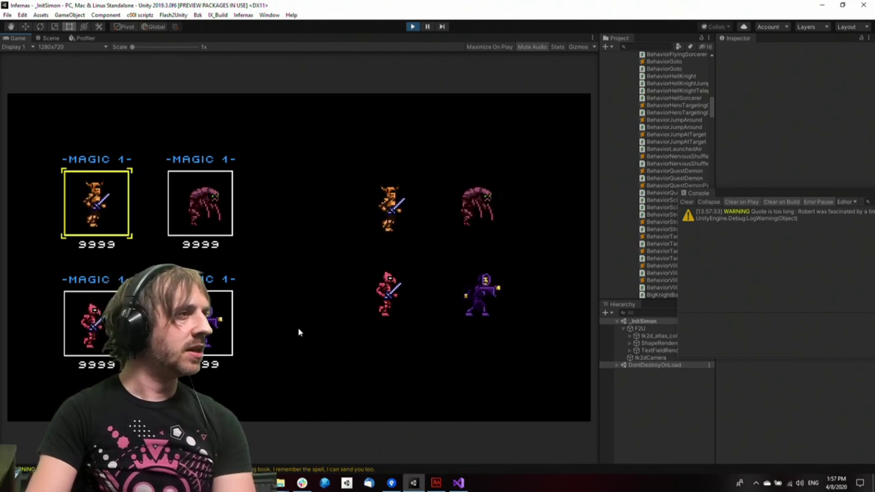
key(Right)
key(Left)
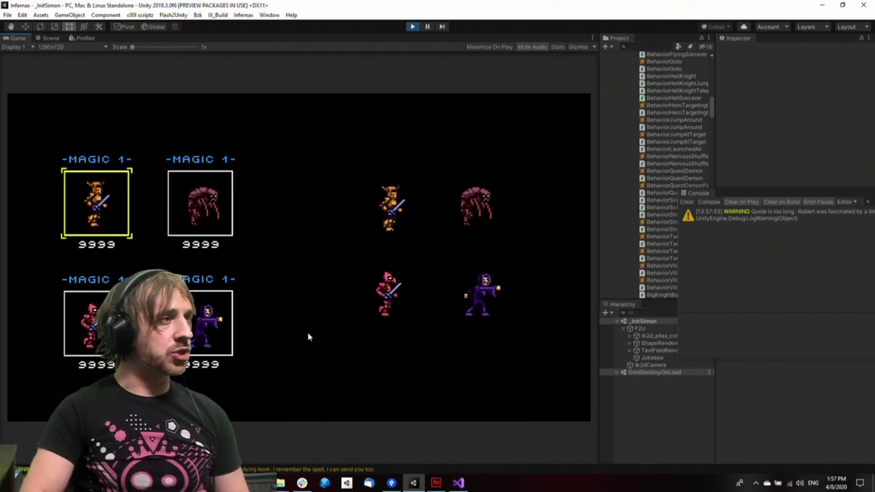
key(Down)
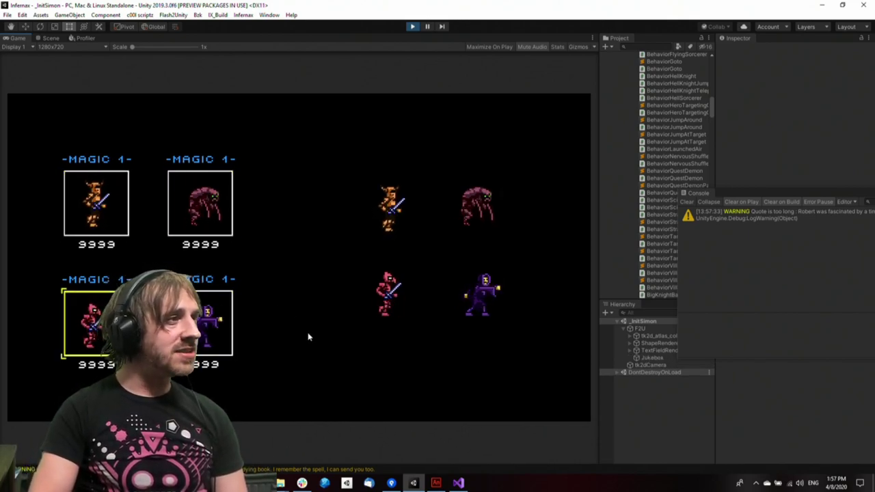
key(Up)
key(Down)
key(Right)
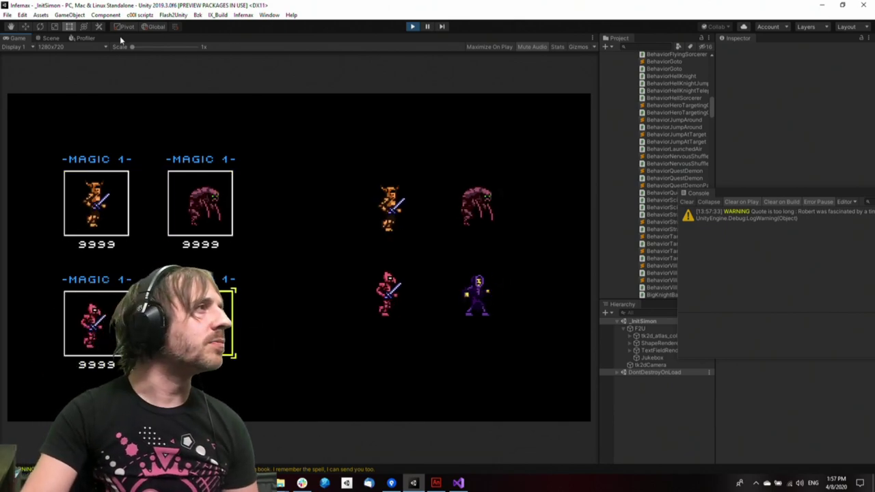
Change the editor layout to Twitch and move the floating console clear of the bestiary items
drag(48, 38, 776, 219)
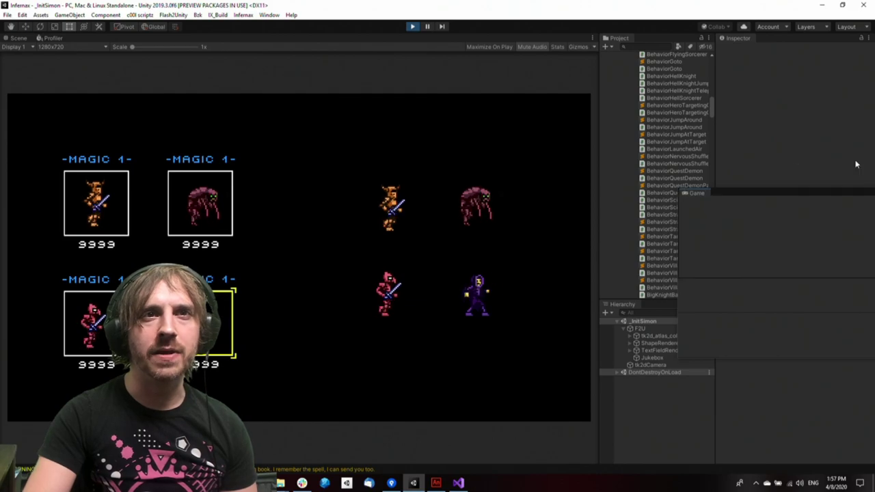
drag(856, 164, 19, 47)
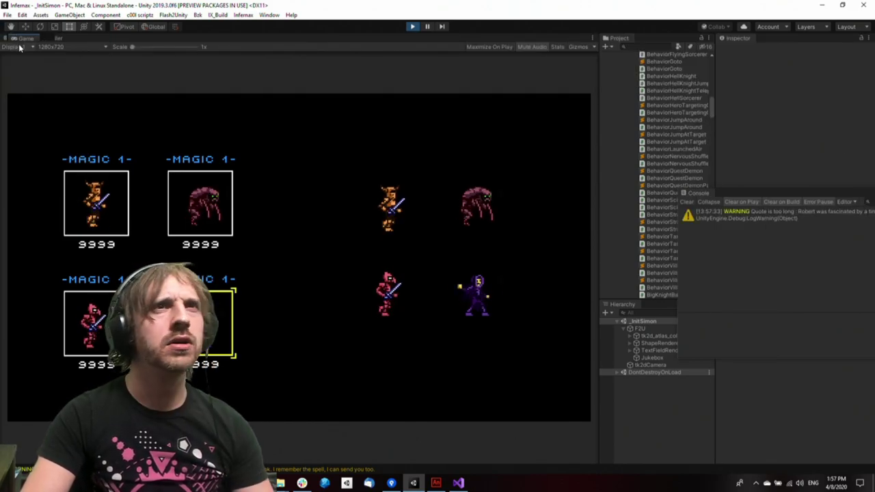
click(847, 27)
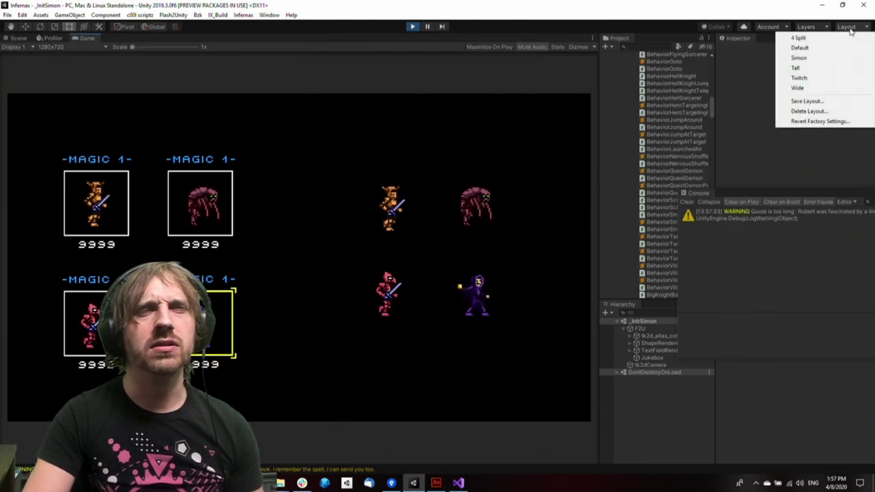
click(828, 87)
click(840, 30)
click(820, 81)
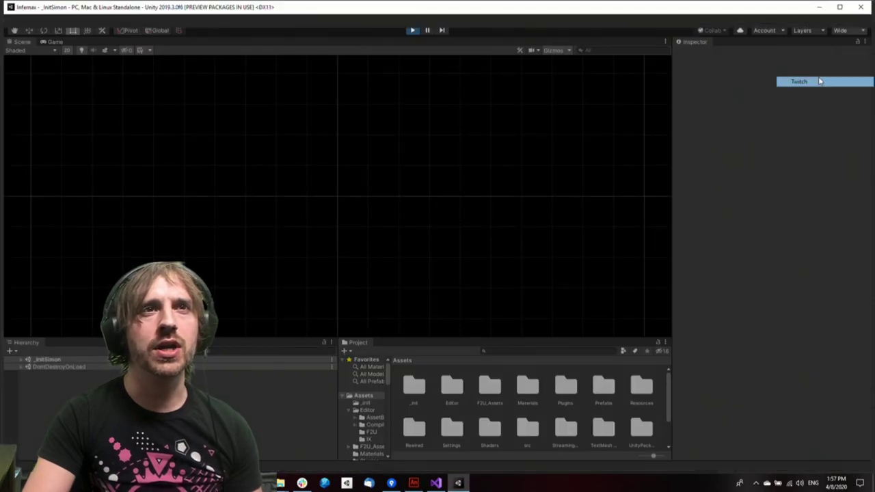
drag(693, 243, 677, 418)
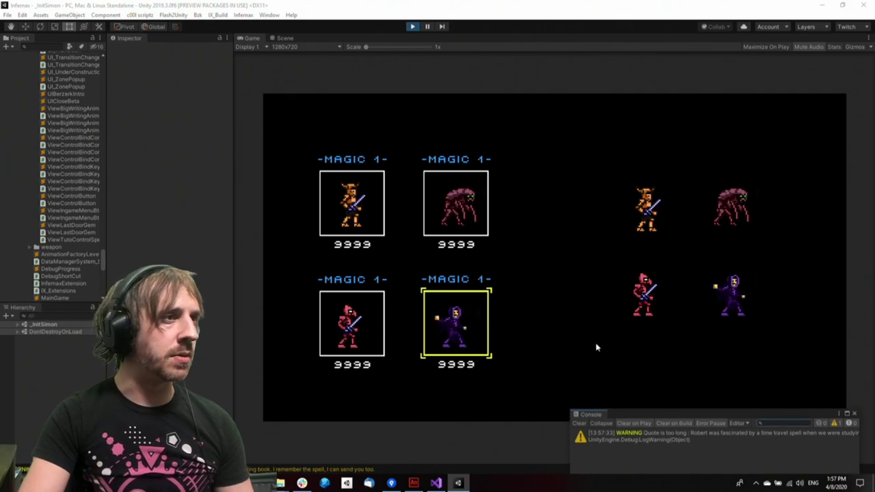
Move the selection in all directions across the four bestiary items in the running game to check navigation and button highlighting
click(596, 345)
key(Left)
key(Left)
key(Left)
key(Right)
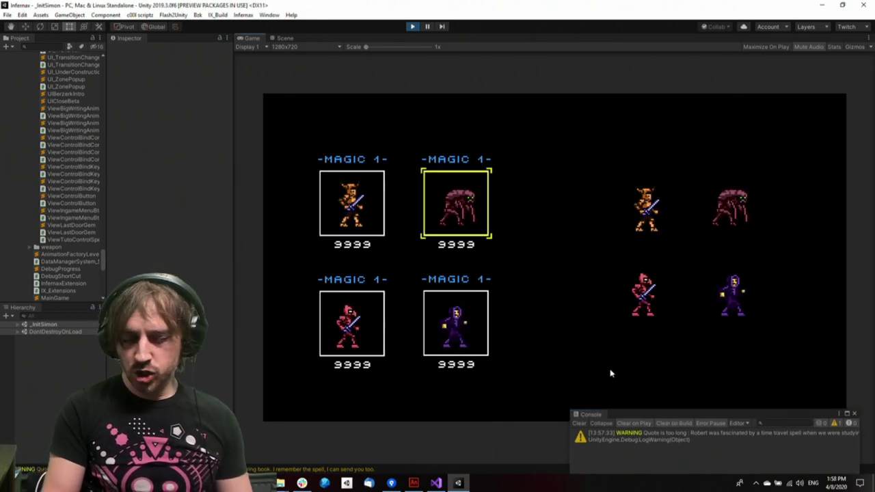
key(Down)
key(Left)
key(Up)
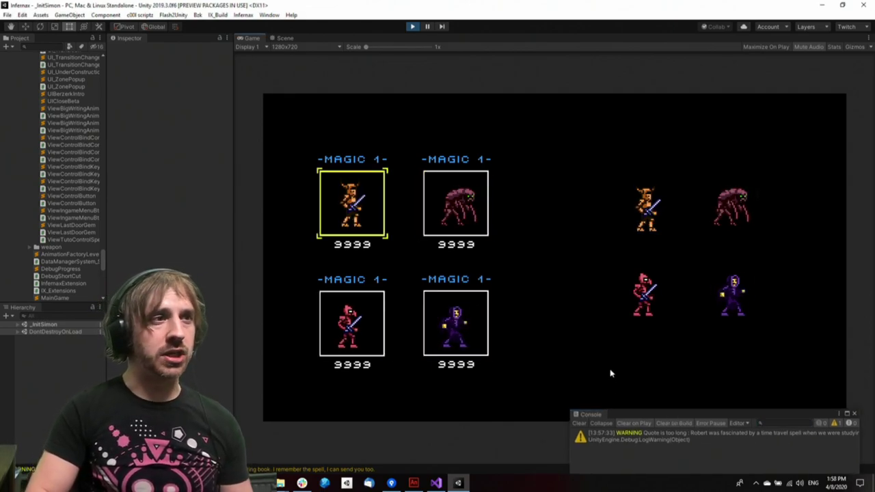
key(Right)
key(Down)
key(Left)
key(Right)
key(Up)
key(Left)
key(Down)
key(Right)
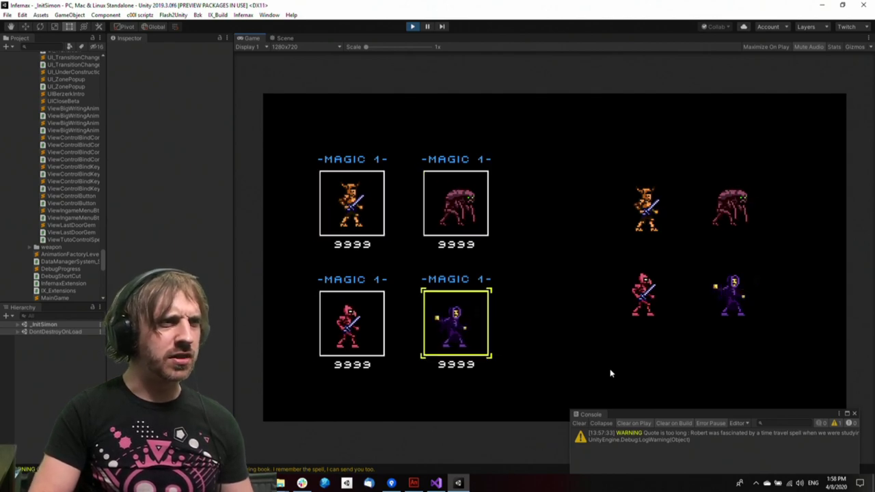
key(Left)
key(Right)
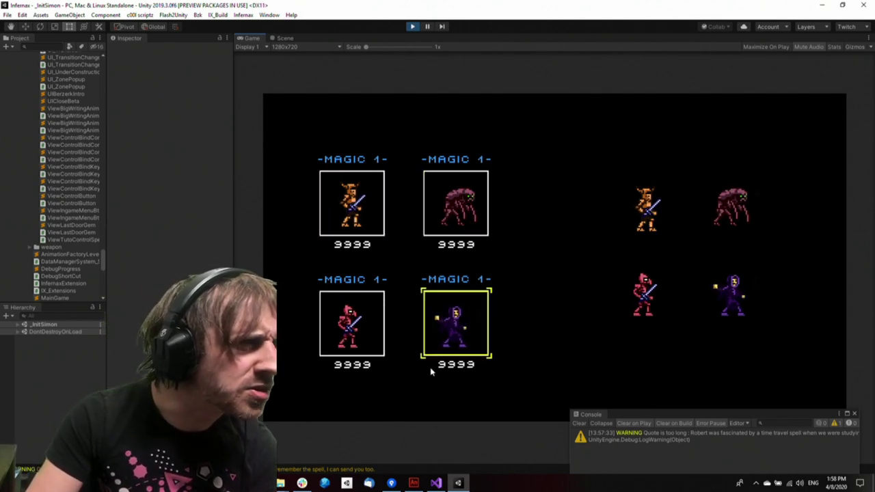
key(Left)
key(Right)
key(Left)
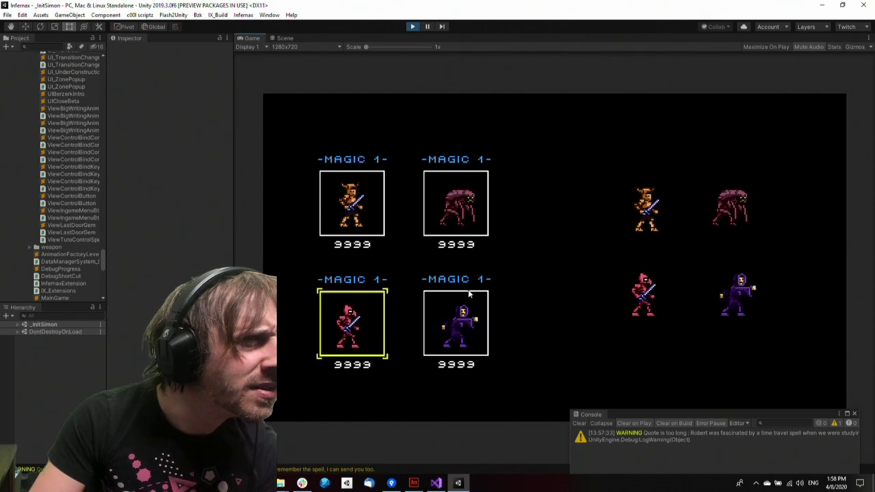
key(Right)
key(Left)
key(Right)
Switch to Animate and open the purple hooded figure's btn_lvlupgrade button in UIPages for in-place editing
click(414, 483)
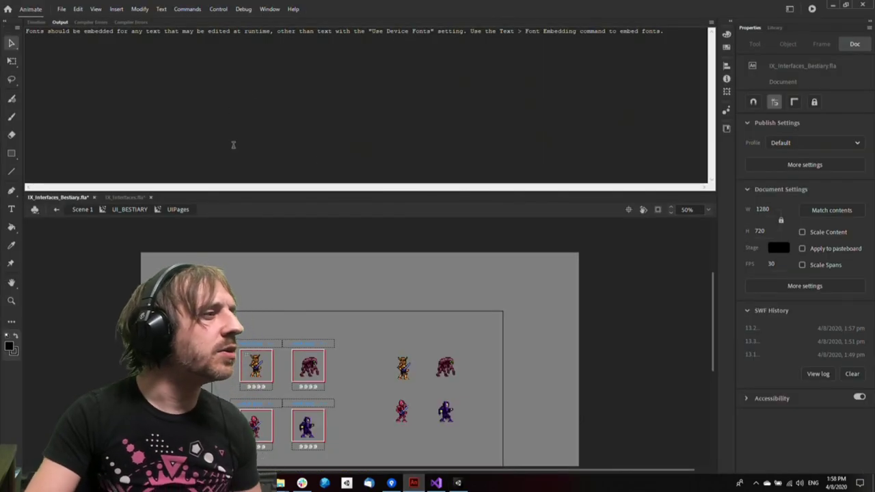
click(36, 23)
click(458, 483)
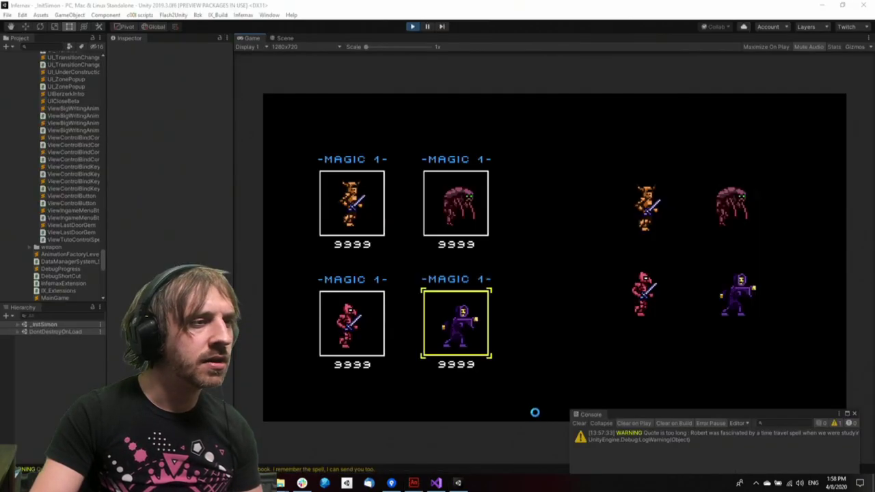
key(alt+Tab)
key(z)
click(328, 430)
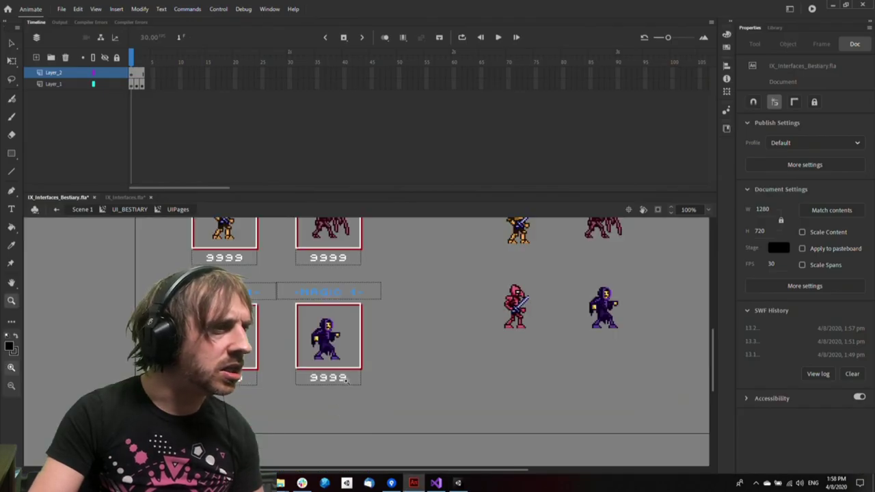
click(352, 361)
key(v)
double_click(392, 341)
Compare the button's frame outline between its out and selected states, checking the yellow selection frame and cost text
click(240, 96)
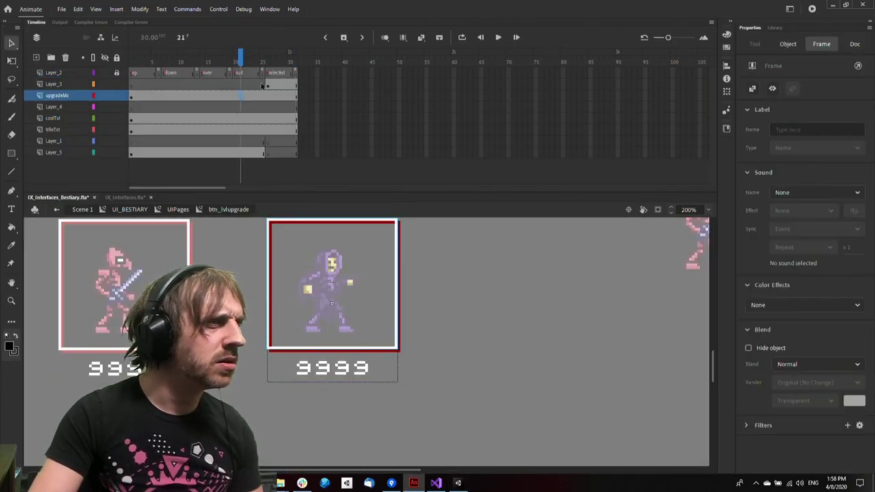
click(290, 86)
click(335, 288)
click(438, 319)
drag(441, 295, 446, 320)
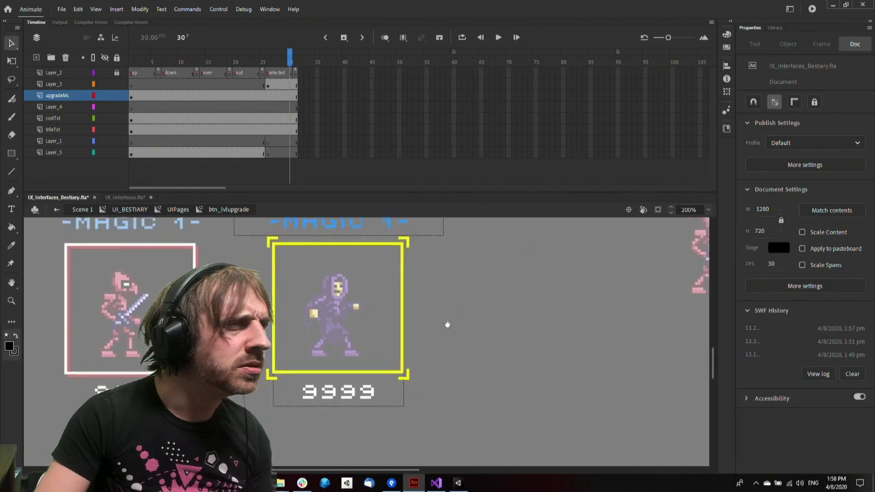
click(404, 319)
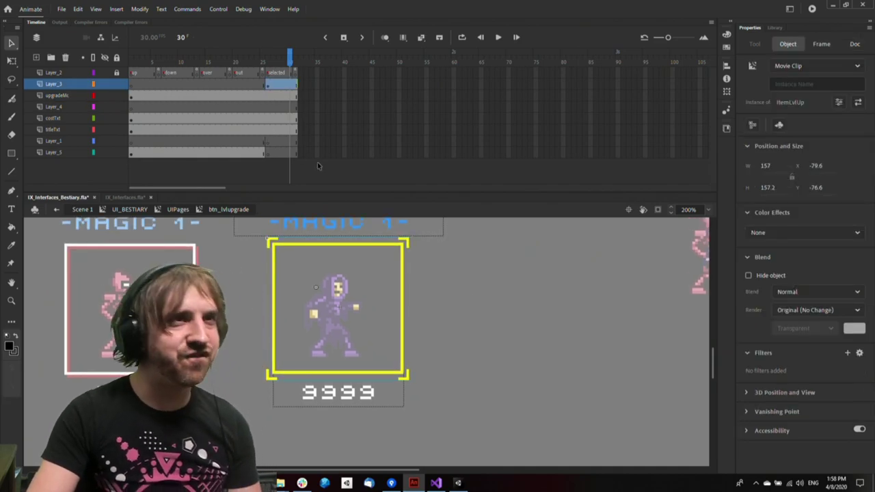
key(ctrl+t)
click(252, 73)
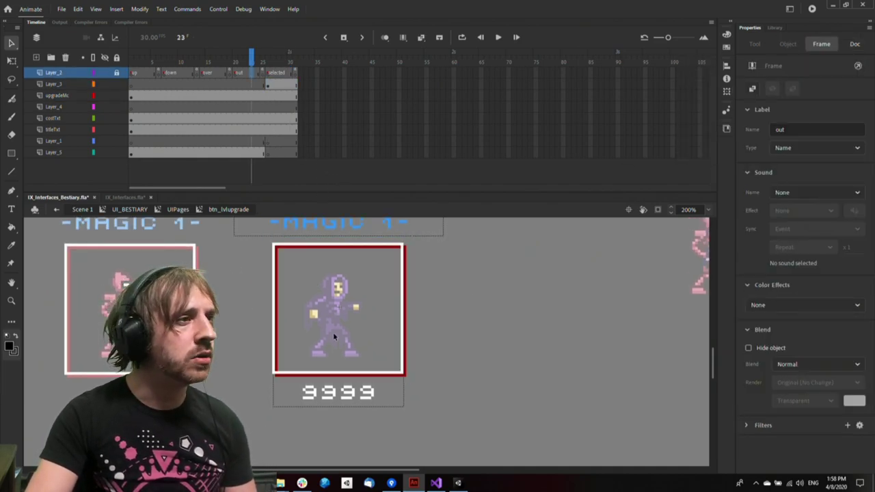
click(402, 388)
click(432, 372)
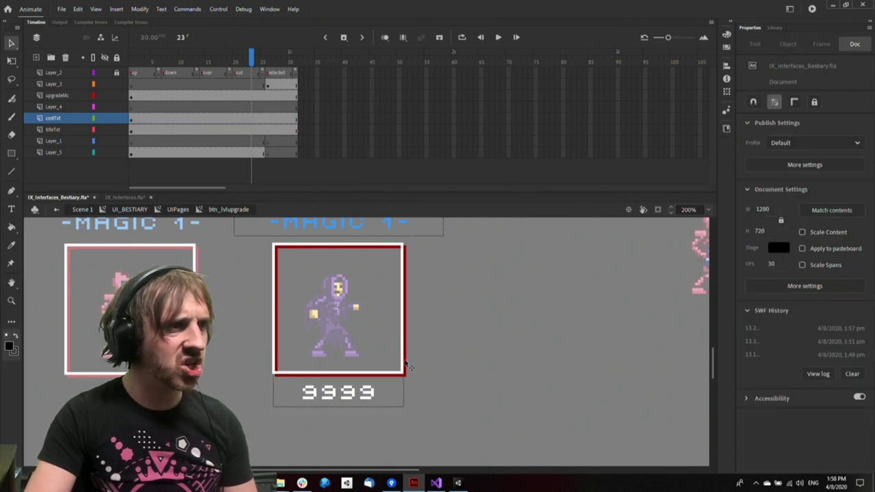
Examine the hooded figure button's white upgradeMc frame, its levelbox1 contents and the dark red tinted frame behind it
click(405, 367)
key(ctrl+t)
drag(408, 367, 445, 367)
key(ctrl+z)
click(407, 368)
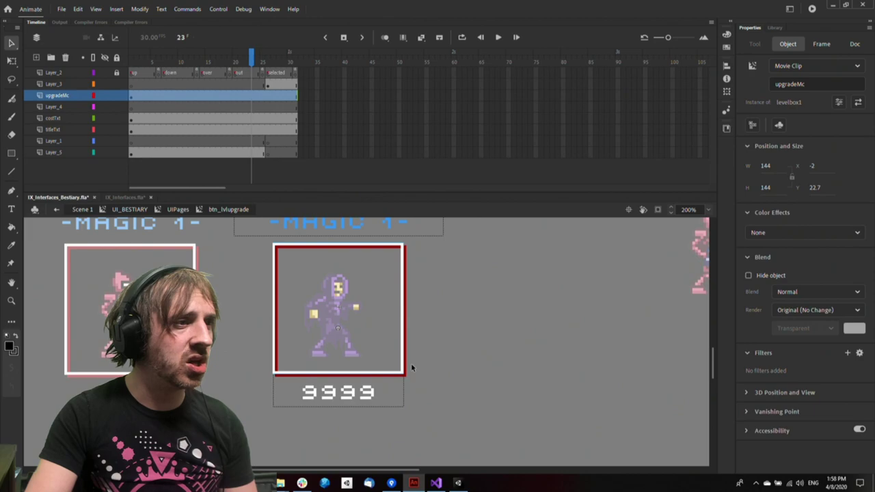
click(412, 371)
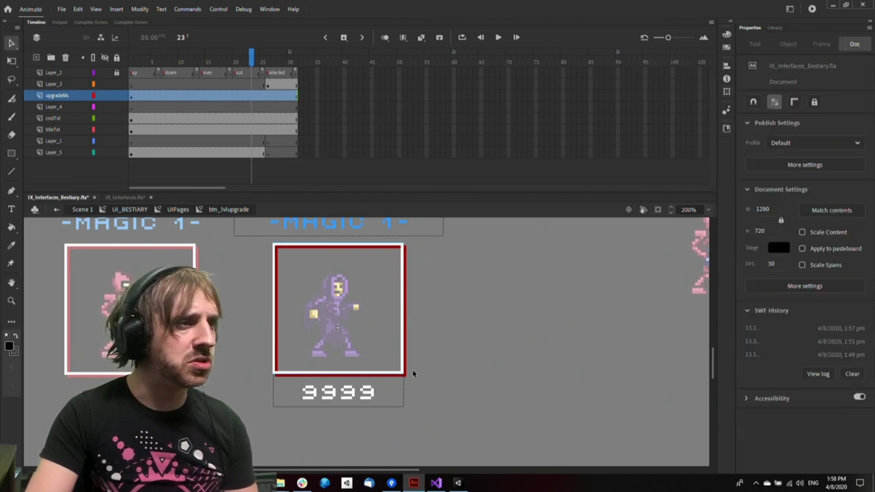
click(403, 373)
click(402, 370)
key(ctrl+t)
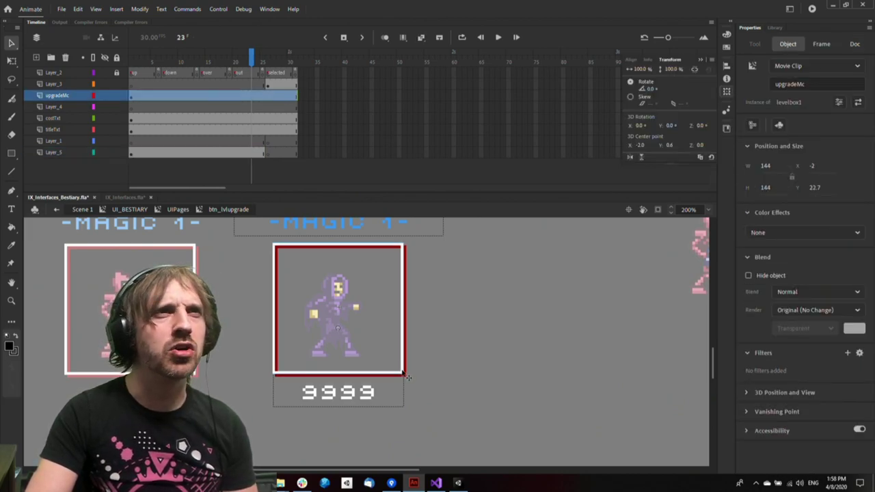
click(409, 375)
click(406, 374)
click(402, 368)
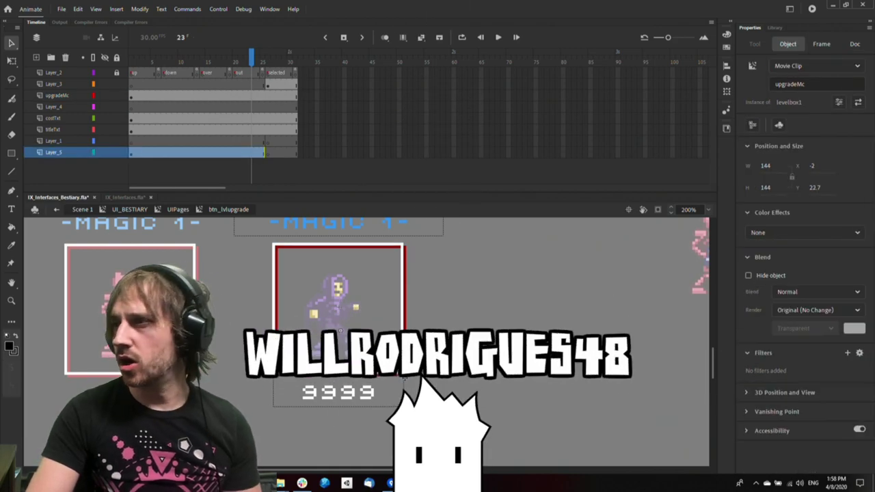
click(405, 373)
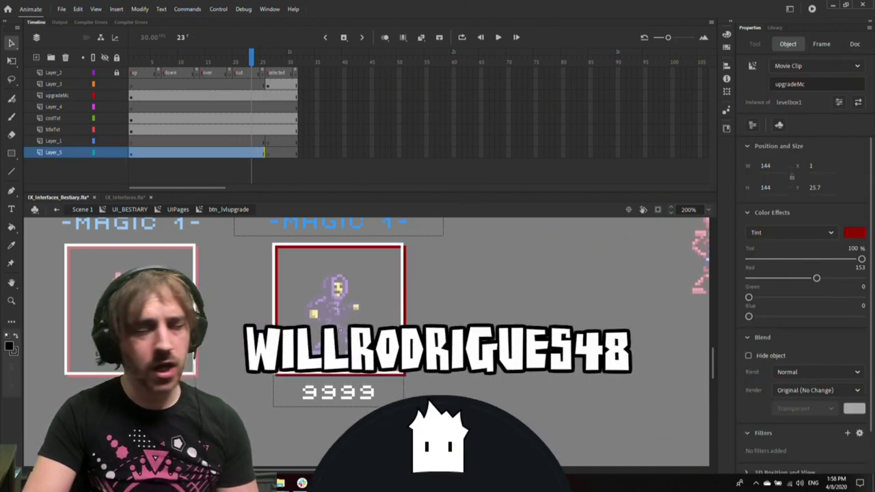
click(410, 375)
click(403, 370)
key(ctrl+t)
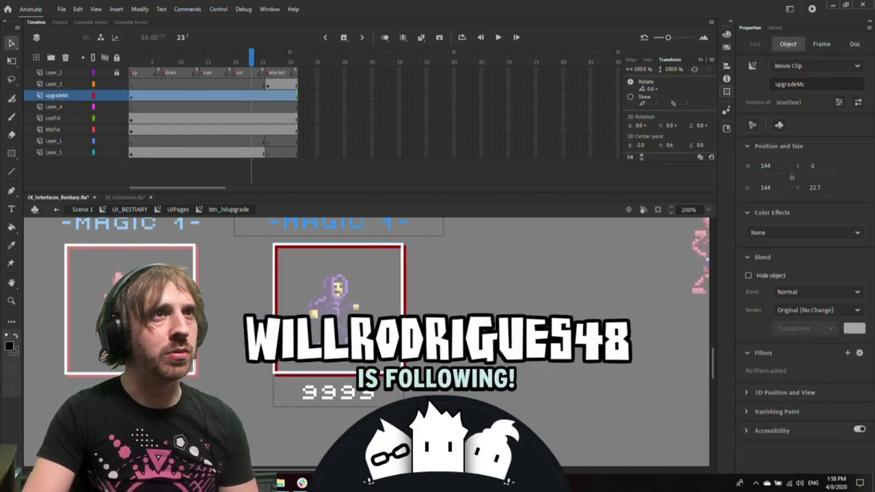
click(410, 374)
double_click(402, 370)
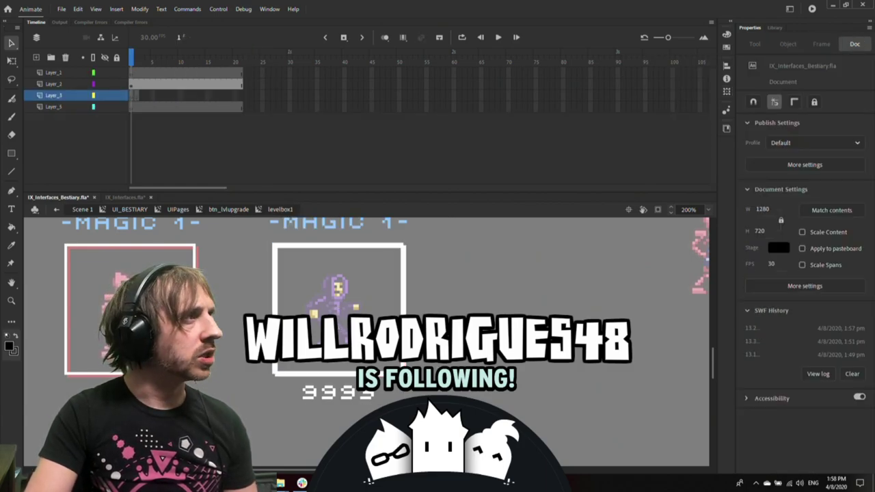
double_click(440, 371)
Switch to Unity and close the floating console covering part of the running game
click(458, 483)
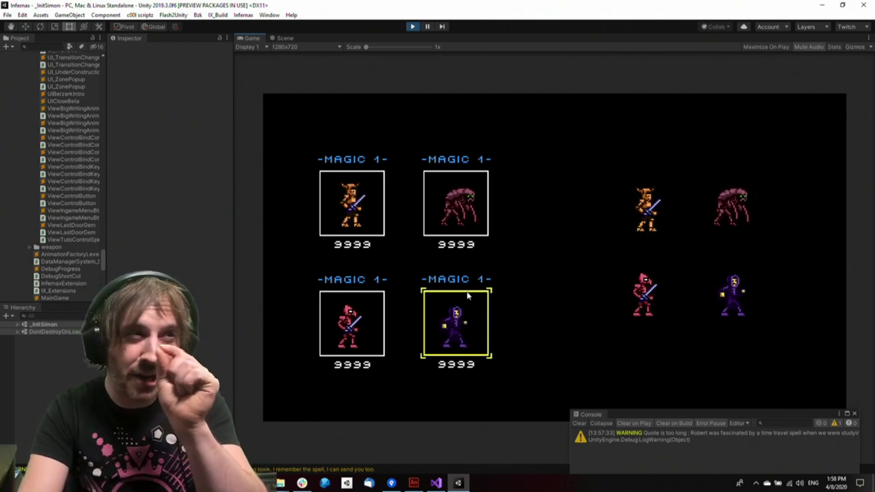
drag(636, 412, 619, 386)
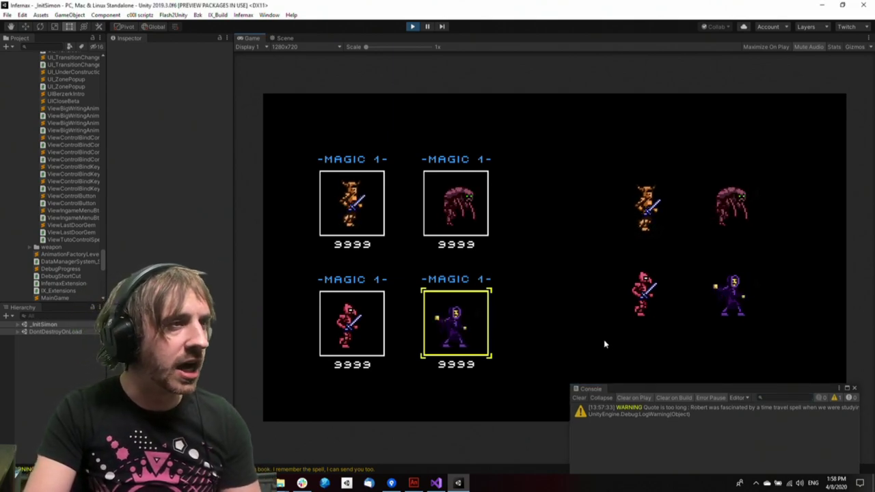
click(855, 389)
key(alt+Tab)
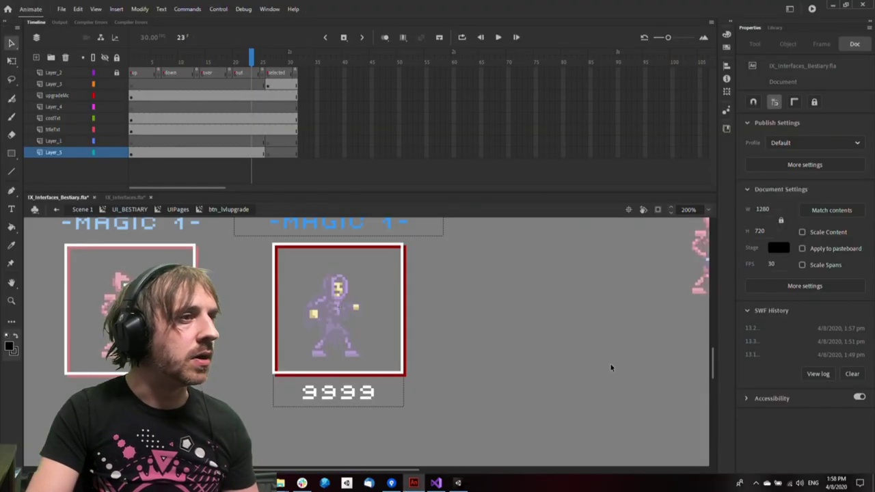
Switch to Visual Studio and go to the ViewBestiarySelect class definition from UI_Bestiary
drag(506, 367, 527, 395)
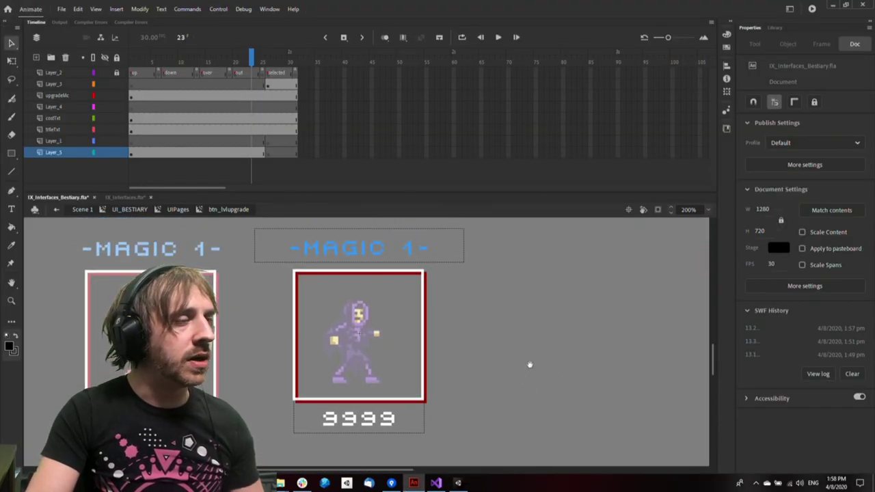
drag(530, 364, 565, 392)
key(ctrl+minus)
click(436, 484)
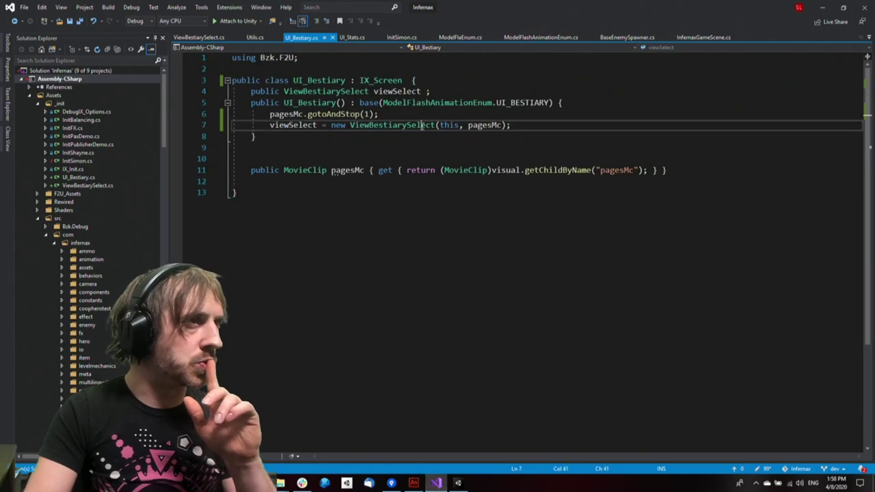
double_click(393, 125)
key(F12)
Change the base class of ViewBestiarySelect to ViewGroupBase_IX<ViewBestiaryItem>
click(430, 91)
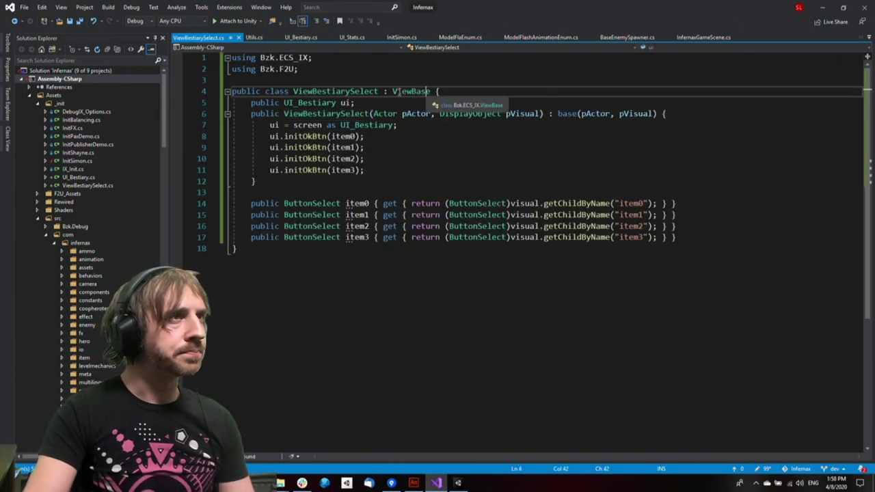
key(Left)
key(Left)
key(shift+End)
key(shift+Left)
key(shift+Left)
text(Groiup)
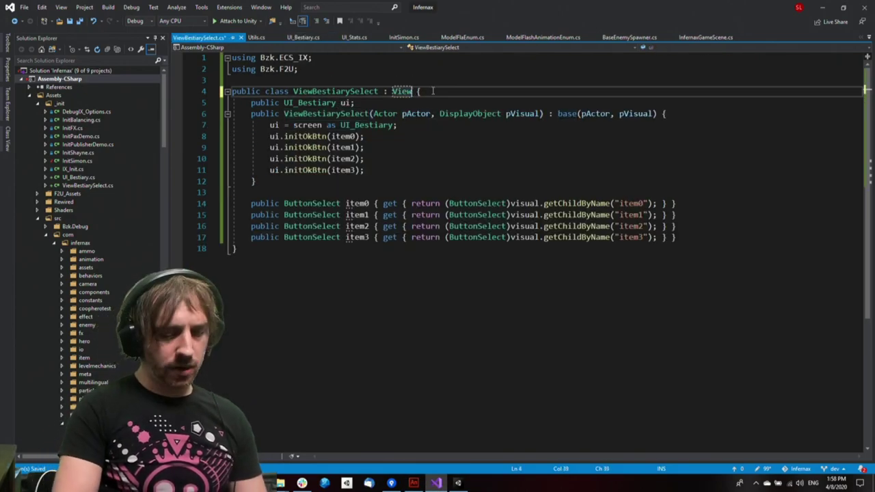
key(BackSpace)
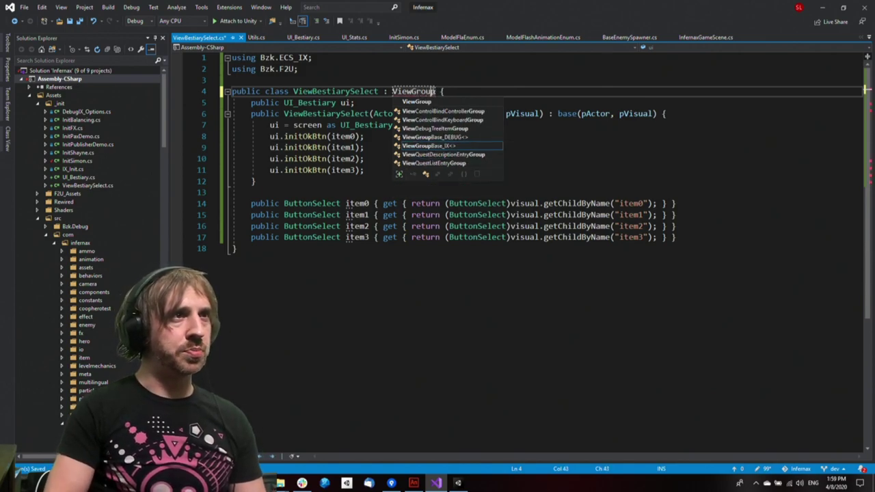
text(B)
key(Tab)
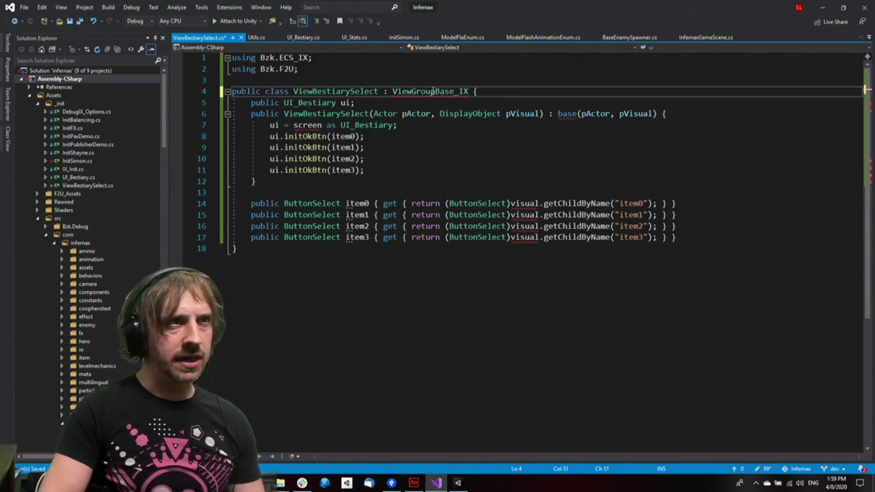
text(<>)
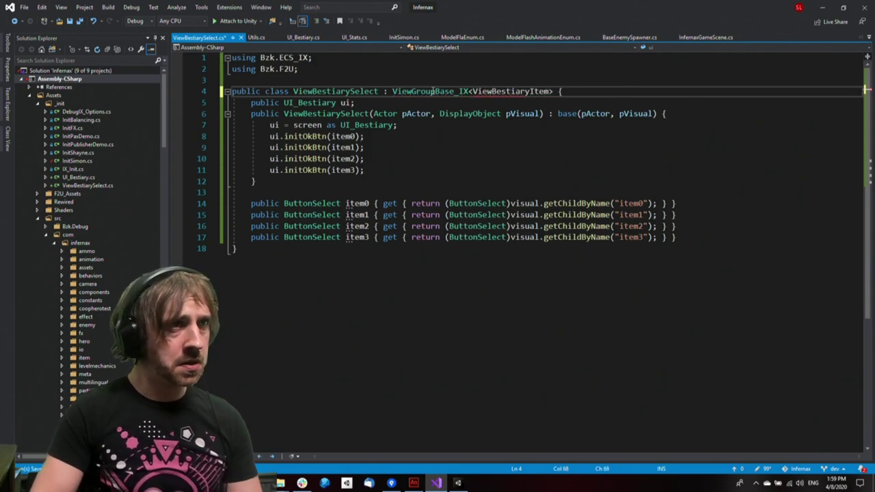
Generate the ViewBestiaryItem class in a new file, derive it from ViewBase with the Bzk.ECS_IX using directive, and save
key(ctrl+period)
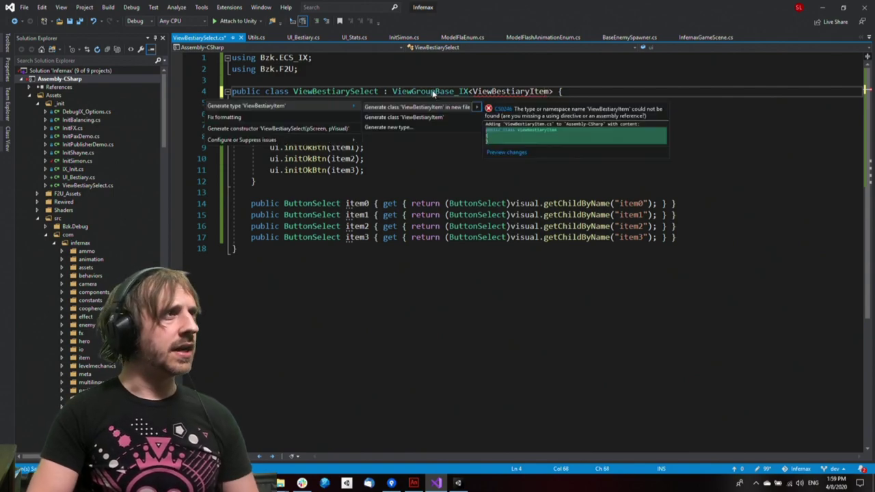
key(Return)
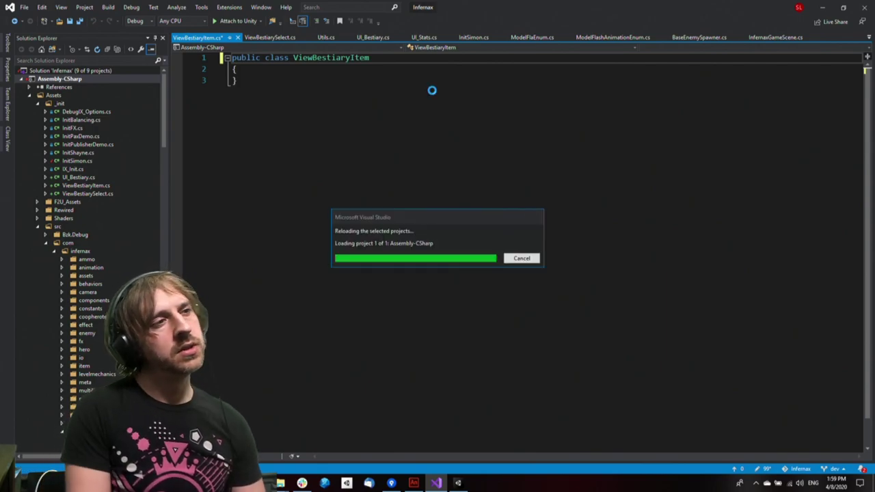
text(: ViewBadfe)
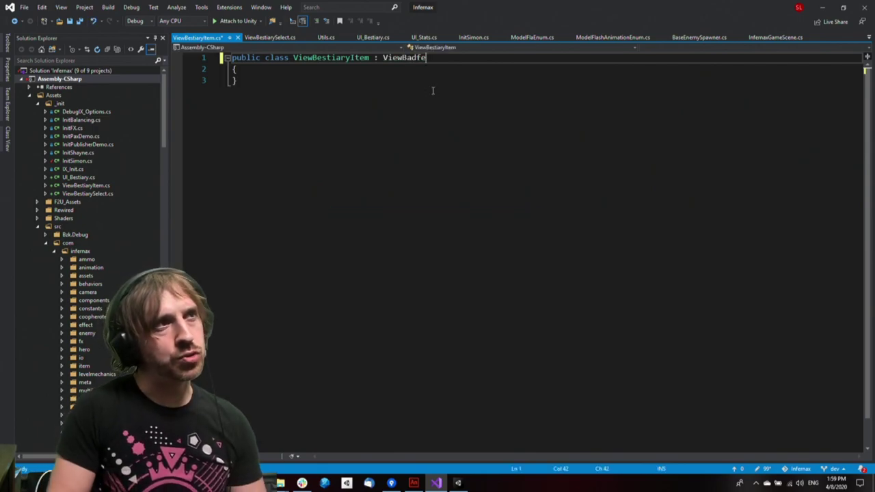
key(Left)
key(Left)
key(shift+End)
text(se)
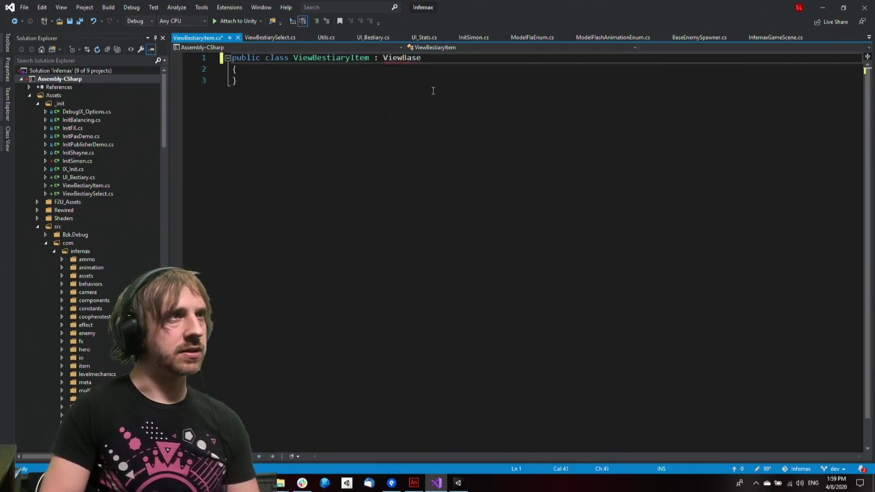
key(Delete)
key(ctrl+period)
key(Return)
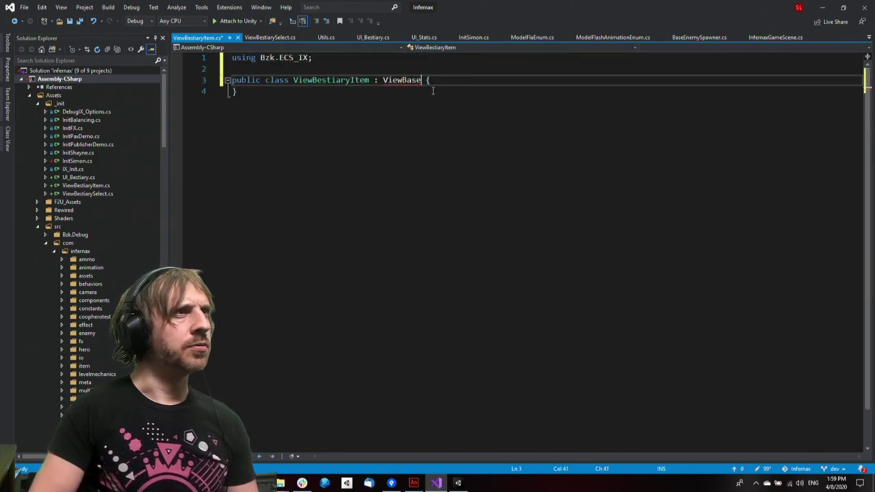
key(ctrl+s)
Generate the ViewBestiaryItem(pActor, pVisual) constructor, put the class's opening brace on its declaration line and save the file
key(ctrl+period)
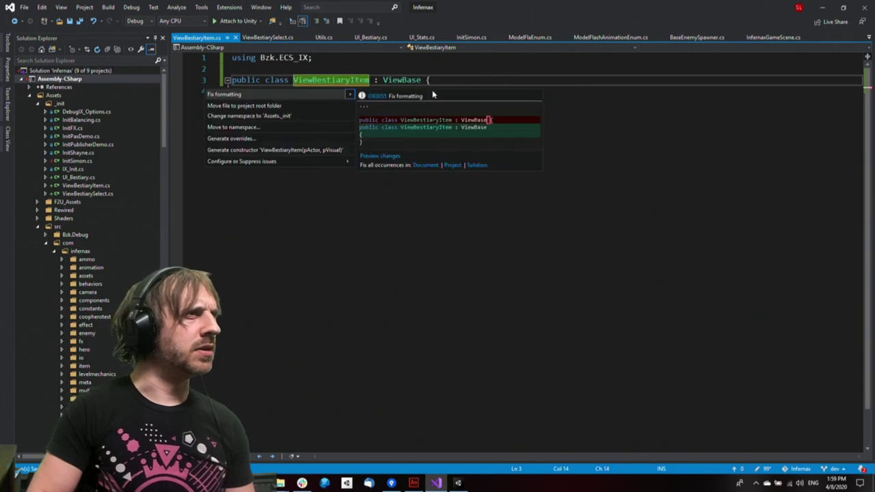
key(Up)
key(Up)
key(Return)
key(Down)
key(Down)
key(Up)
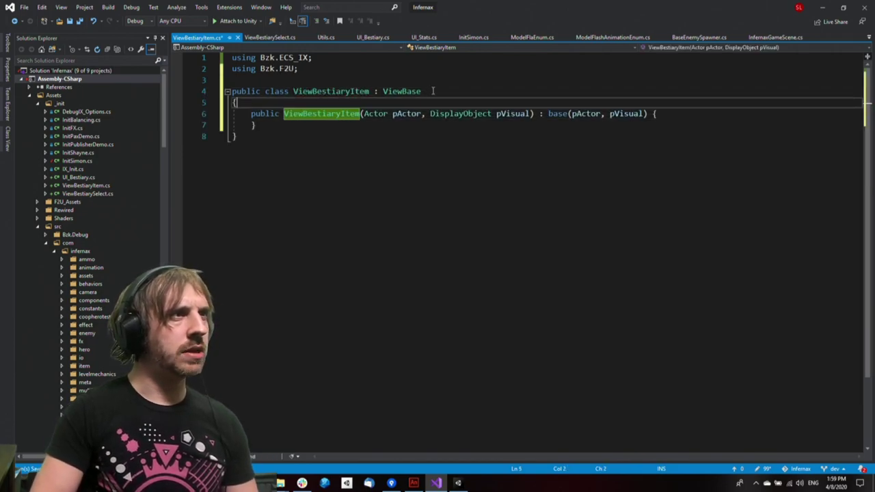
key(Left)
key(BackSpace)
key(ctrl+s)
key(Down)
key(Down)
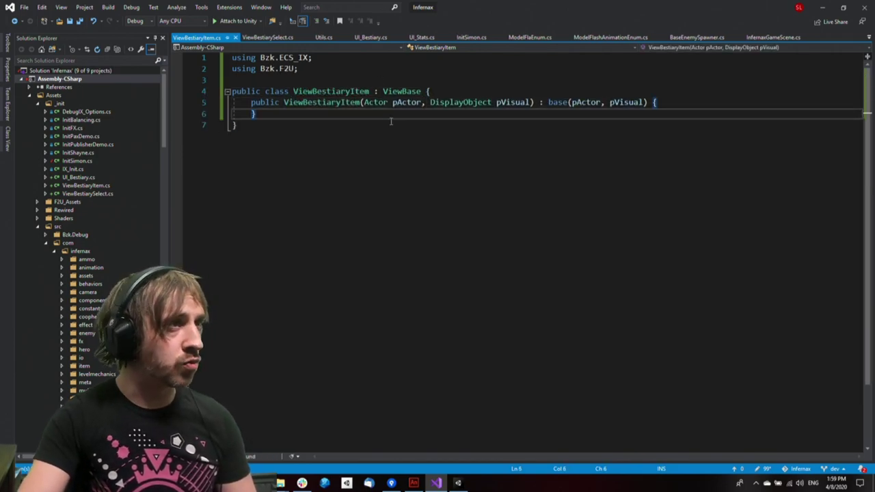
Switch to Animate and check the instance name of the cost text inside the hooded figure's btn_lvlupgrade button
key(alt+Tab)
click(301, 381)
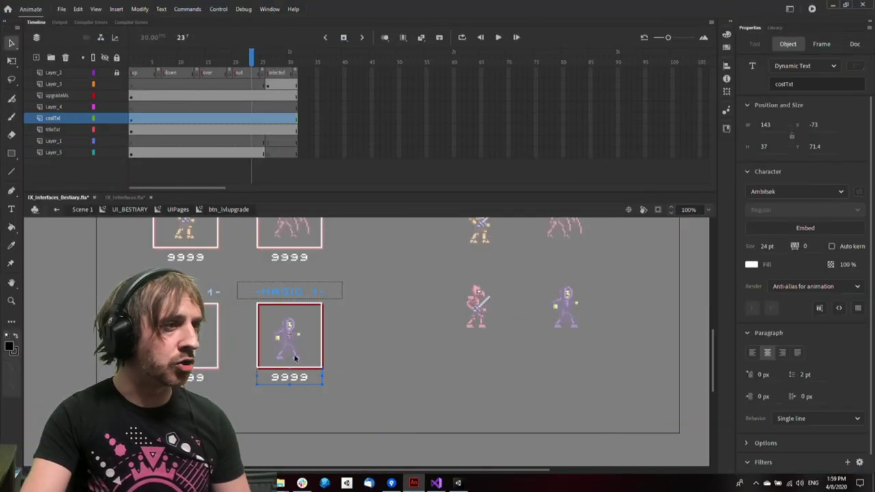
click(381, 364)
double_click(363, 386)
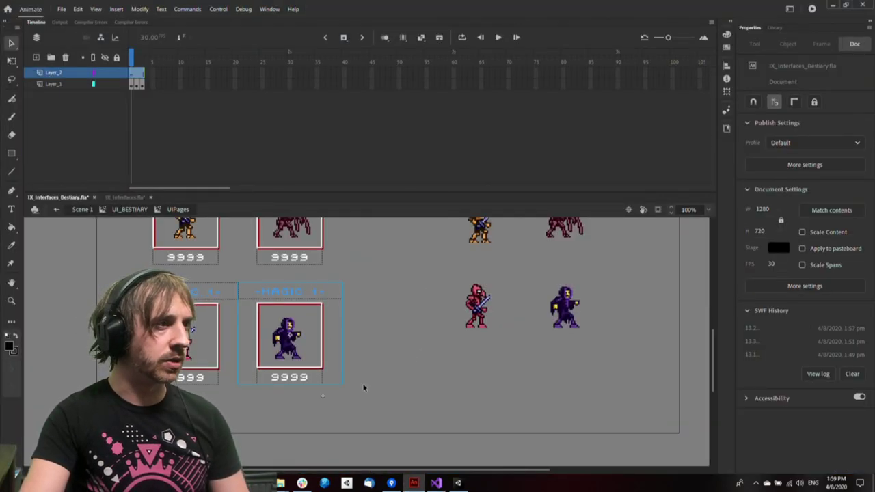
drag(322, 380, 364, 364)
key(ctrl+z)
double_click(299, 379)
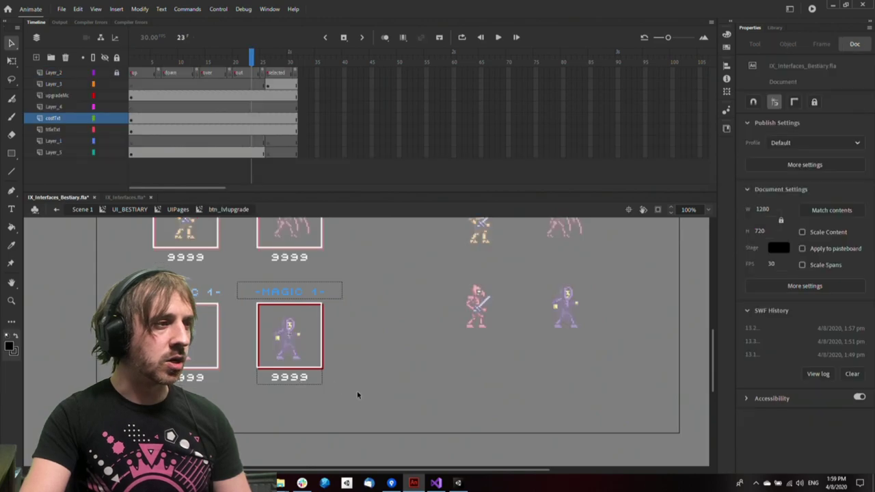
click(303, 381)
double_click(811, 84)
key(alt+Tab)
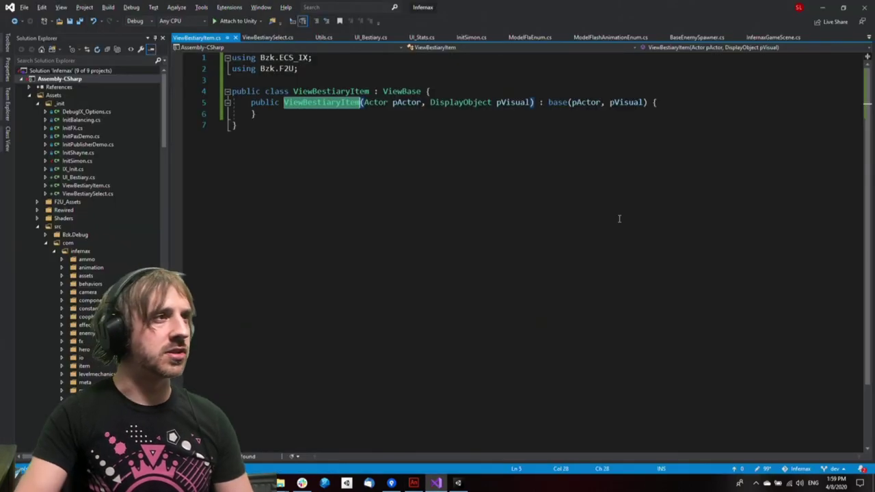
key(Down)
key(alt+Tab)
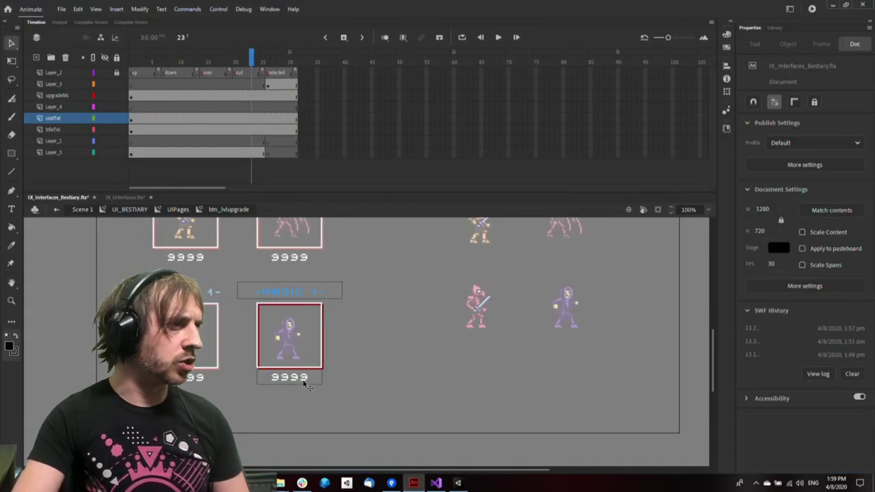
Rename the cost text's instance to descTxt and check the title text's instance name
drag(788, 84, 704, 92)
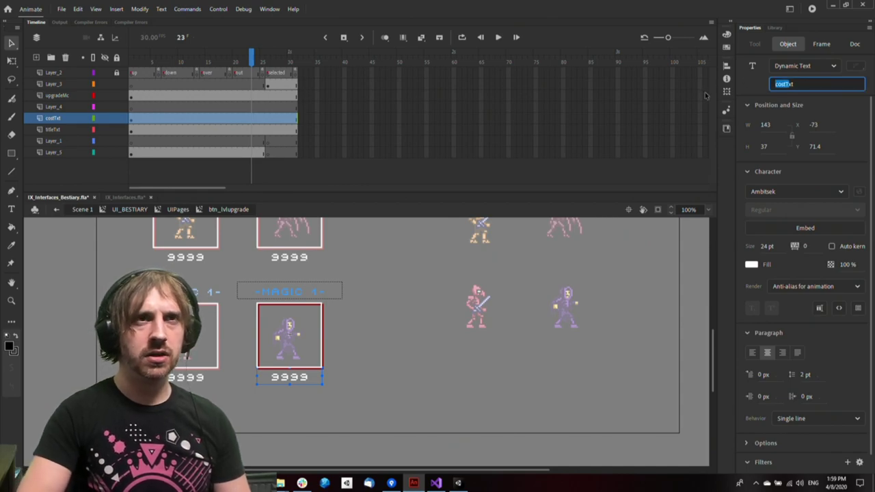
key(BackSpace)
text(desc)
key(Delete)
key(Delete)
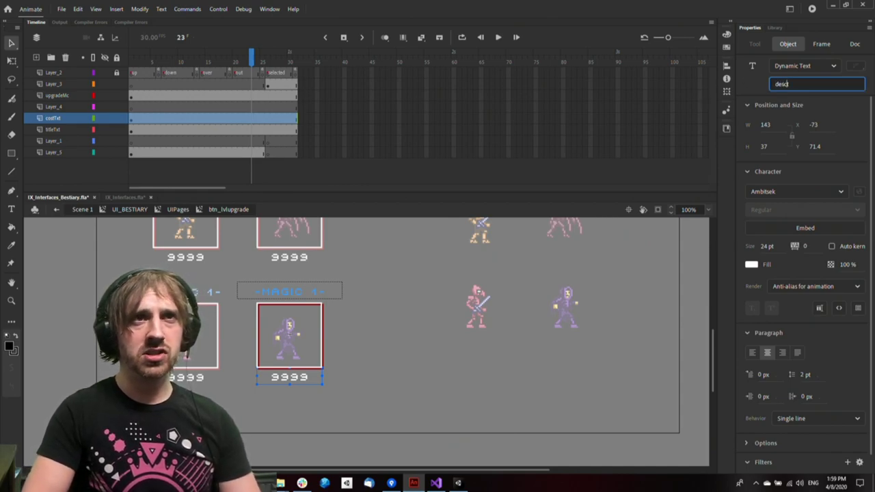
text(Txt)
key(Return)
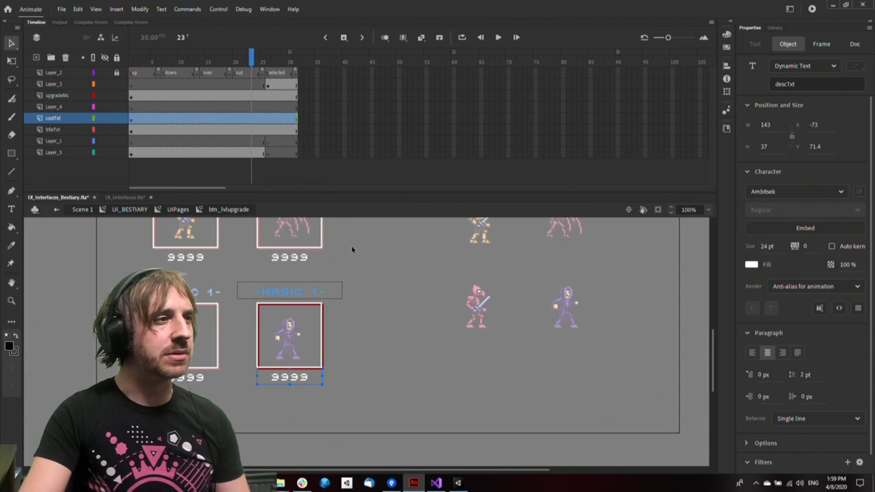
click(333, 293)
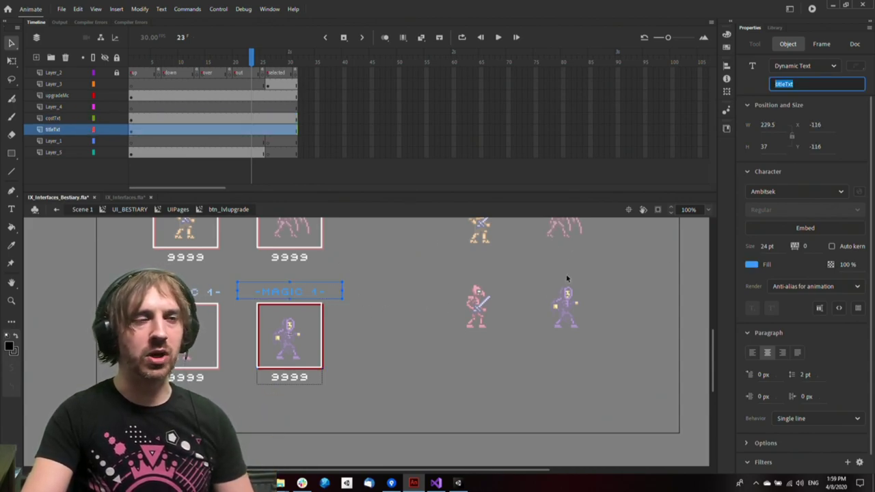
click(301, 377)
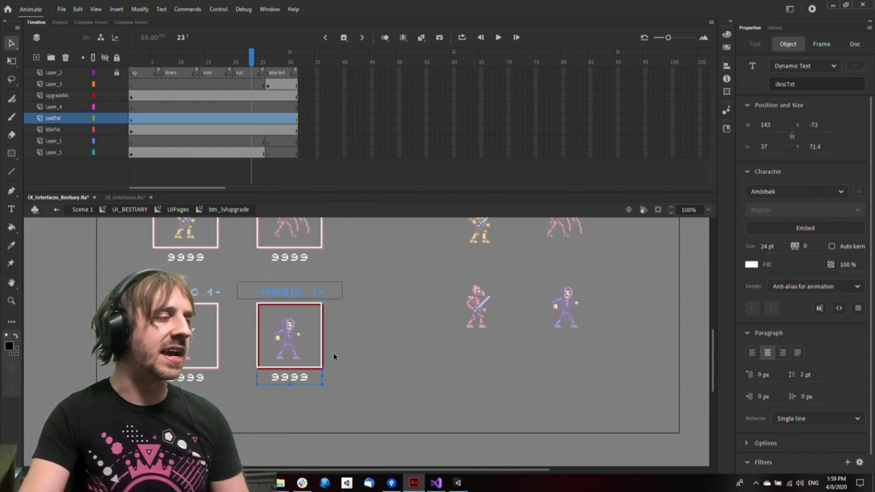
Copy the instance name titleTxt of the title text above the hooded figure's button frame
click(361, 390)
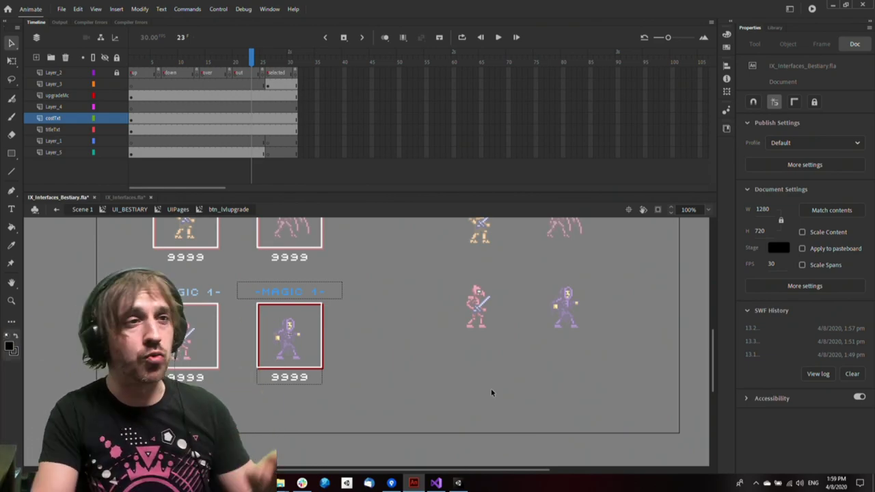
click(313, 292)
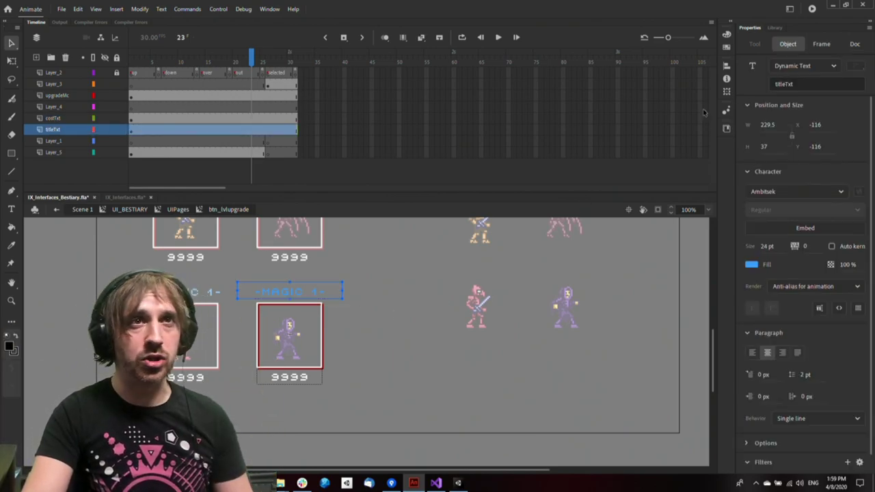
click(303, 380)
click(380, 327)
click(312, 296)
drag(805, 84, 459, 93)
key(ctrl+c)
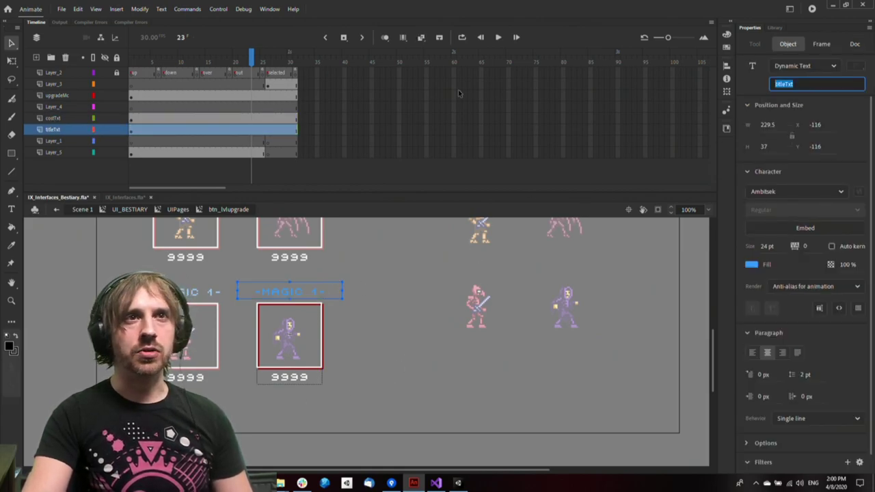
Switch to Visual Studio and generate a public TextField getter named titleTxt below the ViewBestiaryItem constructor from the gettextfield snippet
key(alt+Tab)
key(Return)
key(Return)
text(gettex)
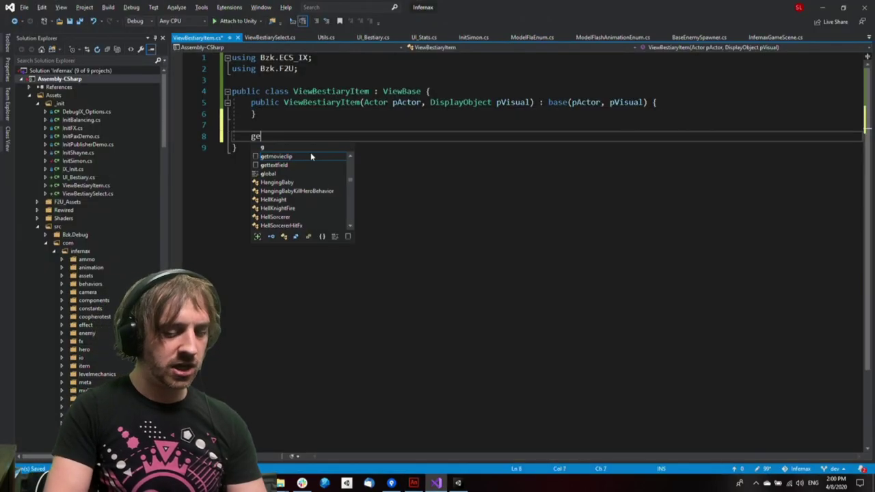
key(Down)
key(Tab)
key(Tab)
key(ctrl+v)
key(Tab)
key(ctrl+v)
key(Return)
key(Return)
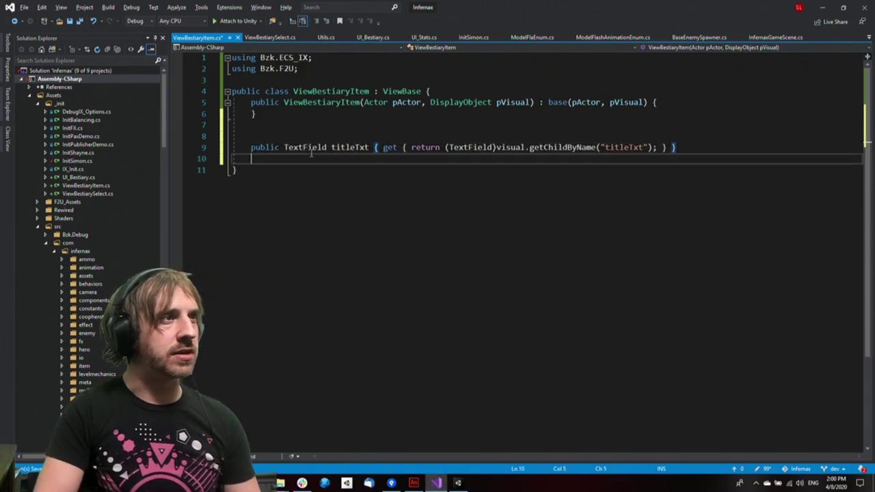
Switch to Animate and copy the instance name descTxt of the text below the hooded figure
key(alt+Tab)
click(314, 378)
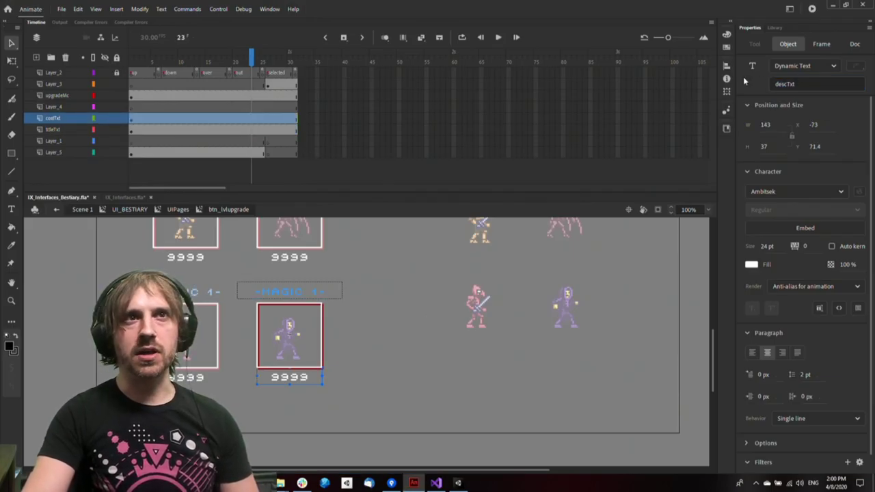
drag(814, 86, 728, 90)
key(ctrl+c)
Switch back to Visual Studio and generate a TextField getter named descTxt below titleTxt from the gettextfield snippet
key(alt+Tab)
key(Return)
text(ge)
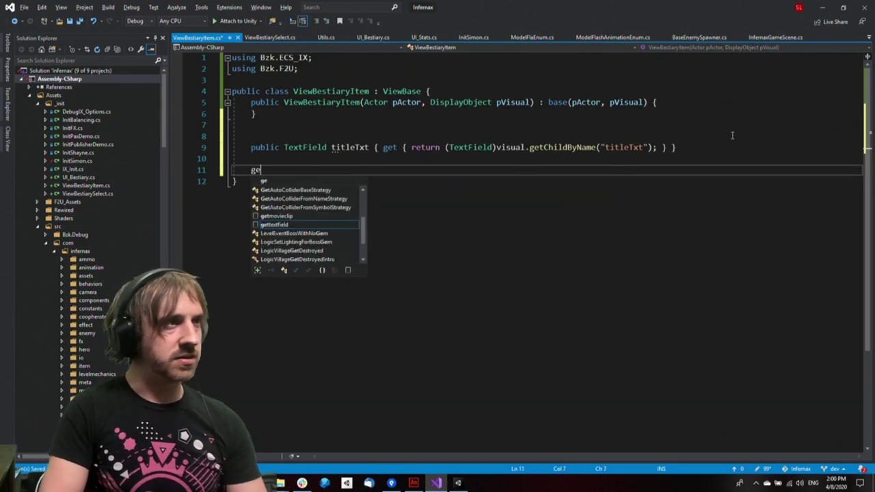
text(ttex)
key(Down)
key(Tab)
key(Tab)
key(ctrl+v)
key(Return)
Remove the blank lines between the titleTxt and descTxt getters and save the file
key(Up)
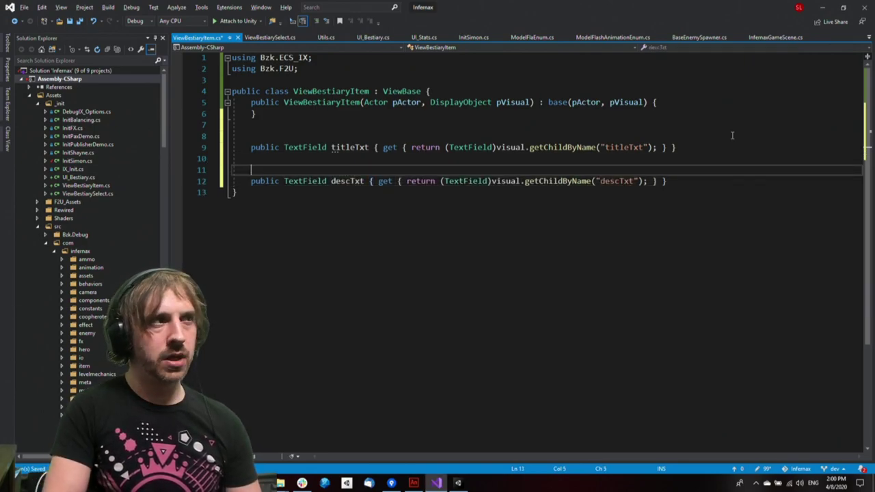
key(shift+Home)
key(BackSpace)
key(BackSpace)
key(BackSpace)
key(ctrl+s)
Add blank lines below the descTxt getter and highlight both getter lines for review
key(Down)
key(Return)
key(Return)
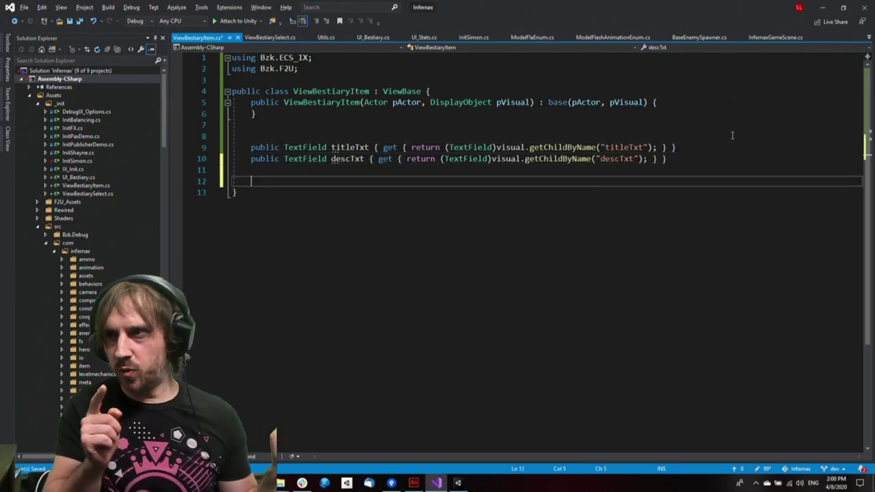
key(Up)
key(Up)
key(End)
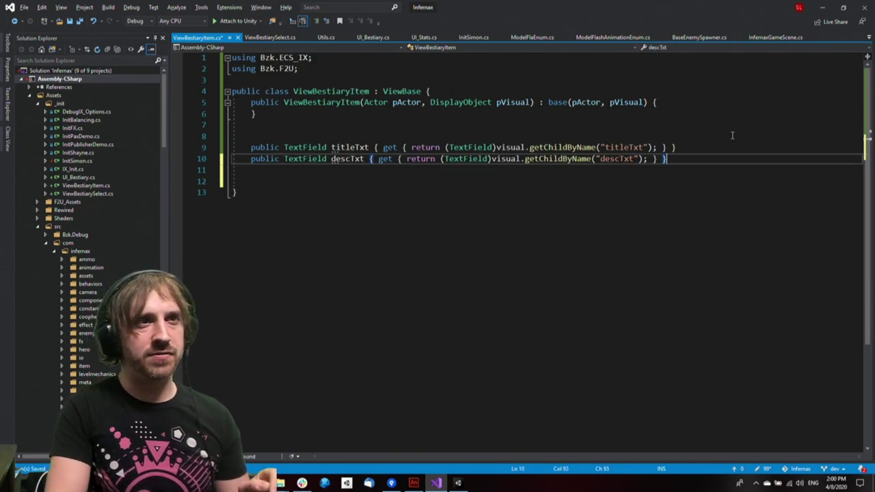
key(shift+Home)
key(shift+Up)
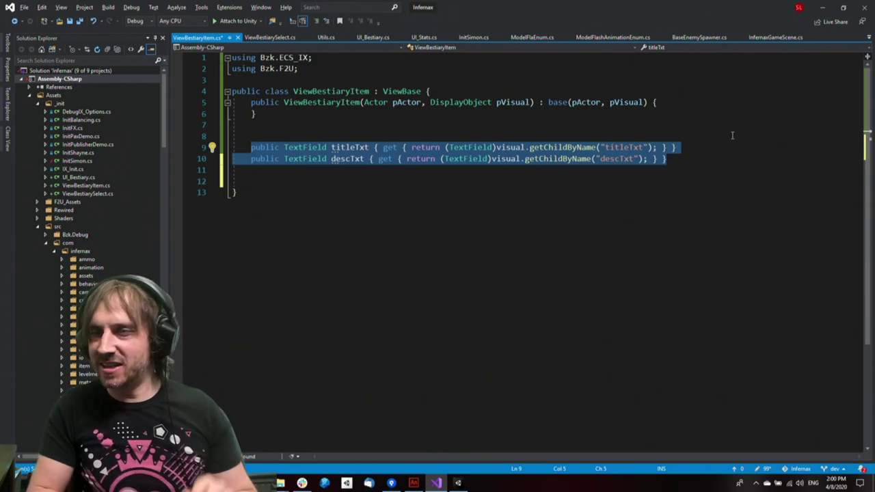
Generate a demo TextField getter with the placeholder name jdklfjklsjdfljlsdjfskldjfs below the two existing getters
key(Right)
key(Return)
key(Return)
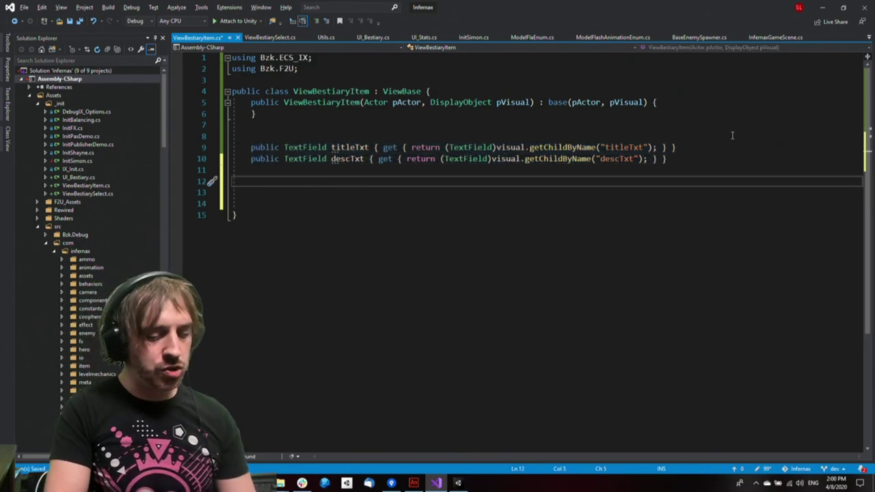
text(gette)
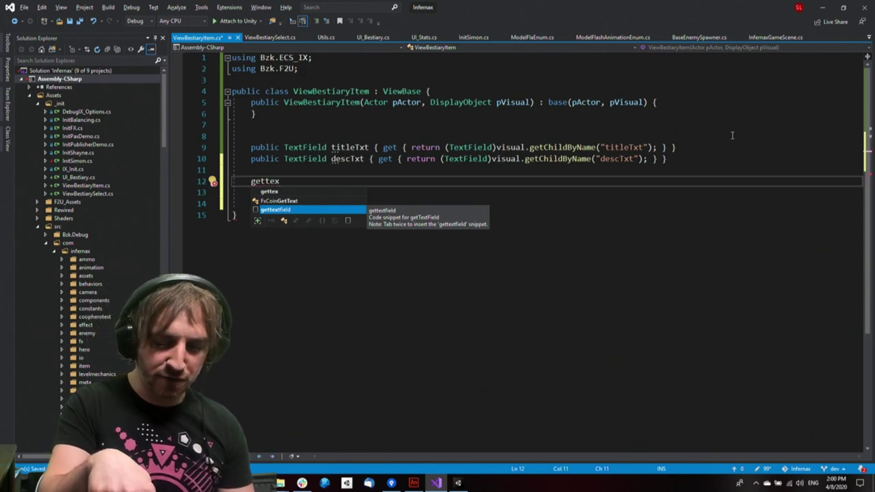
text(x)
key(Tab)
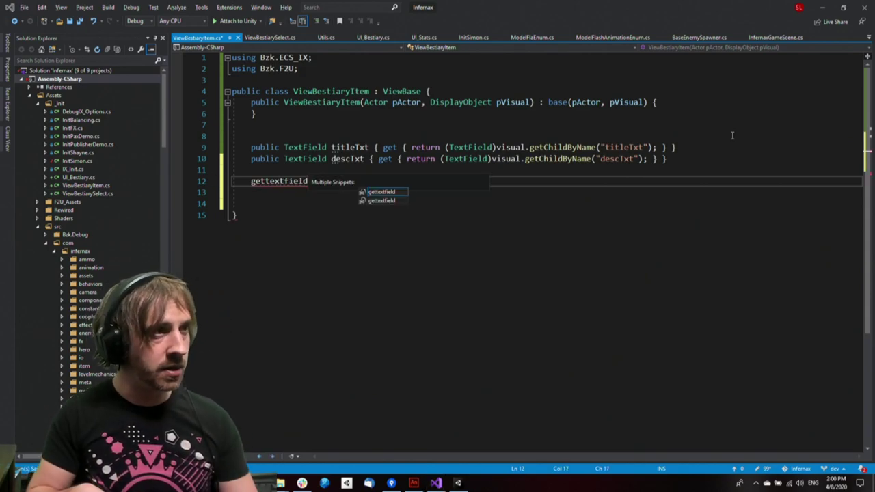
key(Tab)
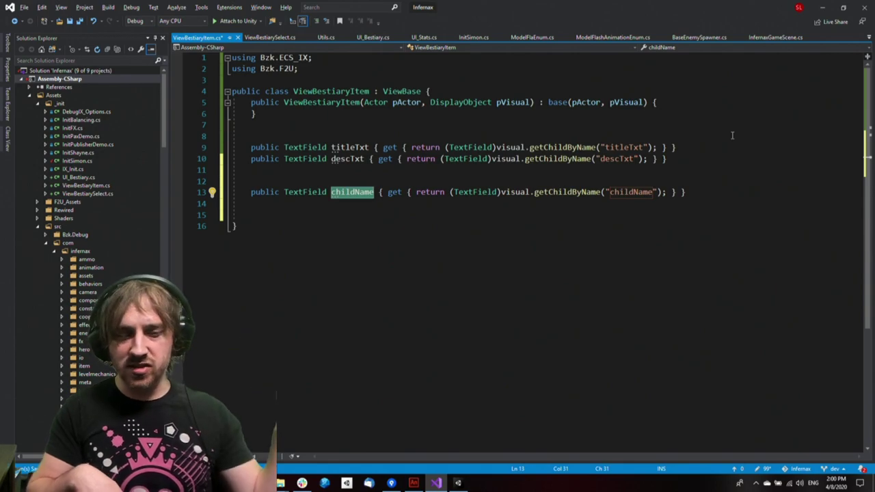
text(jdklfjklsjdfljlsdjfskldjfs)
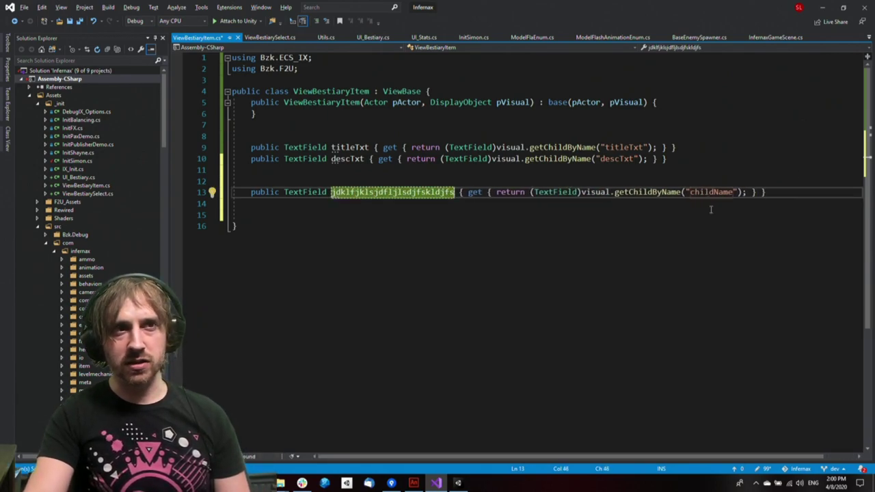
key(Return)
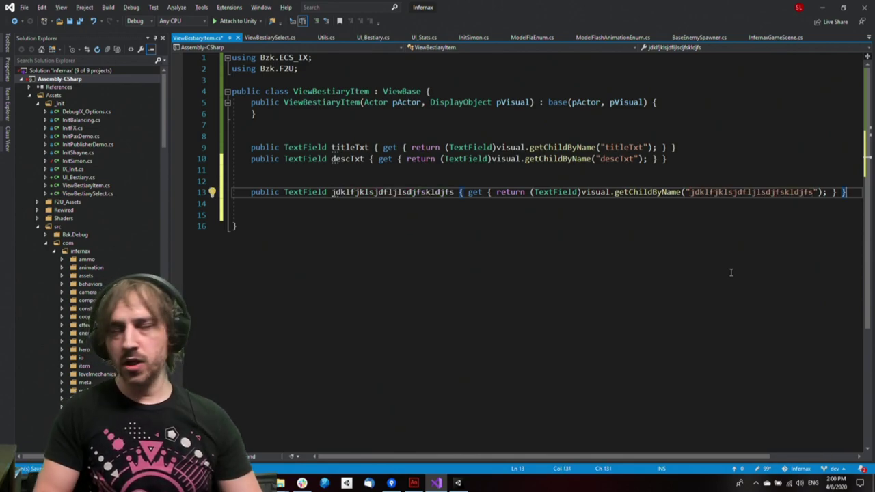
Replace the demo TextField getter with a getmovieclip snippet getter using the placeholder name jklsdjfl
key(shift+Home)
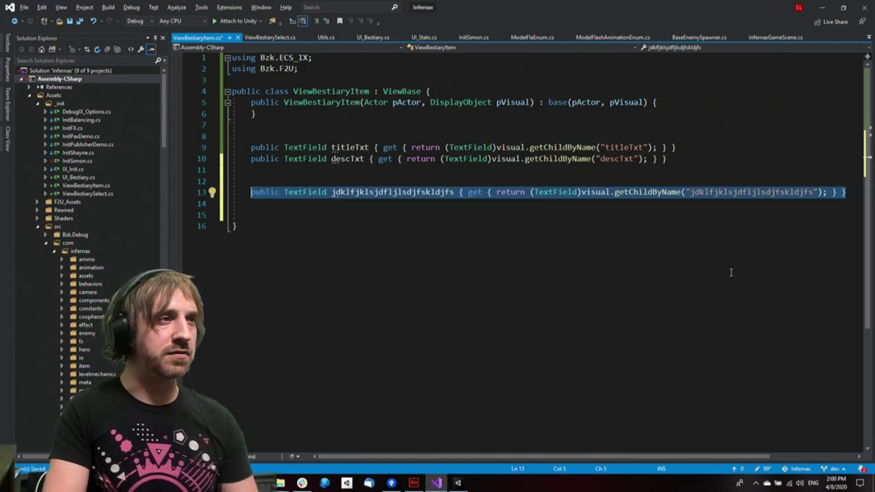
key(BackSpace)
text(get)
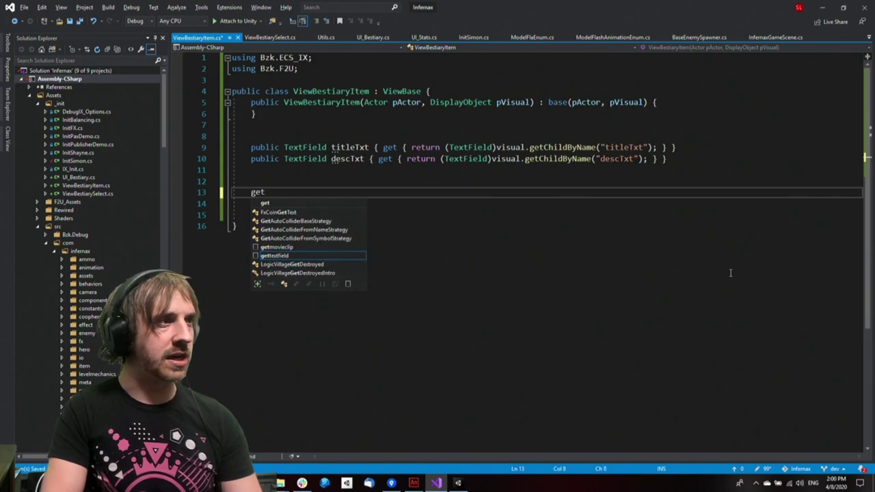
key(Up)
key(Tab)
key(Tab)
key(Tab)
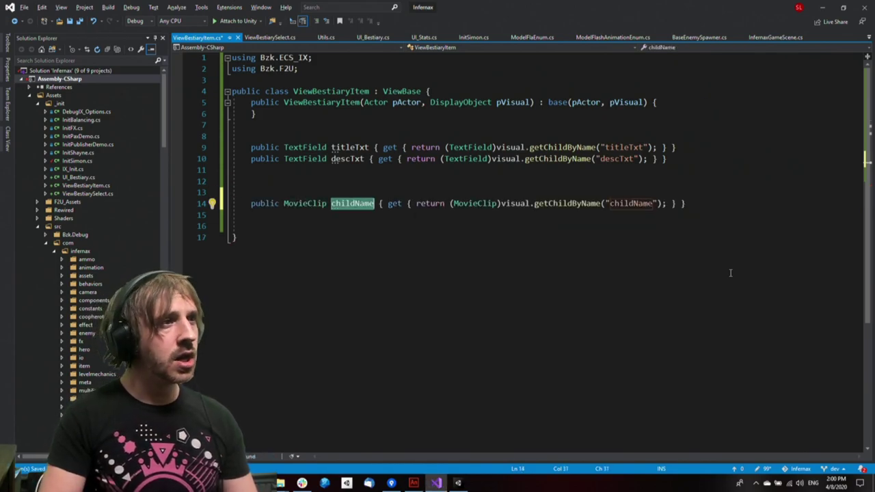
text(jklsdjfl)
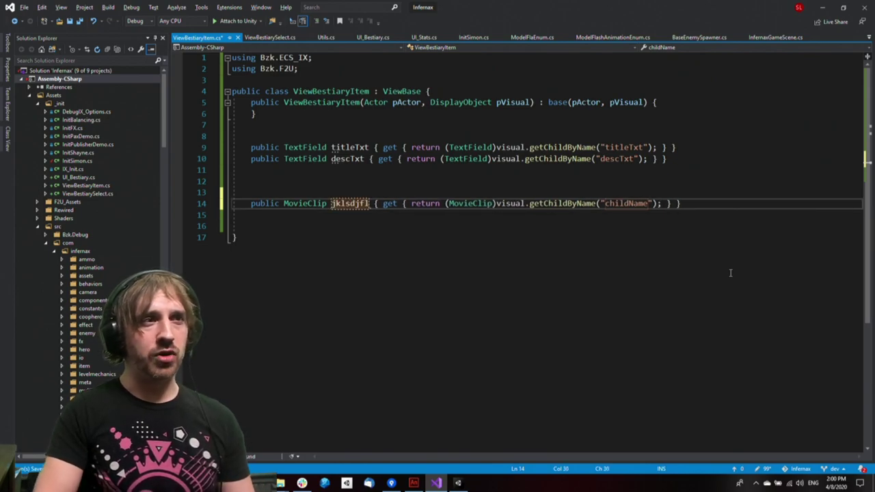
Delete the demo MovieClip getter and the extra blank lines below descTxt, saving the file
key(shift+Up)
key(shift+Up)
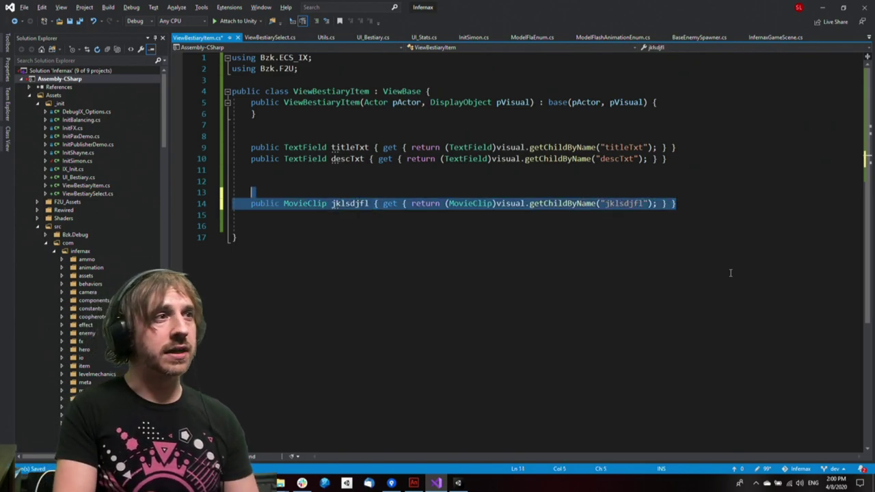
key(BackSpace)
key(shift+Up)
key(BackSpace)
key(BackSpace)
key(ctrl+s)
key(Delete)
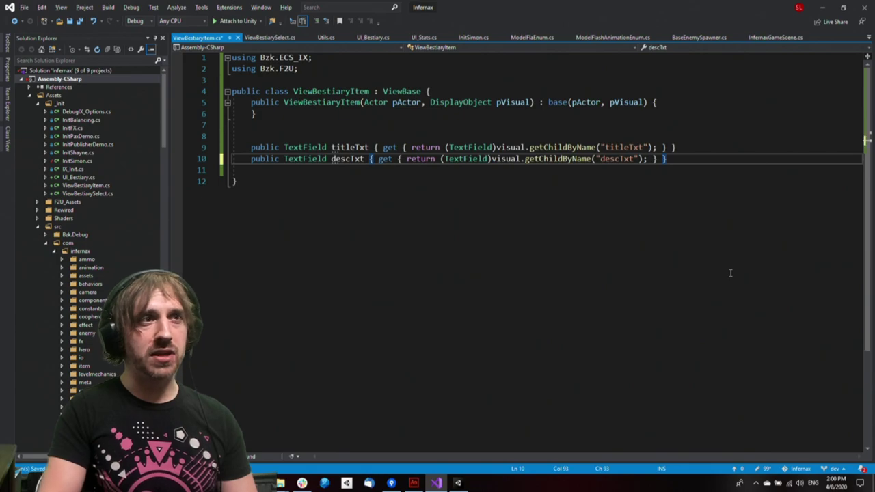
Copy the descTxt getter line and paste duplicates of it below the existing getters
key(Up)
key(End)
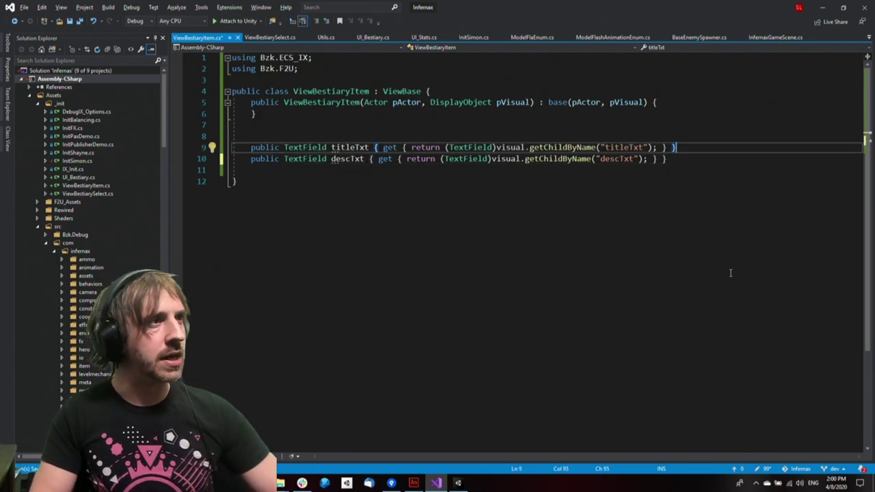
key(Down)
key(shift+Home)
key(ctrl+c)
key(End)
key(Return)
key(Return)
key(ctrl+v)
key(Return)
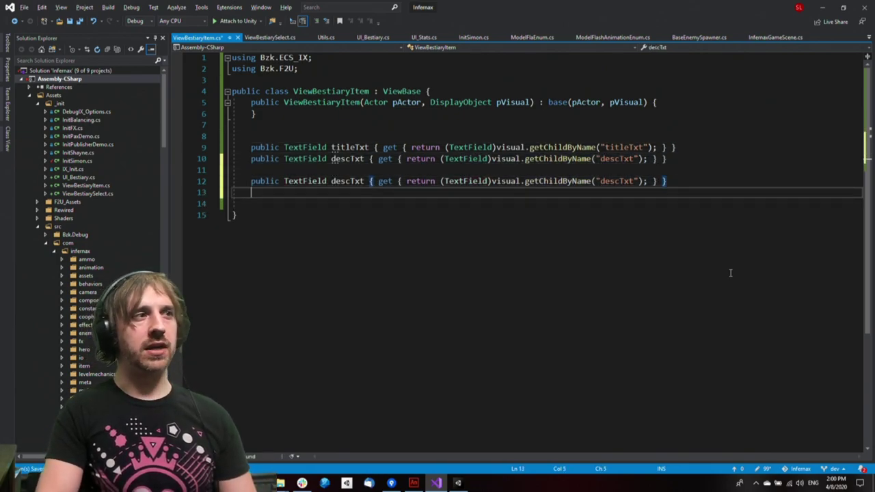
key(ctrl+v)
Delete the duplicated descTxt getters and leftover blank lines, saving the file
key(shift+Home)
key(shift+Up)
key(BackSpace)
key(ctrl+s)
key(shift+Home)
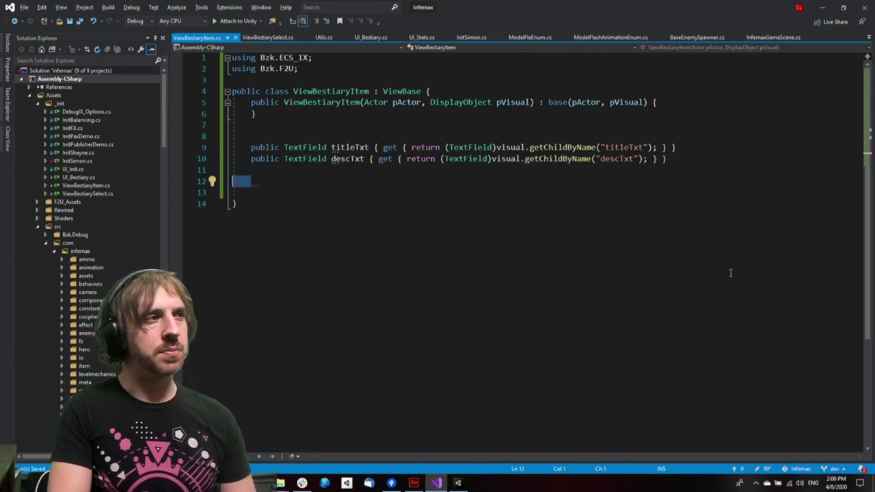
key(BackSpace)
key(BackSpace)
key(BackSpace)
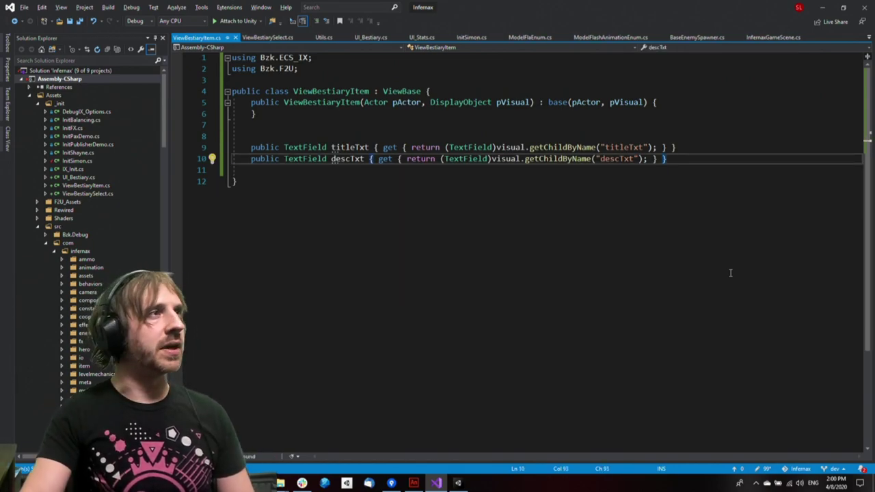
click(201, 7)
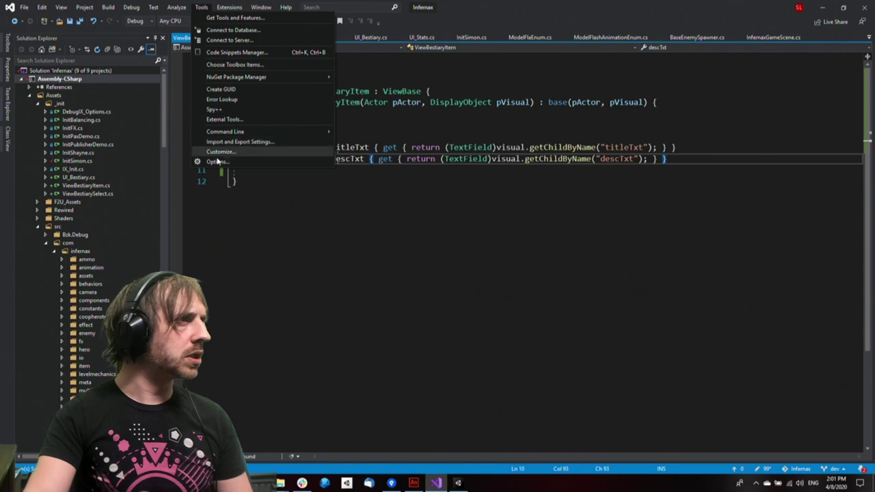
click(436, 211)
drag(490, 174, 492, 182)
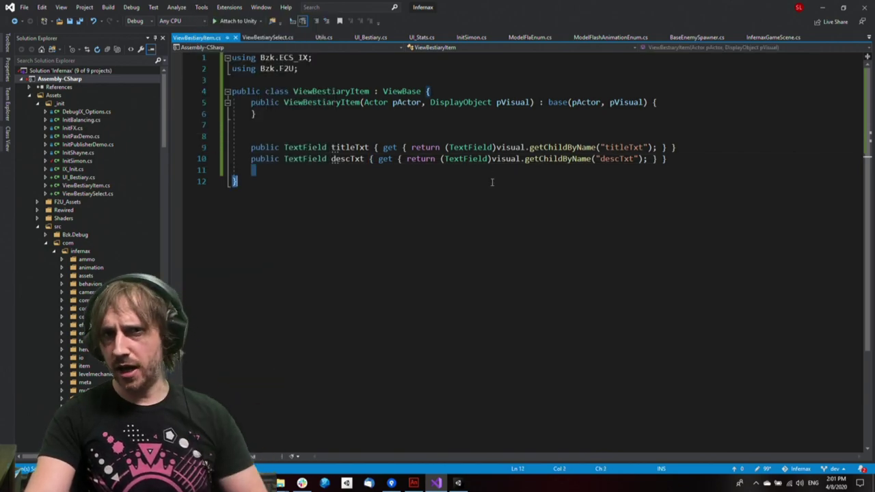
Insert the model enum list snippet several lines below the ViewBestiaryItem class with ModelBAse as its model class name
key(Return)
key(Return)
key(Return)
key(Return)
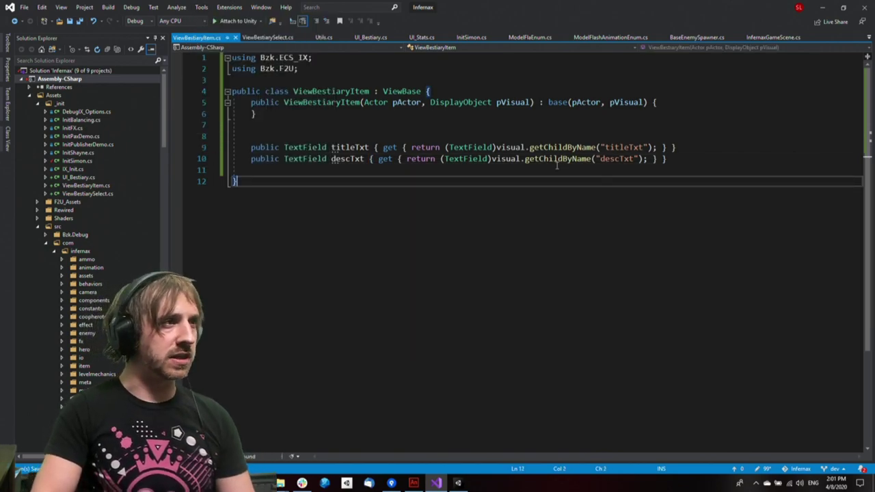
key(Return)
key(Return)
key(Return)
text(modelE)
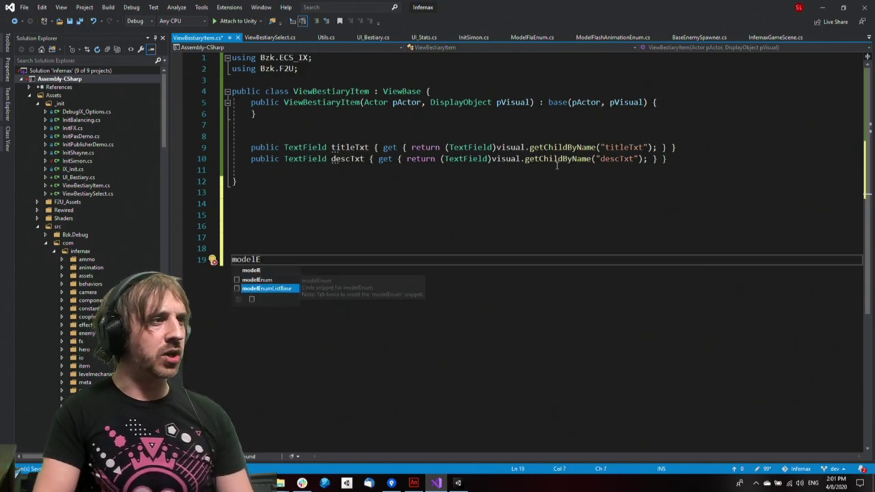
key(Tab)
key(Tab)
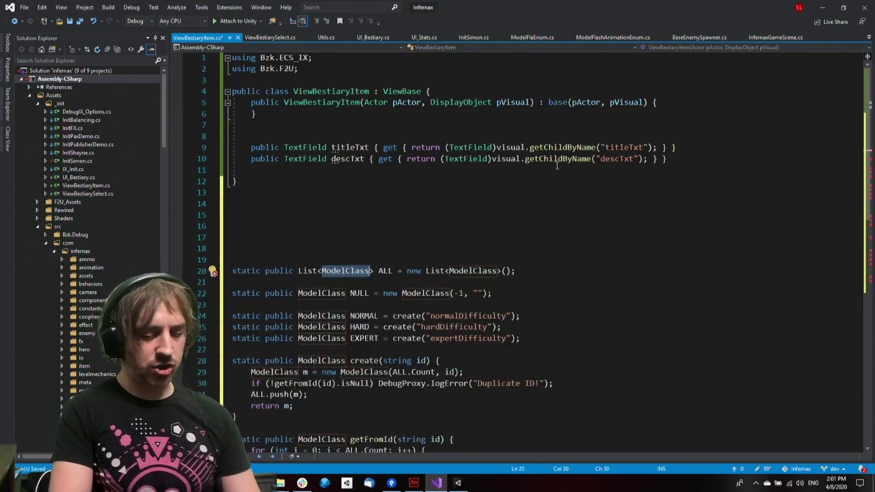
text(ModelBAse)
key(Return)
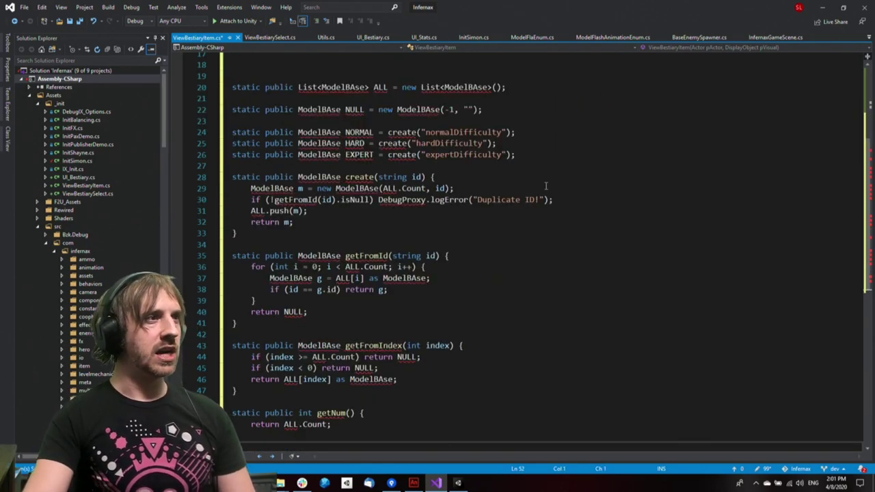
Cut the whole ModelBAse enum list code out from below the ViewBestiaryItem class
scroll(348, 362, down, 4)
key(ctrl+a)
scroll(484, 401, up, 3)
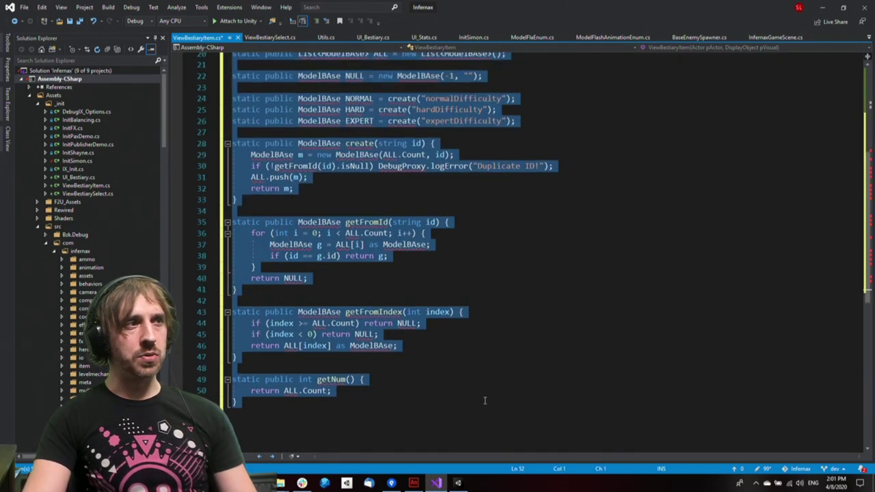
scroll(484, 402, down, 1)
scroll(487, 406, up, 4)
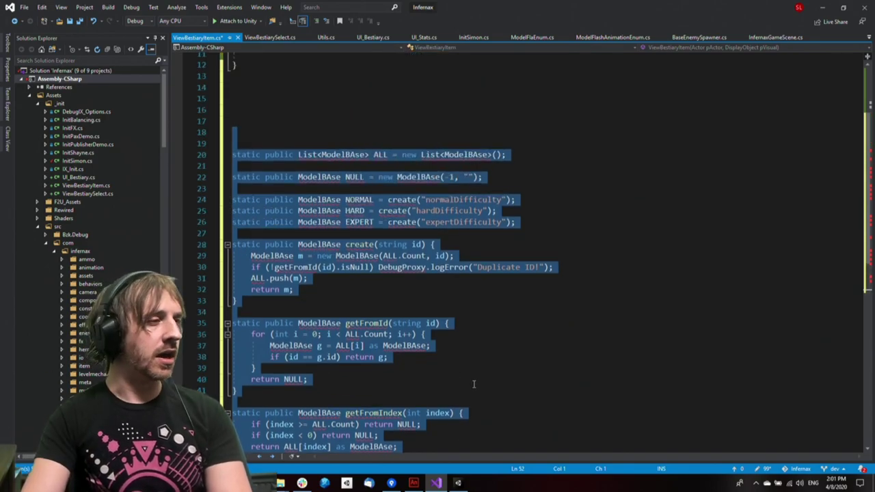
scroll(473, 384, down, 3)
key(ctrl+x)
Remove the leftover blank lines after the ViewBestiaryItem class and save the file
scroll(518, 350, up, 6)
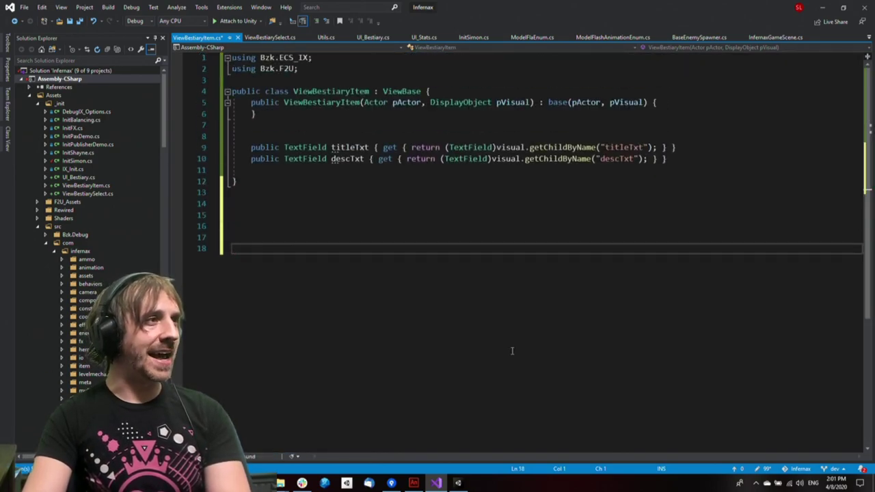
key(BackSpace)
key(BackSpace)
key(BackSpace)
key(BackSpace)
key(BackSpace)
key(ctrl+s)
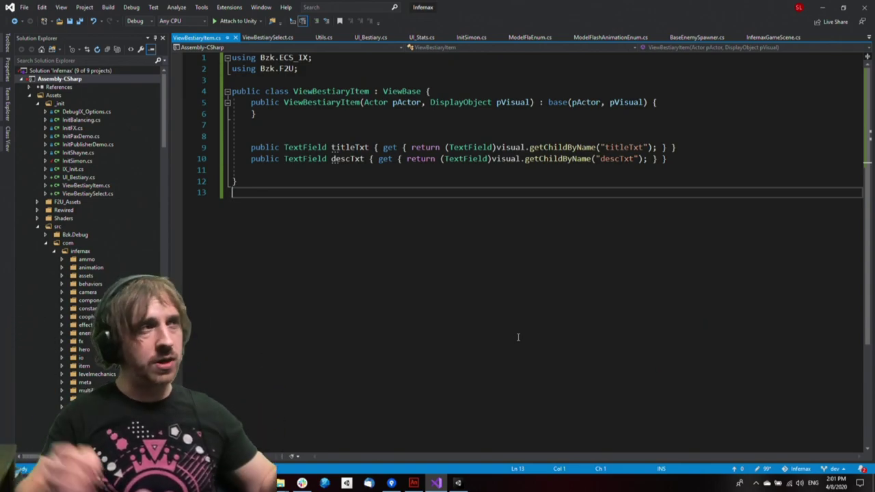
Add a public override of refresh() calling base.refresh() below the ViewBestiaryItem constructor, and save the file
key(Up)
key(Up)
key(Up)
key(Up)
key(Up)
key(Up)
key(Up)
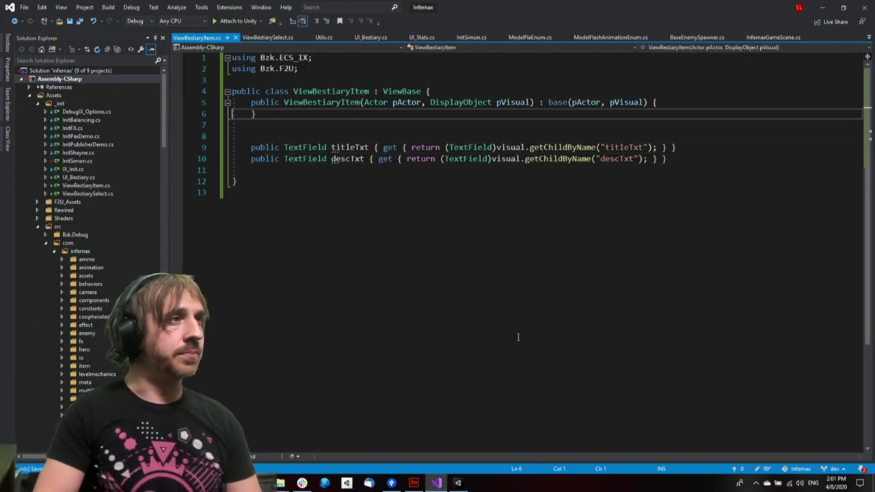
key(End)
key(Return)
key(Return)
text(override )
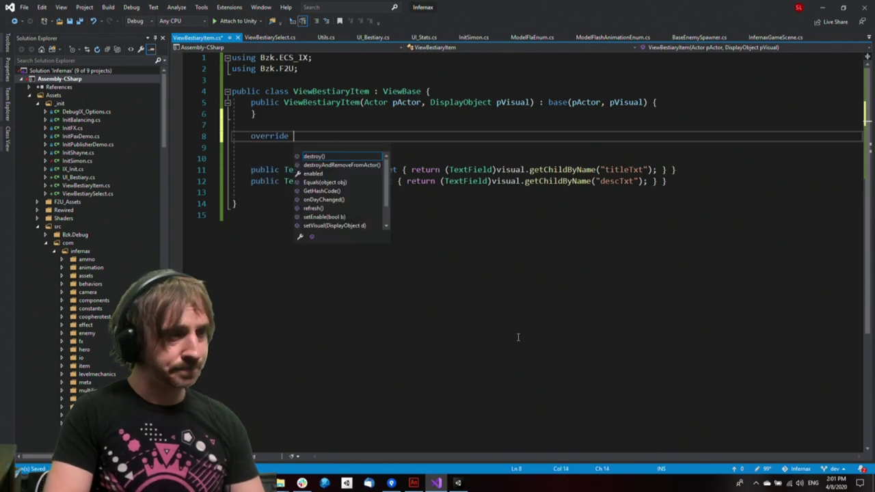
text(void refre)
key(Return)
key(Return)
key(ctrl+s)
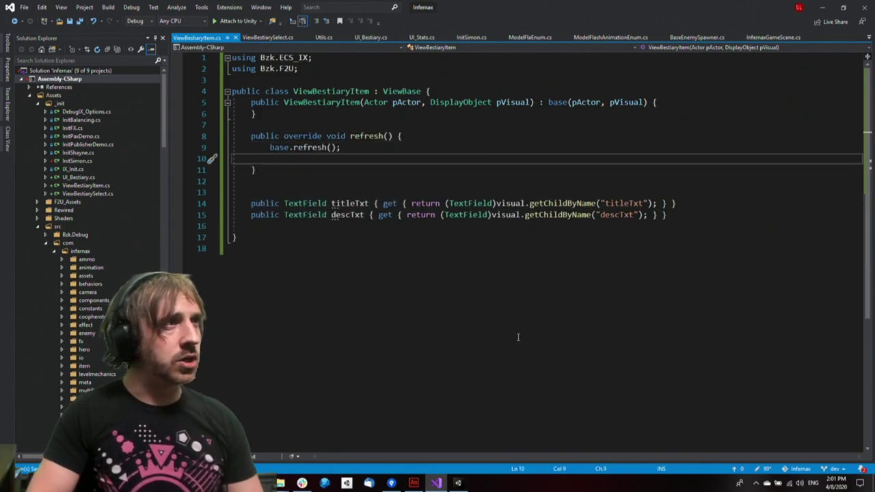
key(Up)
click(304, 92)
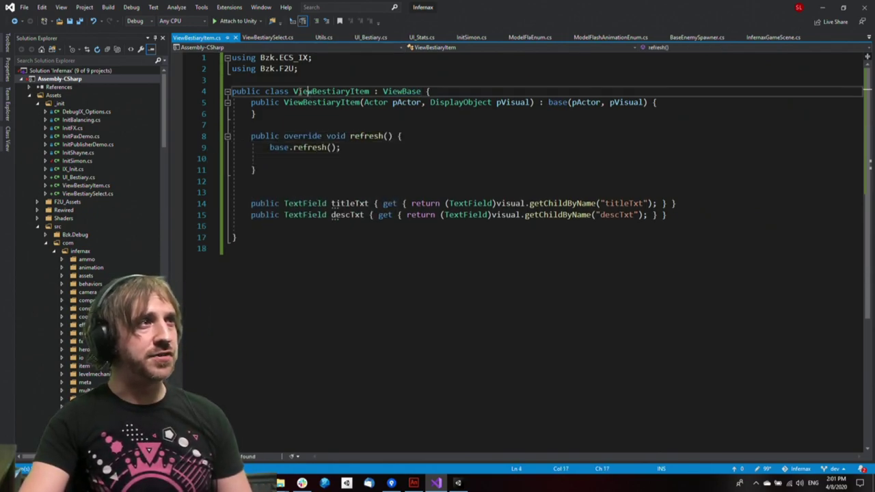
click(320, 113)
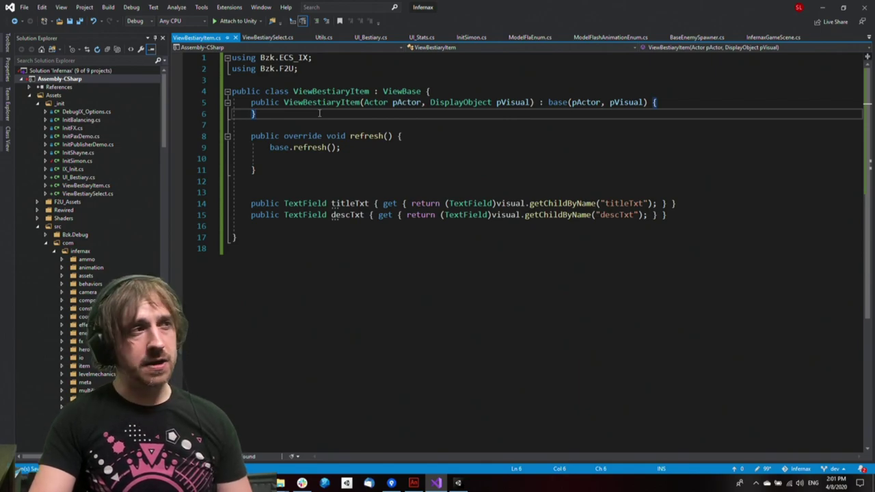
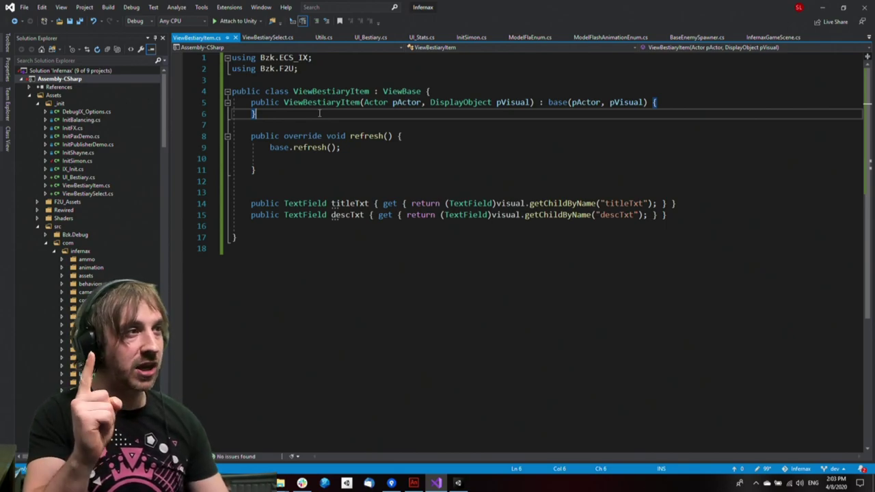
Set titleTxt.text to "Gros caca" inside refresh(), below the base.refresh() call
key(Down)
key(Down)
key(Down)
key(Down)
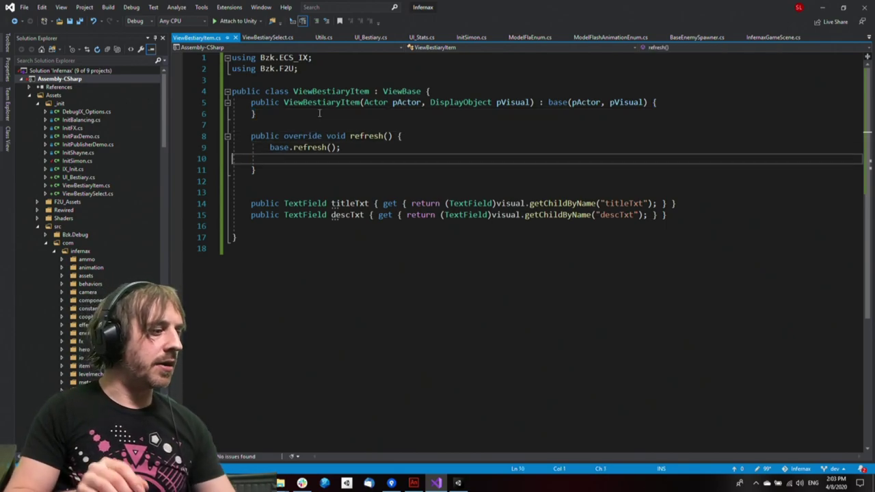
key(Tab)
key(Tab)
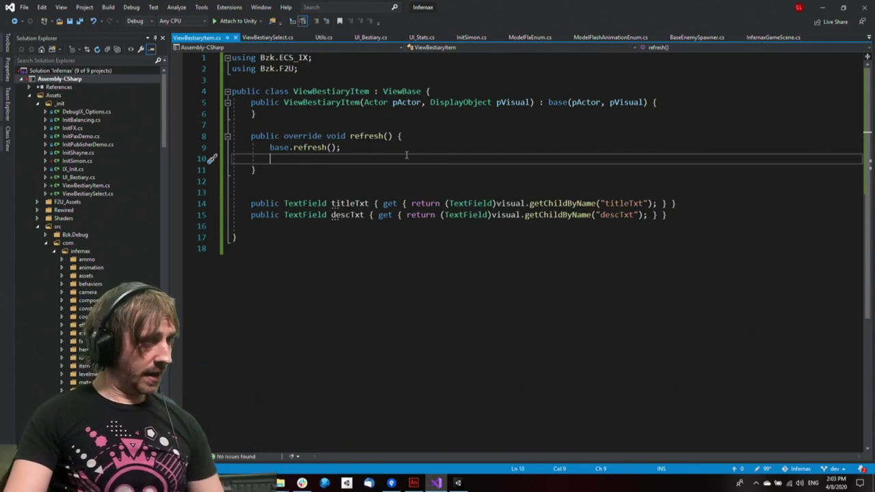
click(417, 183)
click(323, 148)
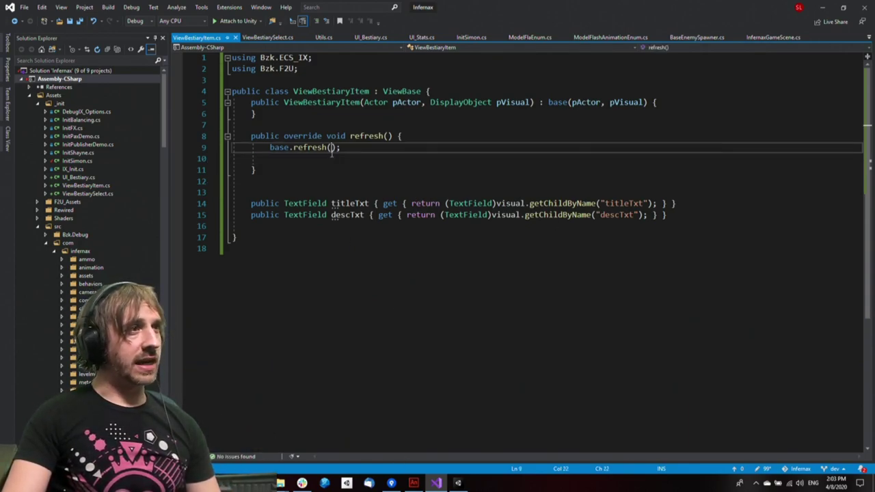
click(286, 138)
click(296, 147)
click(324, 159)
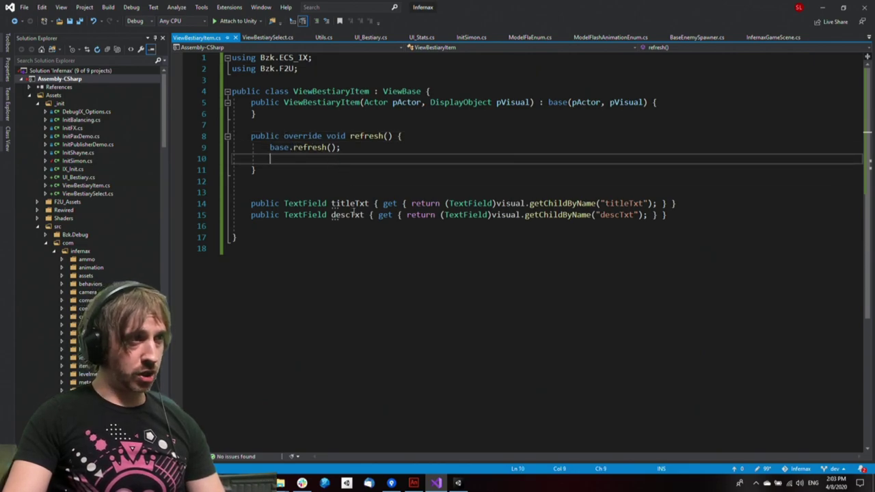
click(355, 205)
click(373, 170)
click(377, 162)
text(titleTxt.text = "Gros caca";)
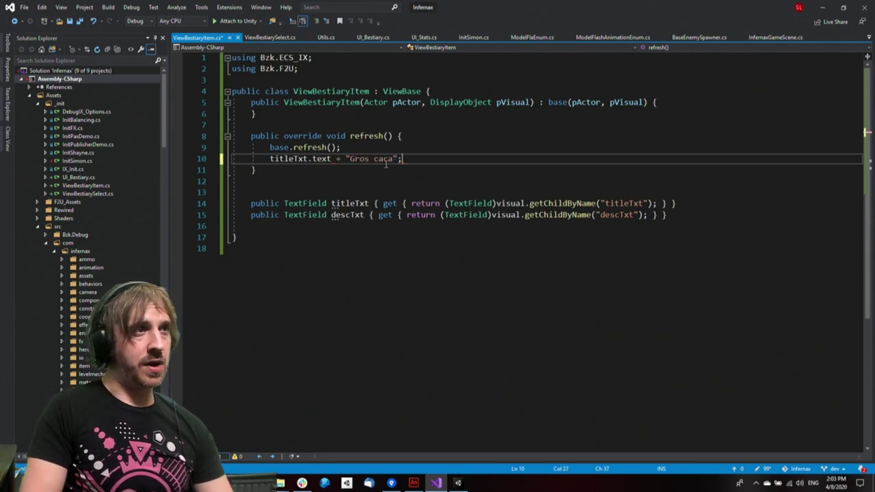
Duplicate the titleTxt assignment onto the next line of refresh() and change its target to descTxt
key(shift+Home)
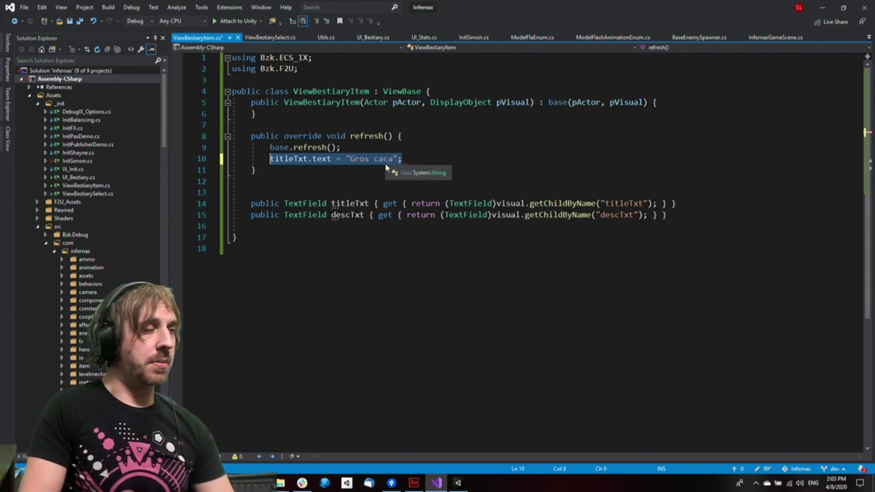
key(ctrl+c)
key(End)
key(Return)
key(ctrl+v)
key(Home)
key(ctrl+shift+Right)
key(BackSpace)
text(desc)
key(Tab)
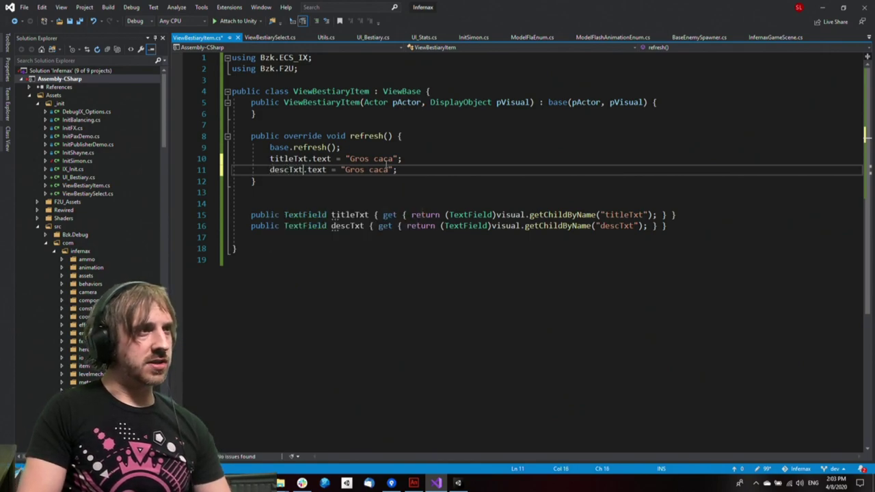
Replace the string assigned to descTxt.text with "haahah penis" and save the file
key(ctrl+shift+Right)
key(ctrl+shift+Right)
key(ctrl+shift+Right)
key(ctrl+shift+Right)
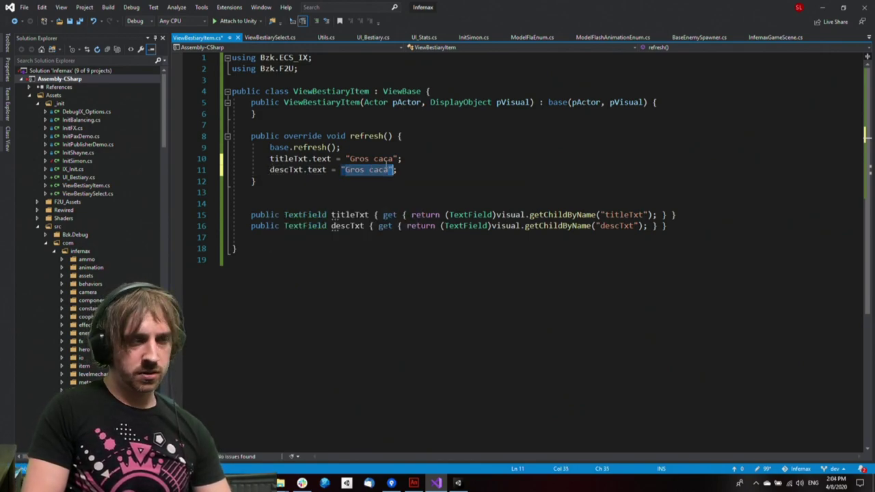
text(haahah peni)
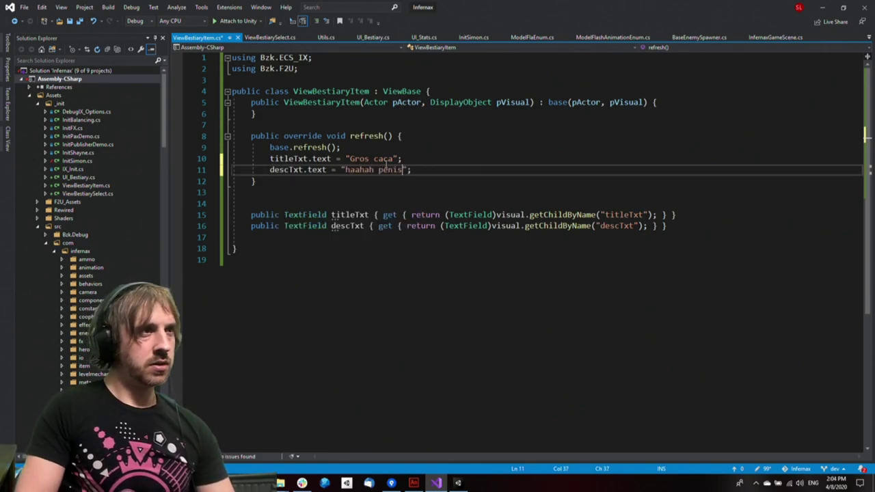
key(Up)
key(Up)
key(Up)
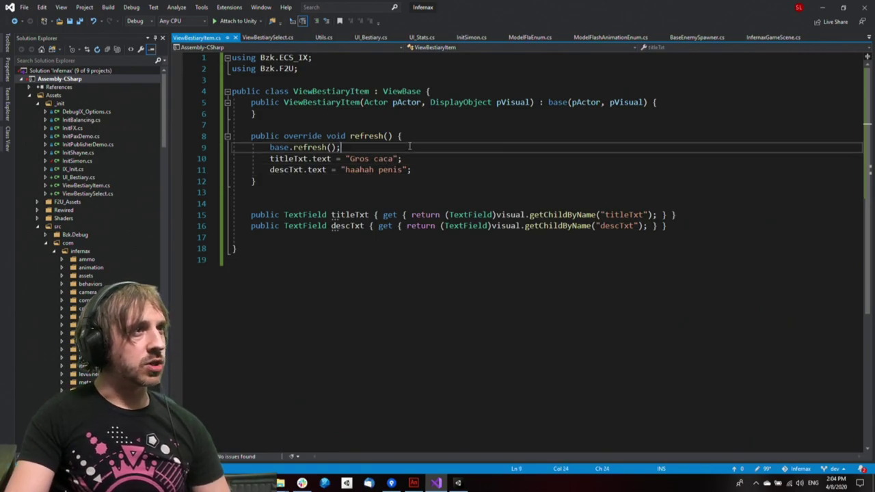
key(shift+Up)
click(414, 484)
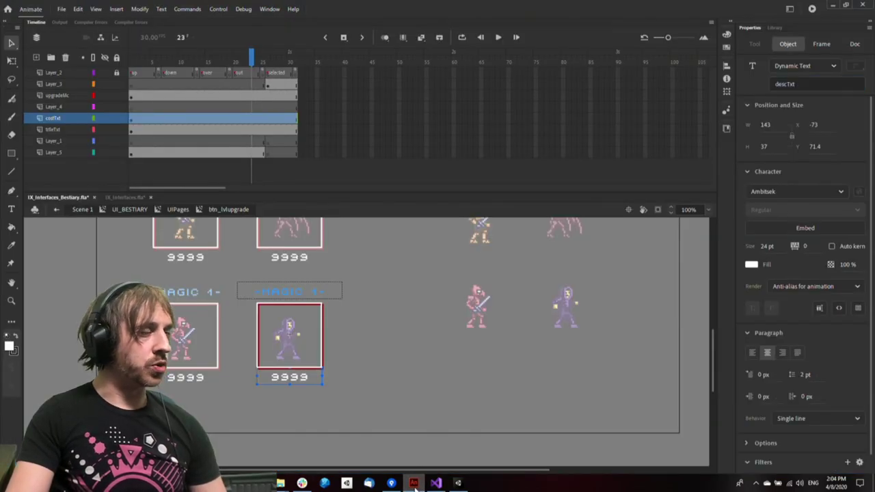
click(413, 487)
drag(301, 148, 348, 177)
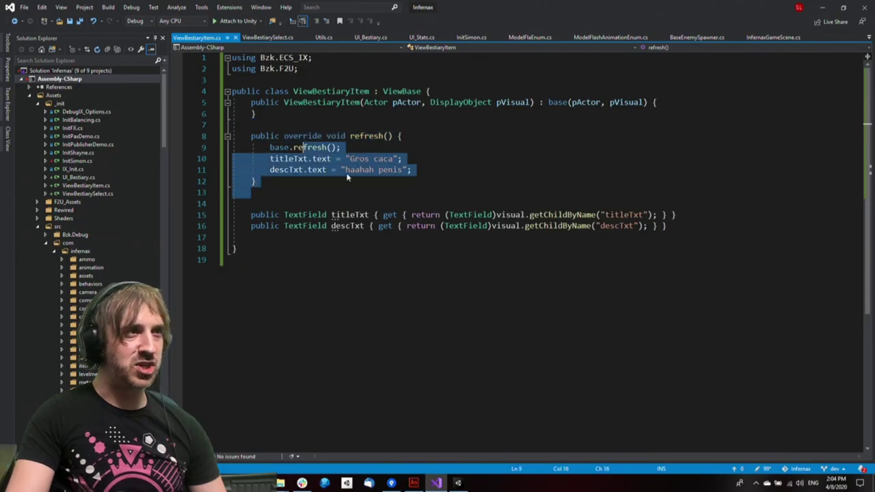
click(348, 178)
Switch to Animate, go to frame 31 of the titleTxt layer, and publish IX_Interfaces_Bestiary.fla
click(413, 485)
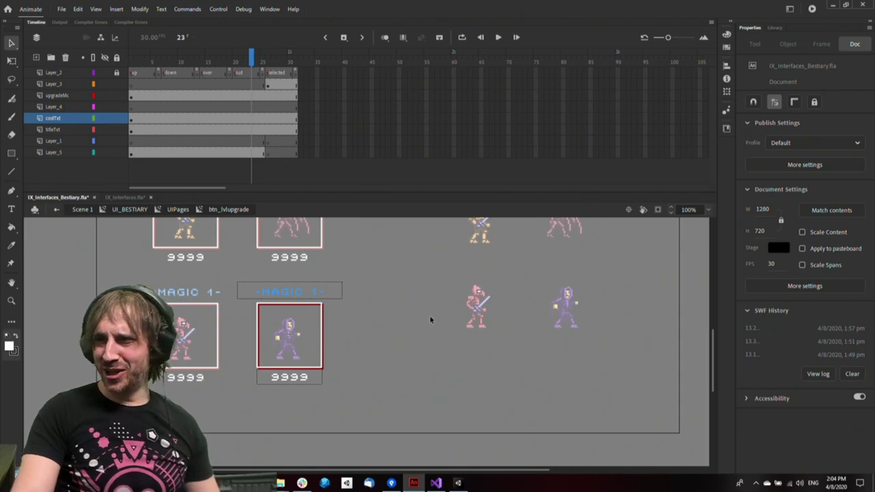
click(306, 129)
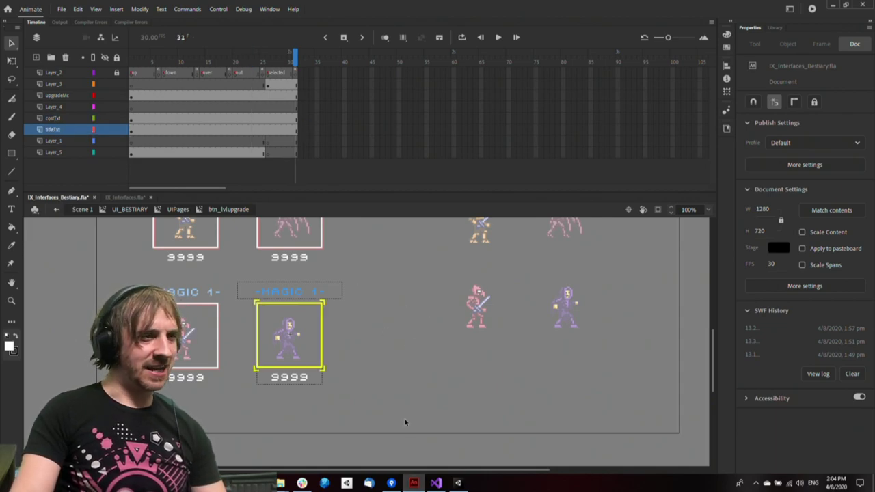
key(shift+alt+F12)
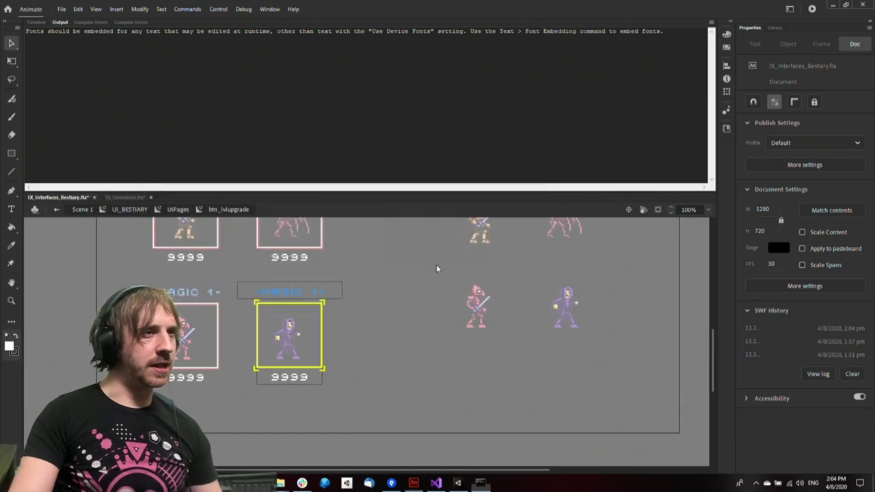
click(472, 254)
Switch to Unity and stop the running game
click(458, 483)
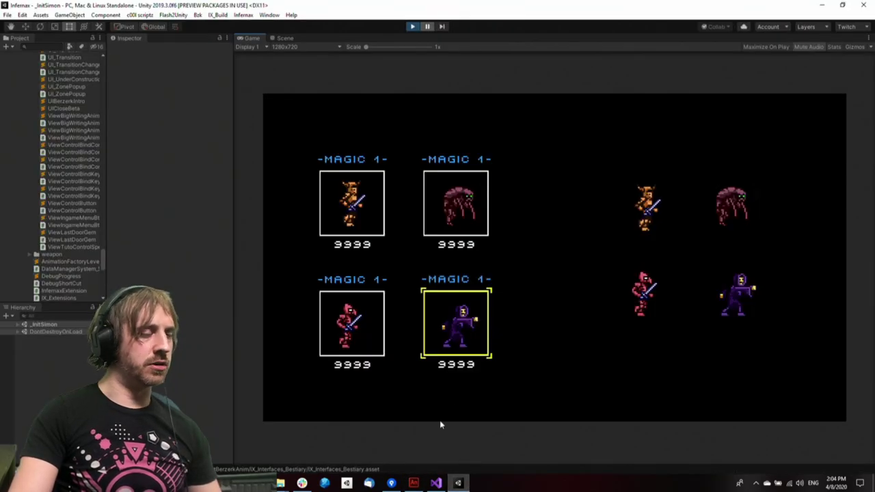
click(414, 28)
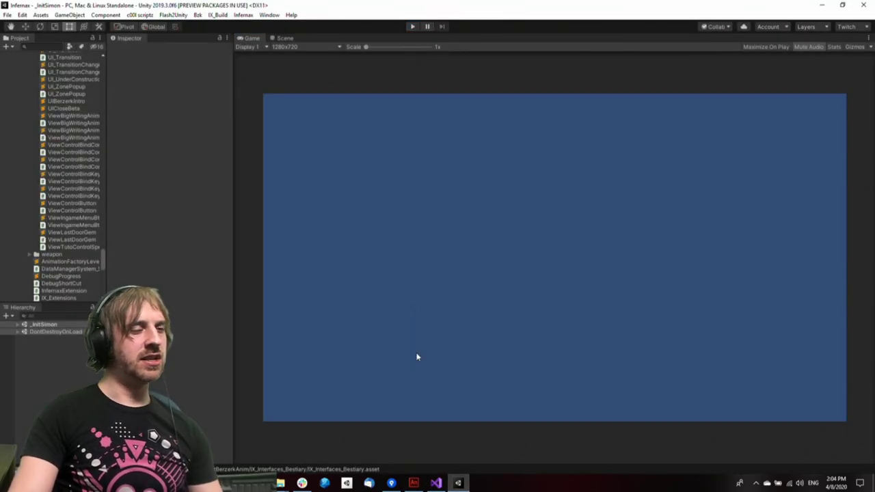
Return to Visual Studio, remove the extra blank lines before and after the two TextField getters, and save ViewBestiaryItem.cs
click(436, 483)
click(447, 248)
click(454, 192)
click(455, 181)
key(Down)
key(BackSpace)
key(BackSpace)
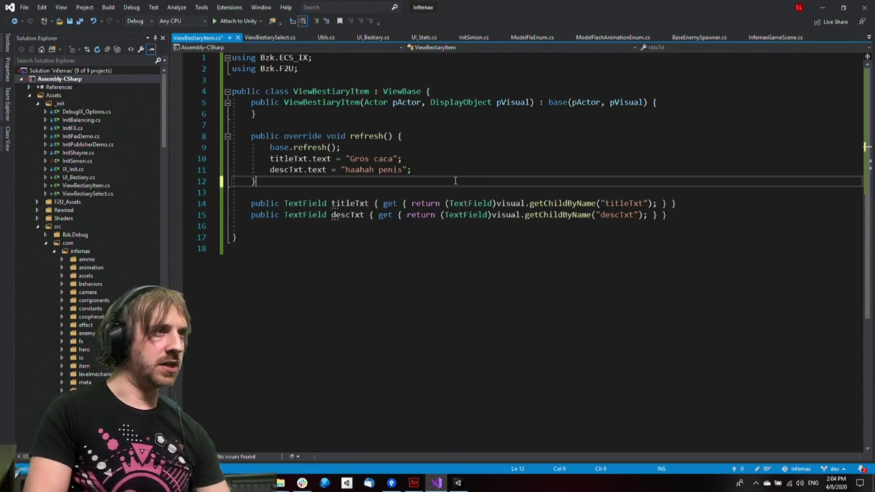
key(Down)
key(Down)
key(Down)
key(Down)
key(BackSpace)
key(BackSpace)
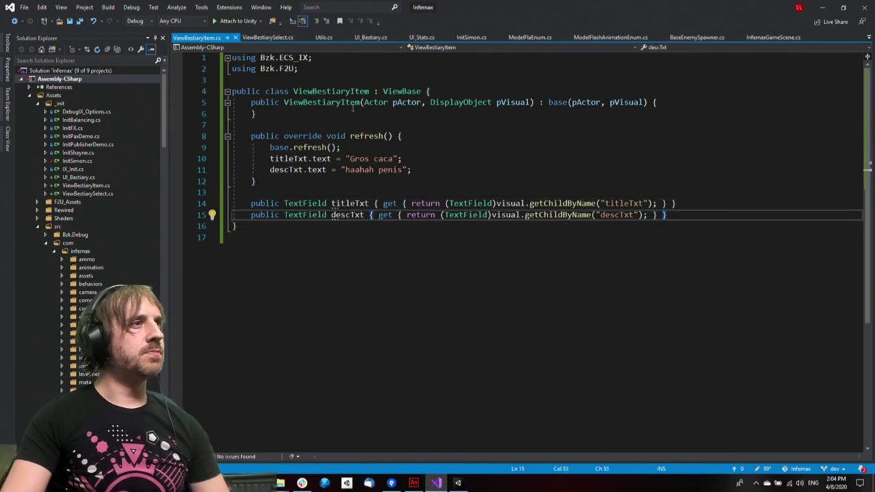
Review the ViewBestiaryItem class and the title and description assignments in its refresh() override
click(356, 114)
click(374, 160)
drag(415, 194, 393, 126)
click(399, 170)
double_click(357, 93)
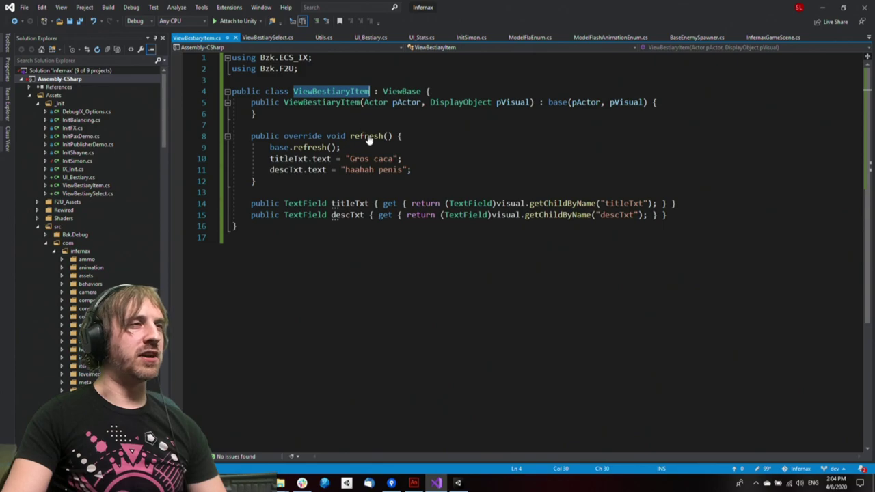
click(422, 147)
drag(428, 182, 294, 160)
click(403, 160)
click(461, 192)
drag(374, 160, 400, 165)
click(412, 169)
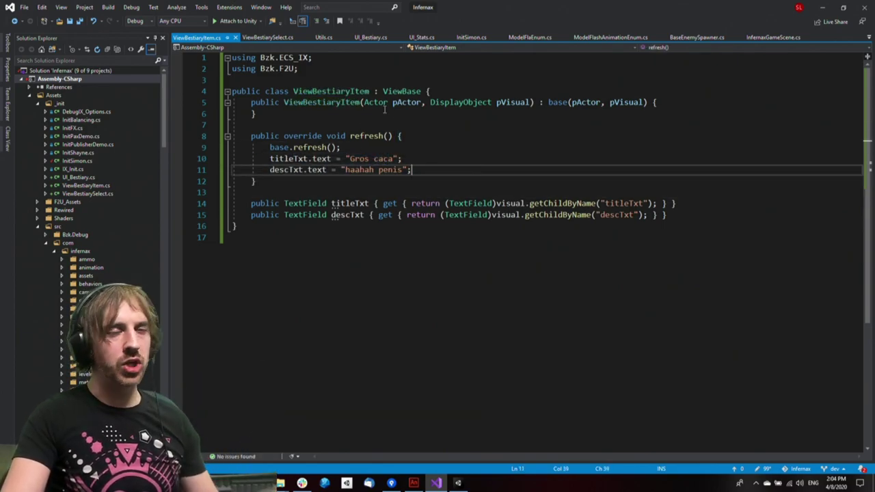
click(422, 136)
Switch to ViewBestiarySelect.cs and insert an empty line below the ui assignment in the constructor
click(281, 42)
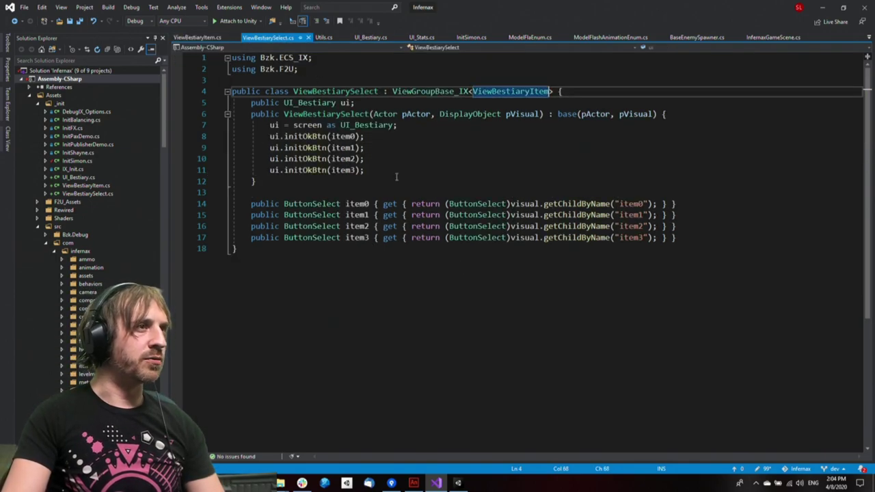
click(438, 250)
click(465, 169)
drag(465, 168, 366, 158)
click(364, 155)
key(Up)
key(Up)
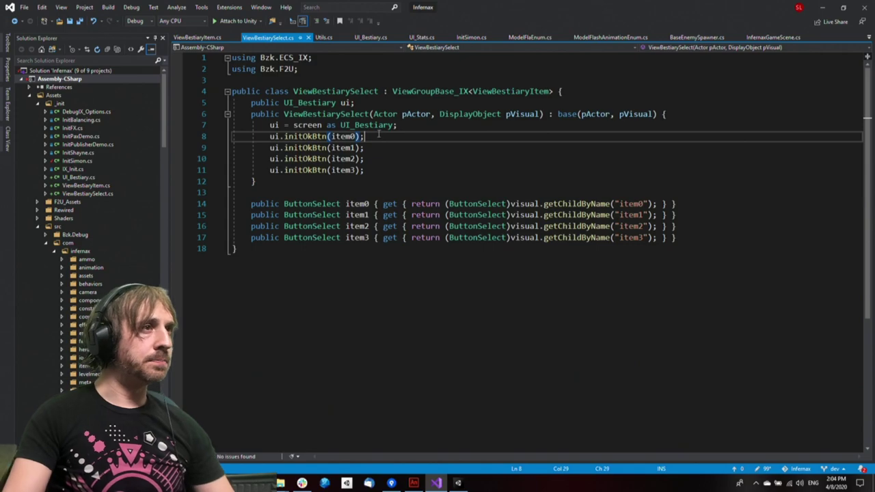
key(Up)
key(End)
key(Return)
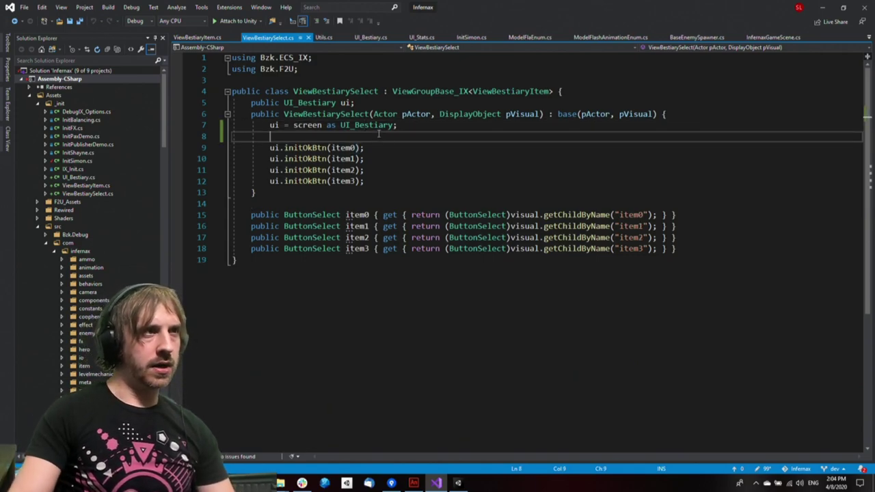
Add the call addView(new ViewBestiaryItem(this, item0)); on the new constructor line and save the file
text(addView)
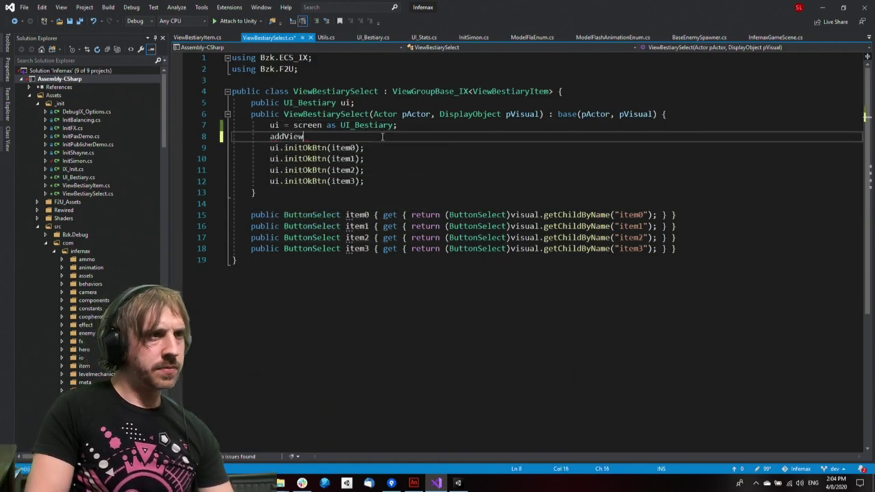
text((n)
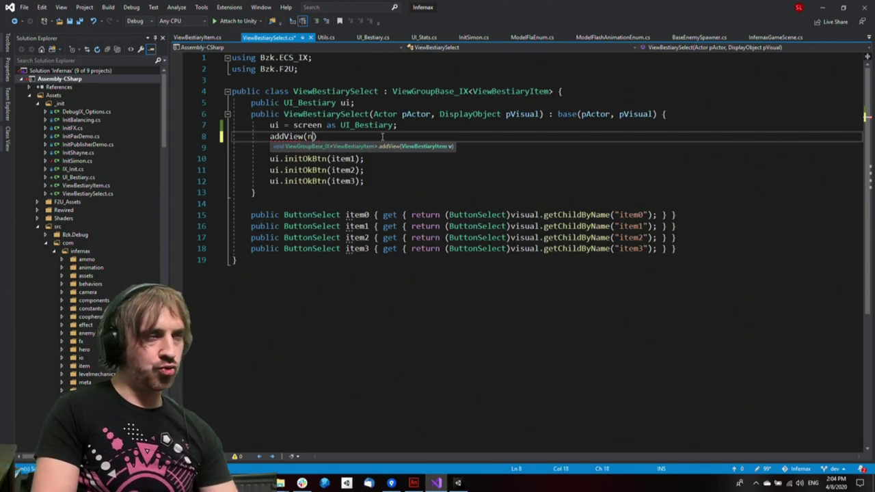
text(ew ViewBestiaryItem()
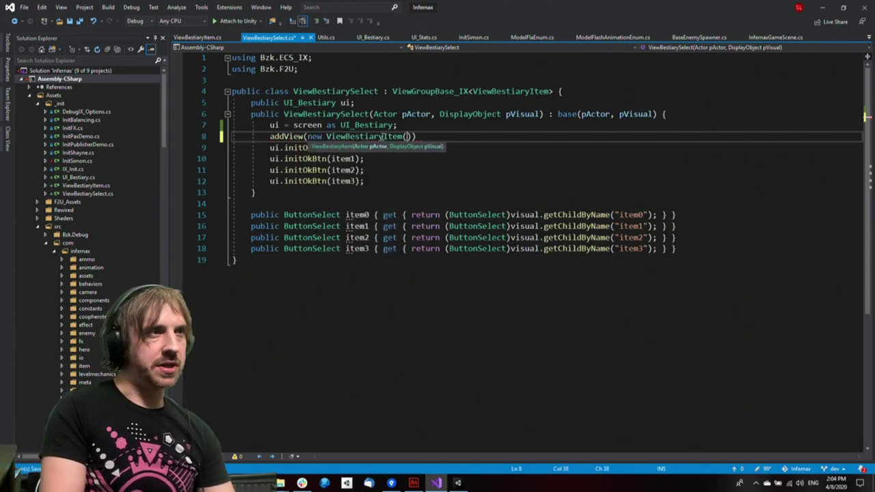
text(this, it)
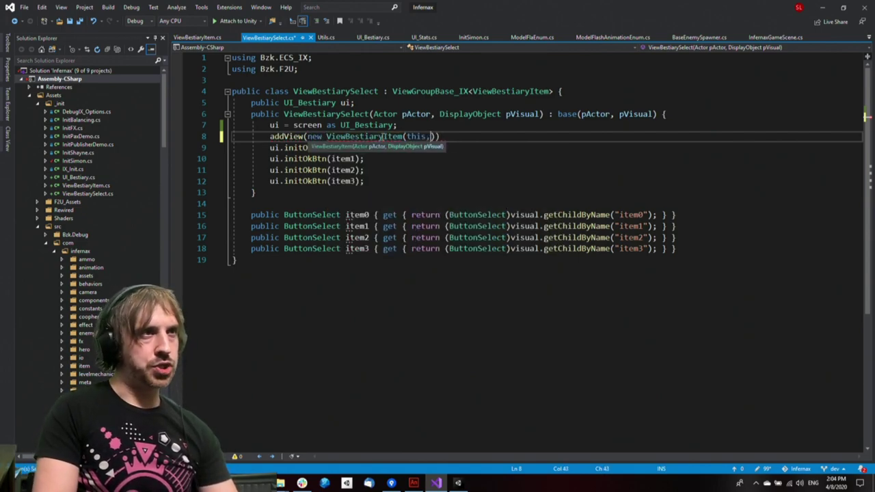
text(em)
key(Down)
key(Down)
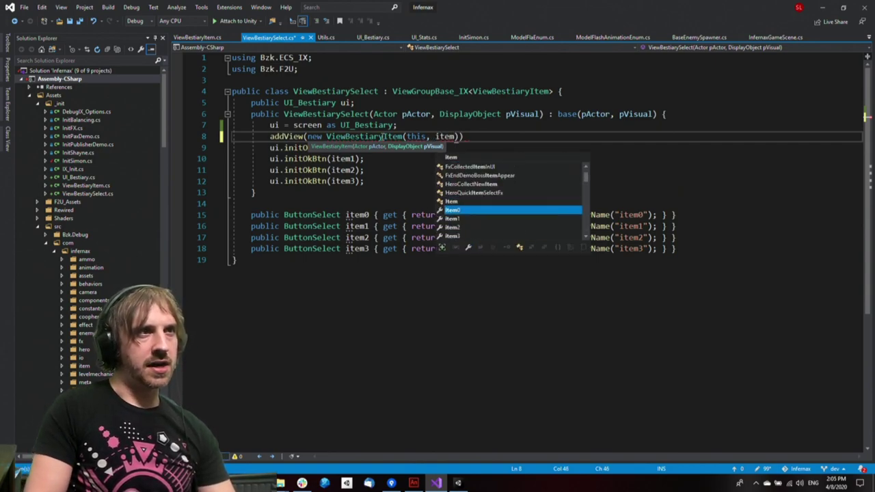
text(0));)
key(ctrl+s)
Delete the four ui.initOkBtn calls for item0 to item3 from the constructor
key(Down)
key(Down)
key(Down)
key(Down)
key(shift+Home)
key(shift+Up)
key(shift+Up)
key(shift+Up)
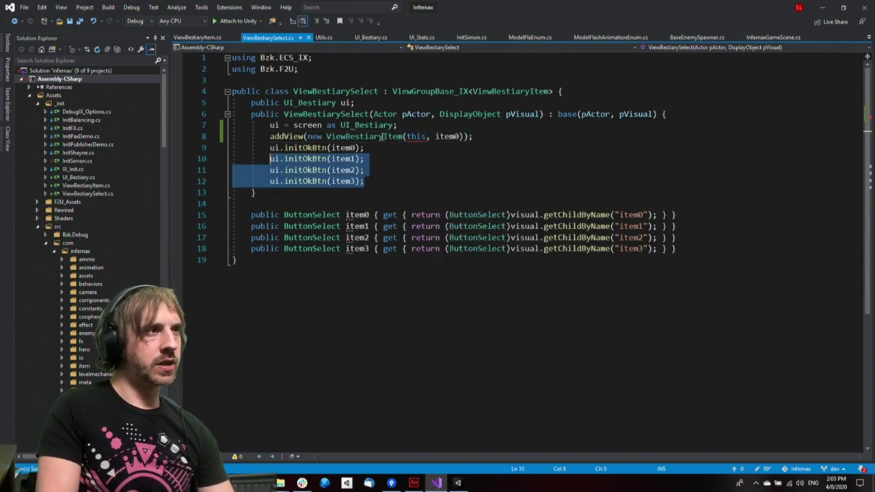
key(Delete)
Change the addView call to createView and pass ui instead of this as the ViewBestiaryItem's first argument
key(Up)
key(ctrl+shift+Right)
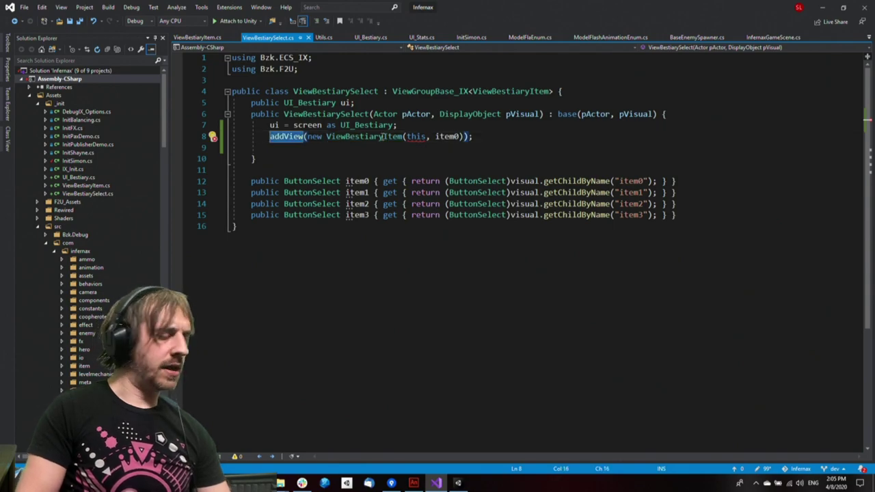
text(createView)
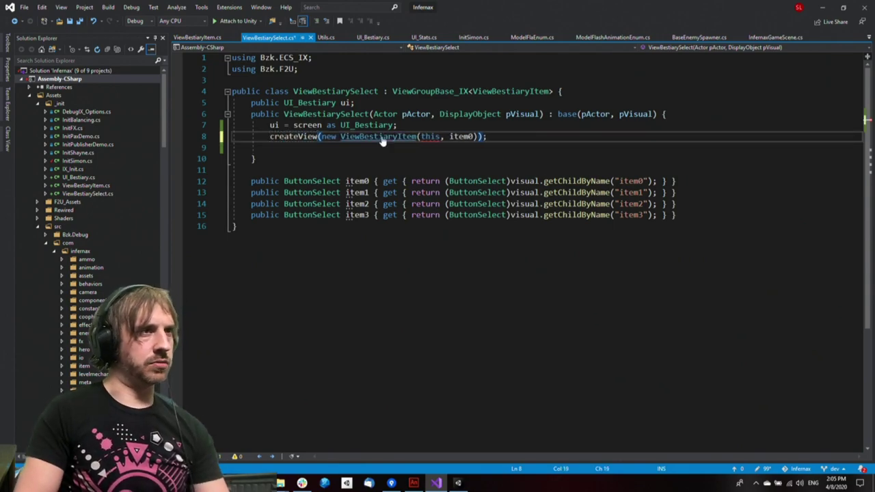
key(ctrl+period)
key(Escape)
key(ctrl+Right)
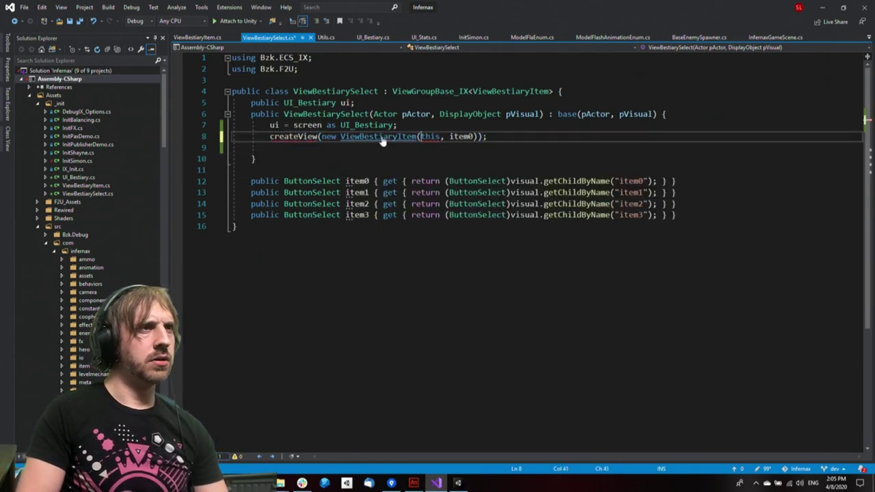
key(ctrl+shift+Right)
text(io)
key(BackSpace)
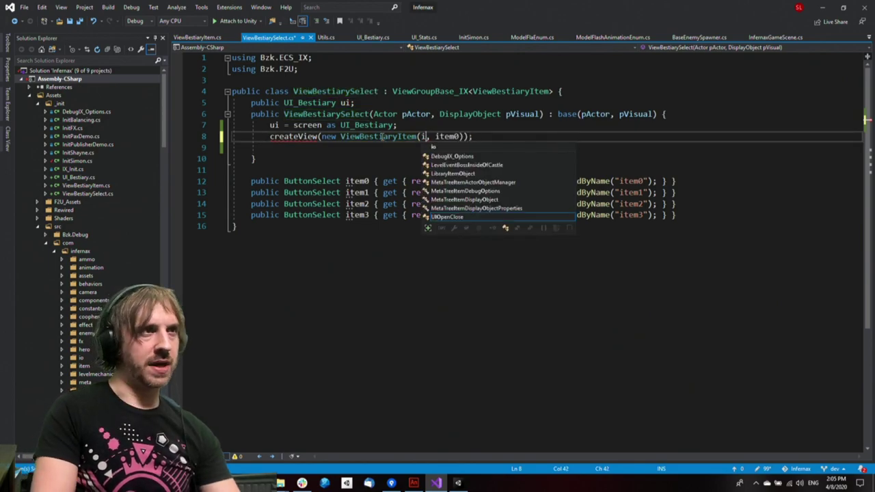
key(BackSpace)
text(ui)
Generate a createView method from the call and clear its placeholder exception body
key(Home)
key(ctrl+period)
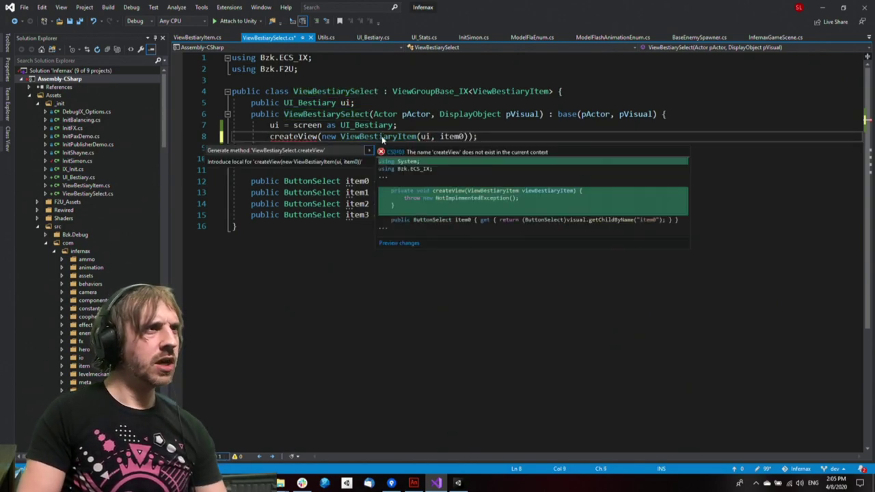
key(Return)
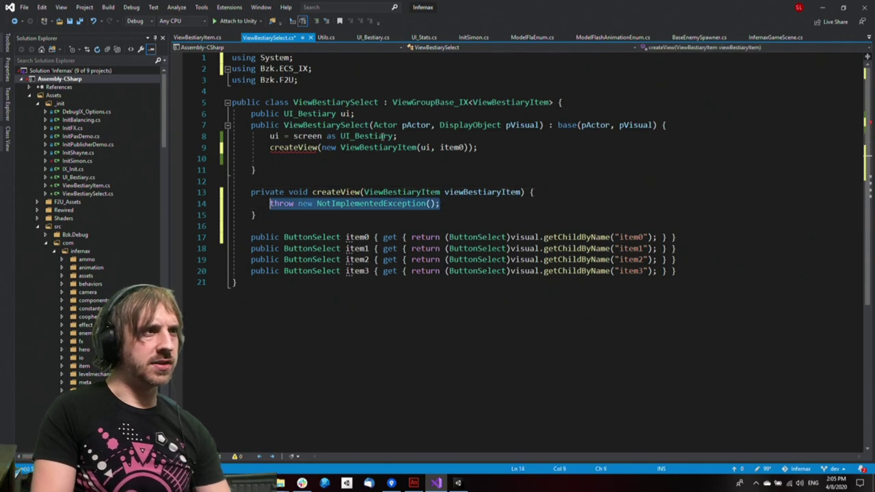
key(BackSpace)
Remove new ViewBestiaryItem(ui, from the createView call in the constructor, leaving item0 as its argument
key(Up)
key(Up)
key(Up)
key(Up)
key(Up)
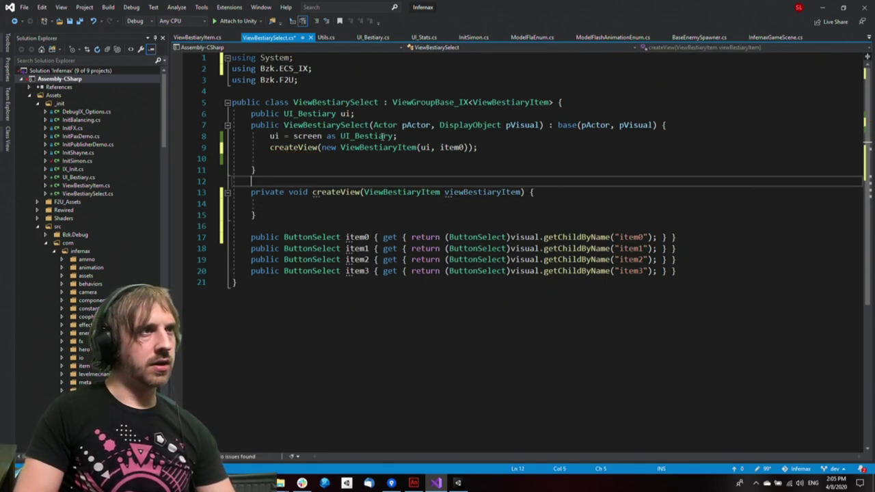
key(ctrl+Right)
key(ctrl+Right)
key(ctrl+shift+Right)
key(ctrl+shift+Right)
key(ctrl+shift+Right)
key(ctrl+shift+Right)
key(ctrl+shift+Right)
key(ctrl+shift+Right)
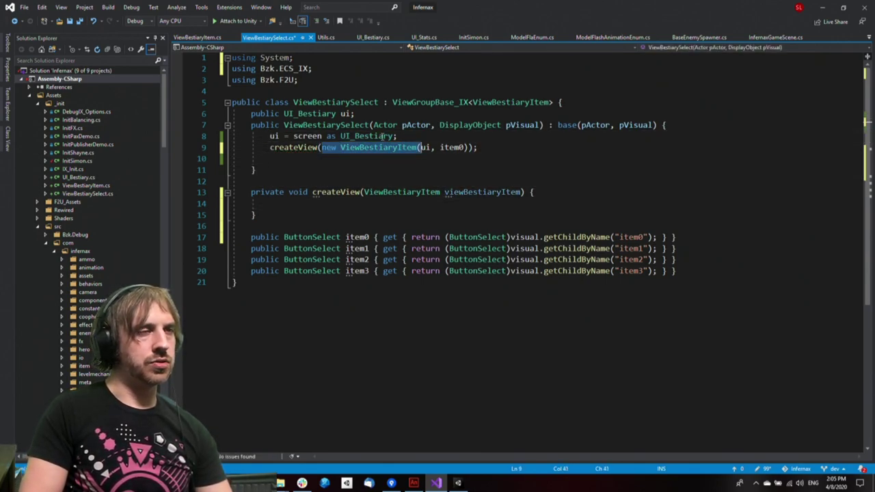
key(BackSpace)
Delete the generated createView method that takes a ViewBestiaryItem parameter
key(Down)
key(Down)
key(Down)
key(Down)
key(Down)
key(Down)
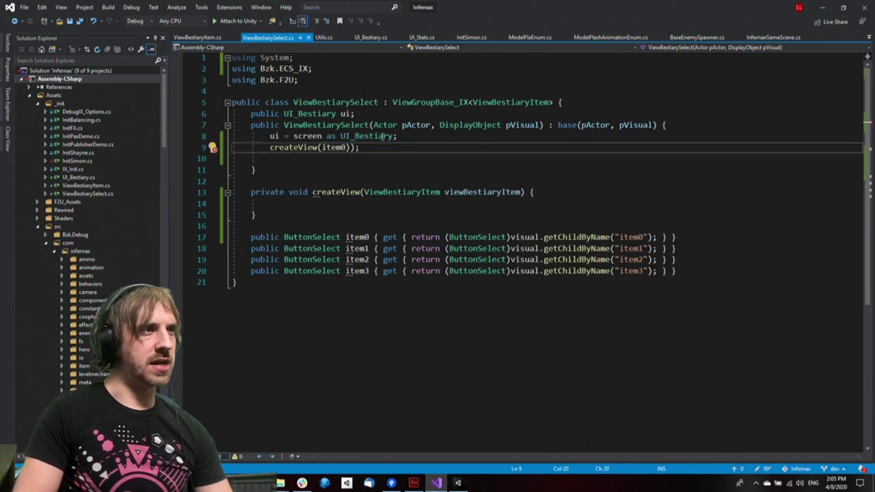
key(shift+Up)
key(shift+Up)
key(shift+Up)
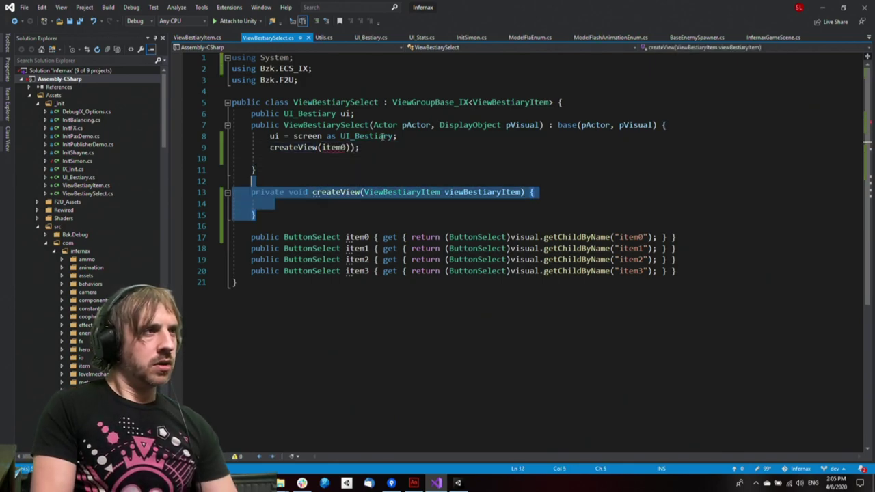
key(Delete)
key(Insert)
key(Insert)
key(BackSpace)
Remove the extra closing parenthesis so the constructor call reads createView(item0);
key(Up)
key(Up)
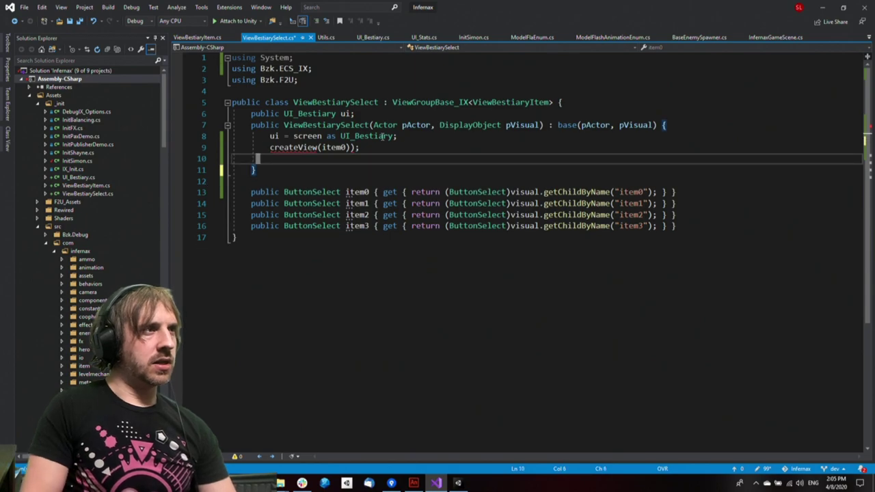
key(ctrl+Right)
key(ctrl+Right)
key(ctrl+period)
key(Escape)
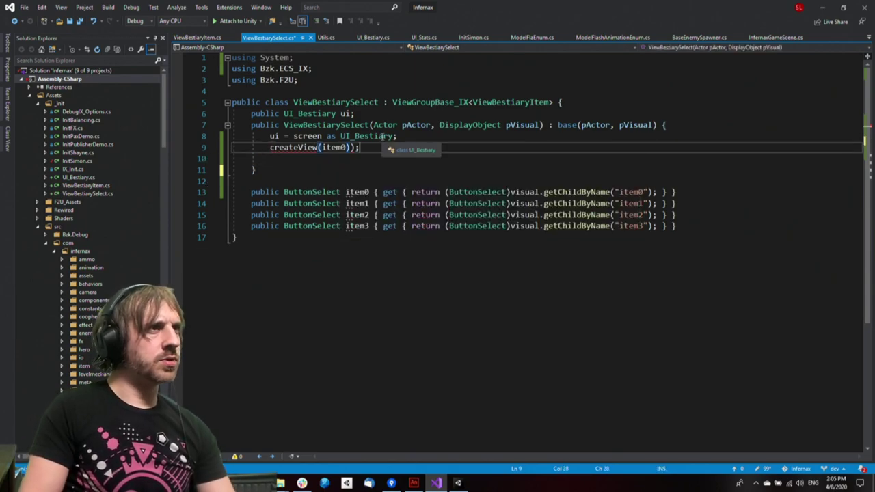
key(End)
key(ctrl+Right)
Generate a createView method taking a ButtonSelect from the call and start its body with new ViewBestiaryItem(ui,
key(ctrl+period)
key(Return)
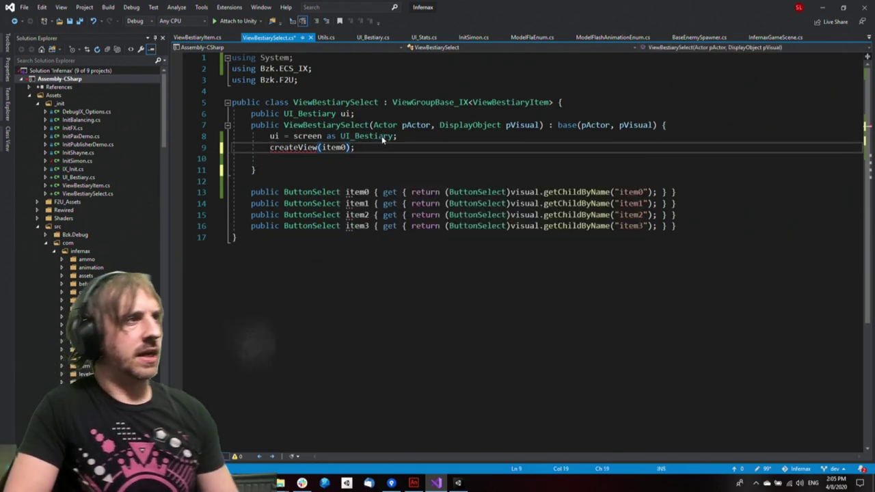
key(Down)
key(Down)
key(Down)
key(Down)
key(Down)
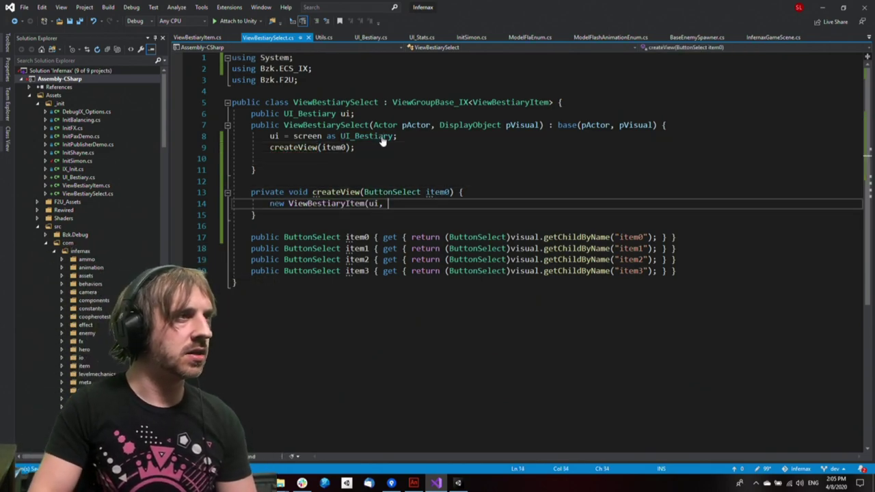
key(Home)
key(End)
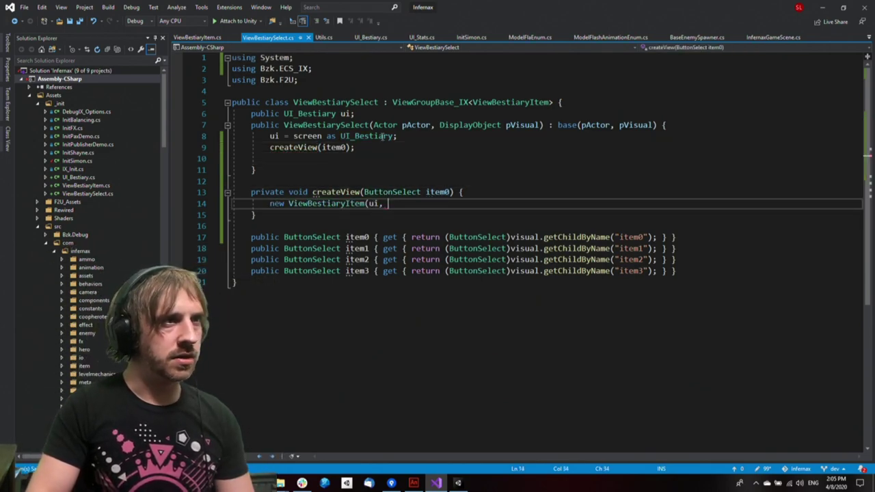
Rename createView's ButtonSelect parameter to pVisual and complete the body as new ViewBestiaryItem(ui, pVisual);
key(Up)
key(ctrl+Right)
key(ctrl+Right)
key(ctrl+shift+Left)
text(v)
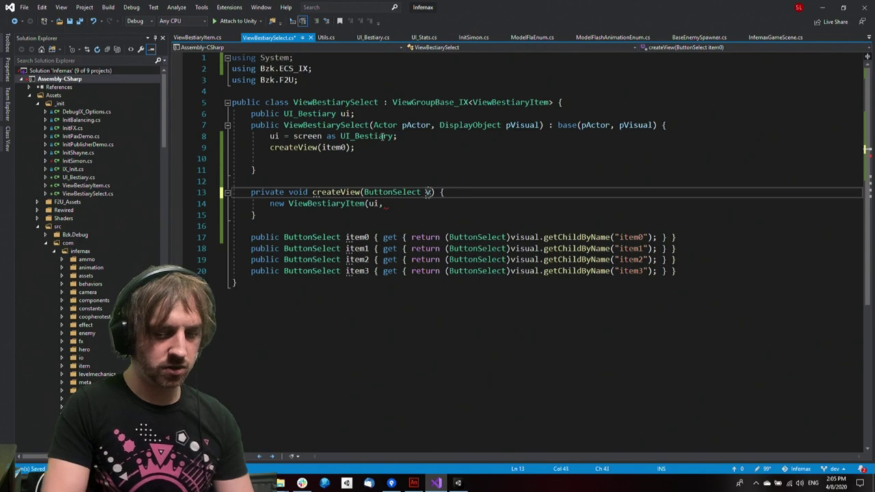
text(Visual)
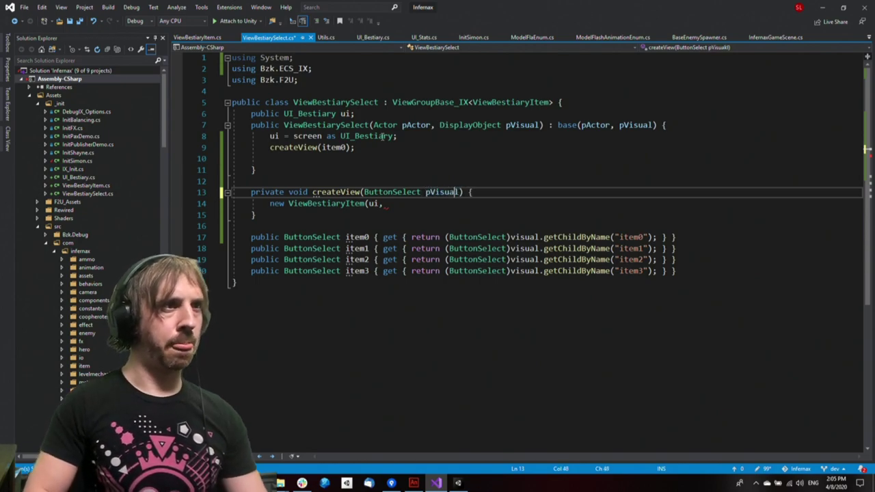
key(Down)
text(pVisual);)
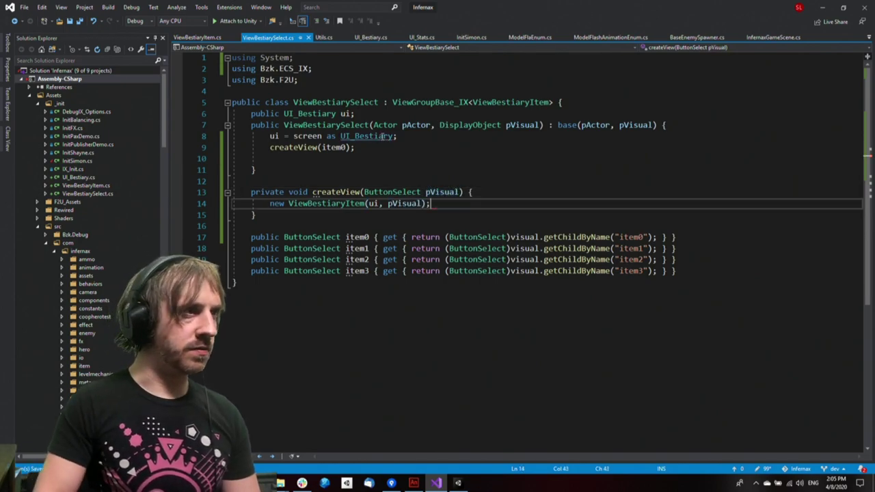
Store the new ViewBestiaryItem in var result, add a return result line below it, and save
key(Home)
text(var result =)
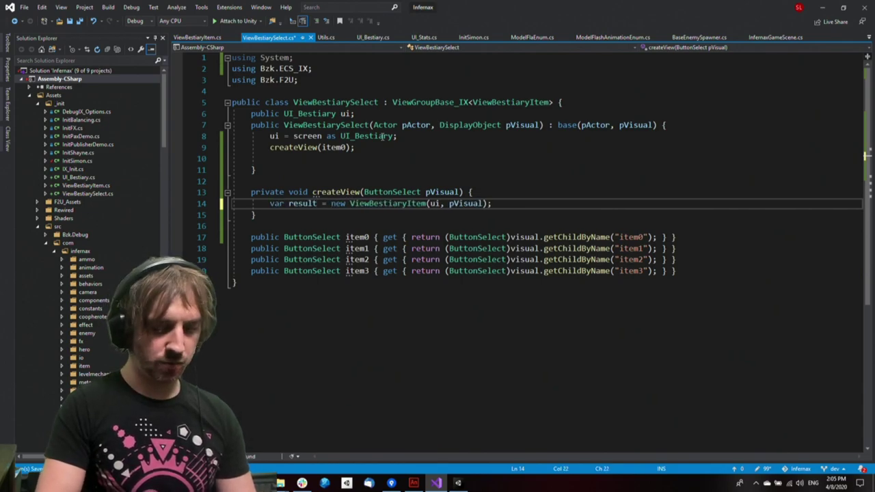
key(End)
key(Return)
text(ret)
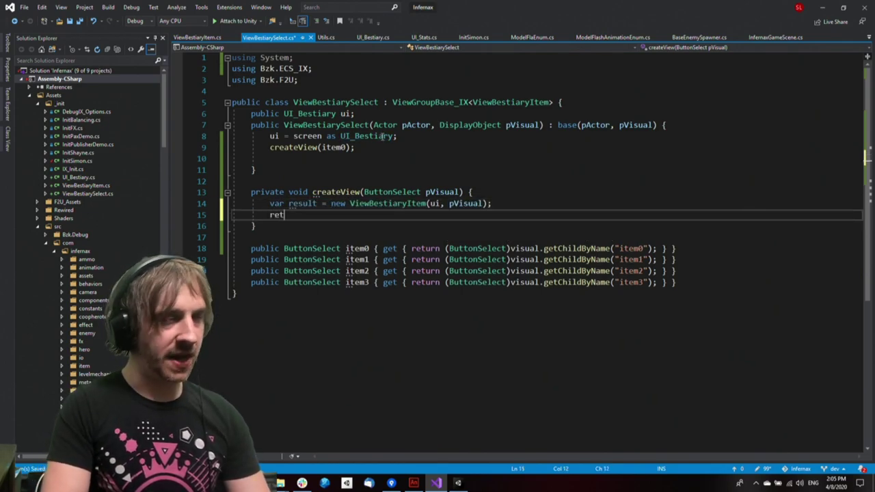
text(urn)
text(result)
key(ctrl+s)
Change createView's return type from void to ViewBestiaryItem and save the file
key(Up)
key(Up)
key(ctrl+Right)
key(Down)
key(ctrl+Left)
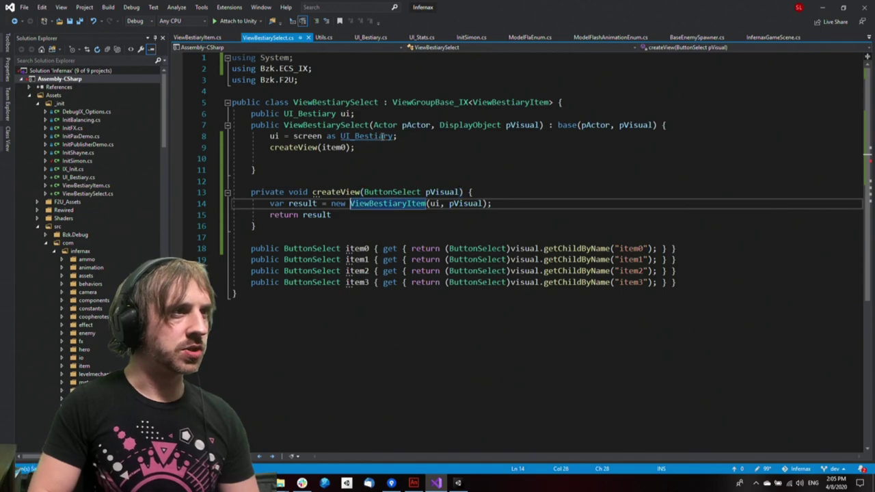
key(ctrl+shift+Right)
key(ctrl+c)
key(Up)
key(ctrl+Left)
key(ctrl+Left)
key(ctrl+Left)
key(ctrl+Left)
key(ctrl+shift+Right)
key(shift+Left)
key(ctrl+v)
key(ctrl+s)
Add the missing semicolon after return result and save the file
key(ctrl+Down)
key(Down)
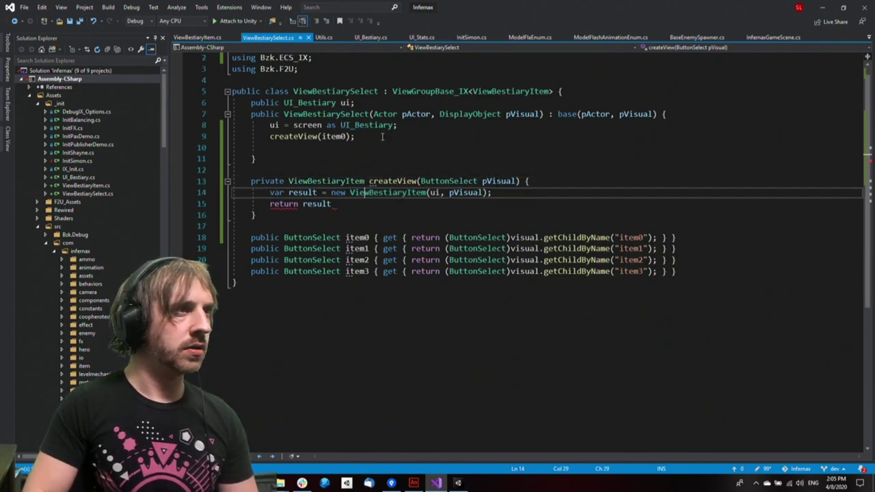
key(Down)
key(End)
text(;)
key(ctrl+s)
Insert a line with result.visualBtn between the ViewBestiaryItem creation and the return statement in createView
key(Up)
key(End)
key(Return)
key(ctrl+space)
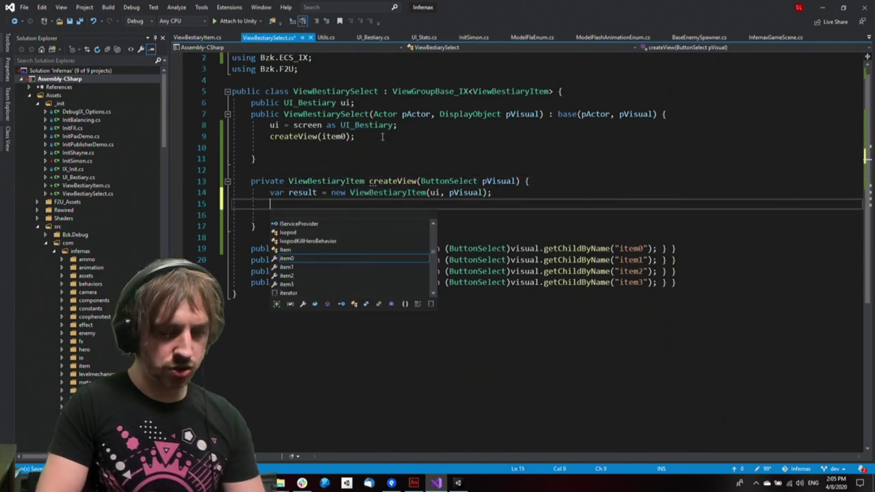
text(result.)
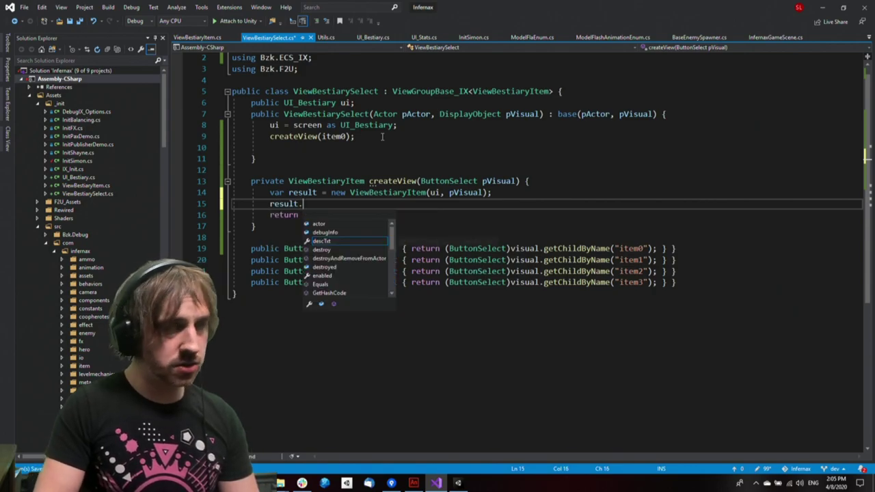
text(visu)
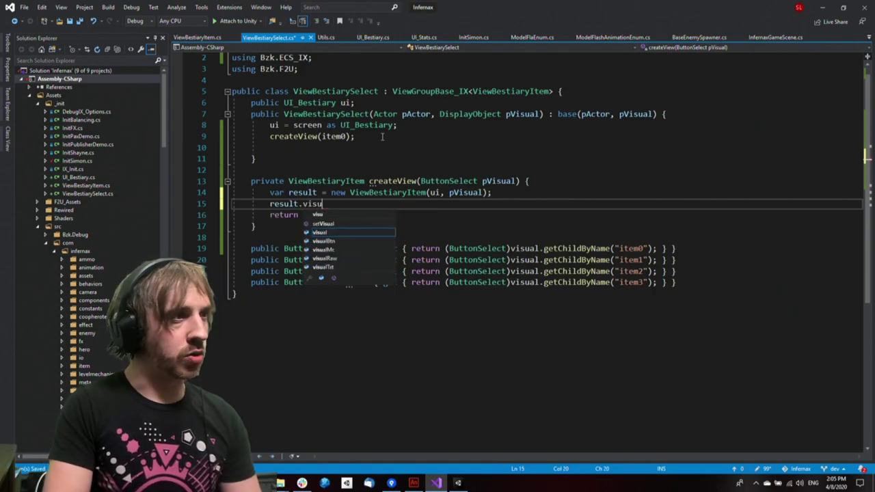
text(al)
key(Down)
key(Down)
key(Return)
Wrap the new line's expression as ui.initOkBtn(result.visualBtn); and save the file
key(Home)
key(ctrl+space)
text(ui)
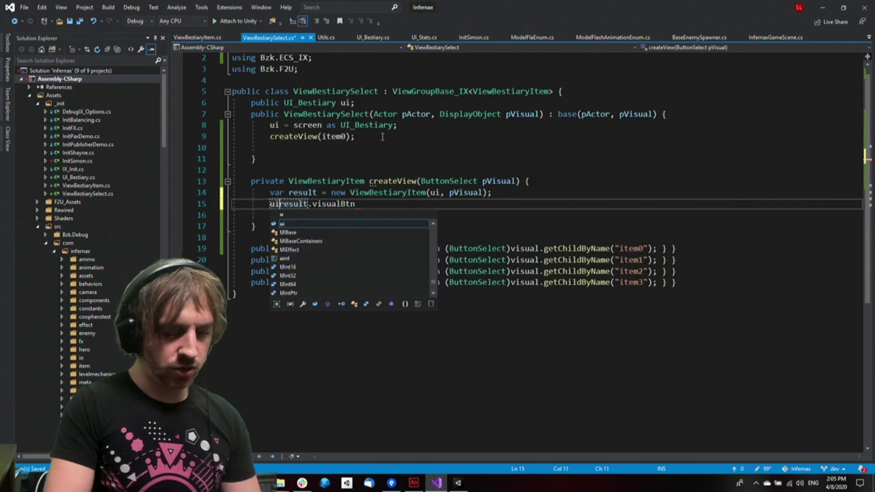
text(.Init)
key(Left)
key(ctrl+space)
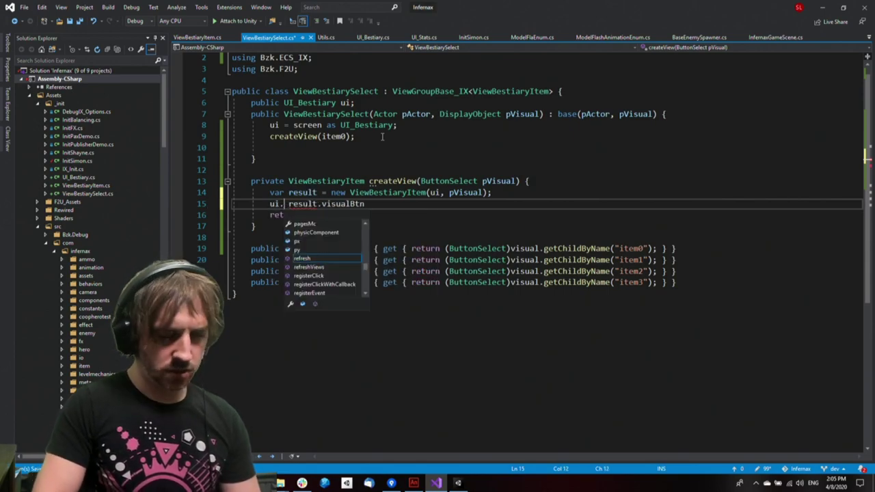
text(Init)
key(Down)
key(Up)
key(Return)
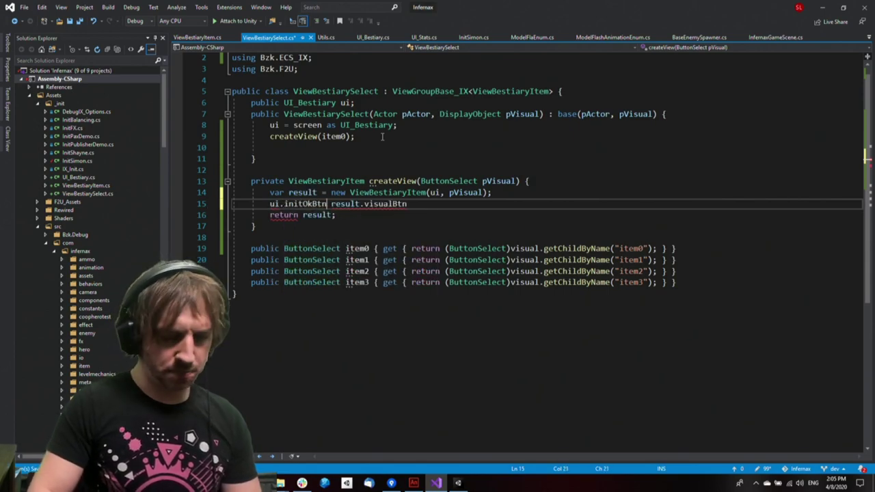
text(()
key(Delete)
key(End)
text();)
key(ctrl+s)
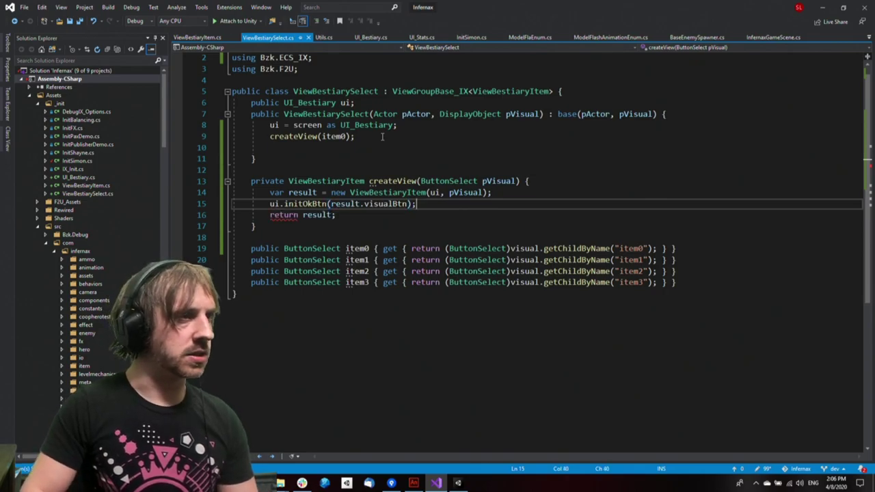
key(Down)
key(Up)
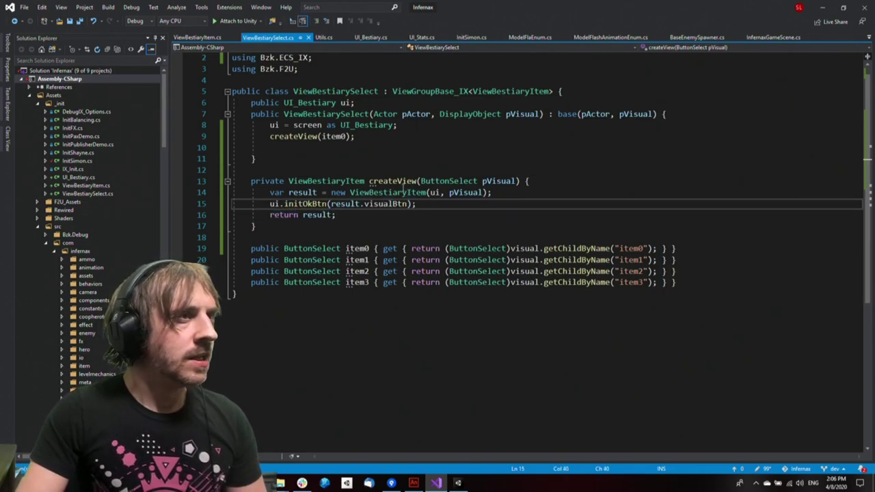
Duplicate the createView(item0); line three times in the ViewBestiarySelect constructor
double_click(402, 183)
key(ctrl+c)
click(514, 228)
click(381, 137)
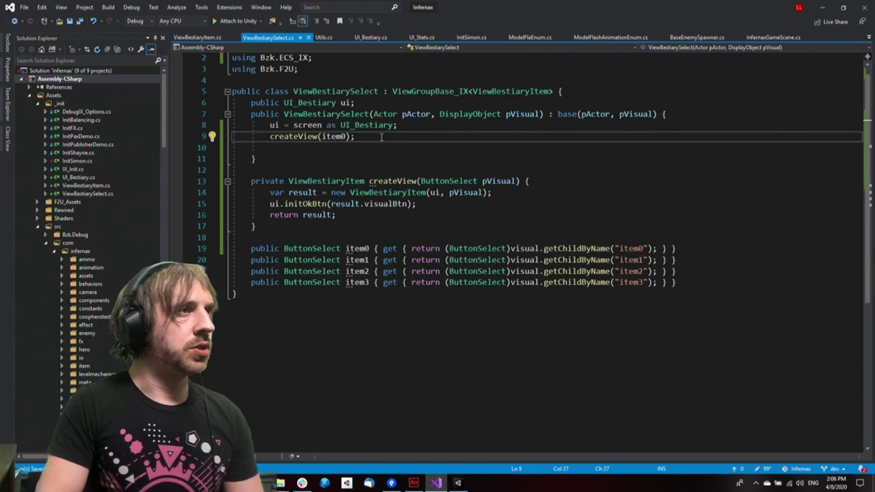
key(shift+Home)
key(ctrl+c)
key(End)
key(Return)
key(ctrl+v)
key(Return)
key(ctrl+v)
key(Return)
key(ctrl+v)
Change the arguments of the three copied createView calls to item1, item2 and item3, and save
key(Up)
key(Up)
key(Left)
key(Left)
key(BackSpace)
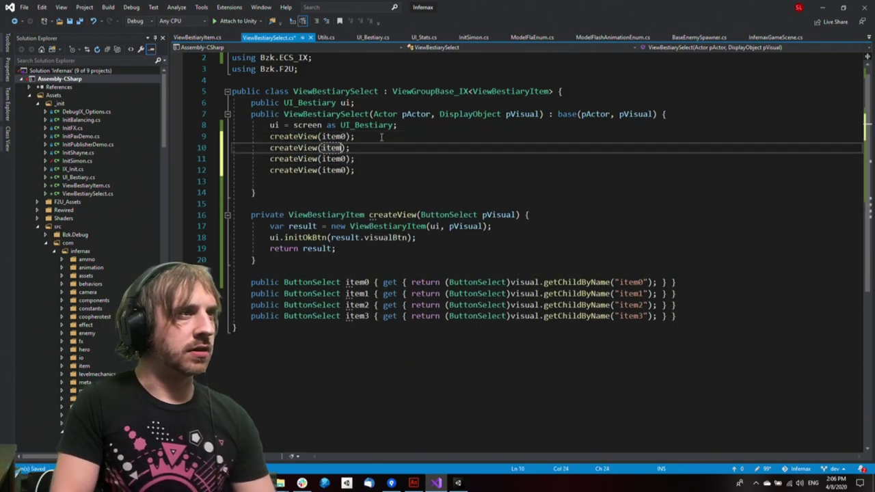
text(1)
key(Down)
key(BackSpace)
text(2)
key(Down)
key(ctrl+s)
Switch to Animate and export IX_Interfaces_Bestiary with Flash2Unity
key(alt+Tab)
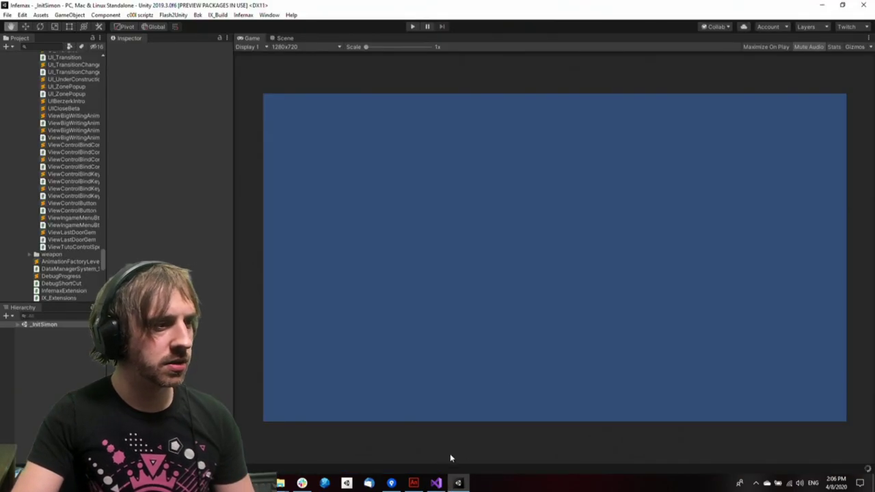
key(alt+Tab)
click(414, 482)
key(ctrl+s)
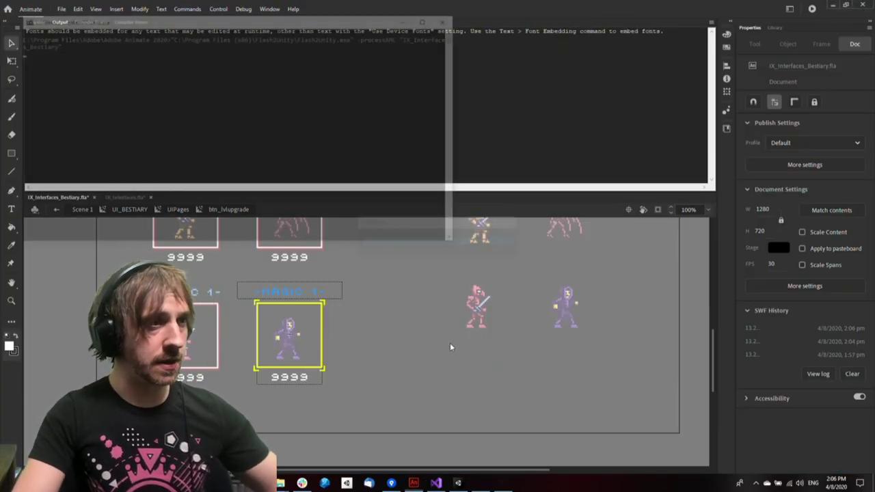
click(472, 252)
Run the game in Unity, test moving the selection between the four bestiary items, and stop it
click(458, 483)
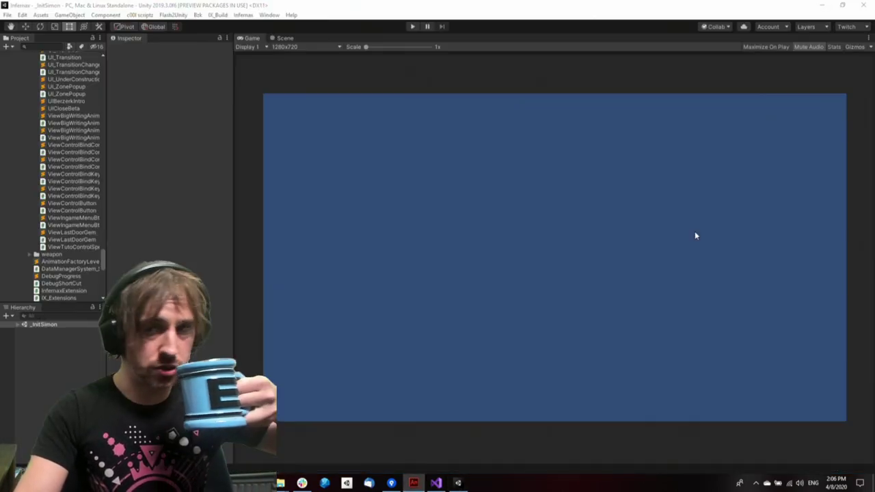
key(ctrl+p)
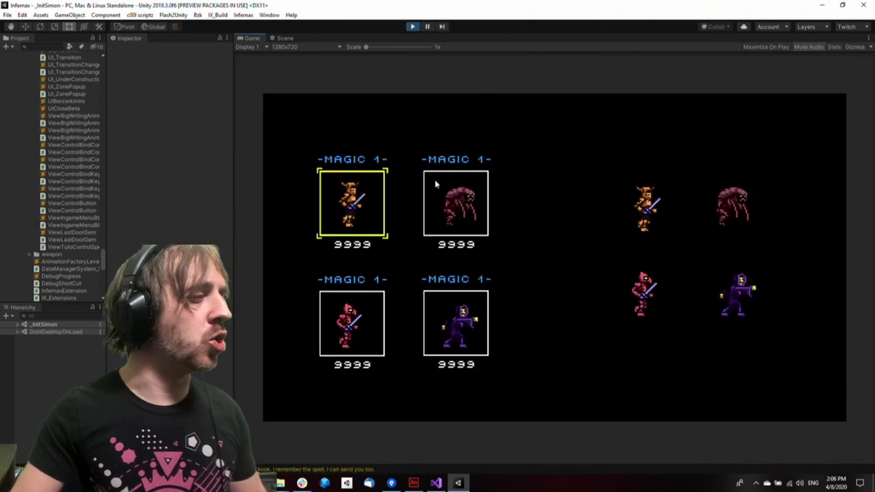
key(Down)
key(Down)
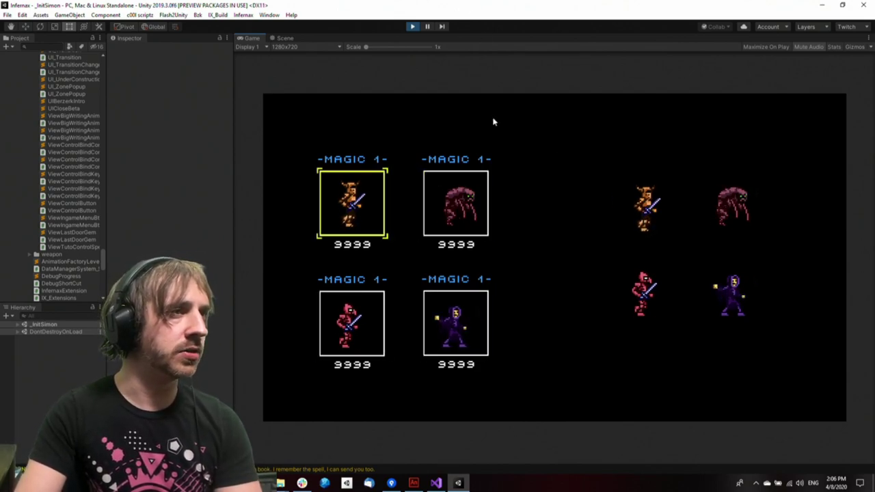
key(Right)
key(Right)
key(Left)
key(Right)
key(Right)
key(Left)
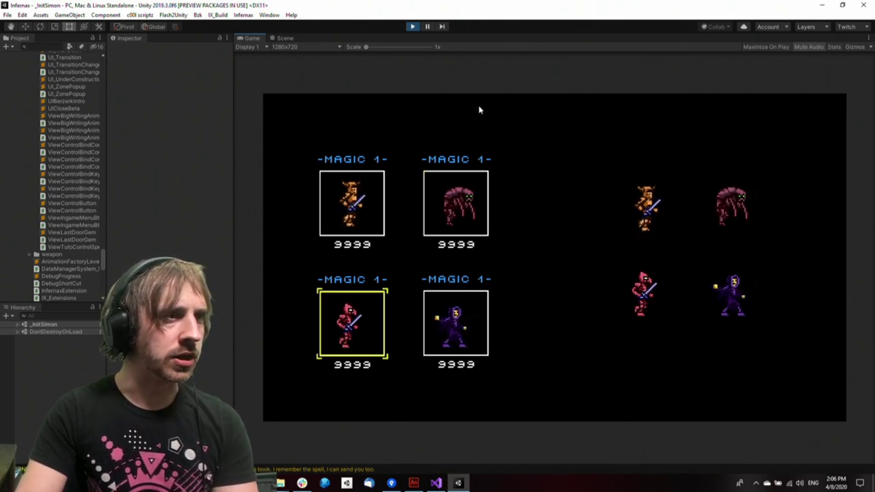
click(413, 26)
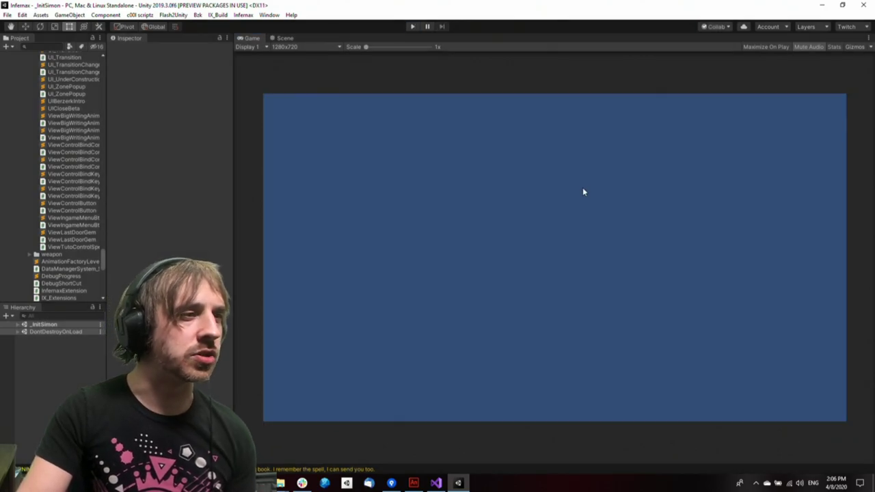
Switch to Visual Studio and add refresh(); after the viewSelect creation in the UI_Bestiary constructor, saving the file
key(alt+Tab)
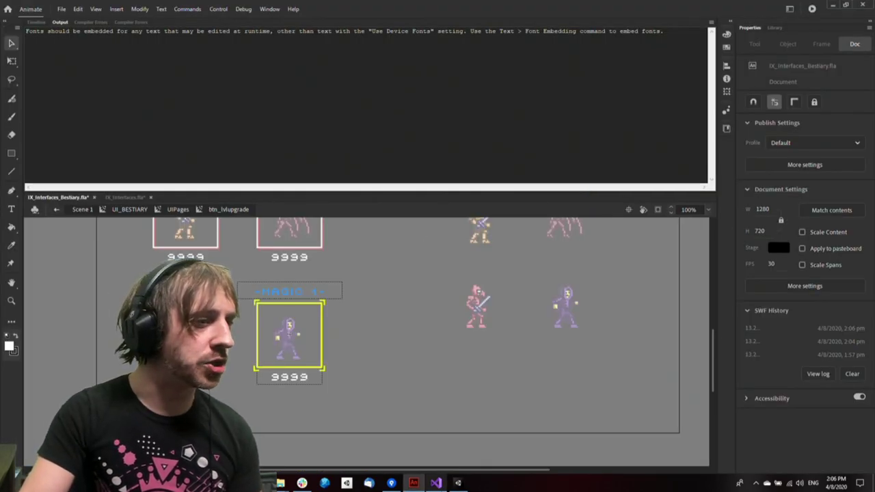
key(alt+Tab)
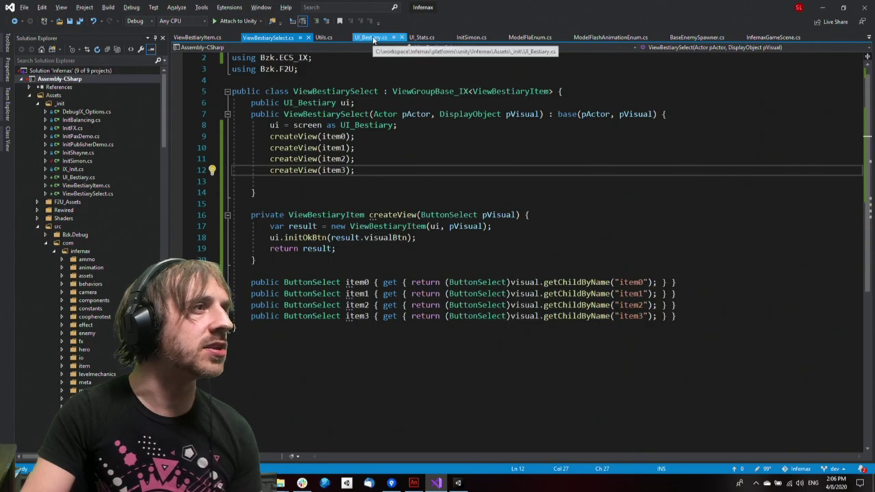
click(372, 36)
click(546, 131)
key(Return)
key(Return)
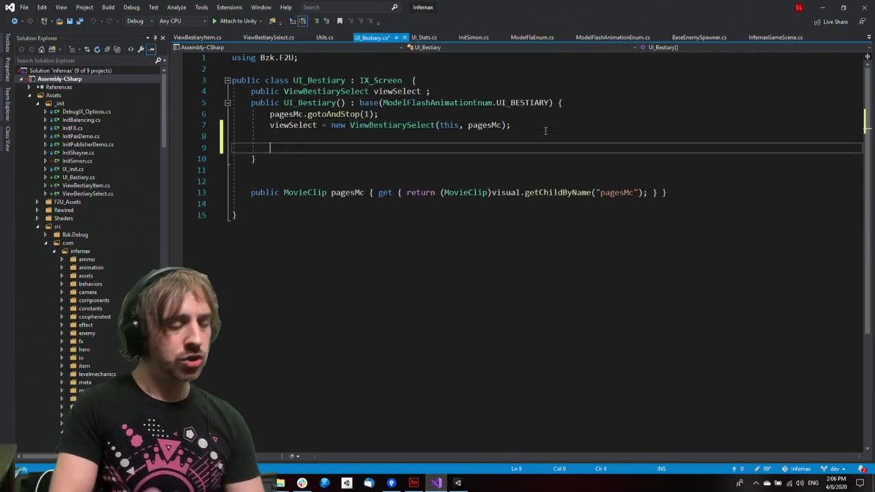
text(refresh();)
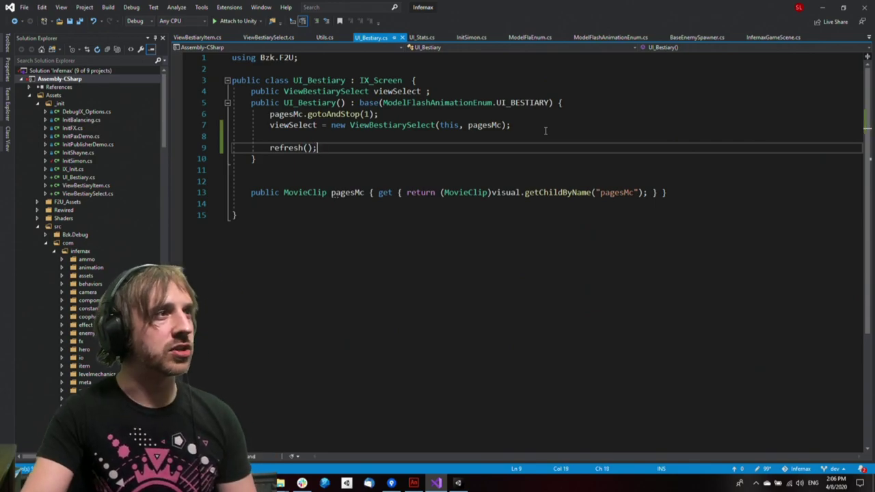
Run the game in Unity again, check the bestiary item texts while moving the selection, and stop it
key(alt+Tab)
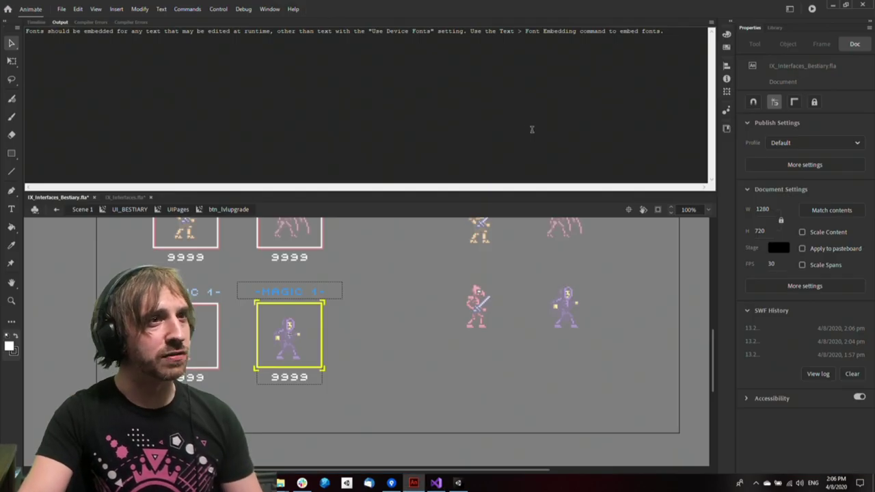
click(458, 483)
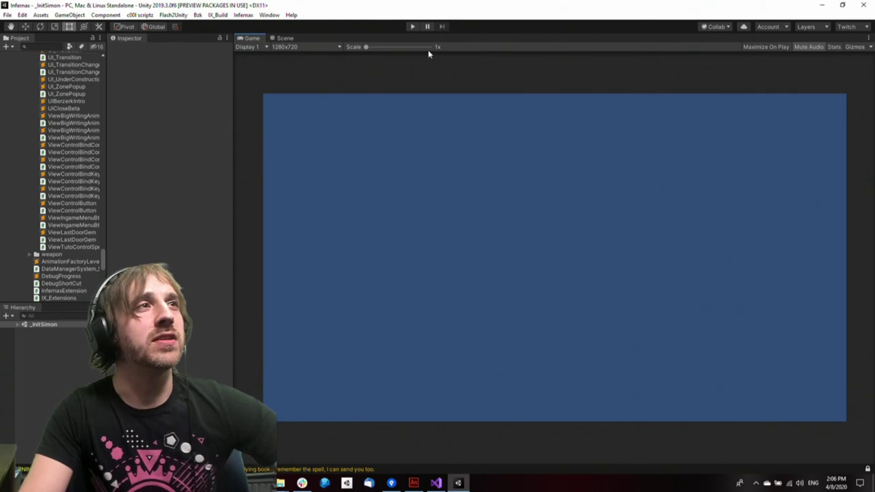
click(413, 27)
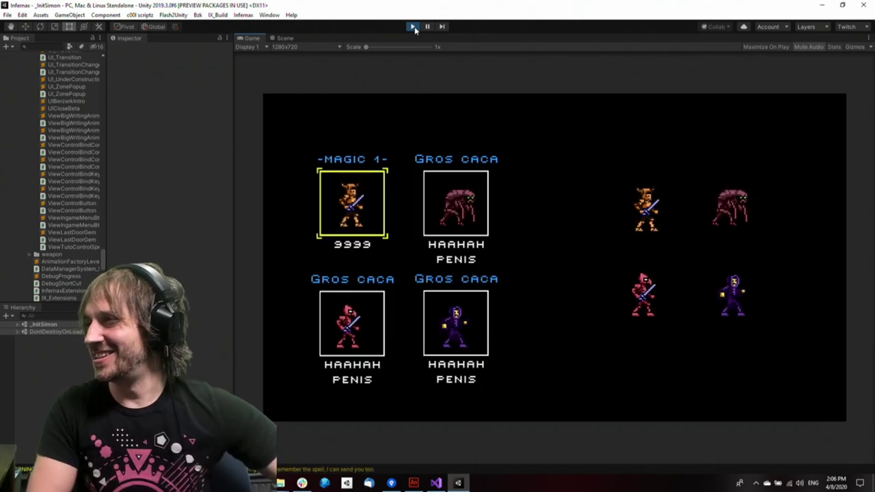
key(Left)
key(Right)
key(Right)
key(Left)
key(Left)
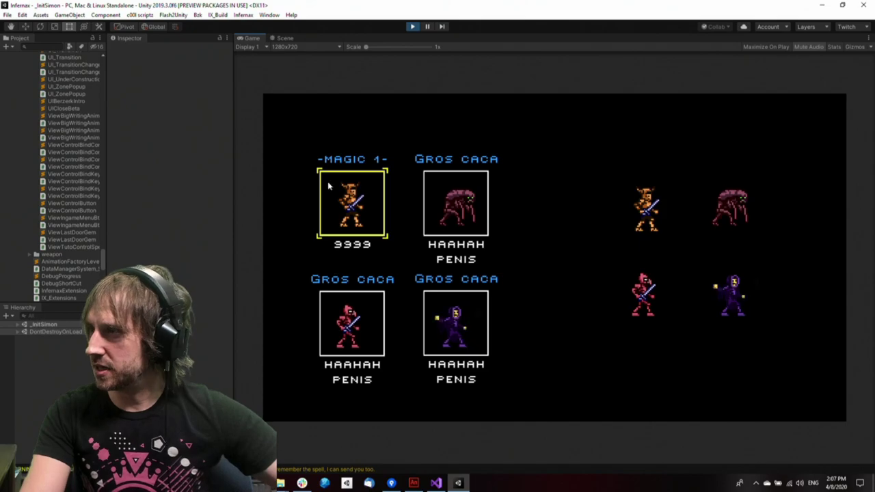
click(413, 27)
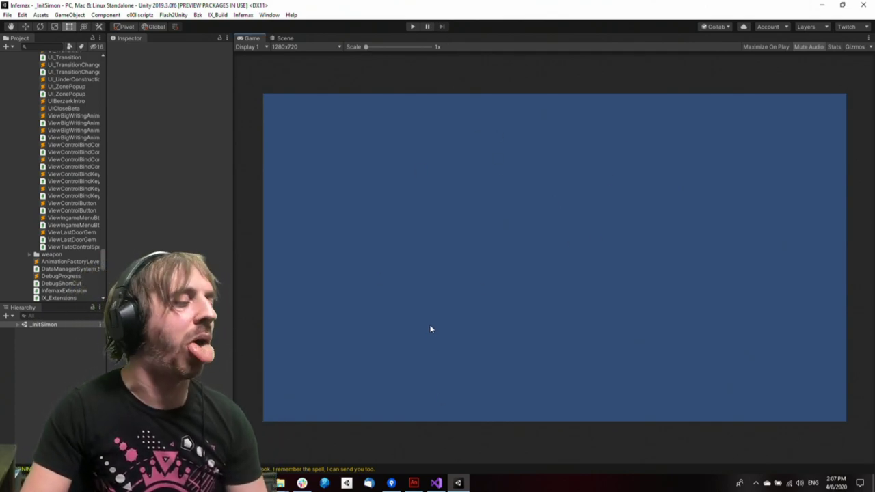
Switch to Animate, open the first item's btn_lvlupgrade symbol, and inspect its titleTxt and descTxt fields on the selected frames
click(414, 482)
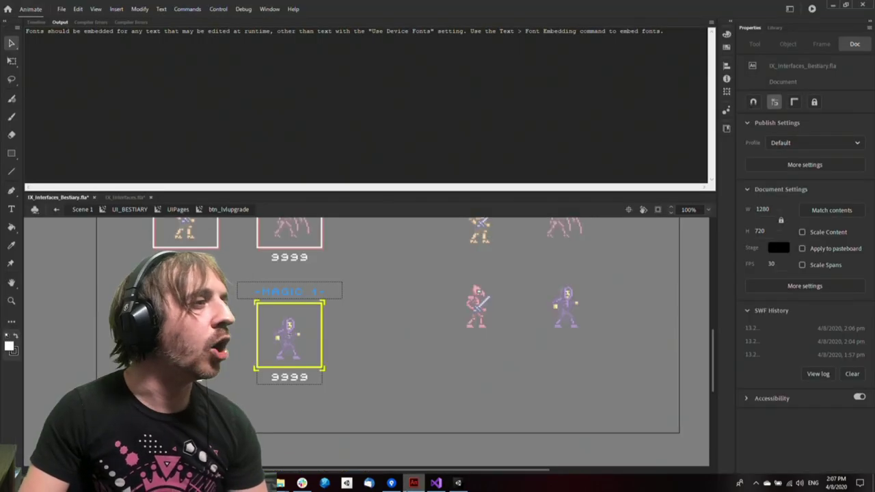
click(351, 261)
drag(375, 263, 471, 324)
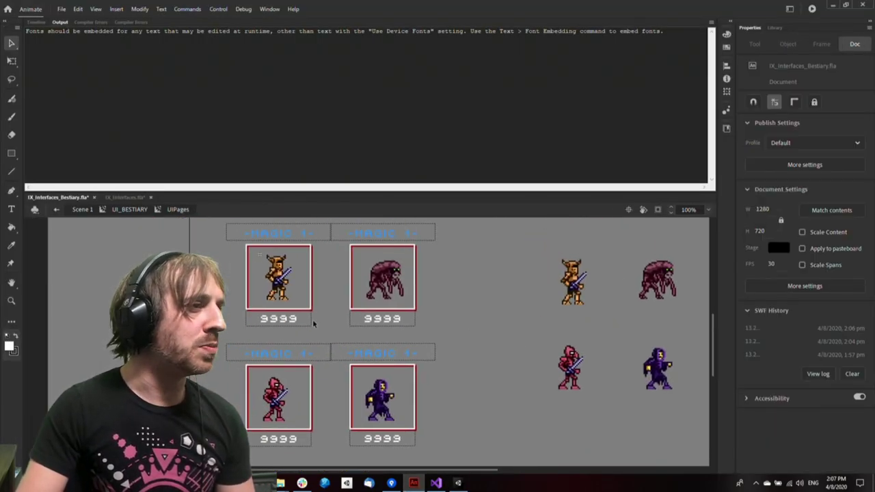
click(285, 323)
double_click(293, 326)
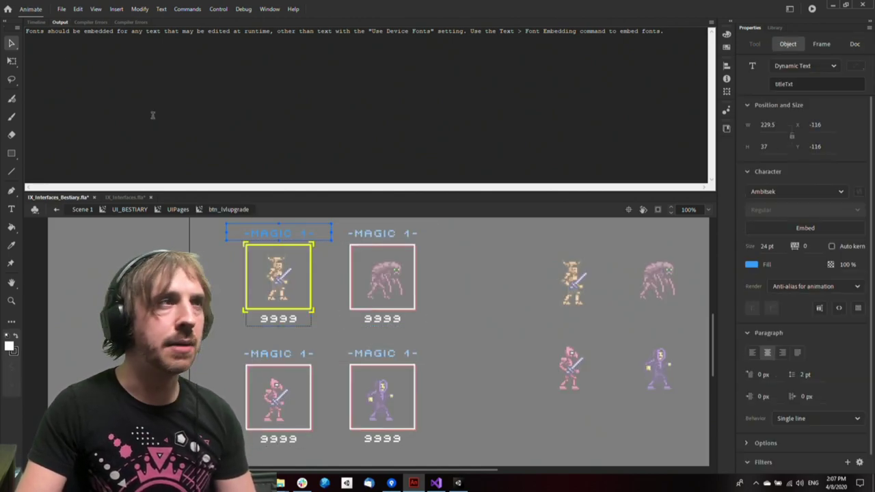
click(36, 22)
mouse_move(273, 56)
mouse_down()
mouse_move(235, 57)
mouse_move(284, 58)
mouse_up()
click(294, 323)
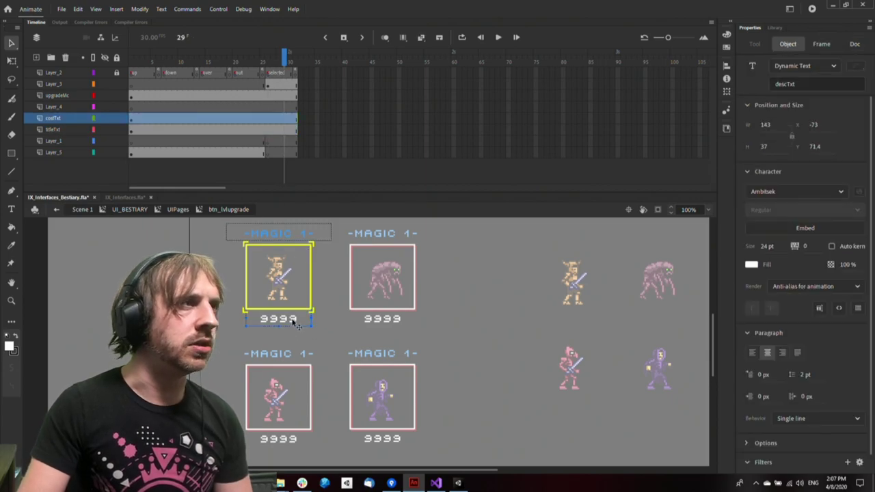
Try deleting elements from the first item's selected state, starting with its title text, and undo each deletion
click(308, 236)
key(Delete)
key(ctrl+z)
click(297, 312)
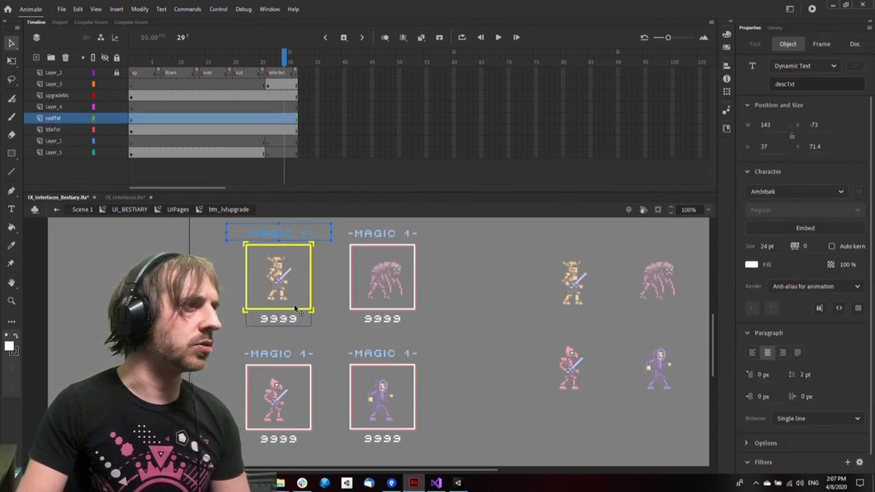
key(Delete)
key(ctrl+z)
drag(265, 61, 279, 62)
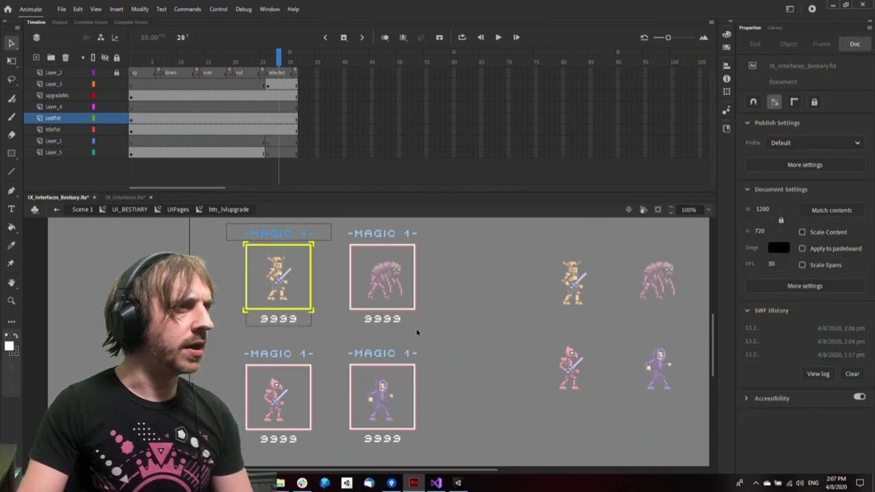
Switch to Visual Studio and trace the code from UI_Bestiary through ViewBestiarySelect's createView to ViewBestiaryItem's refresh method
click(458, 483)
click(436, 483)
click(390, 171)
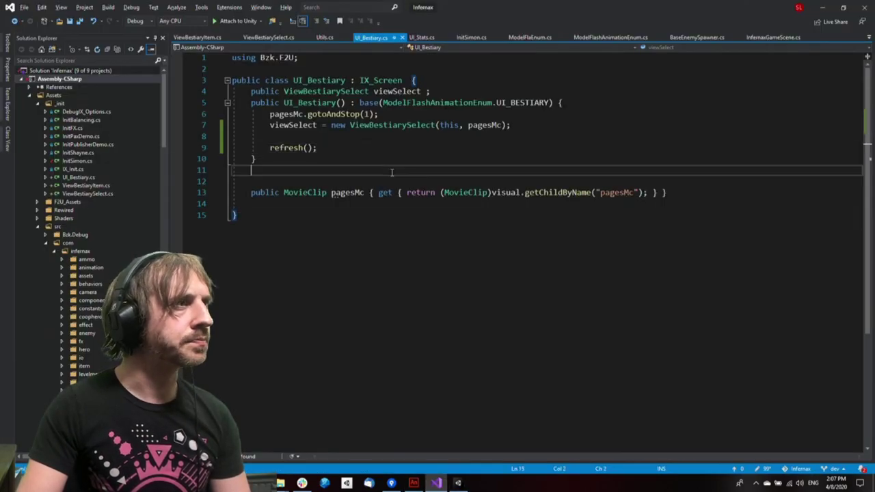
click(388, 141)
ctrl+click(401, 130)
click(308, 193)
ctrl+click(300, 181)
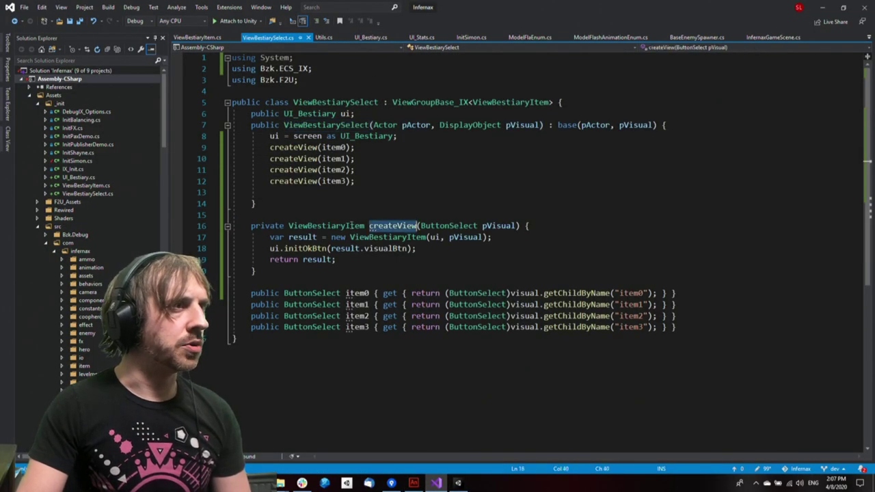
ctrl+click(404, 241)
click(381, 245)
click(363, 192)
key(Up)
key(shift+Up)
key(shift+Up)
key(shift+Up)
click(374, 192)
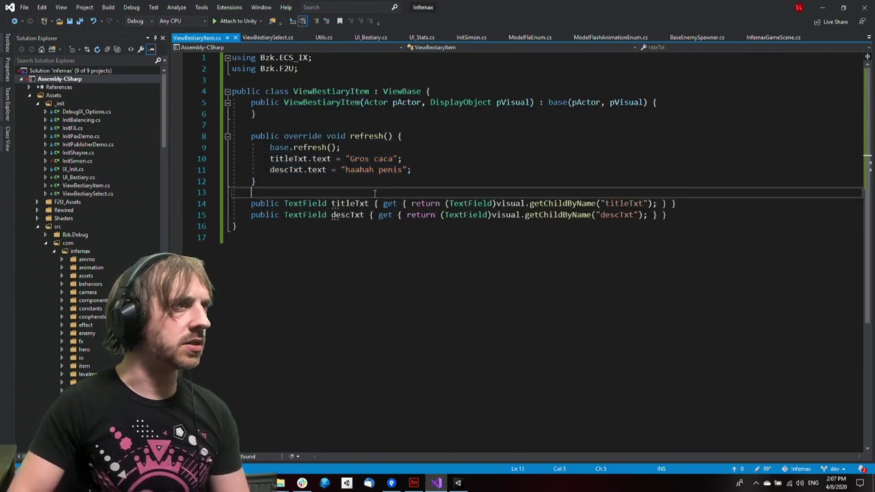
Go back to UI_Bestiary.cs and remove the refresh() call from the UI_Bestiary constructor
key(ctrl+minus)
key(ctrl+minus)
key(ctrl+minus)
key(ctrl+minus)
key(Down)
key(Down)
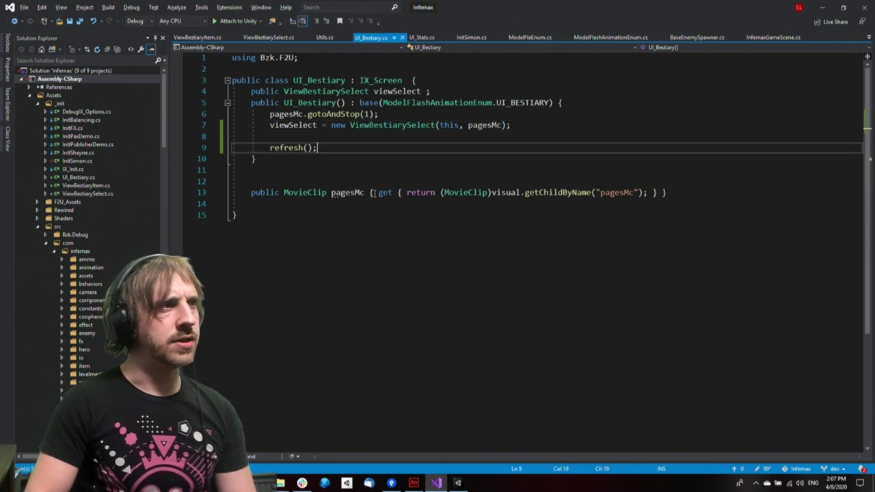
key(shift+Home)
key(BackSpace)
Add a public start() override to UI_Bestiary that calls base.start() and refresh()
key(Down)
key(Return)
key(Return)
text(override void start)
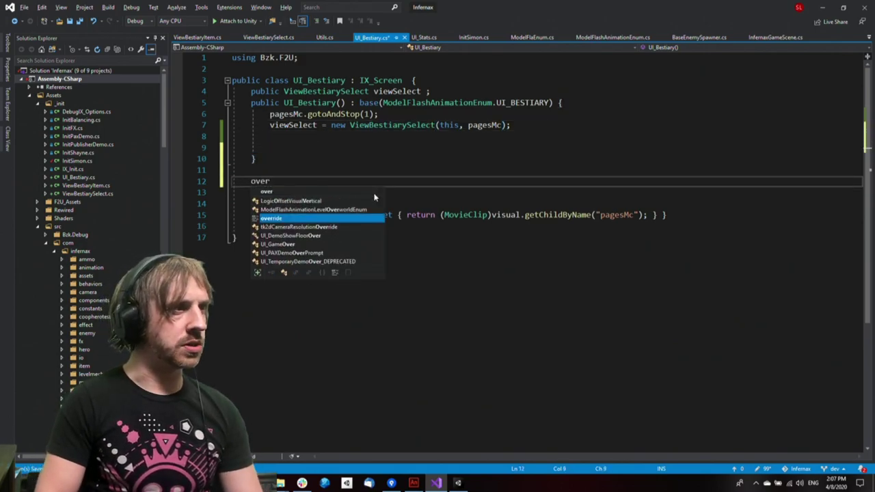
key(Return)
key(Return)
text(refresh();)
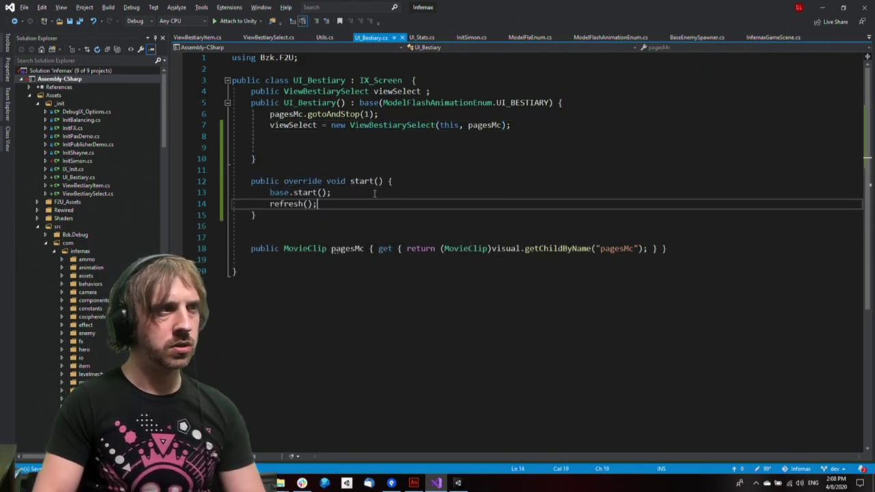
Switch to Unity, run the game to check the bestiary item texts while moving the selection, and stop it
key(alt+Tab)
key(alt+Tab)
key(alt+Tab)
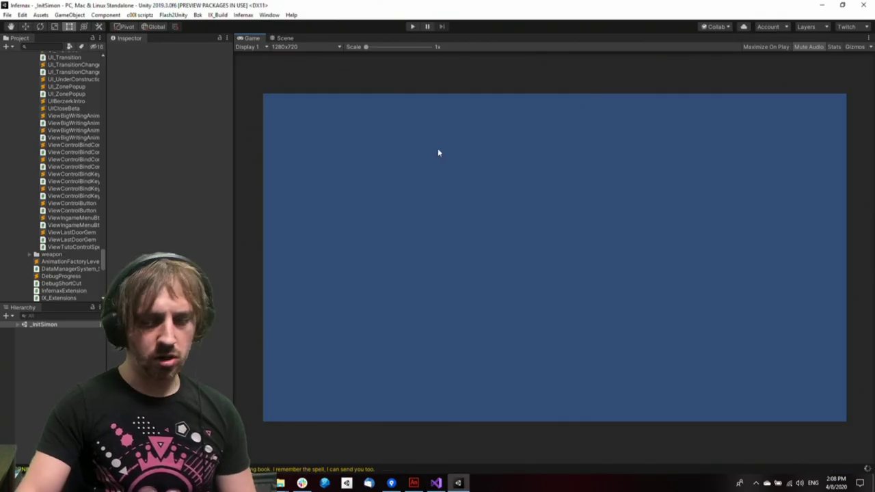
key(ctrl+p)
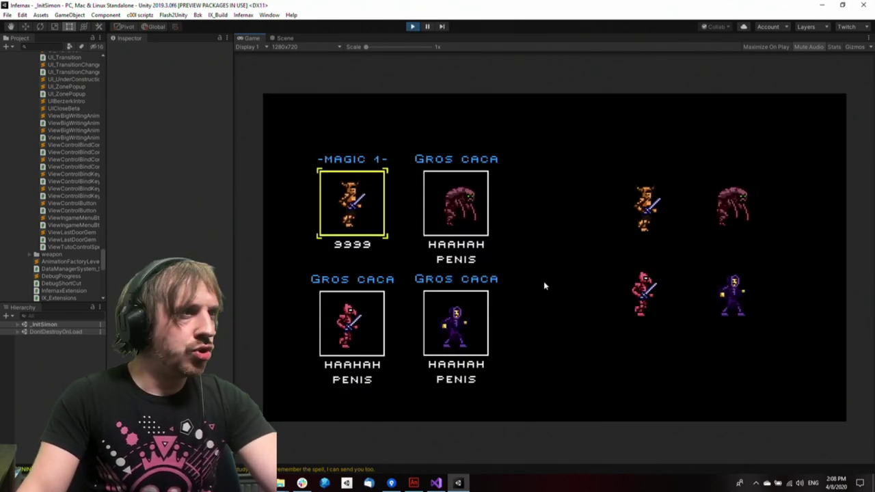
key(Left)
key(Left)
key(Left)
key(Left)
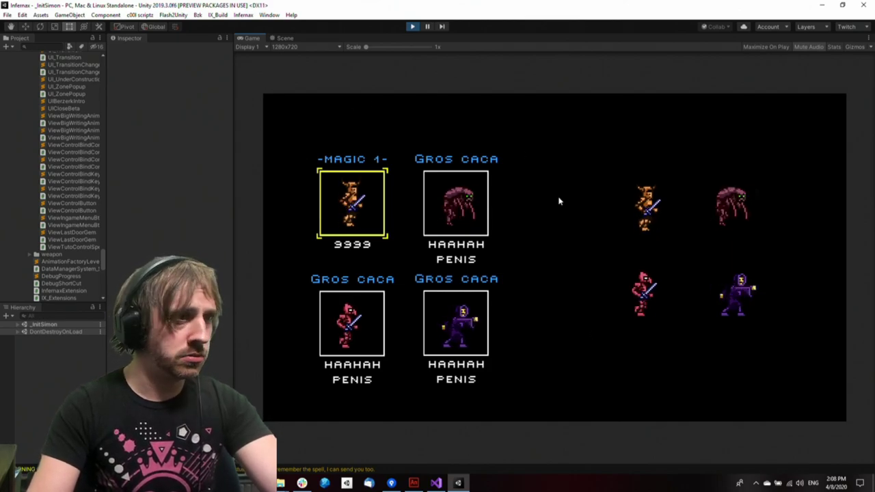
click(413, 28)
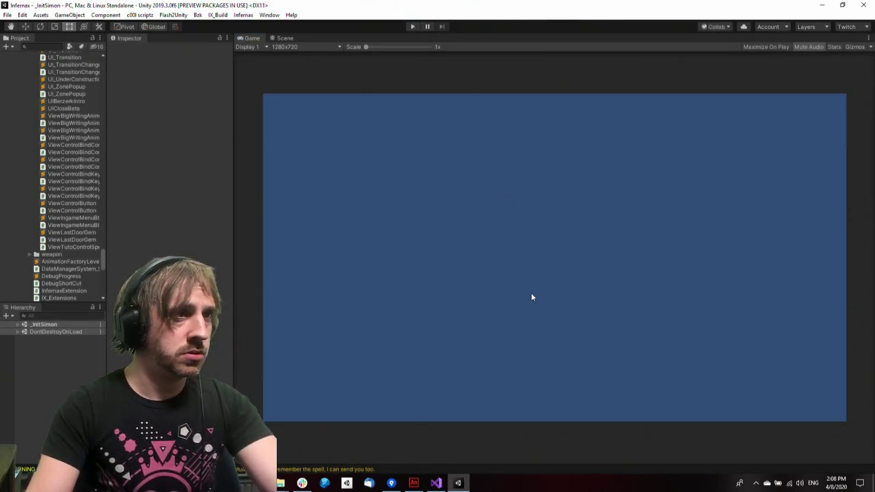
Switch to Visual Studio and review the refresh() call inside UI_Bestiary's start method
click(435, 483)
click(467, 389)
click(438, 181)
click(434, 170)
click(306, 203)
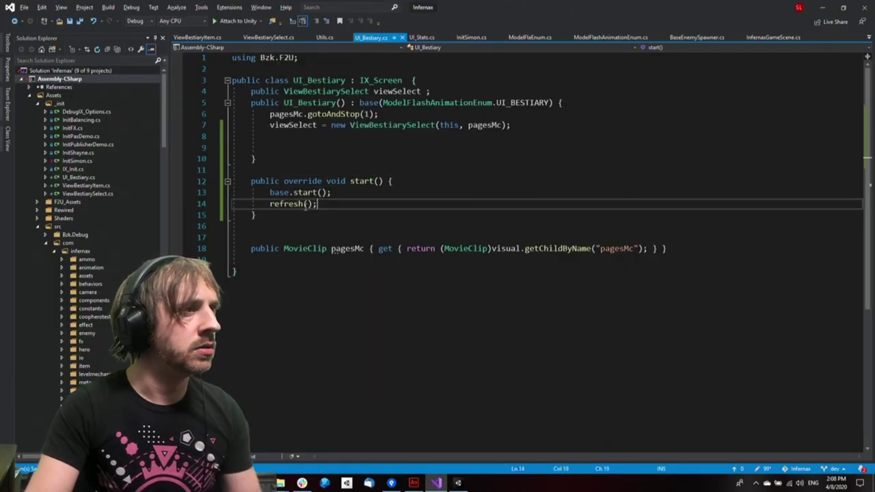
double_click(297, 204)
Switch to Animate, return to UIPages, check the enemy sprites and item instances, and hide Layer_1
click(414, 483)
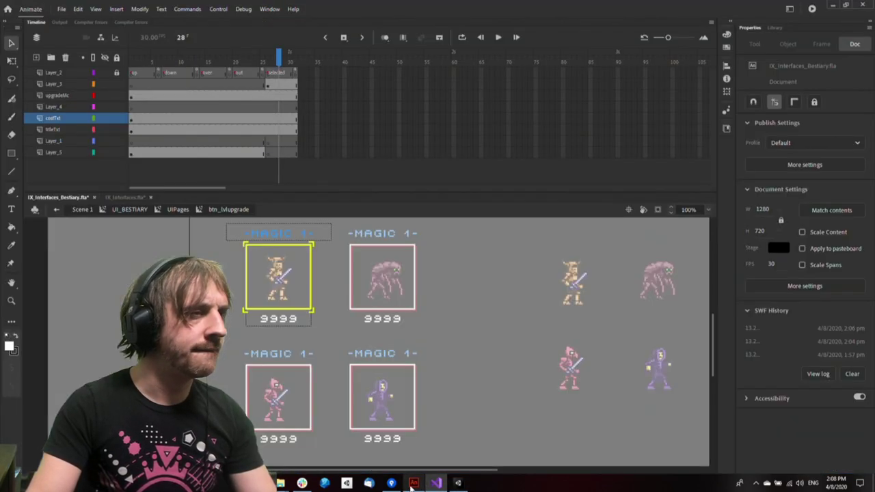
double_click(480, 305)
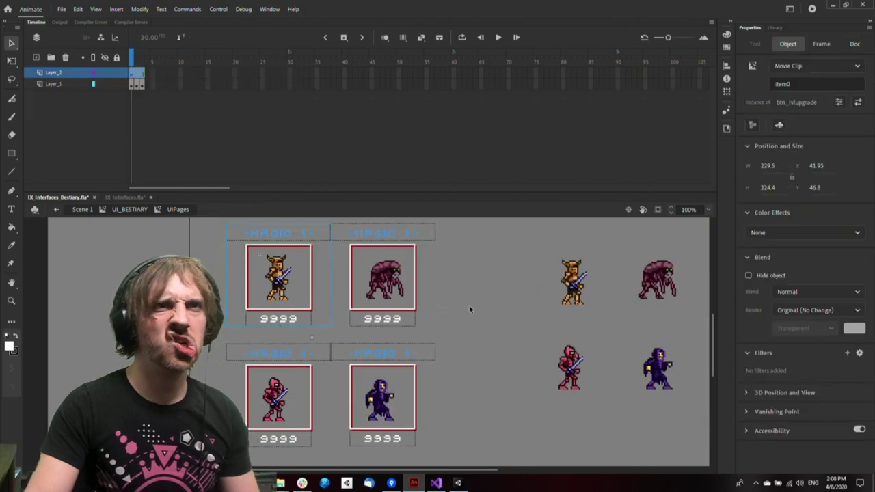
click(284, 282)
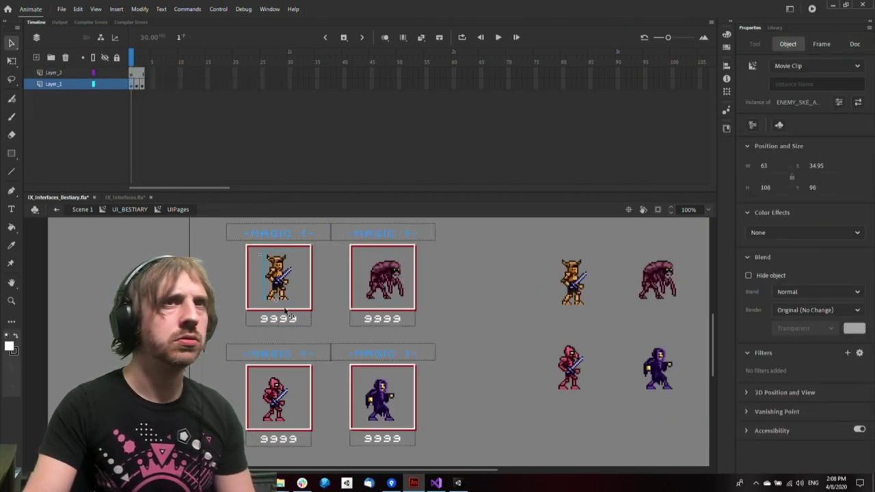
click(284, 417)
click(384, 402)
click(394, 284)
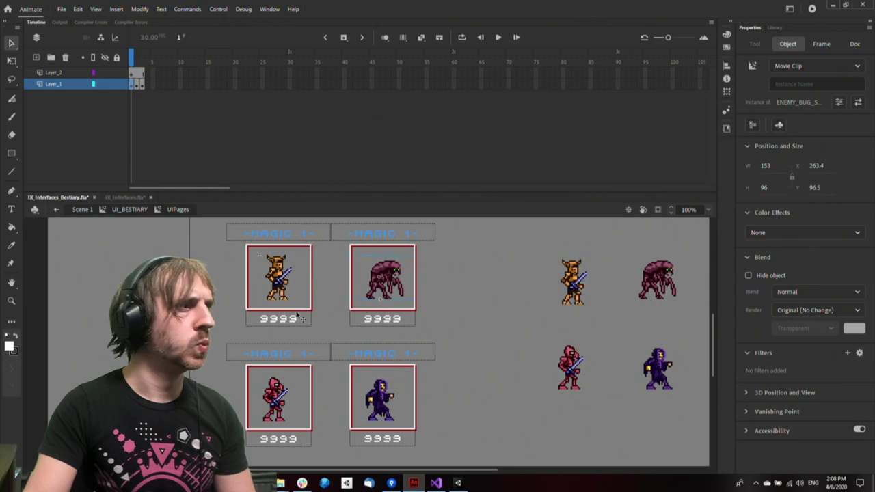
click(283, 290)
click(294, 318)
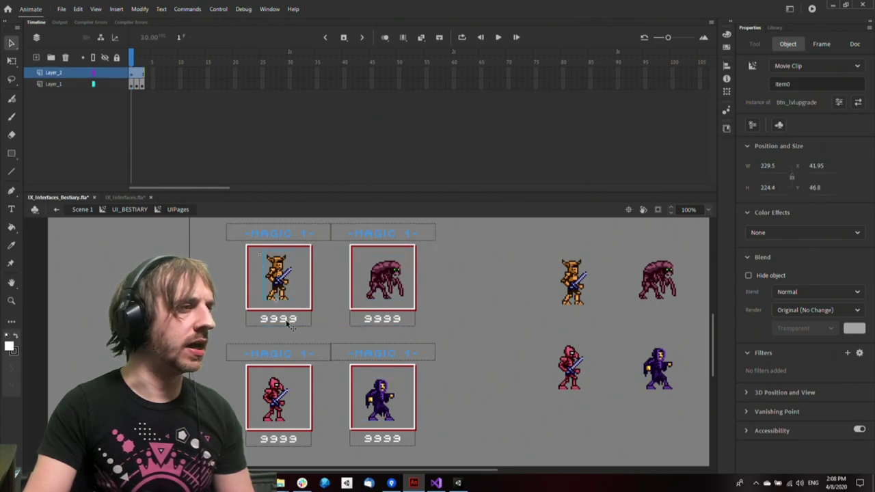
click(364, 317)
click(106, 84)
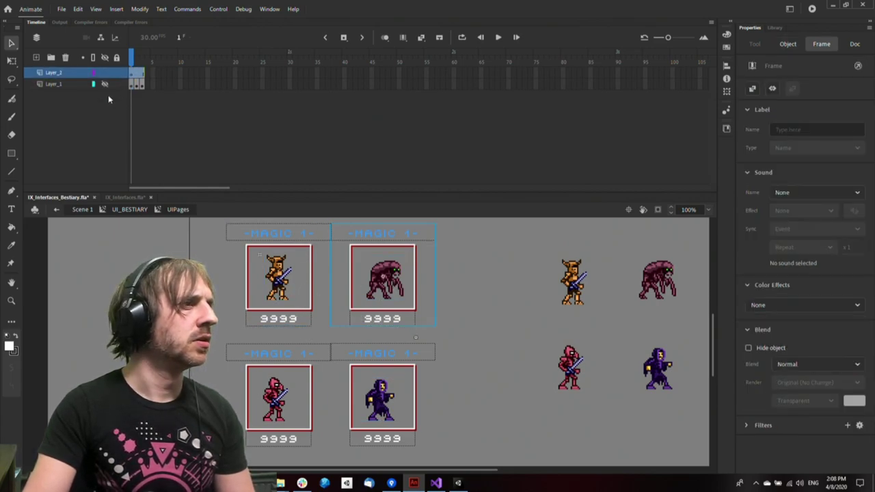
Try deleting each of the four bestiary item buttons in turn, undoing every deletion
click(291, 319)
key(Delete)
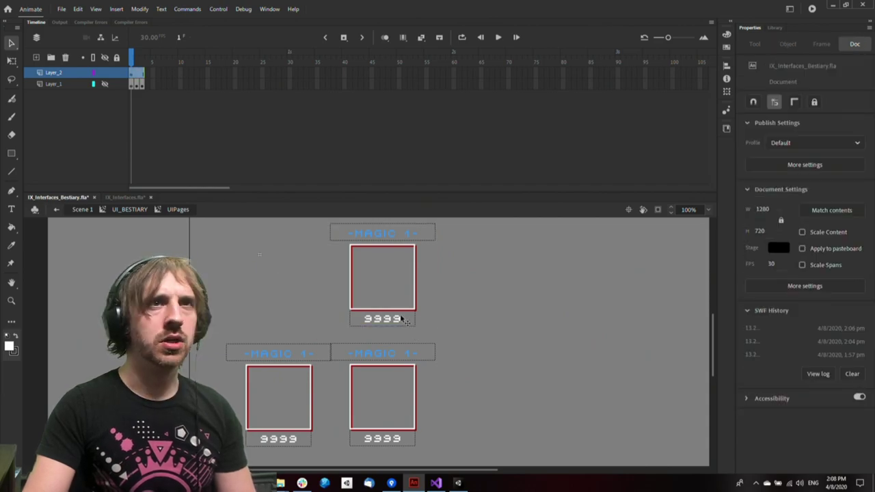
key(ctrl+z)
click(403, 319)
key(Delete)
key(ctrl+z)
click(380, 441)
key(Delete)
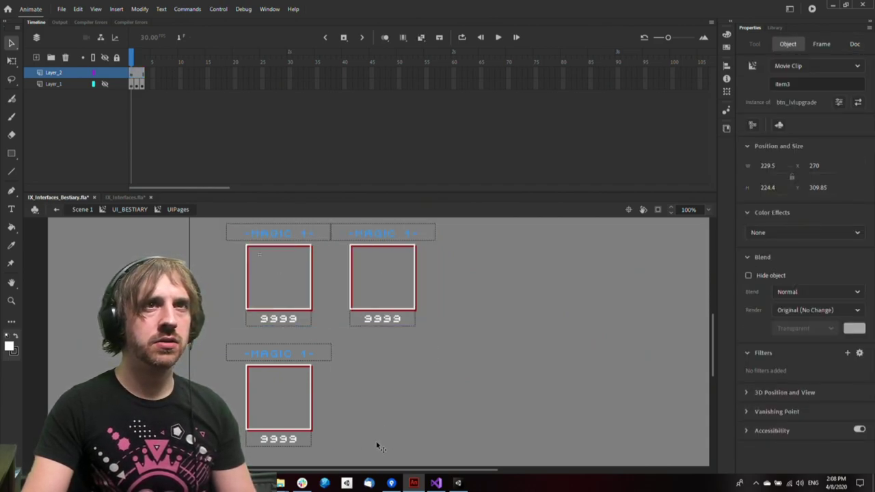
key(ctrl+z)
click(279, 440)
key(Delete)
key(ctrl+z)
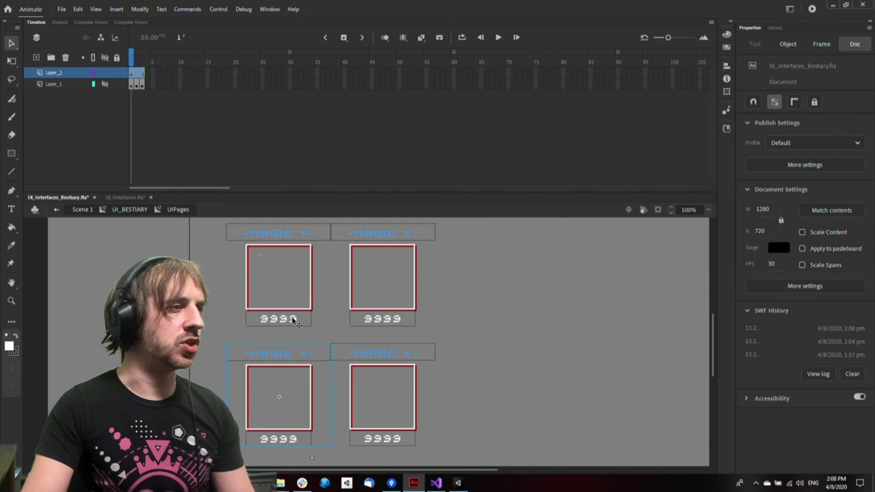
Open the first item's btn_lvlupgrade symbol, inspect its description and title text fields, and return to UIPages
double_click(296, 323)
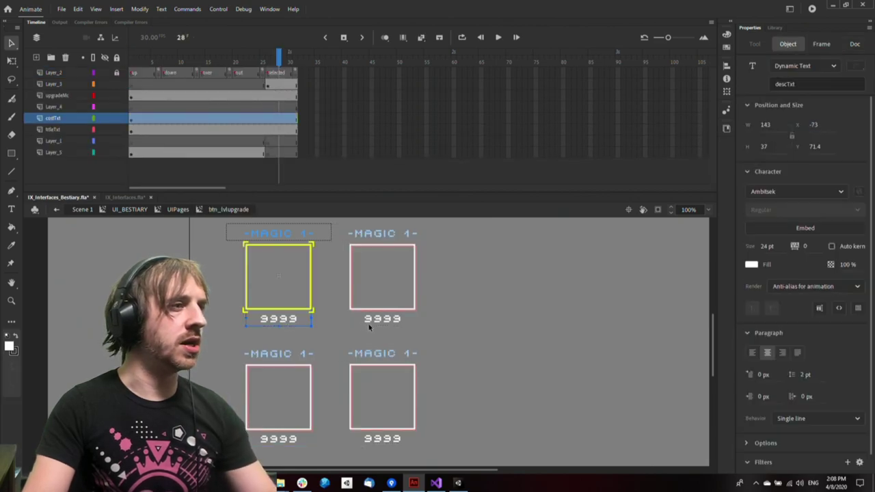
click(488, 337)
click(305, 231)
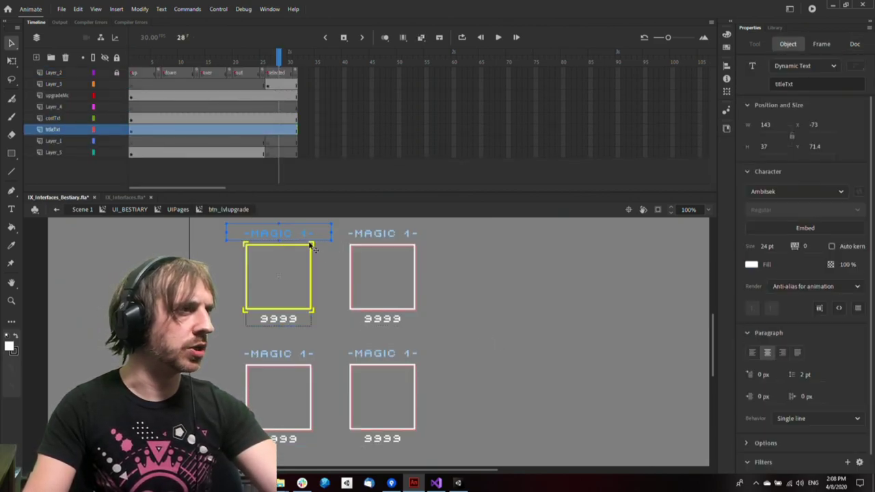
double_click(482, 317)
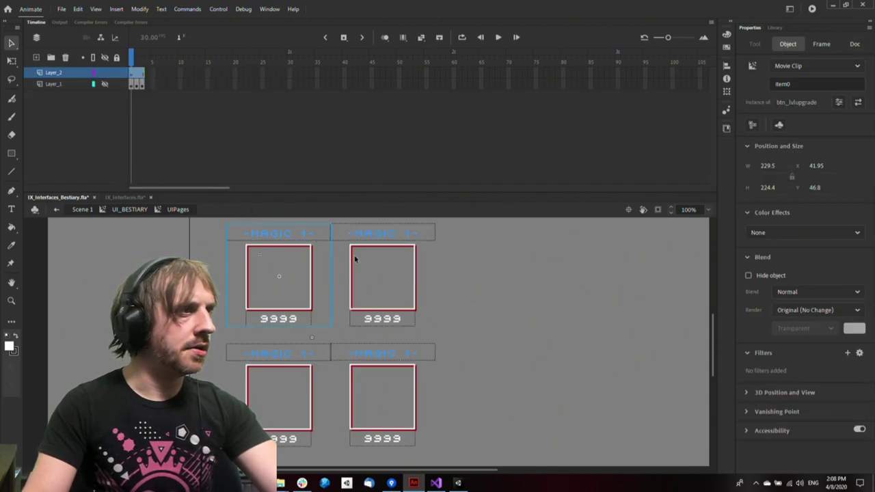
Open btn_lvlupgrade from the first item and convert its title text into a movie clip symbol named "txt - title"
double_click(292, 235)
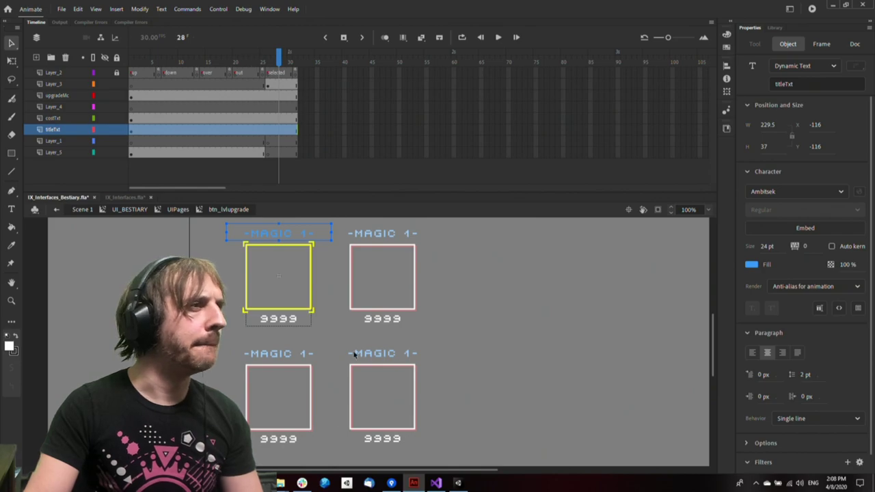
click(333, 243)
click(329, 239)
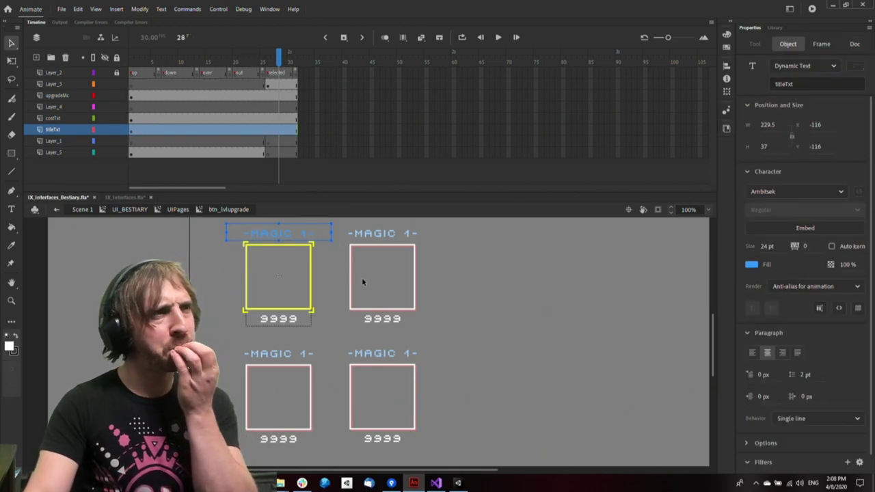
key(F8)
text(T)
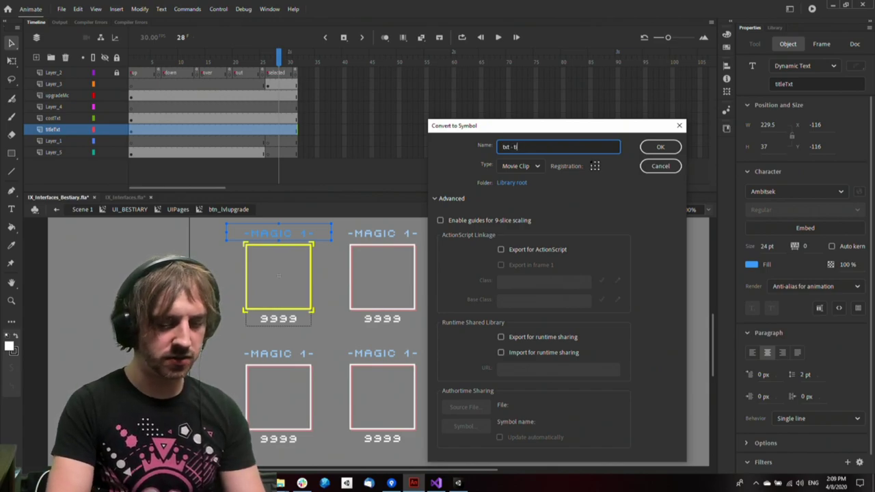
key(Return)
Locate the title text symbol in the library and rename it "txt title"
right_click(287, 233)
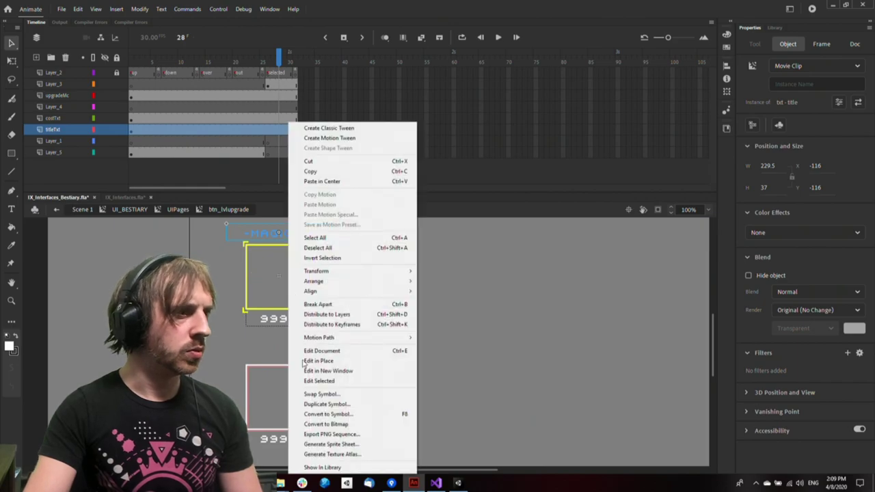
drag(328, 475, 333, 457)
right_click(290, 244)
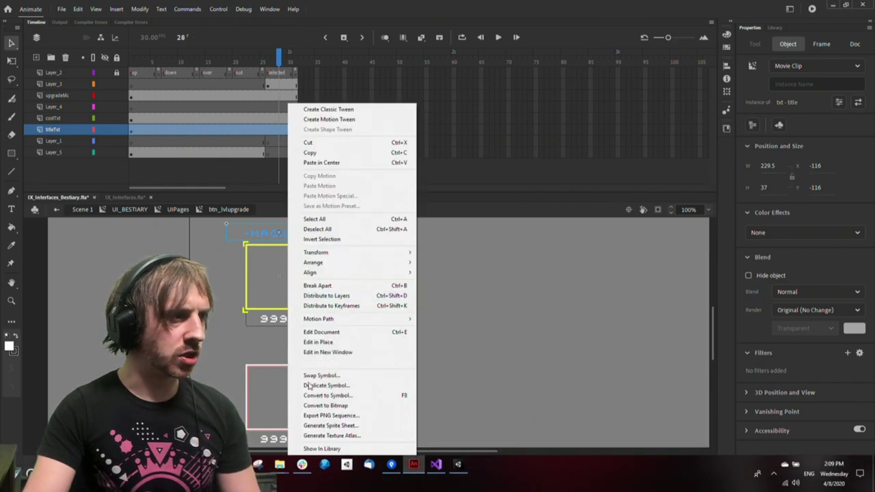
click(322, 447)
double_click(768, 441)
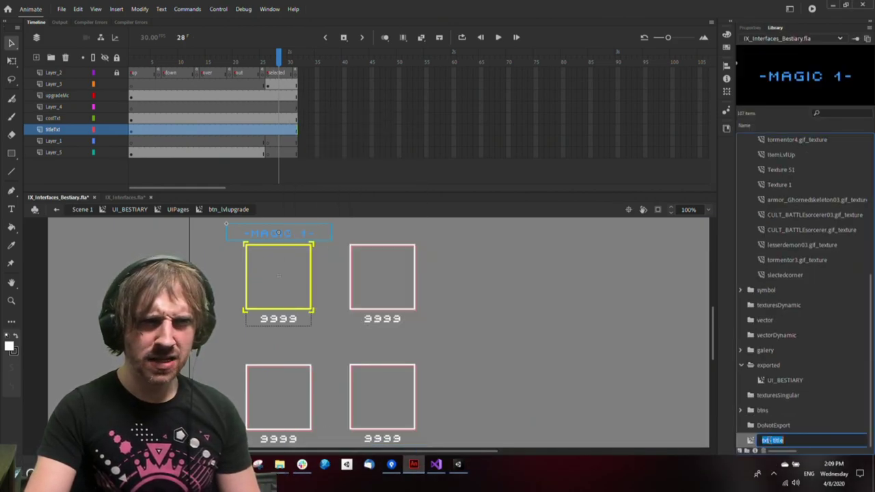
click(634, 384)
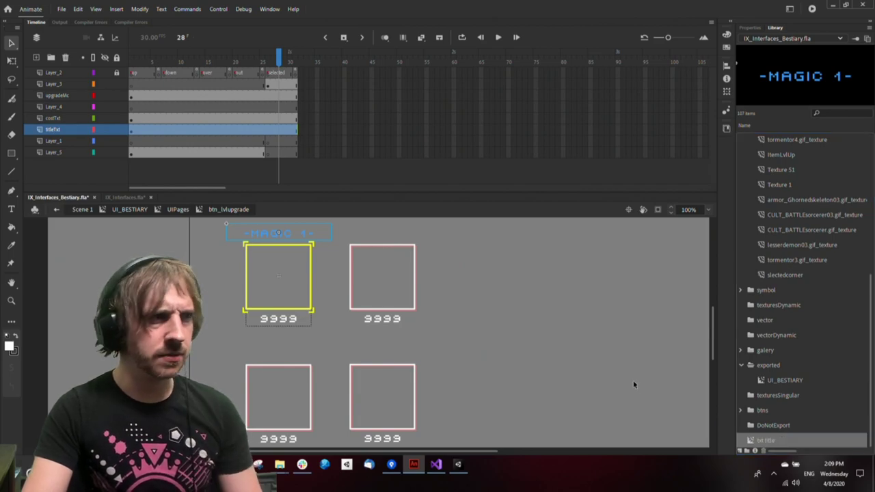
Convert the 9999 description text into a movie clip symbol named "txt desc" and name its instance descMc
click(255, 321)
key(F8)
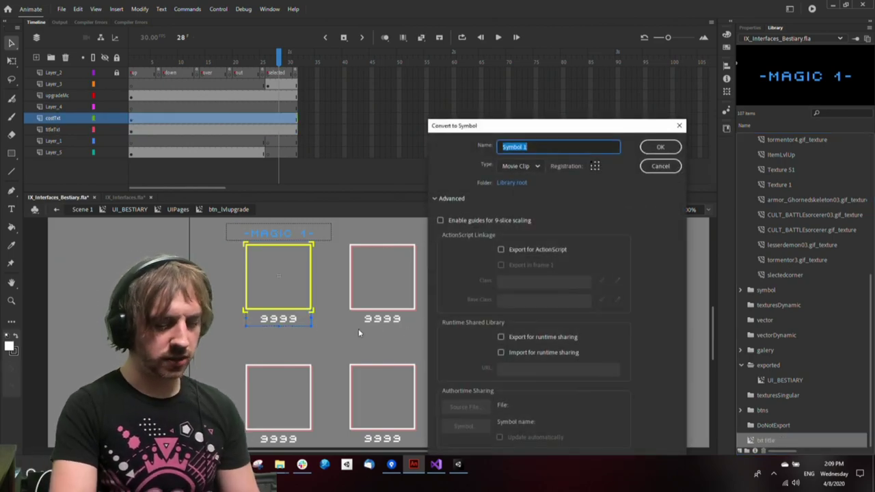
text(txt desc)
key(Return)
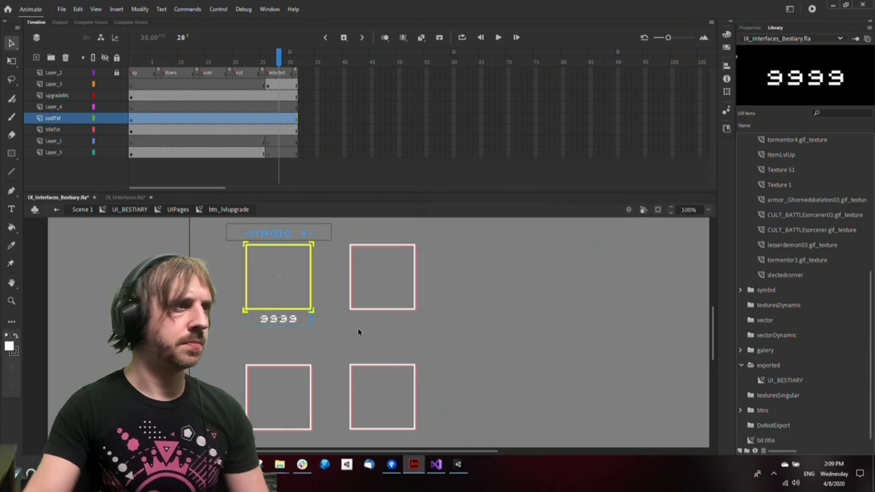
click(750, 27)
click(814, 83)
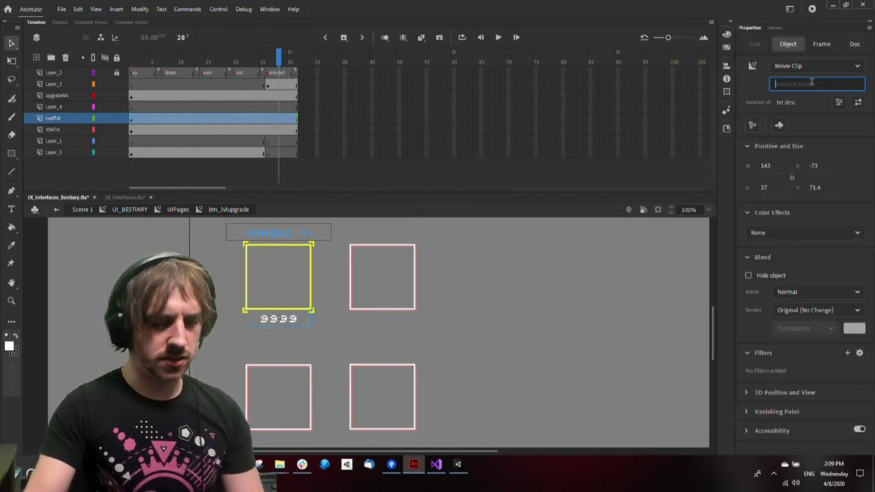
text(descMc)
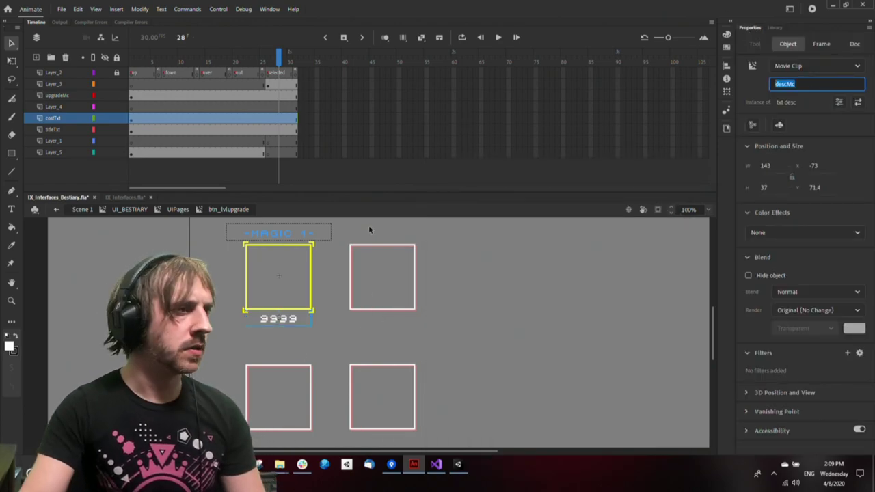
Rename the text field instance inside the txt desc symbol as txt and return to btn_lvlupgrade
double_click(285, 322)
drag(804, 82, 713, 84)
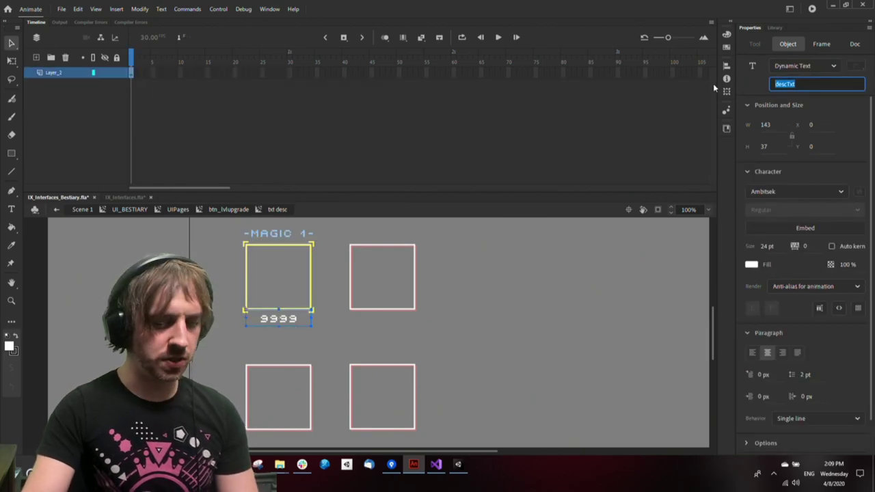
text(txt)
double_click(493, 366)
Name the title movie clip instance titleMc, and rename the text field instance inside its symbol as txt
click(282, 235)
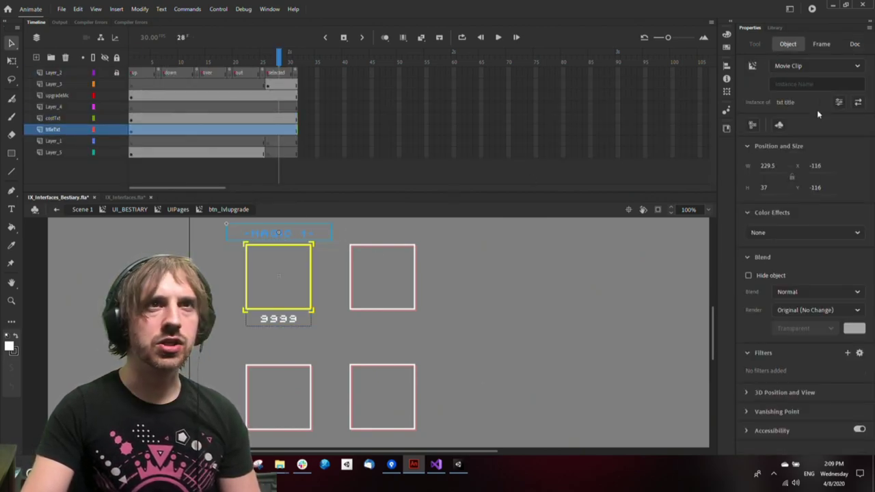
click(810, 85)
text(titleMc)
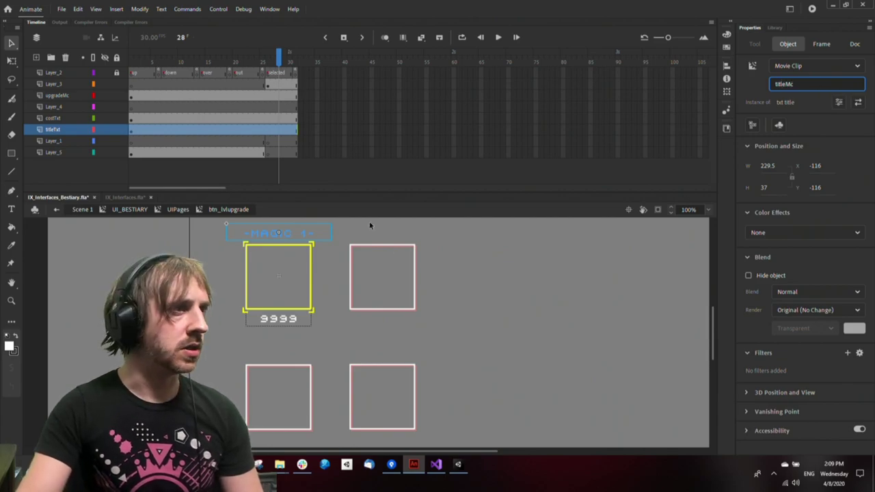
double_click(312, 230)
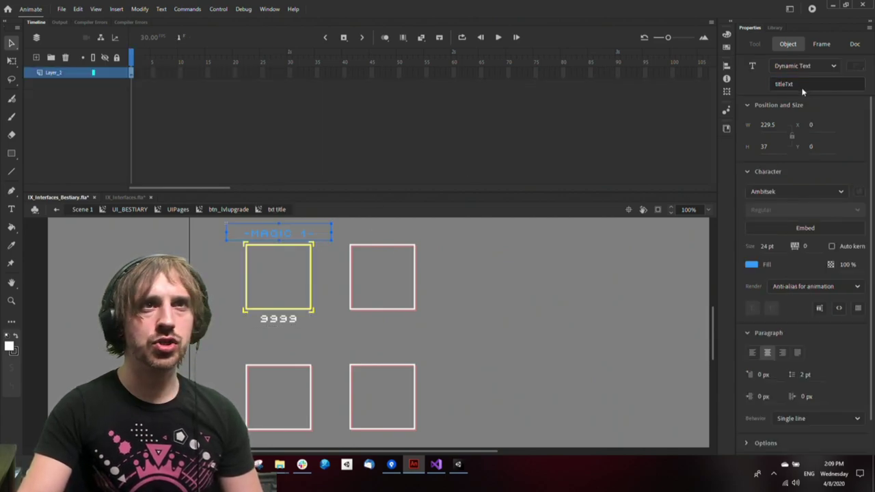
click(804, 84)
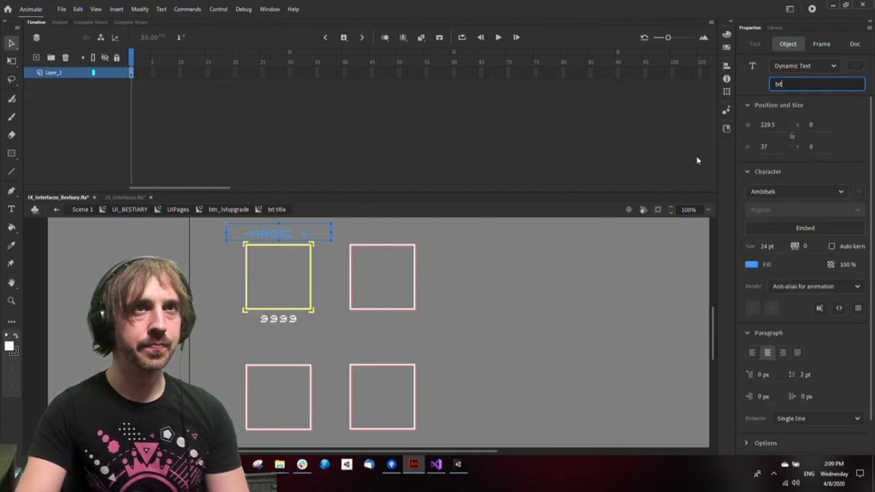
double_click(552, 283)
Move the txt title and txt desc symbols into the btns library folder and save the file
click(276, 232)
double_click(294, 320)
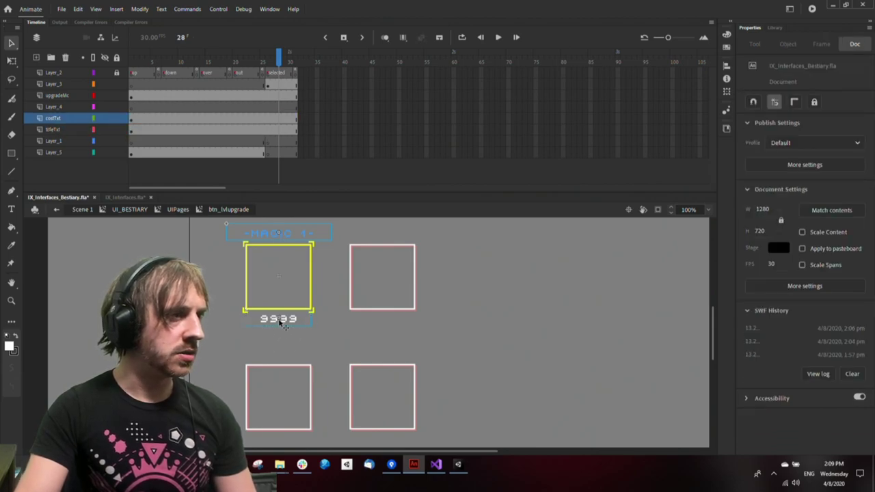
right_click(284, 324)
click(352, 447)
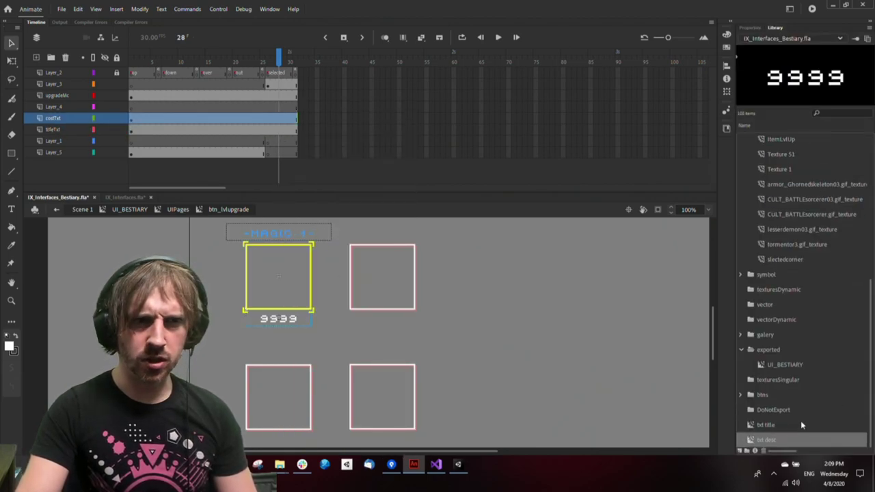
click(777, 430)
shift+click(784, 441)
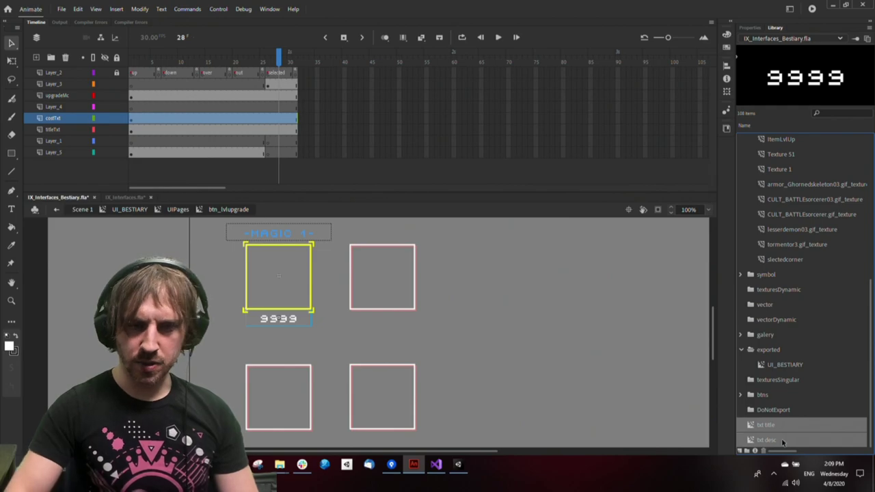
drag(783, 443, 764, 396)
click(497, 368)
key(ctrl+s)
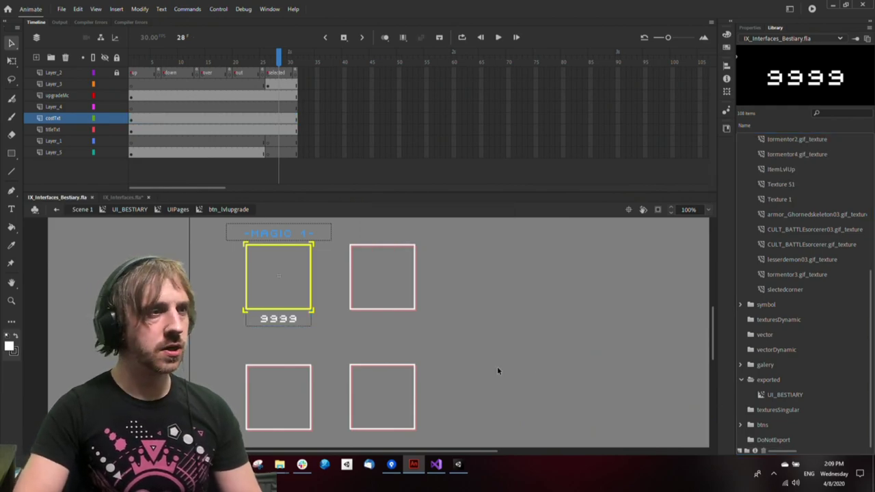
Export the bestiary file with Flash2Unity and return to the btn_lvlupgrade timeline
key(ctrl+Return)
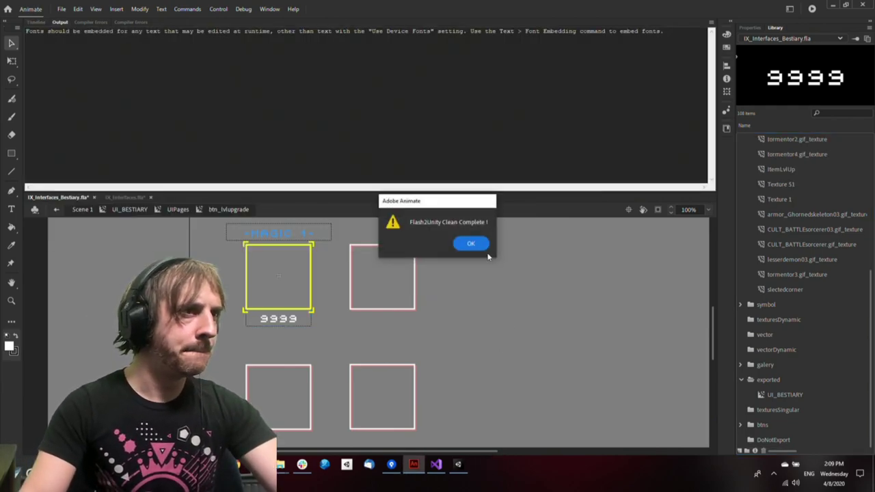
click(474, 245)
click(36, 22)
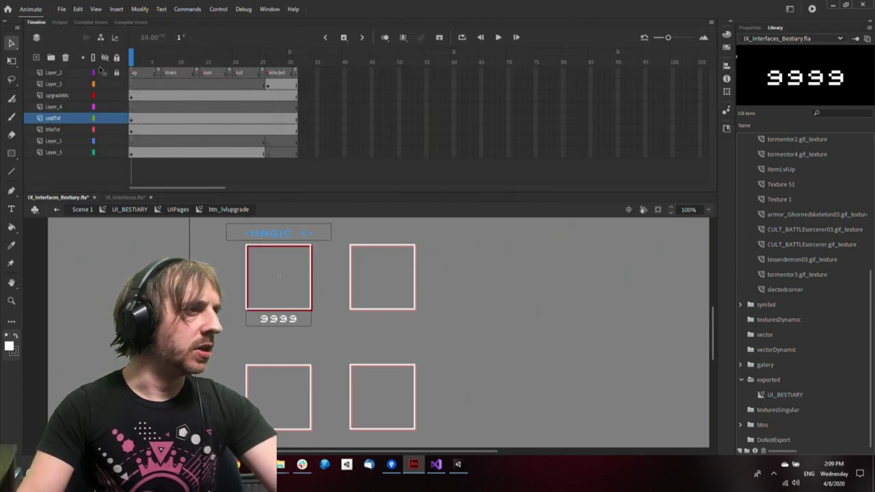
Check the instance names of the description and title clips in btn_lvlupgrade across its selected and out states
click(297, 320)
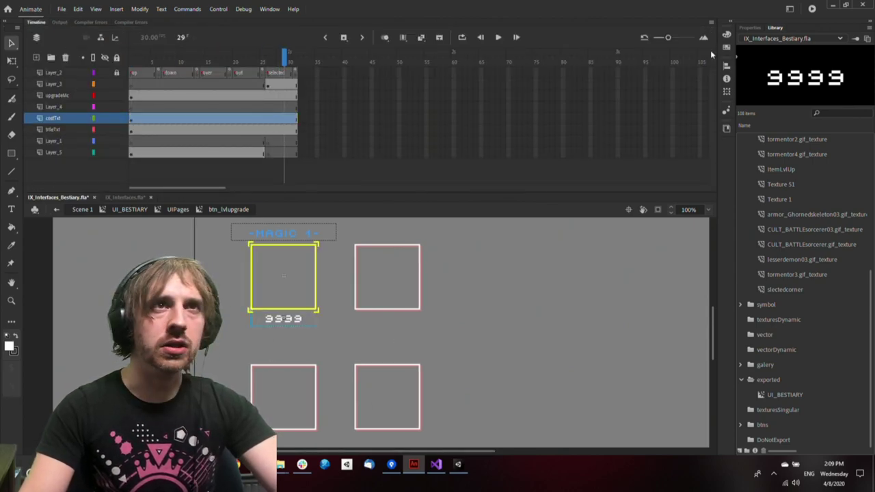
click(749, 28)
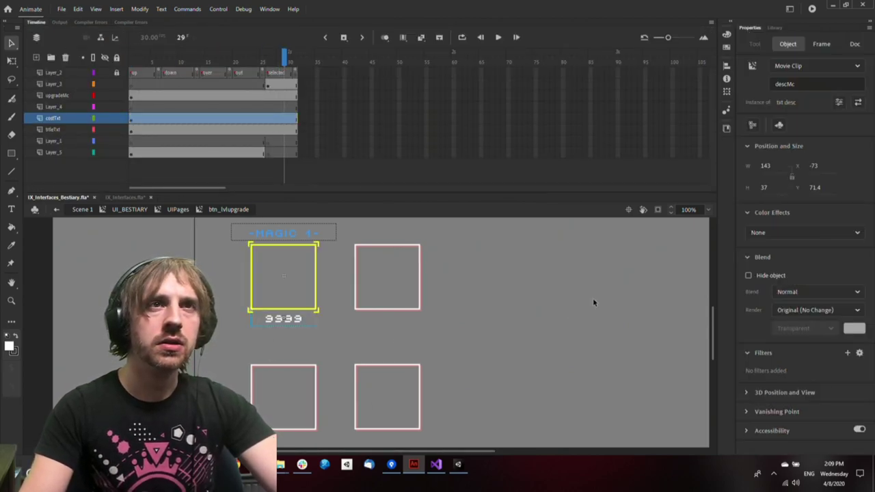
click(251, 62)
click(287, 287)
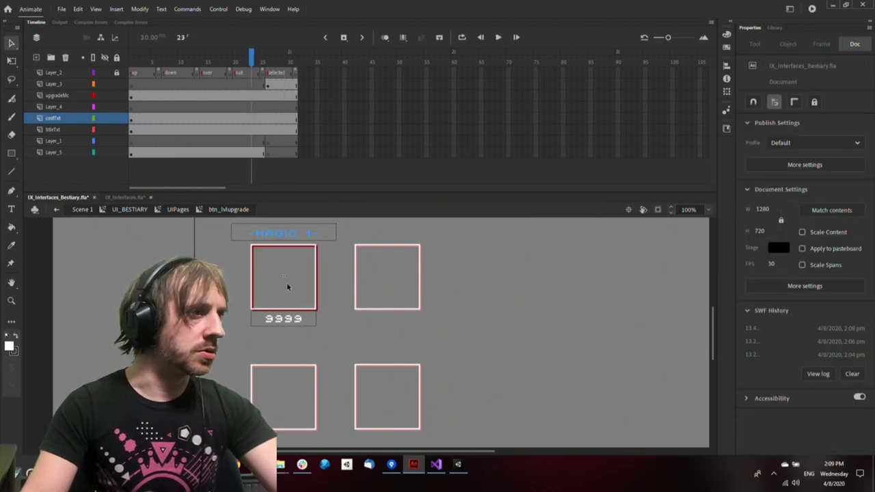
click(298, 236)
click(458, 382)
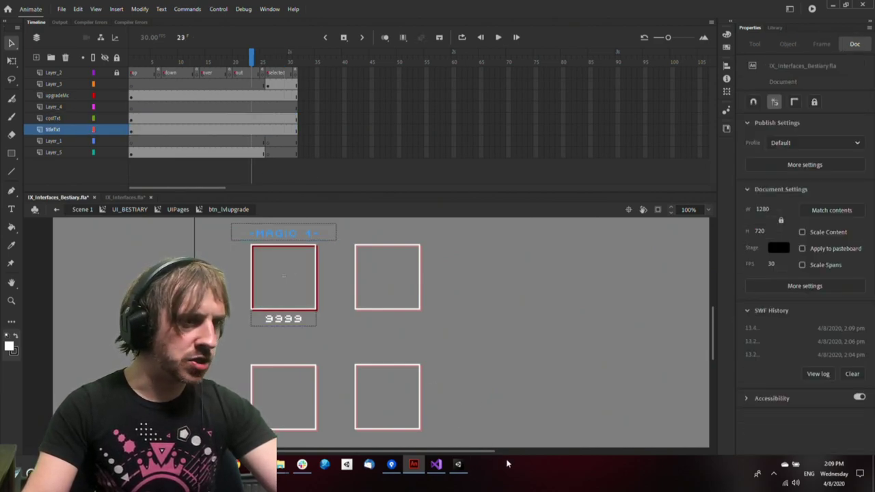
drag(514, 456, 512, 488)
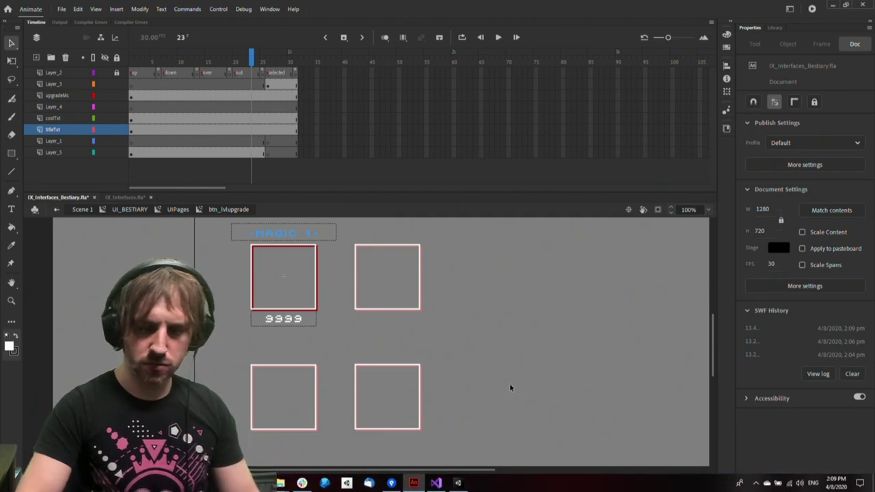
Run the Flash2Unity export of the bestiary file again and switch to Unity to import it
key(ctrl+Return)
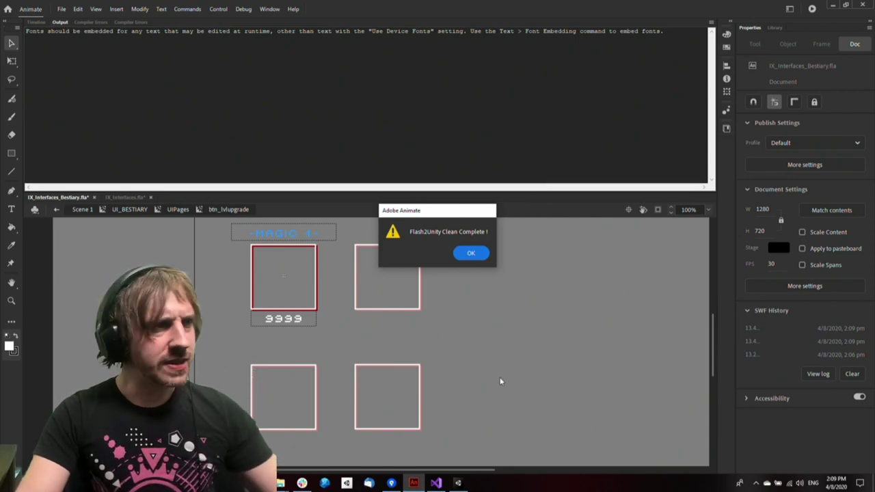
click(471, 250)
click(465, 479)
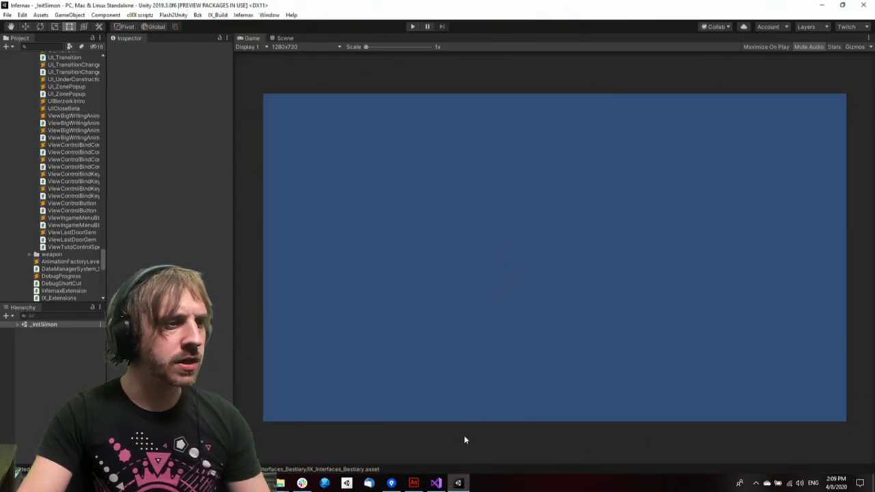
Switch to Visual Studio and open ViewBestiaryItem.cs
click(436, 482)
click(504, 241)
click(512, 219)
scroll(508, 229, up, 5)
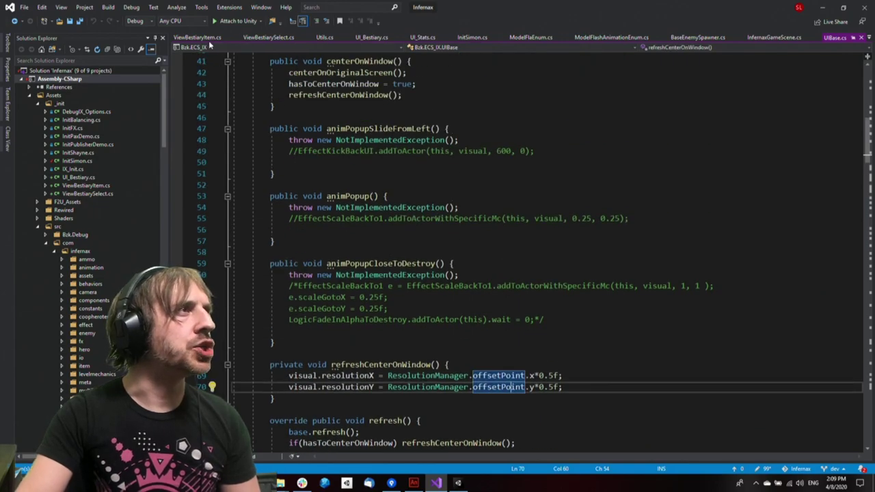
click(208, 39)
Insert a MovieClip getter named titleMc below the refresh method using the getmovie snippet
click(392, 215)
click(379, 194)
key(Up)
key(Return)
key(Return)
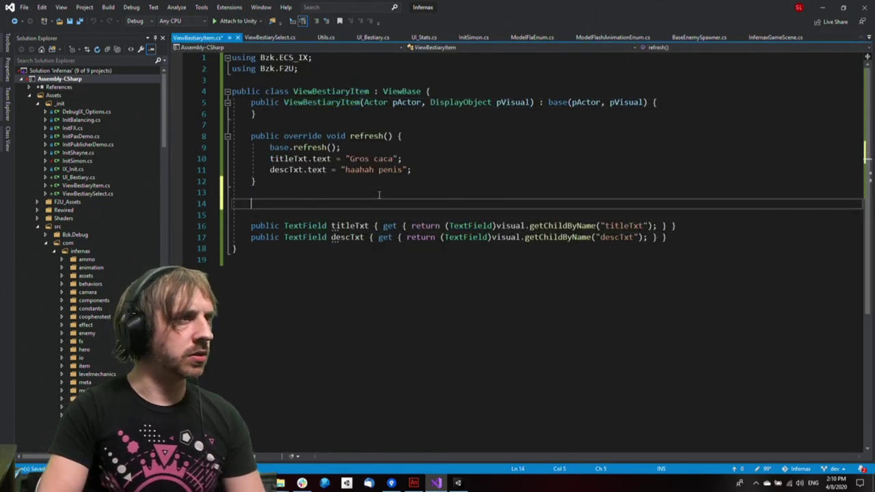
text(getmovie)
key(Tab)
key(Tab)
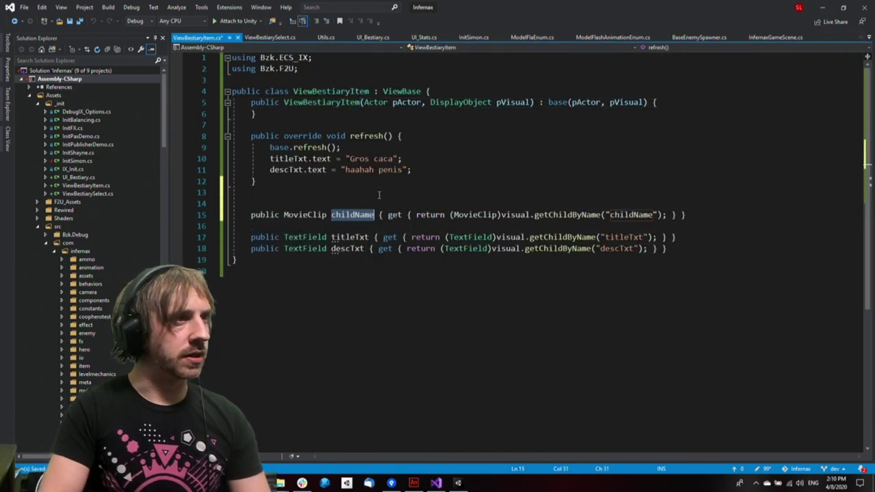
text(titleM)
text(c)
key(Return)
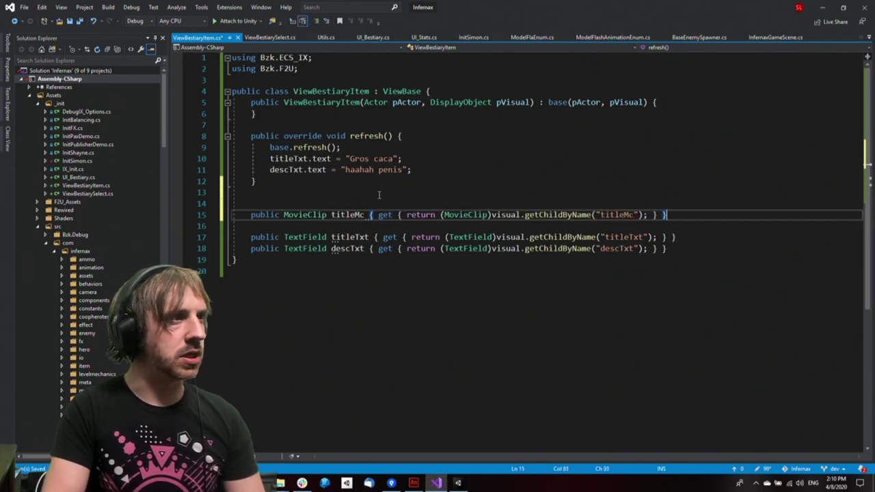
Duplicate the titleMc getter on the following line and rename the copied property descMc
key(shift+Home)
key(End)
key(shift+Home)
key(ctrl+c)
key(End)
key(Return)
key(ctrl+v)
key(Home)
key(ctrl+Right)
key(ctrl+Right)
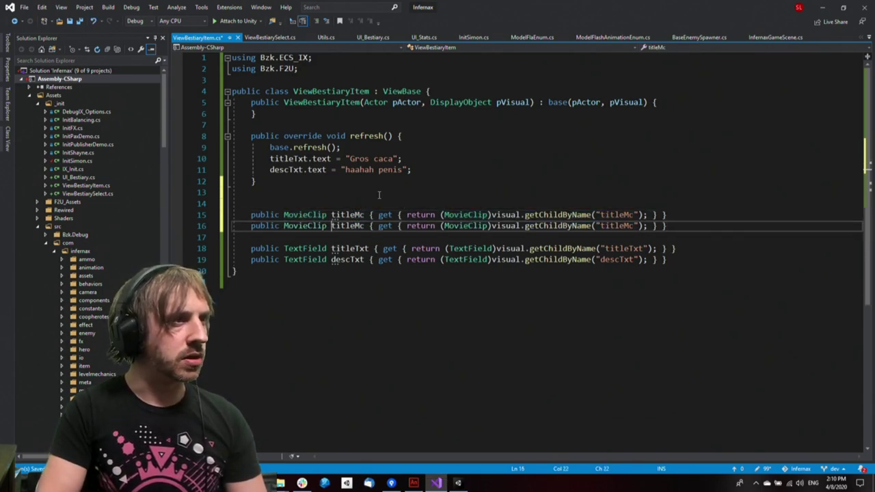
key(Delete)
key(Delete)
key(Delete)
key(Delete)
key(BackSpace)
text(desc)
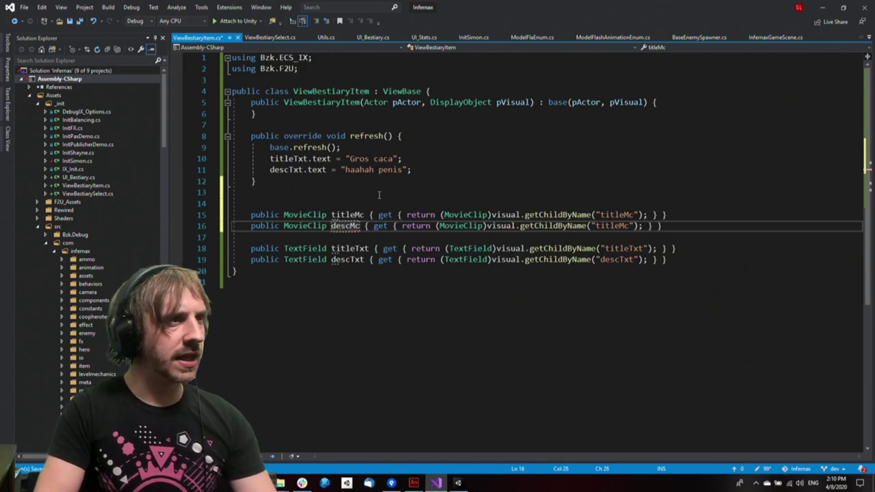
Change the child name looked up by the descMc getter to "descMc" and save the script
key(ctrl+Left)
key(ctrl+shift+Right)
key(shift+Left)
key(ctrl+c)
key(End)
key(ctrl+Left)
key(ctrl+Left)
key(ctrl+Left)
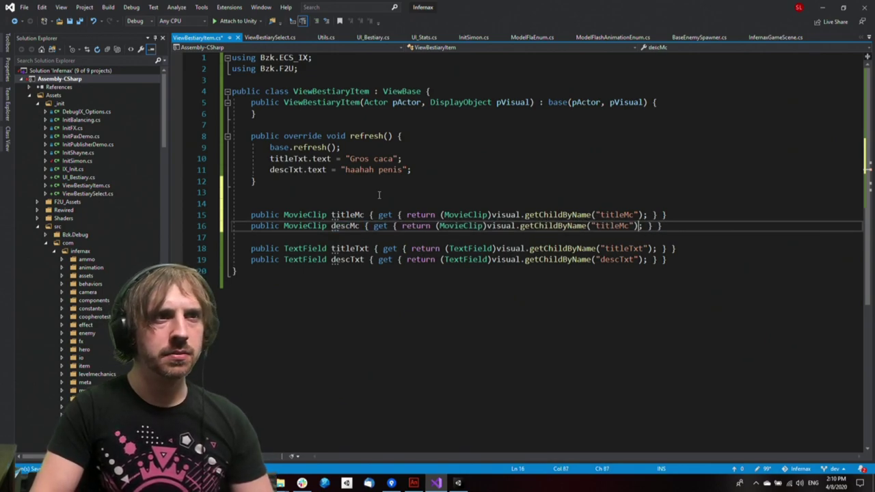
key(ctrl+shift+Left)
key(ctrl+v)
key(ctrl+s)
Change the child names looked up by the titleTxt and descTxt getters to "txt"
key(Down)
key(Down)
key(ctrl+Left)
key(ctrl+shift+Right)
text(t)
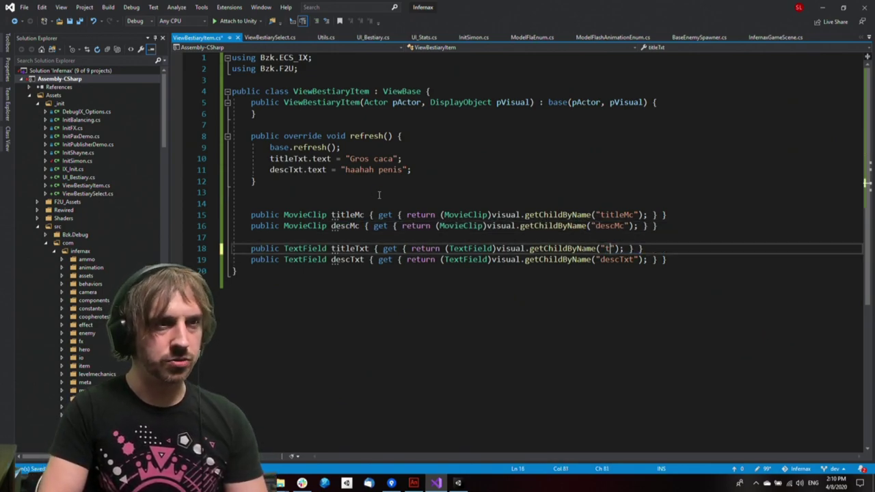
text(xt)
key(Down)
key(ctrl+w)
text(tx)
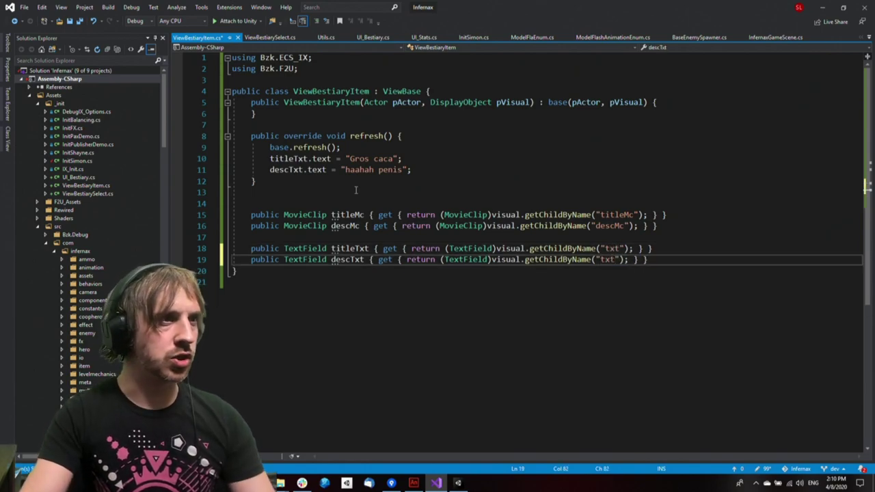
Replace visual with titleMc in the titleTxt getter and with descMc in the descTxt getter, and save the script
click(350, 208)
double_click(351, 214)
key(ctrl+c)
double_click(511, 249)
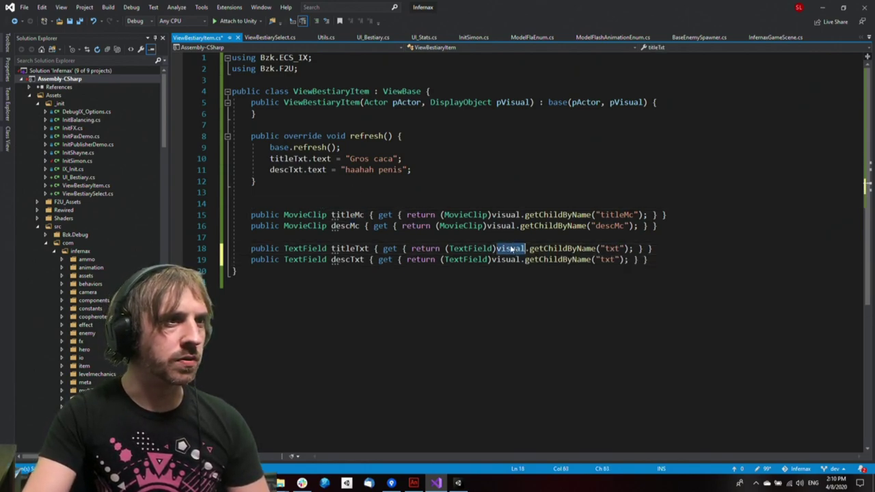
key(ctrl+v)
key(ctrl+s)
double_click(344, 225)
key(ctrl+c)
double_click(504, 259)
key(ctrl+v)
click(561, 182)
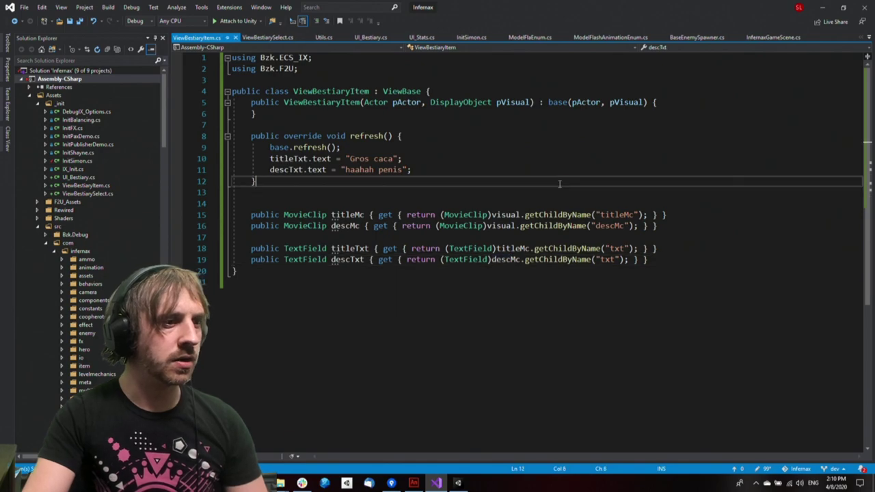
Switch to Unity, play the scene, test moving the selection among the four bestiary items, and stop playback
key(alt+Tab)
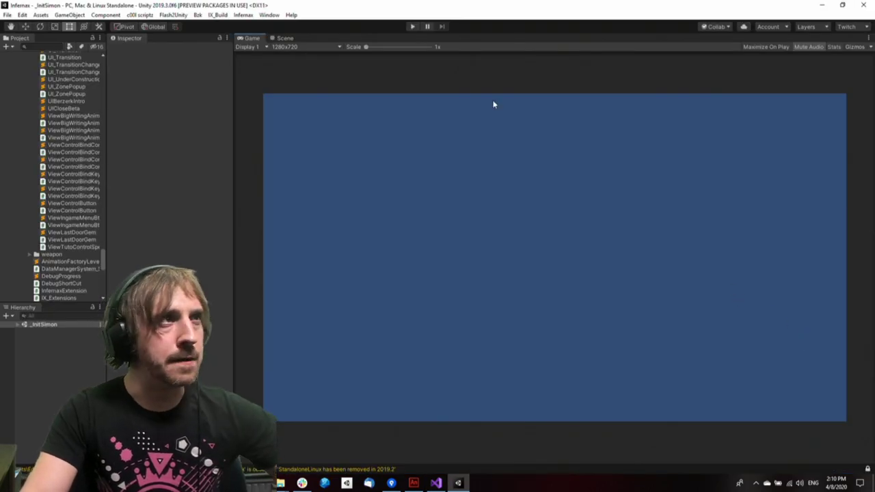
click(413, 28)
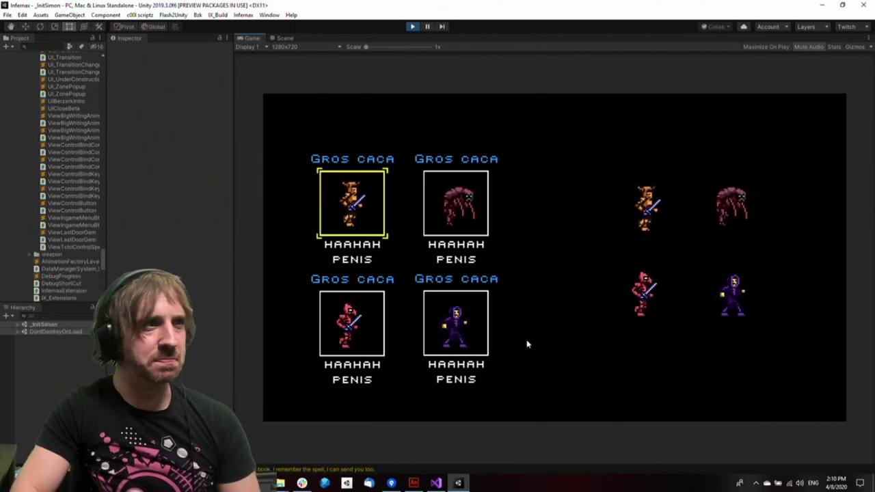
key(Right)
key(Right)
key(Right)
key(Left)
key(Right)
key(Left)
key(Left)
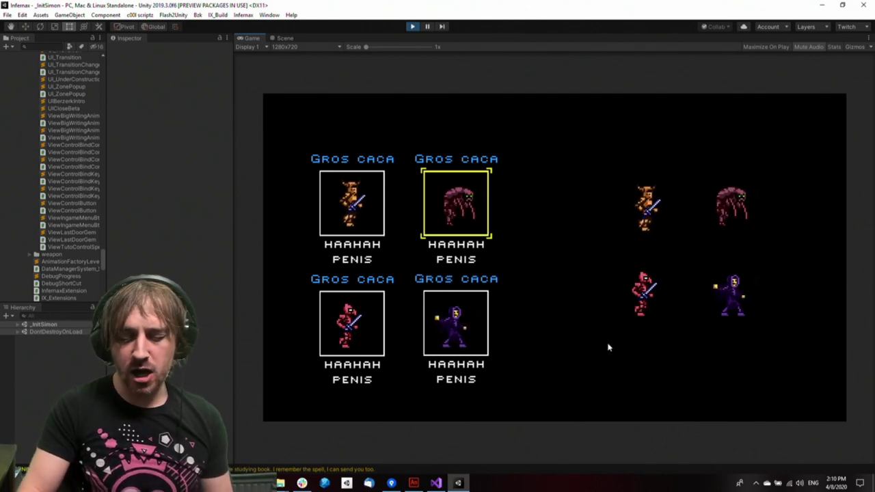
key(Right)
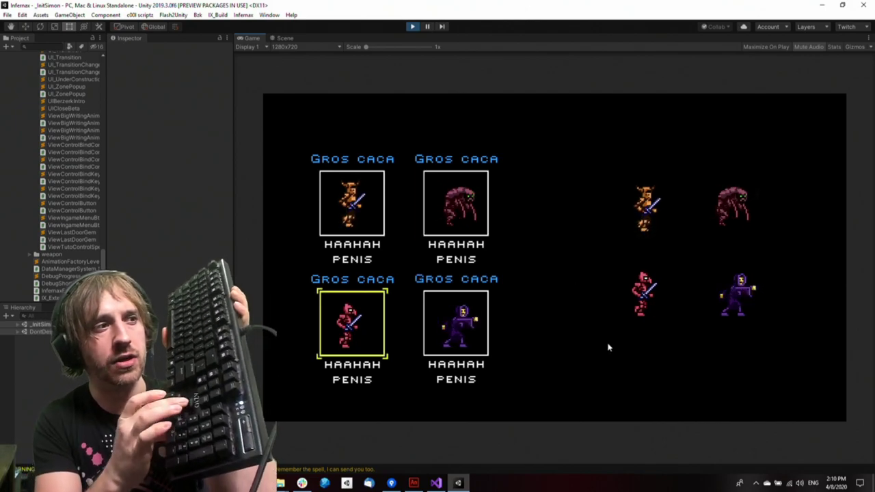
key(Left)
key(Right)
key(Left)
key(Right)
key(Left)
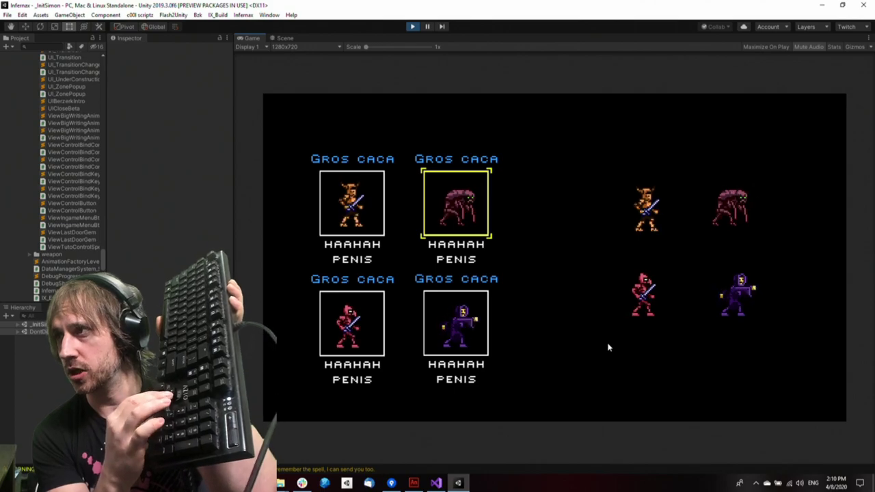
key(Right)
key(Left)
key(Left)
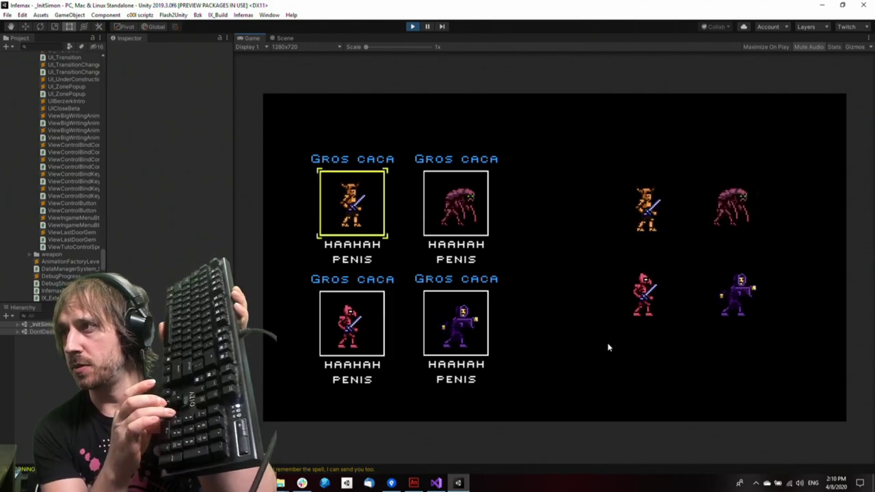
key(Right)
key(Left)
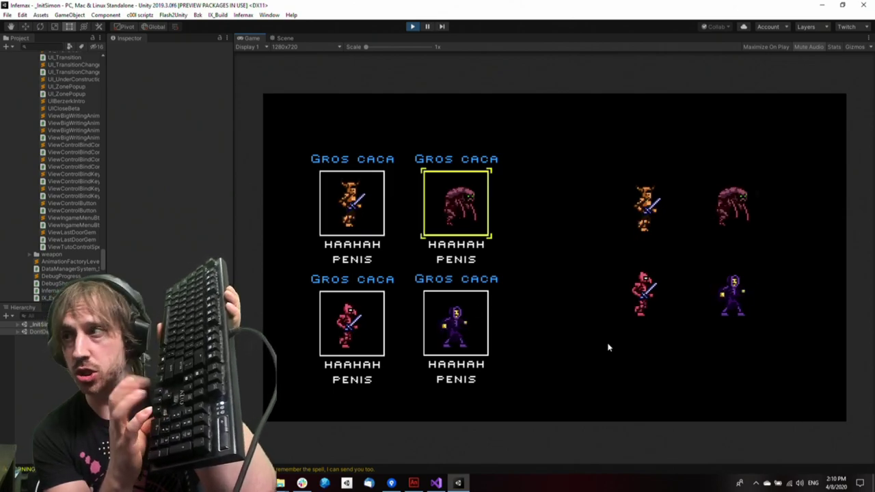
key(Left)
key(Right)
key(Left)
key(Right)
key(Left)
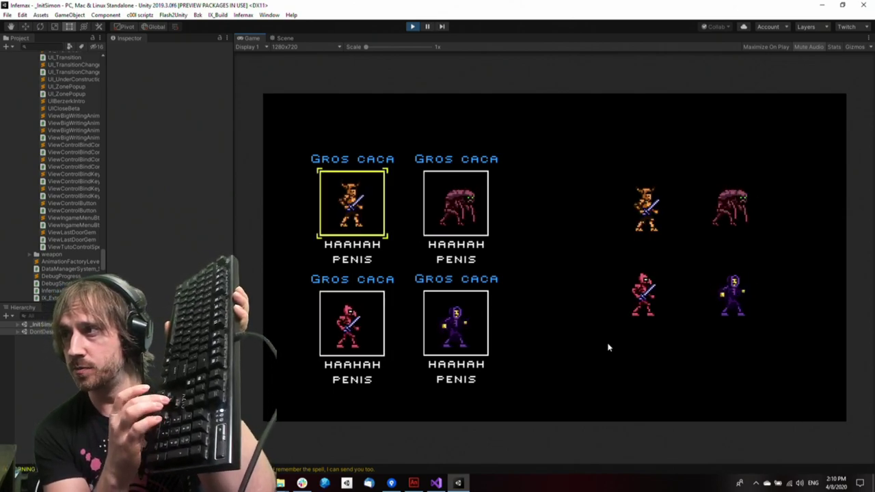
key(Right)
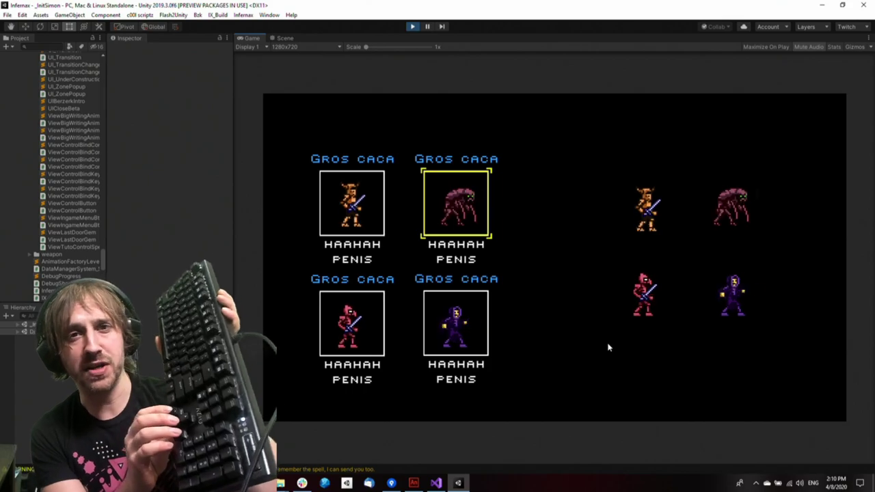
key(Left)
key(Left)
key(Right)
key(Left)
key(Right)
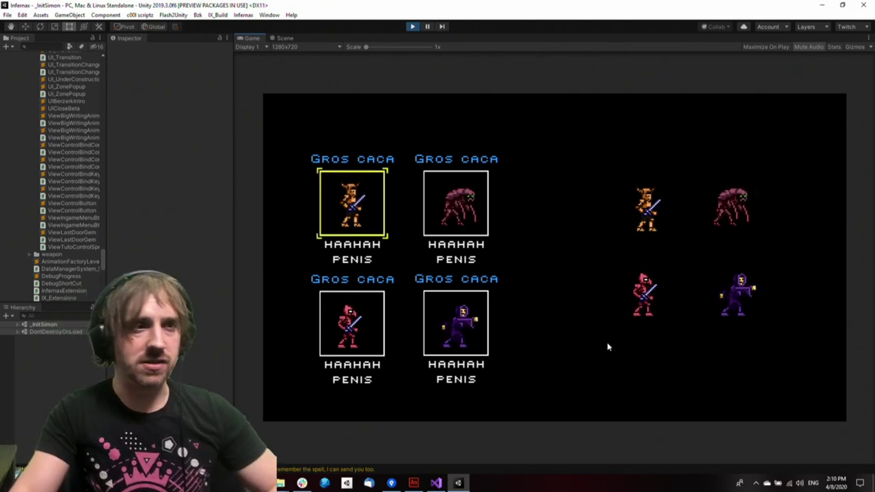
click(412, 27)
Switch to Visual Studio and search the code for UI_Stats
click(437, 482)
click(497, 250)
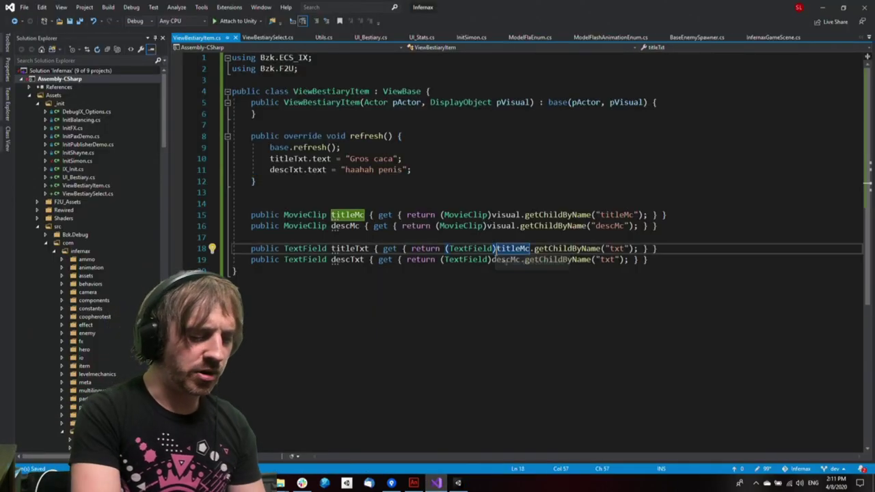
key(ctrl+t)
text(UI_Stats)
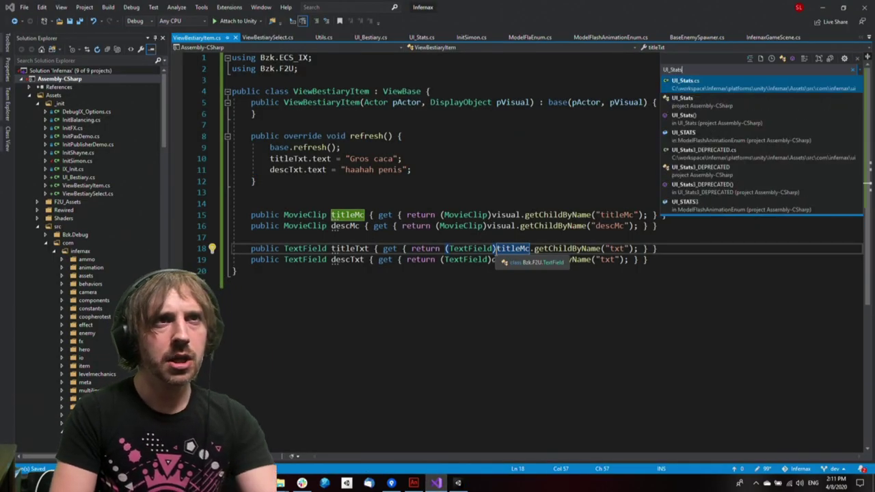
Open UI_Stats.cs and copy the three addShortcut lines for spell4, spell5 and spell6
key(Return)
scroll(523, 247, down, 6)
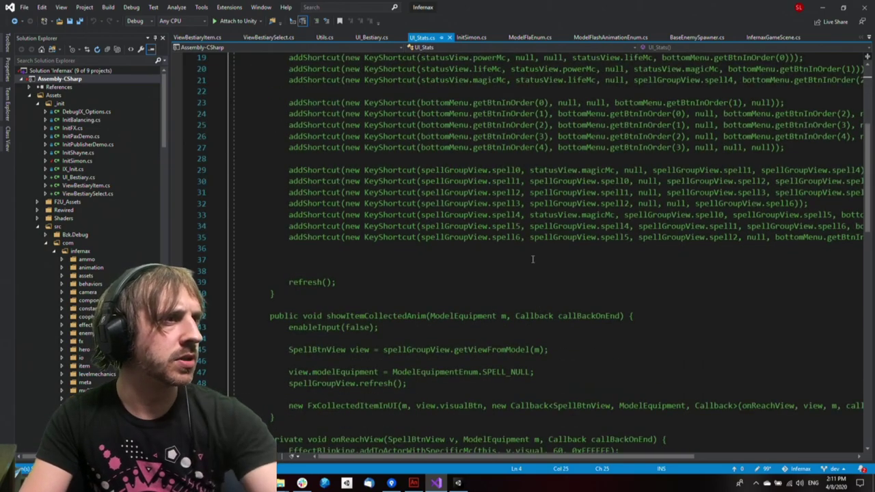
click(561, 242)
key(End)
key(shift+Home)
key(shift+Up)
key(shift+Up)
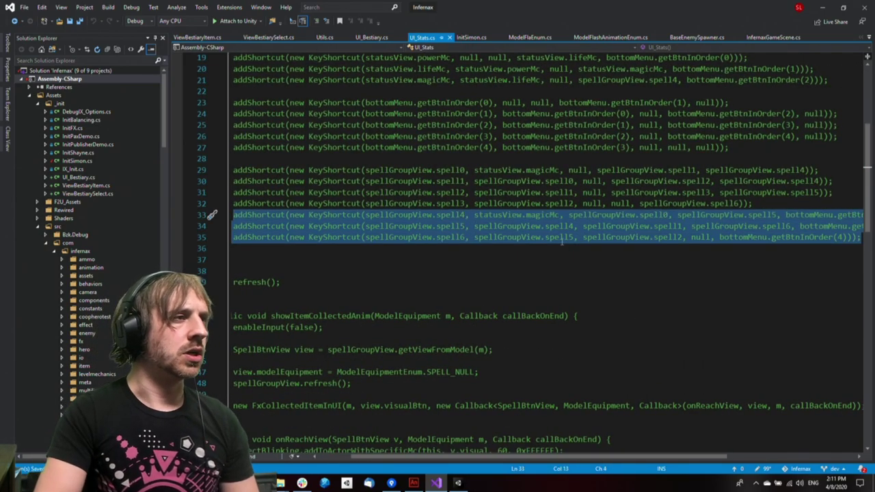
key(Home)
key(ctrl+Home)
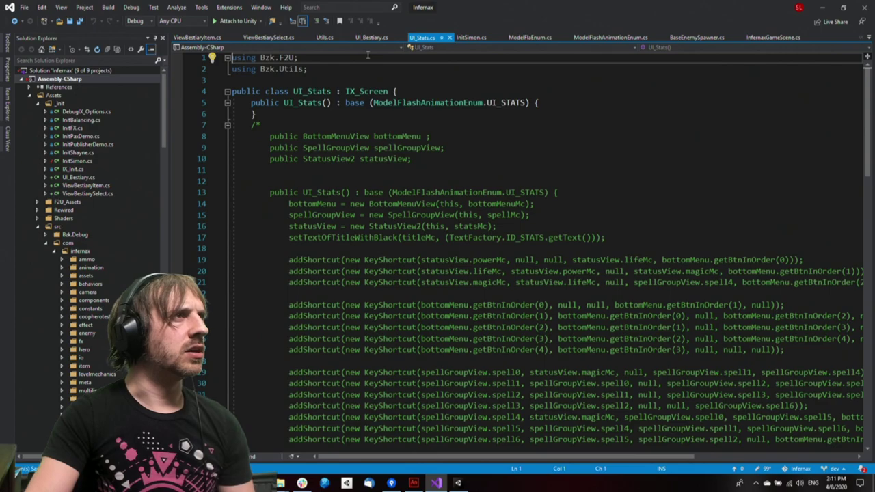
click(371, 37)
click(445, 146)
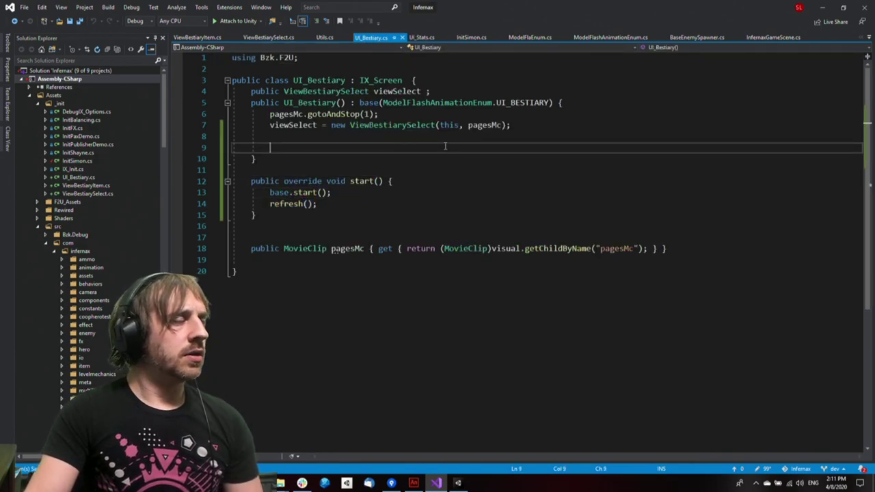
key(ctrl+v)
key(Return)
key(Up)
key(End)
key(shift+Up)
key(shift+Up)
key(shift+Home)
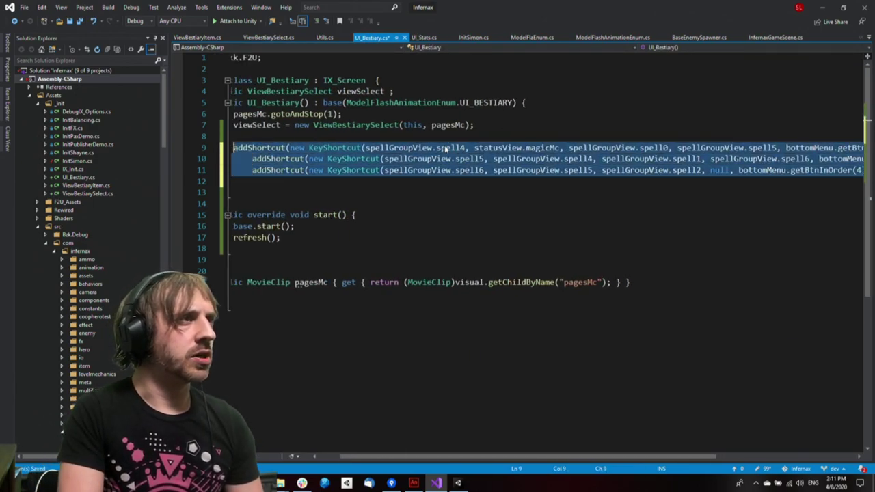
key(ctrl+z)
Paste the copied addShortcut lines below the createView calls in the ViewBestiarySelect constructor and save the file
ctrl+click(308, 93)
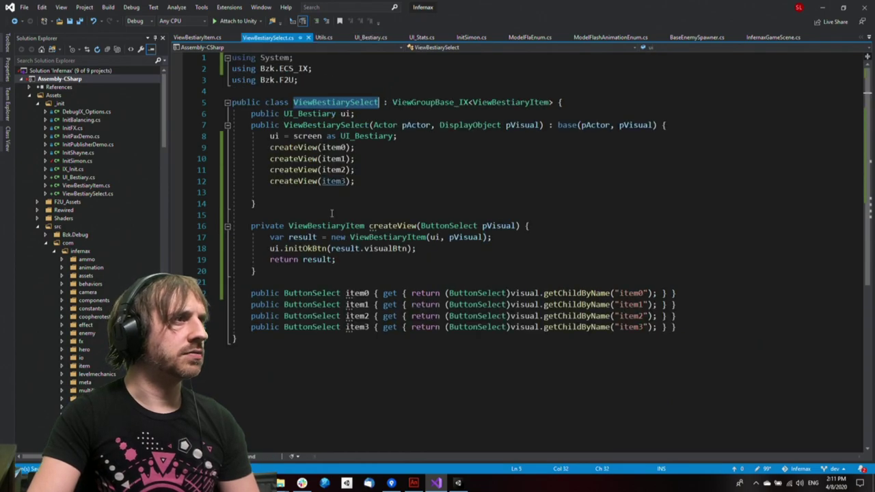
click(401, 197)
key(Return)
key(Return)
key(ctrl+v)
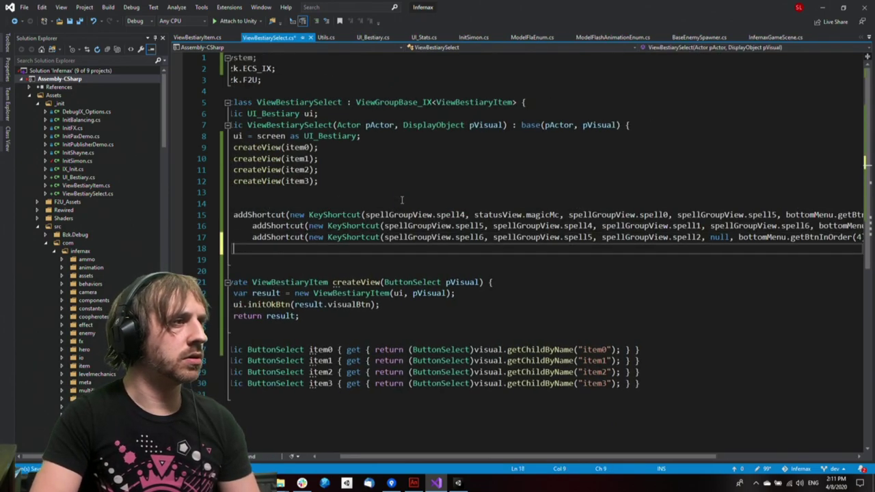
key(Delete)
key(ctrl+s)
Duplicate the last addShortcut line directly below itself and save the file
key(End)
key(shift+Home)
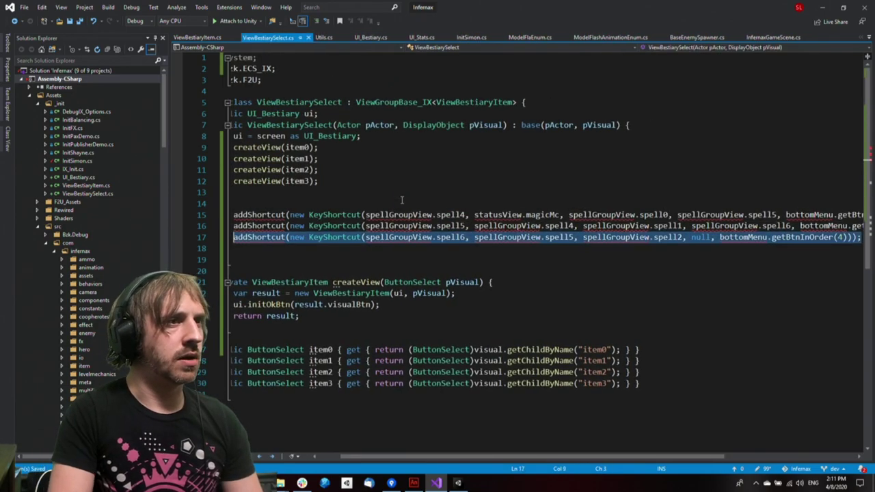
key(ctrl+c)
key(End)
key(Return)
key(ctrl+v)
key(ctrl+s)
Check the parameter order of the KeyShortcut constructor in its definition, and close that file
click(286, 148)
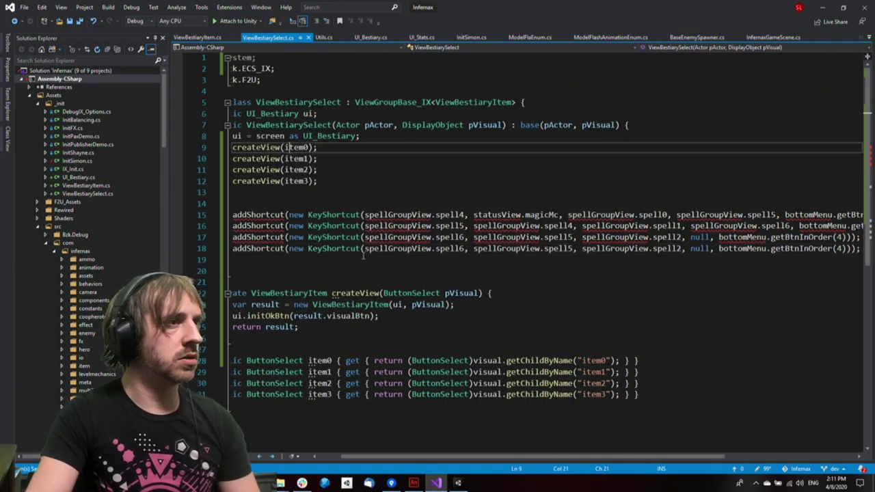
click(362, 237)
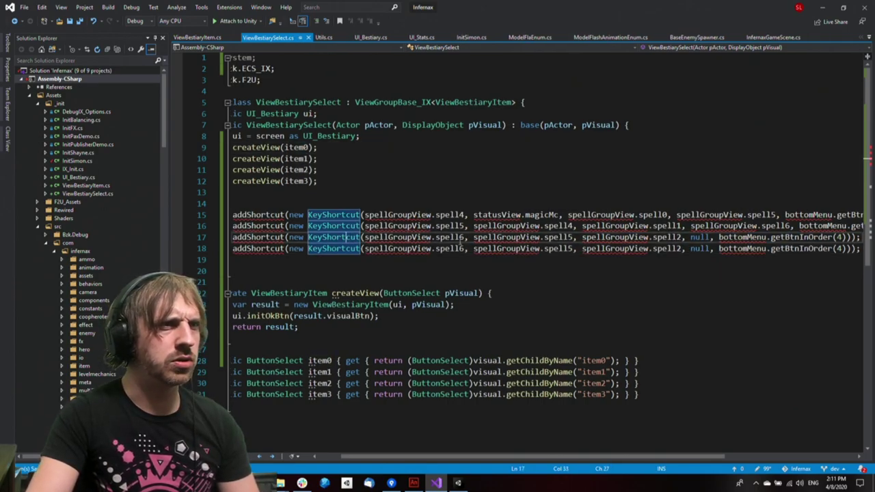
ctrl+click(346, 238)
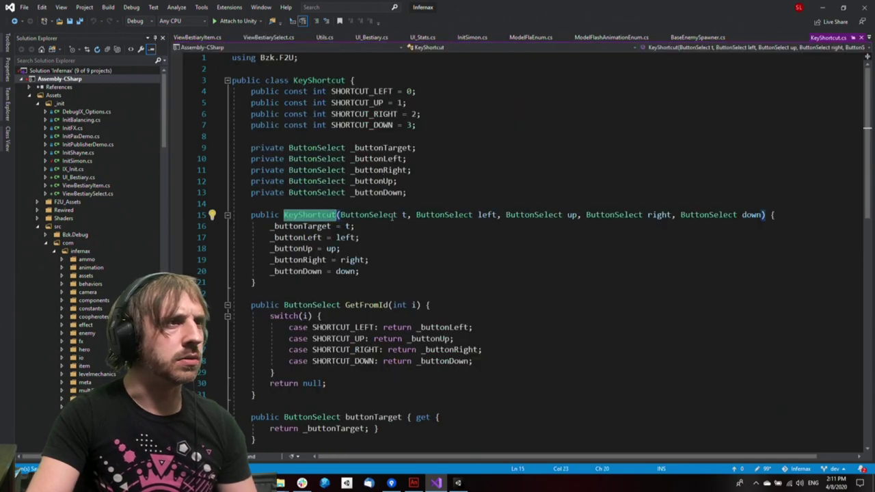
click(393, 217)
key(ctrl+F4)
Replace the first KeyShortcut argument in the first addShortcut line with item0
click(418, 201)
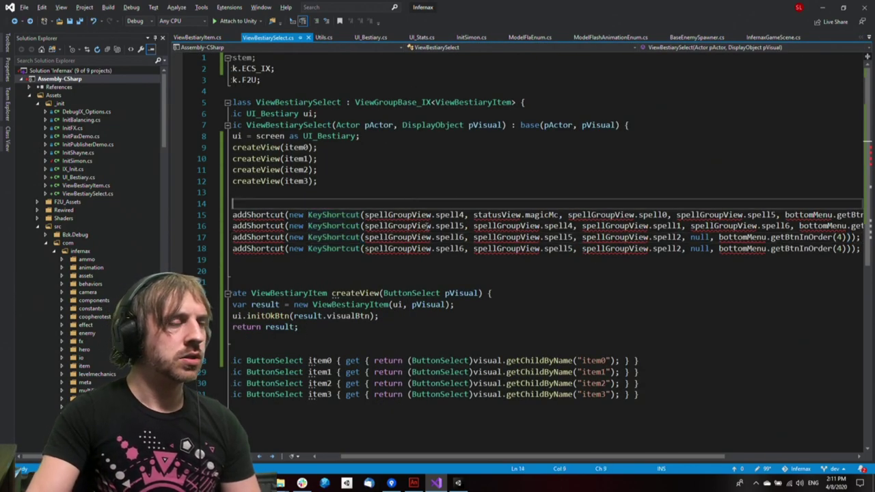
key(Down)
key(ctrl+shift+Right)
key(ctrl+shift+Right)
key(ctrl+shift+Right)
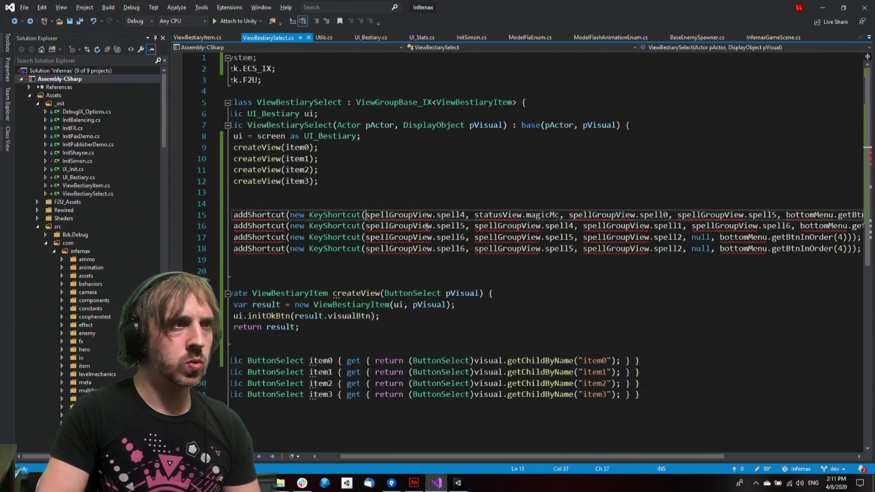
text(item)
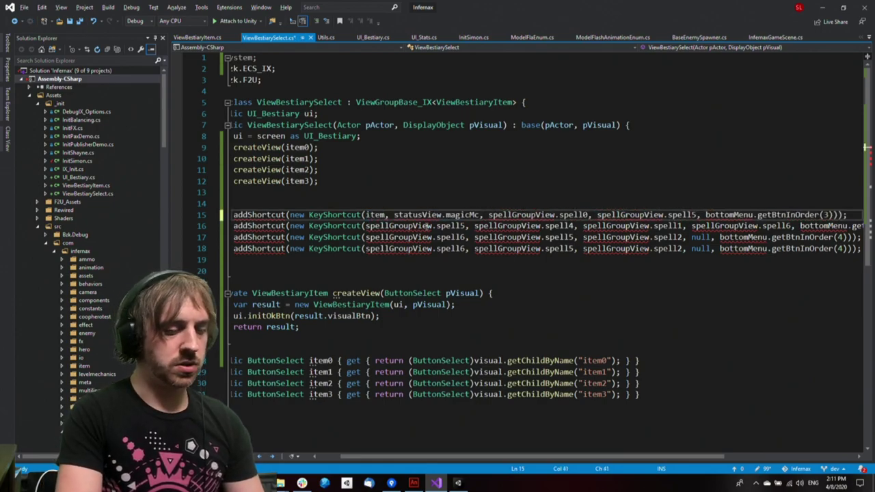
text(0)
Replace the remaining arguments of the item0 shortcut with null, null, item1, item2
key(ctrl+Right)
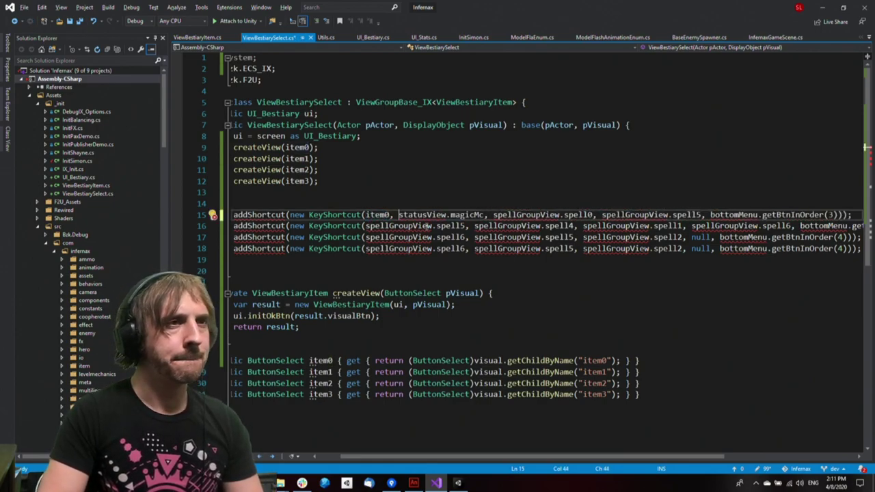
key(ctrl+shift+Right)
key(ctrl+shift+Right)
key(ctrl+shift+Right)
key(shift+End)
key(shift+Left)
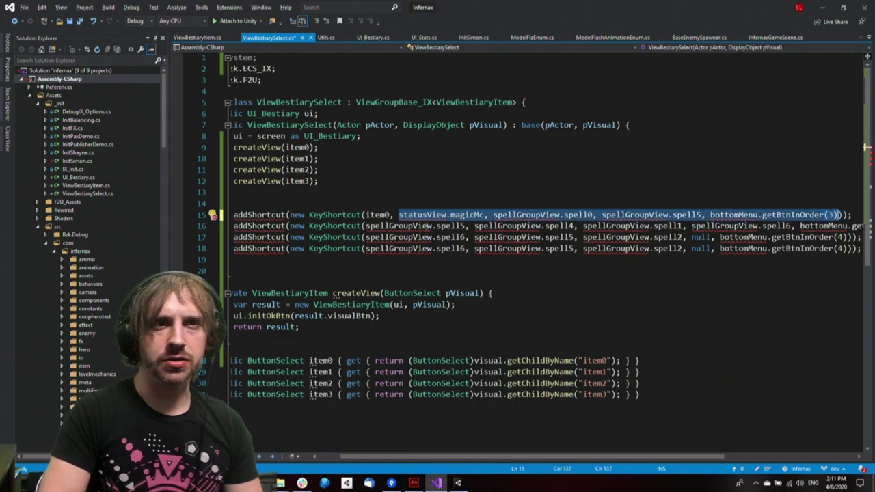
key(BackSpace)
text(,)
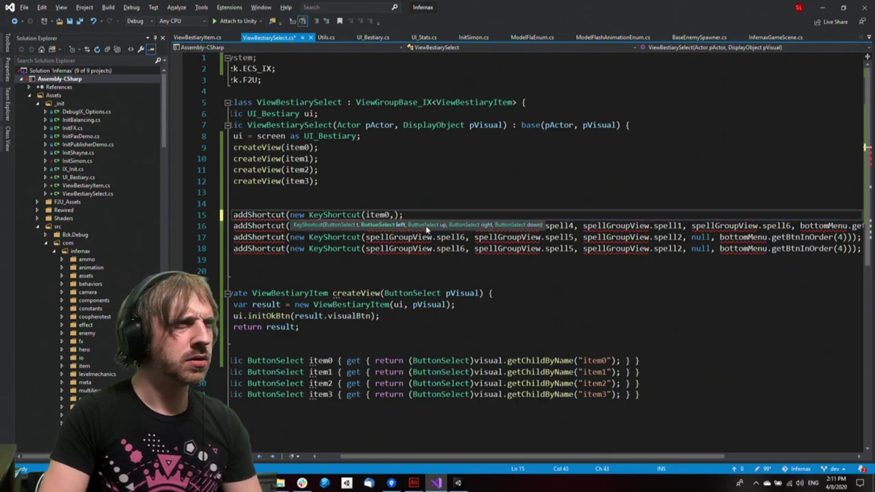
text(nu)
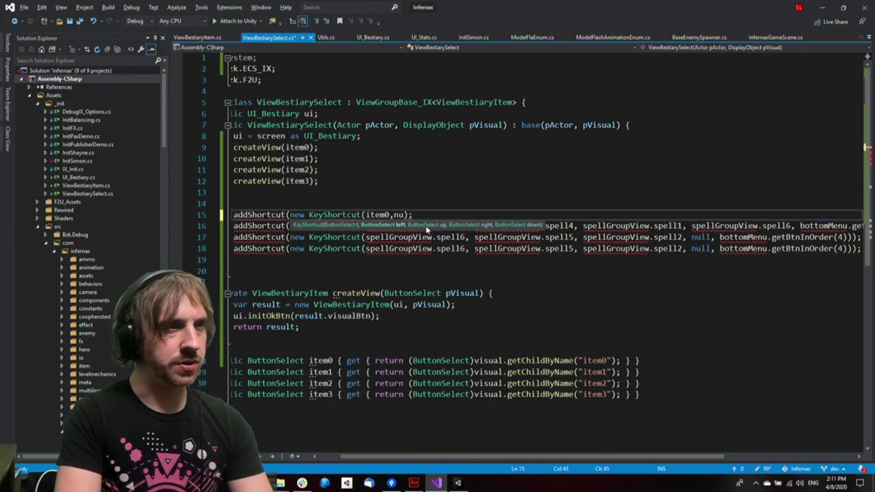
text(ll, )
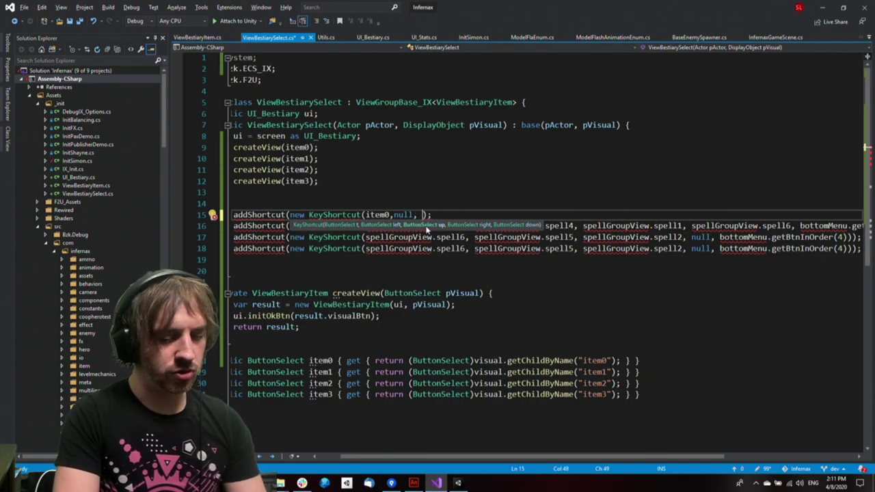
text(null,)
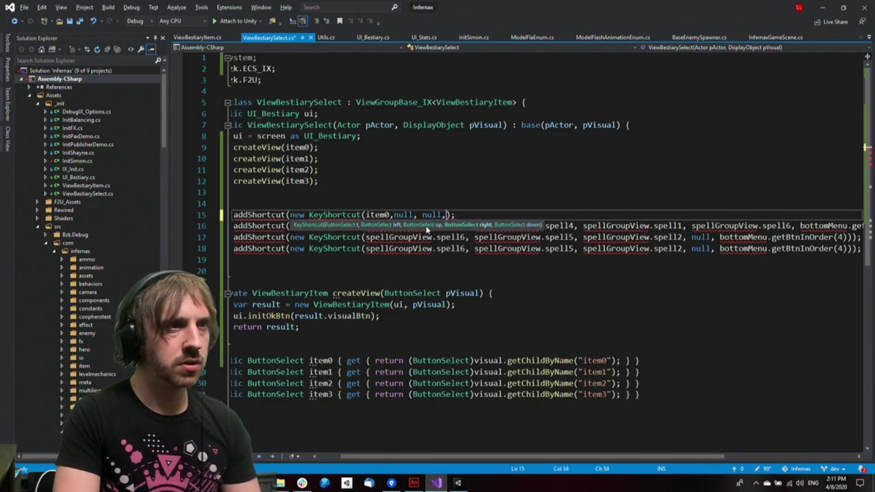
text( item1, item2)
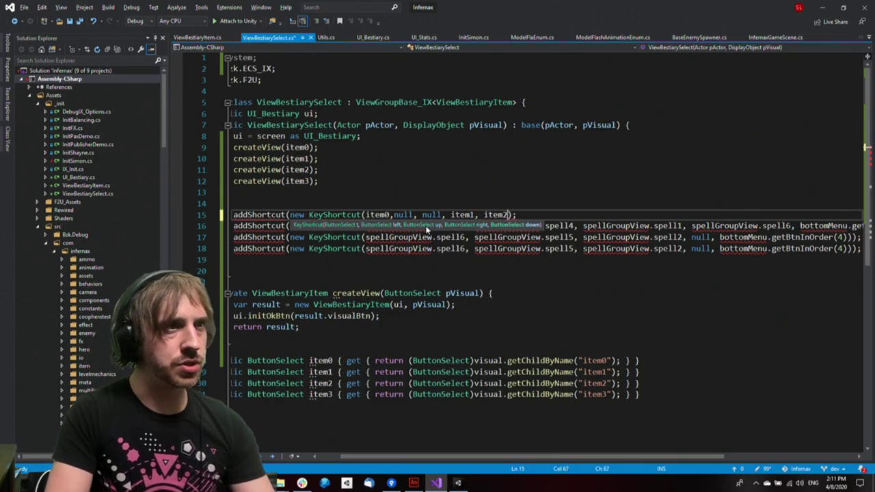
Copy the item0 addShortcut line and paste it three times below the original
key(End)
key(shift+Home)
key(ctrl+c)
key(End)
key(Return)
key(ctrl+v)
key(Return)
key(ctrl+v)
key(Return)
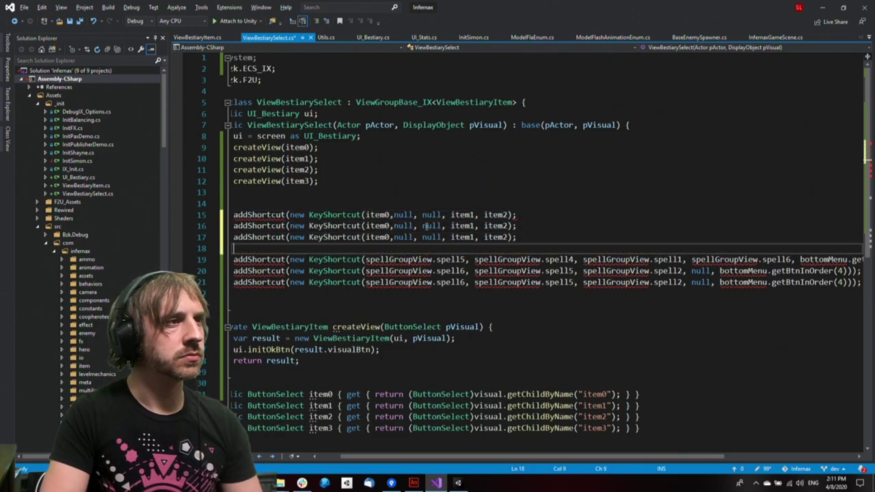
key(ctrl+v)
key(Return)
Delete the three leftover addShortcut lines that use spellGroupView and save the file
key(Down)
key(Down)
key(Up)
key(Down)
key(Down)
key(End)
key(shift+Home)
key(shift+Up)
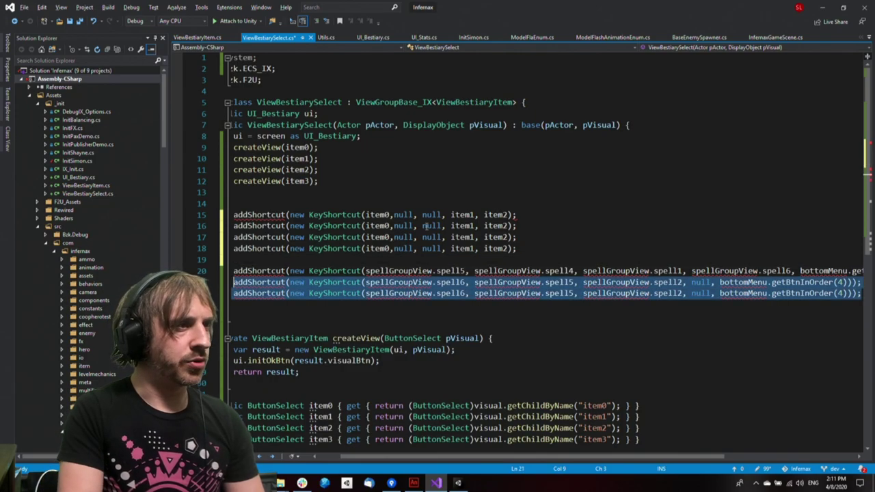
key(shift+Up)
key(Delete)
key(ctrl+s)
Prefix the first addShortcut call with "ui."
key(Up)
key(Up)
key(Up)
key(Up)
key(Up)
text(u)
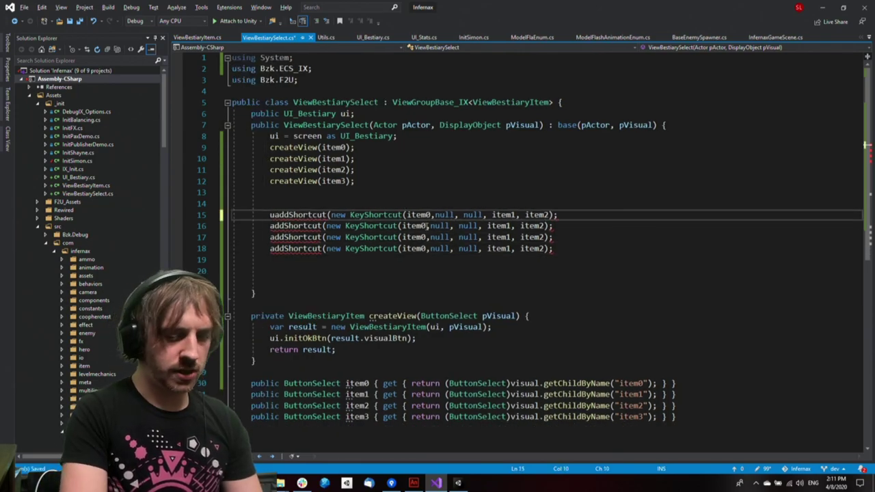
text(i.)
key(Escape)
Copy the "ui." prefix to the other three addShortcut calls and save the file
key(shift+Home)
key(ctrl+c)
key(Down)
key(ctrl+v)
key(Down)
key(Home)
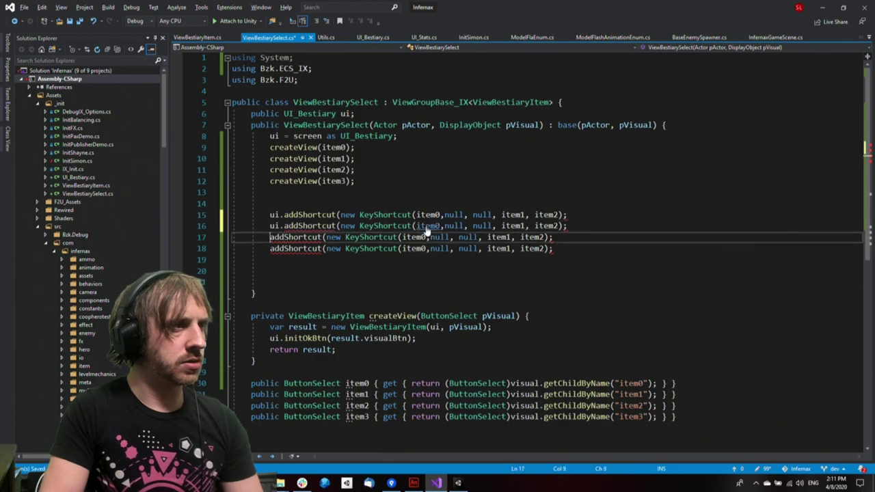
key(ctrl+v)
key(Down)
key(Home)
key(ctrl+v)
key(ctrl+s)
Remove the surplus blank lines at the end of the constructor and save the file
key(Down)
key(Down)
key(Down)
key(shift+Up)
key(Delete)
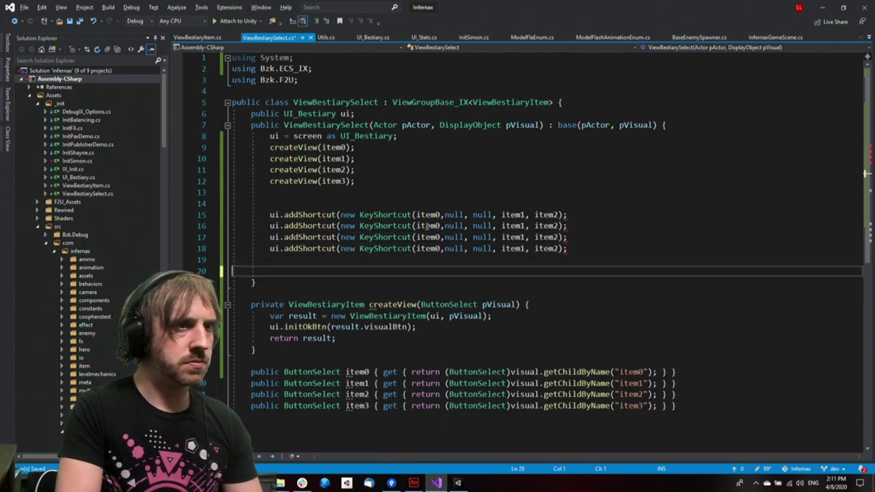
key(BackSpace)
key(ctrl+s)
Add the missing closing parenthesis to each of the four ui.addShortcut lines
key(Up)
key(Left)
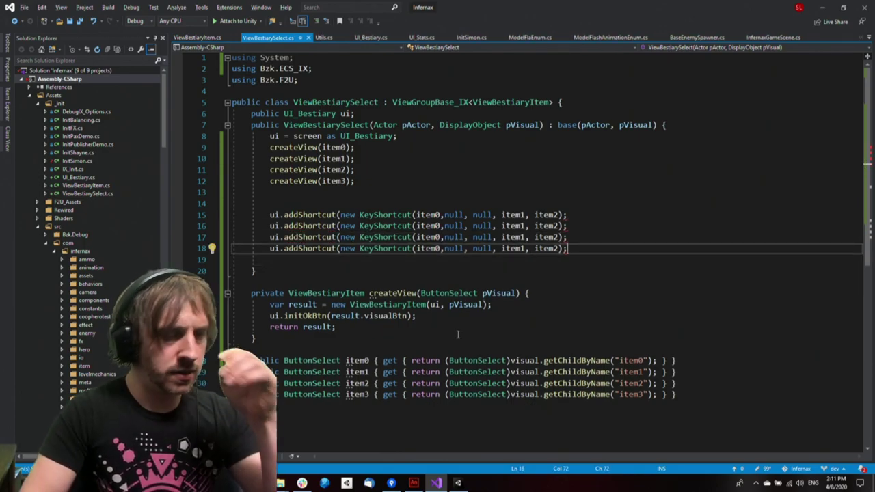
text())
key(Up)
text())
key(Up)
text())
key(Up)
text())
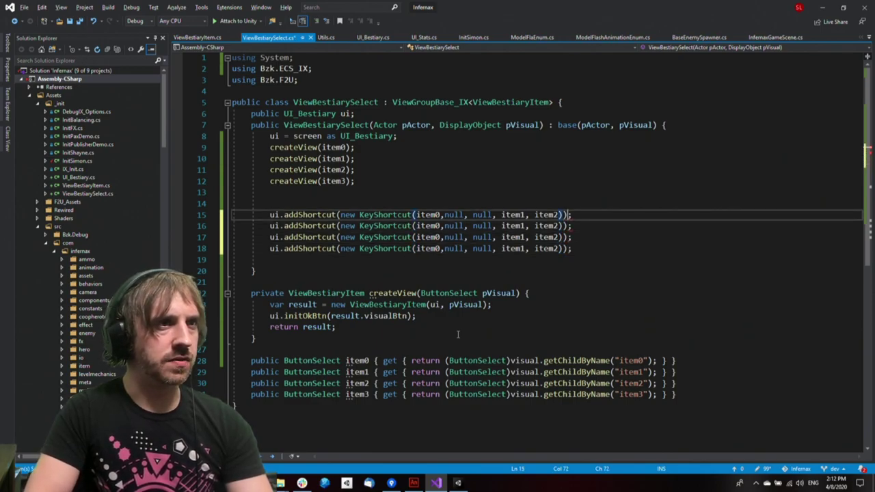
Change the first KeyShortcut argument of the second, third and fourth lines to item1, item2 and item3
key(Down)
click(442, 237)
key(Up)
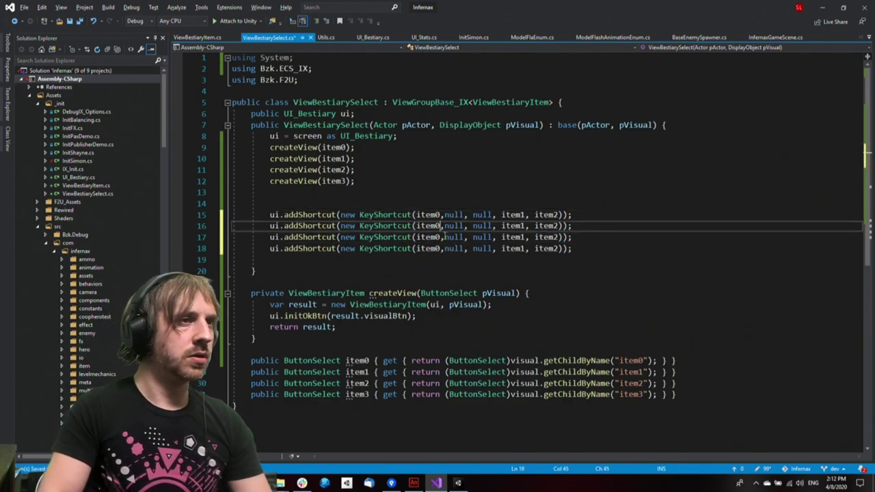
key(BackSpace)
text(1)
key(Down)
key(BackSpace)
text(2)
key(Down)
key(BackSpace)
text(3)
Set the left target of the item1 shortcut to item0, with a space after the preceding comma
key(Up)
key(Up)
key(Right)
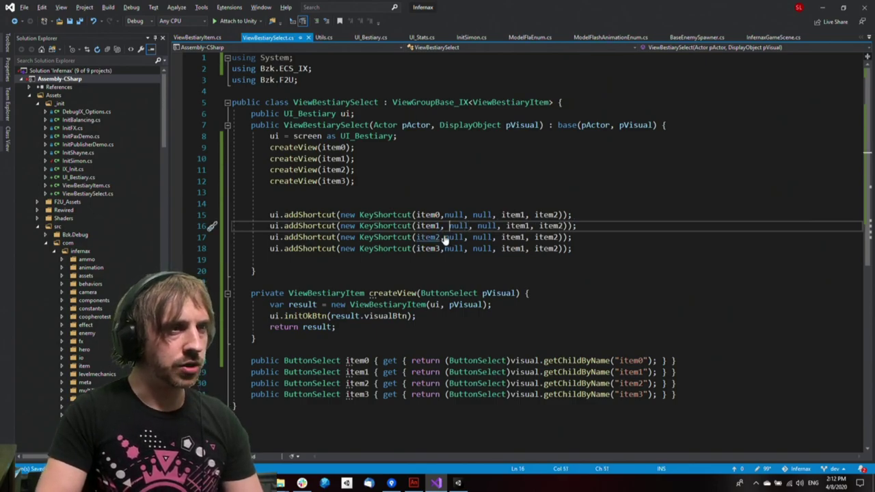
key(ctrl+space)
key(Left)
key(BackSpace)
text(,)
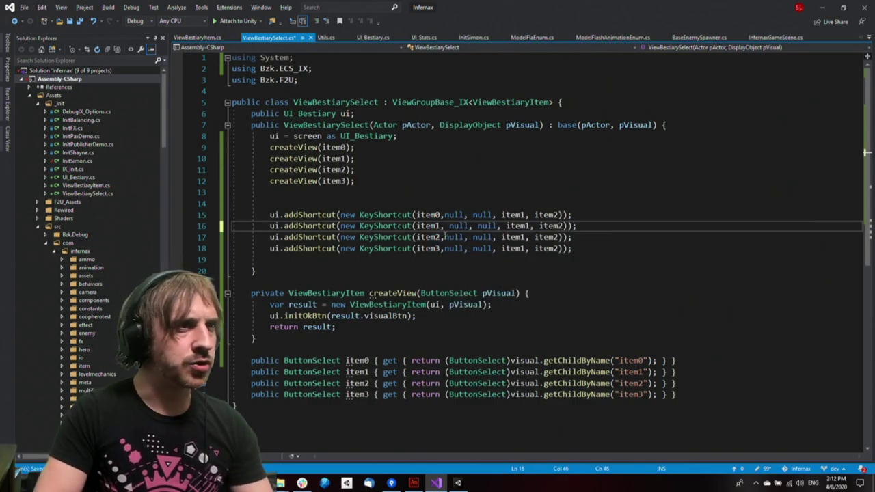
key(BackSpace)
text(,)
key(ctrl+shift+Right)
key(BackSpace)
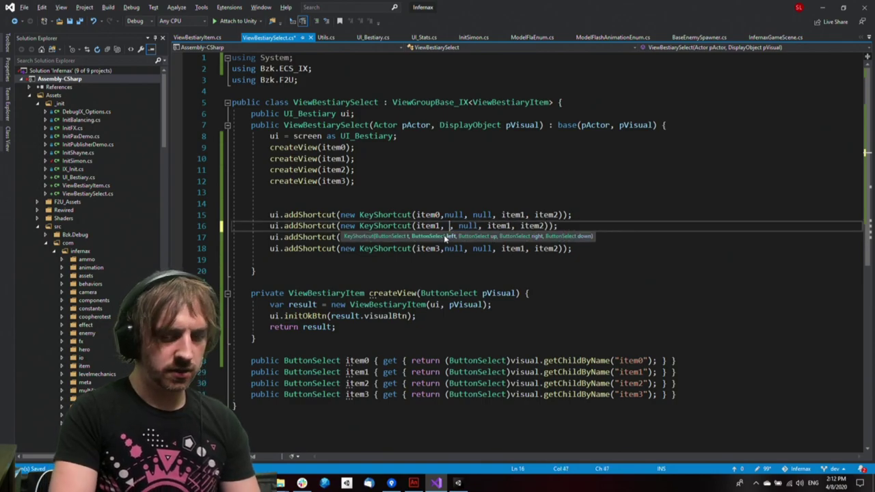
text(item0)
key(Left)
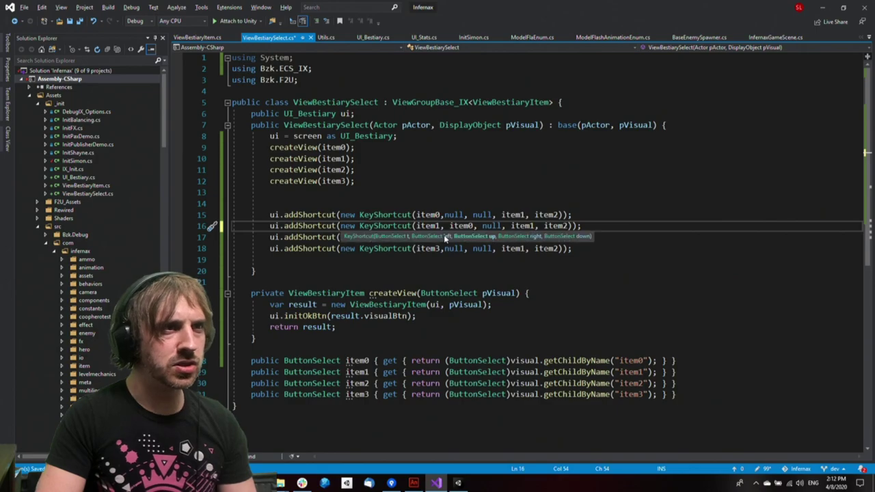
Set the right target of the item1 shortcut to null and its down target to item3
key(Right)
key(Right)
key(ctrl+shift+Right)
text(null)
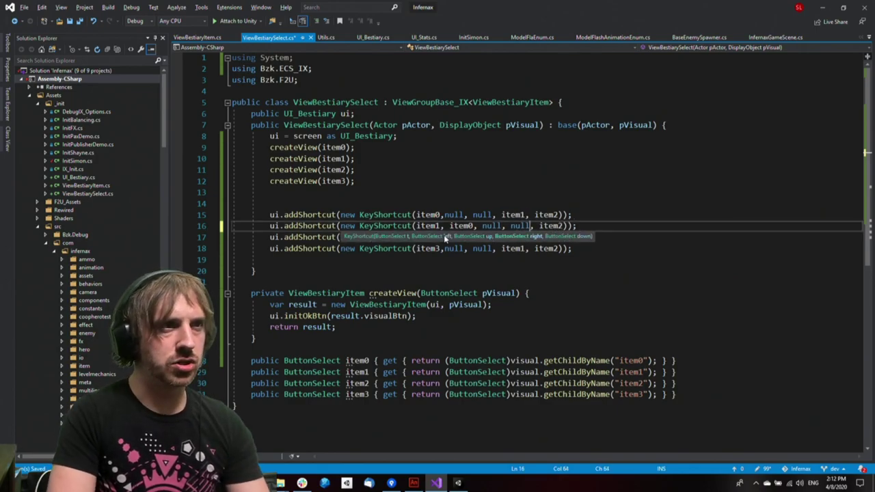
key(BackSpace)
text(3)
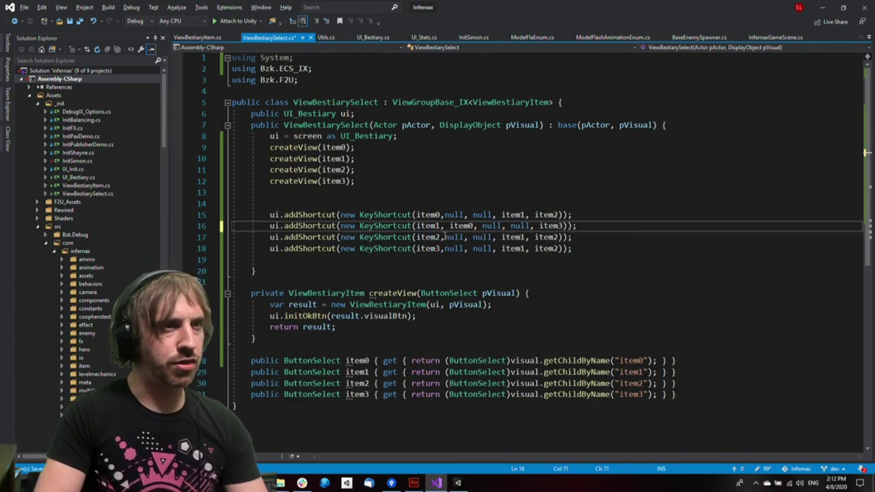
Add a space after the first comma of the item2 shortcut and set its up target to item0
key(Down)
key(ctrl+Left)
key(ctrl+Left)
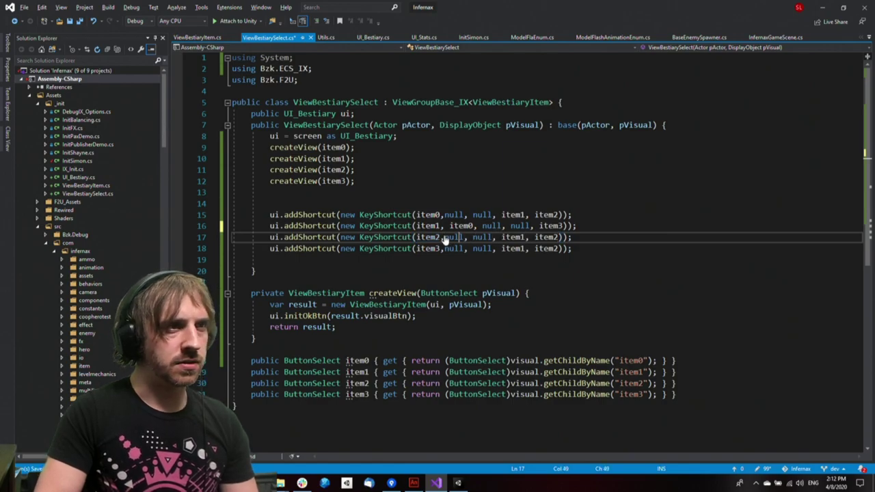
key(Left)
key(Left)
key(Left)
key(BackSpace)
text(,)
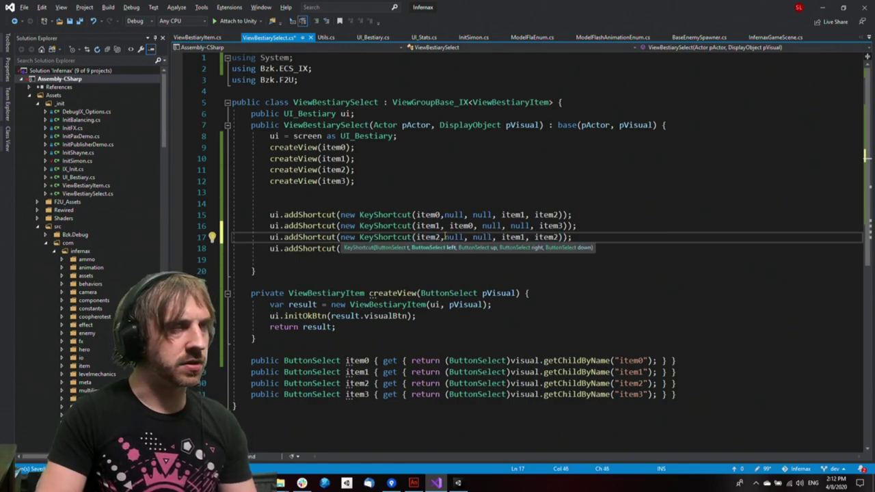
key(ctrl+Right)
key(ctrl+Right)
key(ctrl+shift+Right)
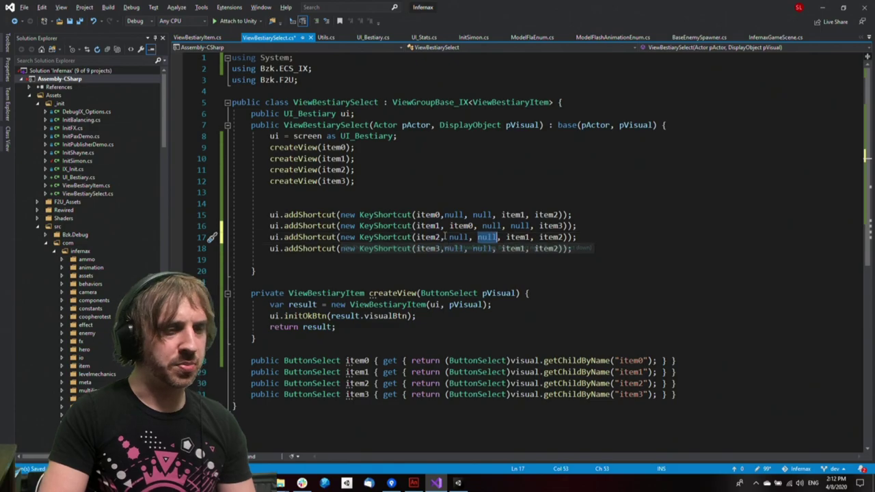
text(item0)
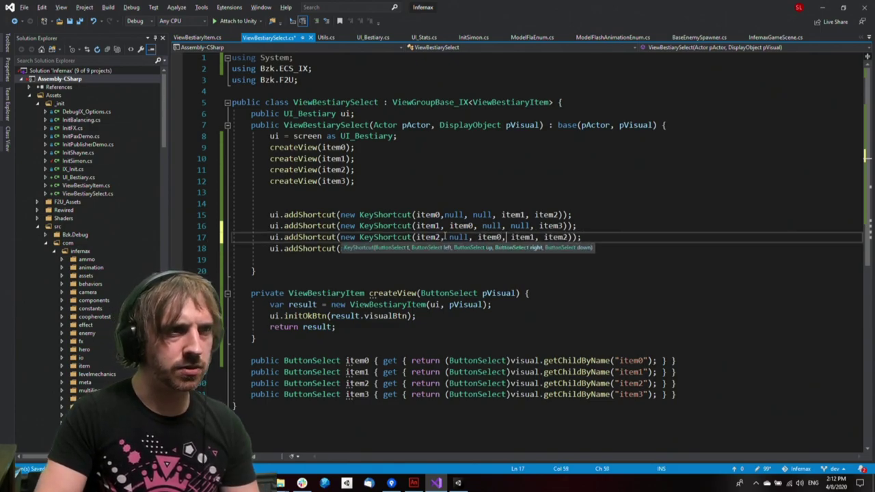
Set the right target of the item2 shortcut to item3 and its down target to null
key(ctrl+Right)
key(ctrl+Right)
key(BackSpace)
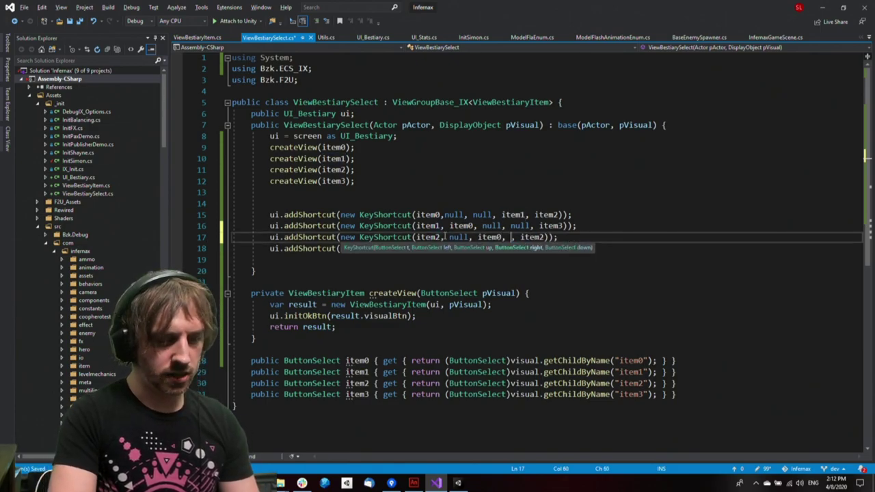
text(3)
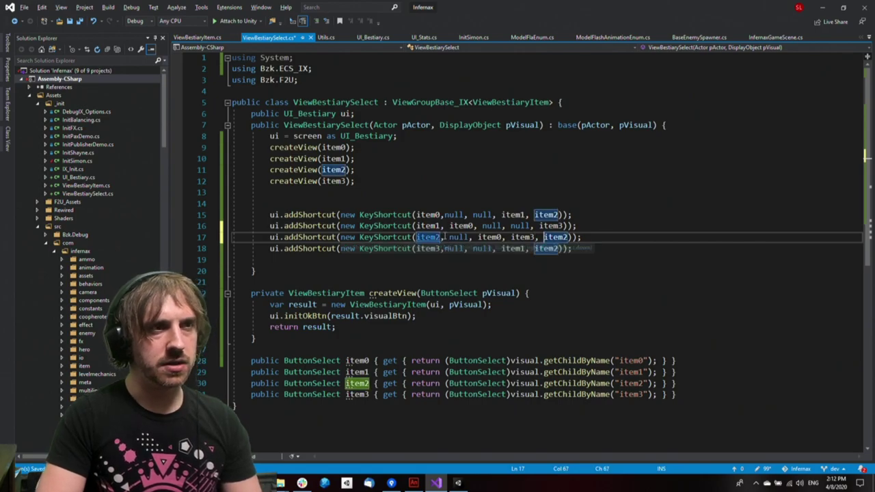
key(ctrl+Delete)
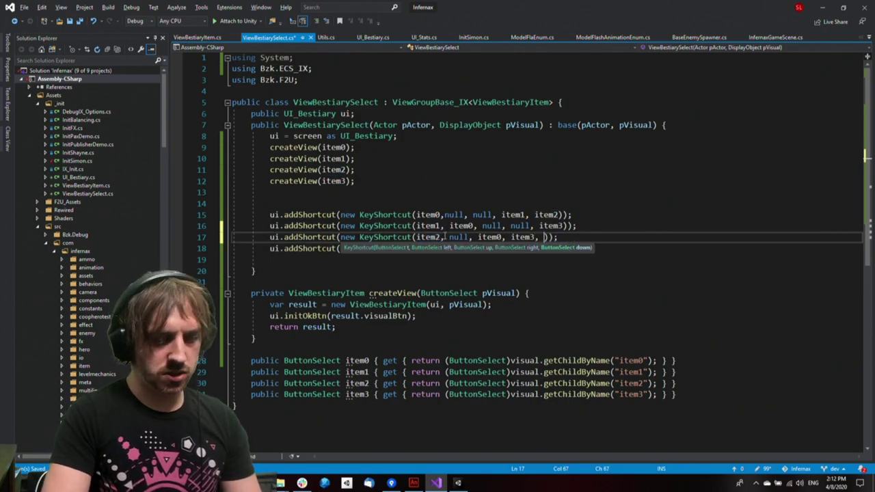
text(null)
Replace the item3 shortcut's targets with a copy of the item2 shortcut's, keeping a comma and space after item3
key(ctrl+Left)
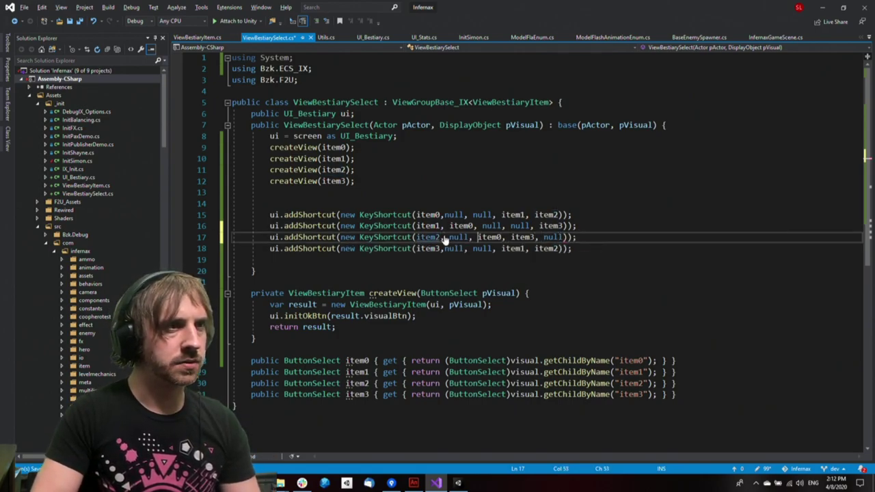
key(Down)
key(shift+End)
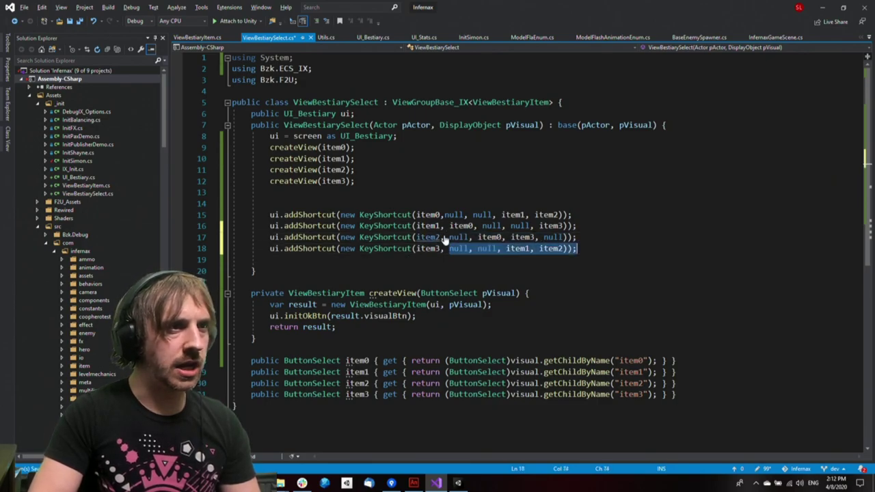
key(ctrl+v)
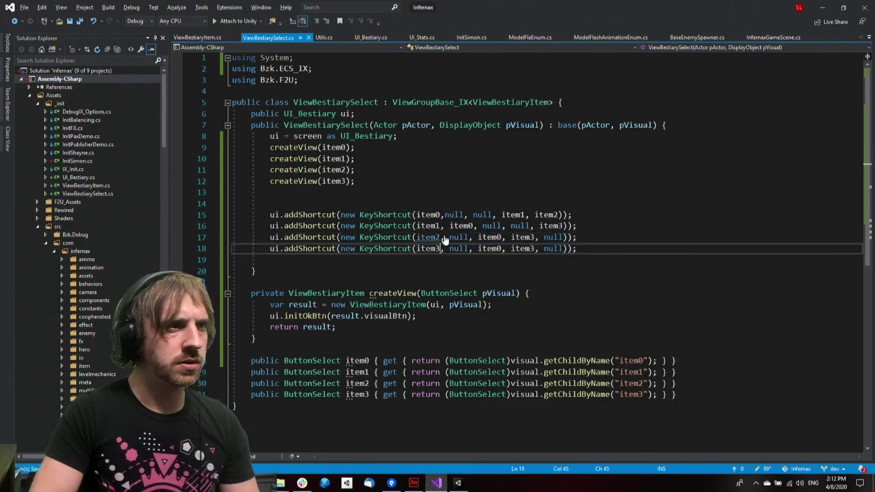
key(Left)
key(BackSpace)
text(,)
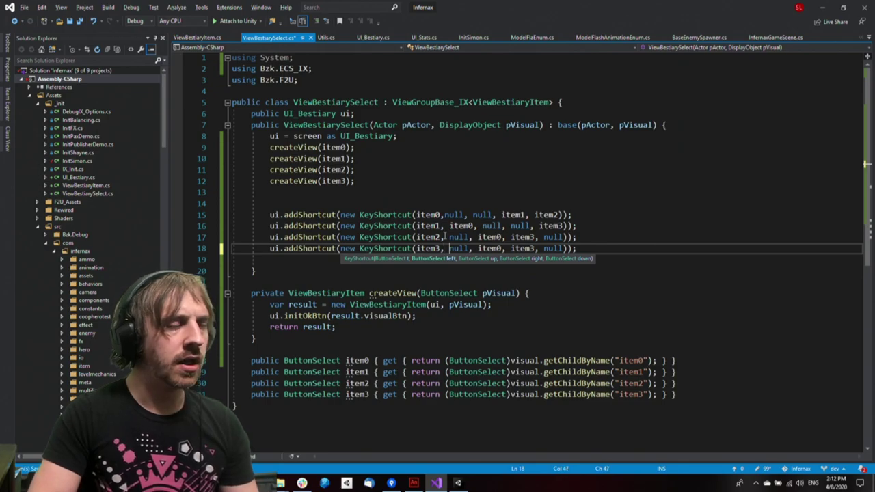
Set the left target of the item3 shortcut to item2 and its up target to item1
key(ctrl+shift+Right)
text(item2)
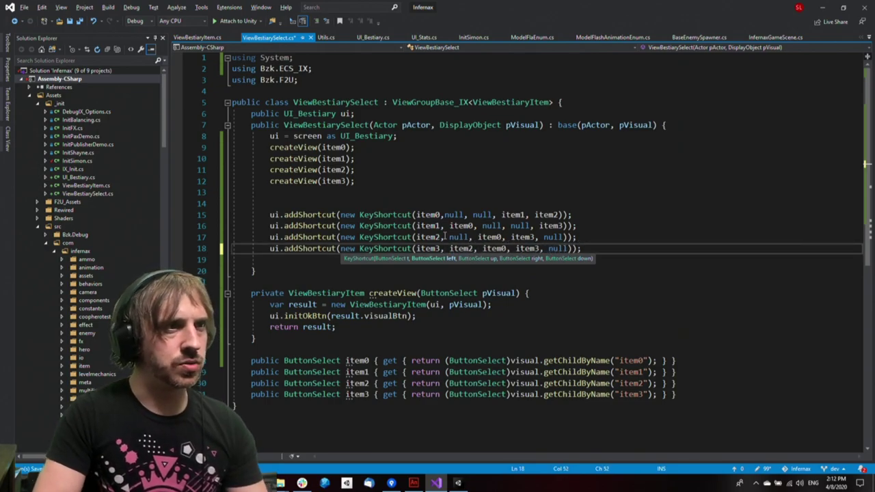
key(ctrl+Right)
key(ctrl+shift+Right)
text(item1)
key(ctrl+Right)
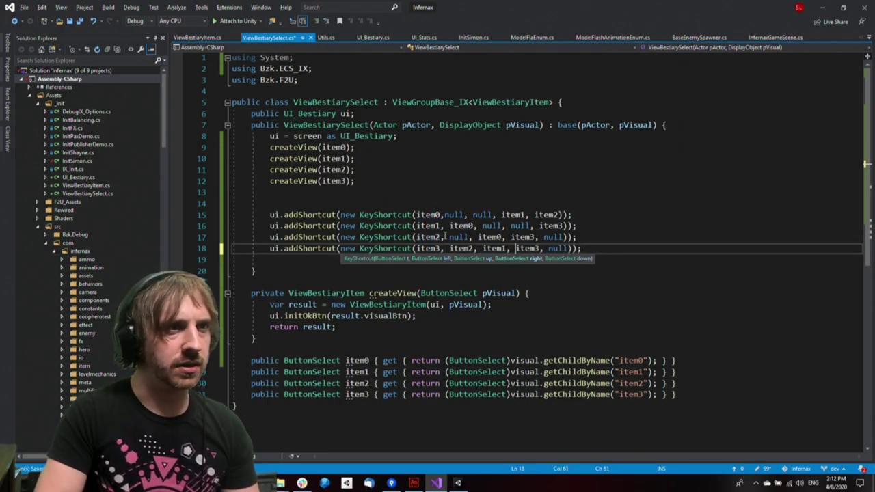
Set the right and down targets of the item3 shortcut to null and save the script
key(ctrl+shift+Right)
text(null)
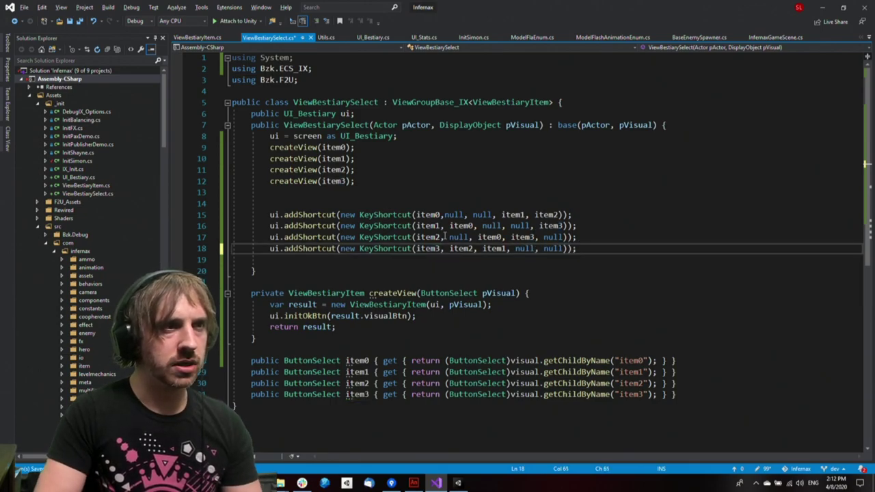
key(ctrl+Right)
key(ctrl+shift+Right)
text(item)
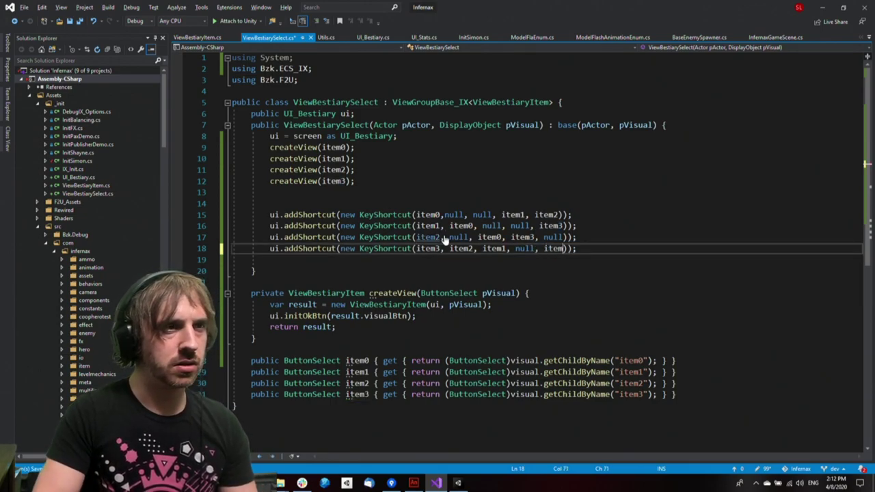
key(ctrl+BackSpace)
text(null)
key(ctrl+Left)
key(Left)
key(BackSpace)
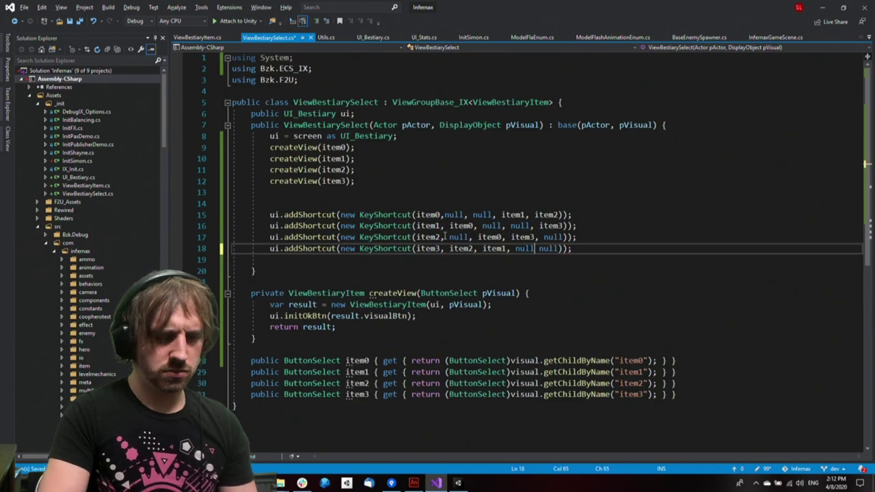
text(,)
key(End)
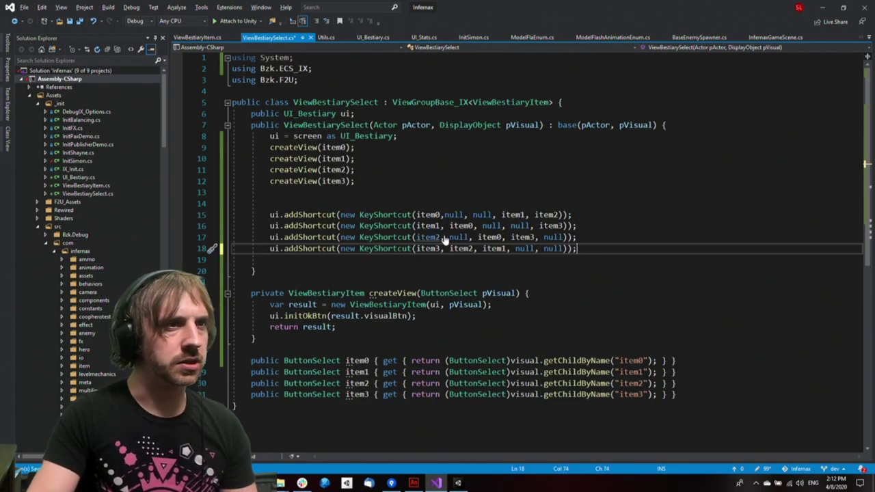
key(ctrl+s)
Switch to Unity, run the game and test horizontal navigation between the first two bestiary items
click(460, 484)
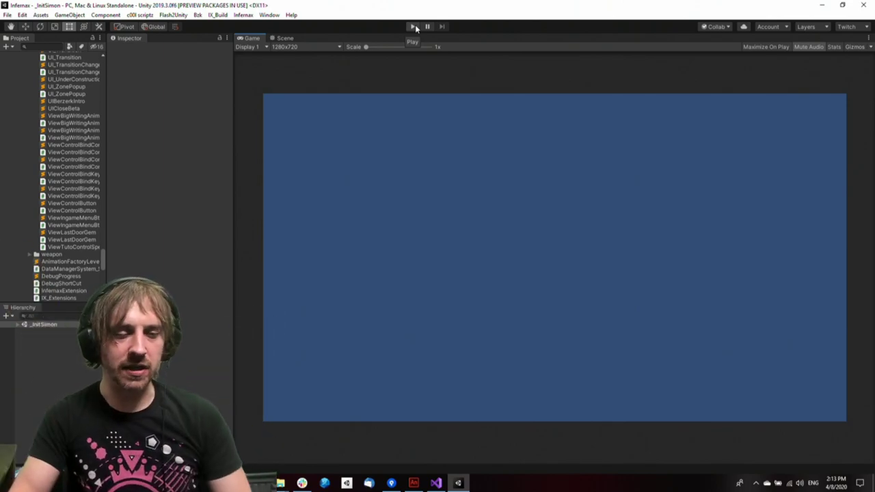
click(414, 27)
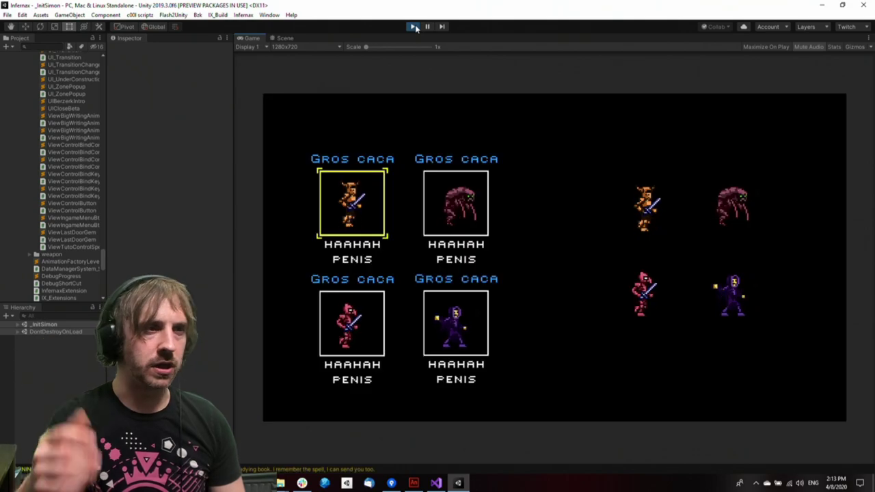
key(Right)
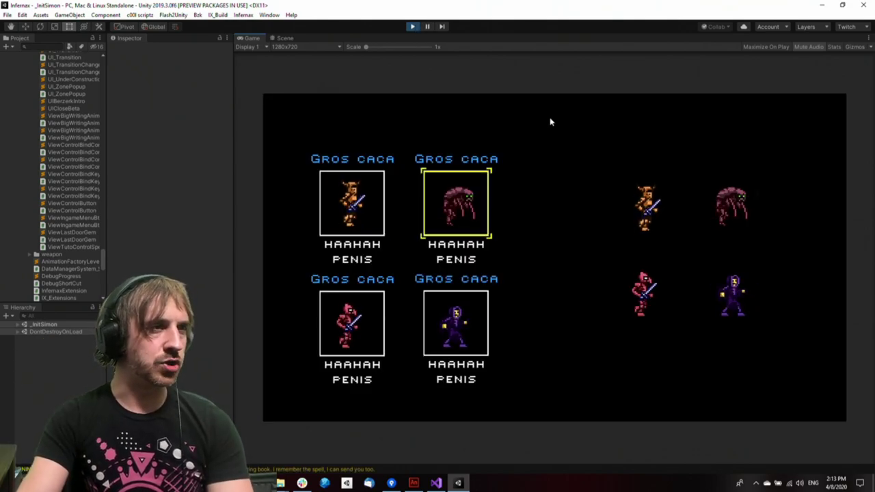
key(Left)
key(Right)
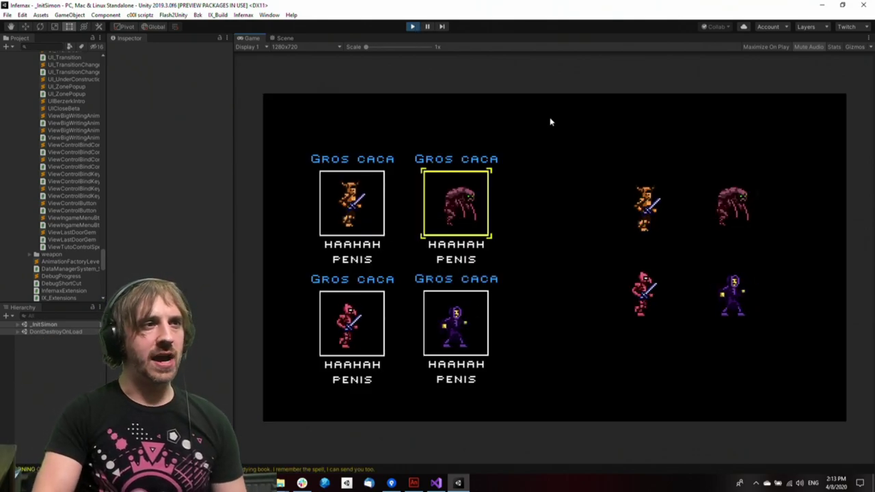
key(Left)
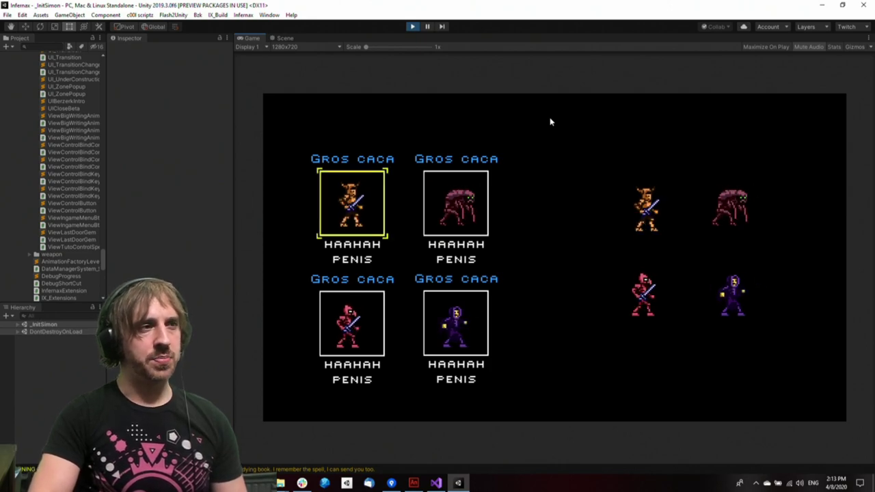
Test moving the selection vertically and horizontally among the four bestiary items, and stop the game
key(Down)
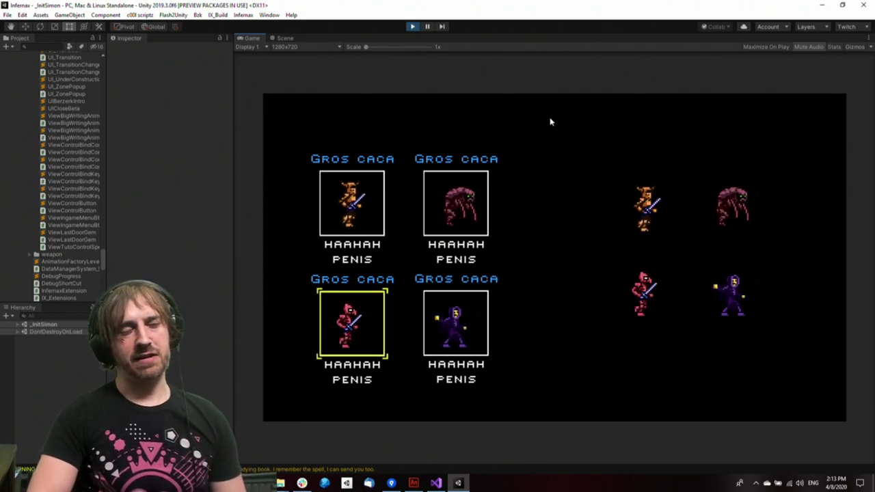
key(Right)
key(Right)
key(Left)
key(Right)
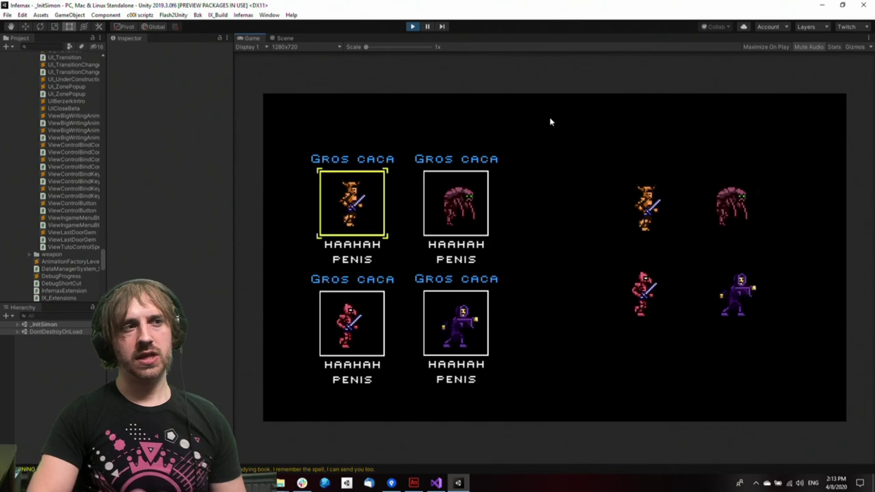
key(Left)
key(Left)
key(Left)
key(Left)
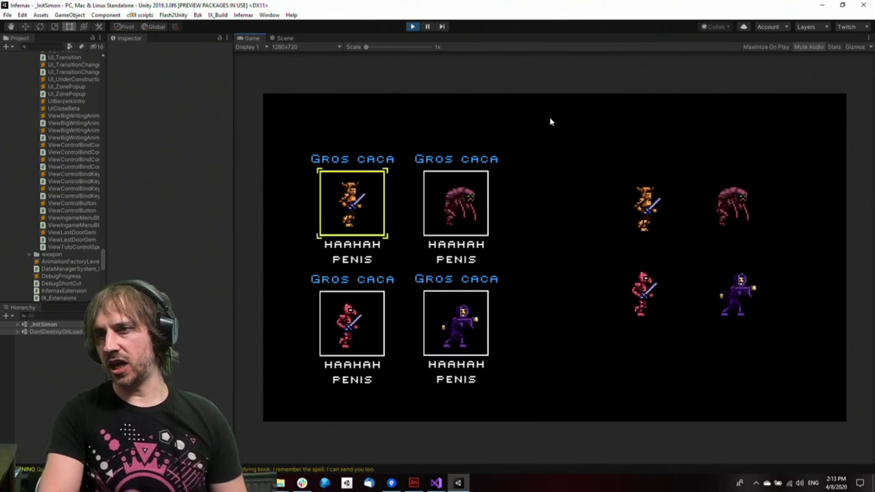
key(Down)
key(Left)
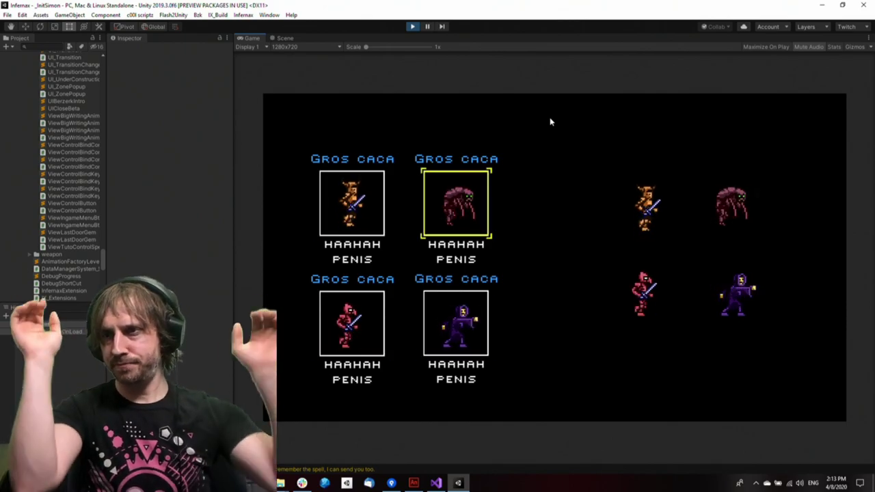
click(412, 26)
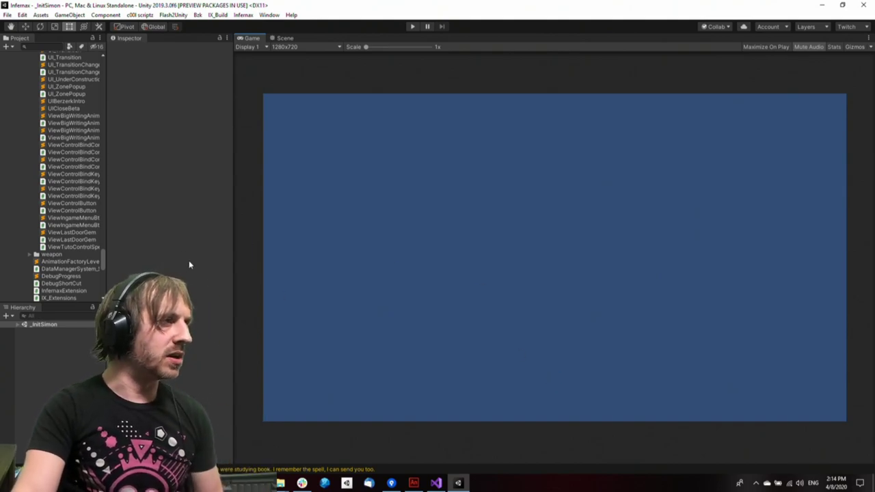
Widen the Project panel to show the full script names
drag(107, 231, 155, 231)
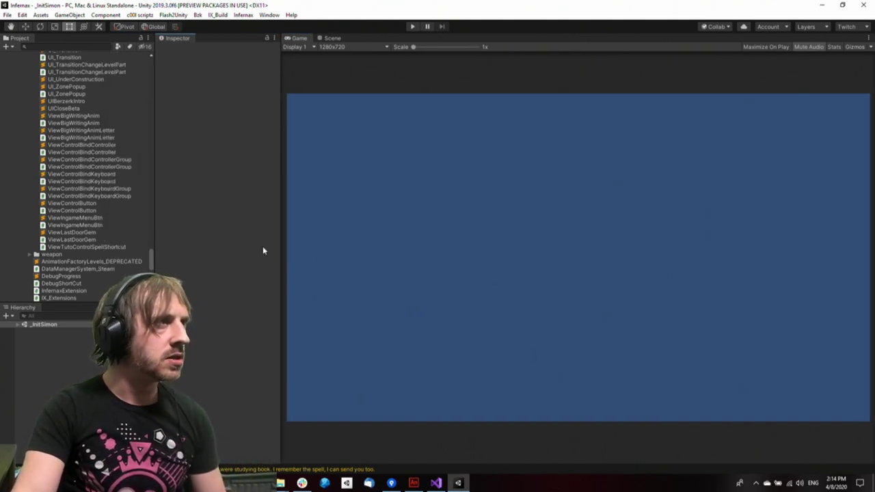
click(368, 271)
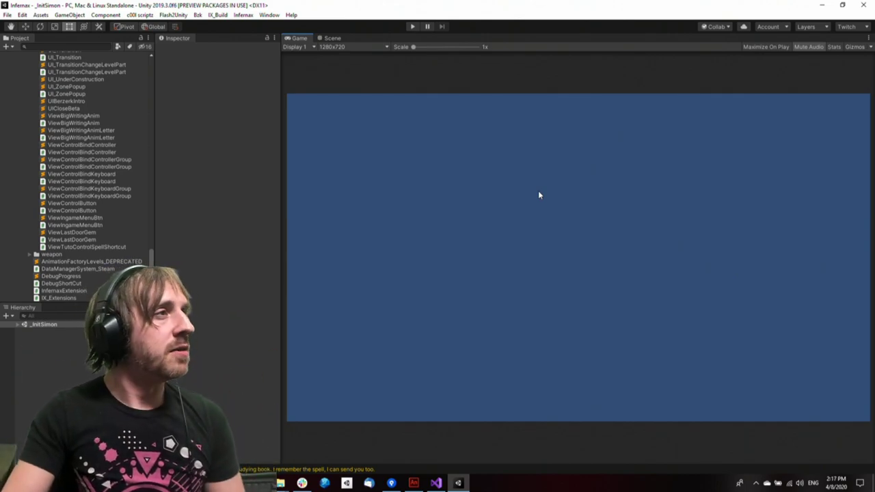
Run the game again, retest horizontal selection between the upper bestiary items, and stop it
click(413, 27)
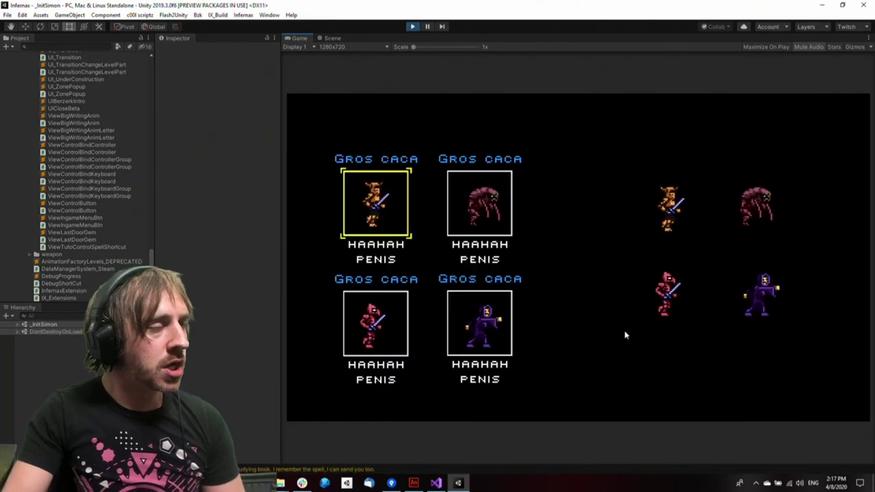
key(Right)
key(Right)
key(Left)
key(Left)
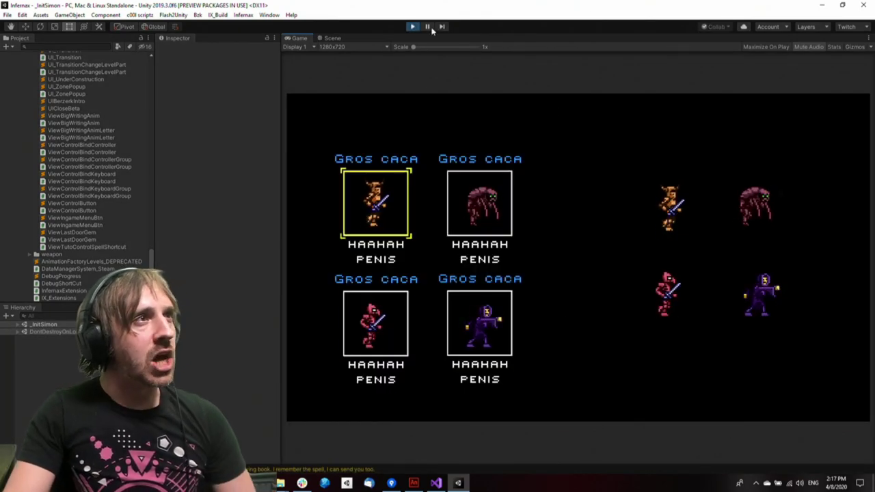
click(414, 28)
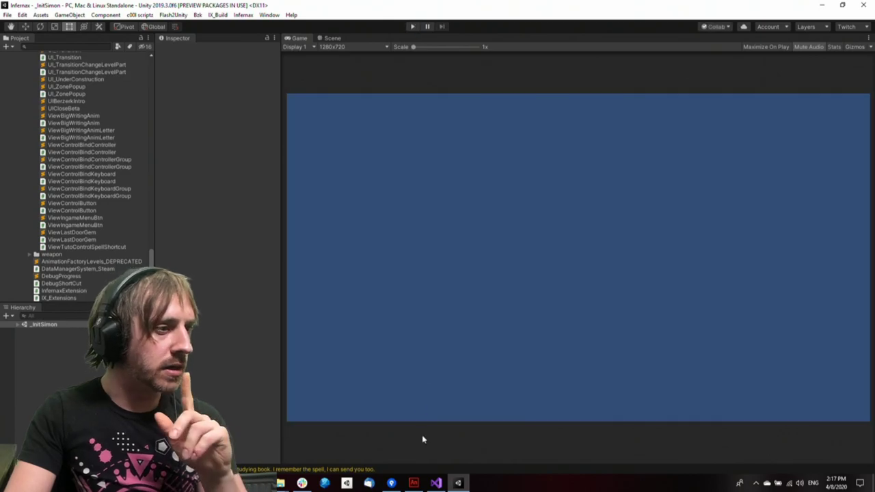
Review the createView calls and shortcut definitions of ViewBestiarySelect in Visual Studio and return to Unity
click(436, 484)
click(416, 294)
click(420, 202)
click(366, 158)
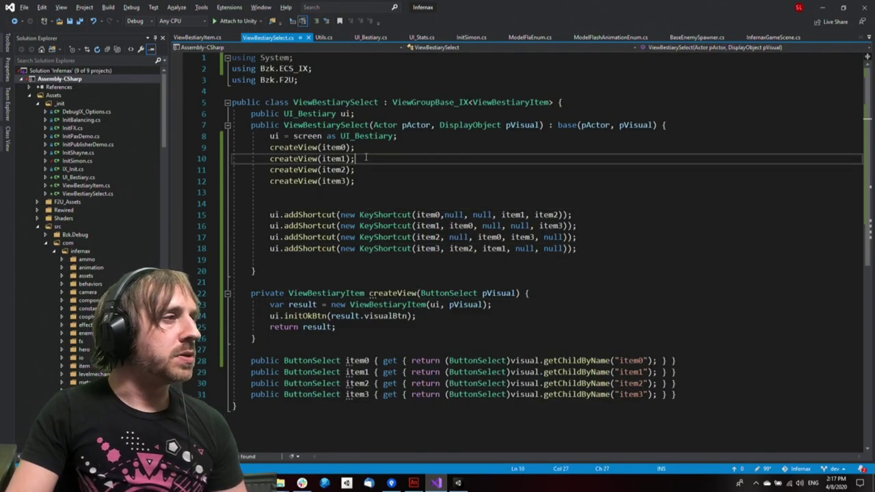
click(347, 149)
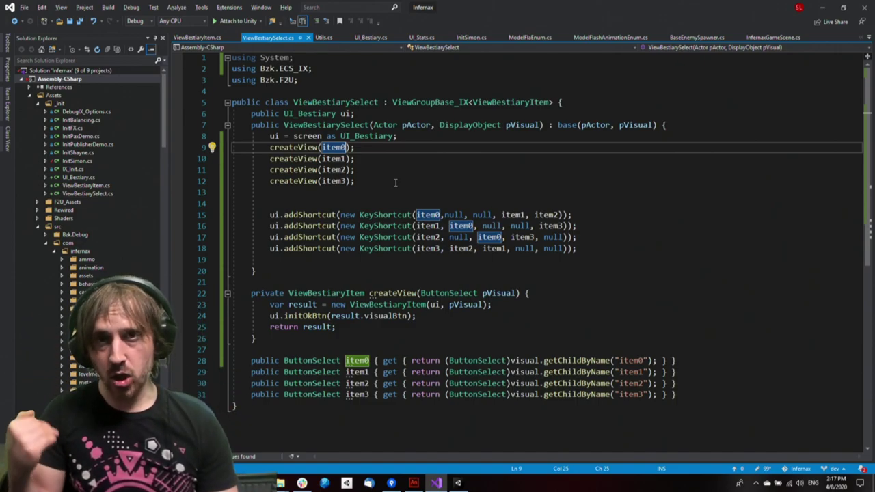
key(alt+Tab)
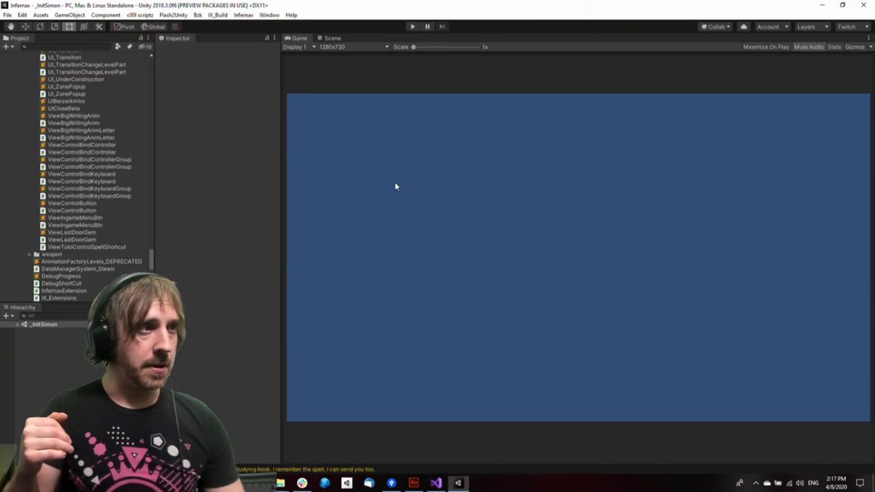
Switch to Visual Studio and open the ViewBestiaryItem class from its reference in the ViewBestiarySelect declaration
key(alt+Tab)
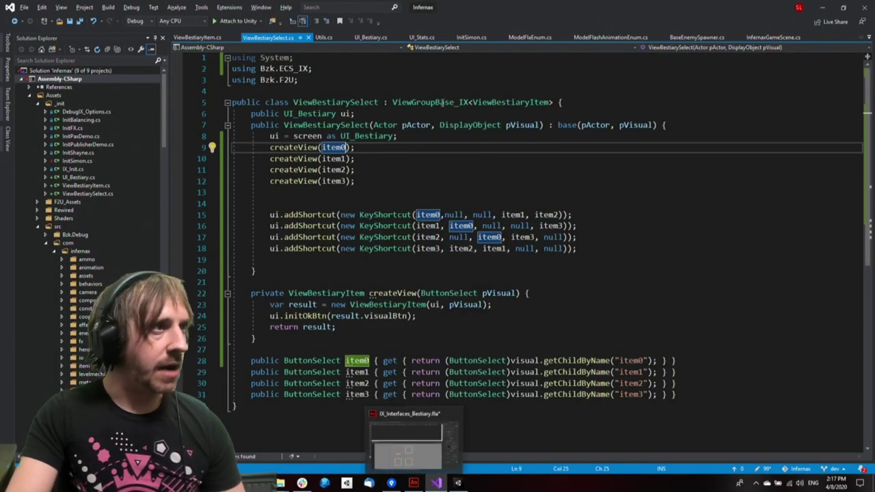
click(455, 146)
key(Up)
key(Up)
key(Up)
key(Down)
key(Down)
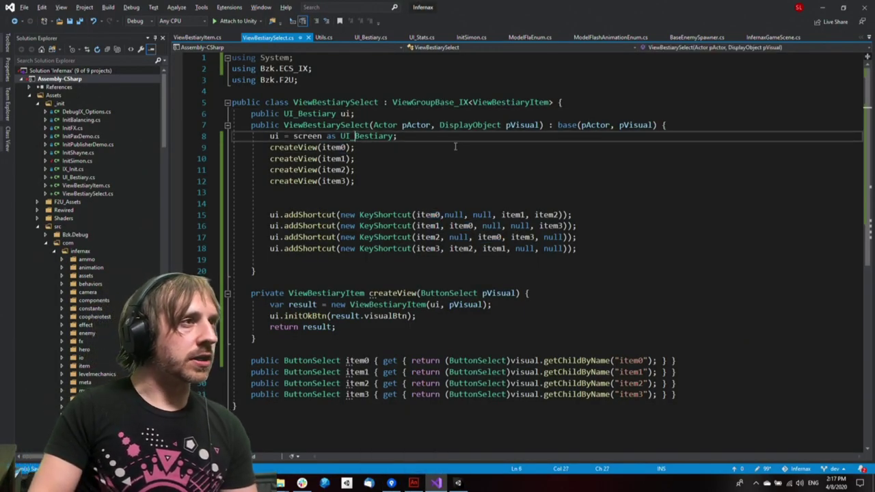
key(Left)
key(Left)
key(Up)
key(Up)
key(Up)
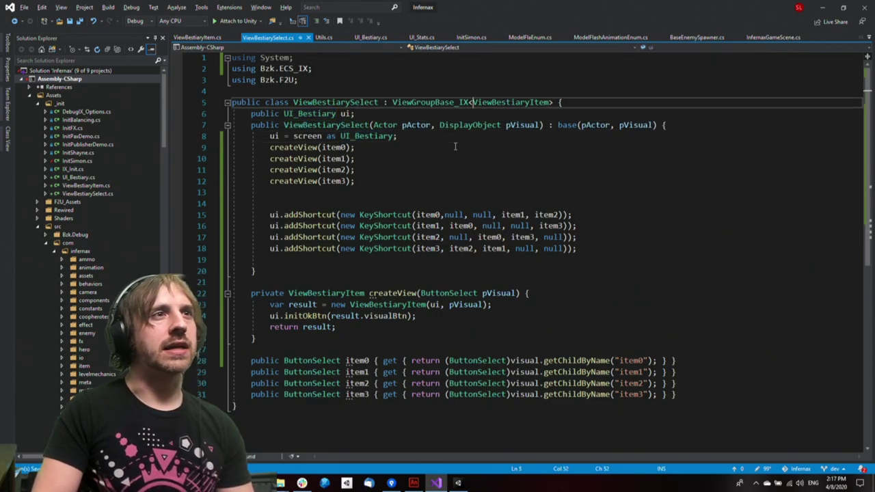
key(F12)
Declare a public ModelBestiaryItem field named modelItem at the start of the ViewBestiaryItem class
key(End)
key(Return)
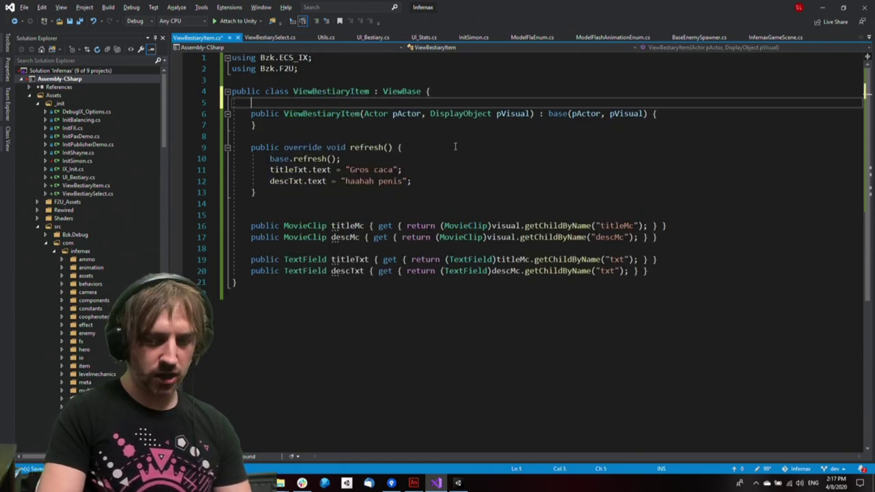
text(public Model)
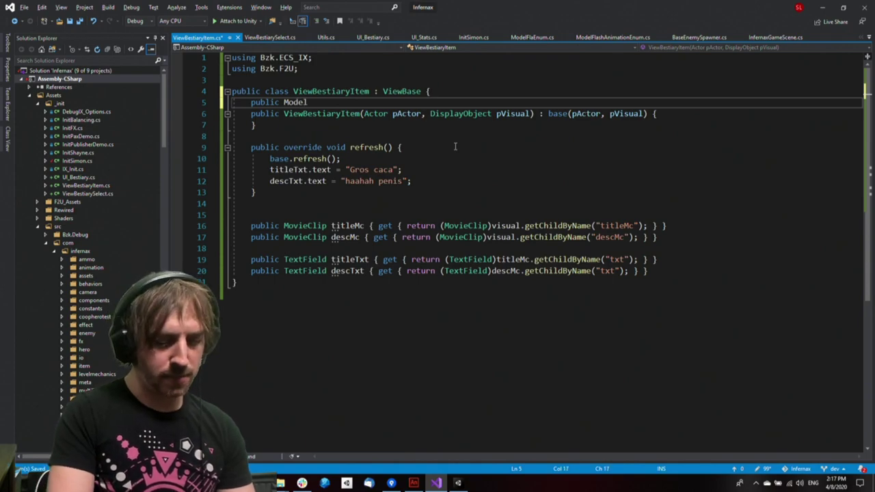
text(BestiaryItem )
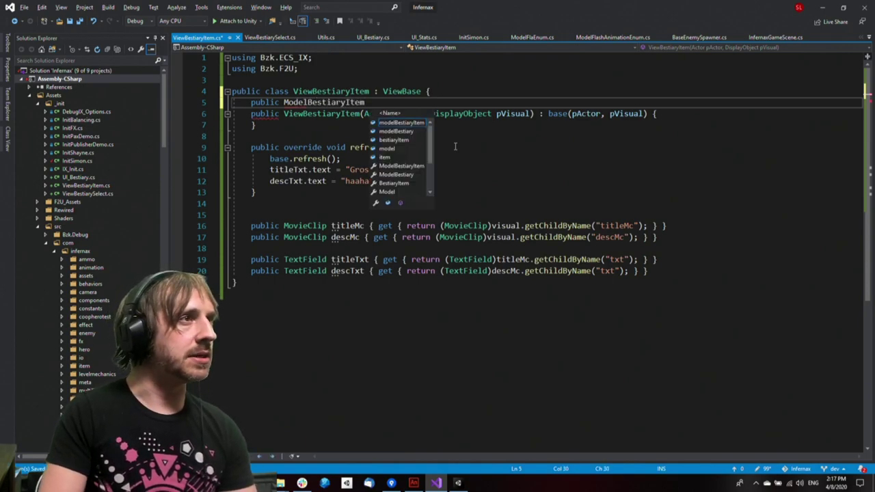
text(  model)
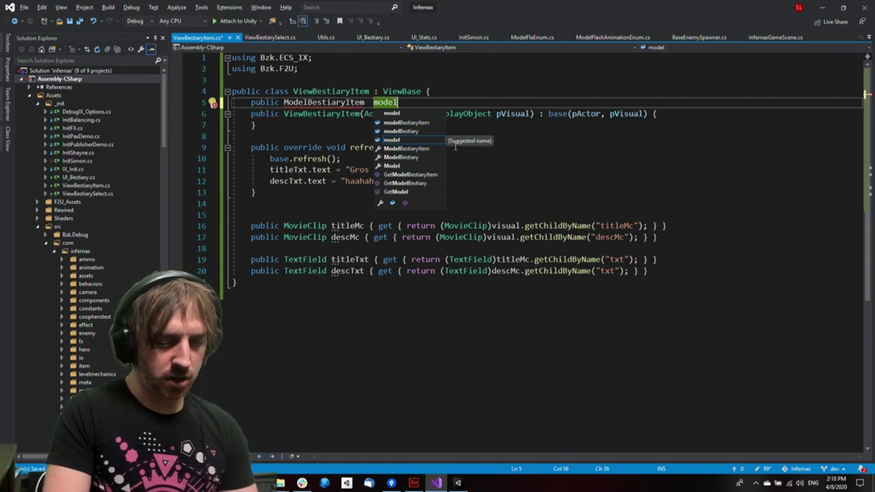
text(Item;)
key(ctrl+Left)
key(ctrl+Left)
key(BackSpace)
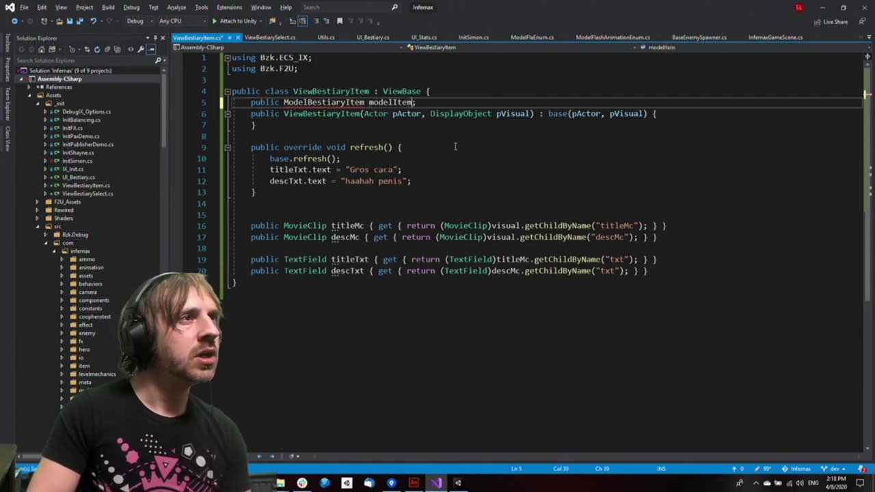
Rename the new ModelBestiaryItem field to modelEnemy
key(ctrl+Right)
key(ctrl+shift+Left)
text(modelEnmy)
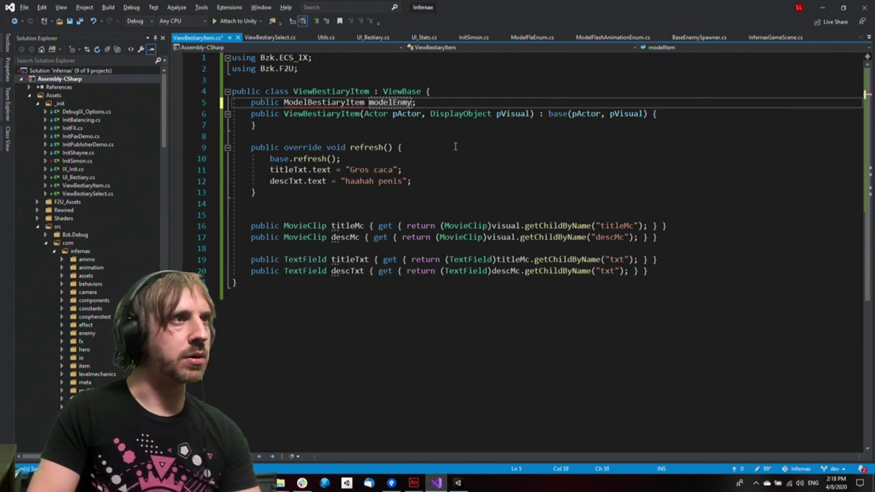
key(Left)
key(Left)
text(e)
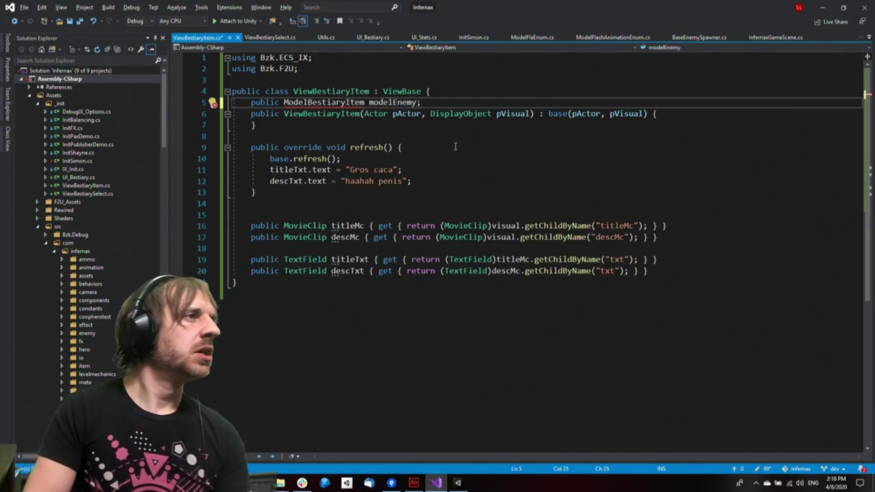
Generate the ModelBestiaryItem class in a new file and make it inherit from ModelBase, importing Bzk.Utils
key(ctrl+period)
key(Escape)
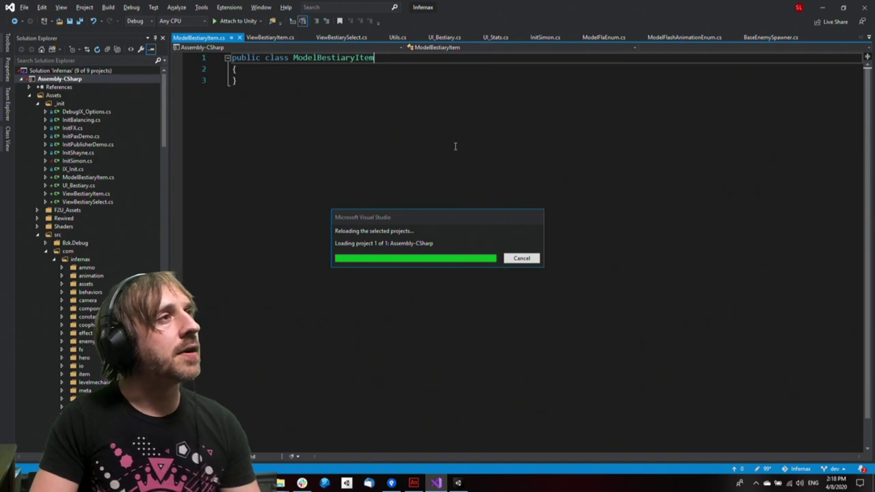
text(: ModelBase)
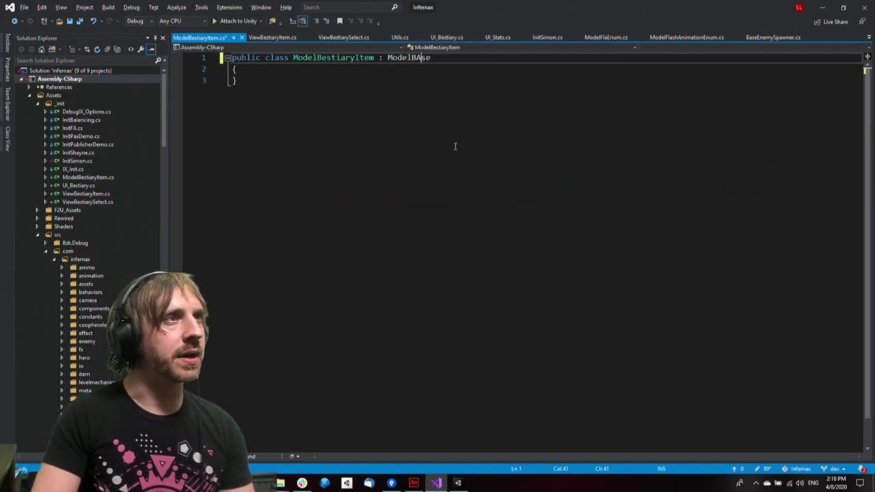
key(ctrl+period)
key(Return)
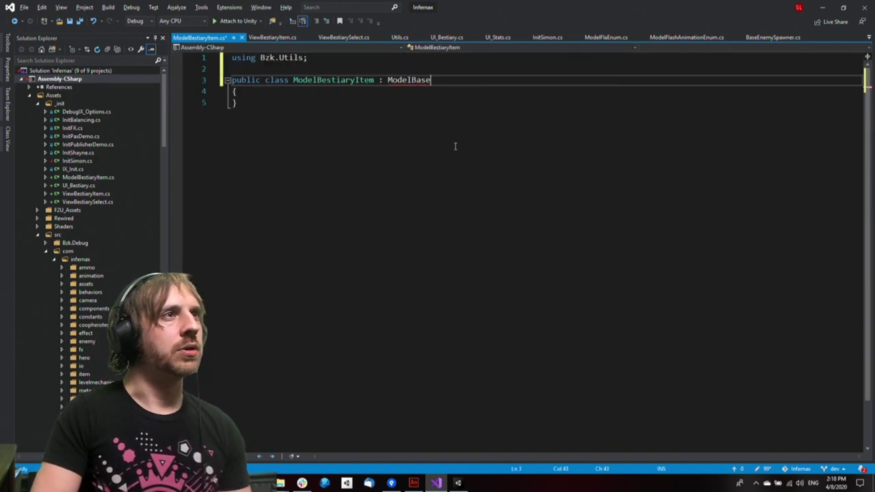
Put the opening brace on the ModelBestiaryItem declaration line, add an empty body line, and save the file
key(Delete)
key(Delete)
text({)
key(ctrl+s)
key(Return)
key(Up)
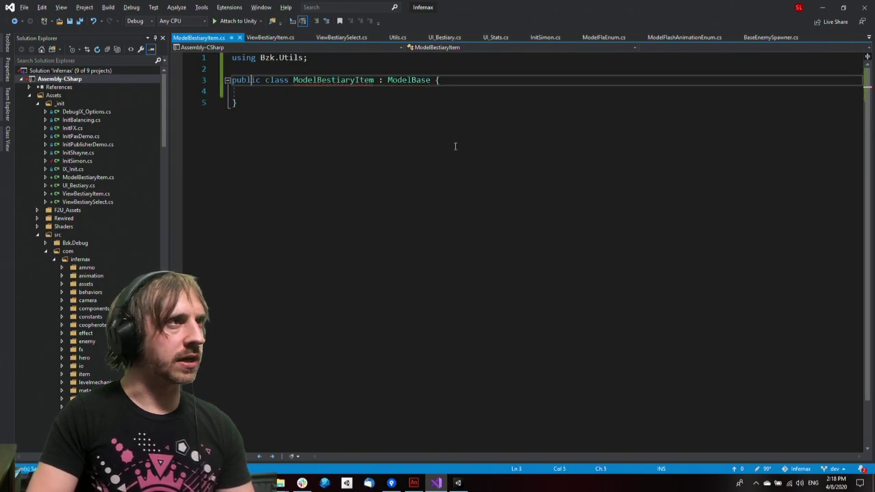
Generate the ModelBestiaryItem constructor that passes pIndex and pId to the base class
key(ctrl+Right)
key(ctrl+Right)
key(ctrl+Right)
key(ctrl+period)
key(Down)
key(Down)
key(Down)
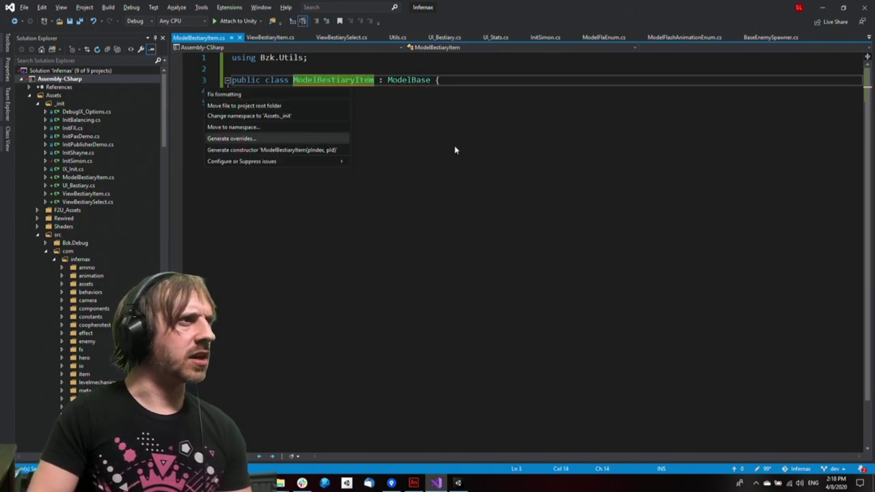
key(Down)
key(Down)
key(Up)
key(Return)
key(Down)
key(Down)
key(Down)
key(Down)
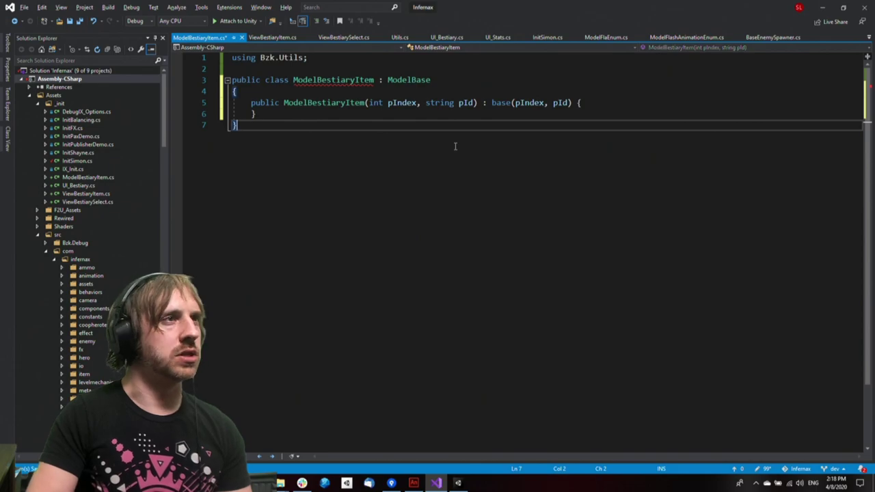
Move the opening brace back onto the ModelBestiaryItem class declaration line and save the file
key(Up)
key(Up)
key(Up)
key(Up)
key(End)
key(Delete)
key(ctrl+s)
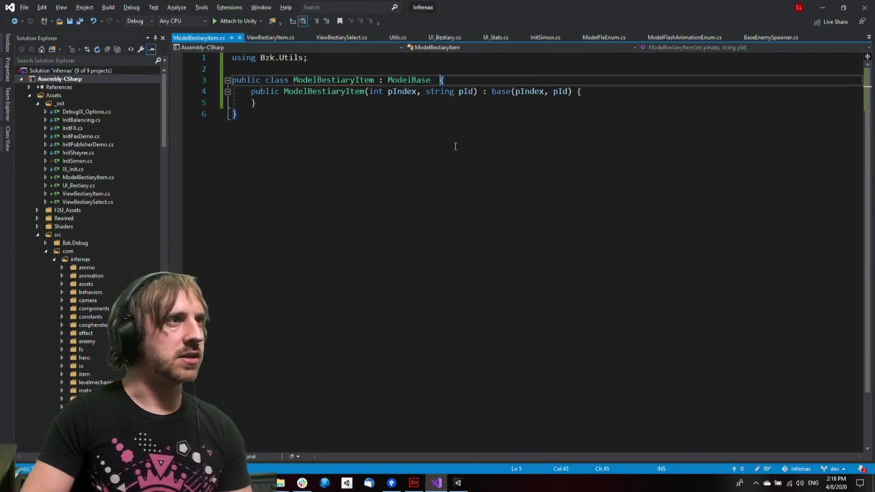
Return to ViewBestiaryItem and begin an assignment to modelEnemy inside its constructor
key(Down)
key(End)
key(Left)
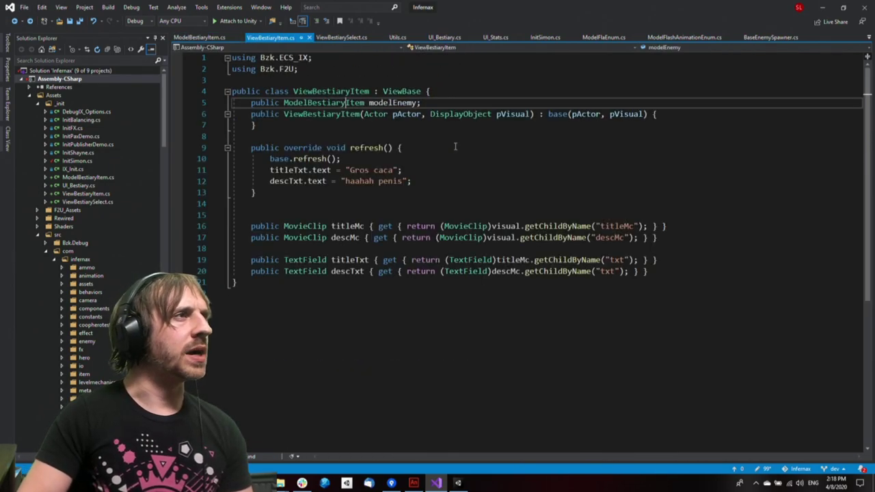
key(ctrl+Tab)
key(ctrl+shift+Right)
key(ctrl+c)
key(Down)
key(End)
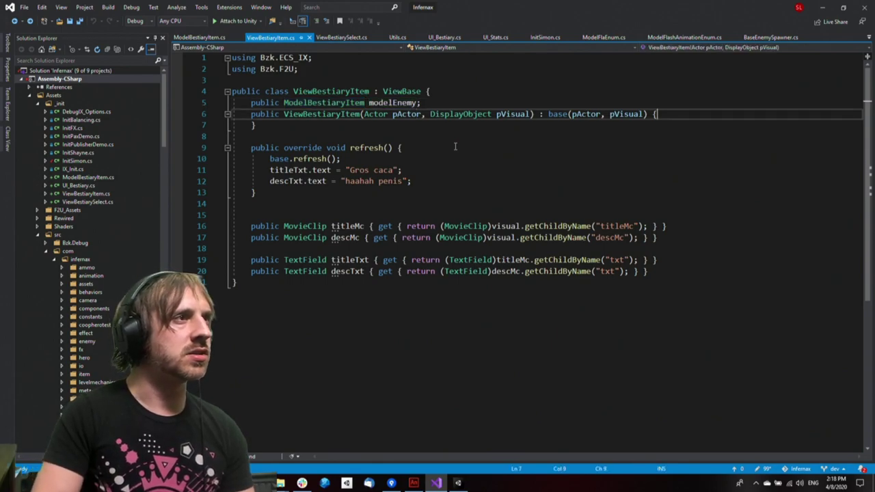
key(Return)
key(ctrl+v)
text(= Model)
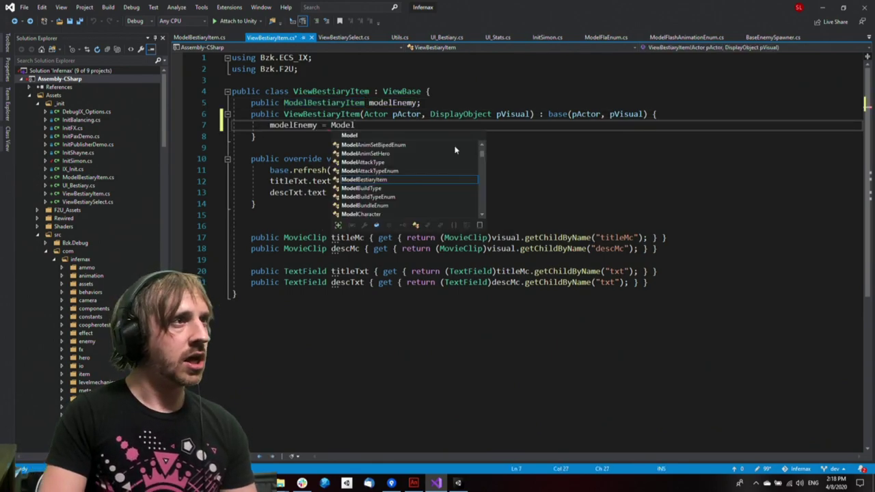
Complete the modelEnemy assignment with ModelBestiaryItemEnum.NULL, reusing the copied ModelBestiaryItem type name
key(Escape)
key(Up)
key(Up)
key(Right)
key(Right)
key(ctrl+shift+Left)
key(ctrl+c)
key(Down)
key(Down)
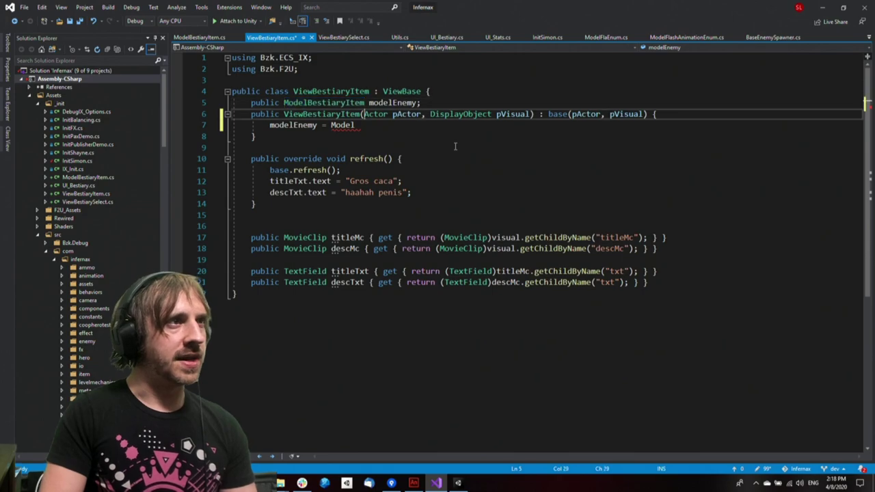
key(ctrl+shift+Left)
key(ctrl+v)
text(Enum)
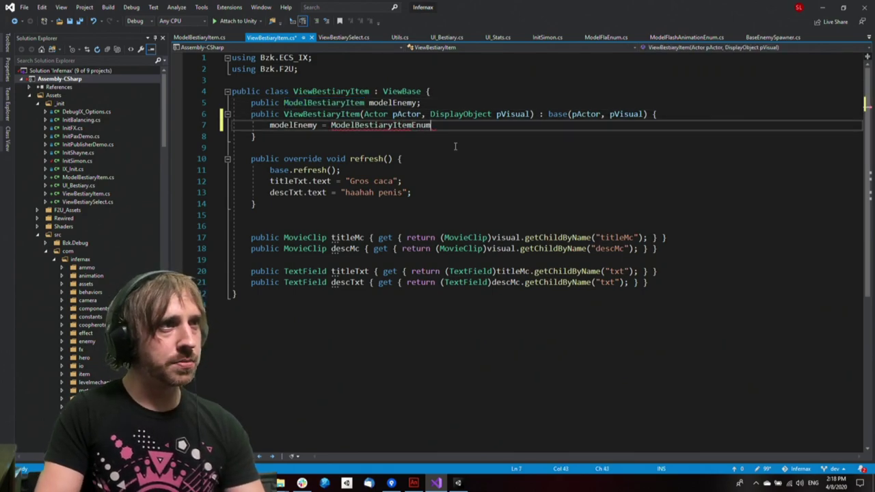
text(.NULL;)
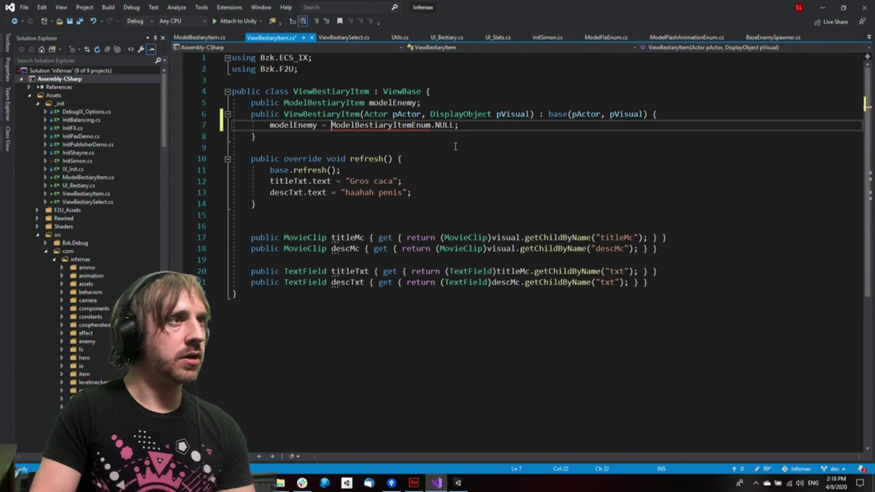
Replace the assigned NULL member with a constructor call, new ModelBestiaryItemEnum(), and save along the way
key(ctrl+period)
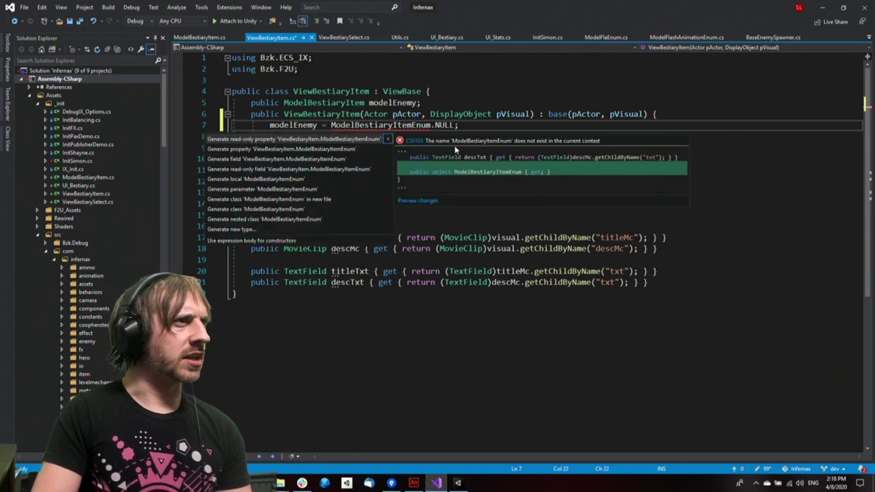
key(Escape)
key(Right)
key(ctrl+shift+Right)
key(ctrl+Right)
key(ctrl+shift+Right)
key(BackSpace)
key(BackSpace)
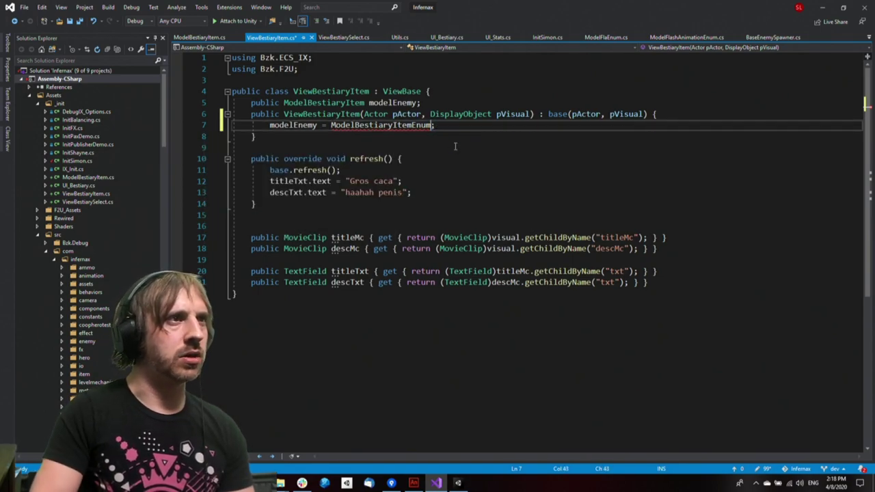
key(ctrl+s)
key(ctrl+Left)
text(new )
text(())
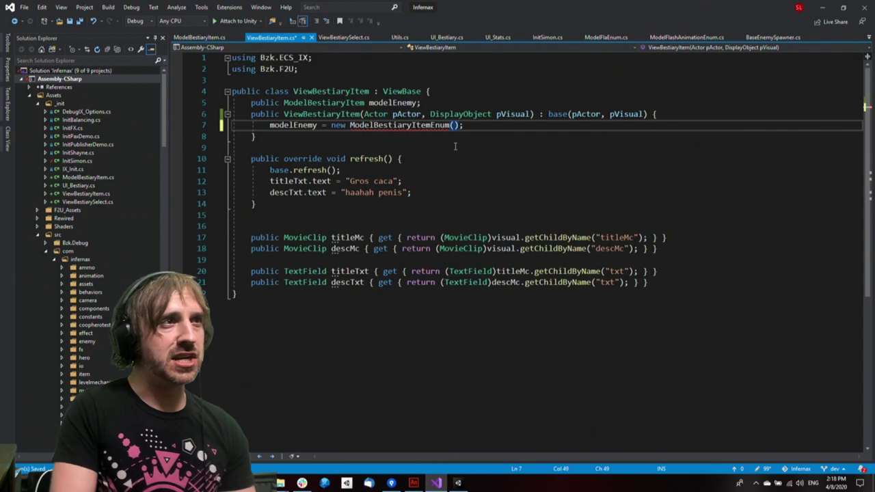
Generate the ModelBestiaryItemEnum class in a new file from the constructor call and open it
key(Left)
key(ctrl+period)
key(Escape)
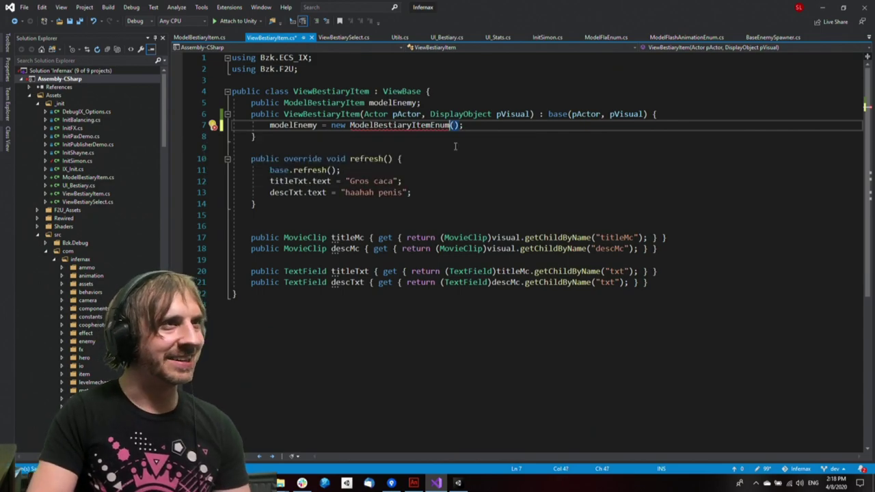
click(28, 12)
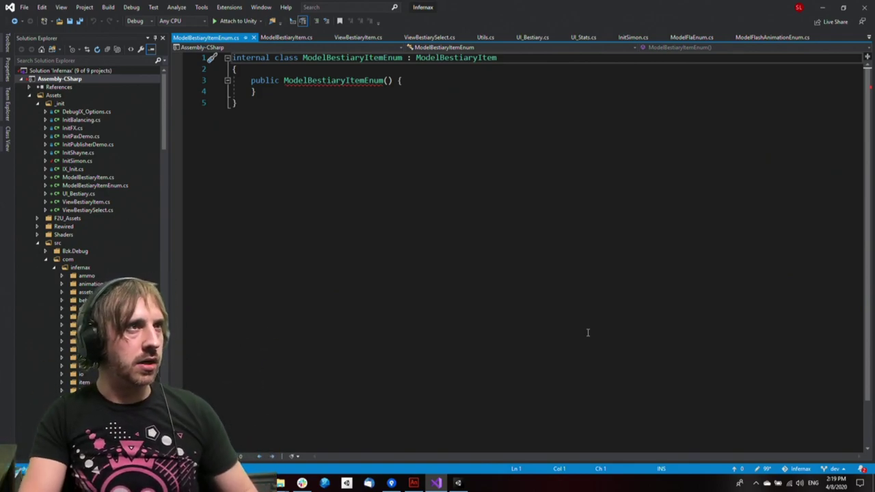
Put the opening brace on the ModelBestiaryItemEnum class declaration line and save the file
key(Delete)
key(ctrl+s)
key(Down)
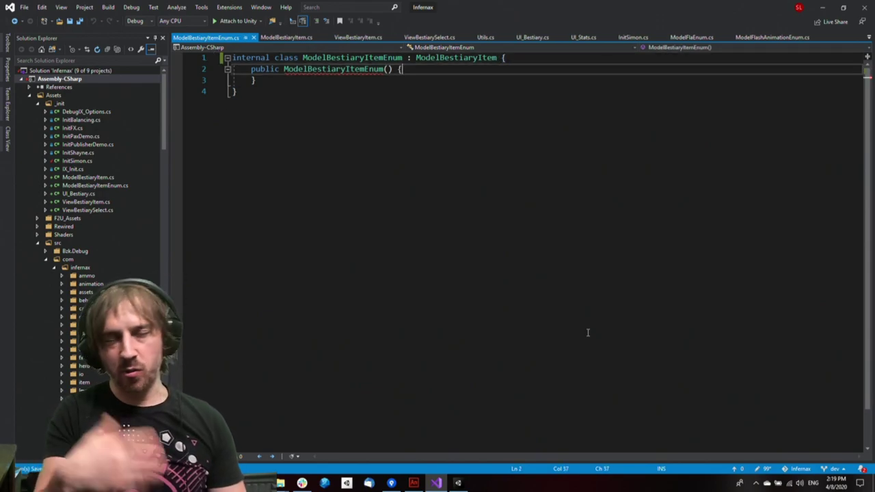
Search the solution for files named with the prefixes UI_, View and Model in turn, and close the search
key(ctrl+t)
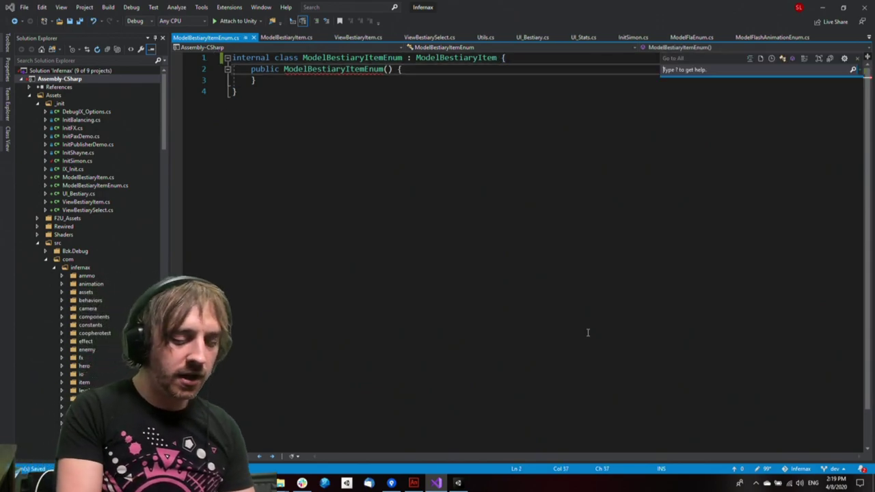
text(u)
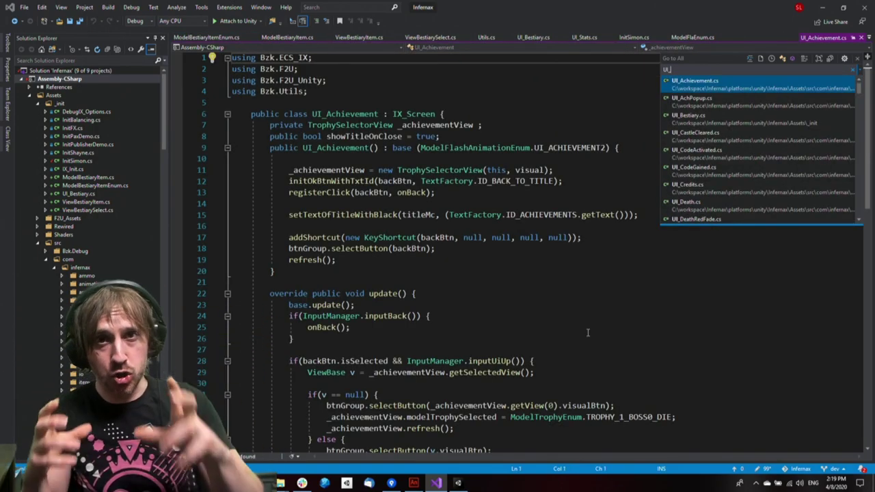
key(ctrl+a)
key(BackSpace)
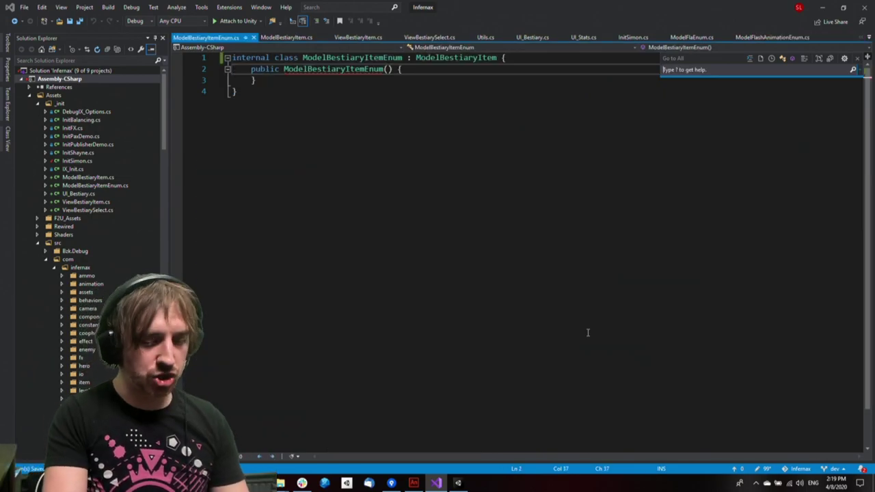
text(View)
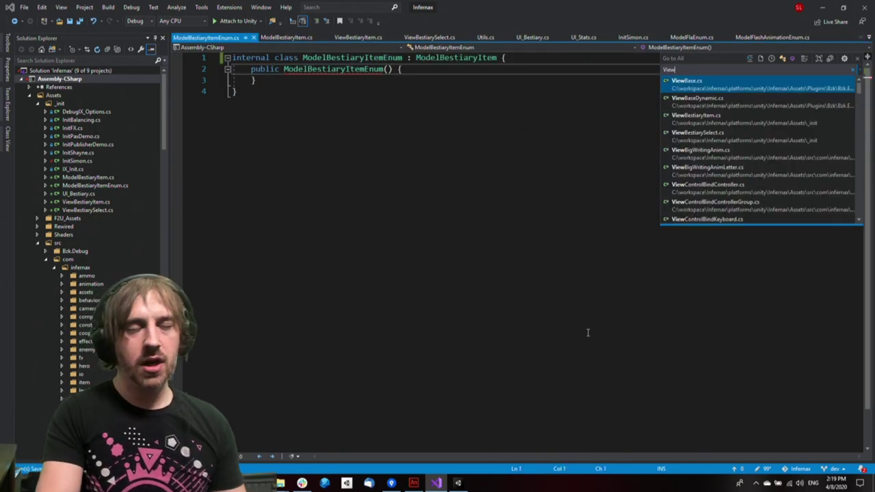
key(BackSpace)
key(BackSpace)
key(BackSpace)
key(BackSpace)
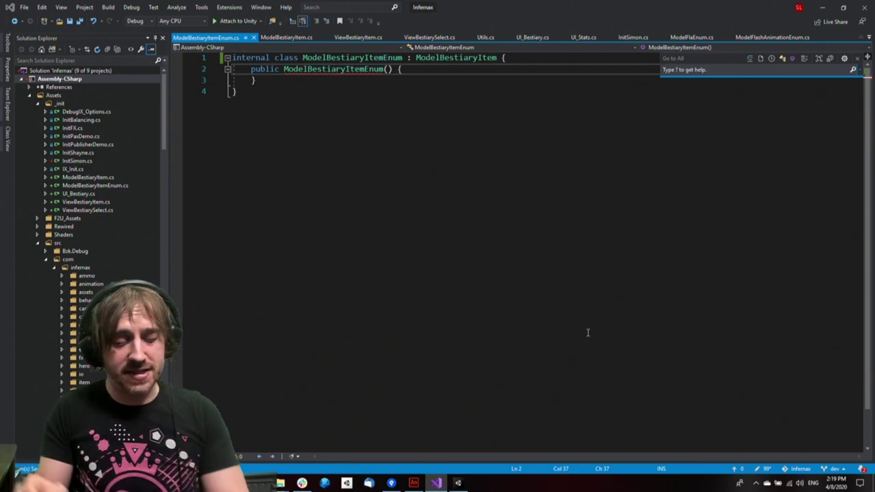
text(Model)
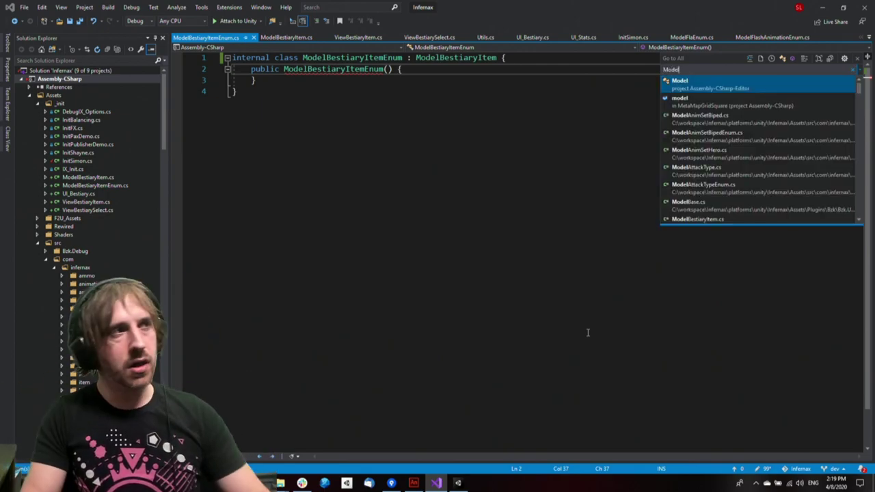
key(Escape)
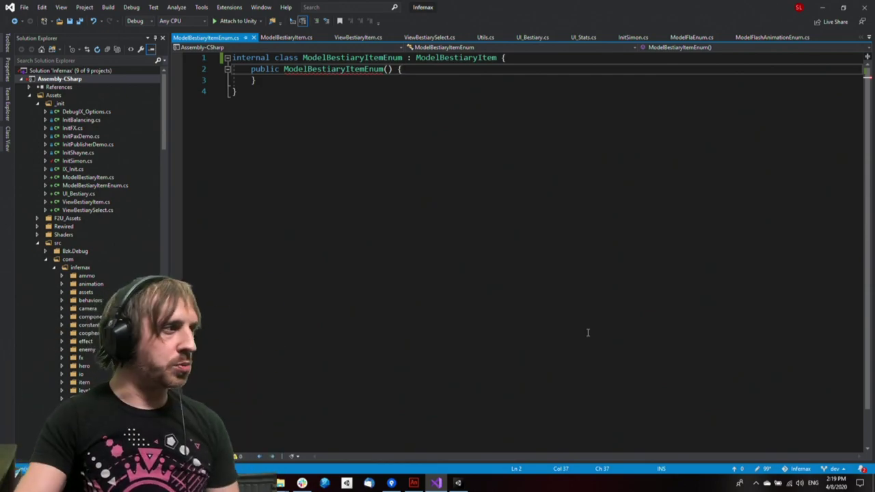
Look through the UI_ and View source files in the project's ui folder, closing the ChangeLevelNESFadeScreen.cs preview
scroll(83, 251, down, 13)
scroll(102, 303, up, 6)
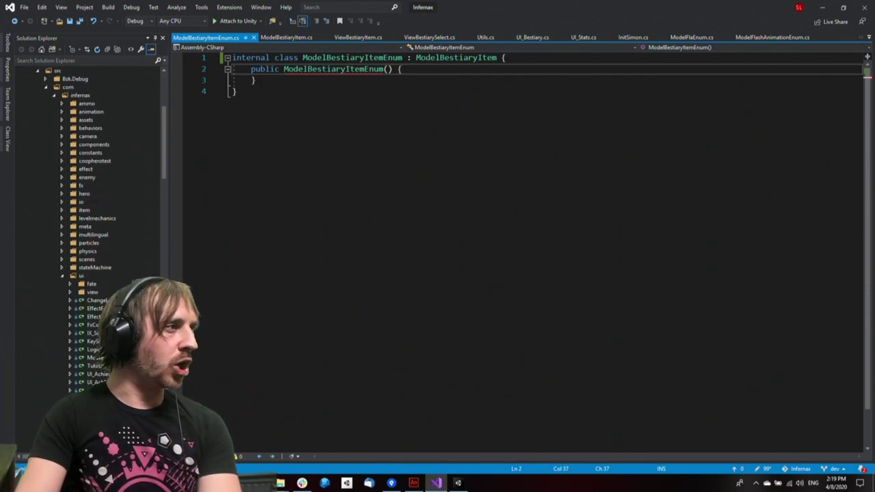
click(103, 303)
scroll(102, 303, down, 1)
scroll(103, 306, down, 20)
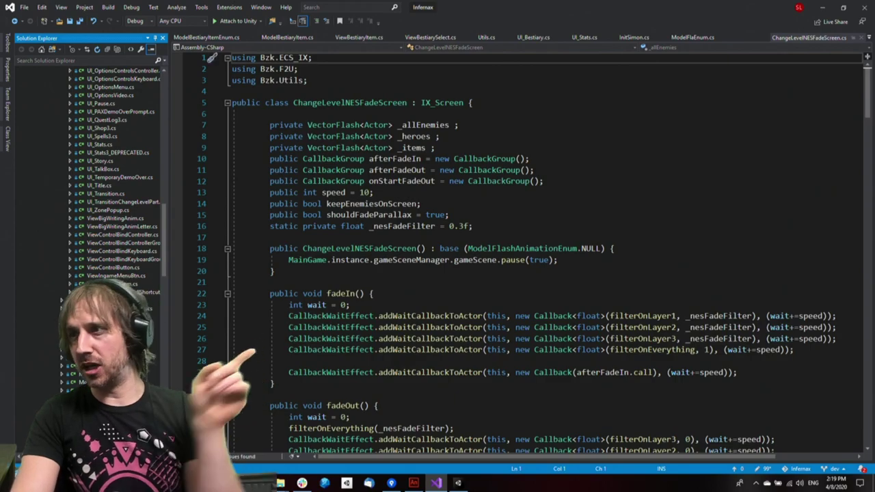
scroll(102, 305, down, 7)
scroll(102, 306, up, 15)
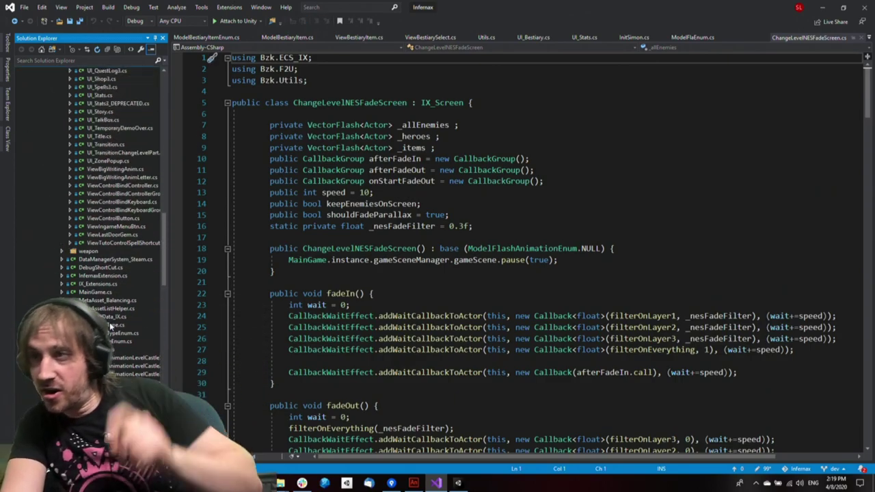
click(541, 385)
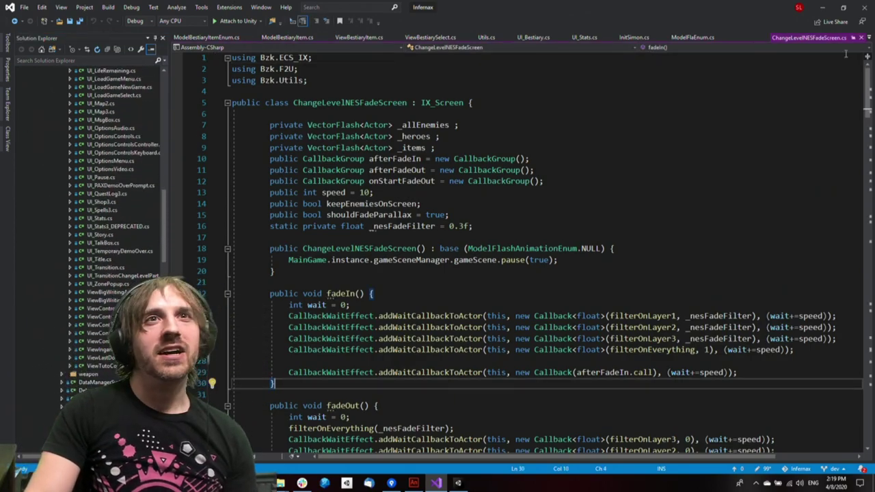
click(861, 38)
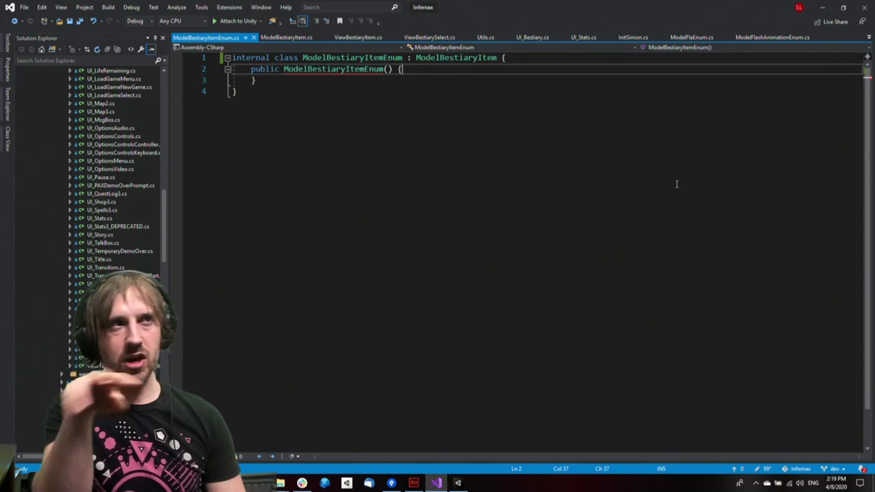
Remove the ModelBestiaryItem base class from the ModelBestiaryItemEnum declaration and save the file
key(Up)
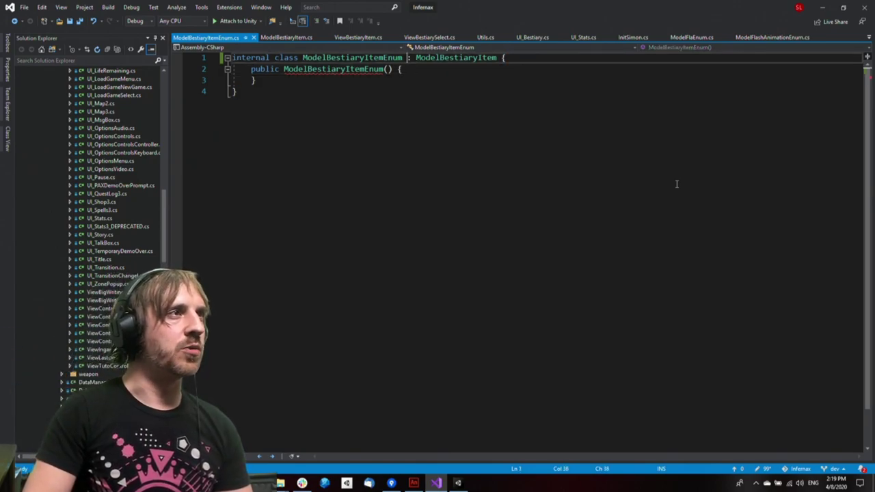
key(shift+End)
key(shift+Left)
key(Delete)
key(ctrl+s)
Delete the empty constructor from the ModelBestiaryItemEnum class and save the file
key(Down)
key(Down)
key(shift+Home)
key(shift+Up)
key(Delete)
key(ctrl+s)
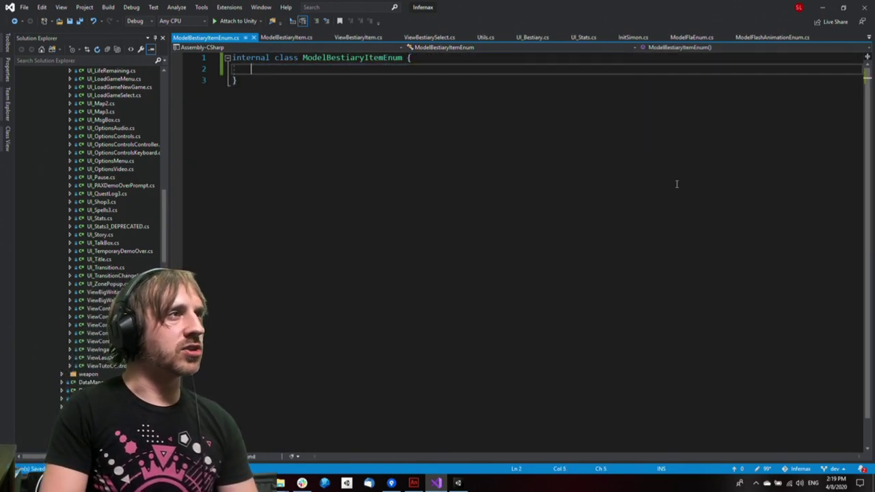
Insert the modelEnum code snippet into the body of the ModelBestiaryItemEnum class
text(ModelE)
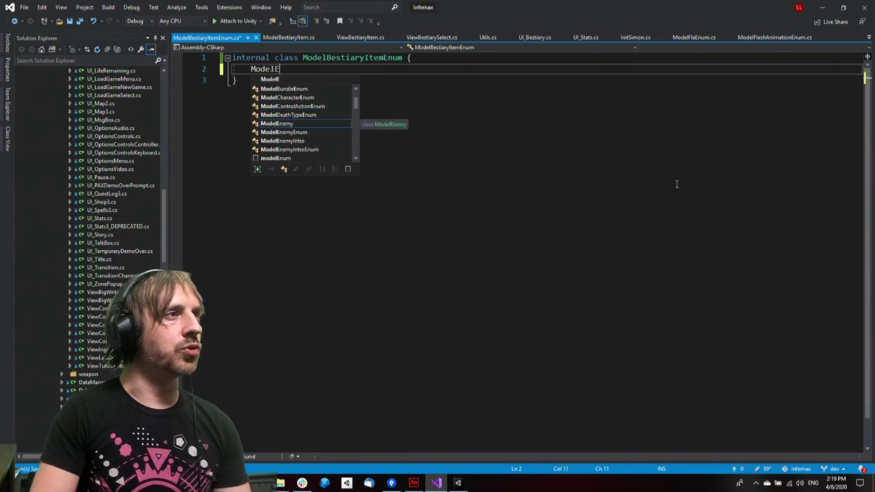
key(Down)
key(Down)
key(Down)
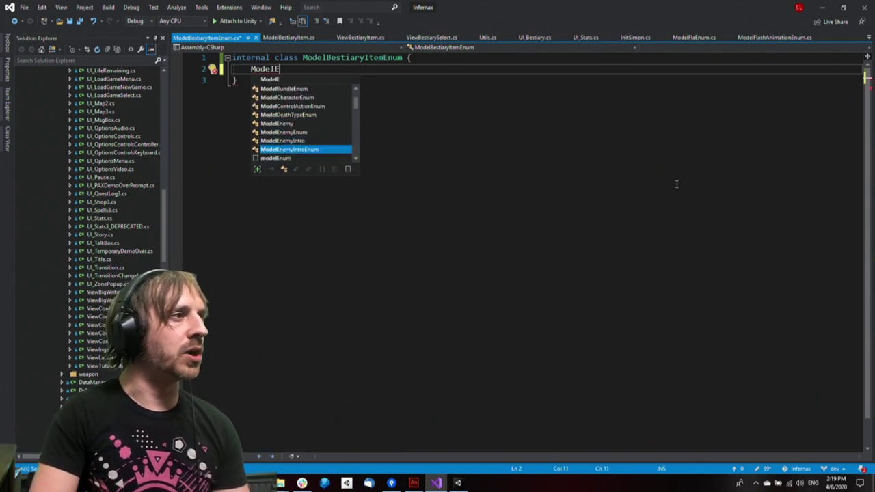
key(Down)
key(Tab)
key(Tab)
Set the snippet's ModelClass placeholder to ModelBestiaryItem throughout the inserted code
text(M)
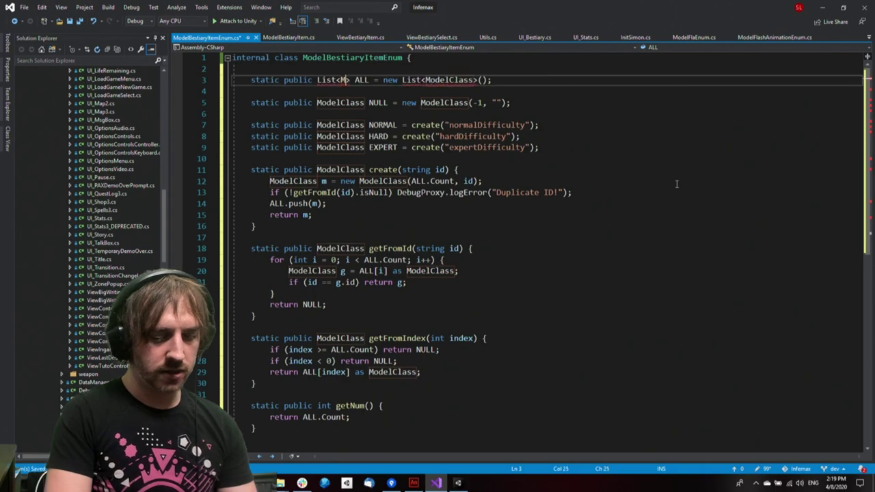
text(odelBEstiary)
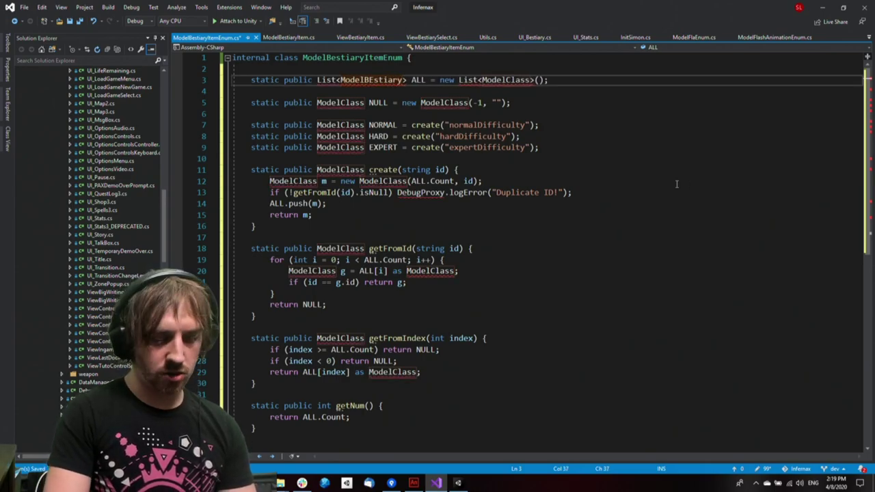
key(Left)
key(Left)
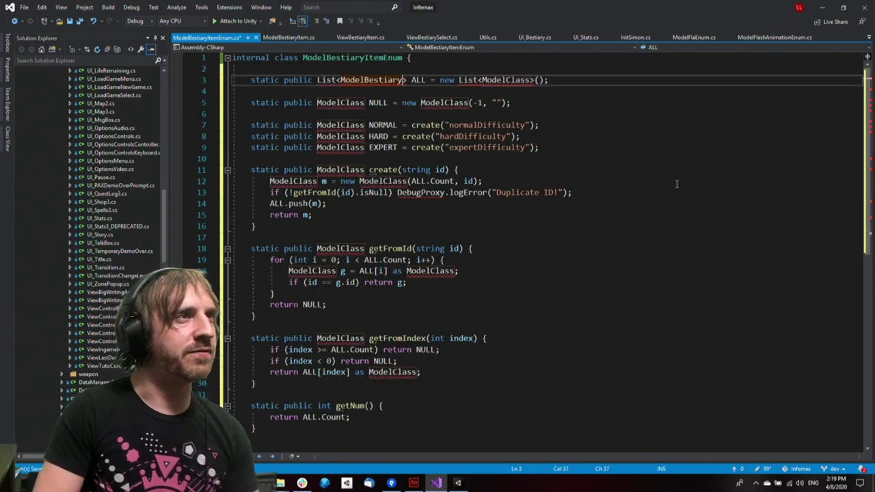
text(Item)
key(Return)
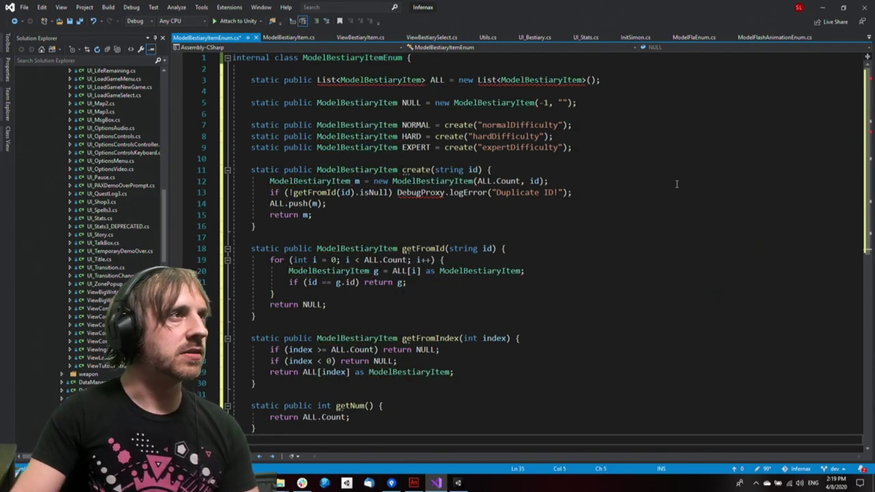
Add the missing System.Collections.Generic using directive for the List type and save the file
click(332, 80)
key(ctrl+period)
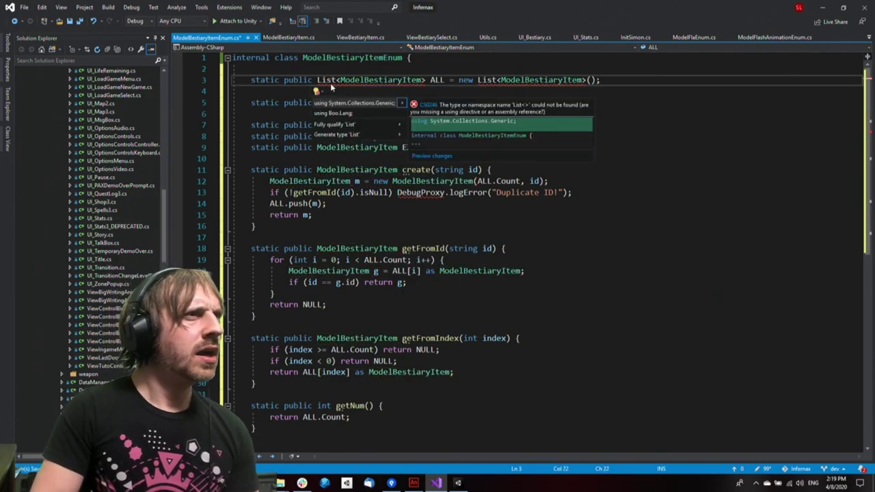
key(Return)
key(ctrl+s)
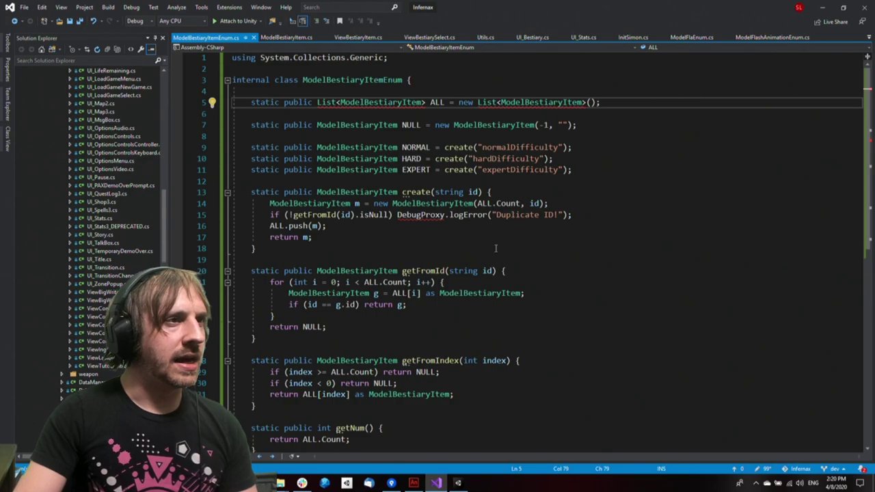
Shorten DebugProxy to Debug in the duplicate-ID check of the create method and save
drag(413, 215, 416, 216)
key(Right)
key(Right)
key(ctrl+shift+Right)
key(BackSpace)
key(ctrl+s)
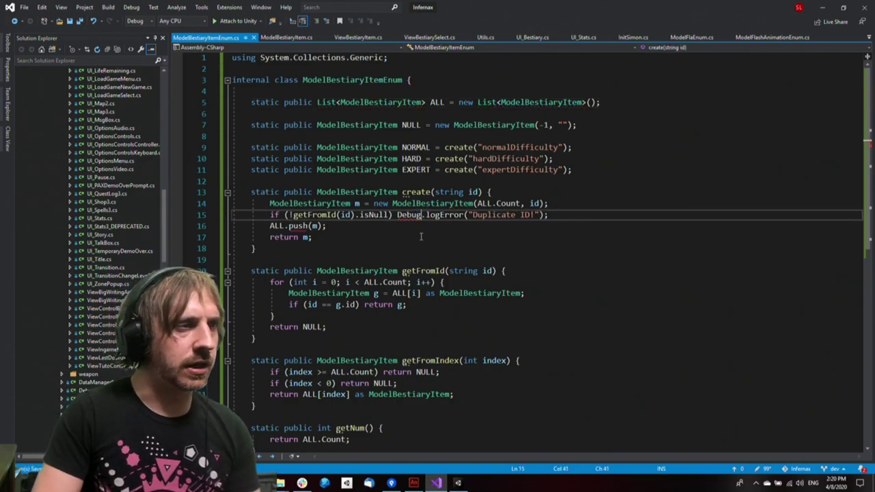
Add the UnityEngine using directive needed by the Debug call and save the file
key(ctrl+period)
key(Down)
key(Return)
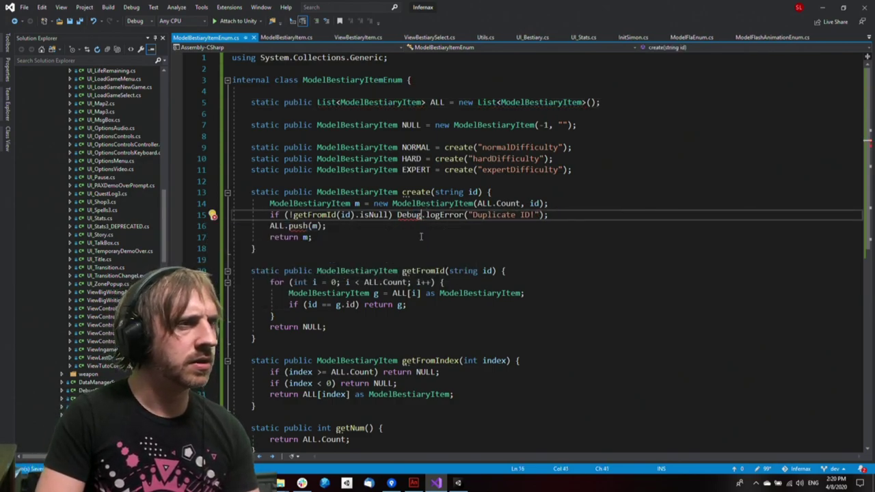
key(ctrl+s)
Replace the push call on the ALL list with Add in the create method and save
key(Down)
key(Left)
key(Left)
key(Left)
key(Left)
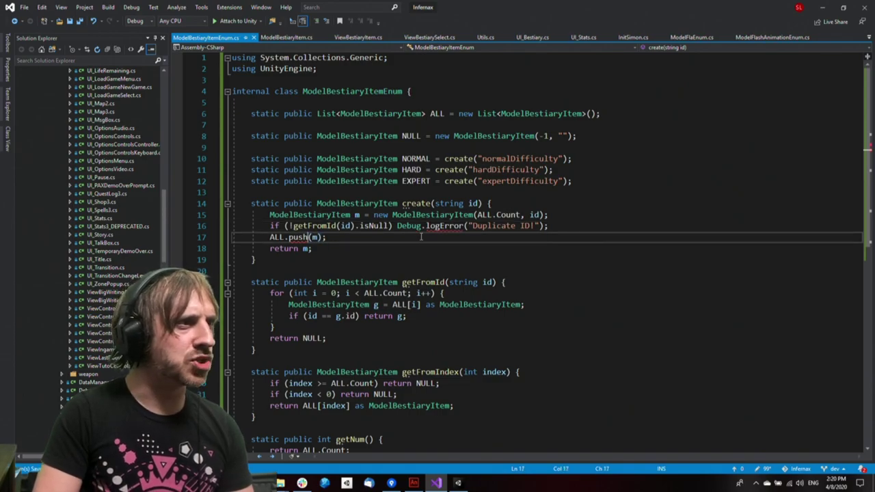
key(Escape)
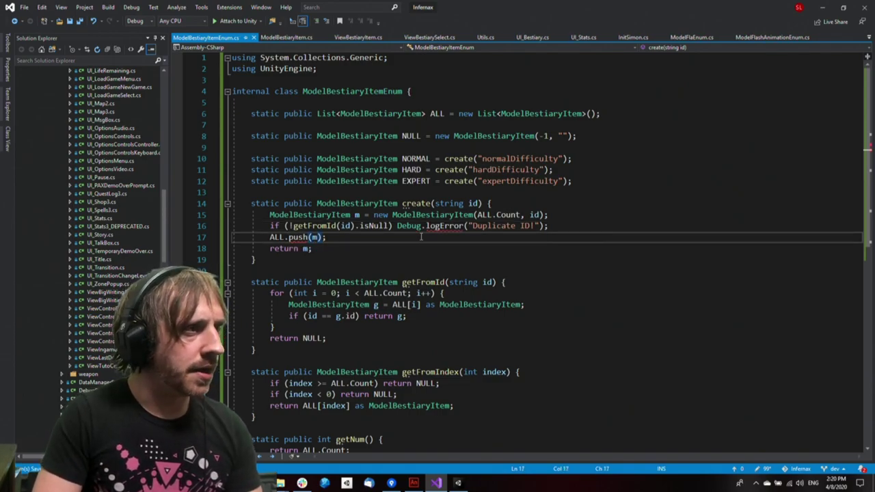
key(BackSpace)
key(BackSpace)
key(BackSpace)
key(BackSpace)
text(add)
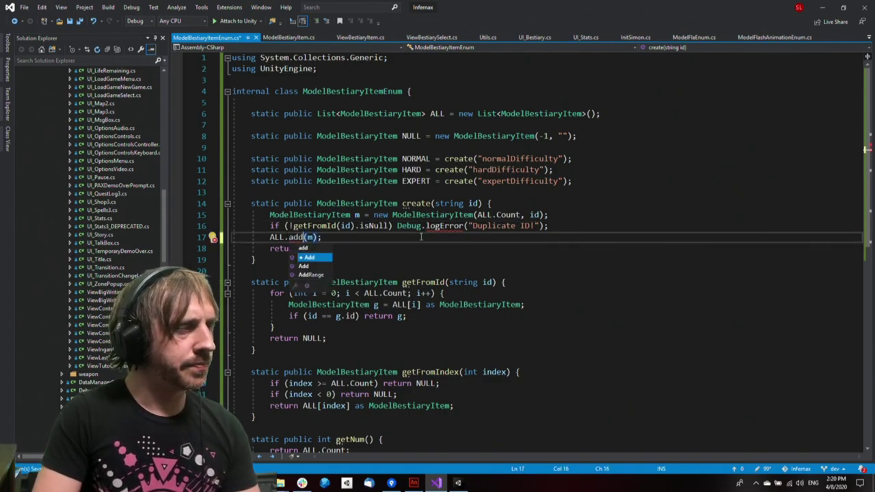
key(Tab)
key(ctrl+s)
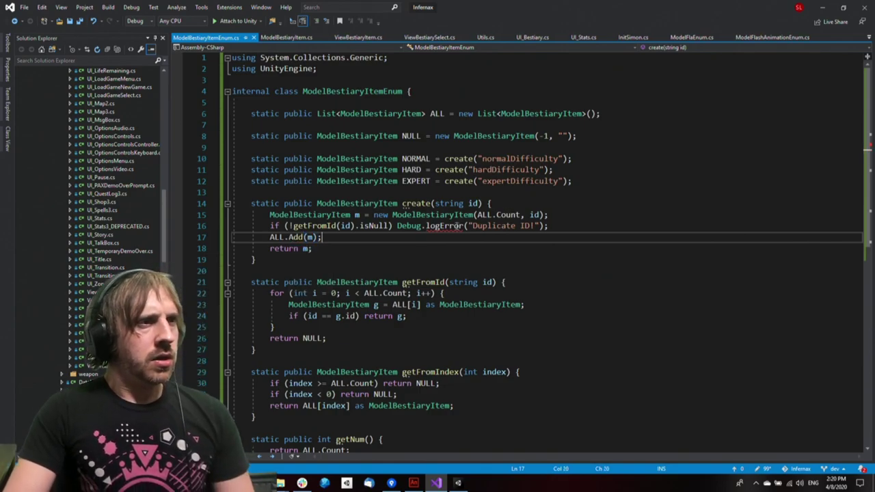
Correct the logError call on Debug to LogError in the create method and save the file
click(461, 226)
key(ctrl+space)
key(Down)
key(Return)
key(End)
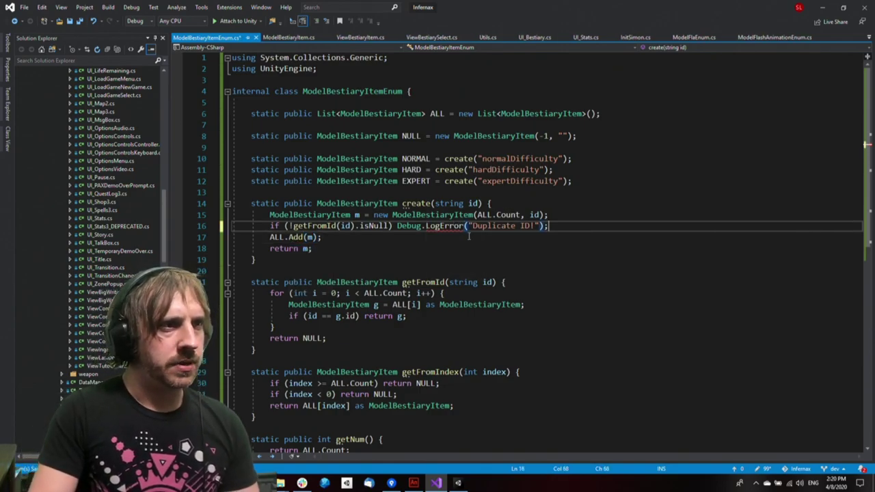
key(ctrl+s)
key(Down)
key(Down)
key(Down)
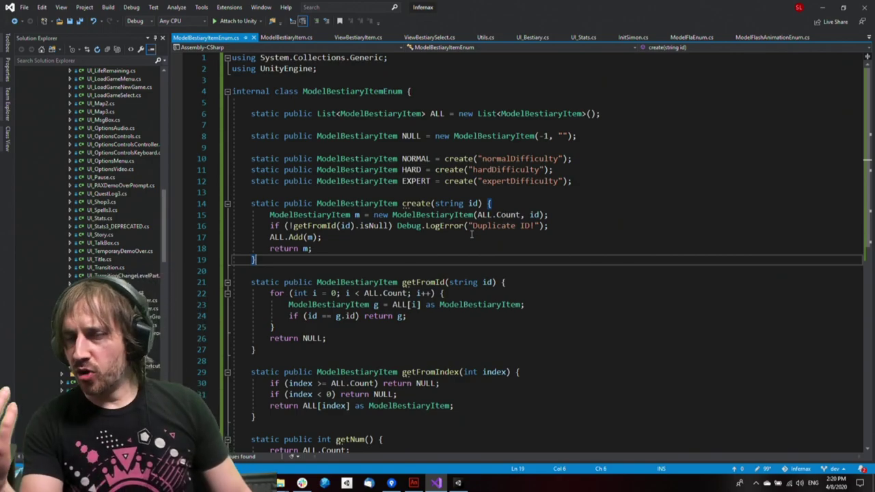
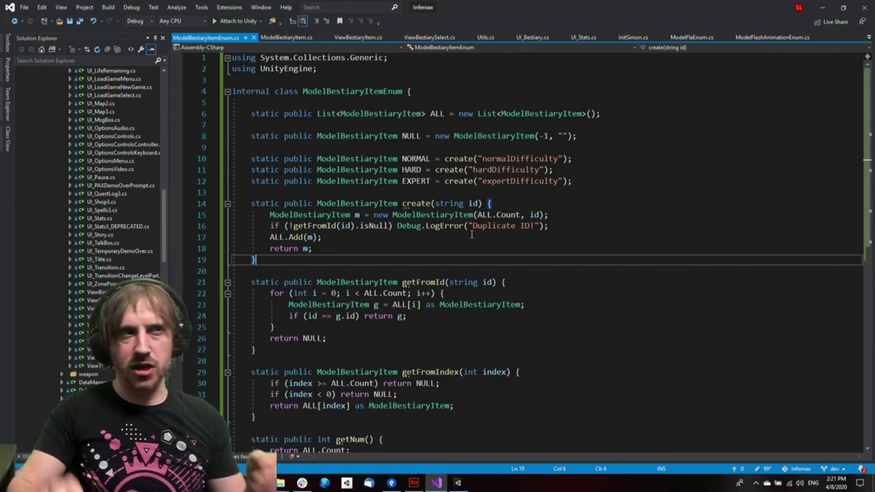
Rename the NORMAL entry of the enum class to ENEMY_1
key(Up)
key(Up)
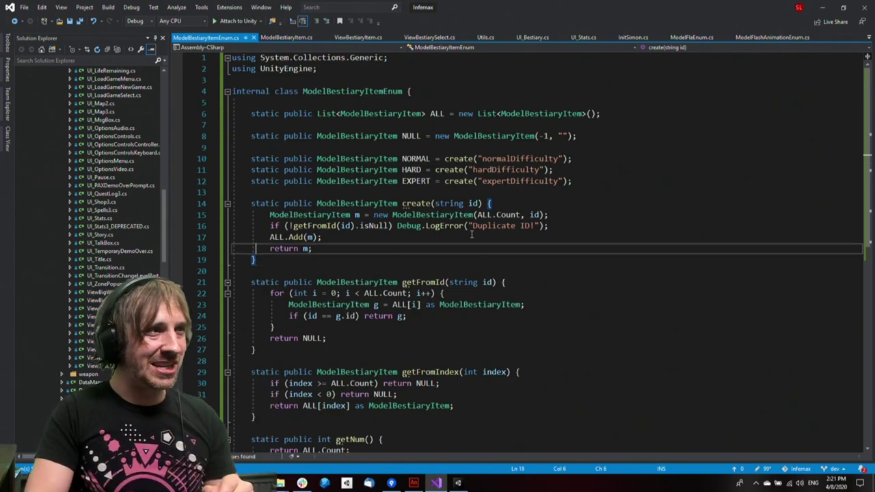
key(End)
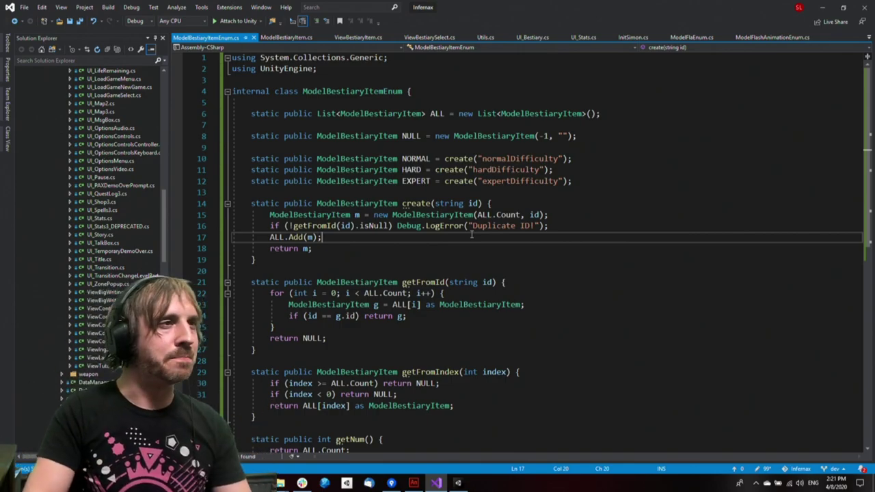
key(Up)
key(End)
double_click(415, 158)
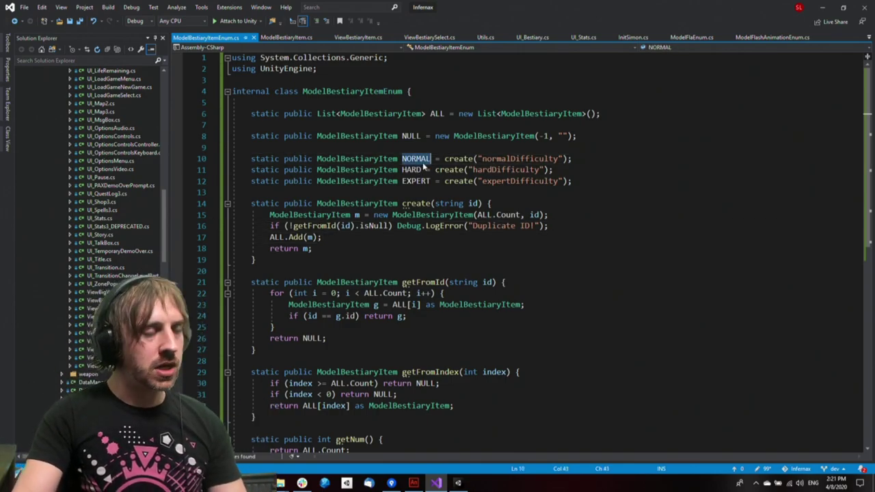
text(ENEMY_1)
key(ctrl+shift+Left)
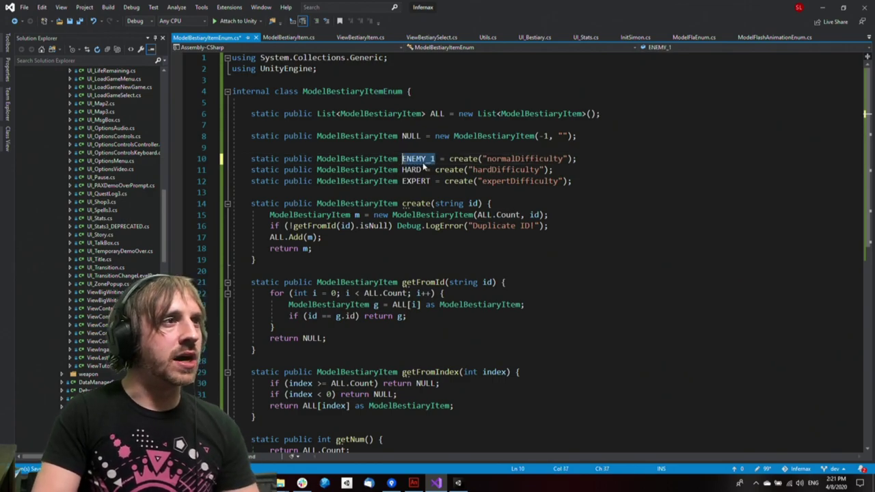
Rename the ENEMY_1 entry of the enum class to ENEMY_SMALL_1
key(Down)
key(ctrl+shift+Right)
key(shift+Left)
text(HARD)
key(Down)
key(Up)
key(Up)
key(ctrl+Left)
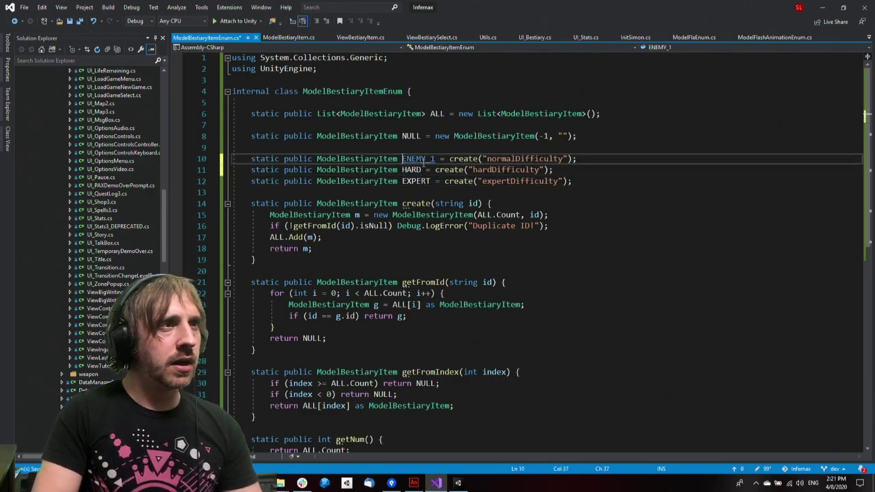
key(ctrl+shift+Right)
key(shift+Left)
key(Right)
key(BackSpace)
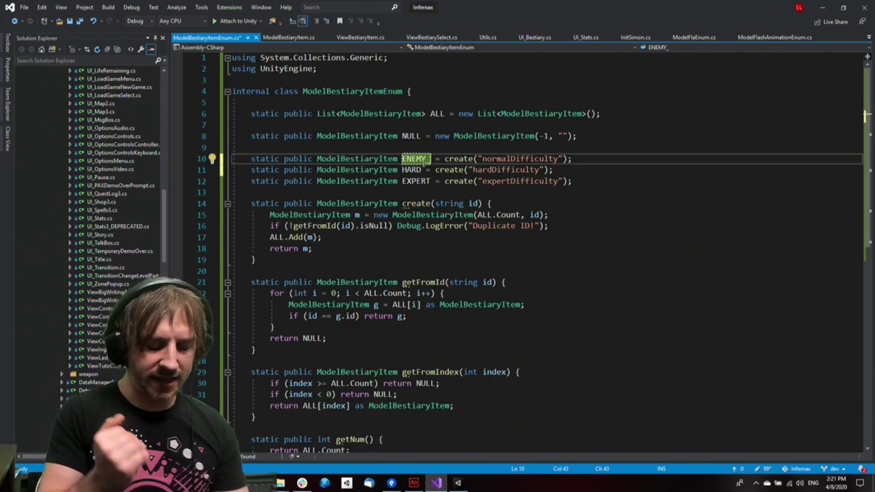
text(_SMALL)
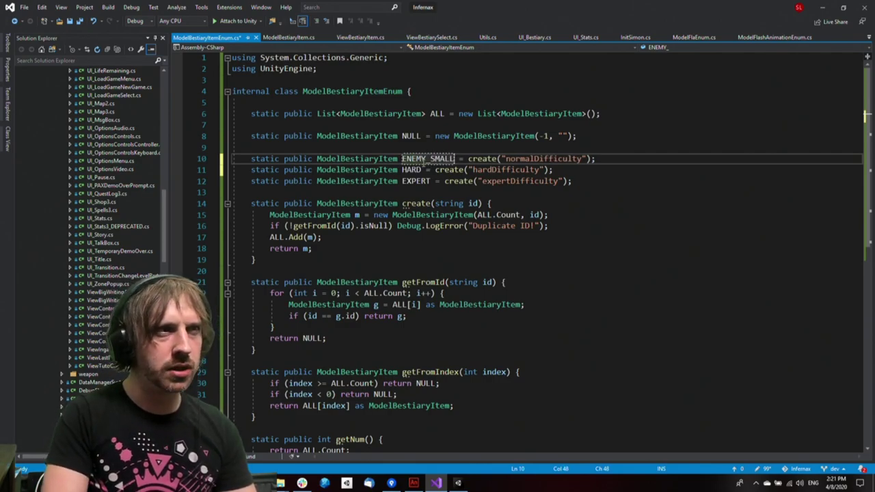
text(_1)
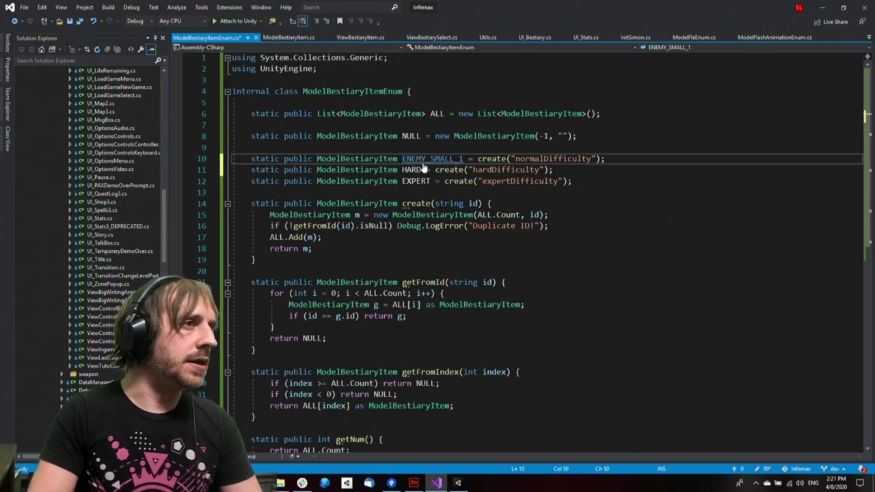
Rename the HARD entry of the enum class to ENEMY_SMALL_2
click(425, 168)
text(ENEMY_SMALL_1)
key(BackSpace)
text(2)
Rename the EXPERT entry of the enum class to ENEMY_SMALL_3
key(Down)
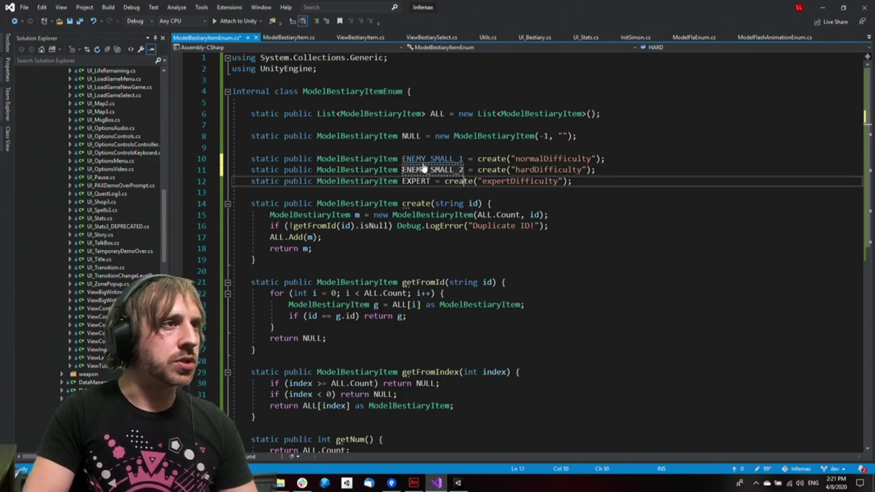
key(ctrl+Left)
key(ctrl+Left)
key(Left)
key(ctrl+shift+Left)
key(ctrl+shift+v)
key(Escape)
key(Left)
key(Up)
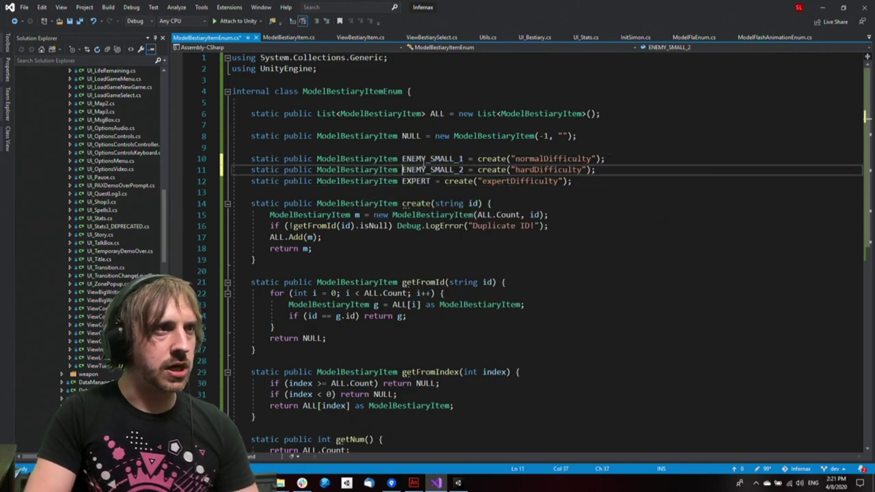
key(ctrl+shift+Right)
key(shift+Left)
key(Left)
key(Down)
key(ctrl+shift+Right)
text(ENEMY_SMALL_1)
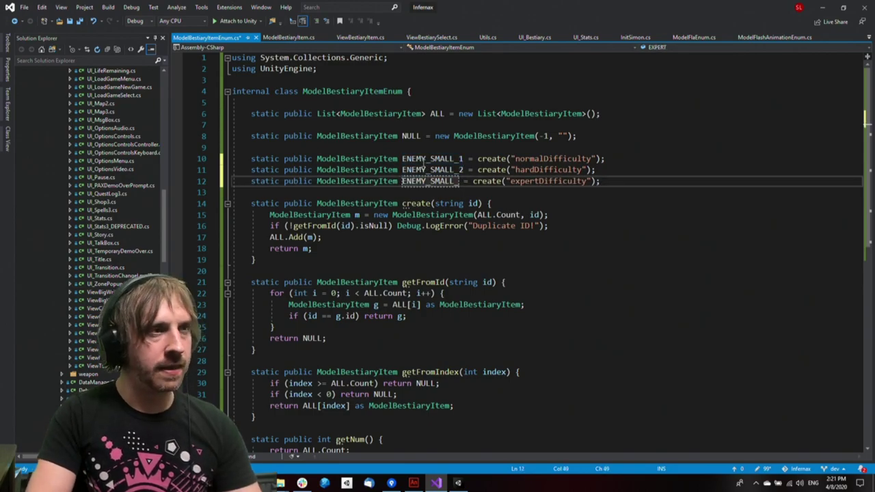
key(BackSpace)
text(3)
Replace the id string in the create call of ENEMY_SMALL_1 with "enemy0"
key(Up)
key(Up)
key(End)
key(Left)
key(Left)
key(Left)
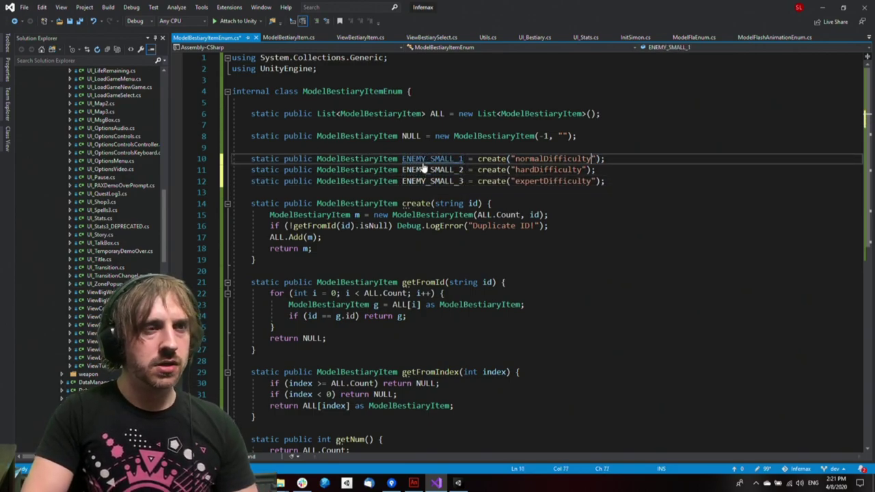
key(ctrl+shift+Left)
text(enemy0)
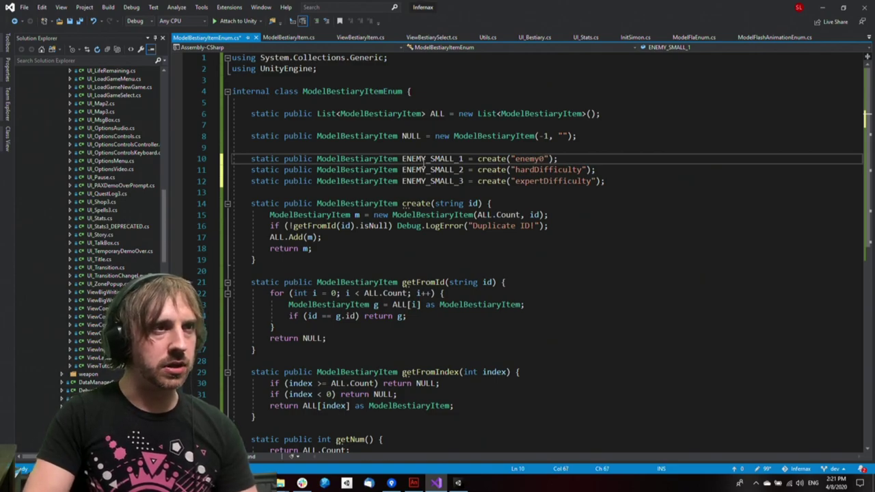
Copy the "enemy0" id into the create calls of ENEMY_SMALL_2 and ENEMY_SMALL_3 and save the file
key(ctrl+Left)
key(ctrl+shift+Right)
key(ctrl+c)
key(Left)
key(Down)
key(ctrl+shift+Right)
key(ctrl+v)
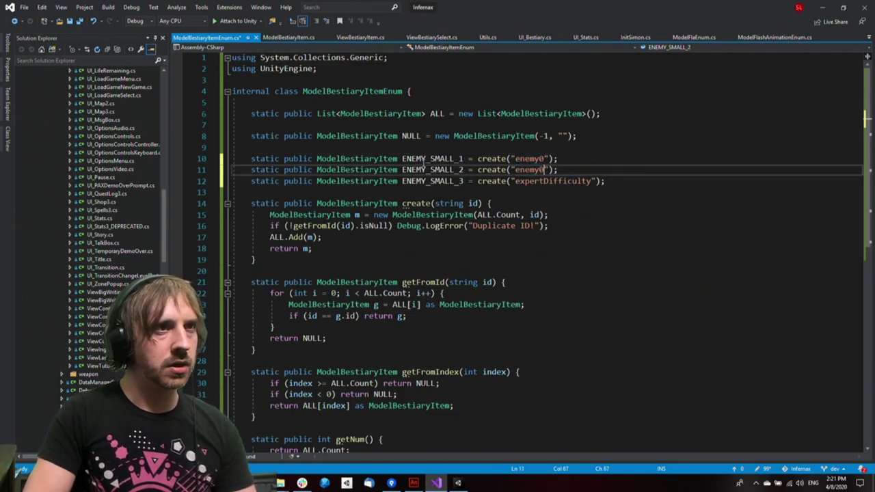
key(ctrl+Left)
key(Down)
key(ctrl+shift+Right)
text(enemy0)
key(Up)
key(Up)
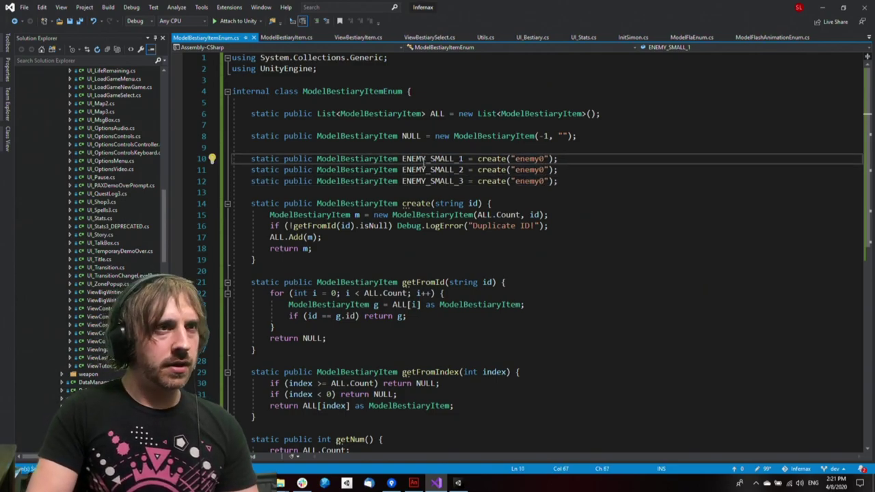
Number the three create ids "enemy1", "enemy2" and "enemy3" and save the enum file
key(Down)
key(Left)
key(BackSpace)
text(0)
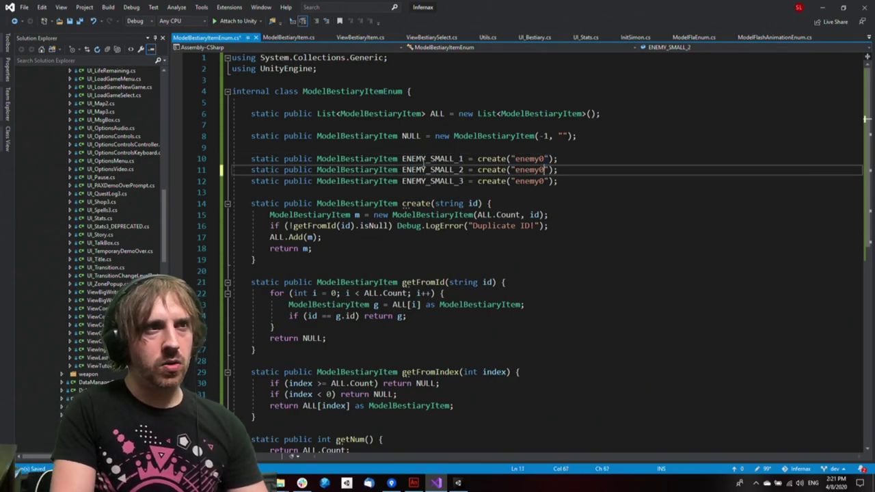
key(Up)
key(Down)
key(BackSpace)
text(2)
key(Down)
key(BackSpace)
text(3)
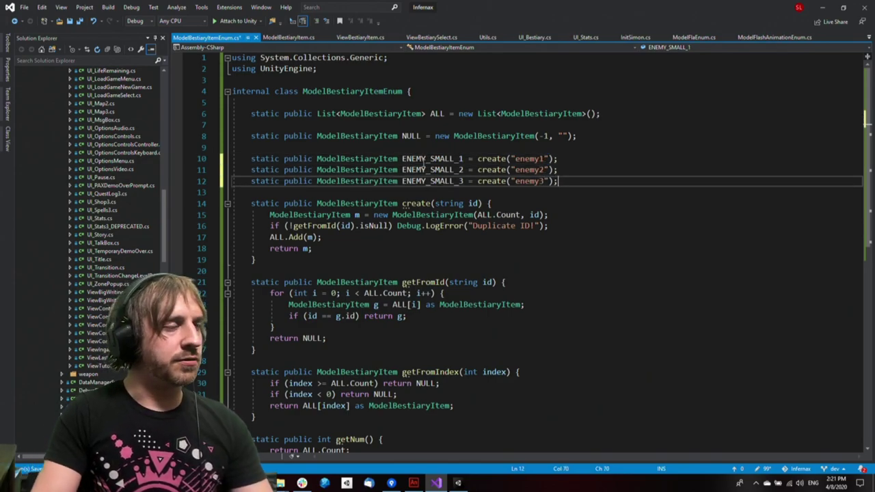
key(ctrl+s)
Open the ModelBestiaryItem class and declare a public TextInstance field named title, importing the Bzk.ECS_IX namespace
double_click(353, 182)
key(F12)
click(452, 84)
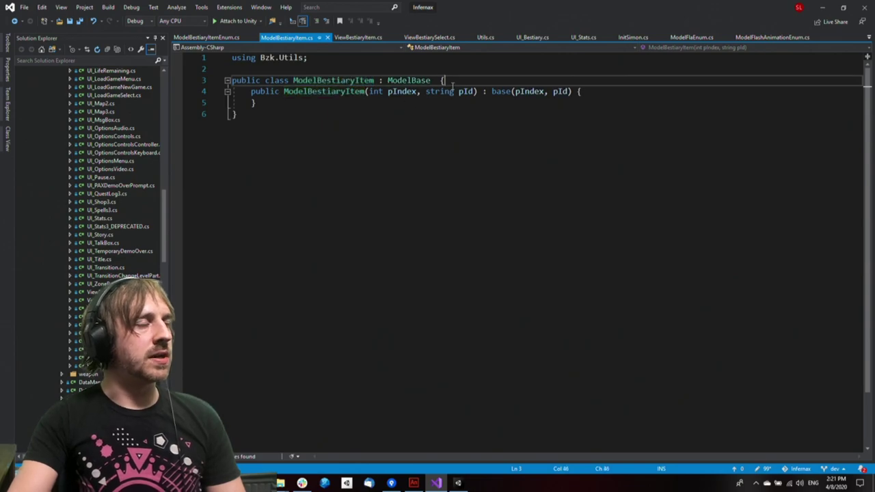
key(Return)
text(publi)
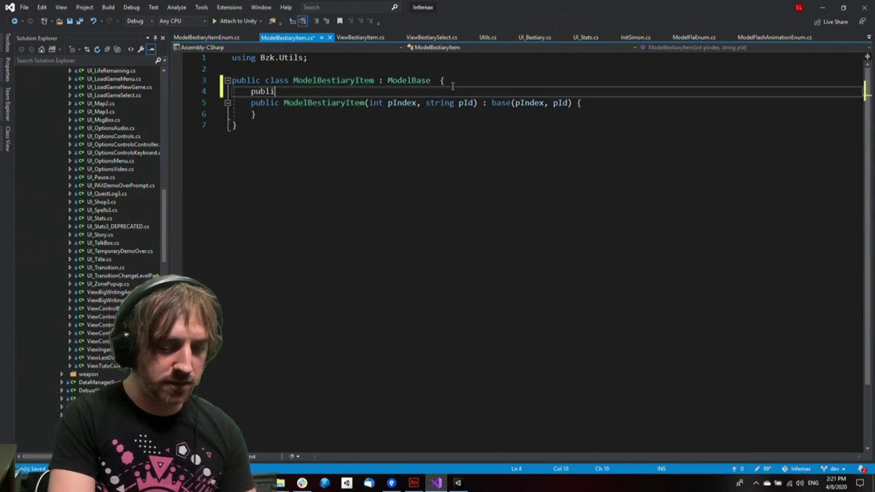
text(c TextInstanc)
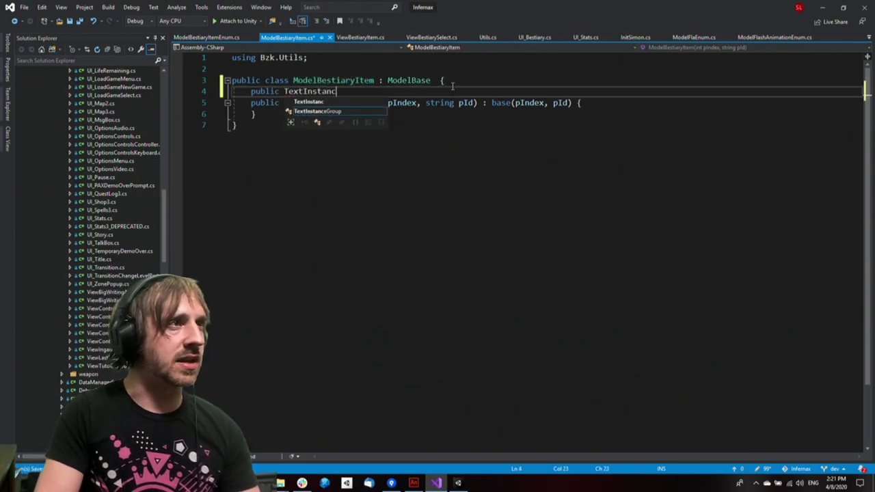
text(e)
key(Escape)
key(ctrl+period)
key(Return)
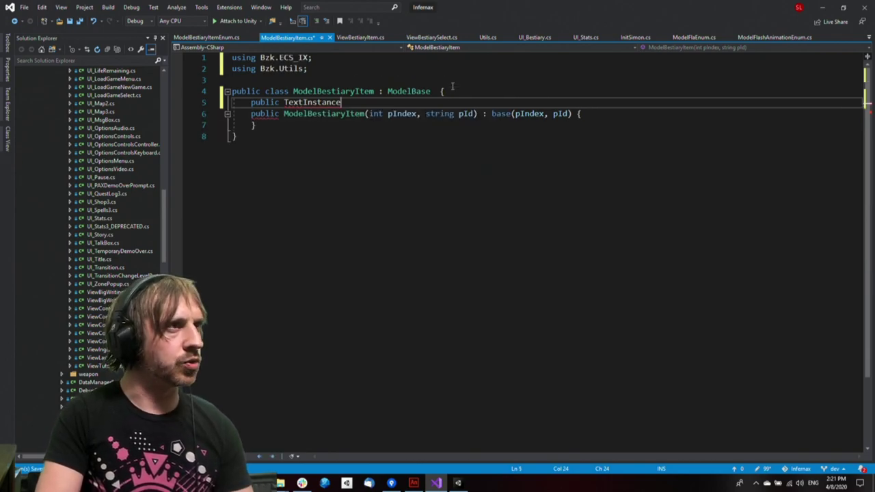
text(title )
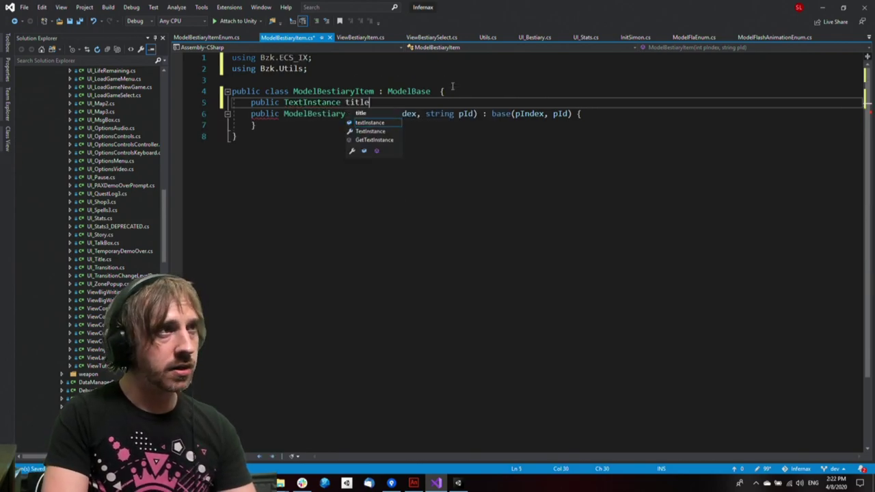
text(;)
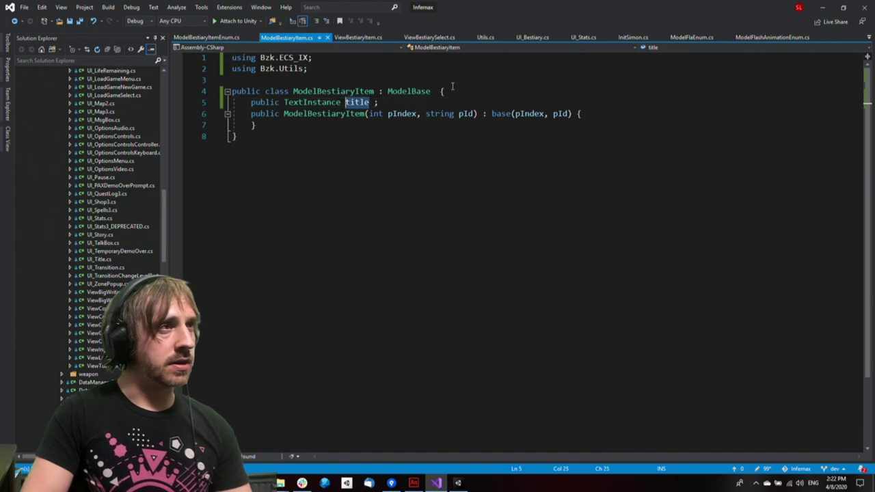
Add the assignment this.title = title; to the ModelBestiaryItem constructor body and save the file
key(Down)
key(End)
key(Return)
text(title)
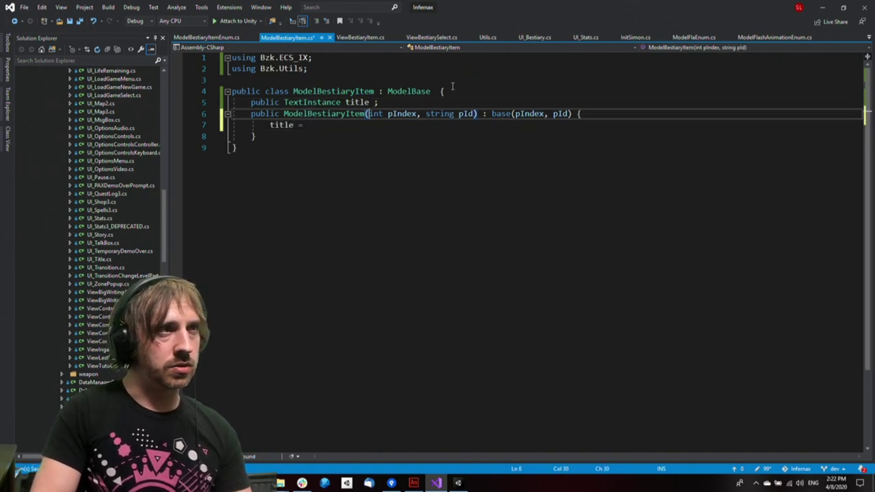
key(Home)
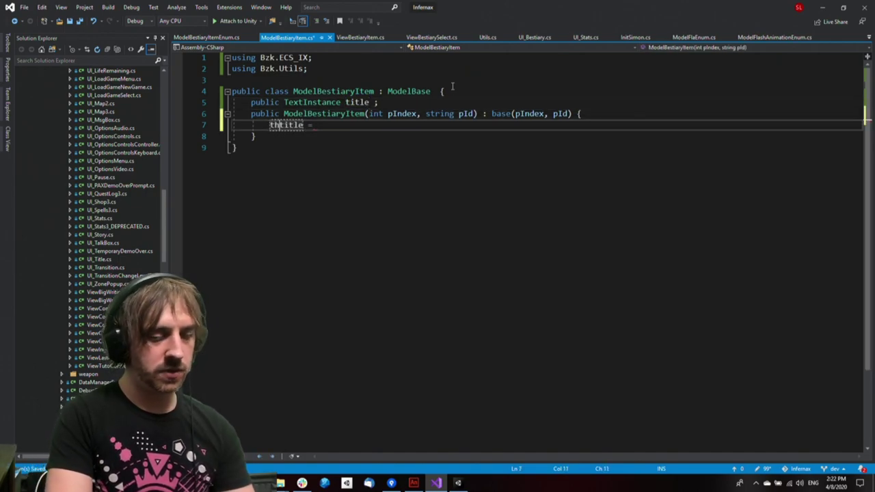
text(this.)
key(End)
text(title;)
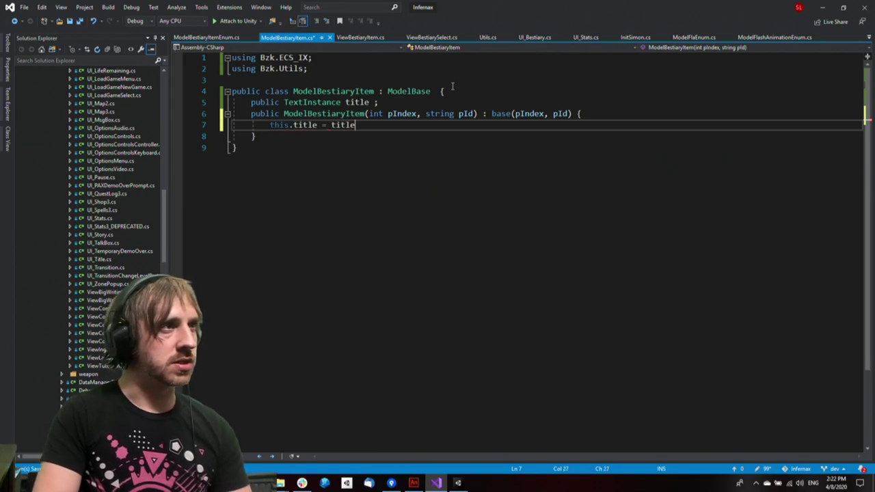
key(ctrl+s)
key(Left)
key(ctrl+period)
key(Down)
key(Down)
key(Down)
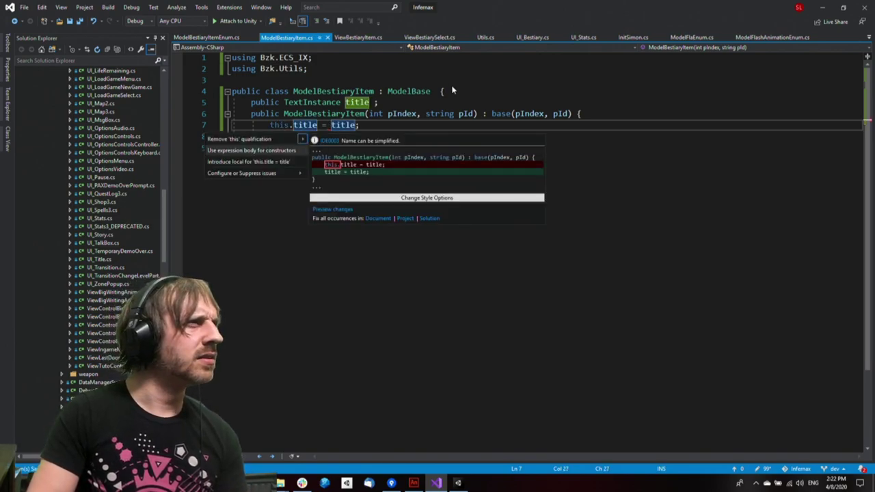
key(Escape)
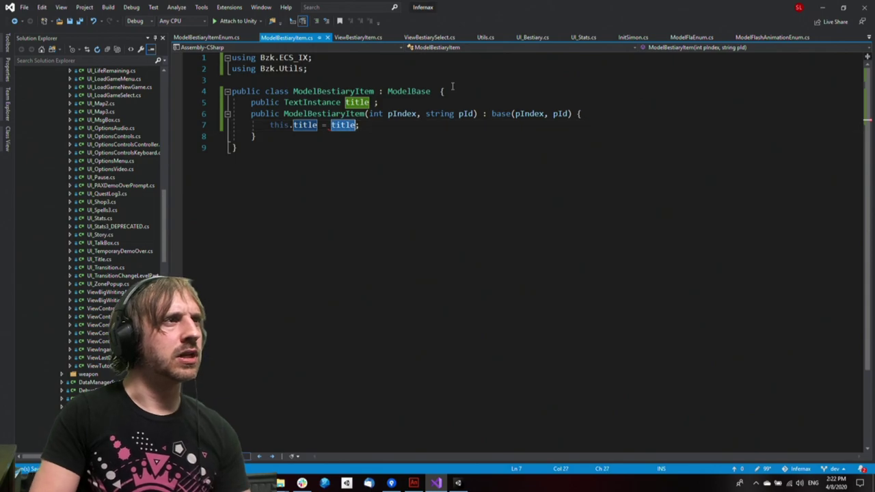
Add a TextInstance title parameter after pId in the ModelBestiaryItem constructor and save the file
key(Up)
key(Up)
key(ctrl+Left)
key(ctrl+Left)
key(Down)
key(ctrl+Right)
key(ctrl+Right)
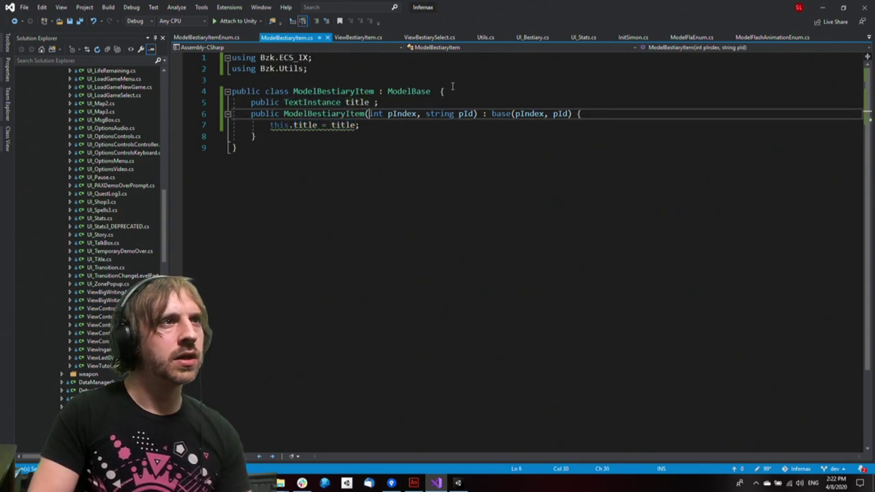
key(ctrl+Right)
key(ctrl+Right)
key(ctrl+v)
key(ctrl+z)
text(,)
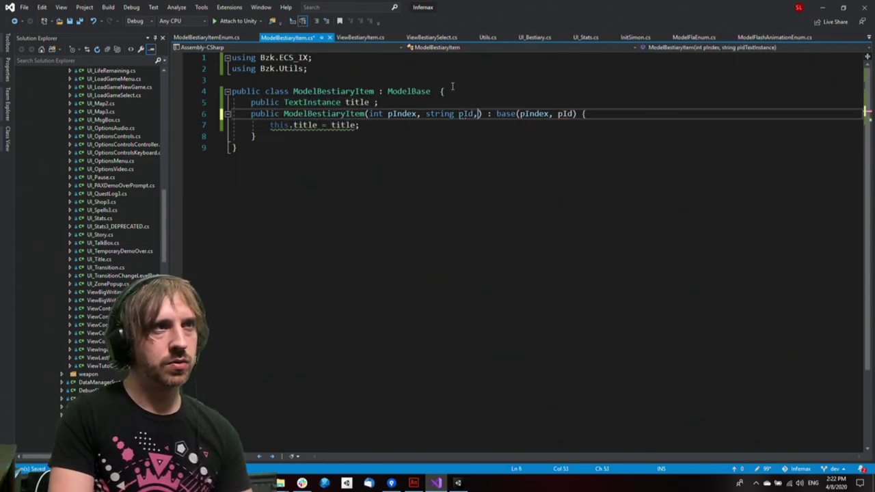
key(ctrl+v)
text(title)
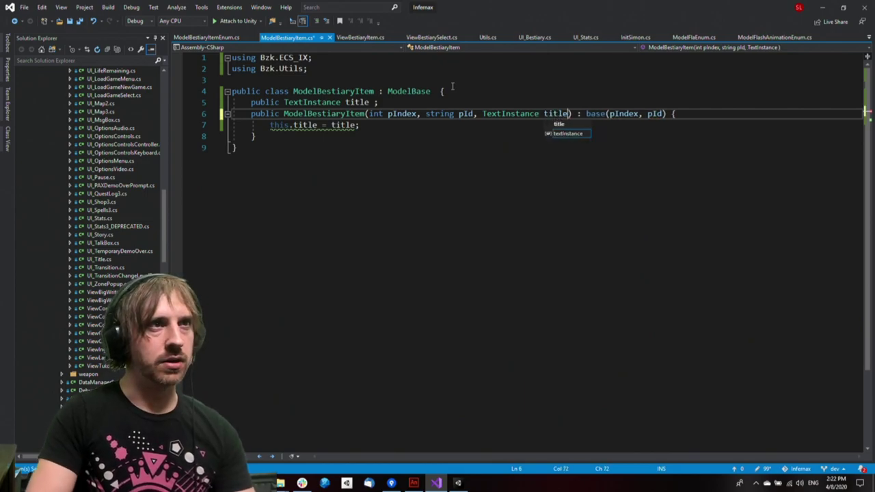
key(Down)
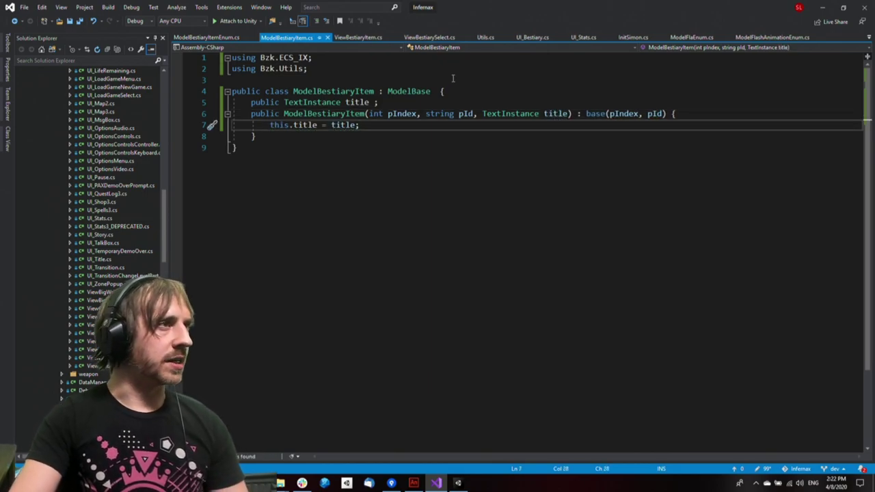
Examine the TextInstance class definition and return to ModelBestiaryItem
click(441, 113)
ctrl+click(319, 104)
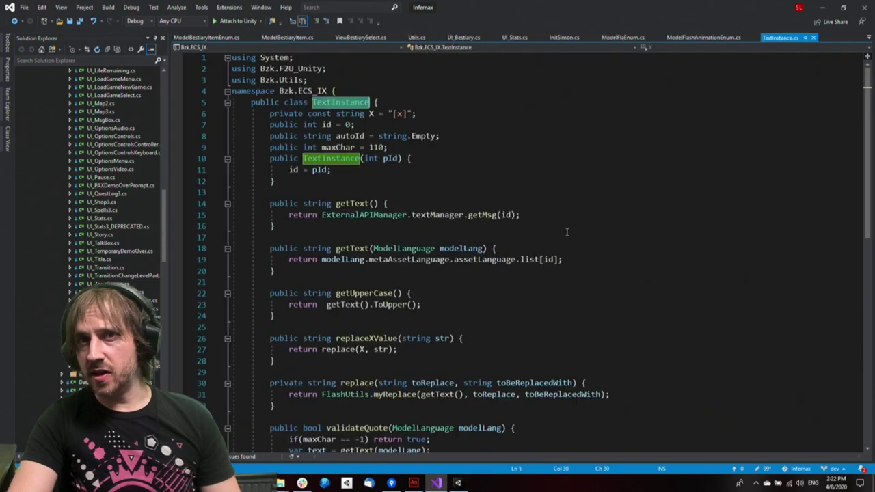
click(771, 238)
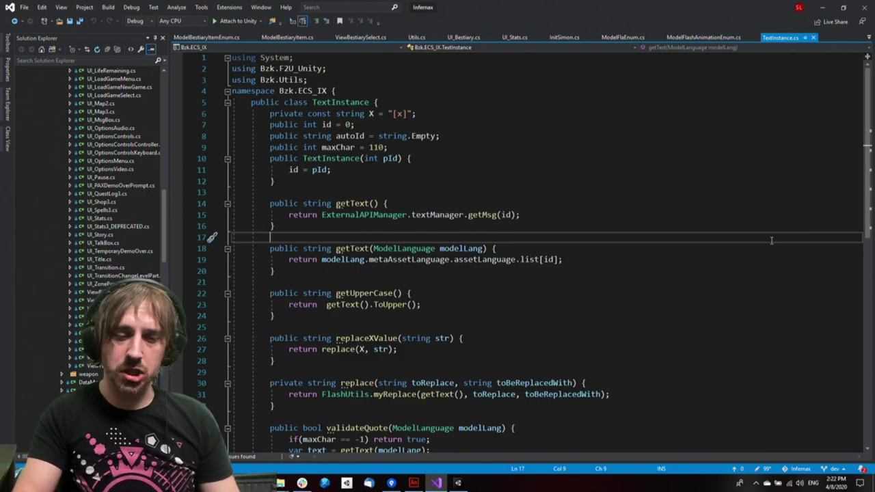
key(ctrl+minus)
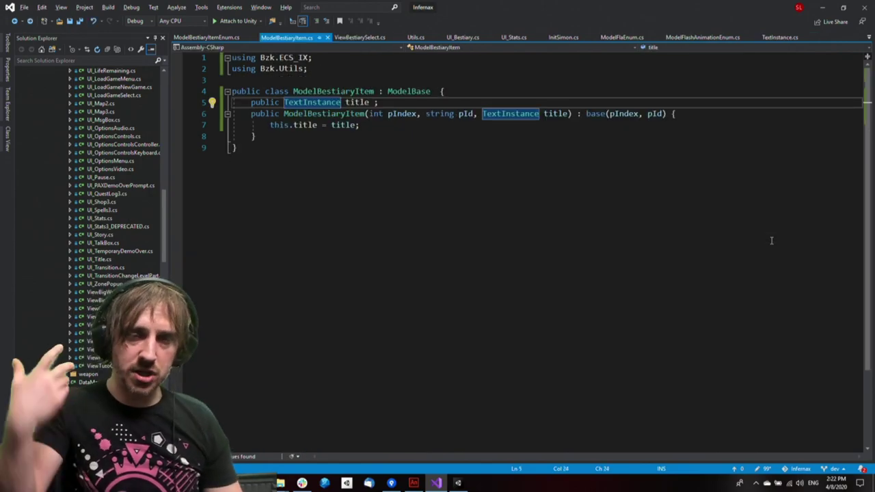
Open the TextFactory class and go to the WRONG_CODE text declaration
key(Down)
key(End)
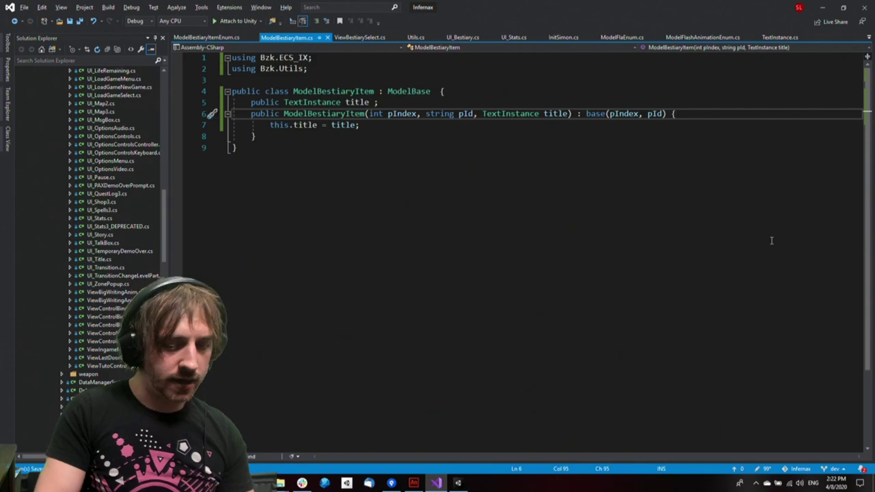
key(ctrl+t)
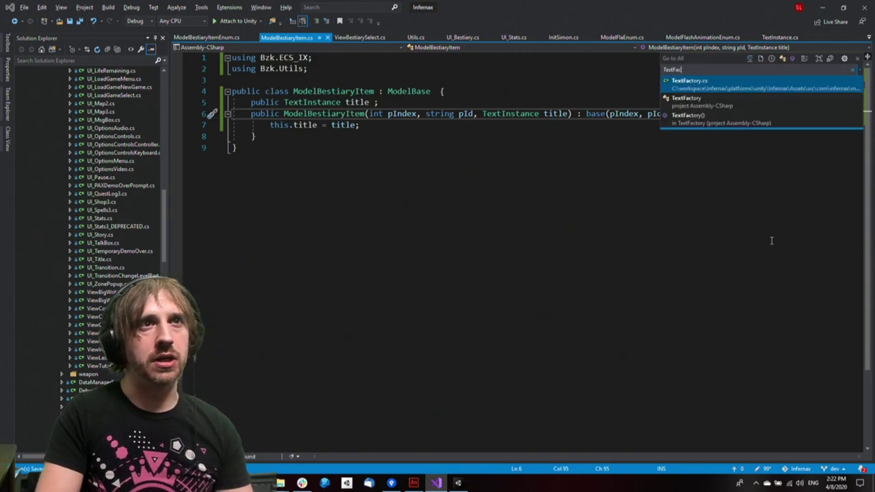
key(Return)
key(ctrl+Home)
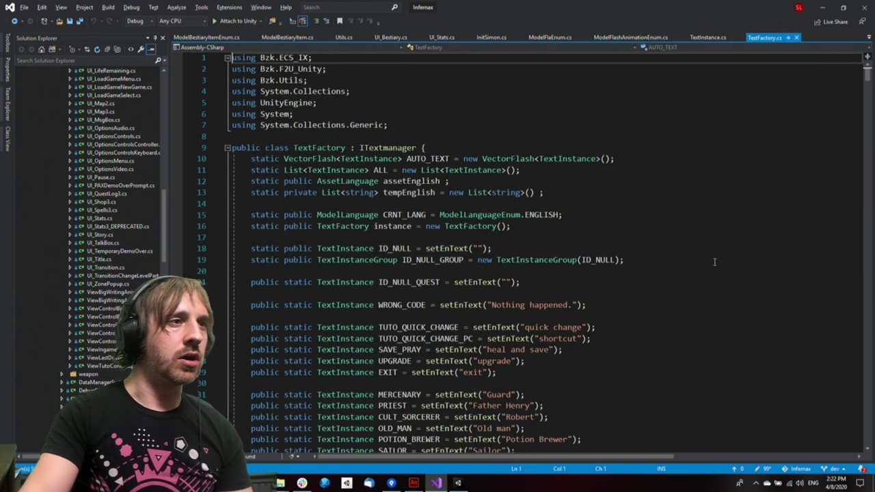
click(680, 324)
key(shift+Home)
key(Up)
key(Up)
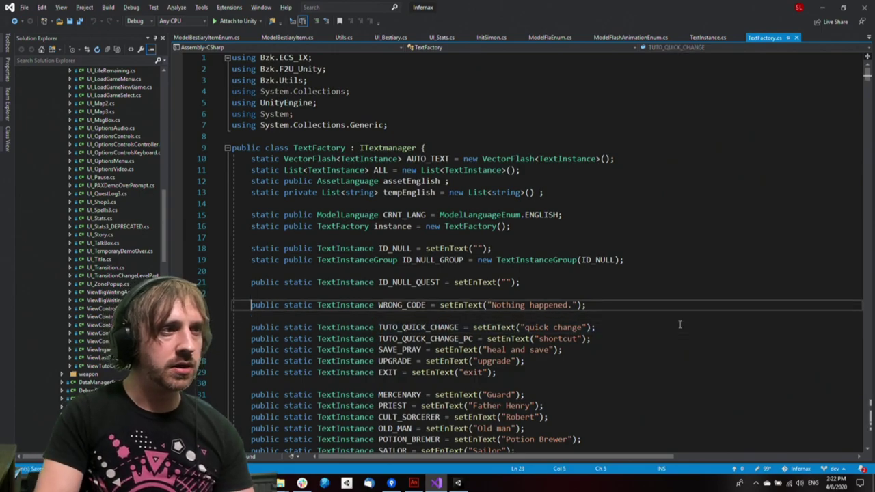
Duplicate the WRONG_CODE TextInstance declaration in TextFactory, separating the two copies with blank lines
key(End)
key(shift+Home)
key(ctrl+c)
key(Up)
key(Return)
key(ctrl+v)
key(Return)
key(Return)
key(Up)
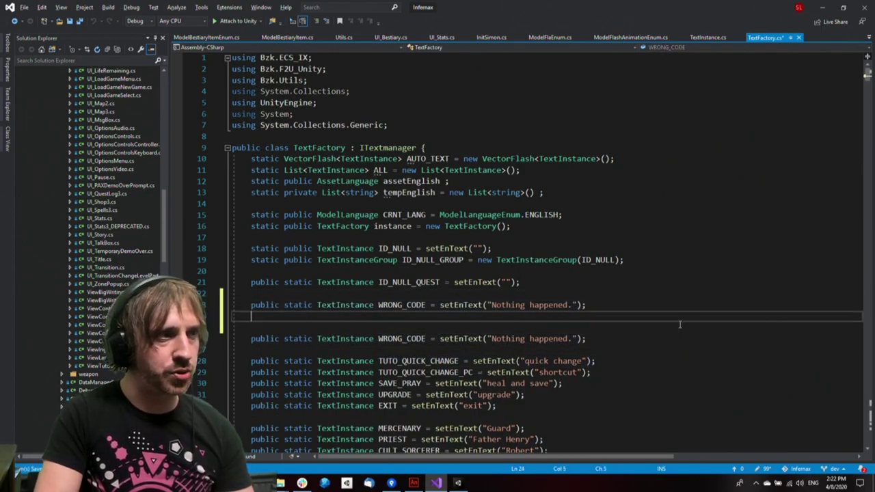
key(Down)
key(Up)
Rename the upper WRONG_CODE copy to BESTIARY_SMALL_ENEMY_, saving TextFactory along the way
key(Up)
key(ctrl+Right)
key(ctrl+Right)
key(ctrl+Right)
key(ctrl+Left)
key(ctrl+shift+Right)
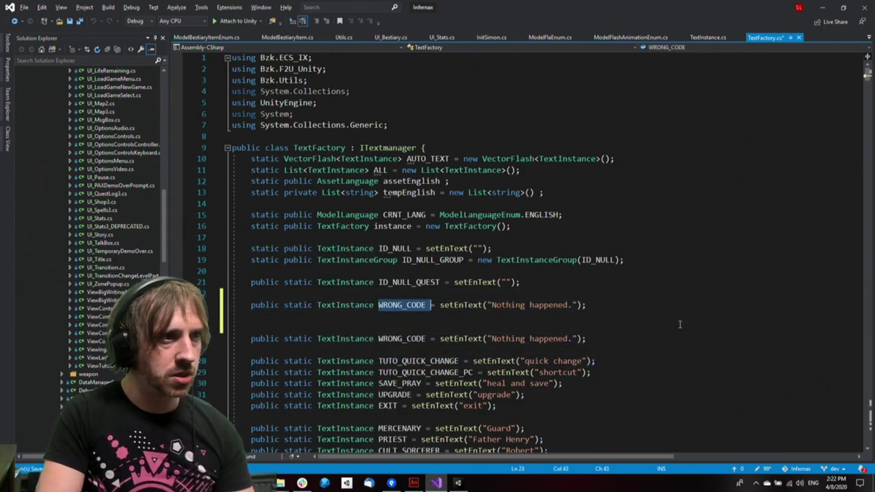
key(shift+Left)
key(ctrl+s)
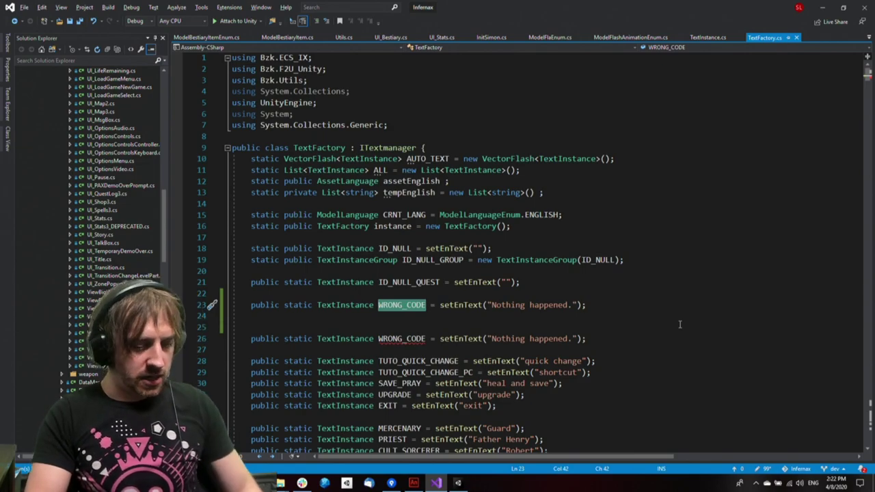
text(BESTIARY)
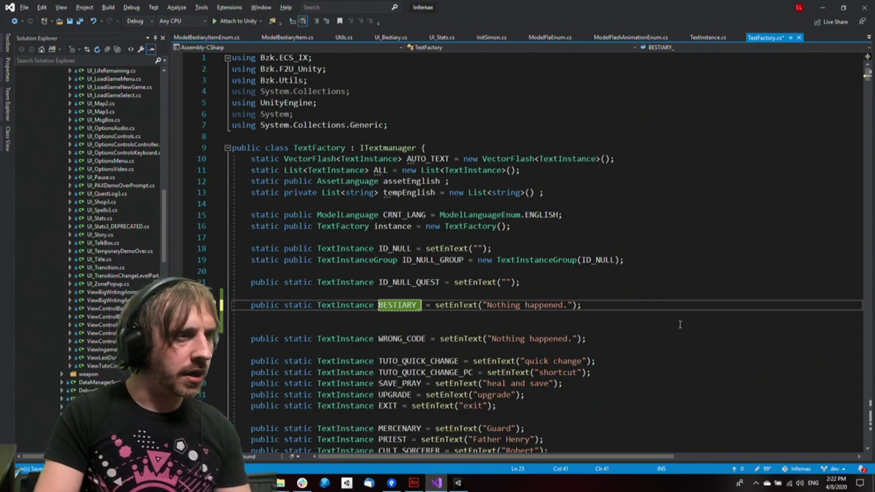
text(SMALL_EN)
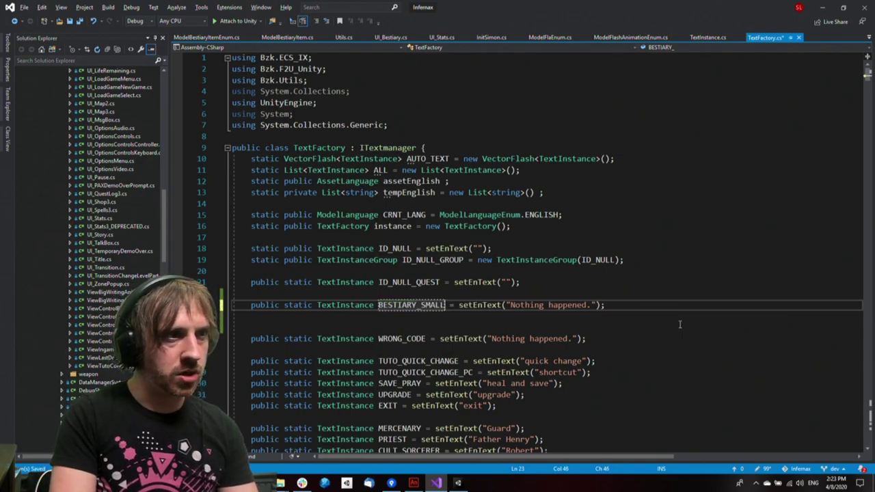
text(EMY_)
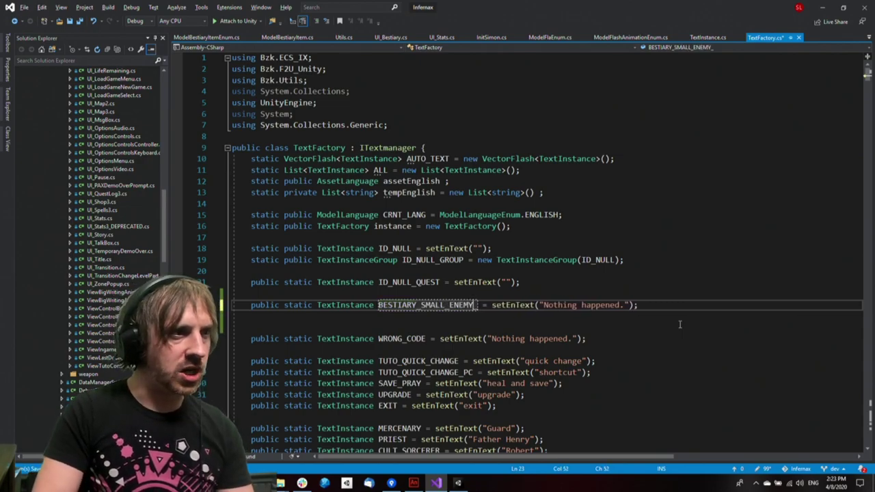
Reorder the new bestiary text variable's name to BESTIARY_ENEMY_SMALL_1
key(Left)
key(Left)
key(Left)
key(Left)
key(Left)
key(Left)
key(Left)
key(ctrl+shift+Right)
key(shift+Left)
text(ENEMY_)
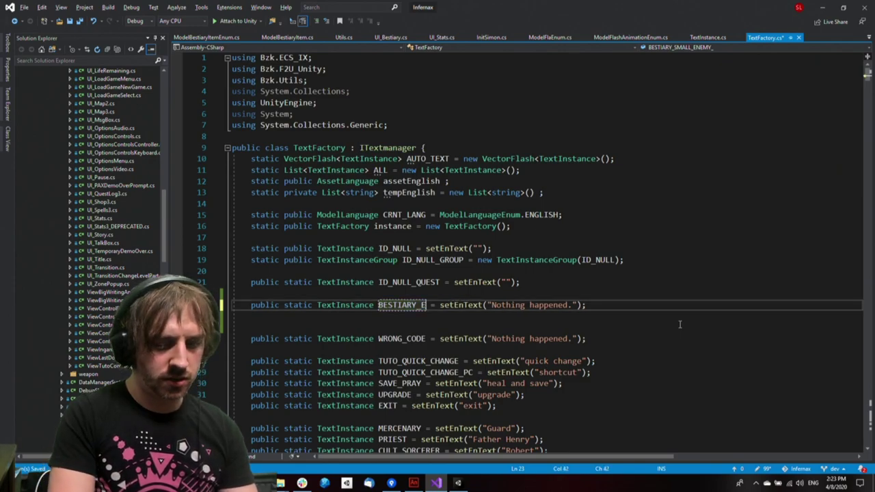
text(SMAL)
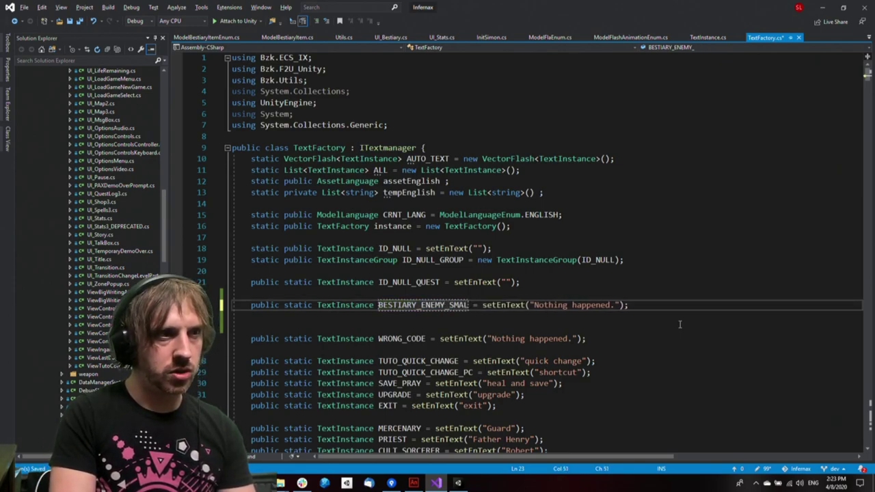
text(L_1)
key(Return)
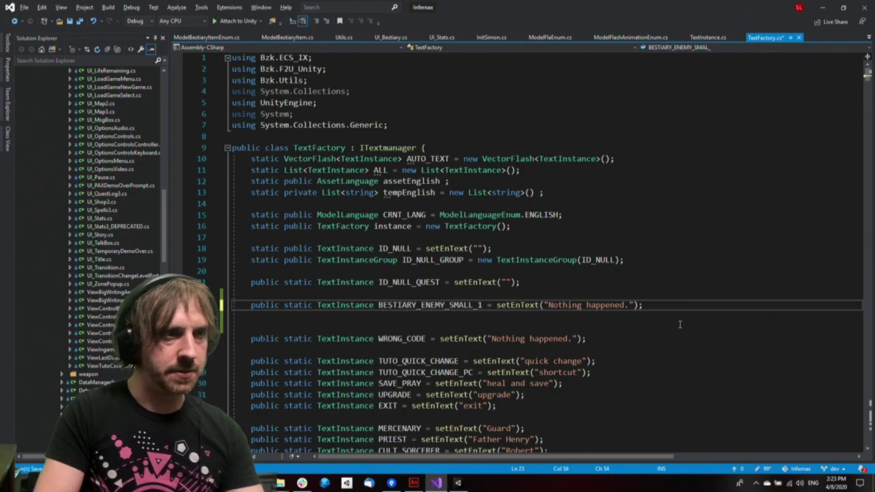
Replace the "Nothing happened" text of BESTIARY_ENEMY_SMALL_1 with a placeholder first name for the enemy
key(Left)
key(Left)
key(ctrl+shift+Left)
key(ctrl+shift+Left)
key(ctrl+shift+Left)
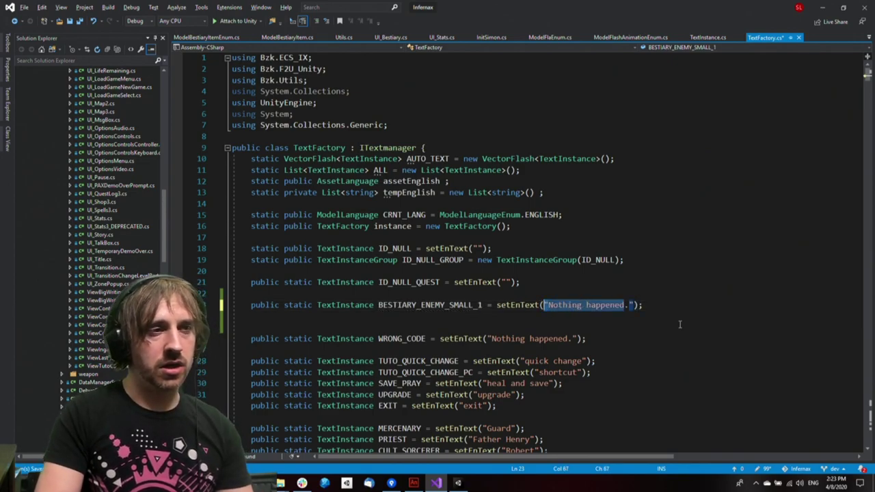
text(Stev)
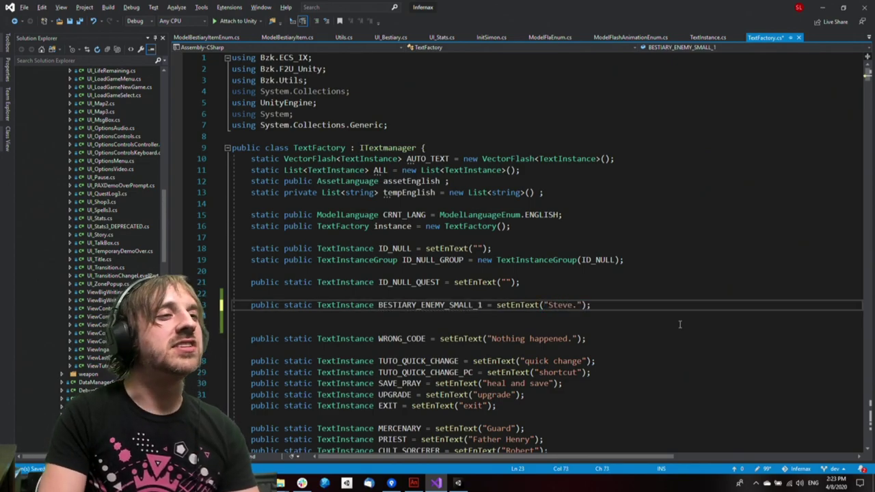
Remove the period from the placeholder text and add three copies of the BESTIARY_ENEMY_SMALL_1 declaration below it
key(End)
key(ctrl+d)
key(ctrl+d)
key(ctrl+d)
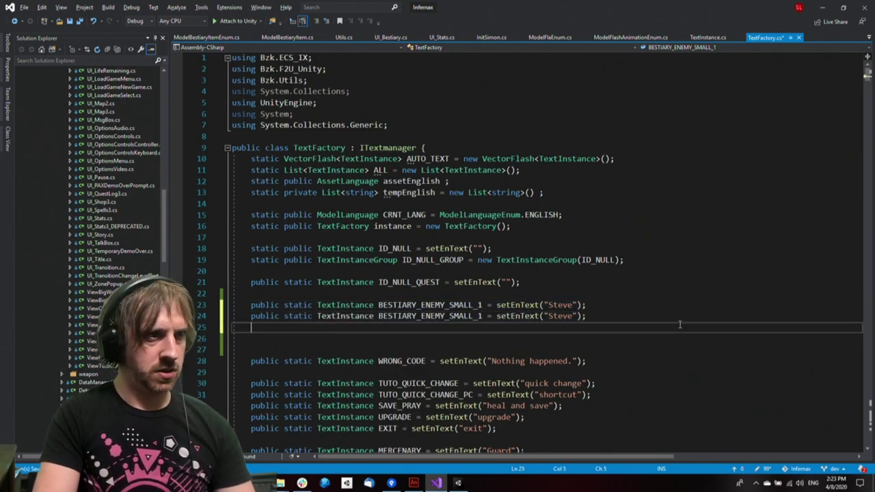
key(ctrl+Left)
key(ctrl+Left)
key(ctrl+Left)
key(ctrl+Left)
key(ctrl+Left)
key(Left)
key(Up)
key(Up)
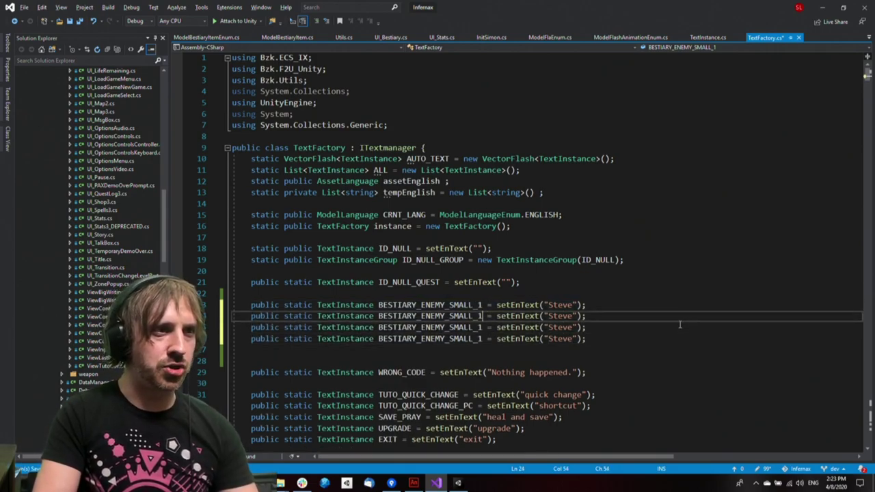
Renumber the three copied declarations as BESTIARY_ENEMY_SMALL_2, BESTIARY_ENEMY_SMALL_3 and BESTIARY_ENEMY_SMALL_4
key(BackSpace)
text(2)
key(Down)
key(BackSpace)
text(3)
key(Down)
key(BackSpace)
text(4)
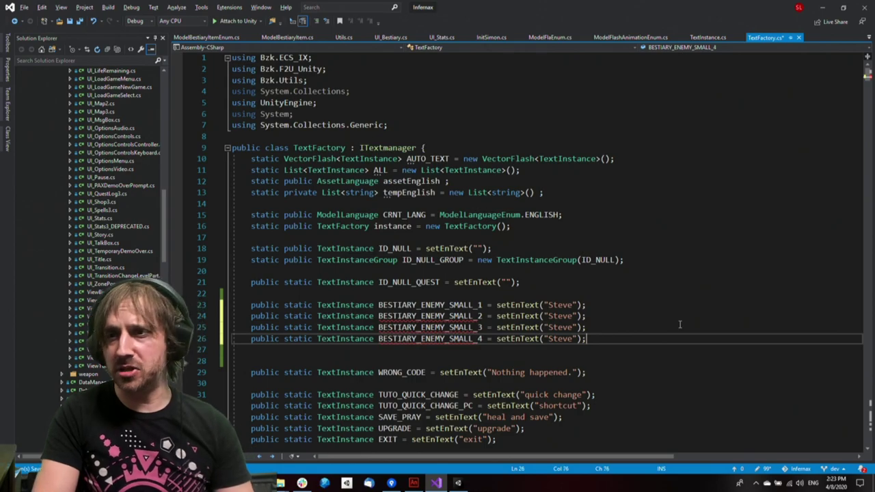
Save TextFactory with the four bestiary enemy texts and close the file
double_click(567, 319)
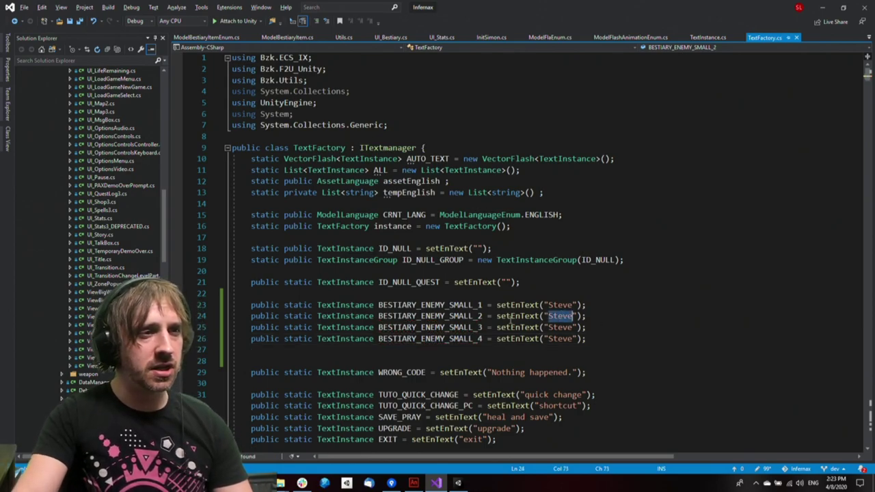
click(566, 328)
drag(601, 345, 545, 306)
click(563, 318)
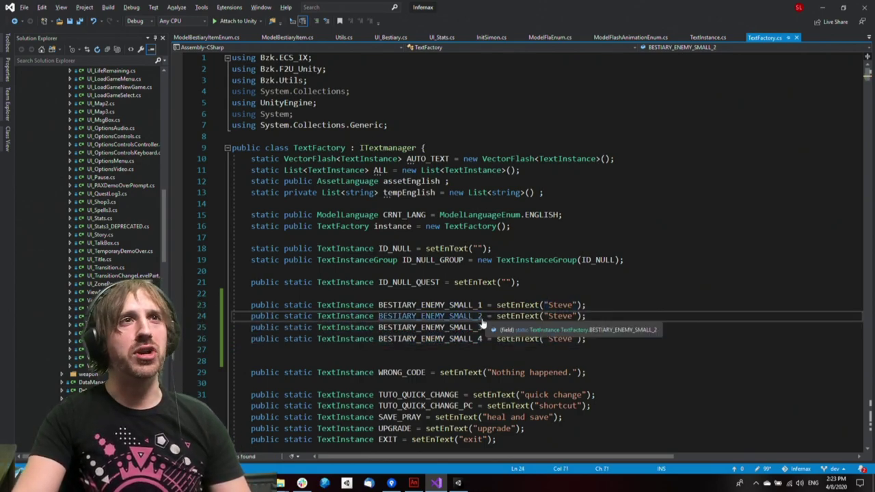
click(797, 38)
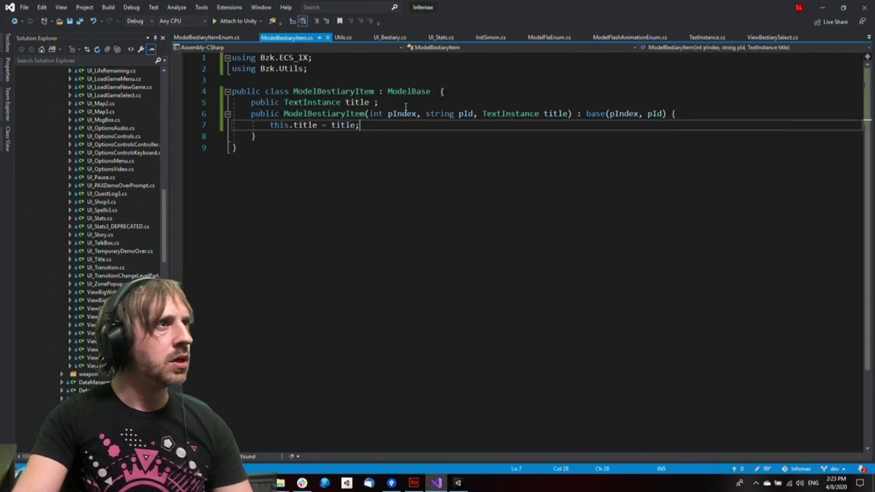
Add blank lines below the ModelBestiaryItem constructor and one after the title assignment, and save the file
click(362, 103)
click(351, 92)
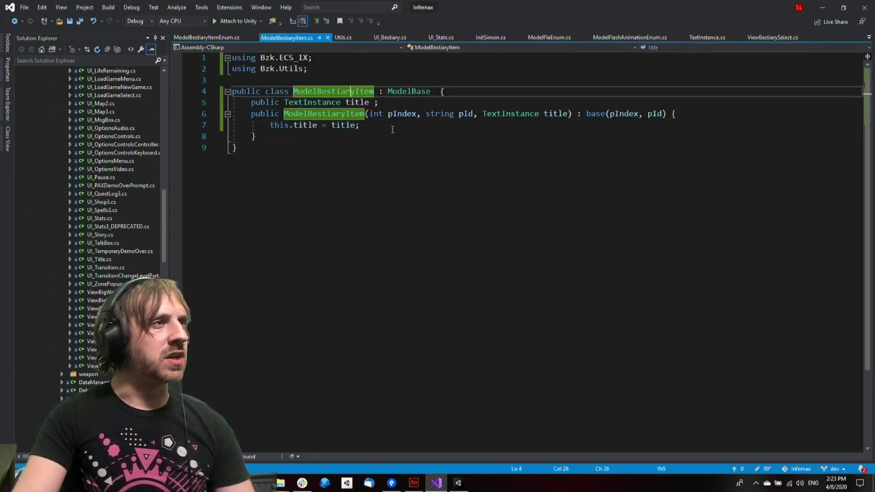
click(399, 149)
click(404, 135)
key(Return)
key(Return)
key(ctrl+space)
key(Escape)
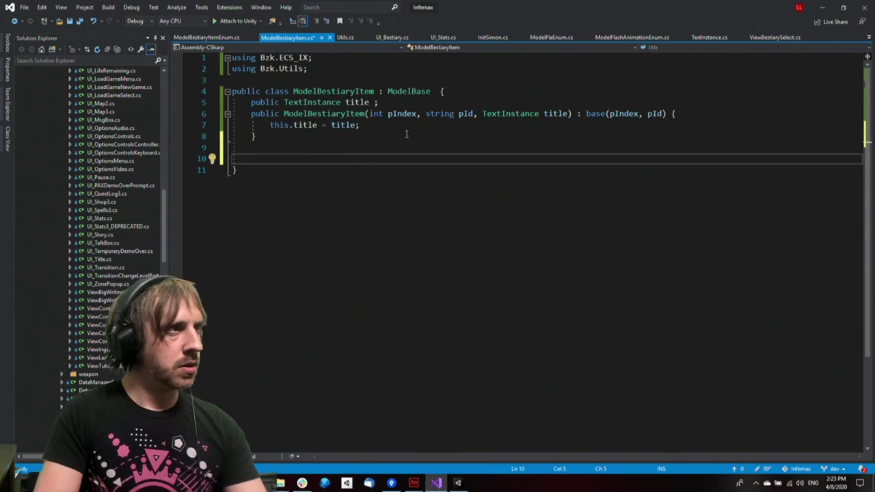
click(407, 135)
key(Up)
key(End)
key(Return)
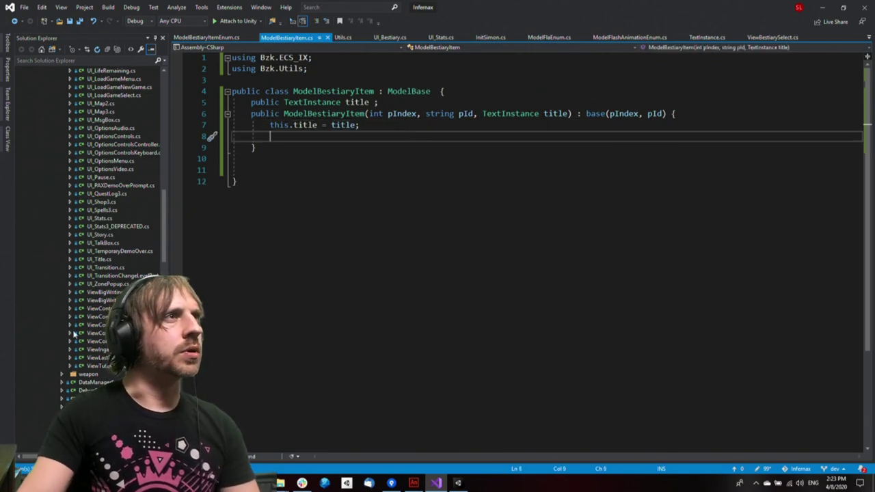
Look through the open enum files and go to the create method in ModelBestiaryItemEnum
click(568, 39)
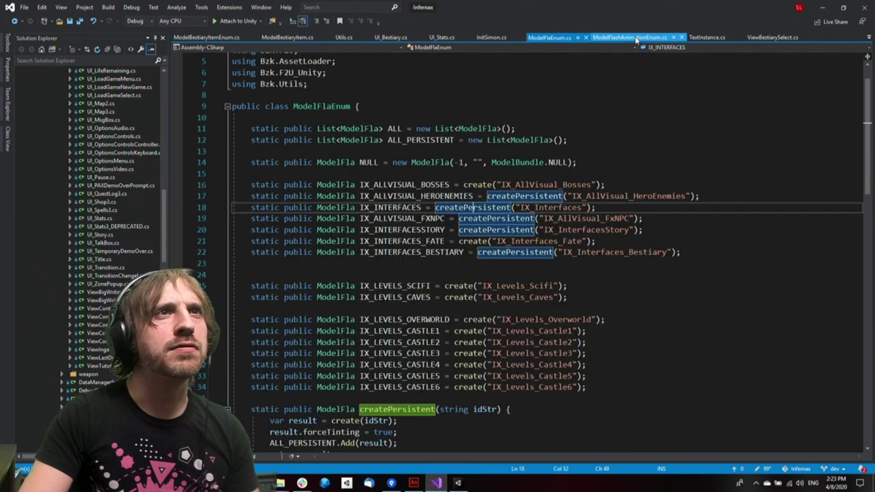
click(638, 39)
click(761, 41)
click(236, 38)
click(403, 214)
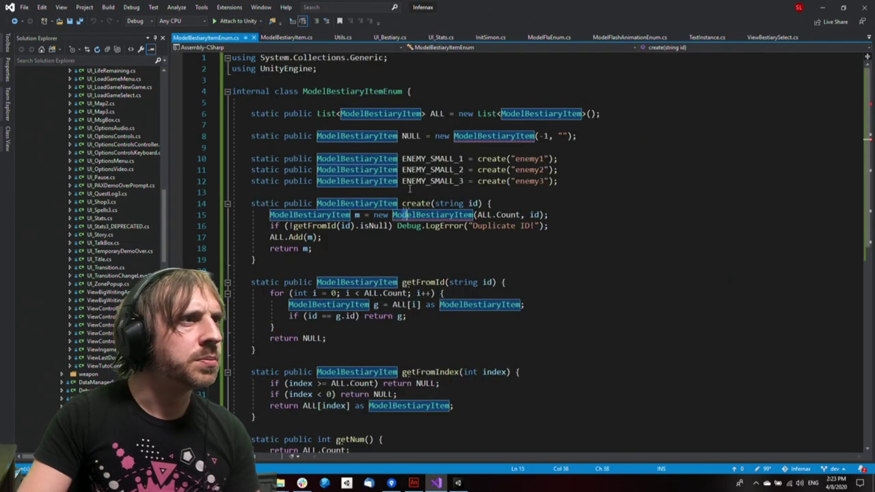
Add TextFactory.ID_NULL as the third constructor argument of the NULL bestiary item and save the file
click(564, 181)
click(575, 136)
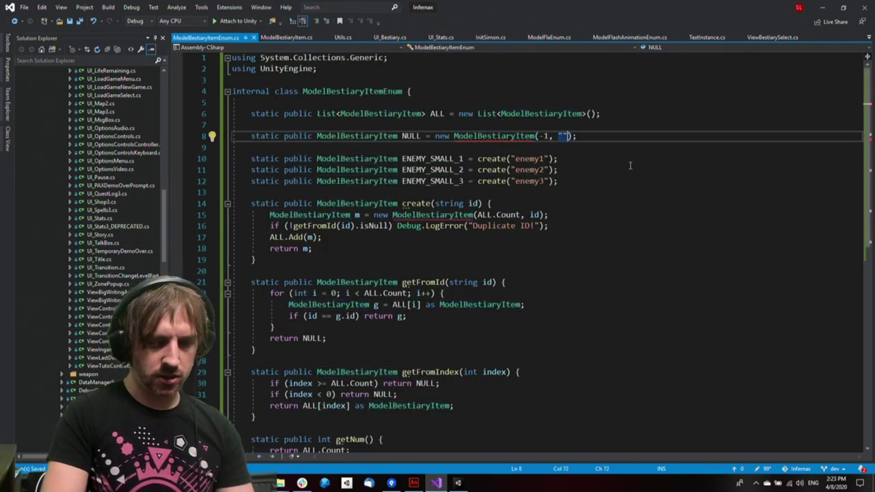
text(, NULL)
key(ctrl+shift+Left)
key(BackSpace)
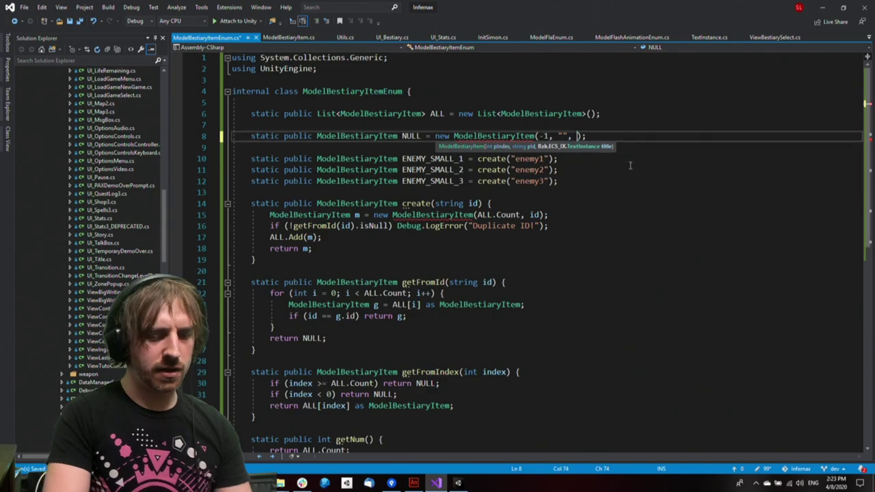
text(TextFactory.ID_N)
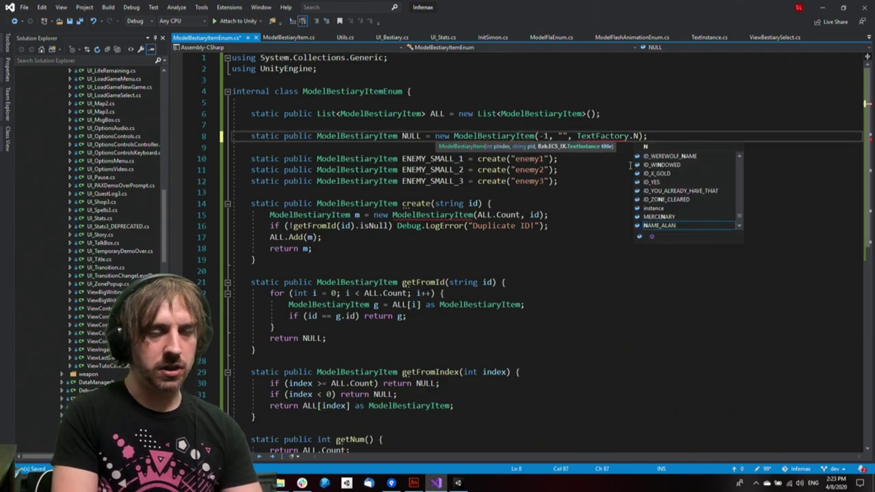
text(UL)
key(Return)
key(ctrl+space)
key(Down)
key(Return)
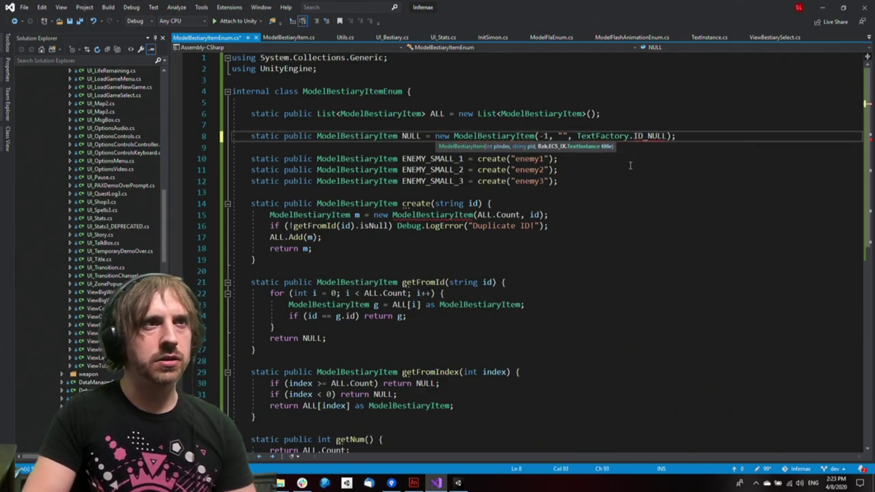
key(ctrl+s)
Copy the TextFactory.ID_NULL argument into the create call of ENEMY_SMALL_1 after "enemy1"
key(ctrl+Left)
key(ctrl+Left)
key(ctrl+Left)
key(ctrl+Left)
key(shift+End)
key(ctrl+c)
key(Down)
key(Down)
key(Left)
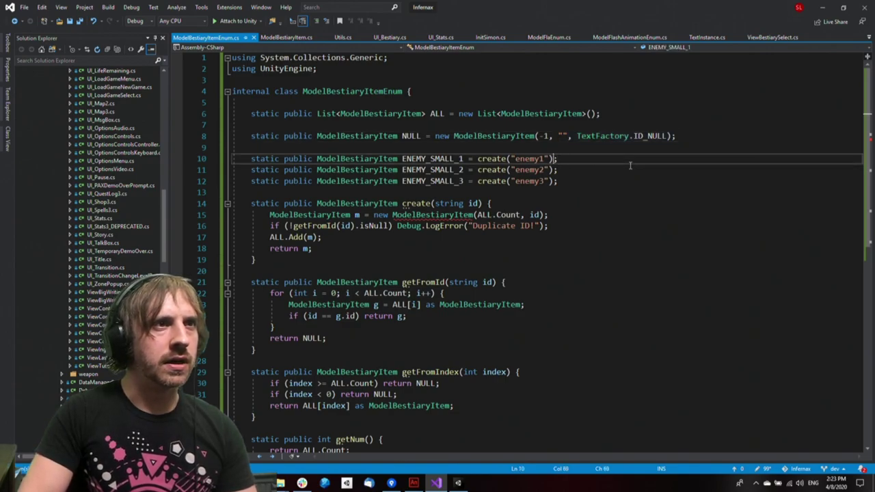
key(Left)
key(shift+End)
key(ctrl+v)
Add TextFactory.ID_NULL as the second create argument for ENEMY_SMALL_2 and ENEMY_SMALL_3, and save the file
key(Down)
key(Left)
key(Left)
key(shift+End)
key(ctrl+v)
key(Down)
key(Left)
key(Left)
key(shift+End)
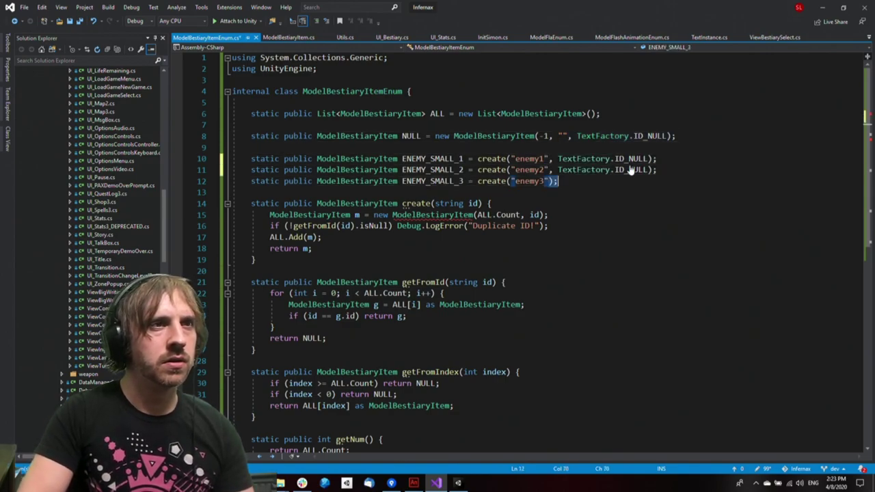
key(ctrl+v)
key(ctrl+s)
Duplicate the ENEMY_SMALL_3 declaration on the line below it
key(shift+Home)
key(ctrl+c)
key(End)
key(Return)
key(ctrl+v)
Rename the duplicated declaration to ENEMY_SMALL_4 and set its id to "enemy4"
key(Home)
key(ctrl+Right)
key(ctrl+Right)
key(ctrl+Right)
key(ctrl+Right)
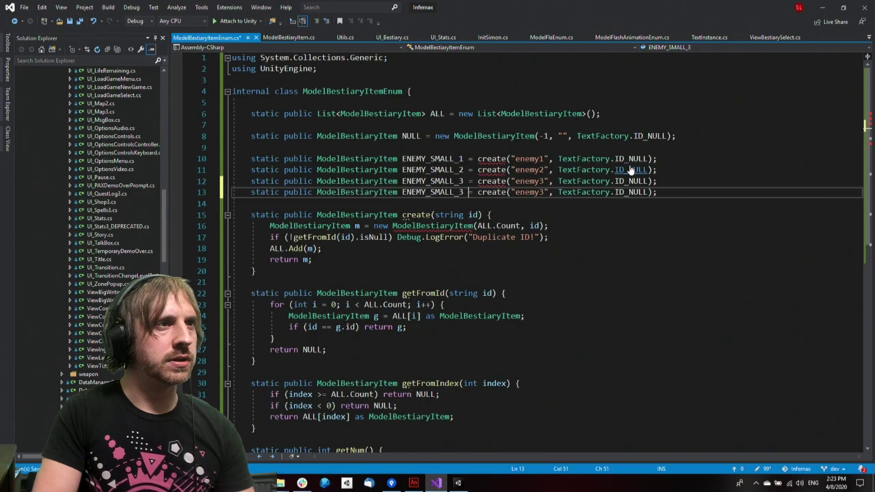
key(Left)
key(BackSpace)
text(4)
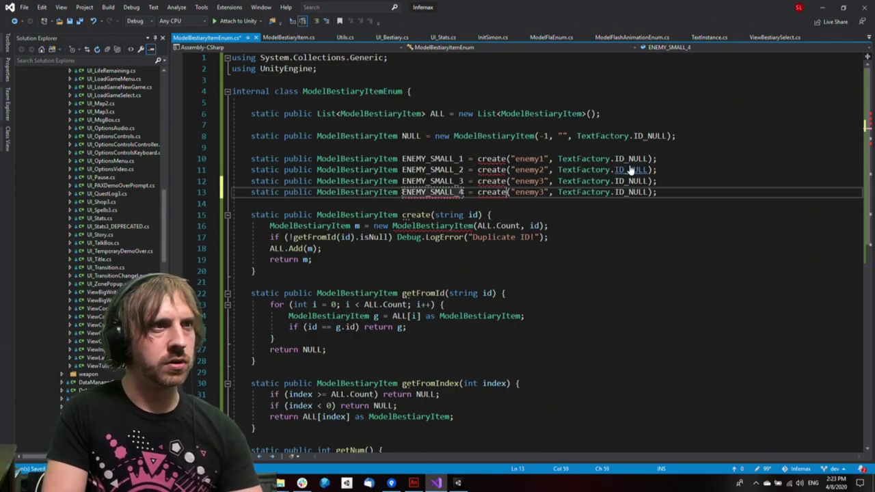
key(ctrl+Right)
key(BackSpace)
text(4)
key(Up)
key(End)
key(Up)
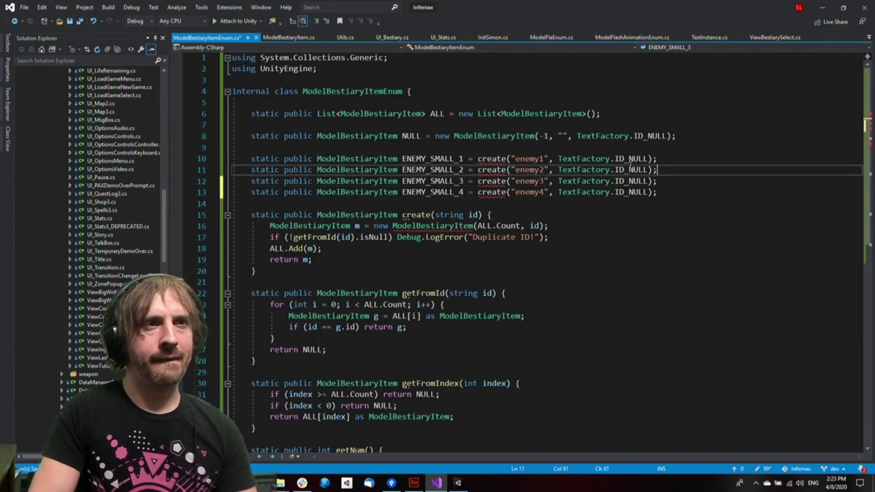
Replace ID_NULL with BESTIARY_ENEMY_SMALL_1 in the create call of ENEMY_SMALL_1
key(Left)
key(Left)
key(Up)
key(Left)
key(Right)
key(ctrl+BackSpace)
text(BESTIARY_ENEMY_SMALL_1)
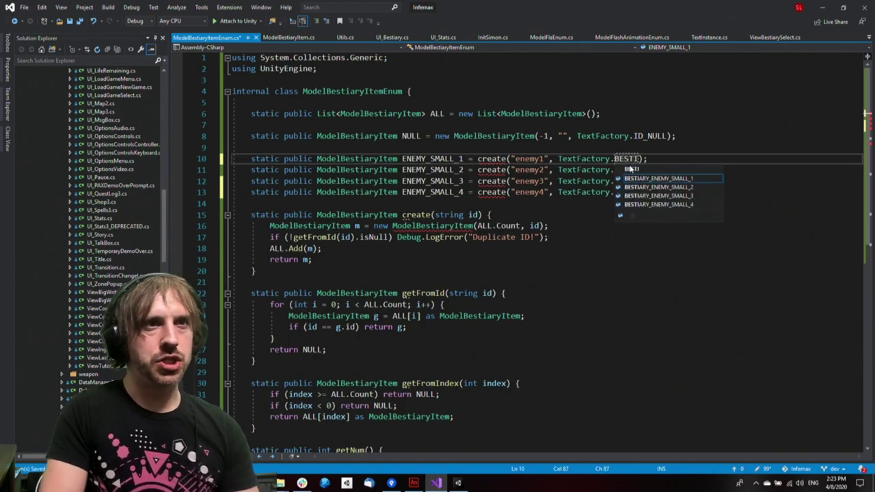
key(Down)
key(Return)
Copy the BESTIARY_ENEMY_SMALL_1 argument over ID_NULL in the ENEMY_SMALL_2 declaration
key(ctrl+shift+Left)
key(ctrl+c)
key(Down)
key(shift+End)
text(v)
key(Down)
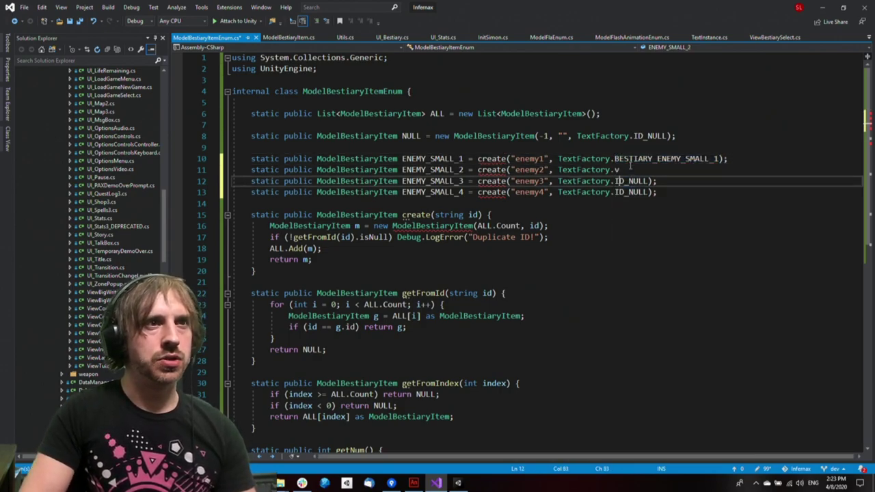
key(Left)
key(Left)
key(ctrl+z)
key(ctrl+v)
Replace ID_NULL with the copied bestiary constant for ENEMY_SMALL_3 and ENEMY_SMALL_4, numbering the latter BESTIARY_ENEMY_SMALL_4
key(Down)
key(ctrl+Left)
key(ctrl+Left)
key(shift+End)
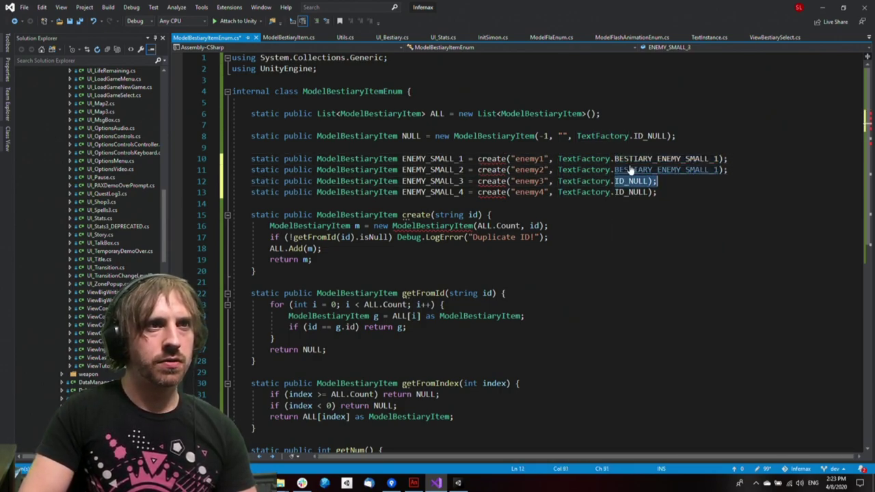
key(ctrl+v)
key(Down)
key(ctrl+Left)
key(ctrl+Left)
key(ctrl+shift+Right)
key(ctrl+v)
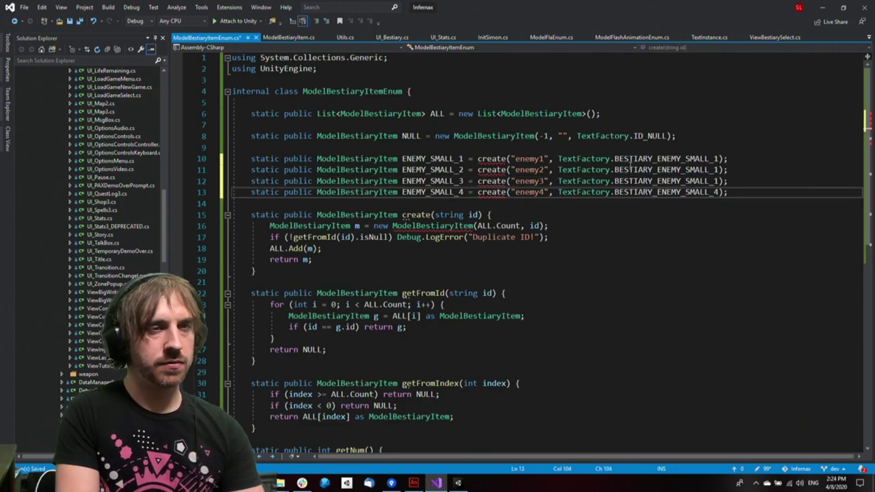
Renumber the text constants to BESTIARY_ENEMY_SMALL_3 for ENEMY_SMALL_3 and BESTIARY_ENEMY_SMALL_2 for ENEMY_SMALL_2
key(Up)
key(BackSpace)
text(3)
key(Up)
key(BackSpace)
text(2)
key(Up)
Check the flagged create call of ENEMY_SMALL_4 for suggested fixes and save the file
click(520, 201)
click(511, 193)
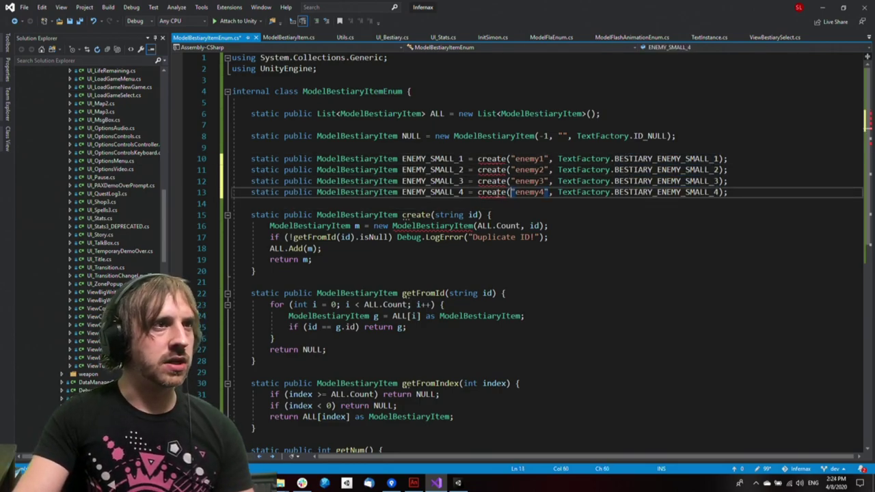
double_click(499, 193)
key(ctrl+period)
key(Escape)
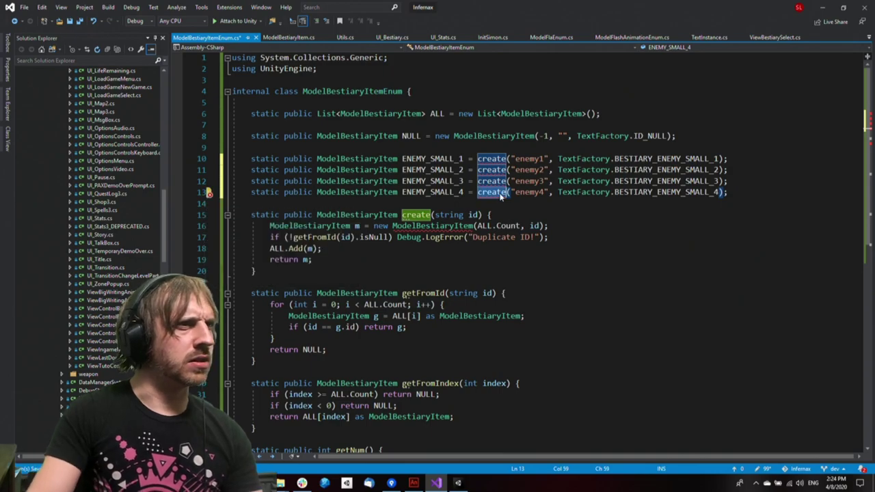
key(ctrl+s)
Add a second parameter, TextInstance title, to the create method
click(491, 214)
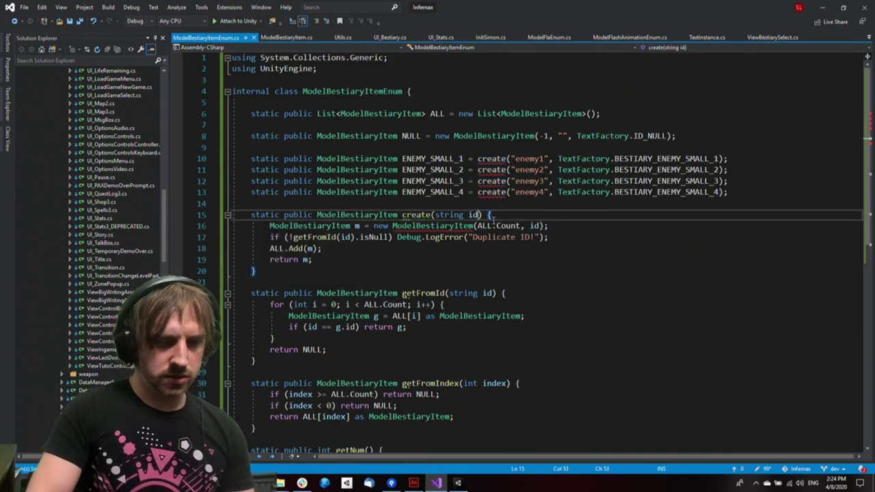
text(, TextInsta)
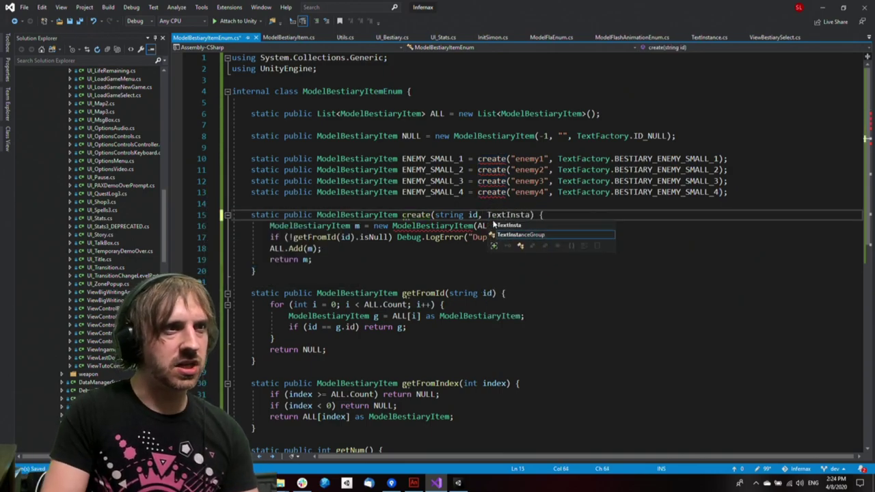
text(nce)
key(Escape)
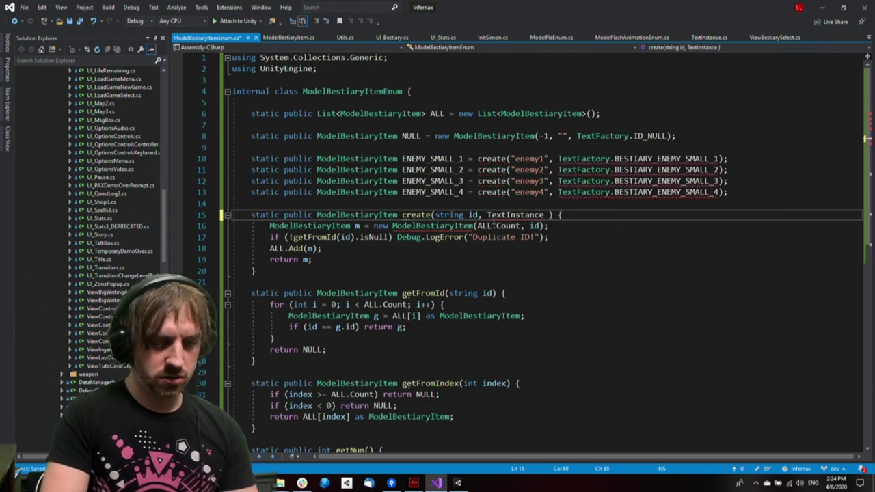
text(title)
key(Escape)
Pass title as the third argument of the ModelBestiaryItem constructor call inside create
key(Down)
key(Left)
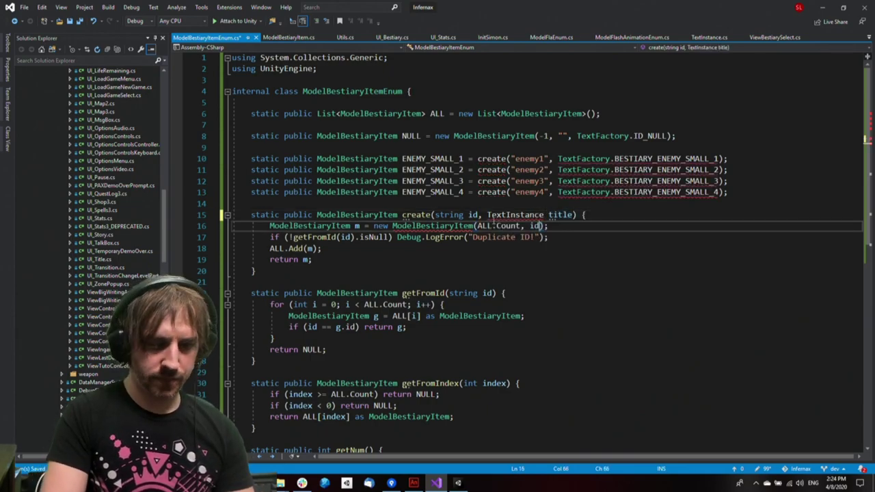
text(, title)
Import the Bzk.ECS_IX namespace for the TextInstance type and save the file
click(535, 216)
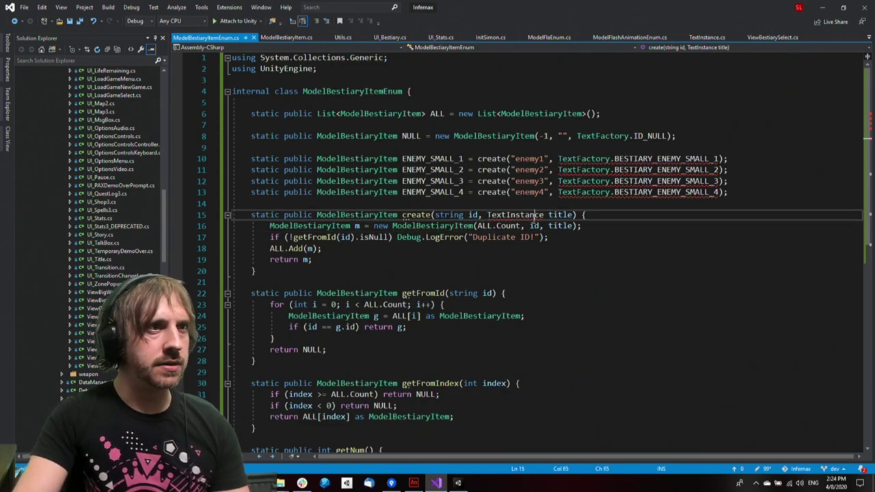
key(ctrl+period)
key(Return)
key(ctrl+s)
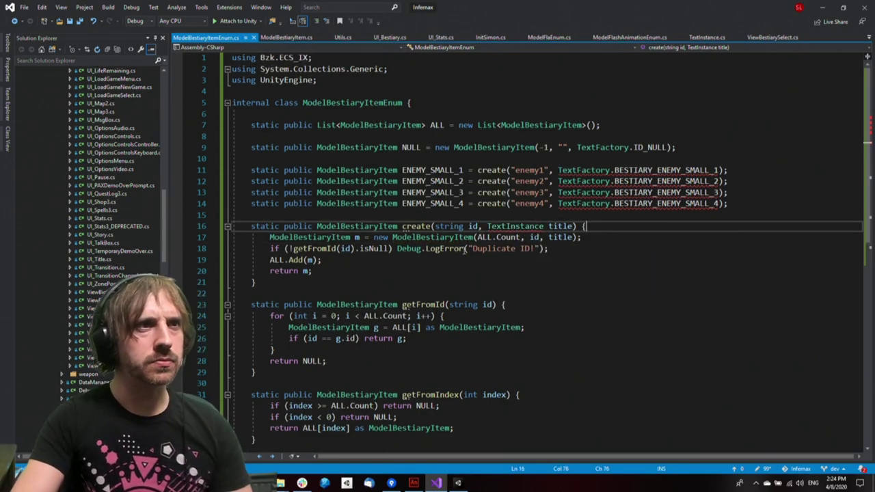
Open the ModelBestiaryItem class to review its title field and constructor
click(597, 296)
click(682, 268)
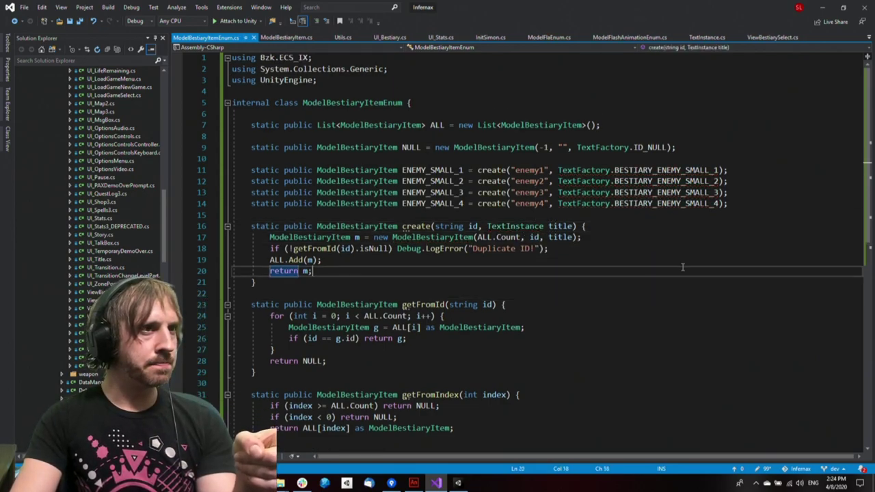
click(681, 249)
double_click(440, 170)
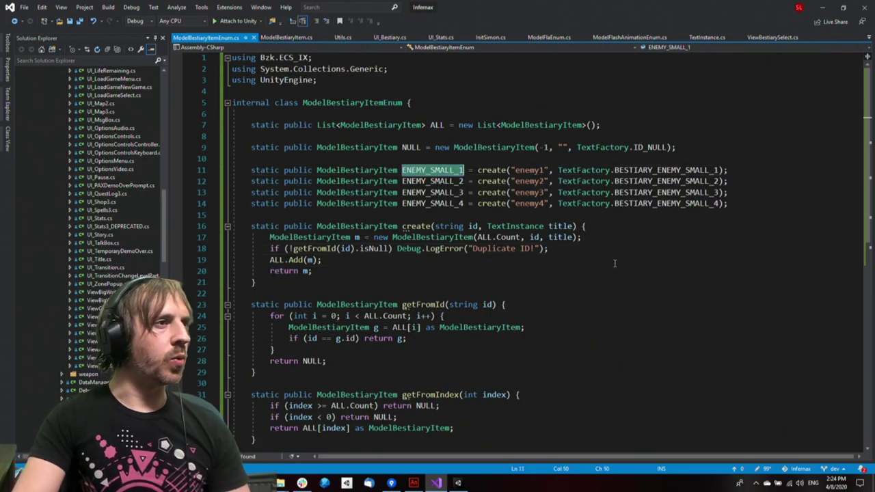
ctrl+click(389, 228)
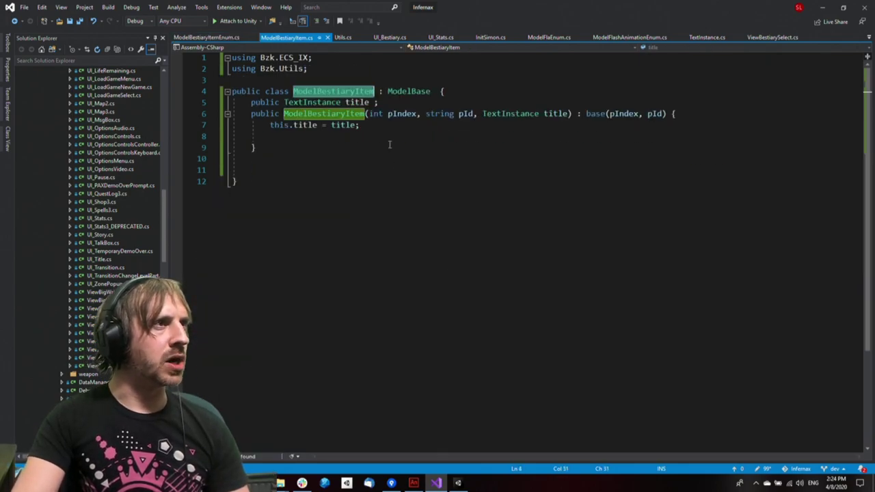
click(406, 139)
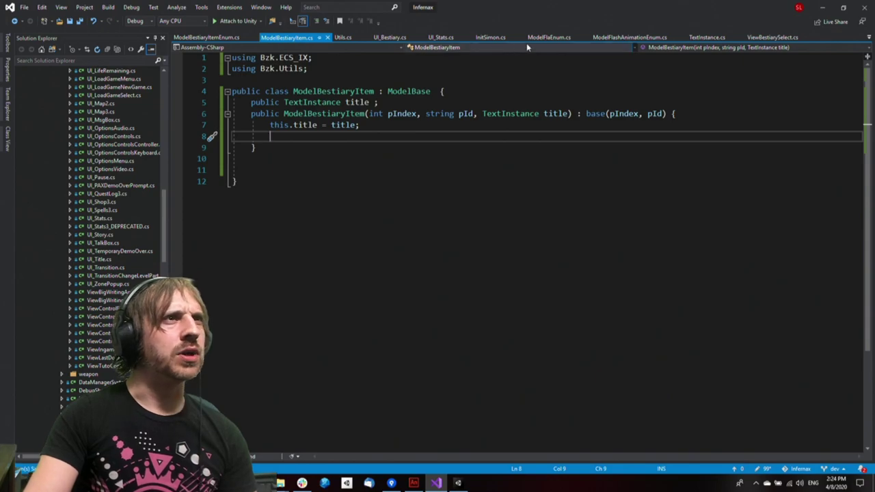
Open the ViewBestiaryItem class through ViewBestiarySelect and delete the placeholder string assigned to titleTxt.text in refresh()
click(773, 37)
ctrl+click(511, 104)
click(443, 163)
click(458, 183)
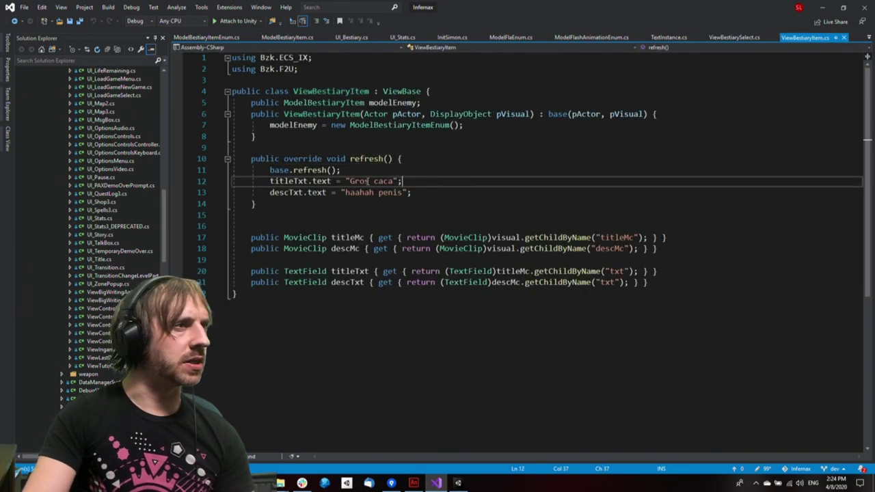
key(shift+End)
key(shift+Left)
key(Delete)
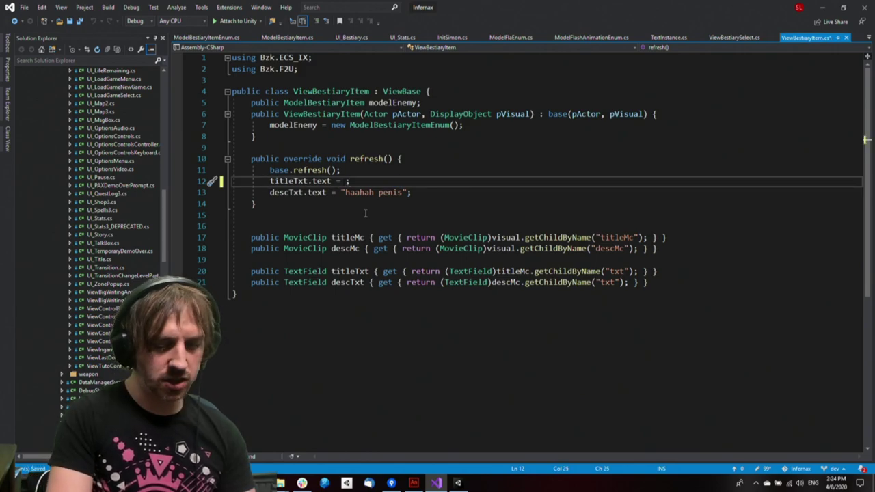
Assign modelEnemy.getTitleStr() to titleTxt.text in the refresh method
text(modelE)
key(Down)
text(num.)
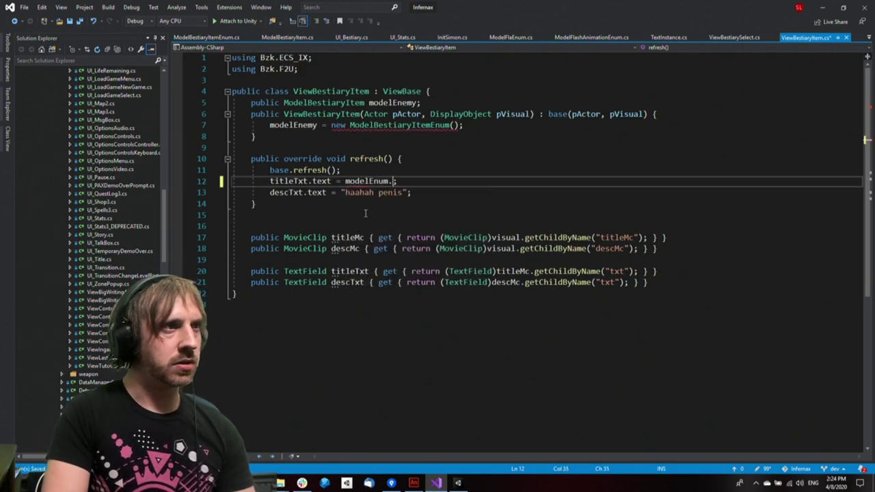
key(ctrl+shift+Left)
key(ctrl+shift+Left)
text(modelEne)
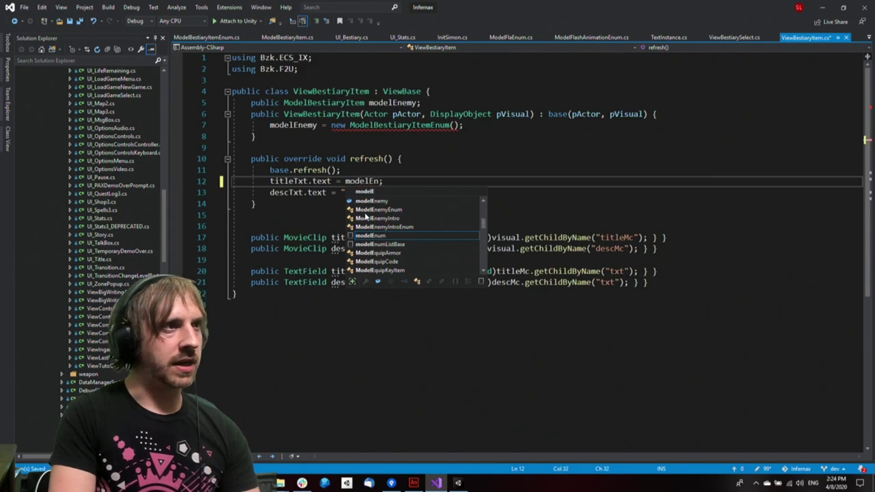
key(Tab)
text(.getTitl)
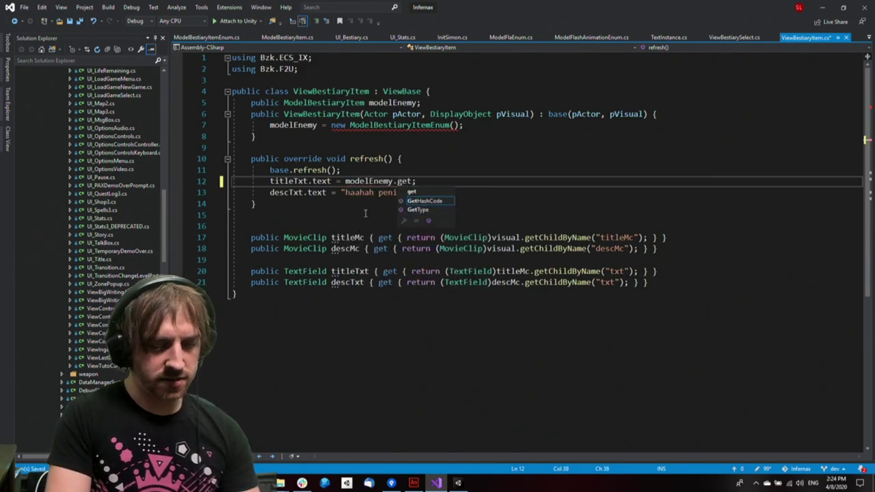
text(eStr())
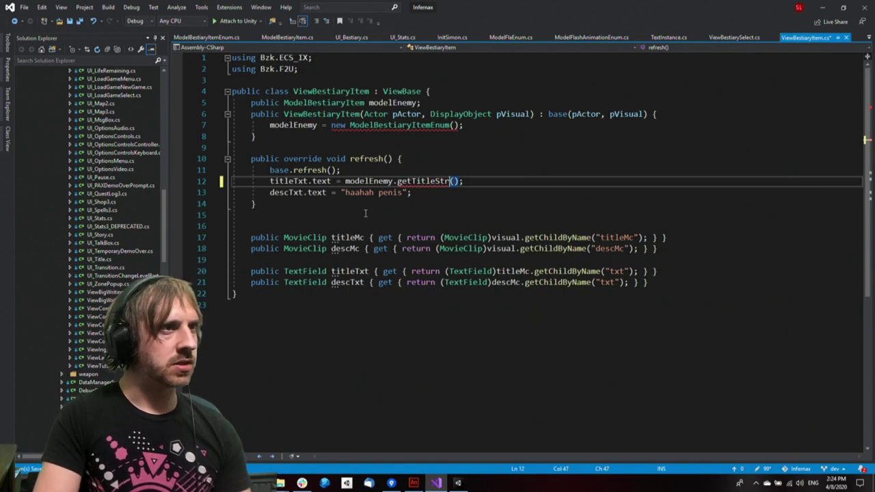
Generate the missing getTitleStr method in ModelBestiaryItem and go to its definition
key(ctrl+period)
key(Return)
key(F12)
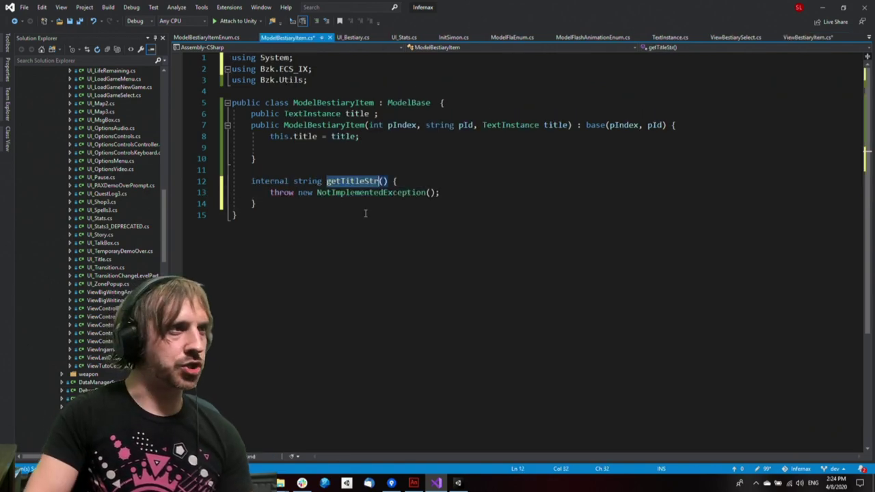
Replace the exception in getTitleStr with return title.getText(); and save the file
key(Down)
key(End)
key(shift+Home)
key(BackSpace)
text(tilte)
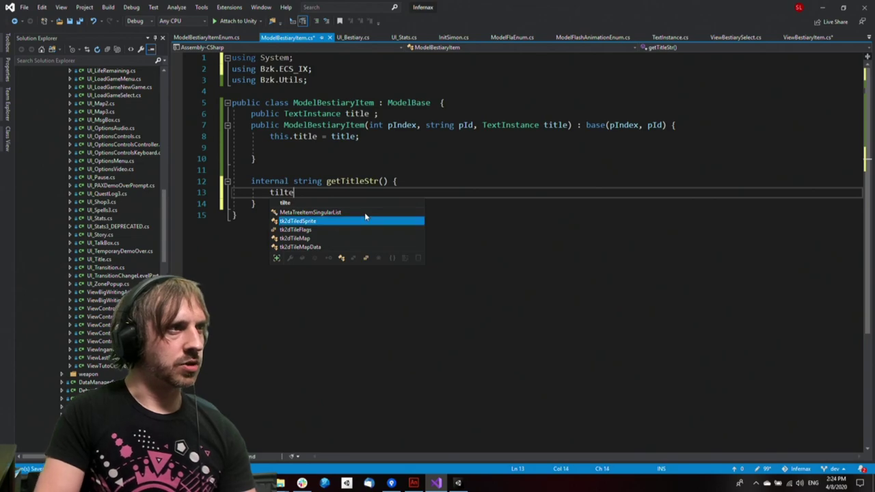
key(Escape)
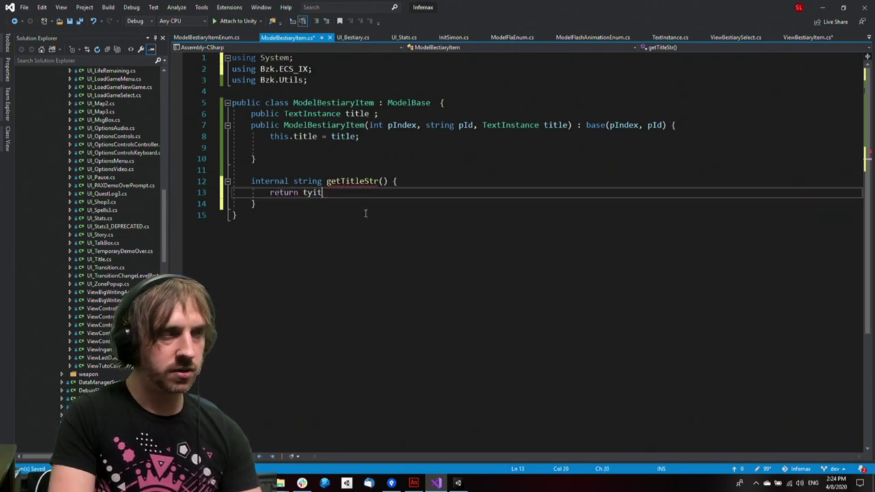
text(tle.)
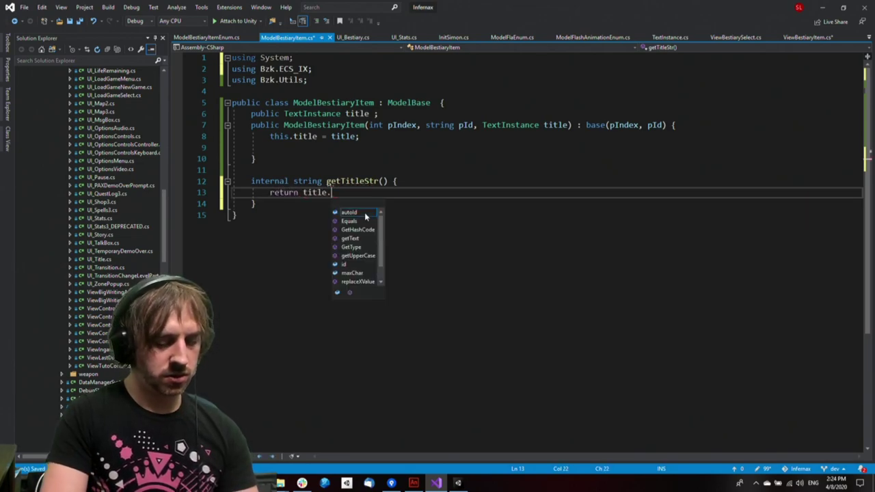
text(getText)
key(Tab)
text(())
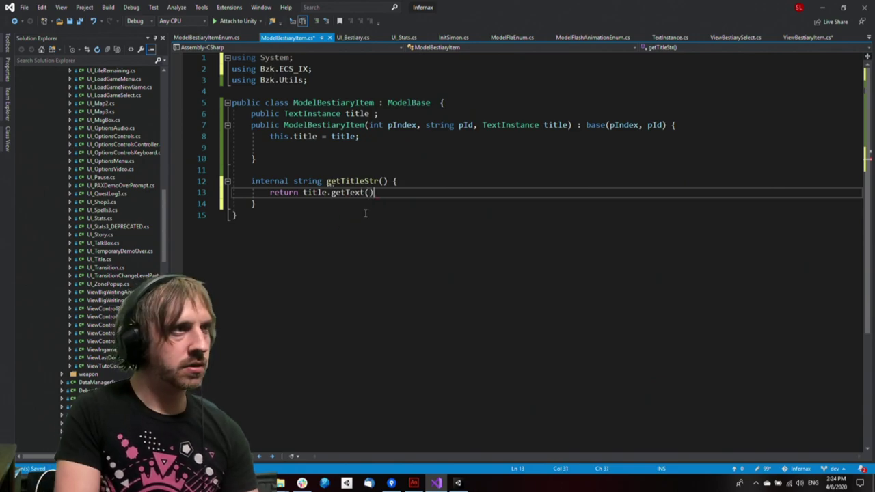
text(;)
key(ctrl+s)
In ViewBestiaryItem, initialize the modelEnemy field to ModelBestiaryItemEnum.NULL and save the file
key(ctrl+Tab)
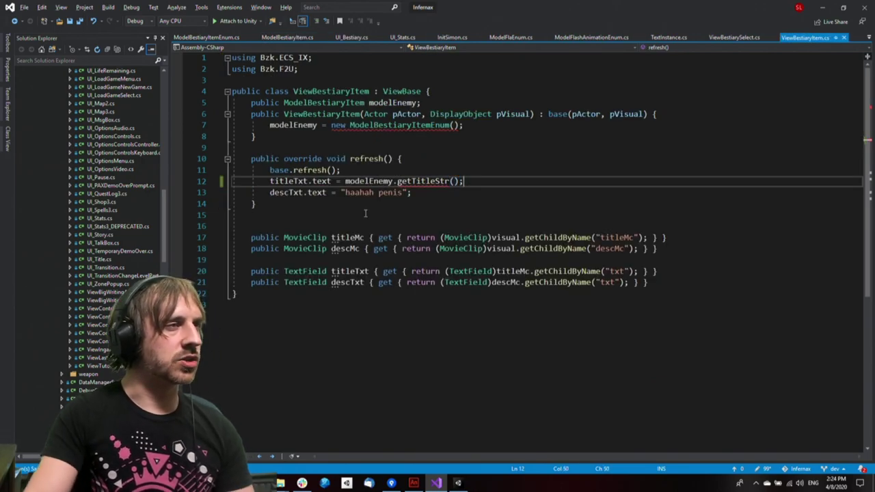
double_click(386, 128)
drag(422, 106, 418, 107)
key(BackSpace)
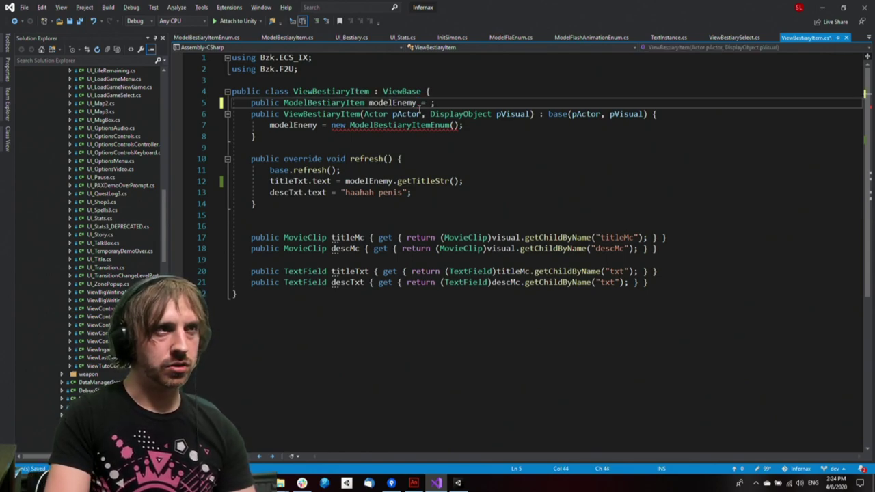
key(BackSpace)
key(Down)
key(Down)
key(ctrl+Left)
key(ctrl+shift+Right)
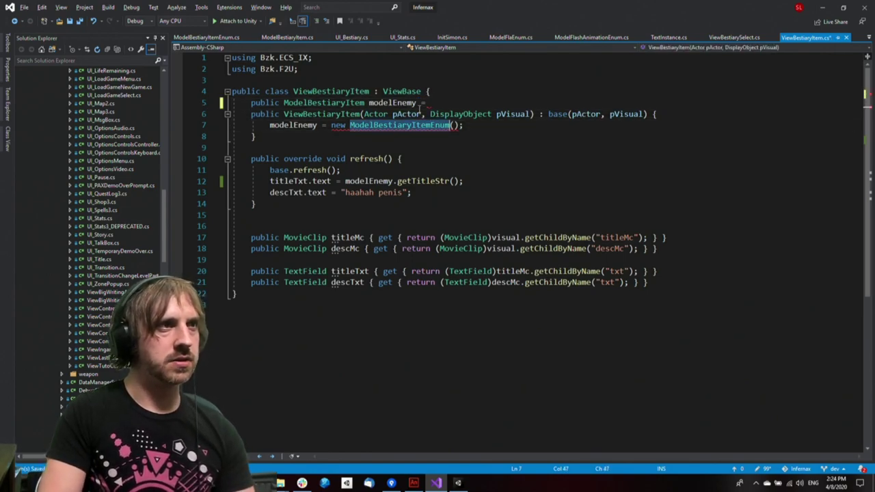
key(ctrl+c)
key(Up)
key(Up)
key(ctrl+v)
text(.NULL)
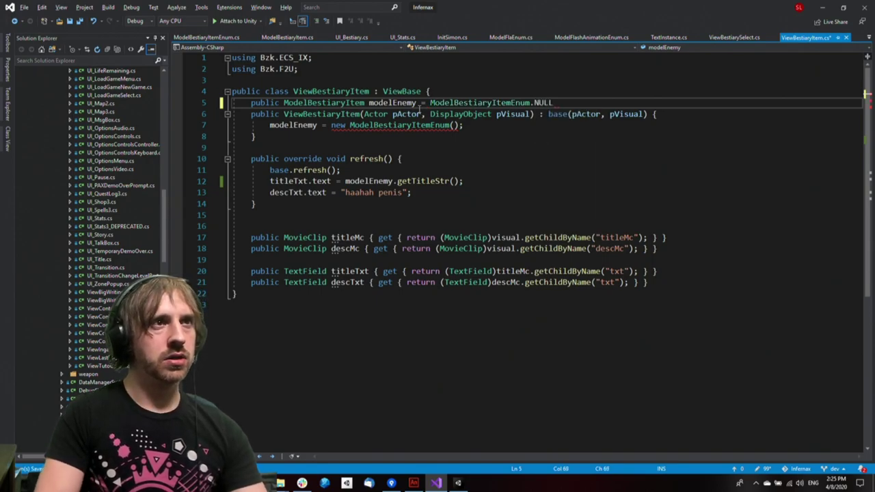
key(ctrl+s)
Delete the modelEnemy assignment from the ViewBestiaryItem constructor and save the file
key(Down)
key(Down)
key(shift+Home)
key(BackSpace)
key(ctrl+s)
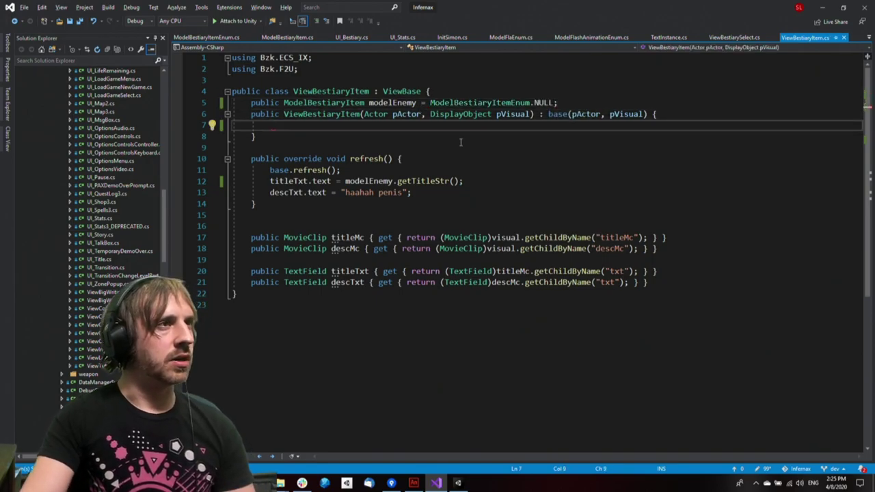
click(545, 169)
click(343, 114)
triple_click(393, 104)
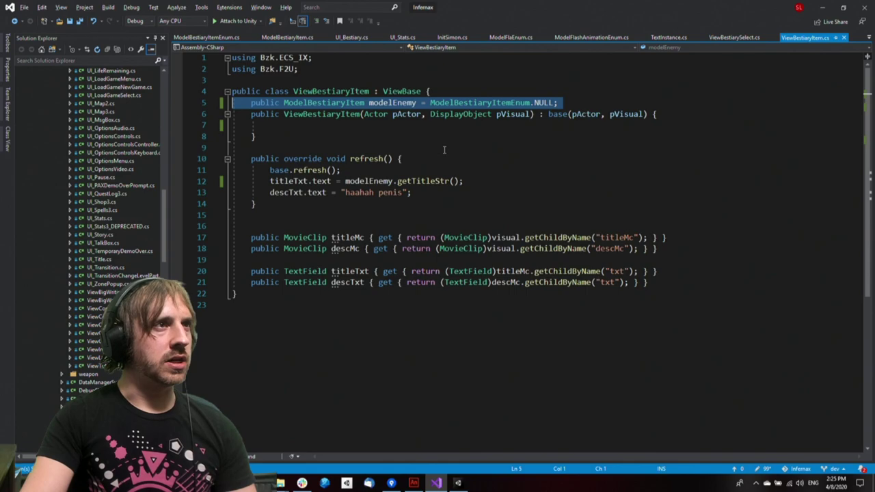
click(446, 149)
double_click(399, 104)
click(515, 194)
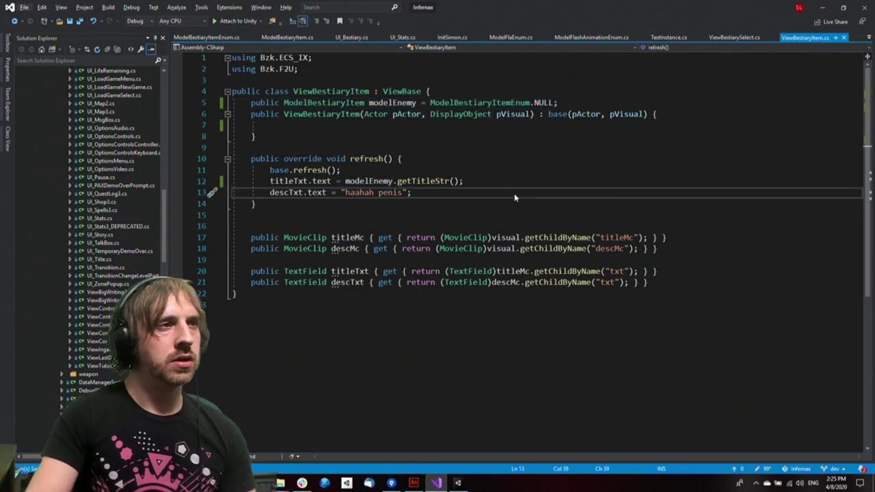
Go from the refresh method to the definition of getTitleStr in ModelBestiaryItem
ctrl+click(448, 183)
click(447, 215)
click(477, 195)
key(Up)
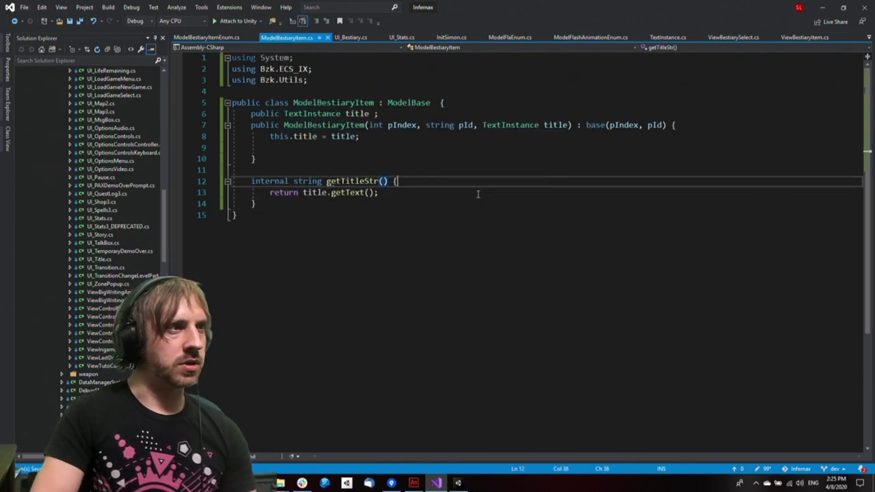
Start getTitleStr with the null check if(isNull) return string.Empty; and save the file
key(End)
key(Return)
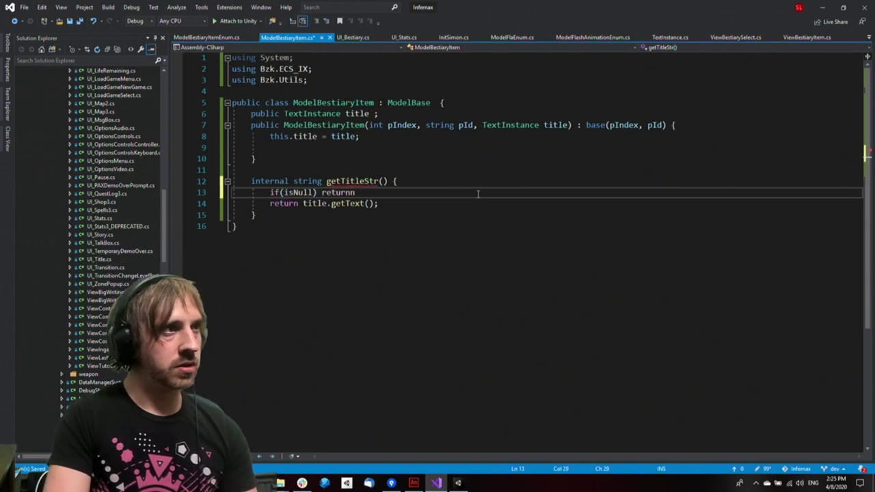
text(if(isNull) return string.EM)
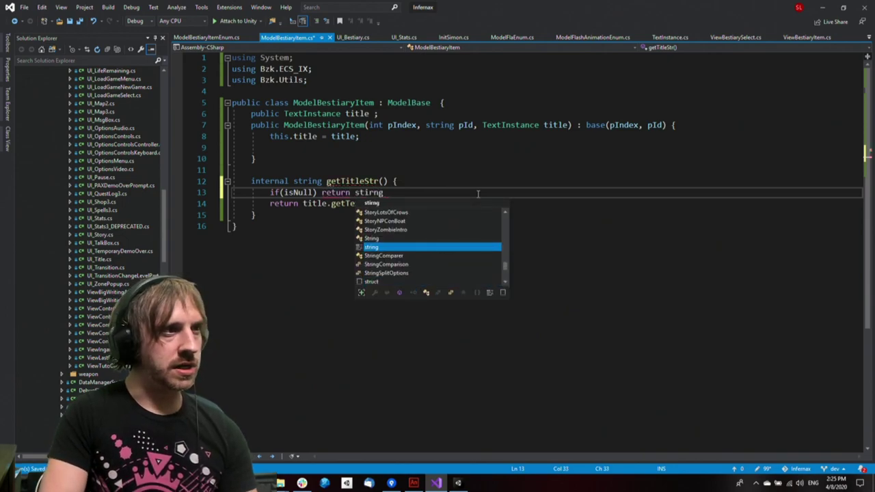
text(pty;)
key(ctrl+s)
In ViewBestiarySelect, add a second parameter, ModelEnemy modelEnemy, to the createView method
key(ctrl+minus)
key(ctrl+minus)
key(ctrl+minus)
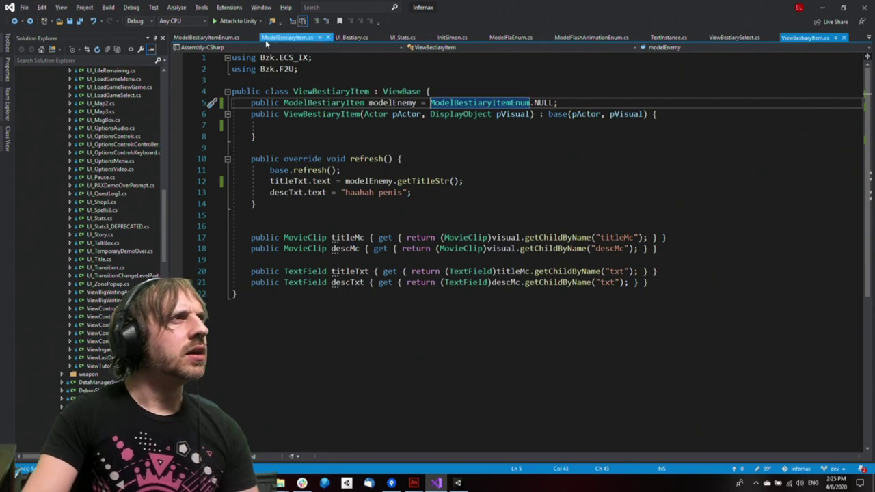
click(741, 37)
click(411, 193)
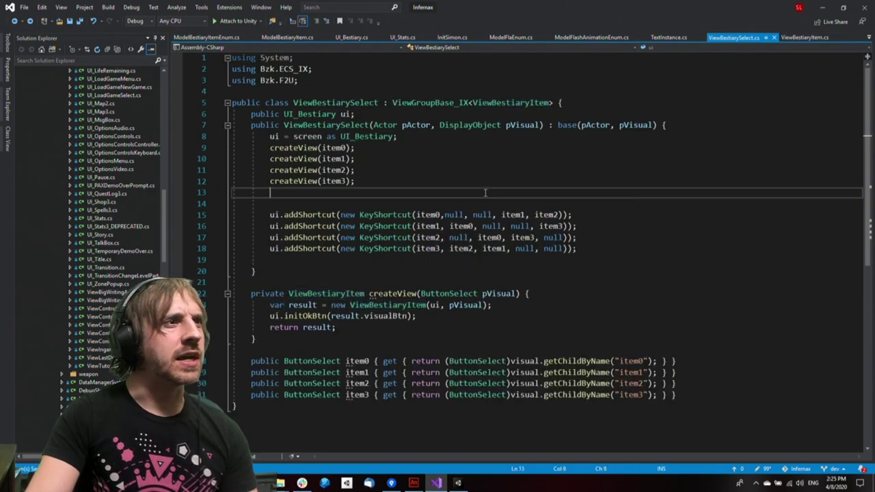
drag(379, 215, 379, 229)
click(454, 319)
click(516, 294)
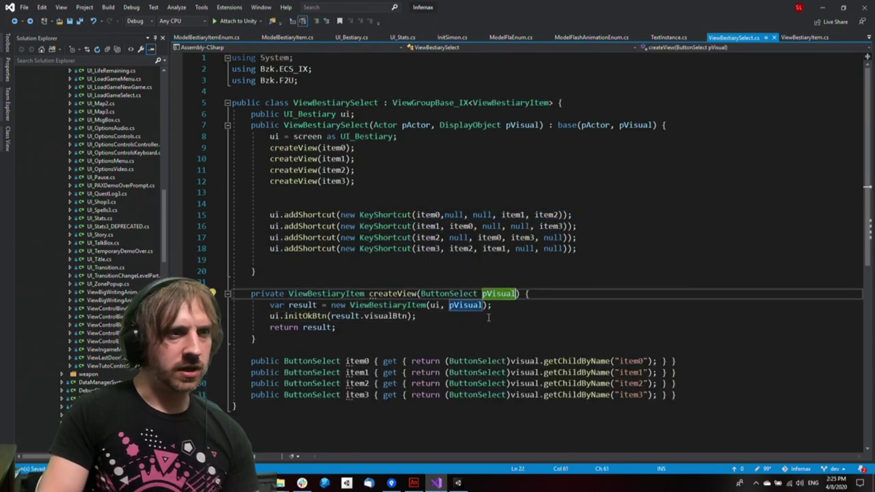
text(,  ModelEn)
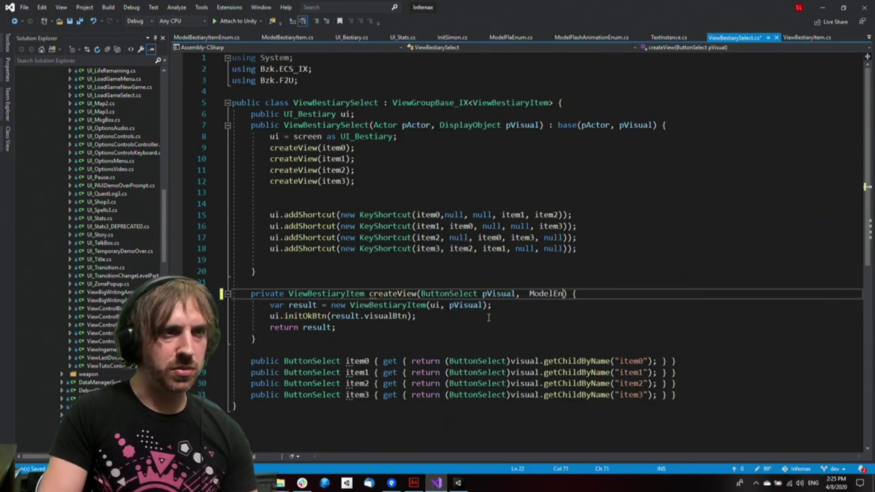
key(BackSpace)
key(BackSpace)
key(BackSpace)
key(BackSpace)
key(BackSpace)
key(BackSpace)
key(BackSpace)
text(ModelEnemy)
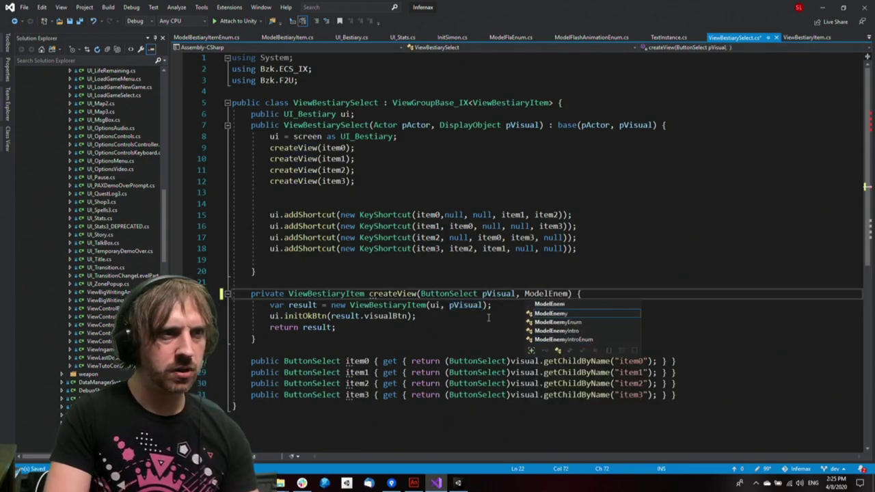
text( model)
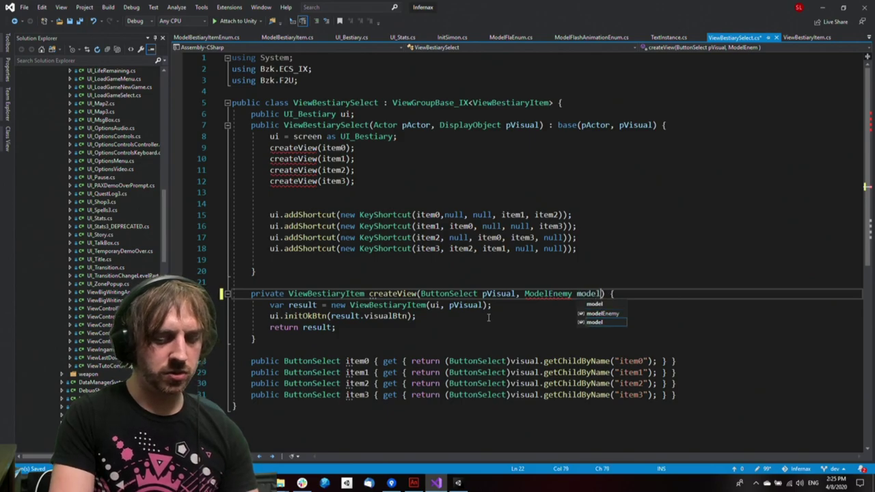
text(Enemy)
key(Escape)
key(Down)
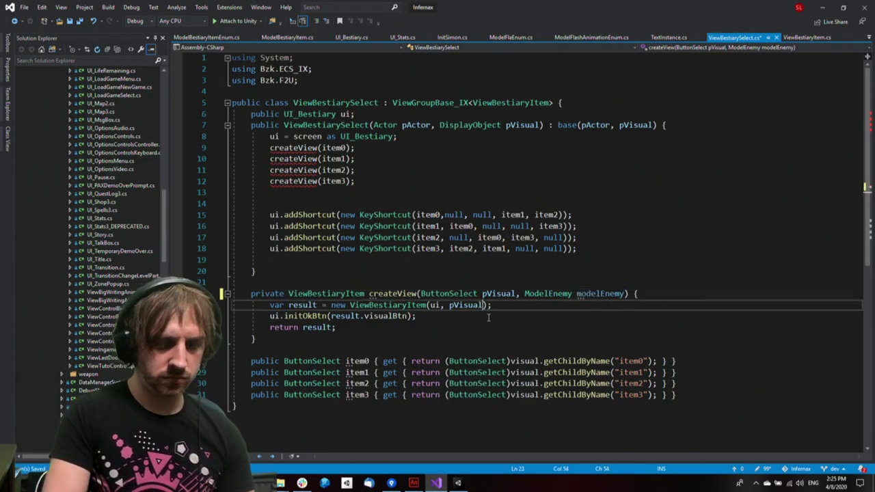
Try passing modelEnemy as a third argument to the ViewBestiaryItem constructor in createView, and remove it again
text(, modelEnemy)
key(End)
key(Down)
key(Down)
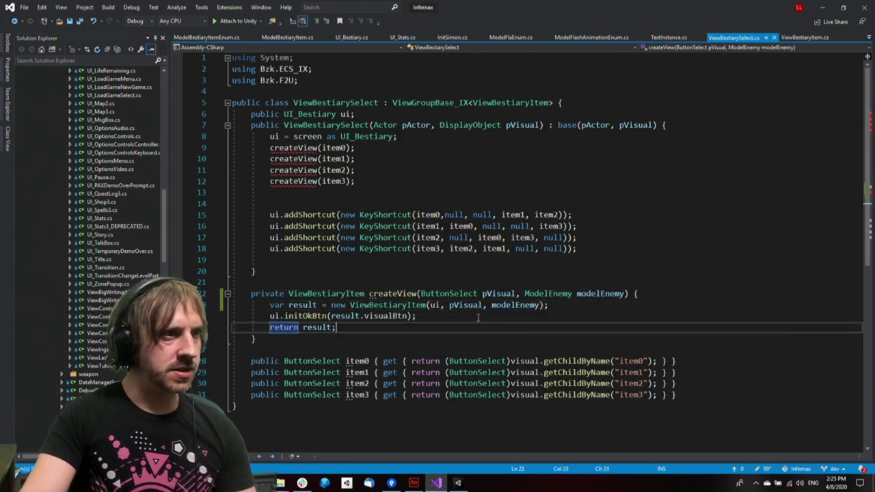
double_click(511, 307)
key(BackSpace)
key(BackSpace)
key(BackSpace)
key(Down)
key(ctrl+s)
Add the line result.modelEnemy = modelEnemy; below the ViewBestiaryItem creation in createView and save the file
key(Up)
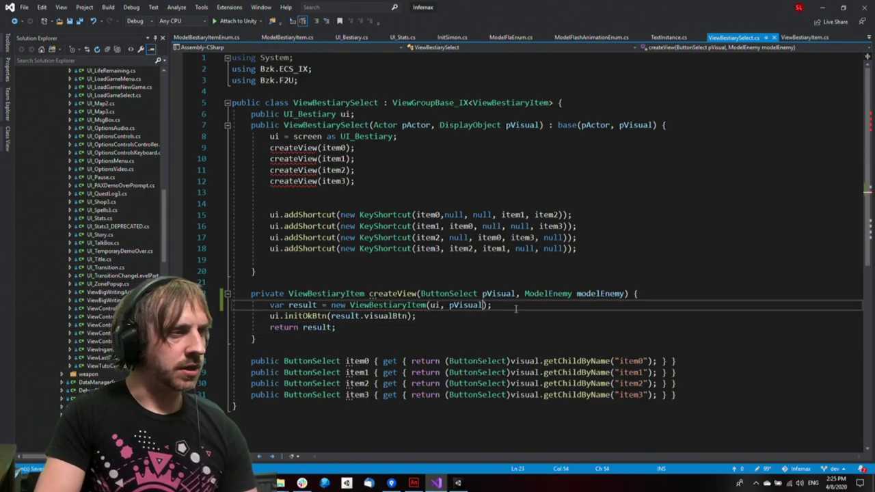
key(End)
key(Return)
text(result.model)
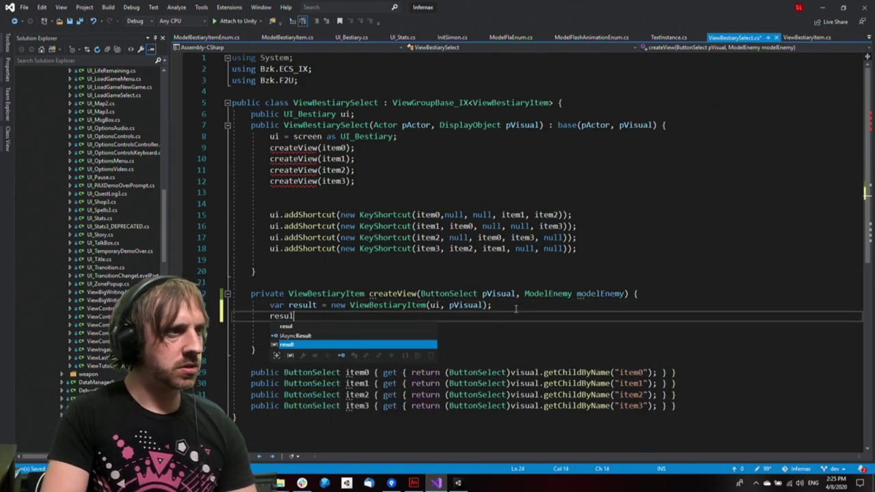
key(Tab)
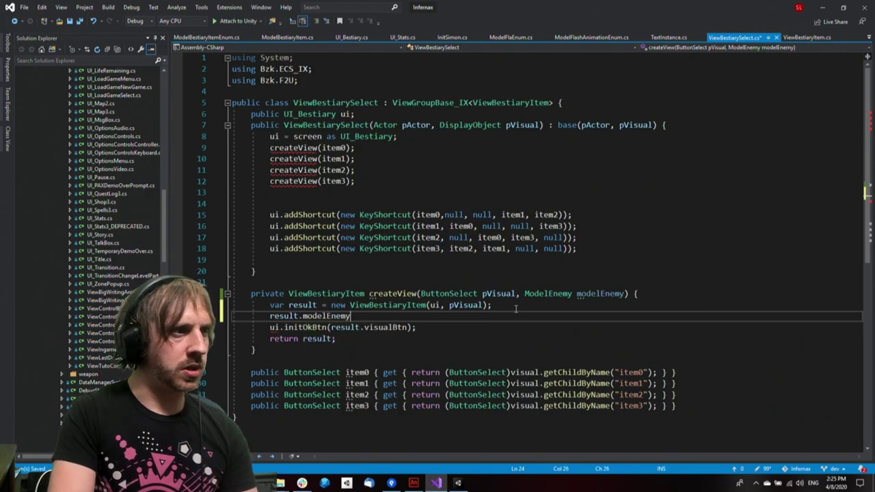
key(Down)
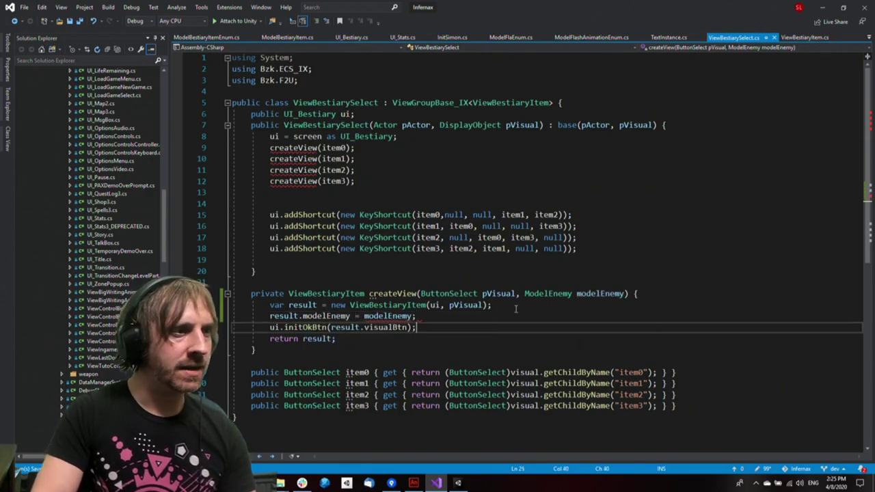
click(426, 348)
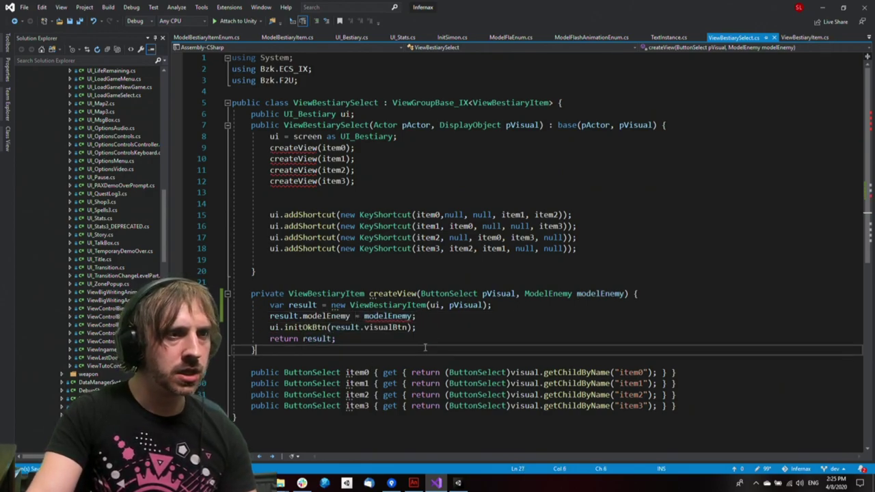
Change the type of createView's modelEnemy parameter to ModelBestiaryItem and save the file
double_click(606, 294)
click(550, 294)
key(ctrl+shift+Right)
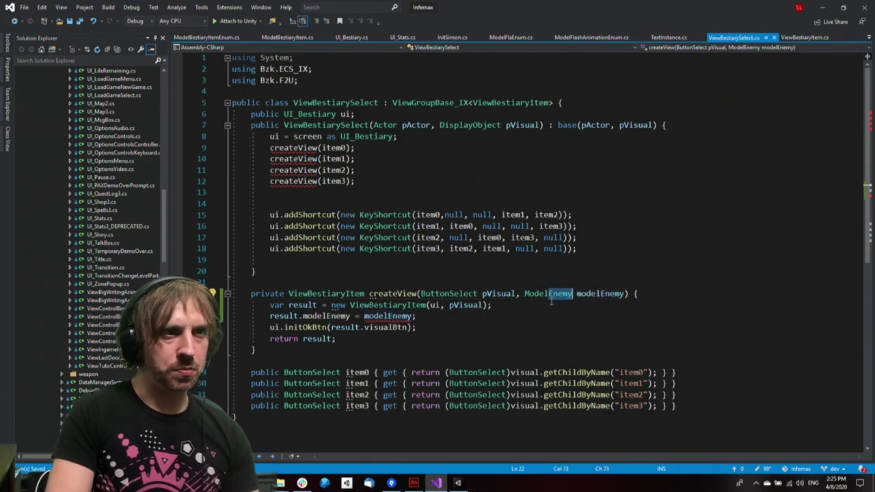
text(Best)
key(Return)
key(ctrl+s)
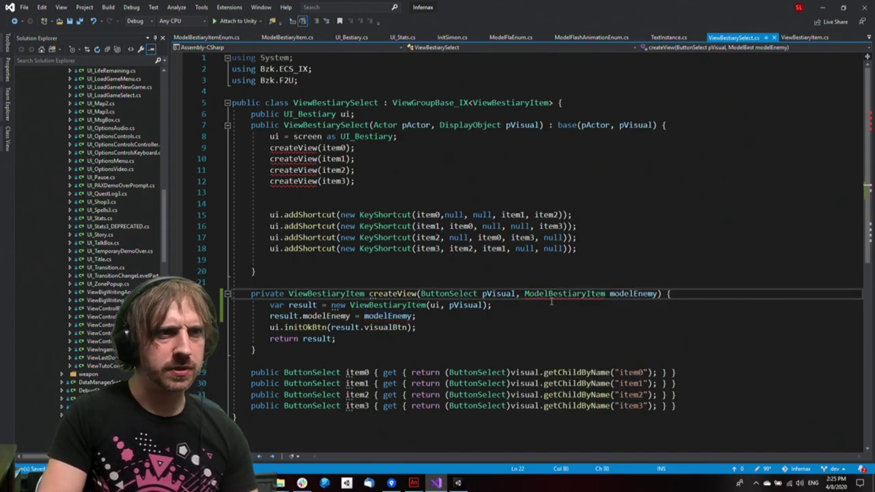
key(ctrl+Right)
key(ctrl+shift+Right)
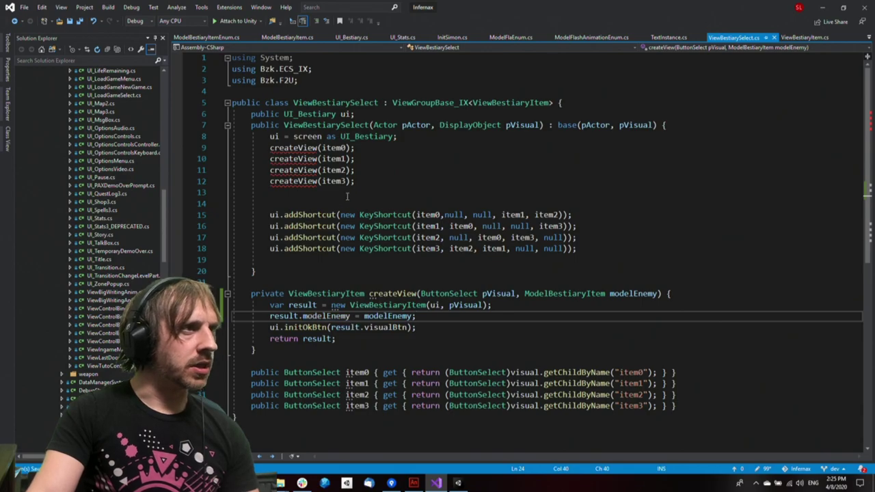
Pass ModelBestiaryItemEnum.ENEMY_SMALL_1 as the second argument of the createView call for item0
click(348, 148)
text(,  Mod)
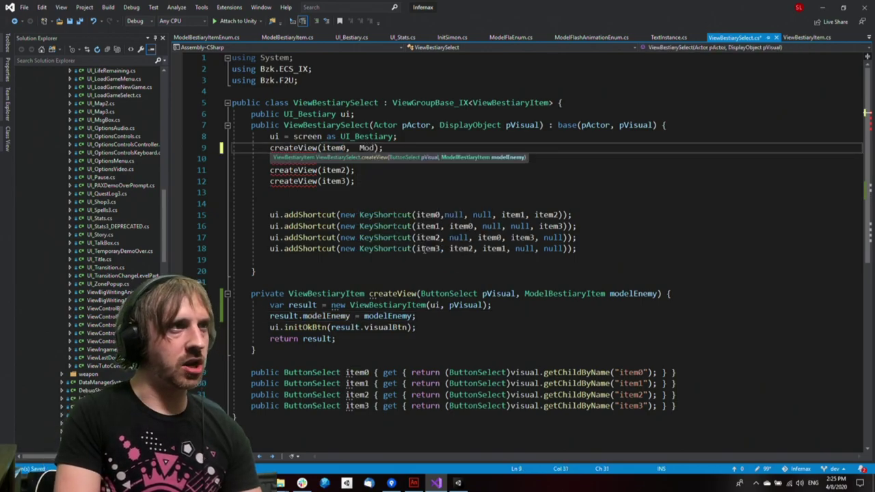
text(el)
key(Down)
key(Return)
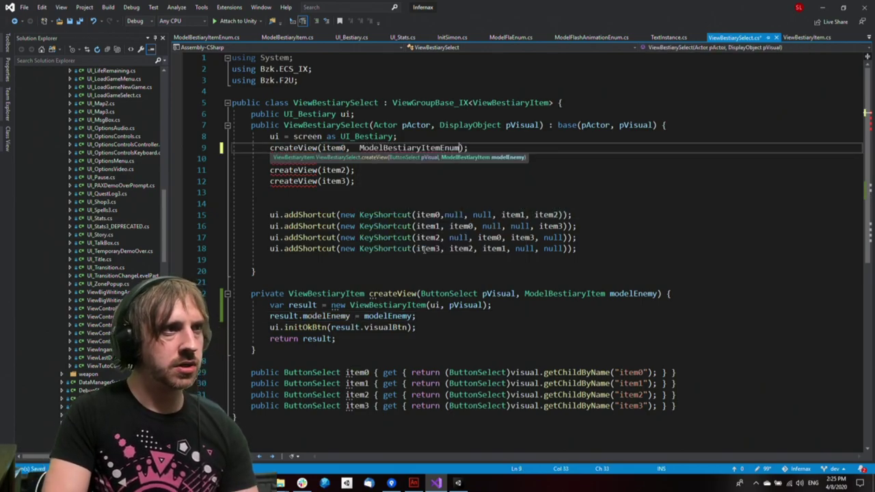
text(.)
key(Return)
key(Home)
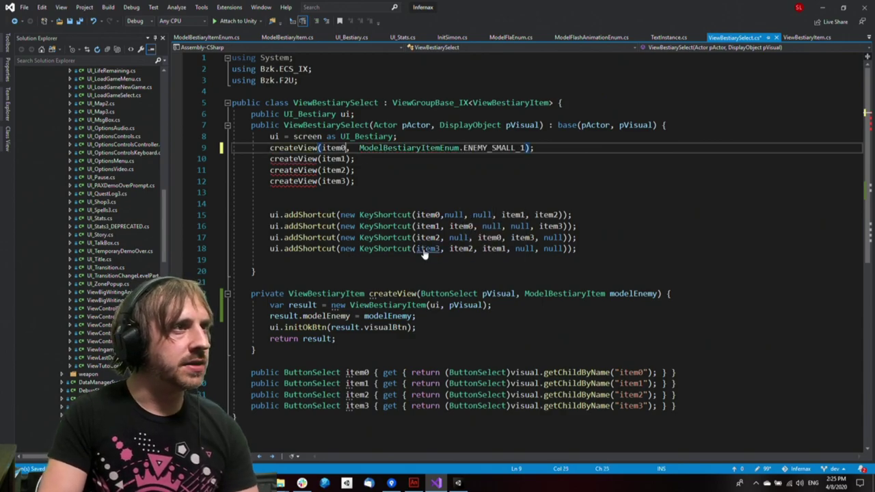
key(BackSpace)
Copy the ModelBestiaryItemEnum.ENEMY_SMALL_1 argument into the createView calls for item1, item2 and item3
key(Left)
key(shift+End)
key(ctrl+c)
key(Down)
key(Left)
key(Left)
key(shift+End)
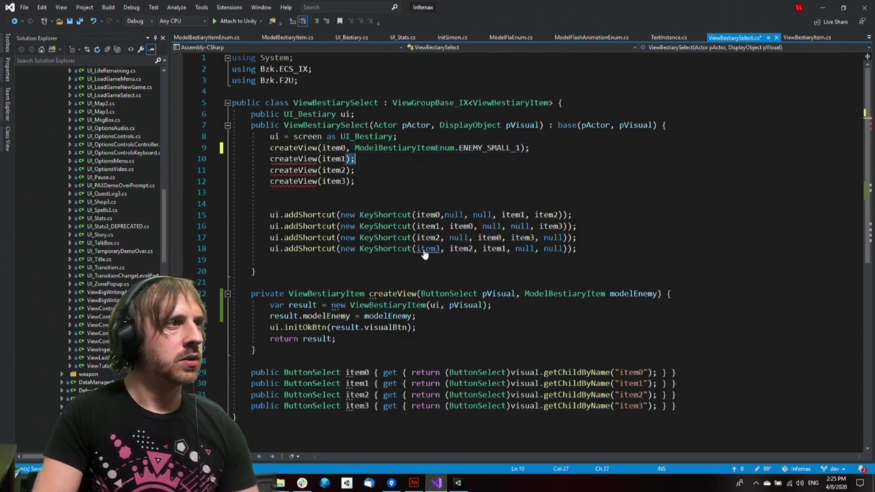
key(ctrl+v)
key(Down)
key(Left)
key(Left)
key(ctrl+v)
key(Down)
key(ctrl+v)
Change the enum arguments for item1, item2 and item3 to ENEMY_SMALL_2, ENEMY_SMALL_3 and ENEMY_SMALL_4, and save the file
key(Up)
key(Up)
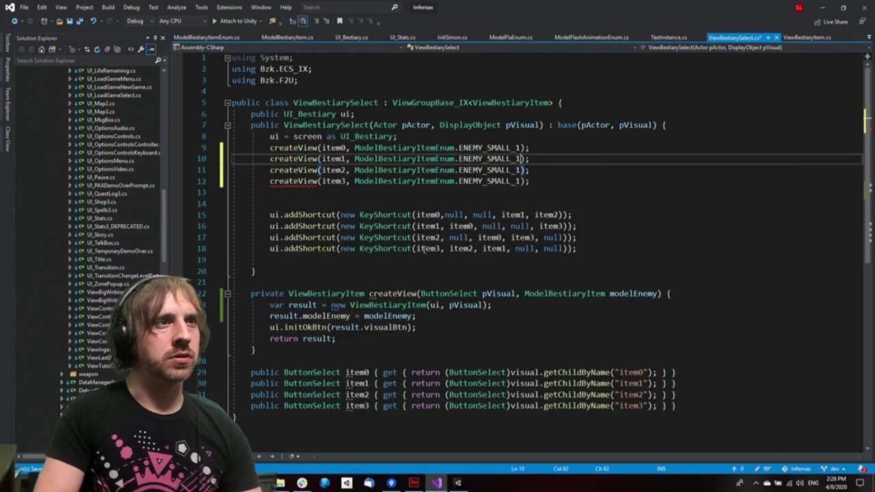
key(BackSpace)
text(2)
key(Down)
key(BackSpace)
text(3)
key(Down)
key(BackSpace)
text(4)
key(ctrl+s)
Review the refresh method in ViewBestiaryItem and the enemy entries defined in ModelBestiaryItemEnum
click(389, 171)
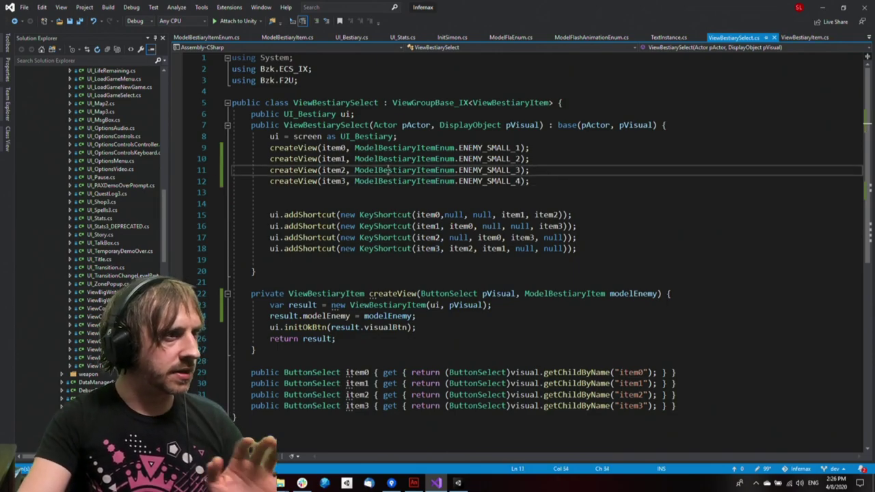
ctrl+click(409, 310)
click(484, 226)
click(462, 196)
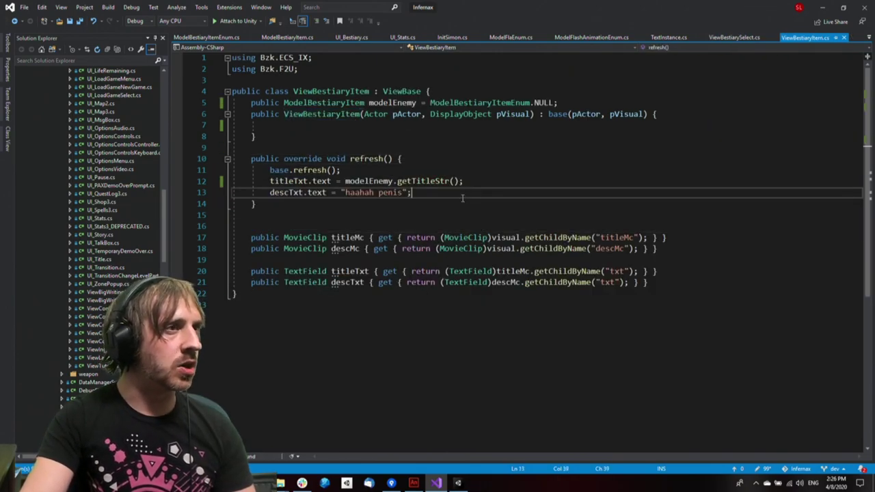
click(487, 181)
click(585, 201)
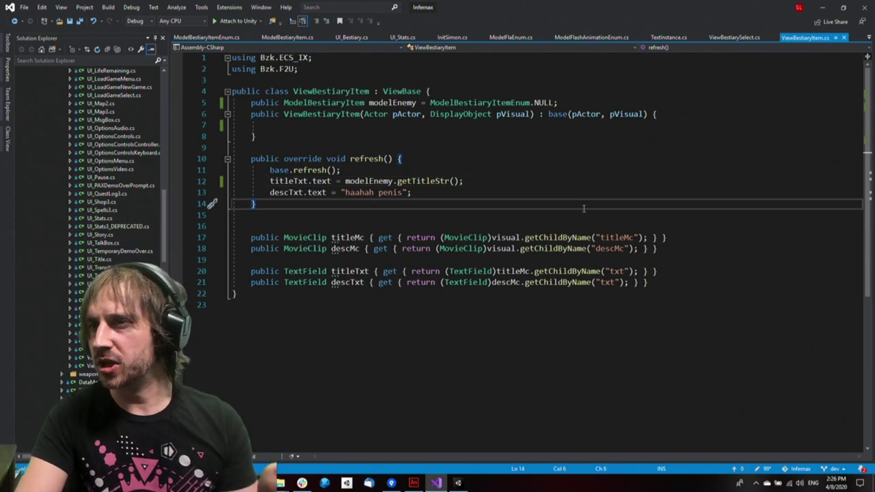
ctrl+click(503, 105)
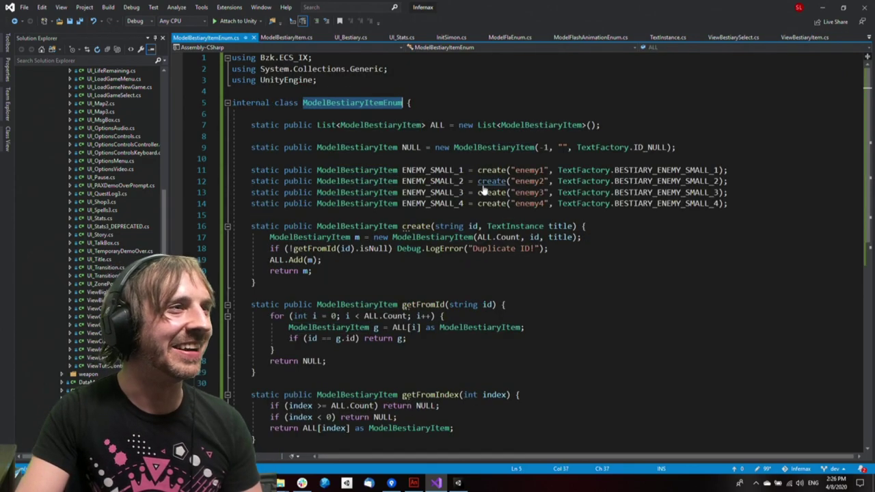
ctrl+click(363, 184)
click(580, 203)
key(ctrl+minus)
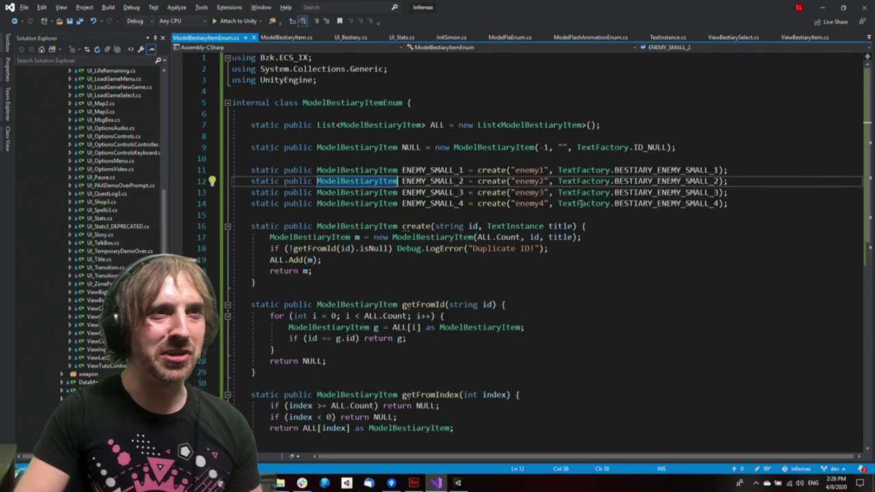
In TextFactory, set the text of BESTIARY_ENEMY_SMALL_2 to "Carl" and BESTIARY_ENEMY_SMALL_3 to "YourMom"
ctrl+click(635, 193)
click(606, 218)
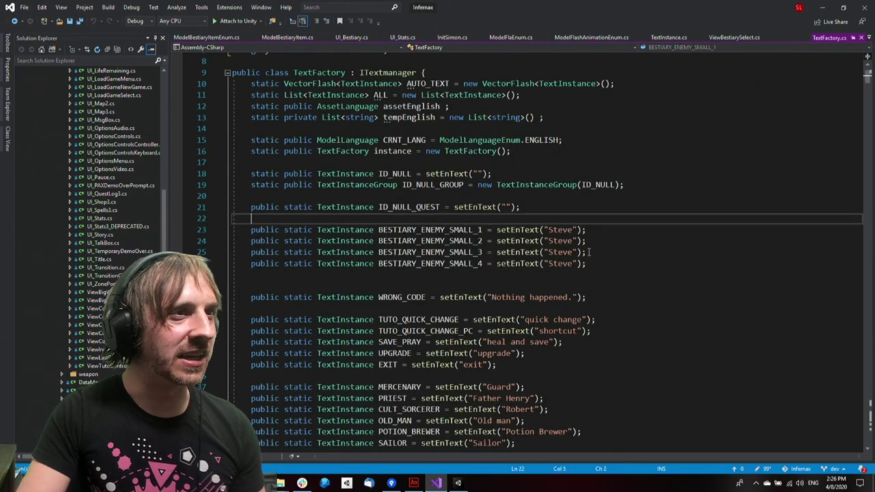
double_click(561, 241)
text(CA)
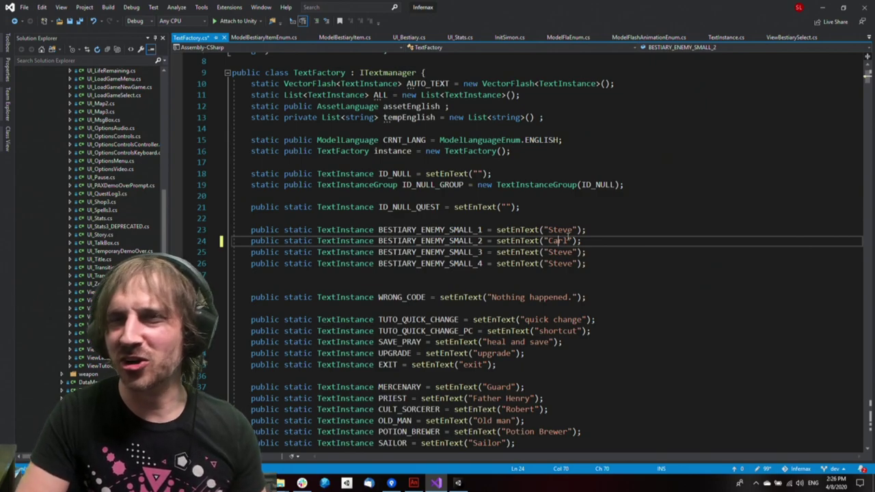
key(Down)
key(ctrl+Left)
key(ctrl+shift+Right)
text(Your)
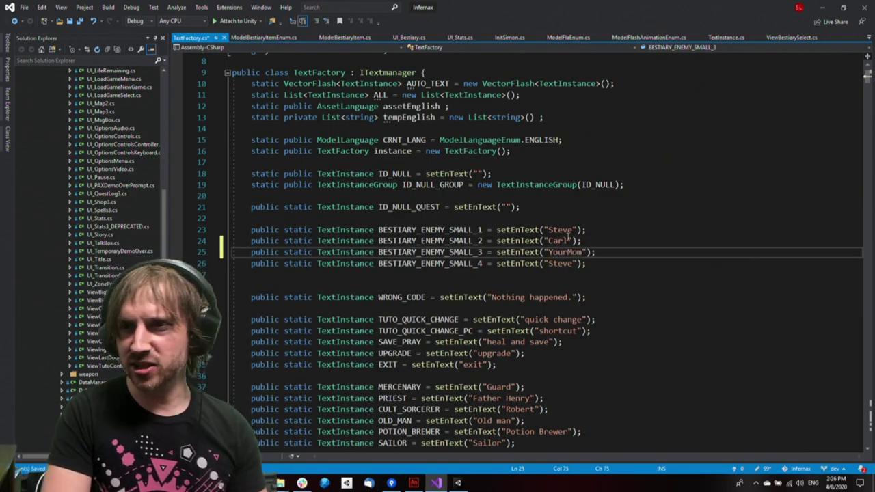
Try to replace the text of BESTIARY_ENEMY_SMALL_4 with DOOD
key(Down)
key(ctrl+w)
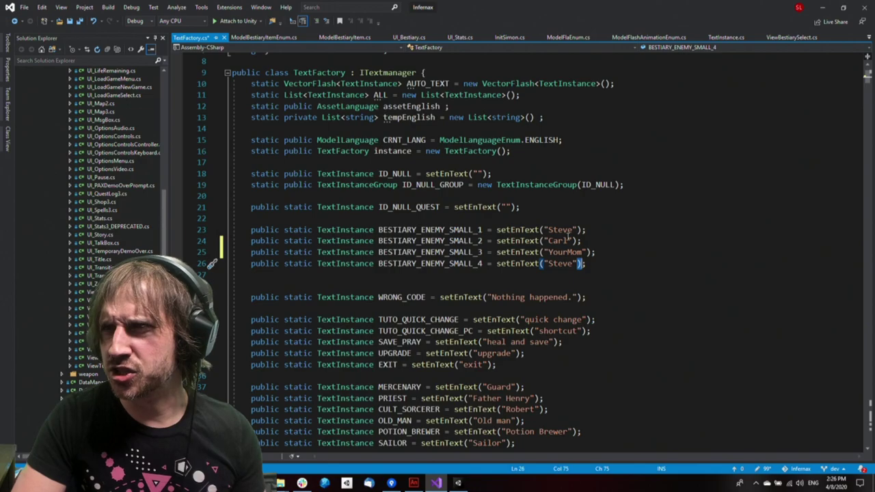
text(DOOD)
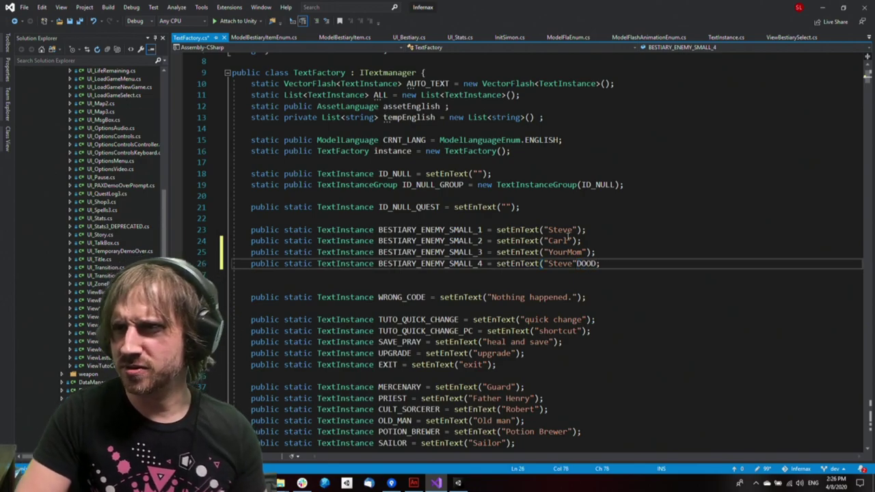
key(ctrl+s)
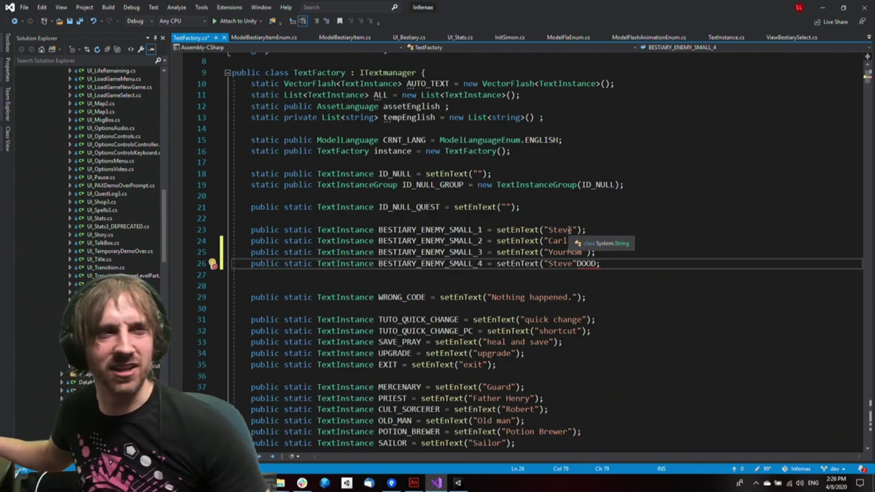
In TextFactory, change the text of BESTIARY_ENEMY_SMALL_3 to "Becky"
key(Left)
key(Up)
key(Left)
key(Left)
key(Left)
key(ctrl+shift+Left)
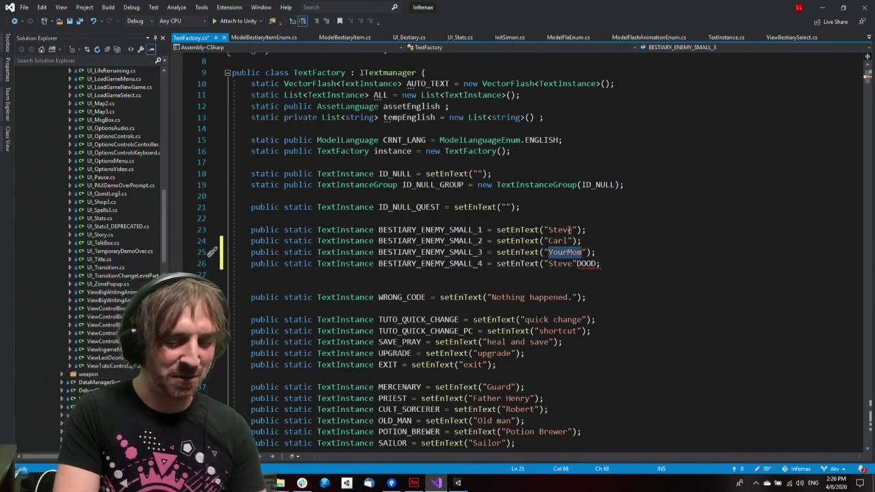
text(Becky)
Set the text of BESTIARY_ENEMY_SMALL_4 to "Jack", repair the broken end of its line, and save TextFactory
key(Down)
key(ctrl+shift+Left)
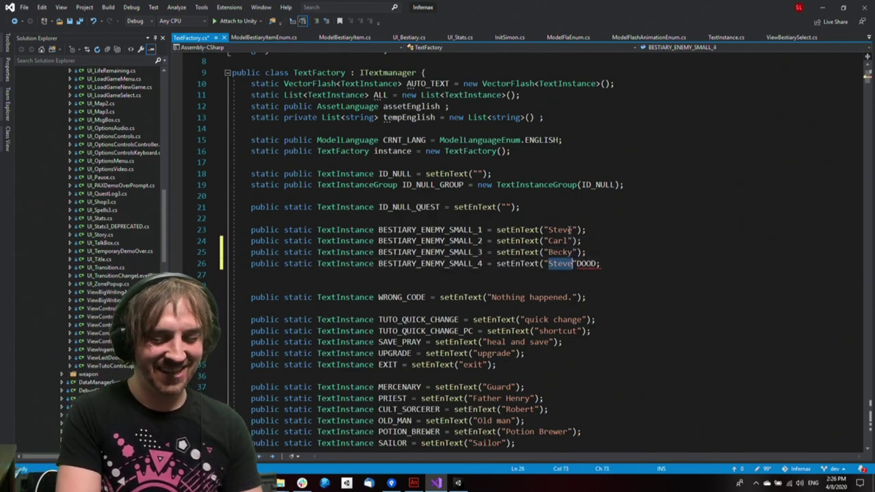
text(Jack)
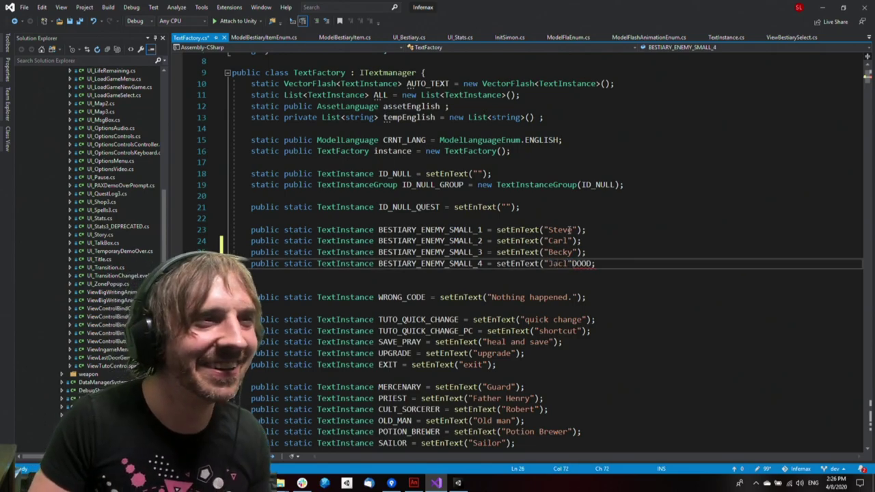
key(Right)
key(ctrl+s)
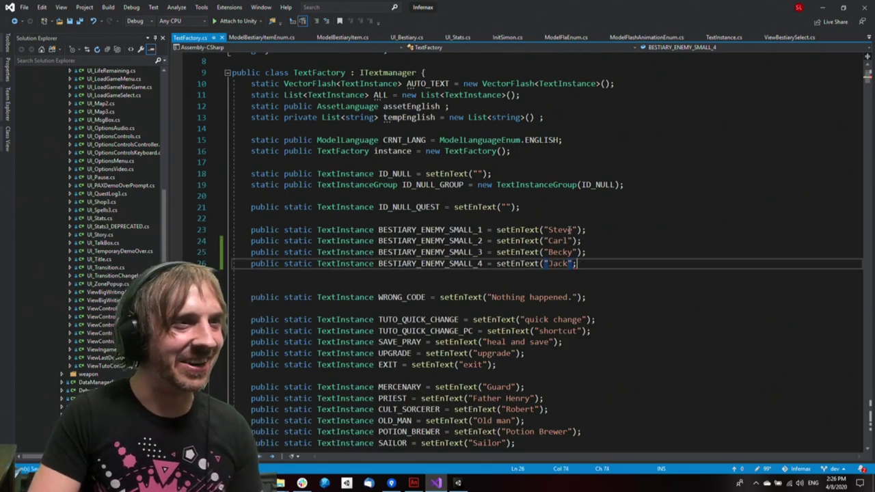
key(Right)
text())
key(ctrl+s)
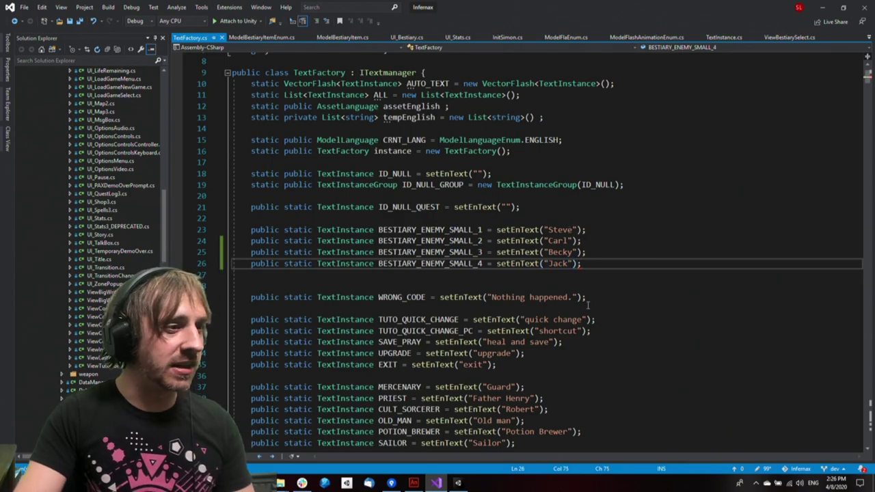
Switch to Unity, run the game to check the four enemy titles on the bestiary screen, and stop it
key(alt+Tab)
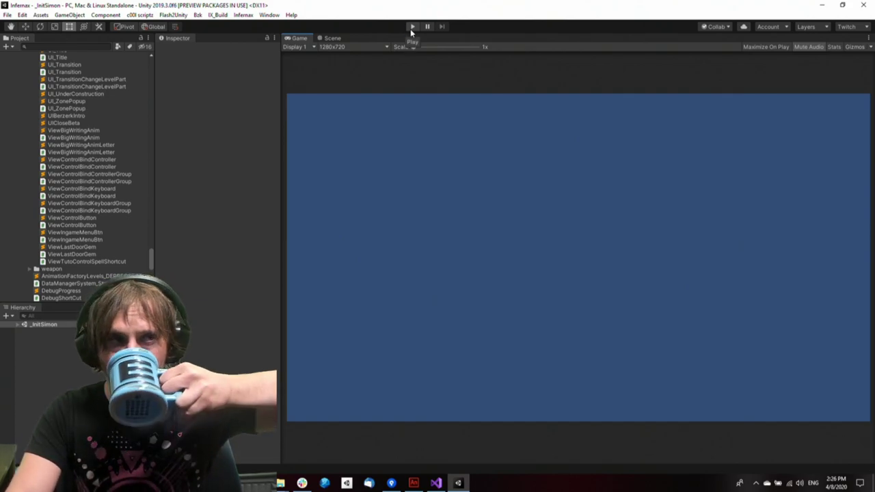
click(412, 28)
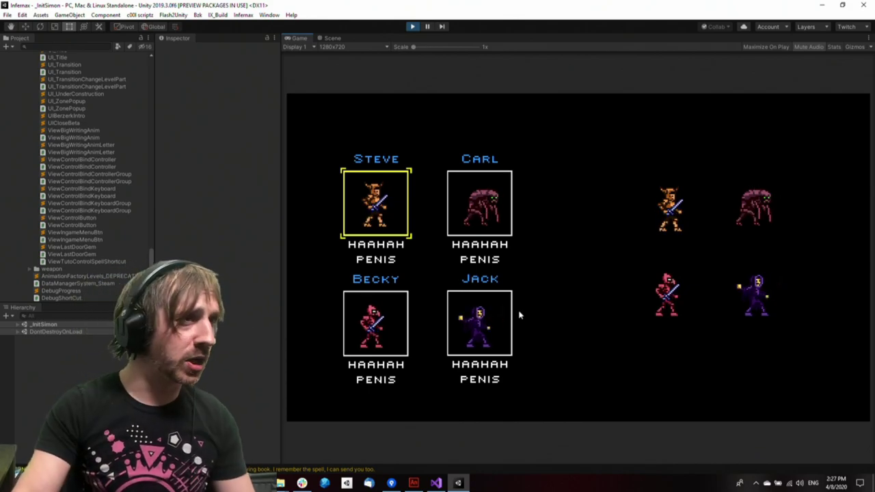
key(ctrl+p)
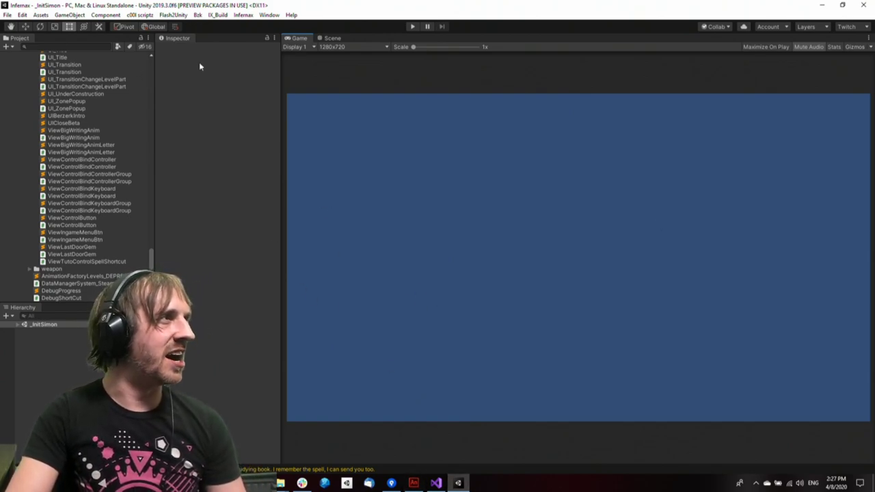
mouse_move(177, 38)
mouse_down()
mouse_move(44, 40)
mouse_move(164, 41)
mouse_move(11, 427)
mouse_move(59, 306)
mouse_move(180, 169)
mouse_move(171, 46)
mouse_up()
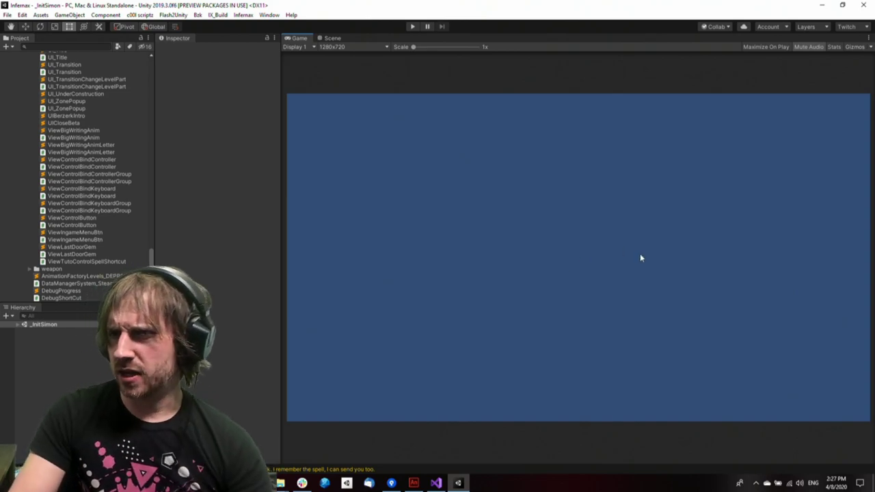
Run the game again, cycle the selection through all four bestiary items, and stop playing
click(412, 27)
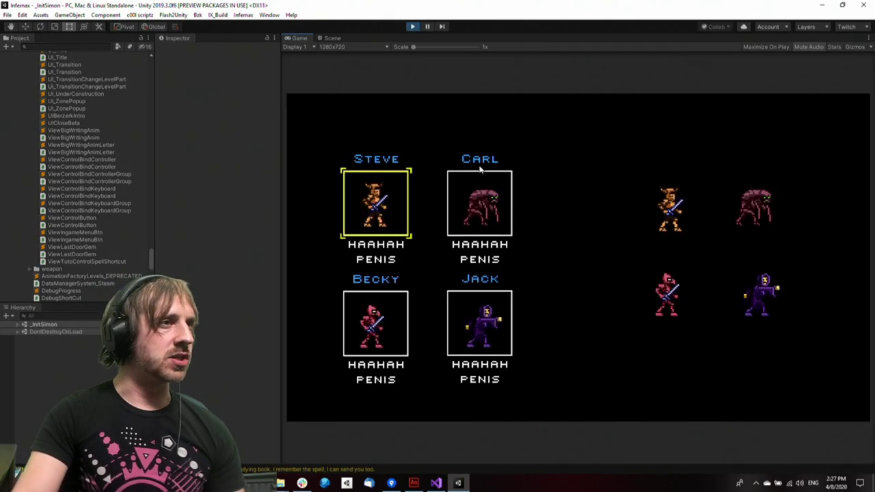
key(Down)
key(Right)
key(Up)
key(Left)
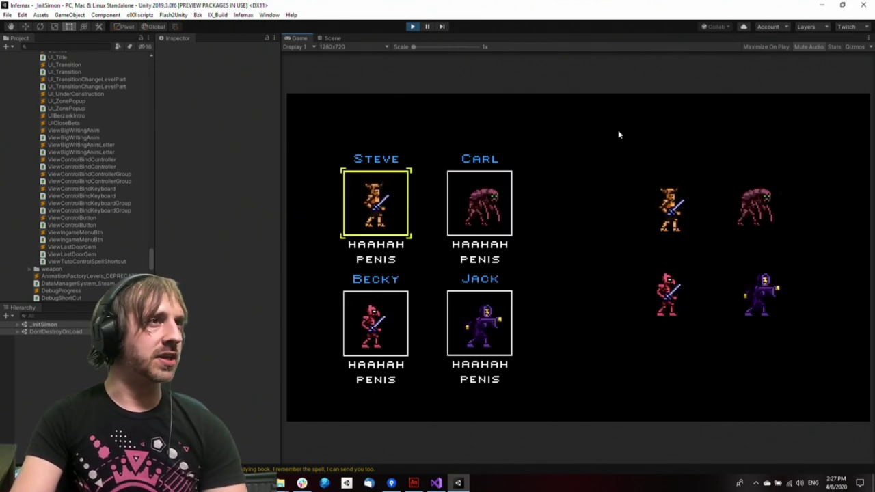
click(413, 27)
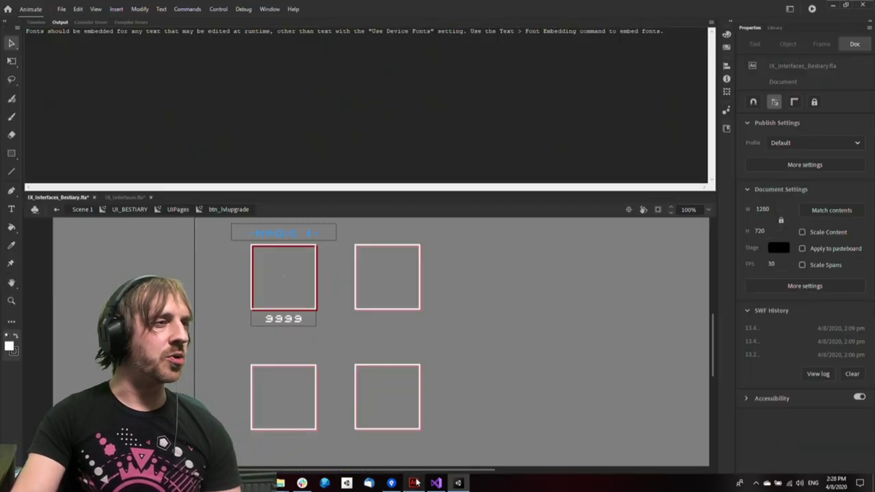
In Visual Studio, trace the bestiary code from UI_Bestiary through ViewBestiarySelect and ViewBestiaryItem to getTitleStr in ModelBestiaryItem
click(414, 483)
click(436, 483)
click(458, 319)
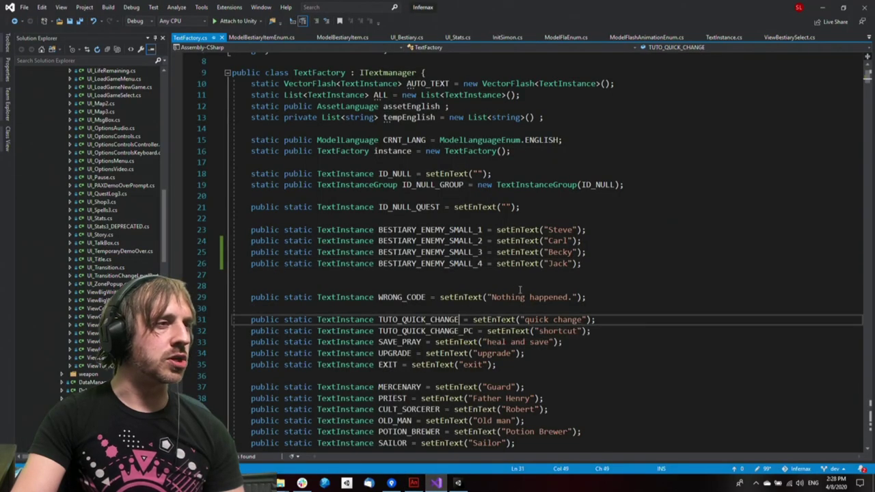
click(502, 286)
click(411, 37)
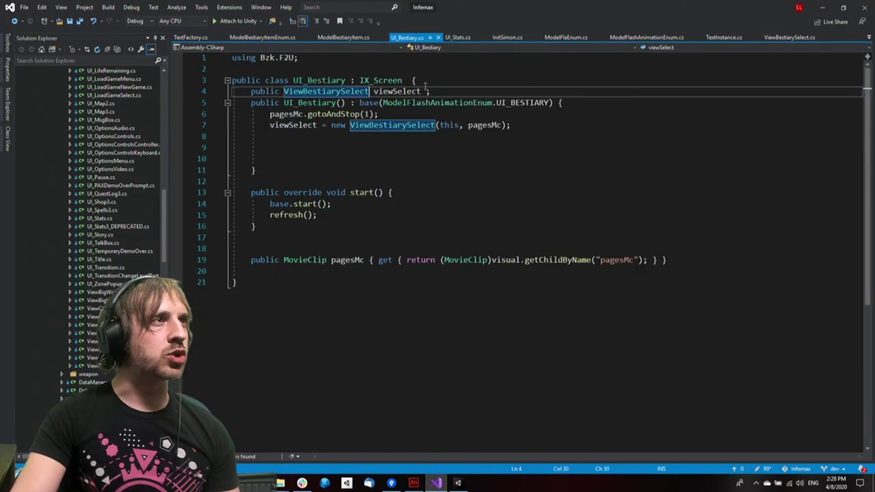
click(432, 147)
ctrl+click(396, 126)
click(416, 135)
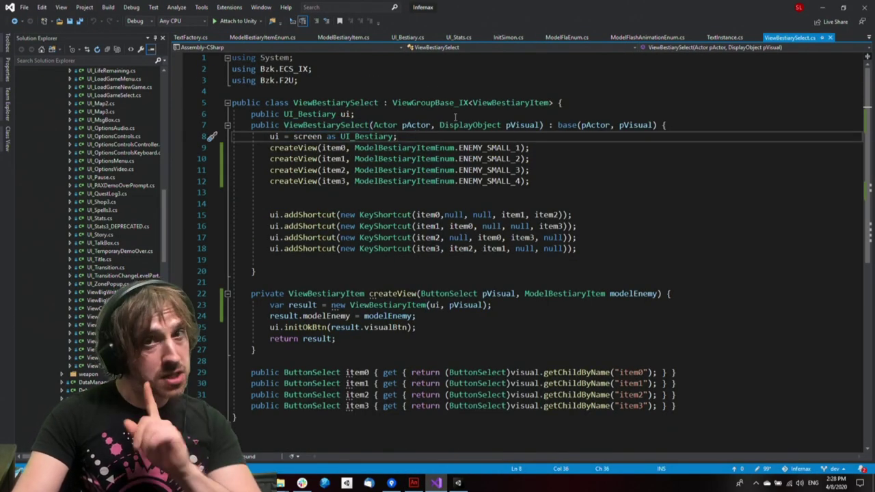
click(432, 125)
click(452, 114)
ctrl+click(506, 103)
click(462, 148)
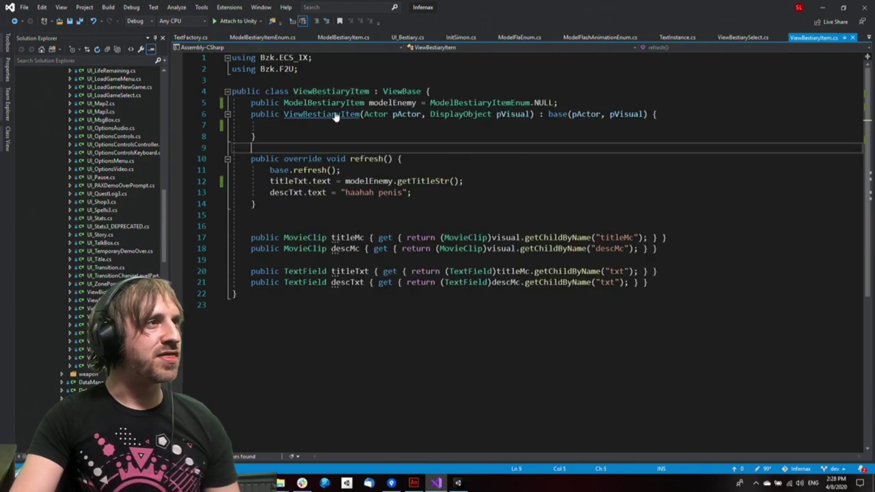
ctrl+click(346, 104)
click(412, 204)
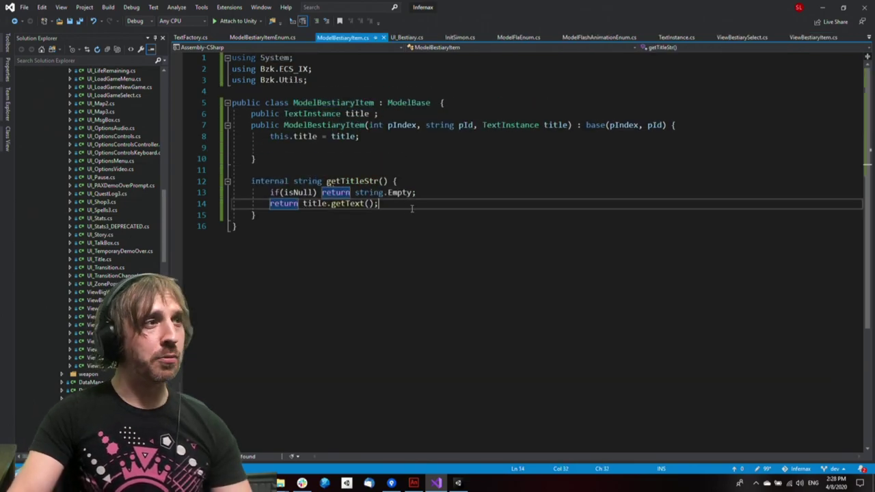
Add empty lines below the getTitleStr method in ModelBestiaryItem and save the file
key(Down)
key(Return)
key(Return)
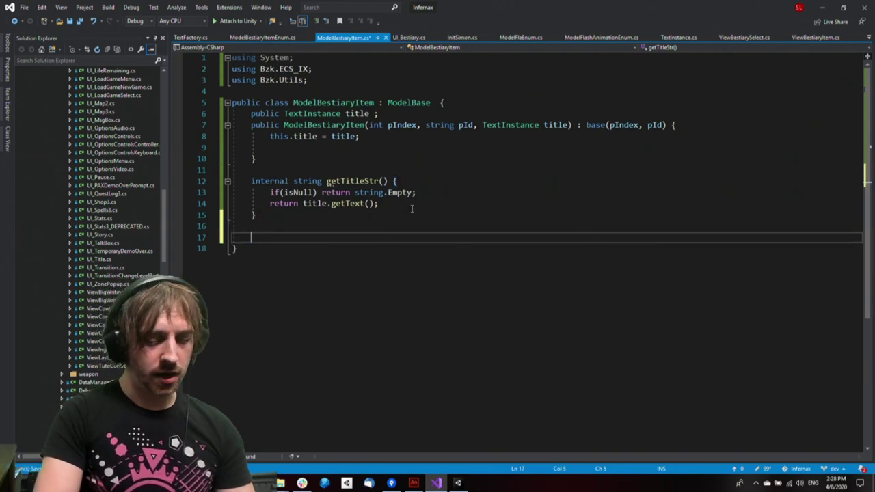
key(Up)
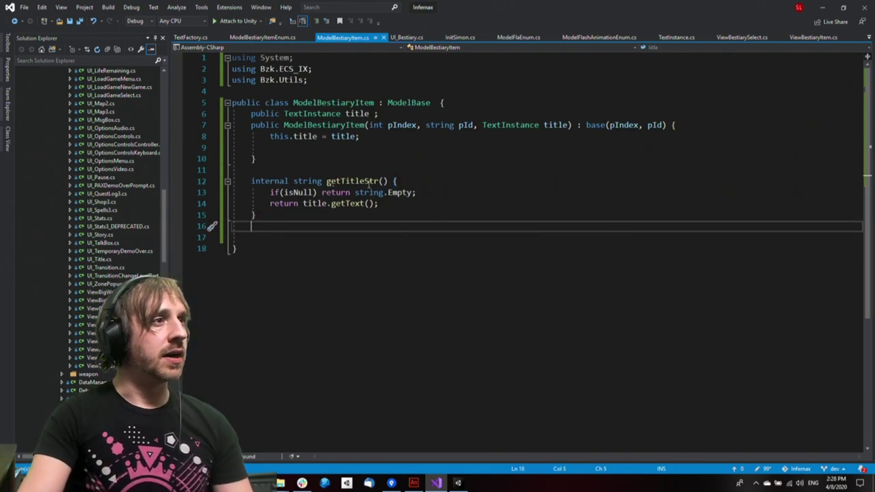
In ViewBestiaryItem's refresh method, replace the placeholder string assigned to descTxt.text with modelEnemy.getDescStr() and save the file
double_click(370, 181)
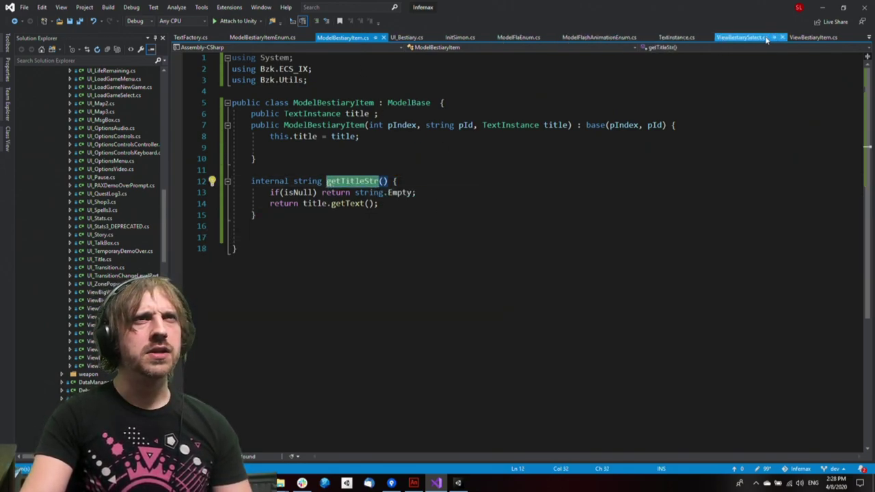
click(742, 37)
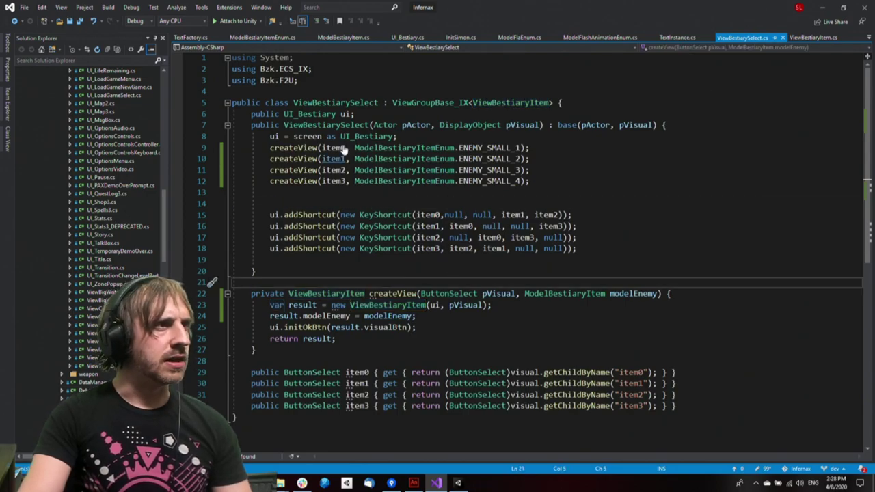
ctrl+click(513, 107)
click(403, 247)
click(456, 203)
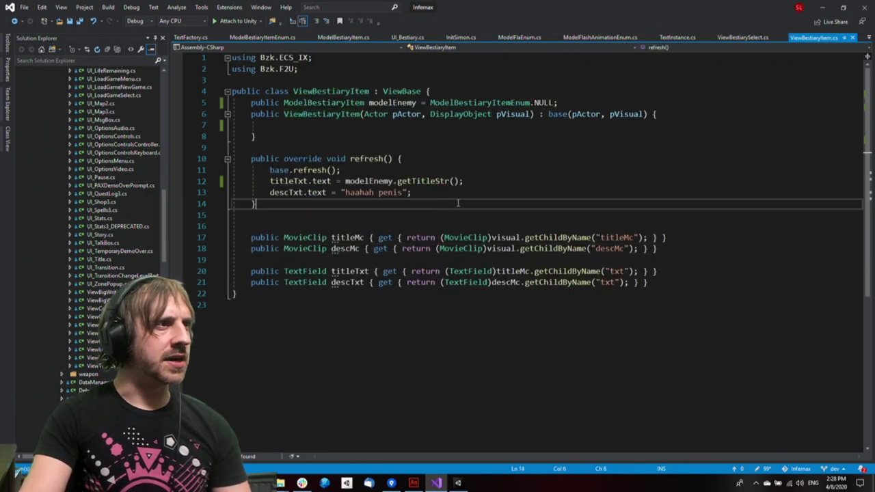
click(342, 193)
key(ctrl+shift+Right)
key(Left)
key(shift+End)
key(shift+Left)
key(BackSpace)
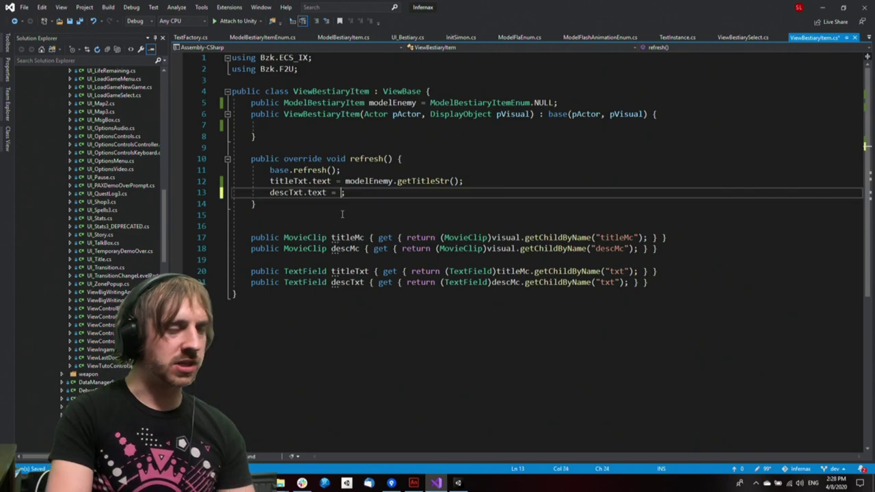
text(modelE)
key(Tab)
text(.get)
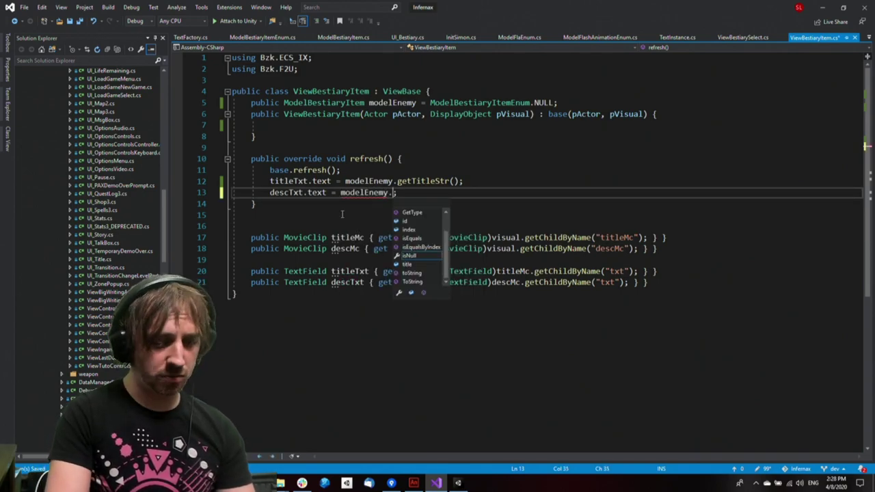
text(DescStr())
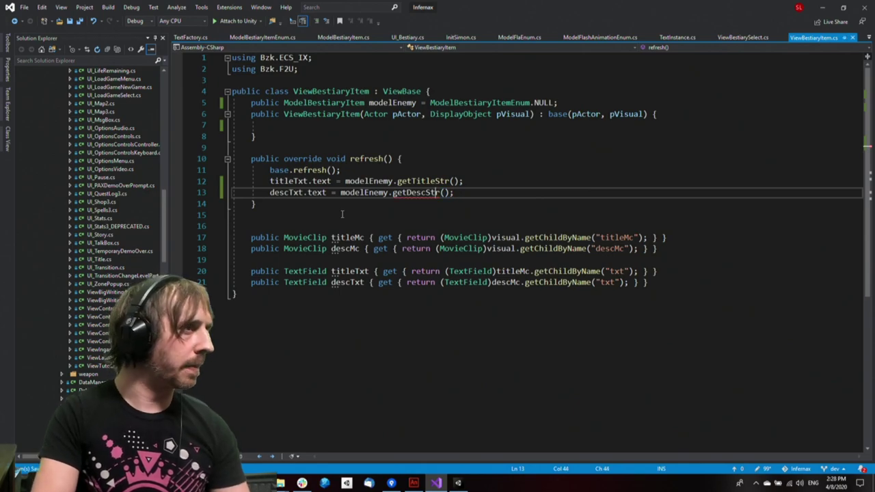
Generate the missing getDescStr method in ModelBestiaryItem and go to its definition
key(ctrl+period)
key(Return)
key(F12)
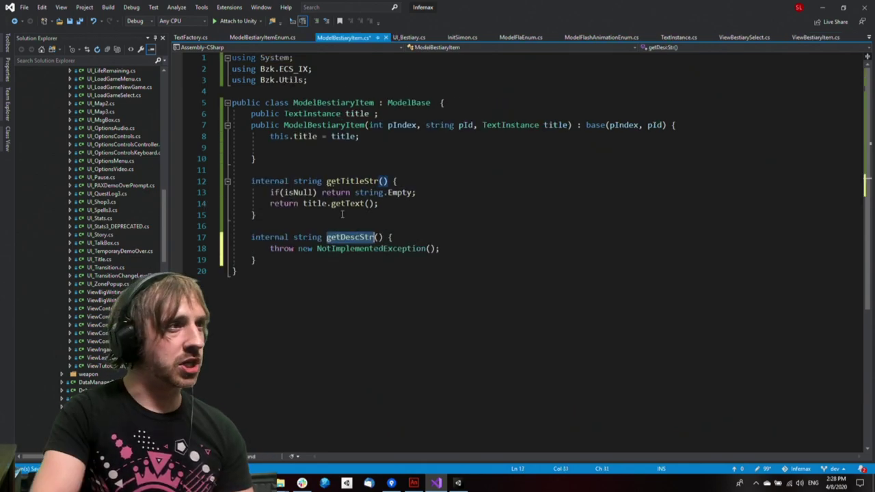
Replace the NotImplementedException in getDescStr with return string.Empty and save ModelBestiaryItem
key(Down)
key(End)
key(shift+Home)
text(=)
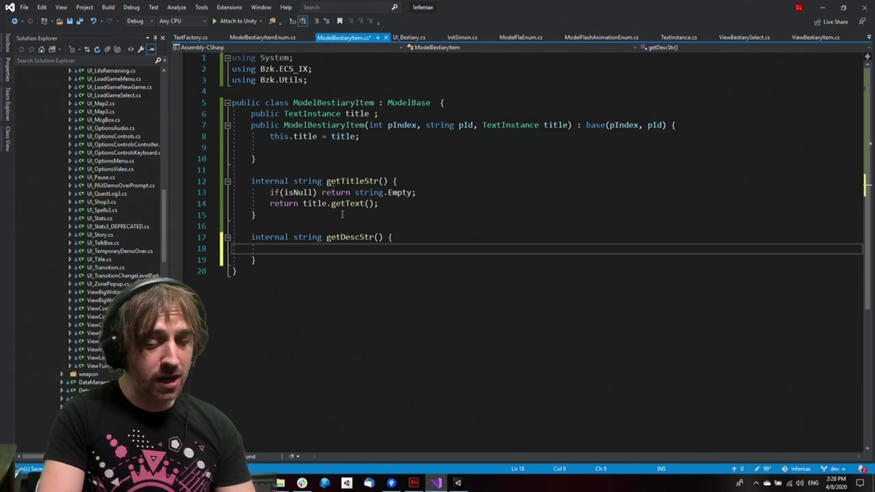
text(return strin)
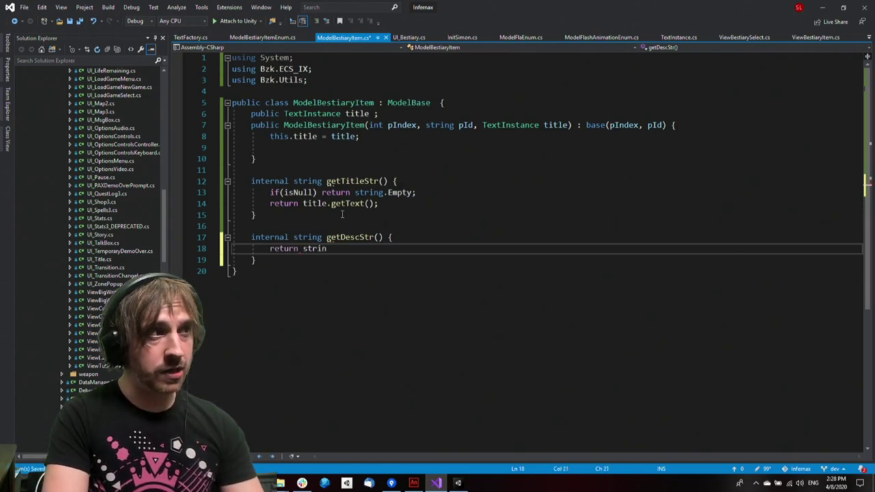
text(g.Empty;.)
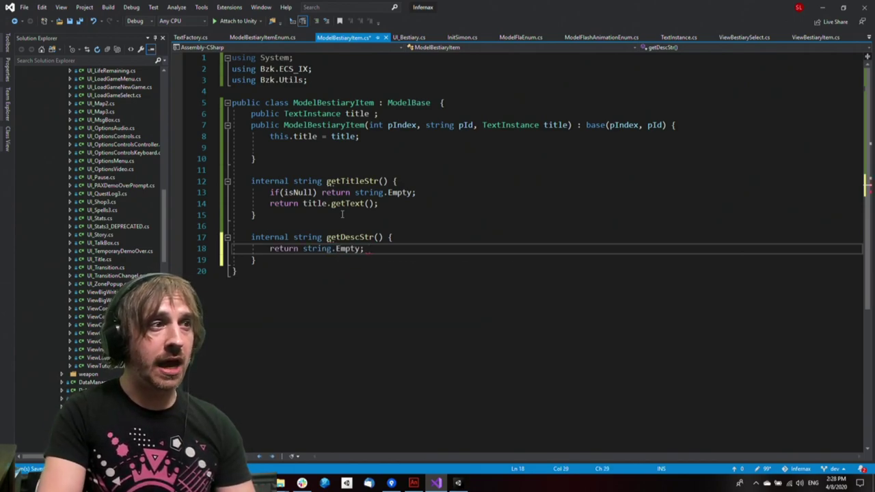
key(ctrl+s)
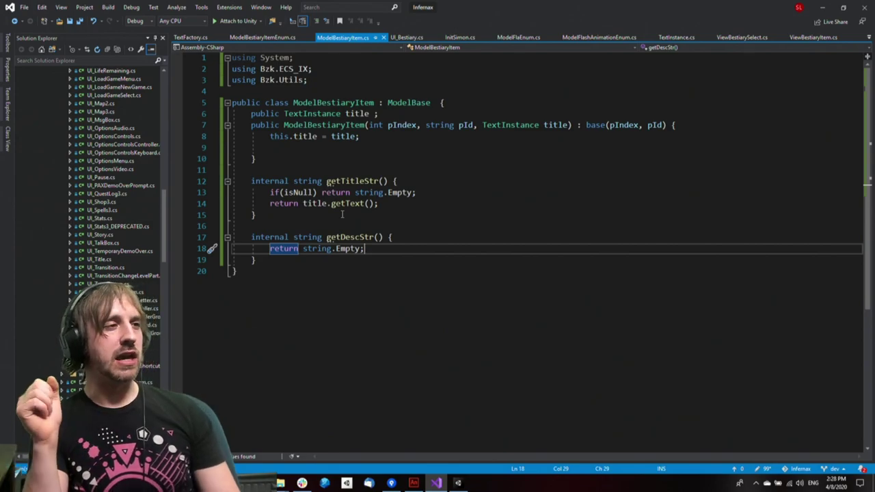
key(Left)
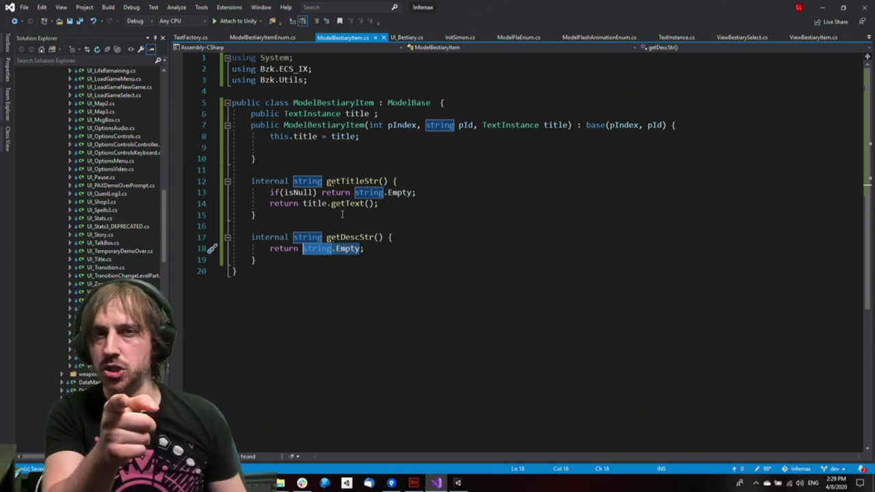
Switch to Animate, leave the nested btn_lvlupgrade symbol for UI_BESTIARY, examine the whole layout at 50% zoom, and save the document
key(alt+Tab)
double_click(428, 310)
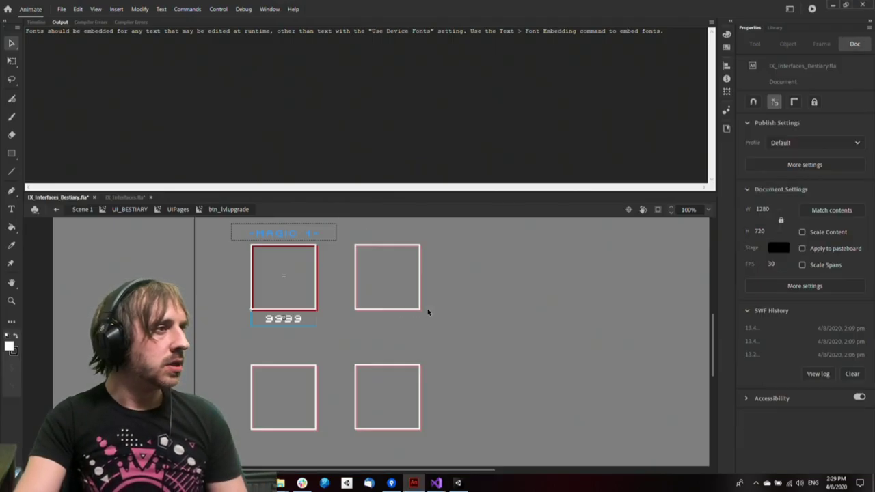
double_click(460, 333)
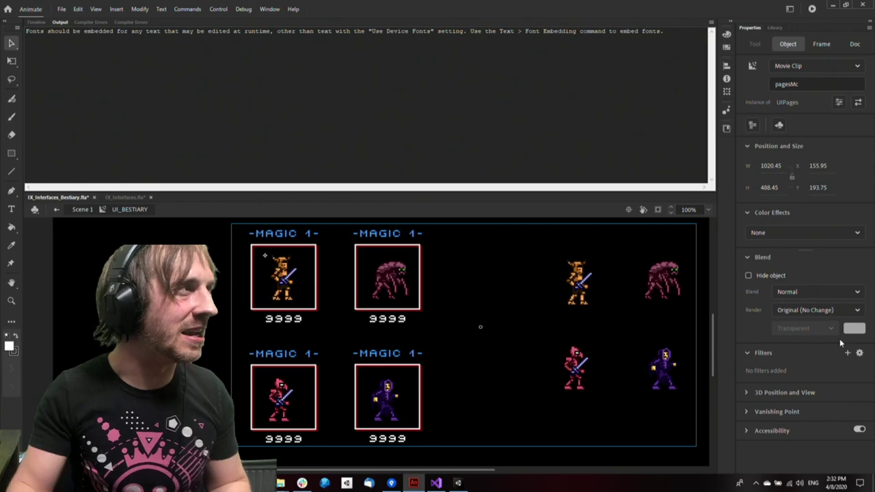
click(365, 332)
drag(366, 333, 341, 337)
ctrl+alt+click(341, 345)
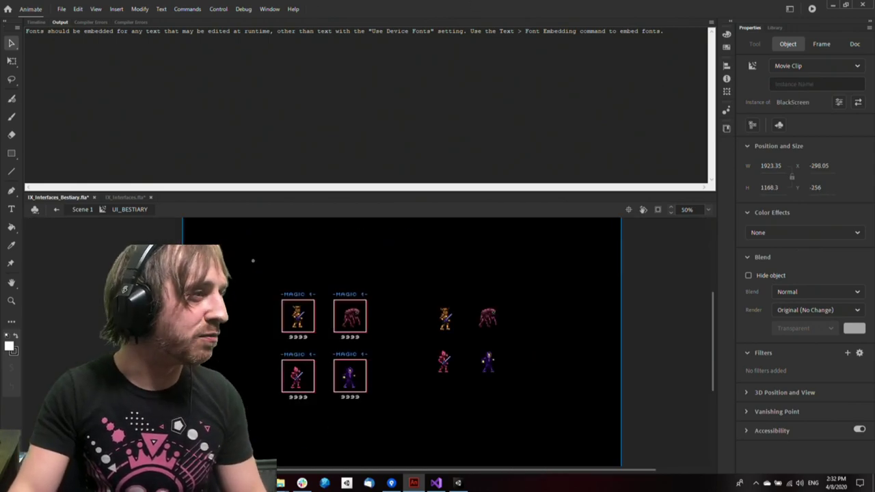
click(157, 294)
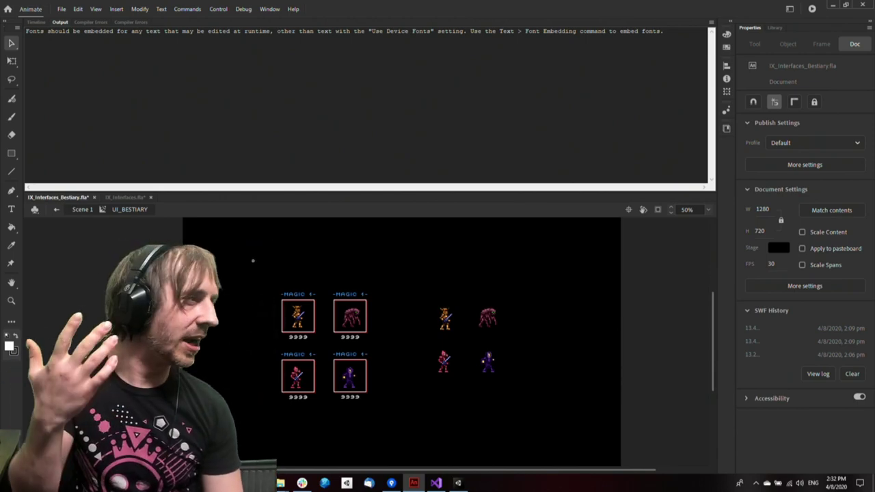
click(35, 22)
key(ctrl+s)
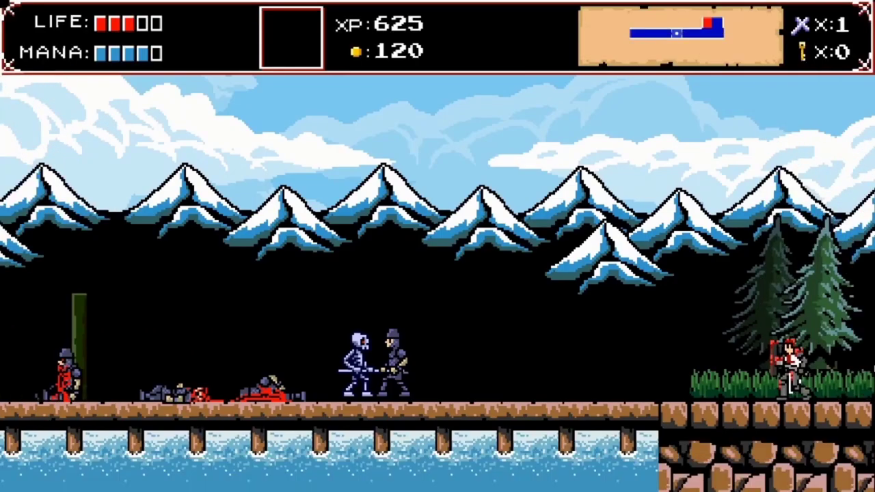
key(Left)
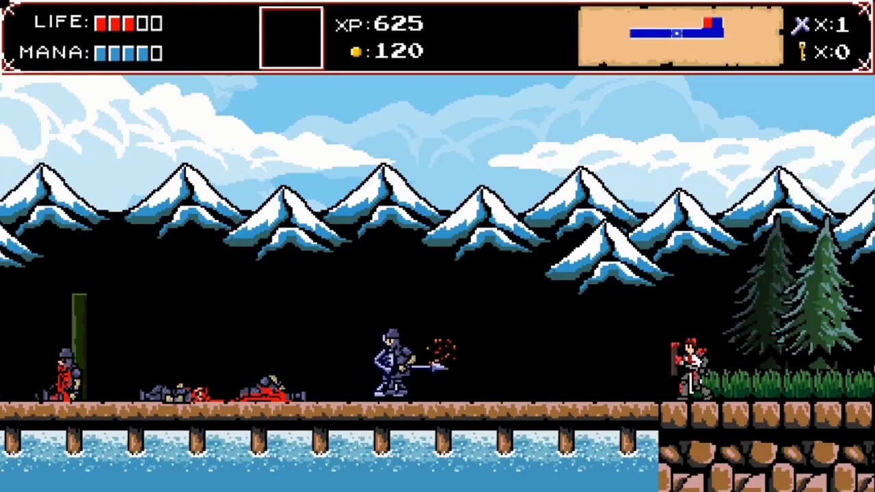
key(Left)
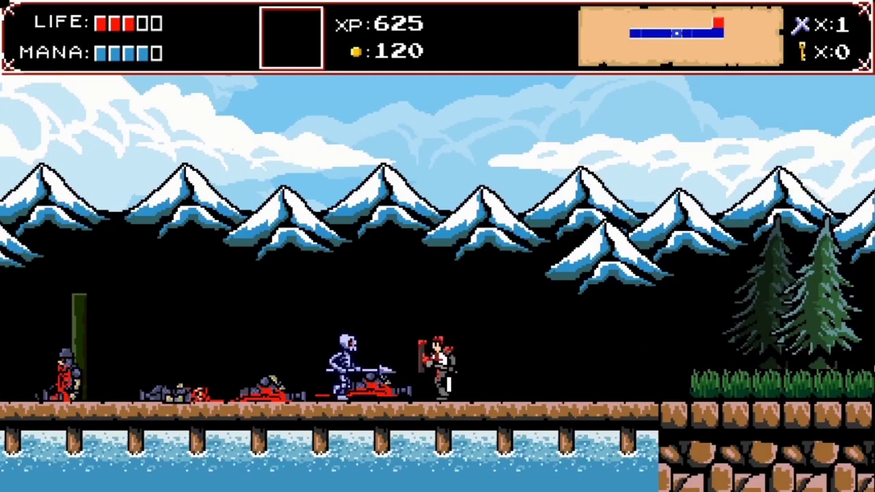